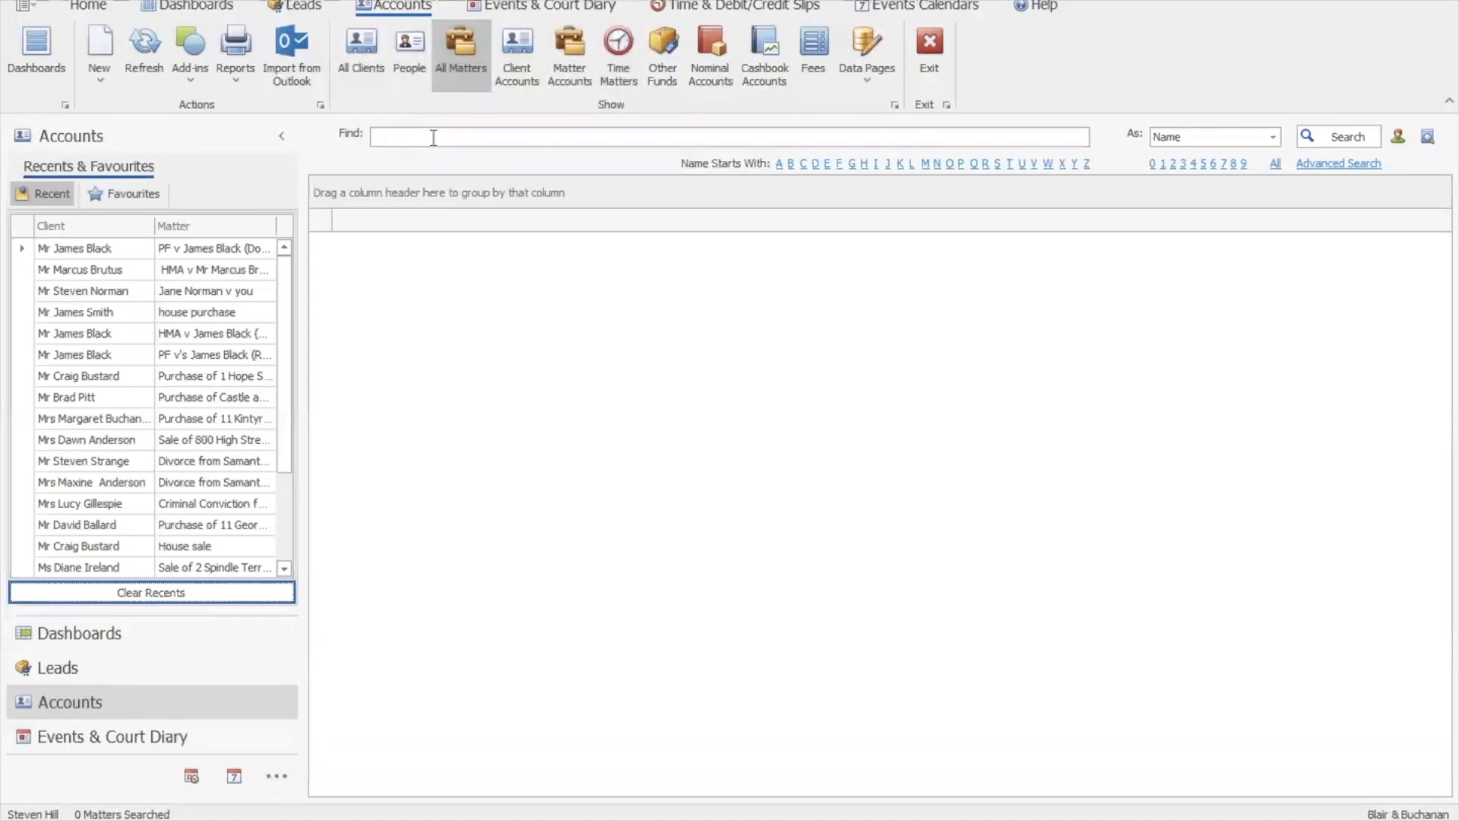
click(401, 130)
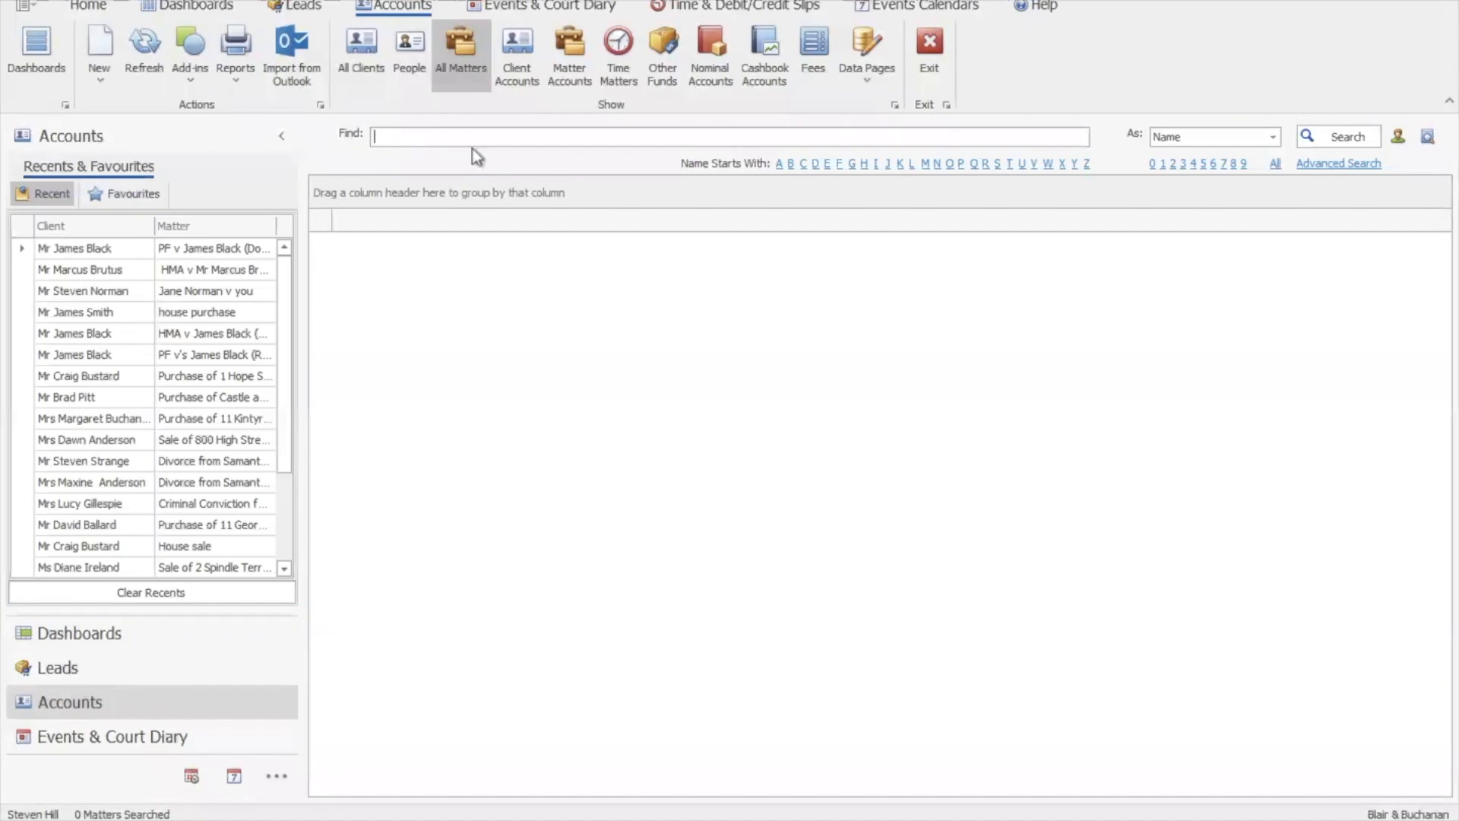
click(1274, 136)
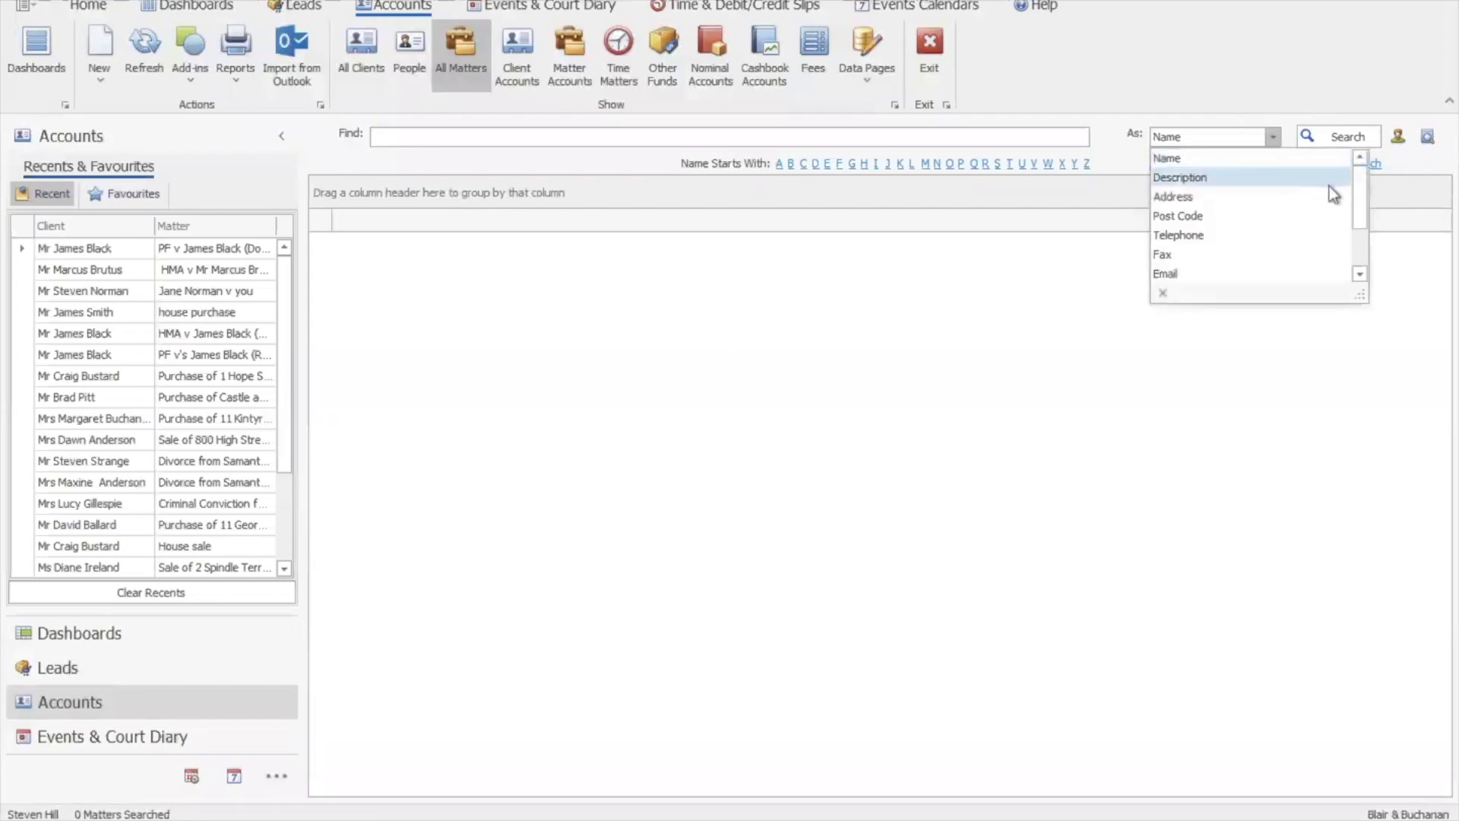
mouse_move(1360, 206)
mouse_down()
mouse_move(1362, 276)
mouse_move(1362, 180)
mouse_up()
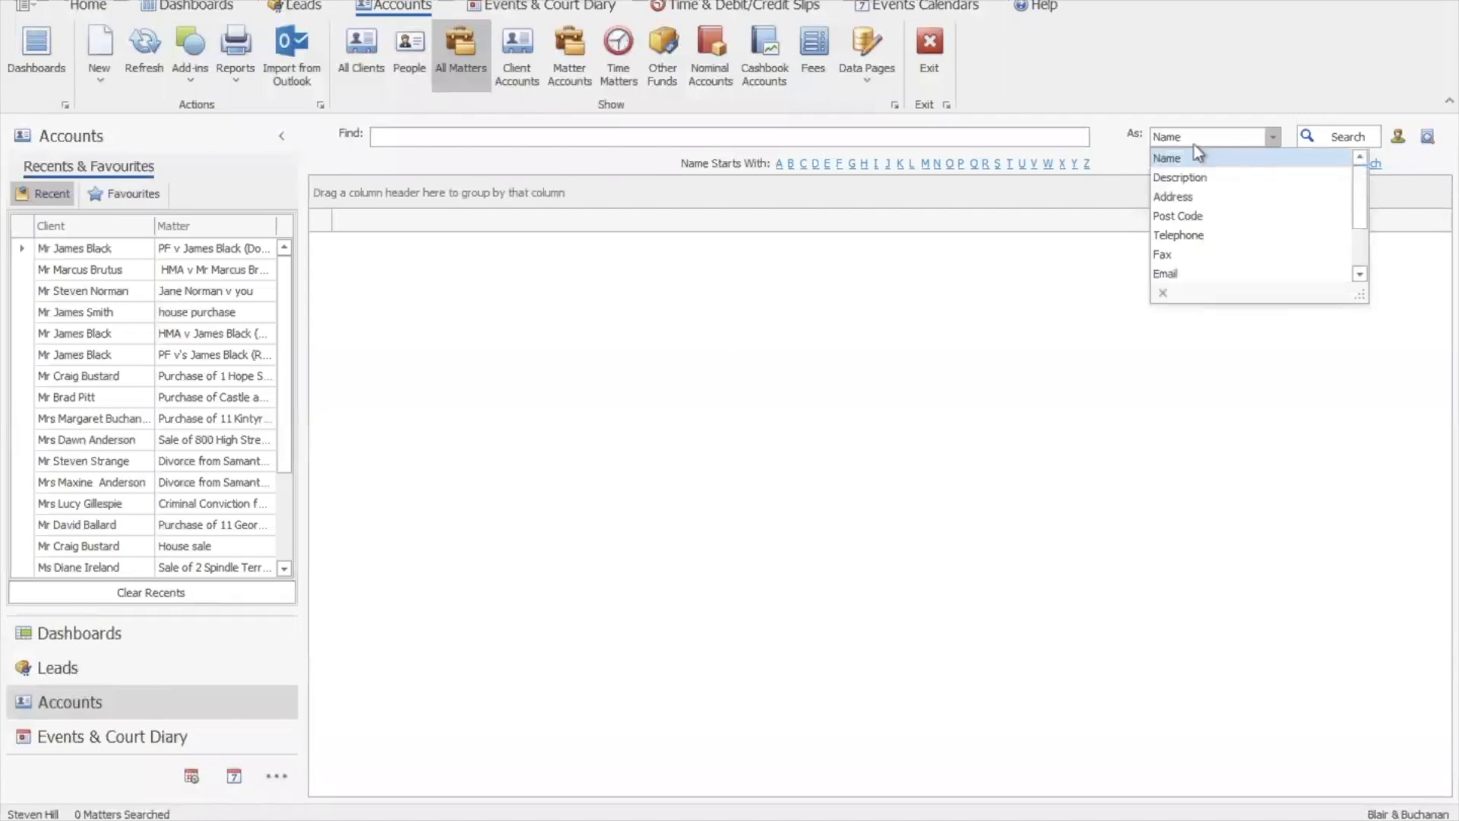
click(966, 135)
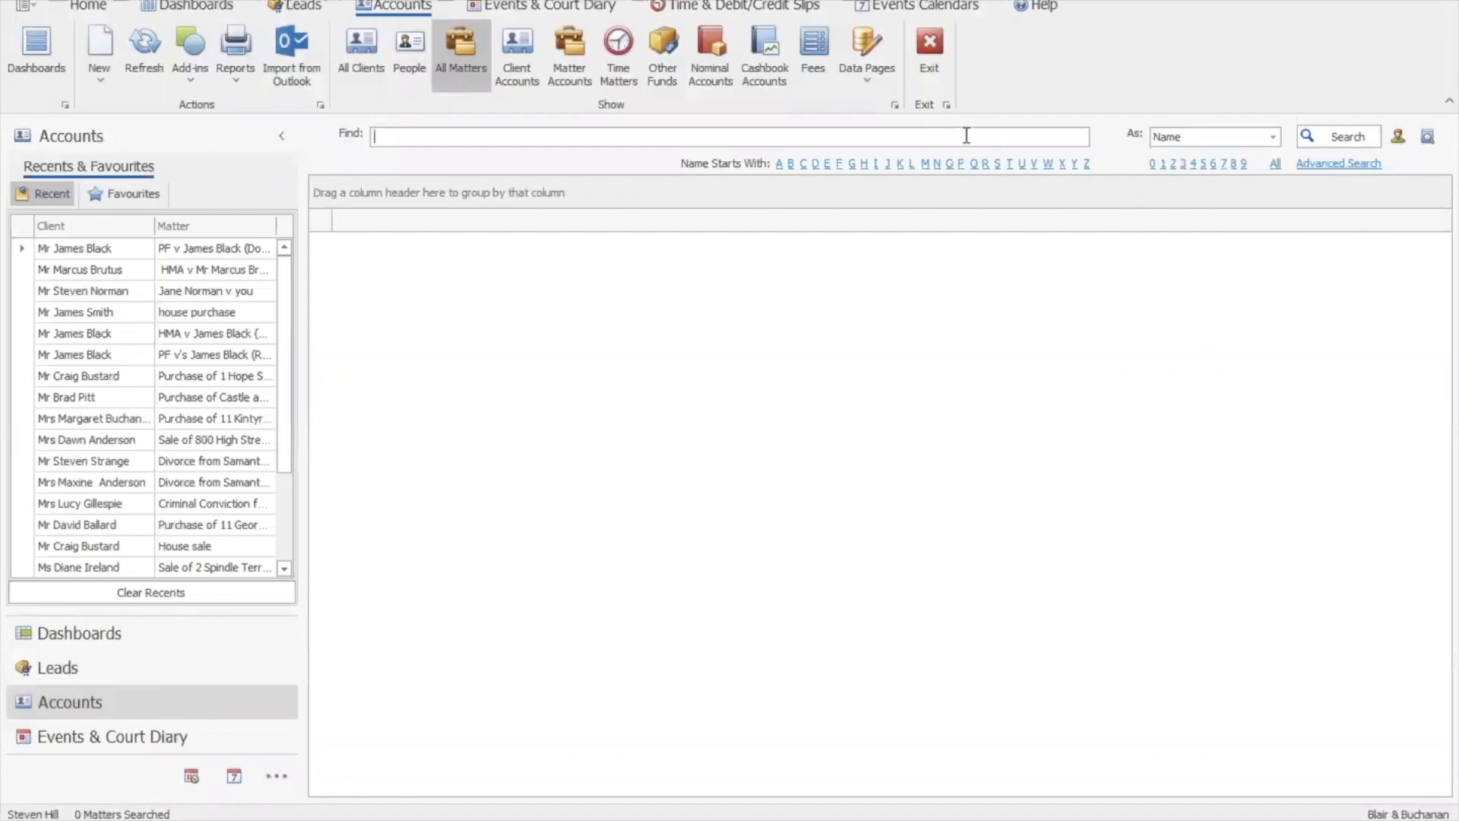
text(thom)
click(1305, 139)
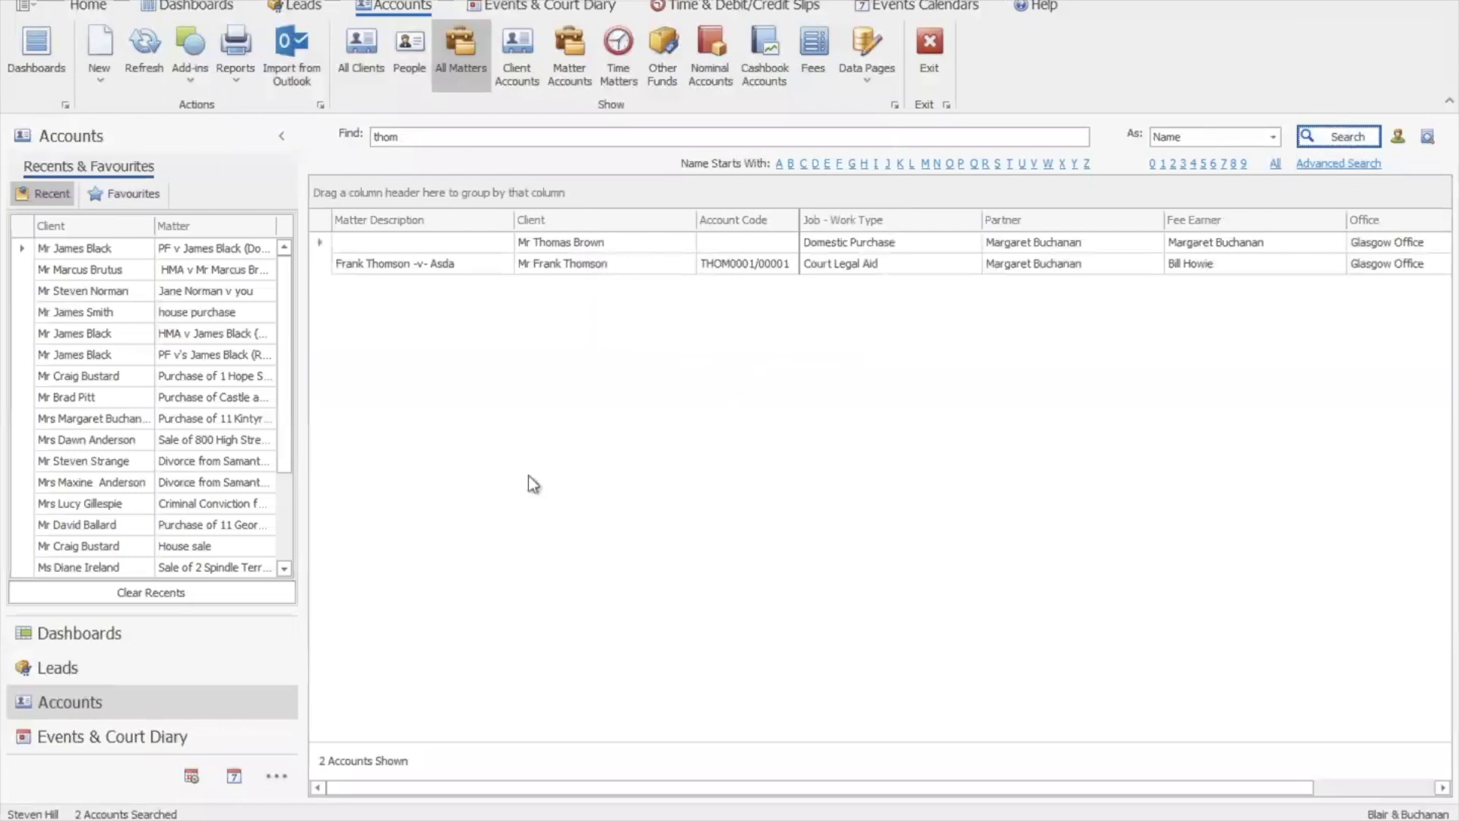
double_click(380, 137)
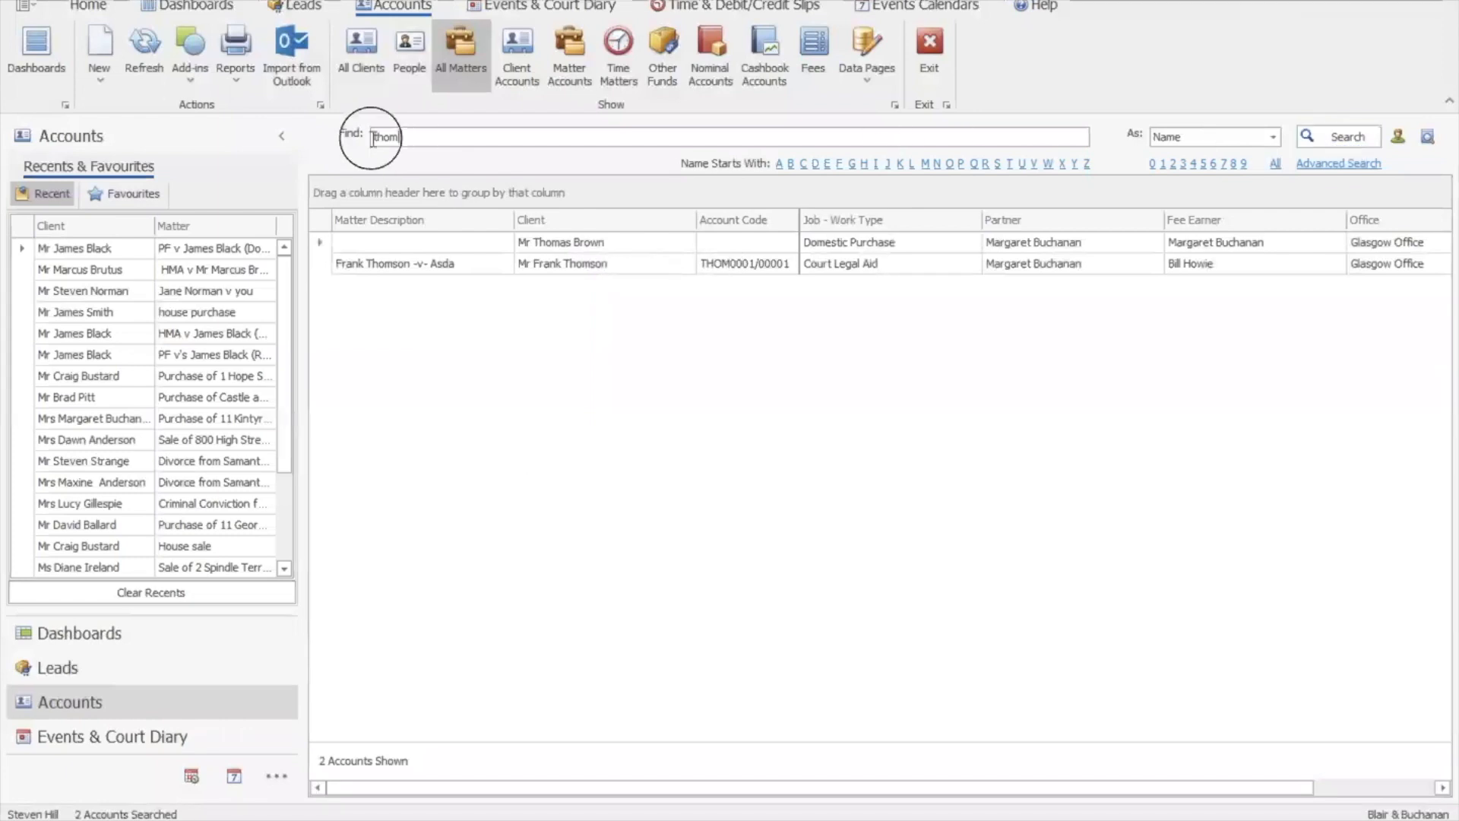
key(BackSpace)
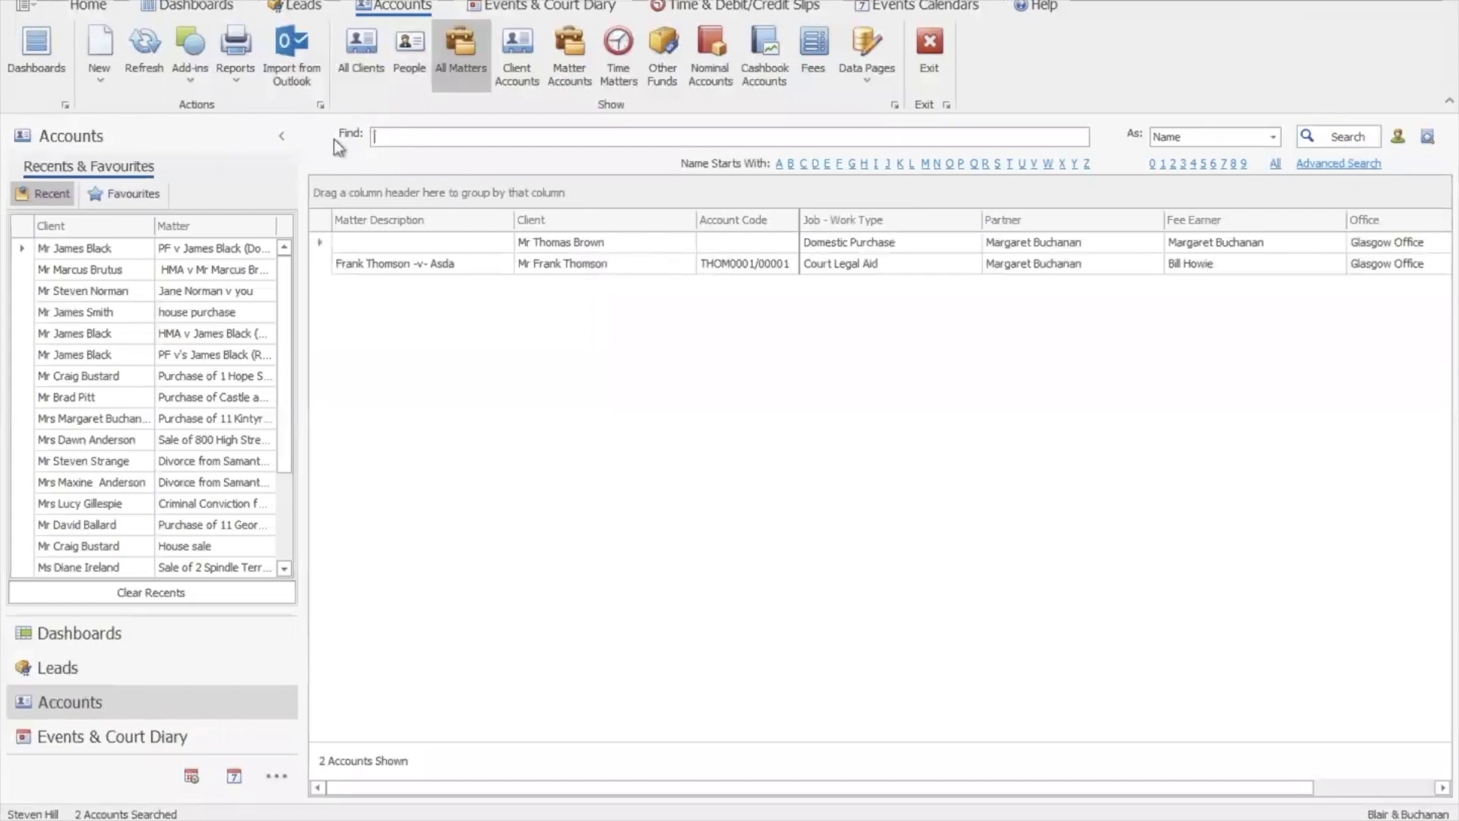
Restrict the search to My Matters and run it, listing 40 accounts
click(1399, 139)
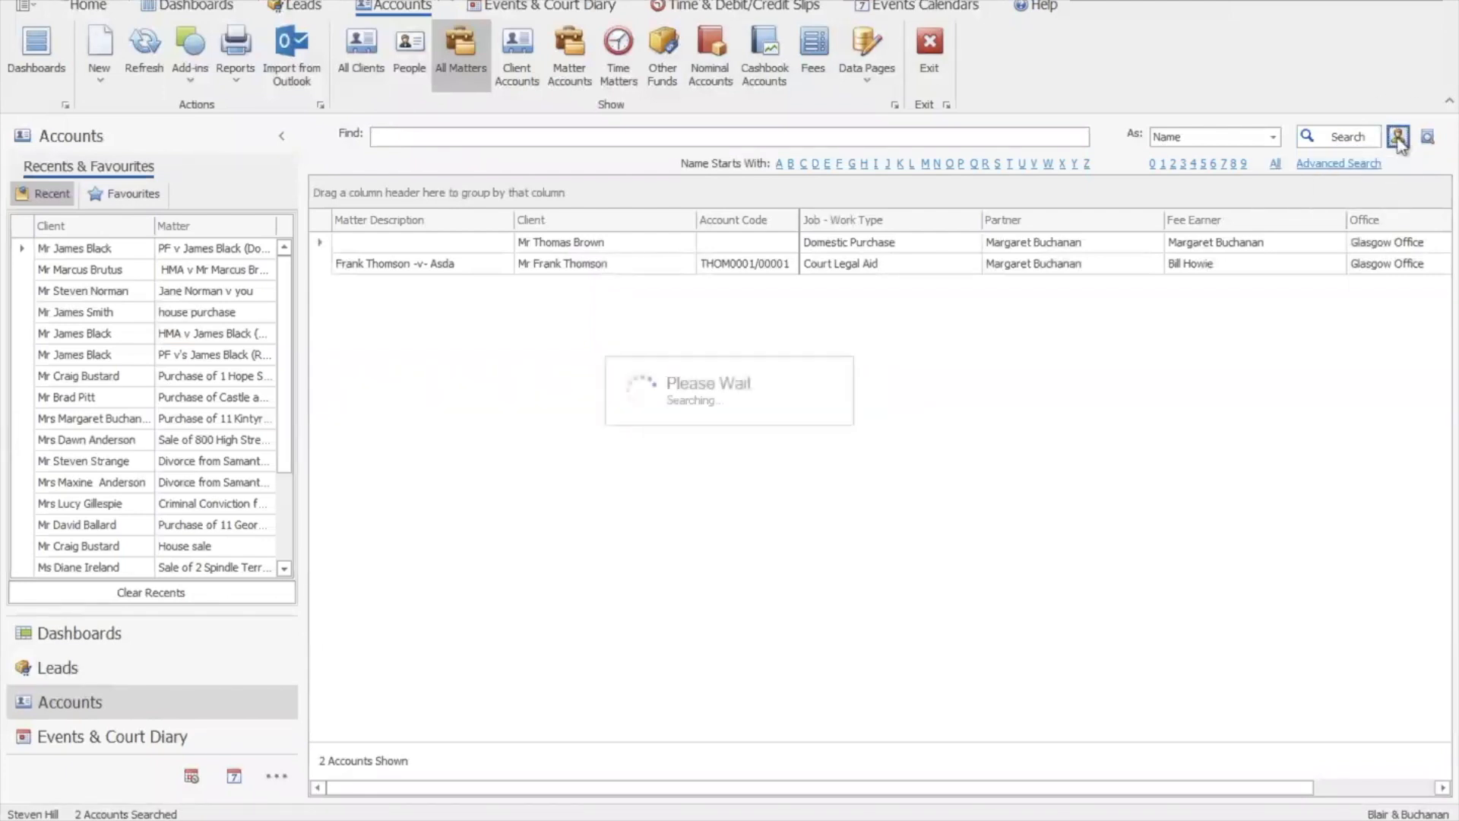
click(1339, 137)
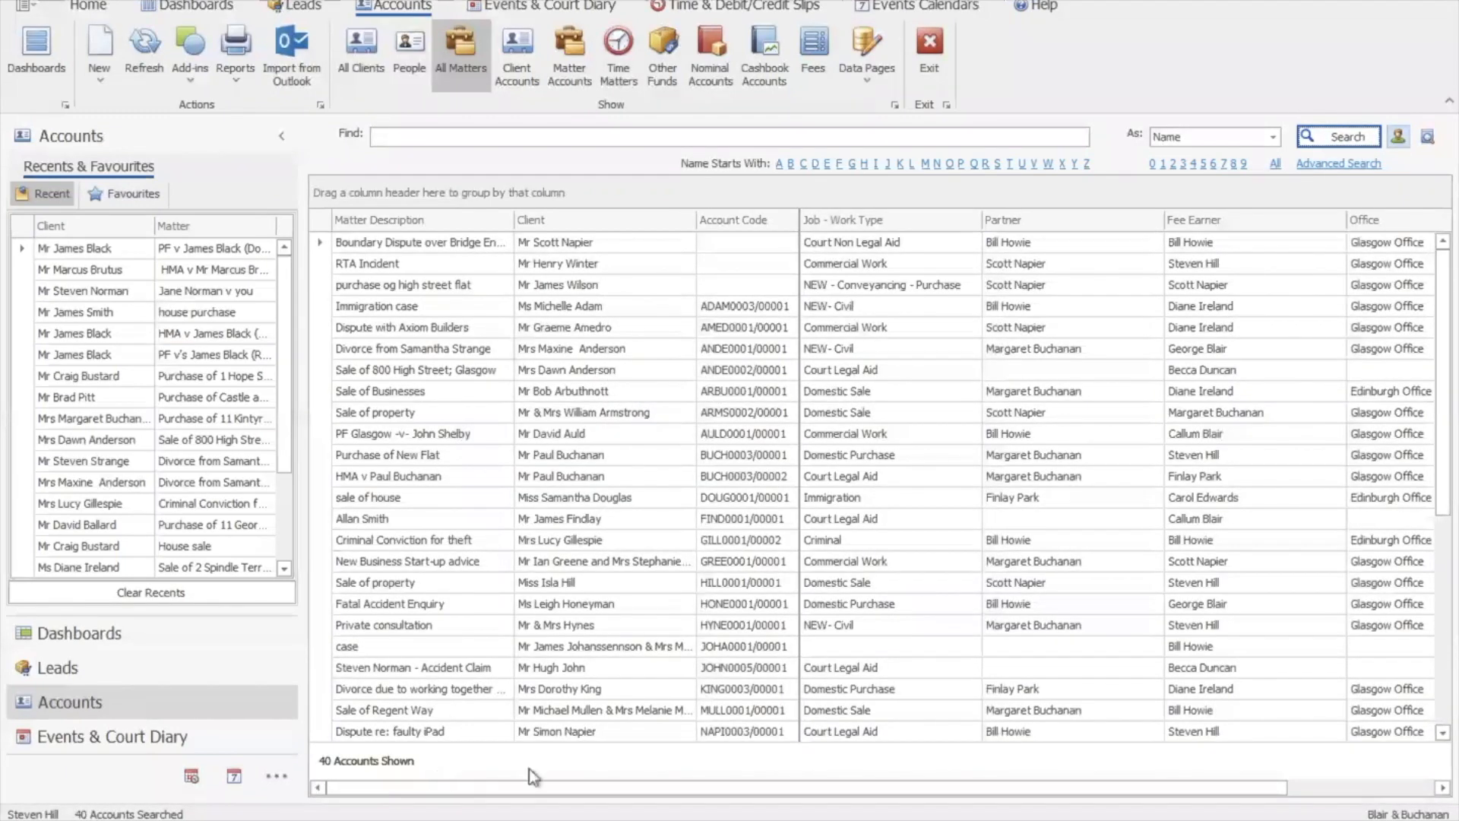
drag(1444, 491, 1418, 401)
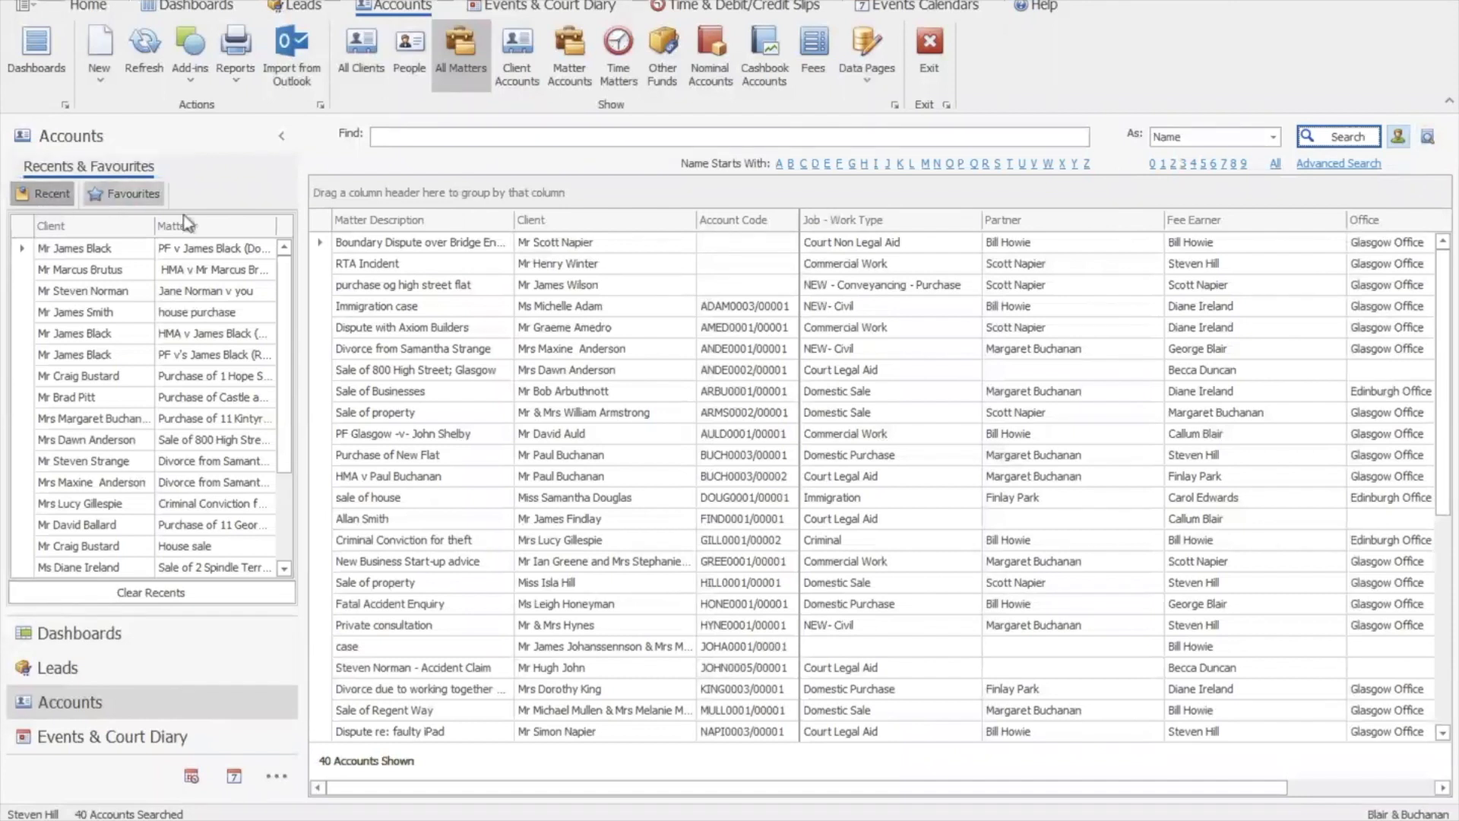
Add Sale of Businesses and Sale of property to Favourites; remove Matrimonial Case and Bexley Street
mouse_move(283, 307)
mouse_down()
mouse_move(284, 406)
mouse_move(286, 285)
mouse_up()
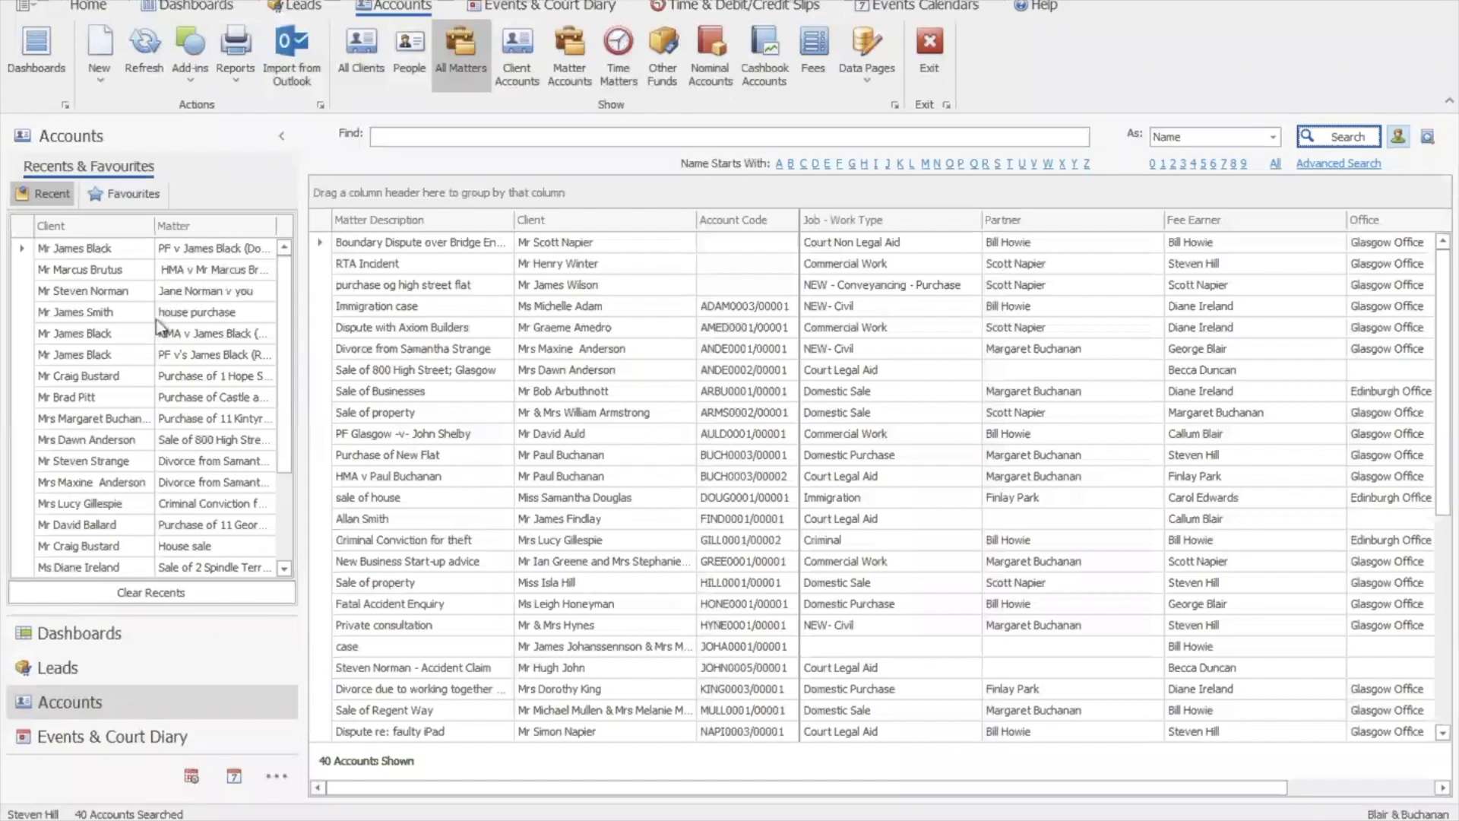
drag(285, 415, 290, 358)
click(128, 193)
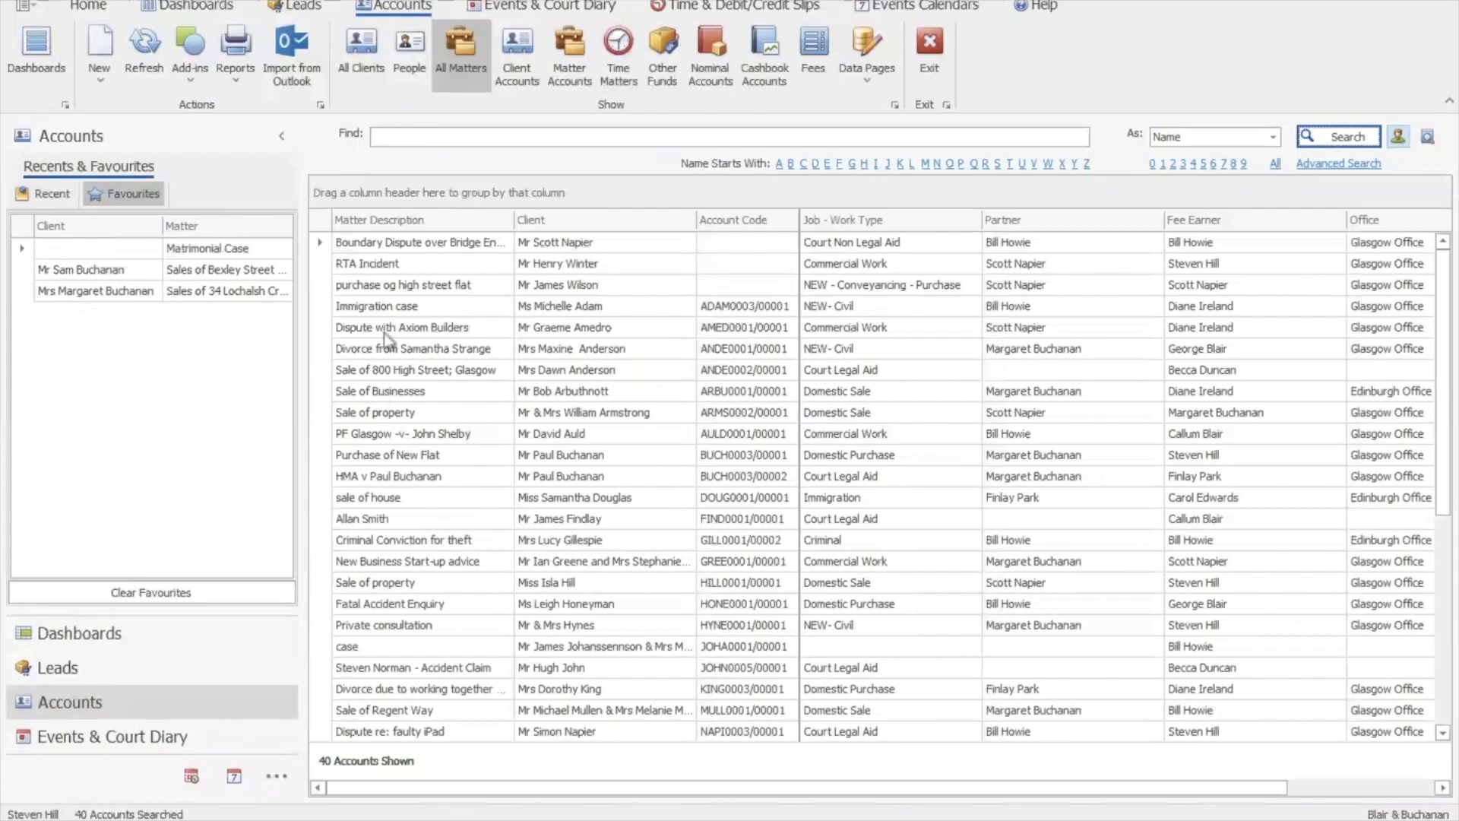
drag(375, 392, 180, 368)
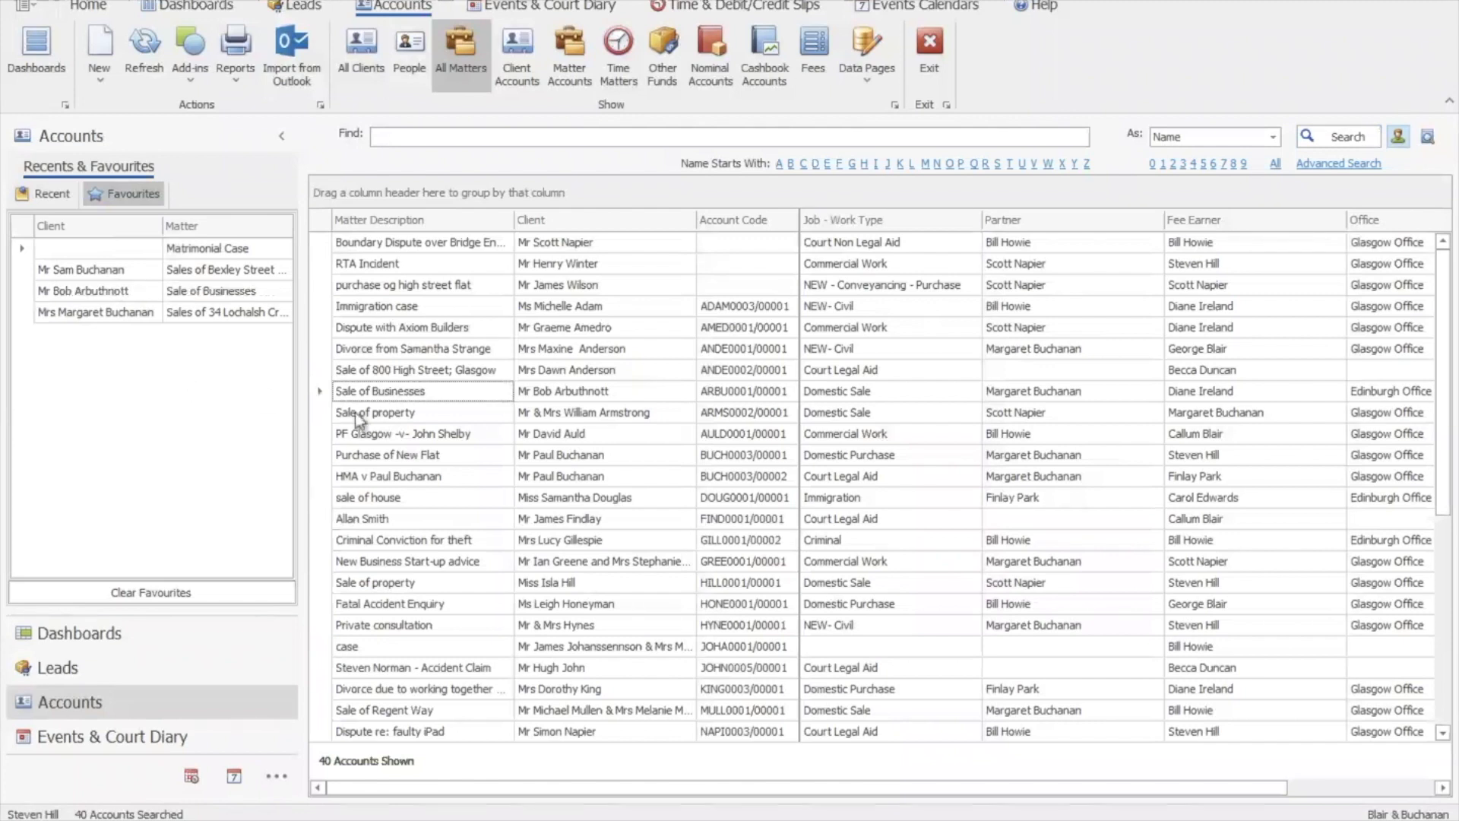
drag(374, 417, 190, 406)
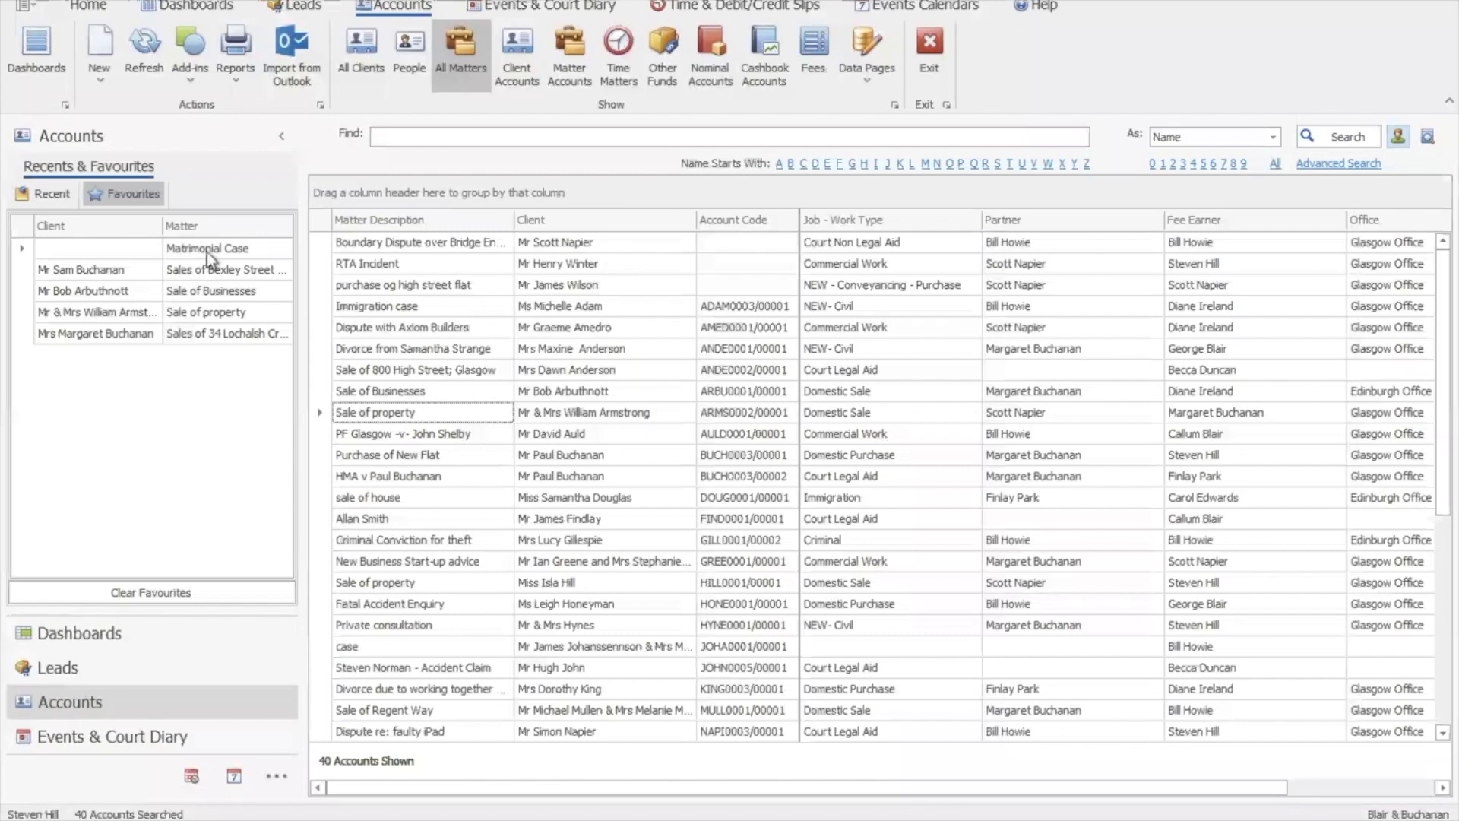
drag(207, 253, 380, 280)
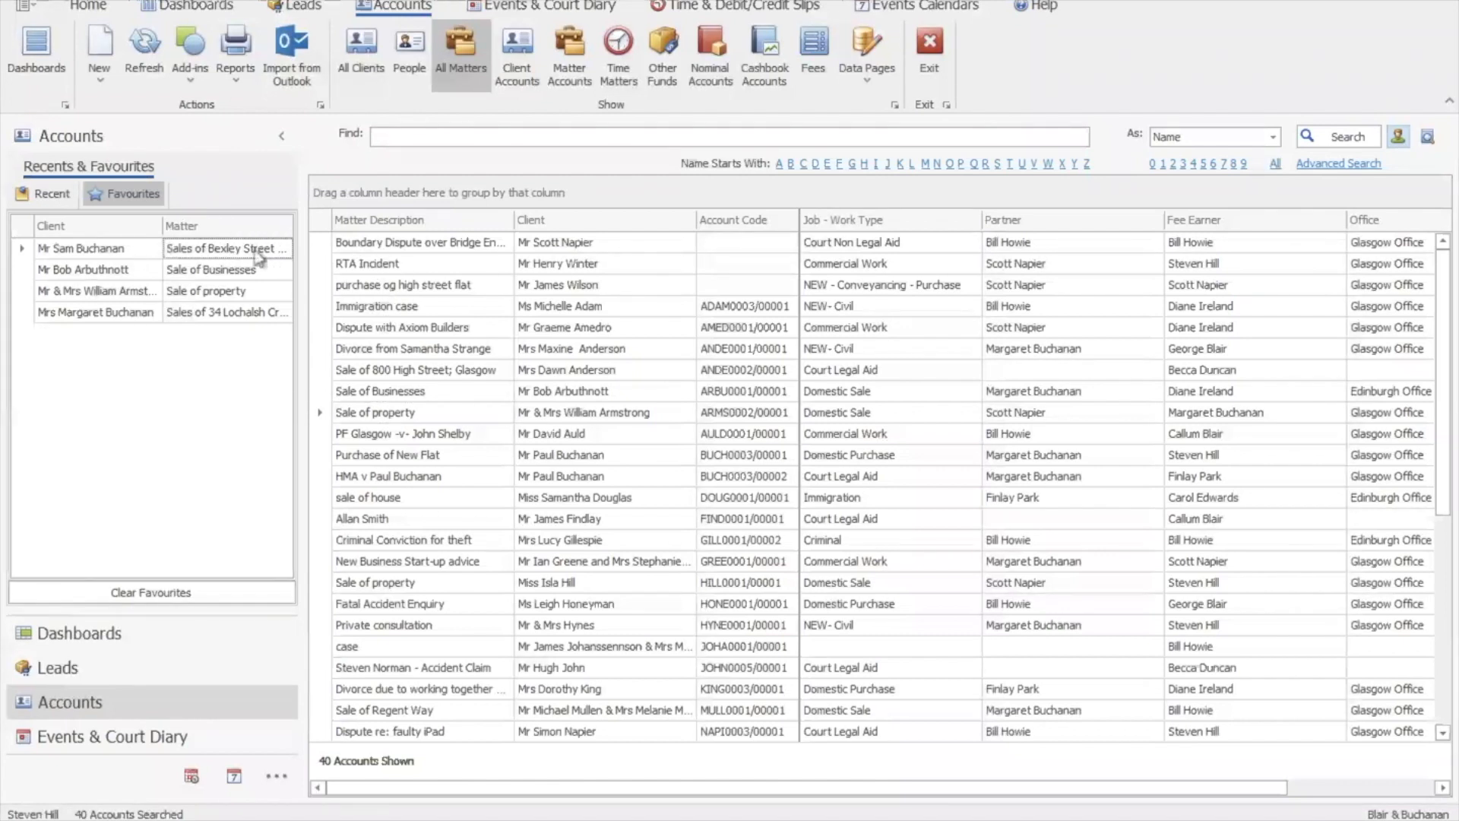
drag(244, 256, 395, 293)
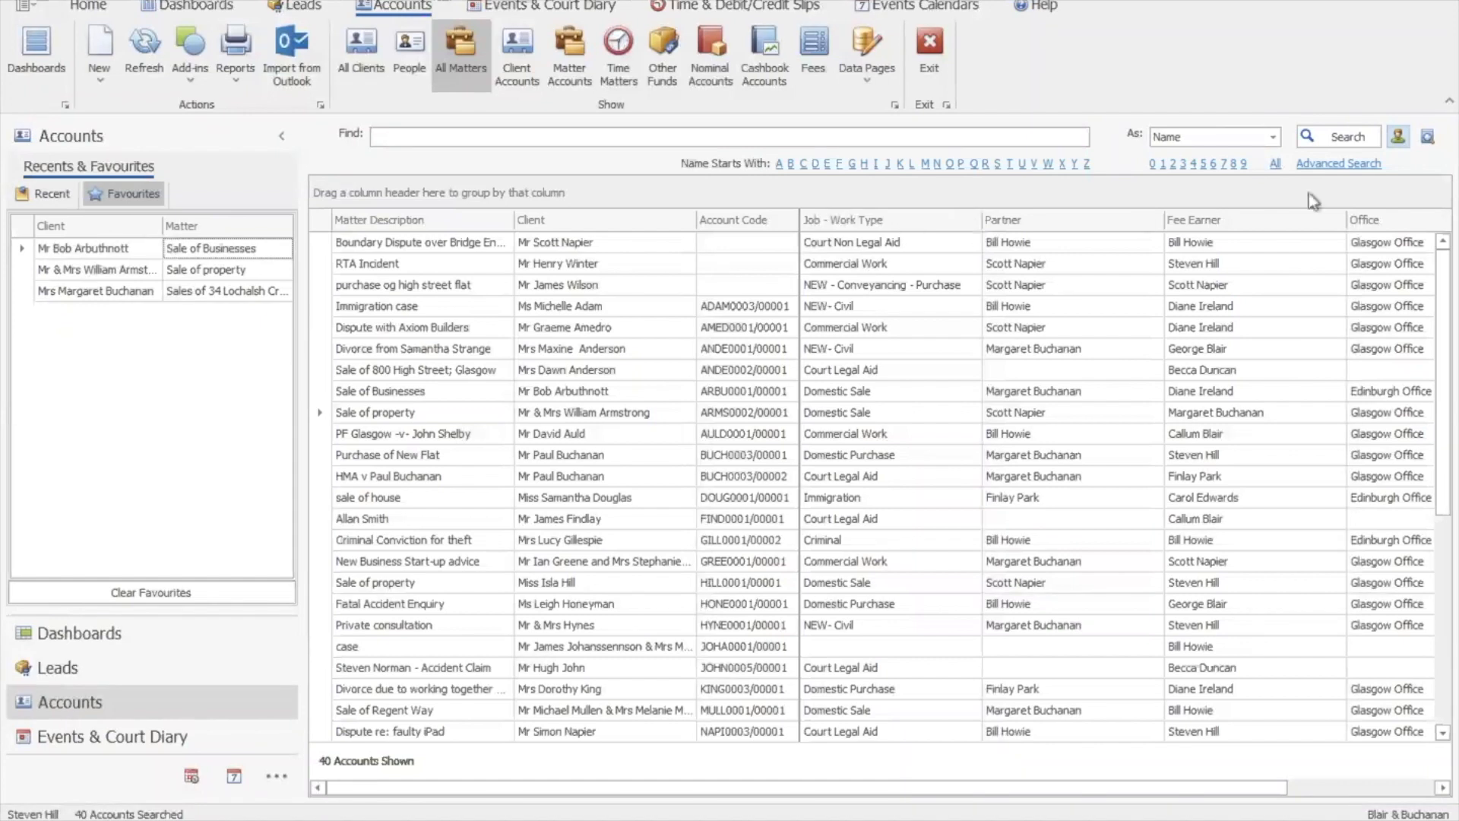
Search matters created from 01 January, then clear the Advanced Search criteria to list all 514
click(1353, 165)
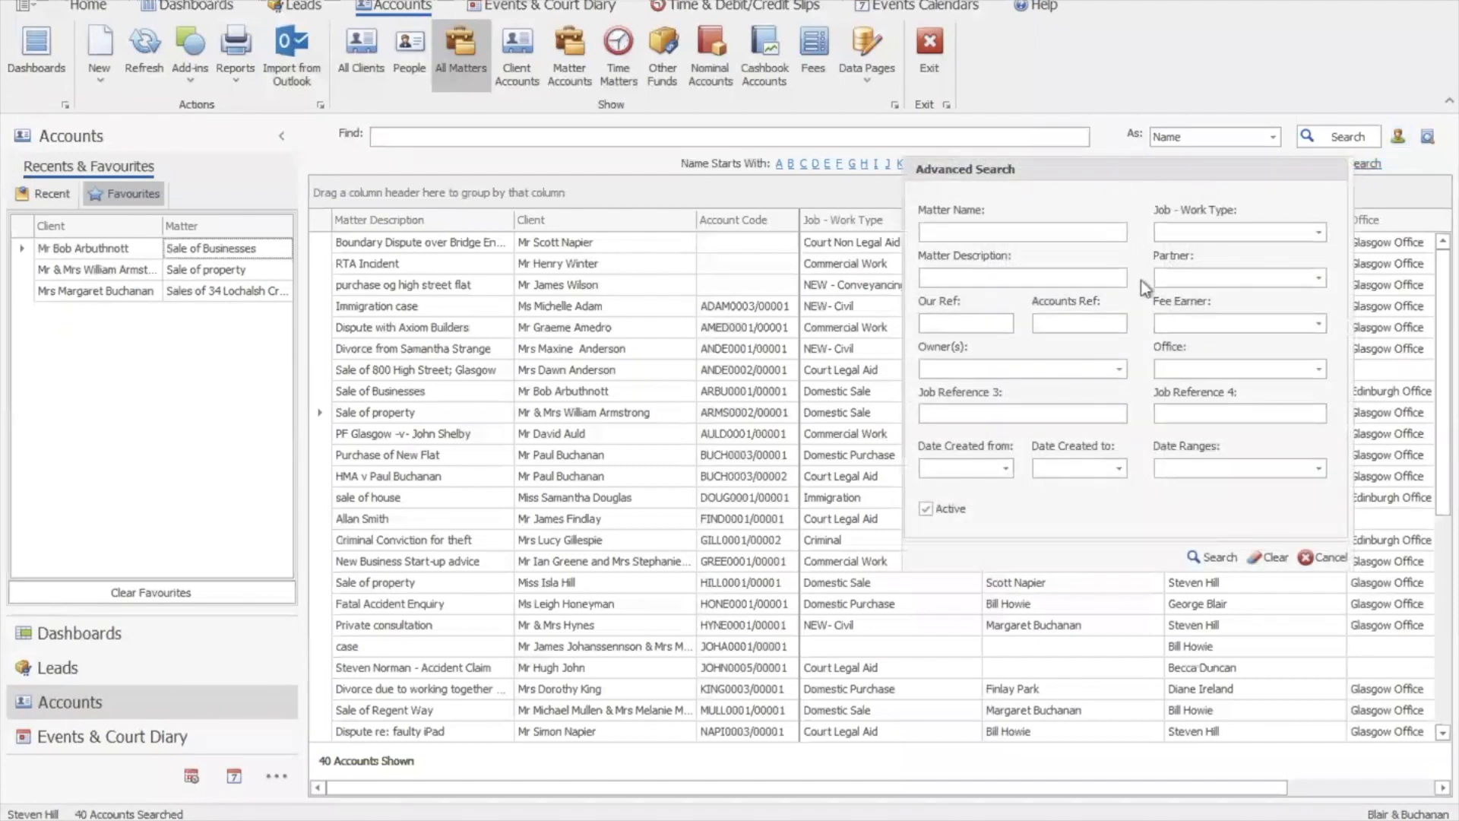
click(1005, 465)
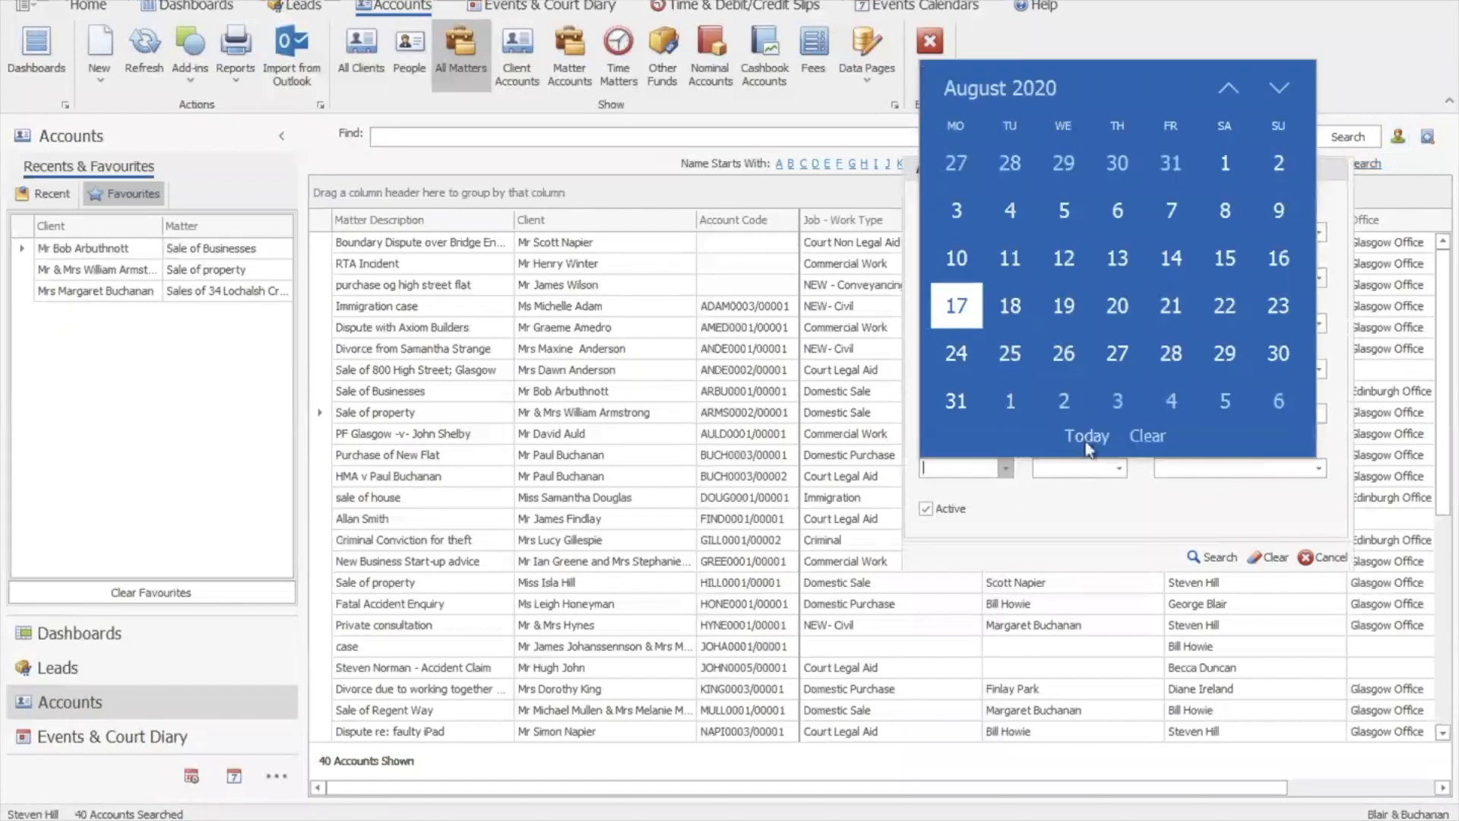
click(1003, 476)
text(01 August 202)
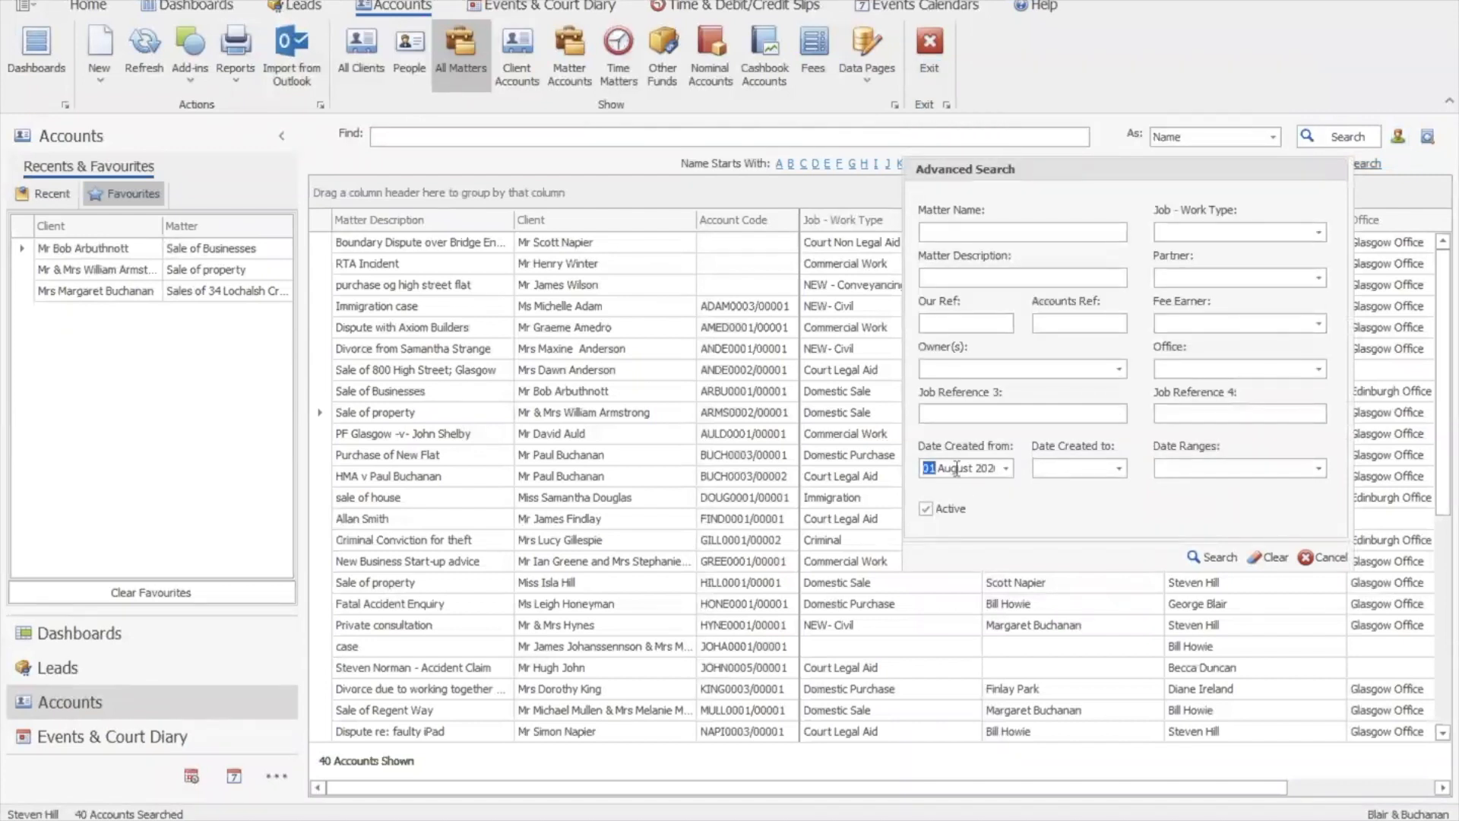
click(957, 469)
text(01 January 20)
click(1215, 559)
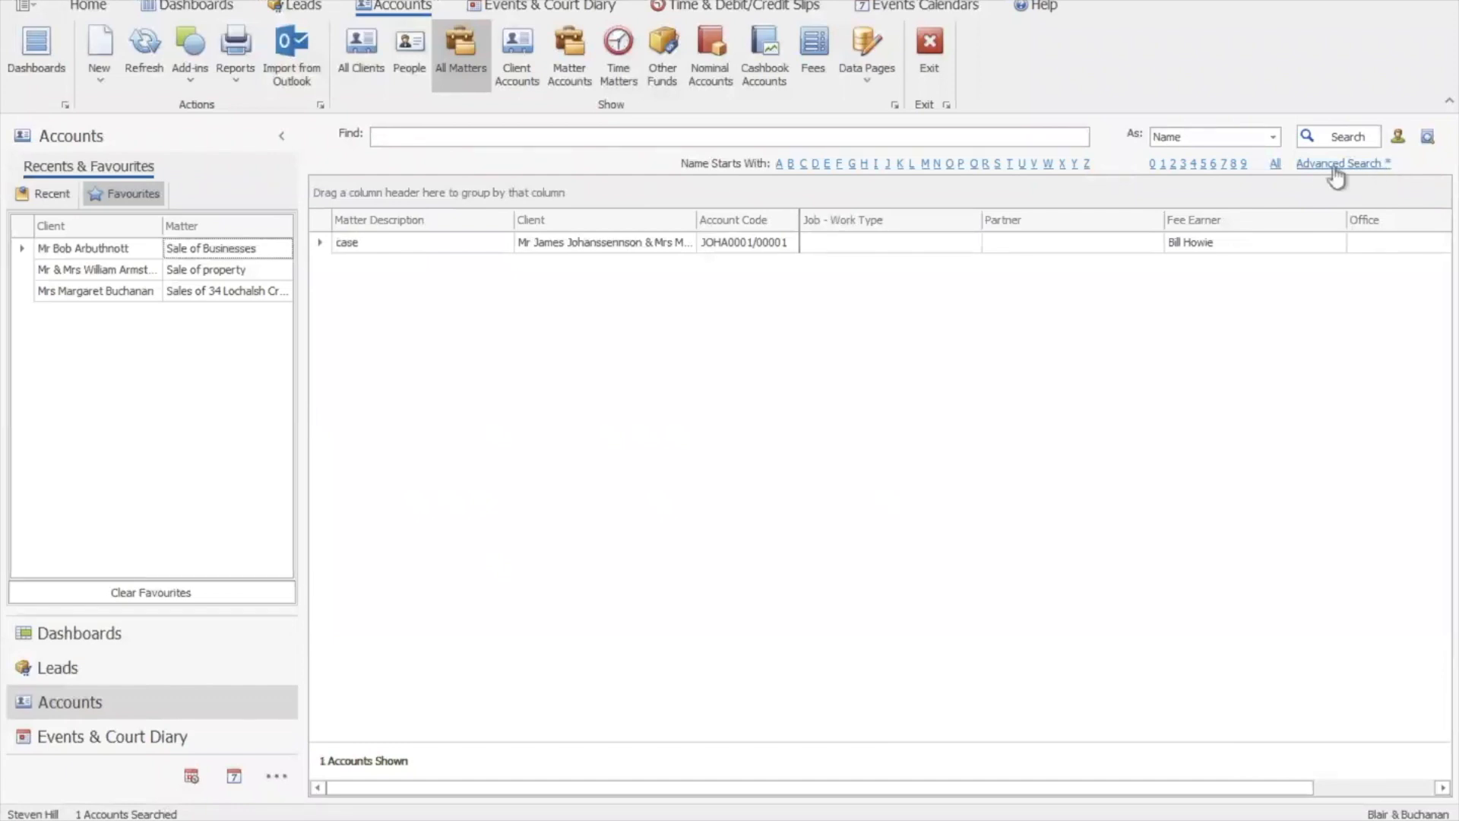
click(1334, 165)
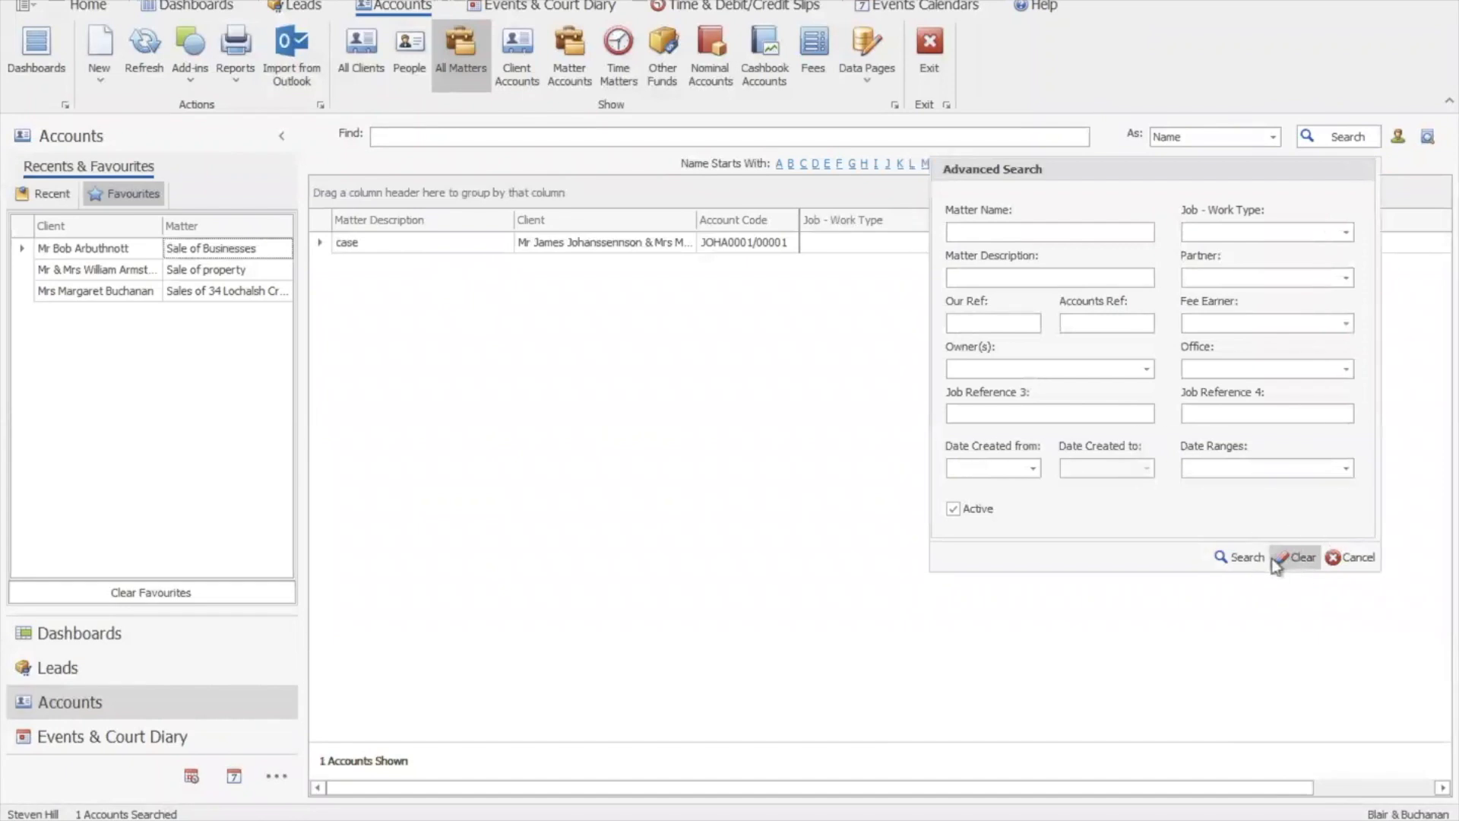
click(1224, 557)
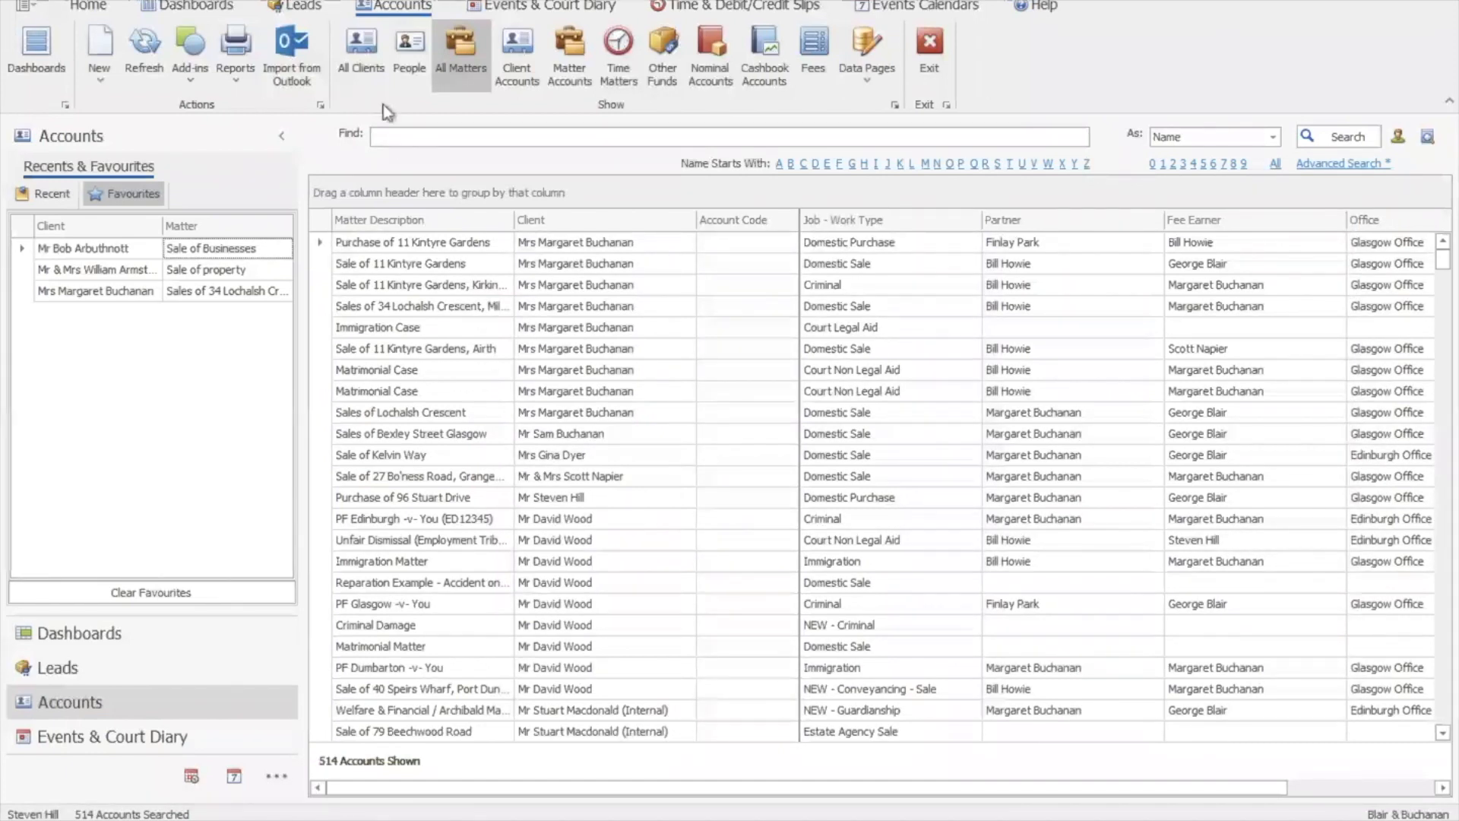
Browse the All Clients, Favourite clients and Recent clients lists
click(362, 53)
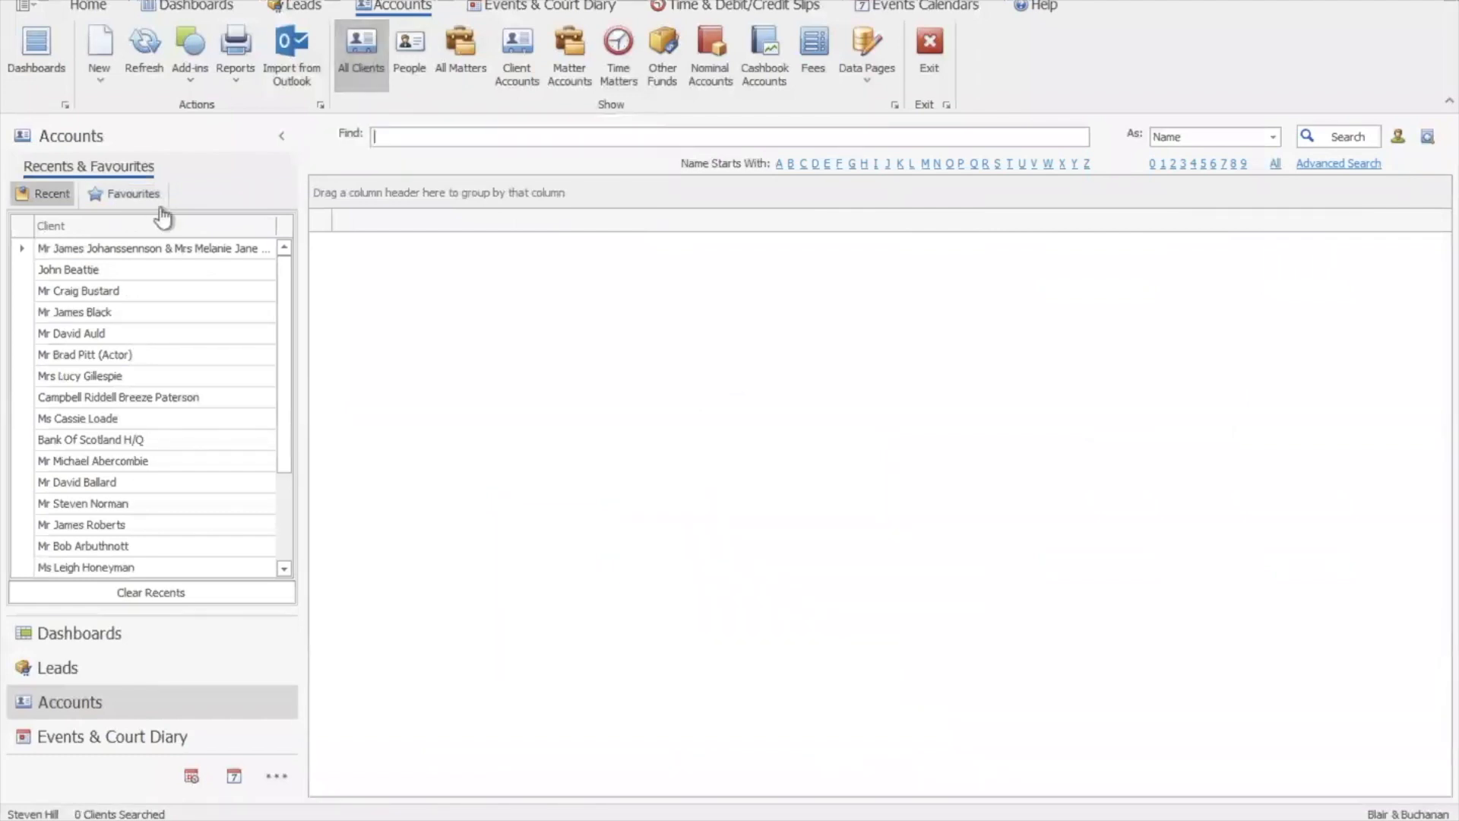
click(128, 196)
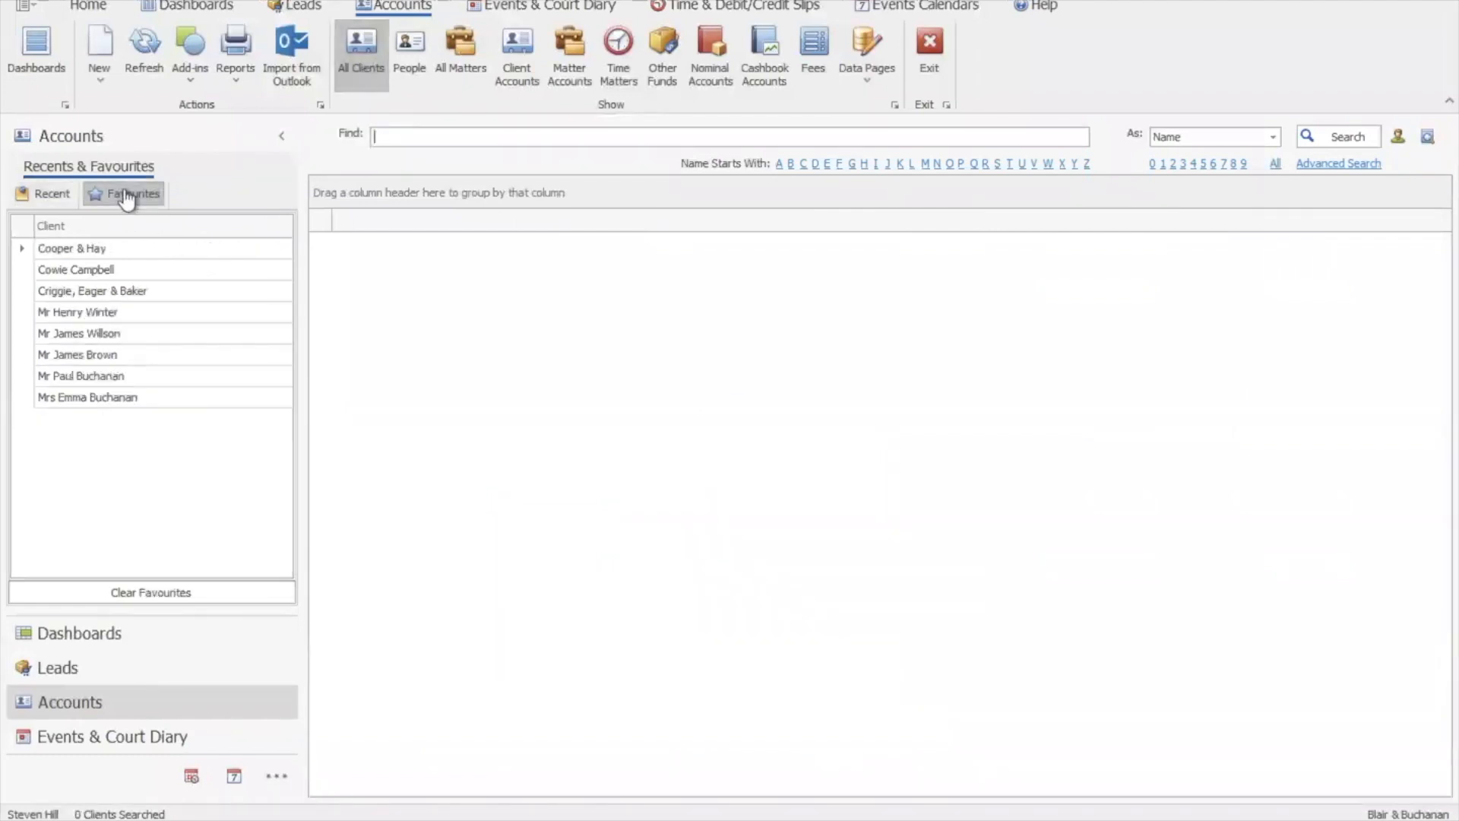
click(55, 198)
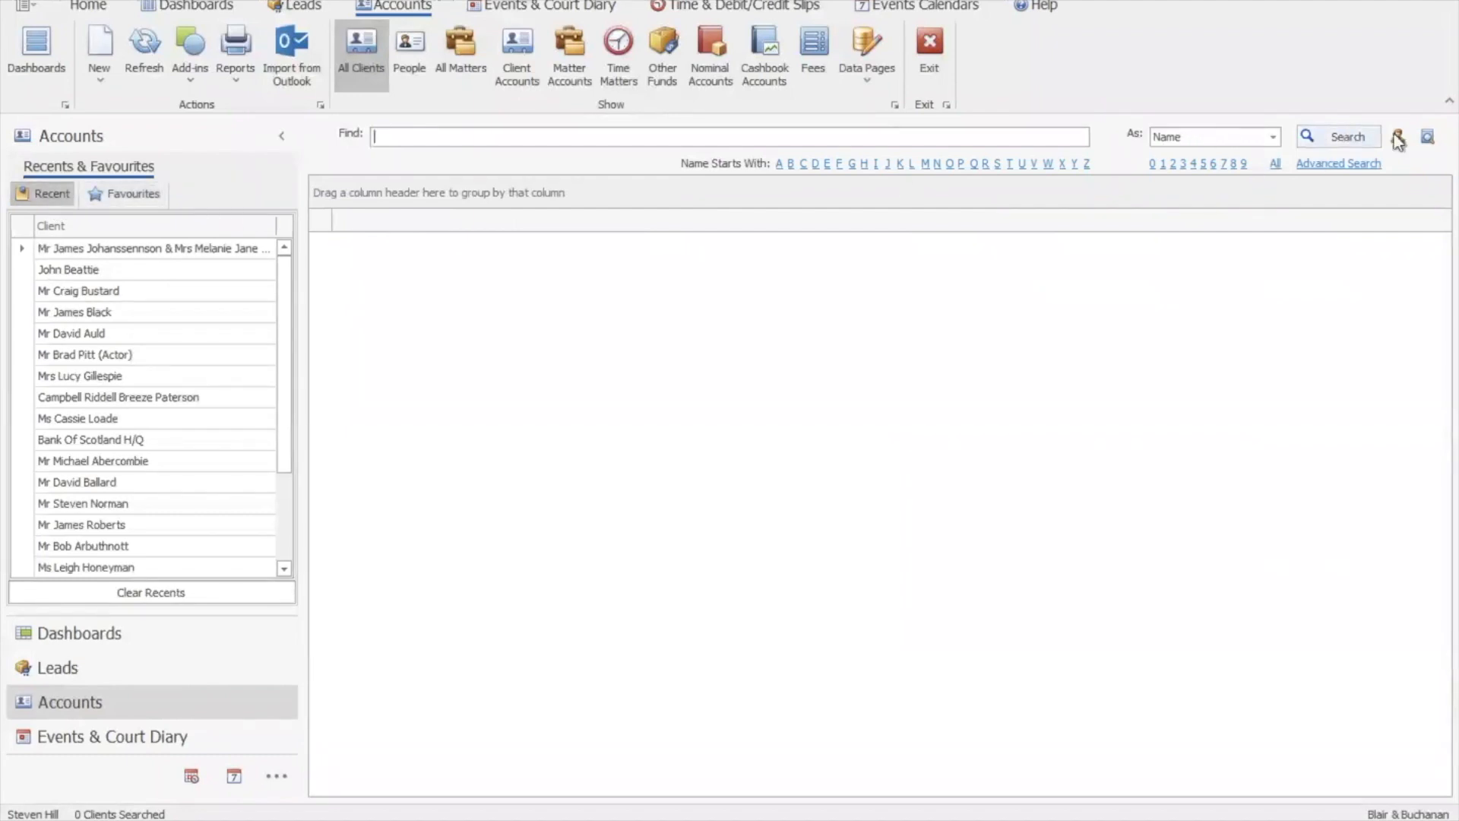
Review the Company, Analysis and Job criteria in Advanced client search, cancel, and show Matter Accounts
click(1328, 167)
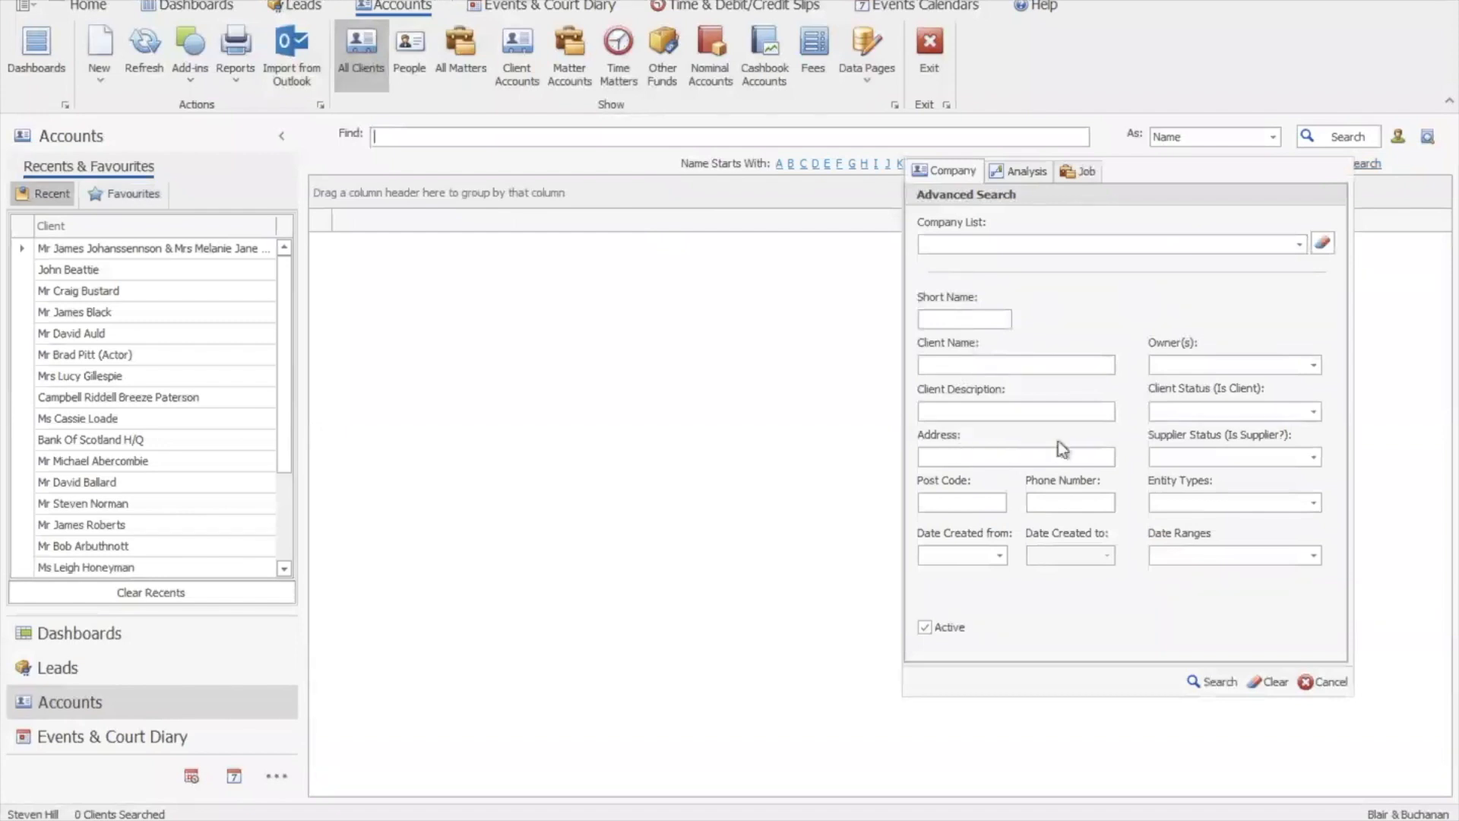
click(1017, 171)
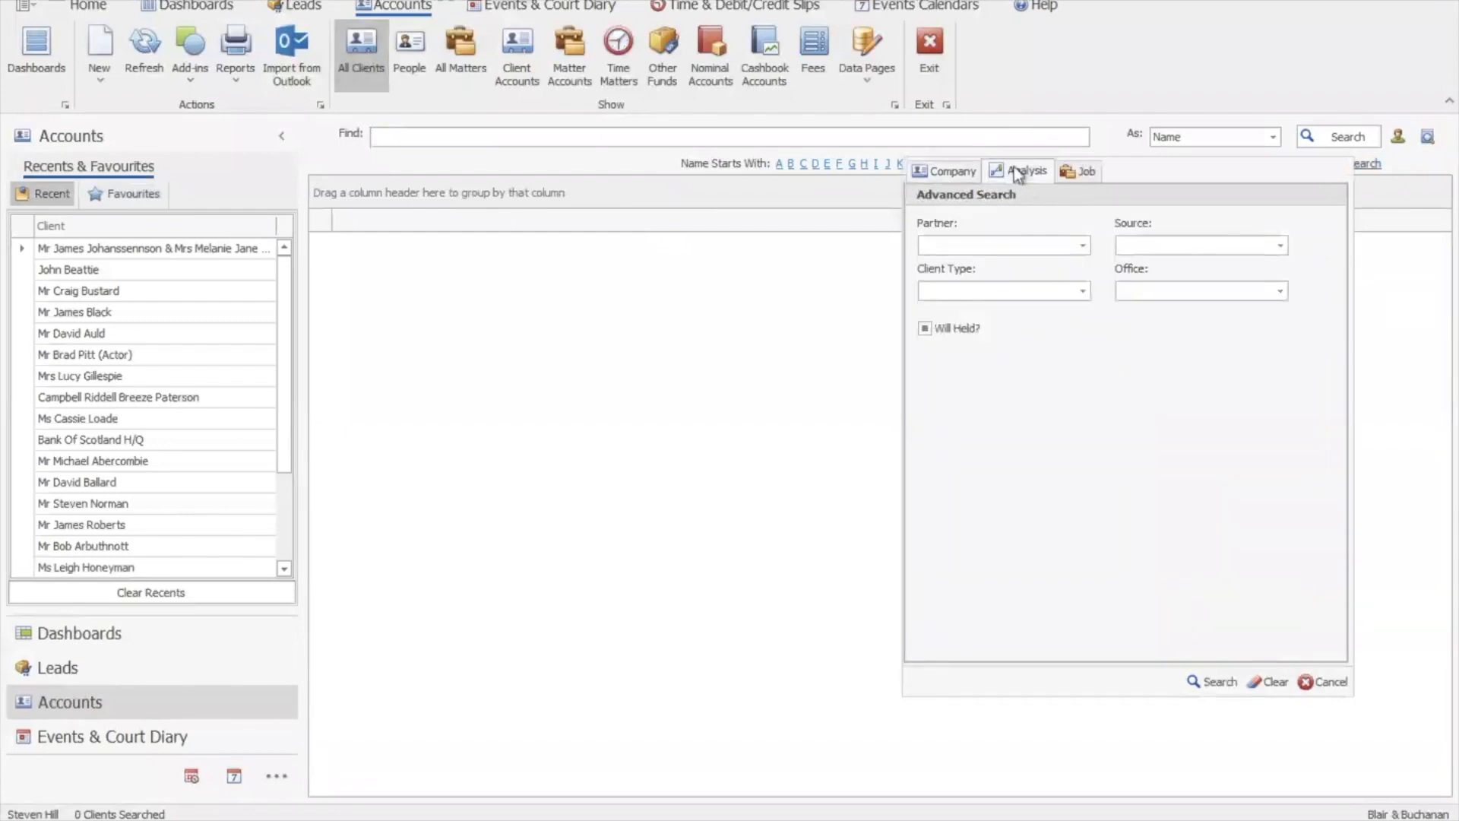
click(1084, 171)
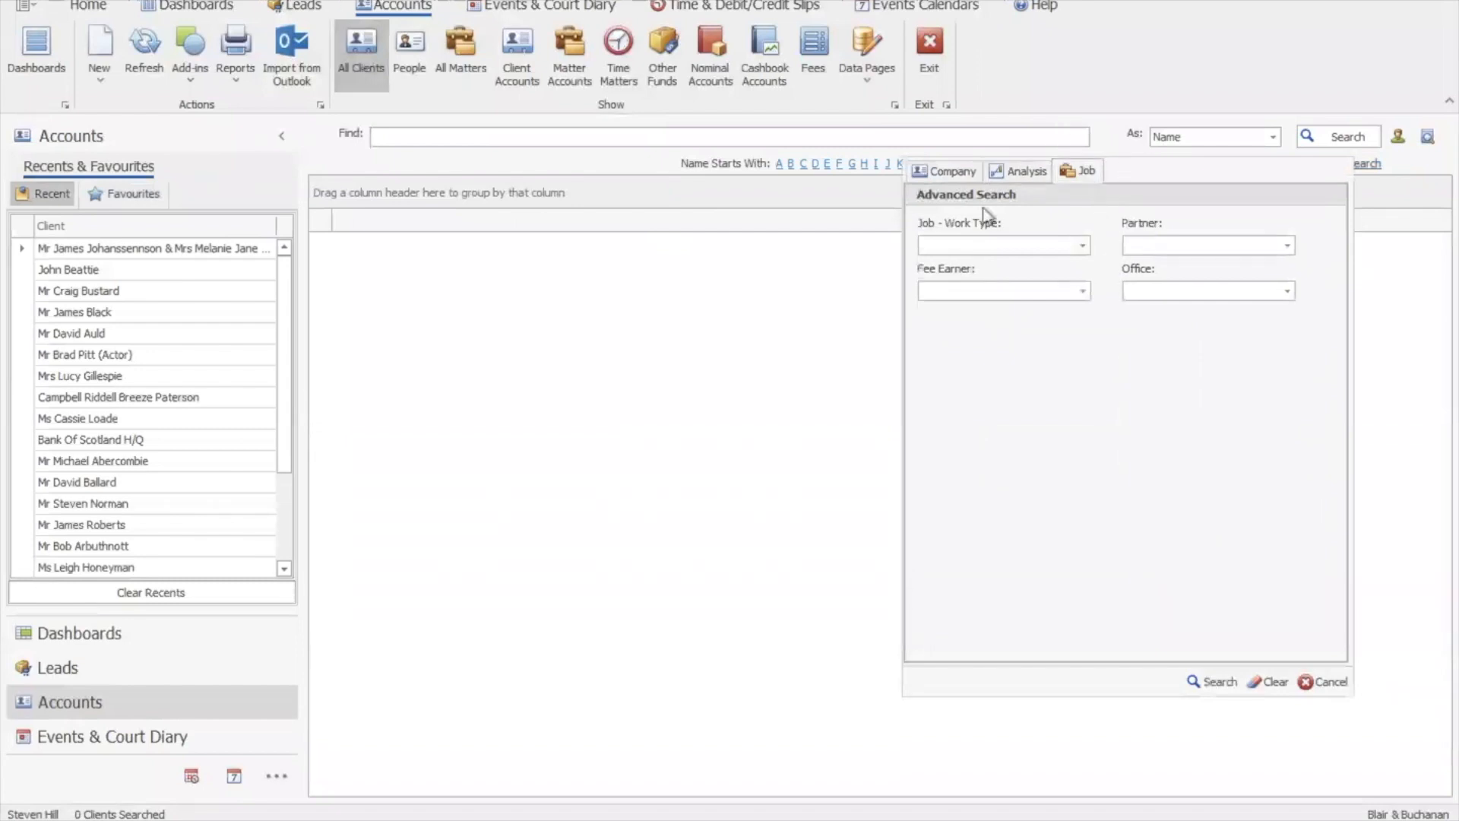
click(954, 172)
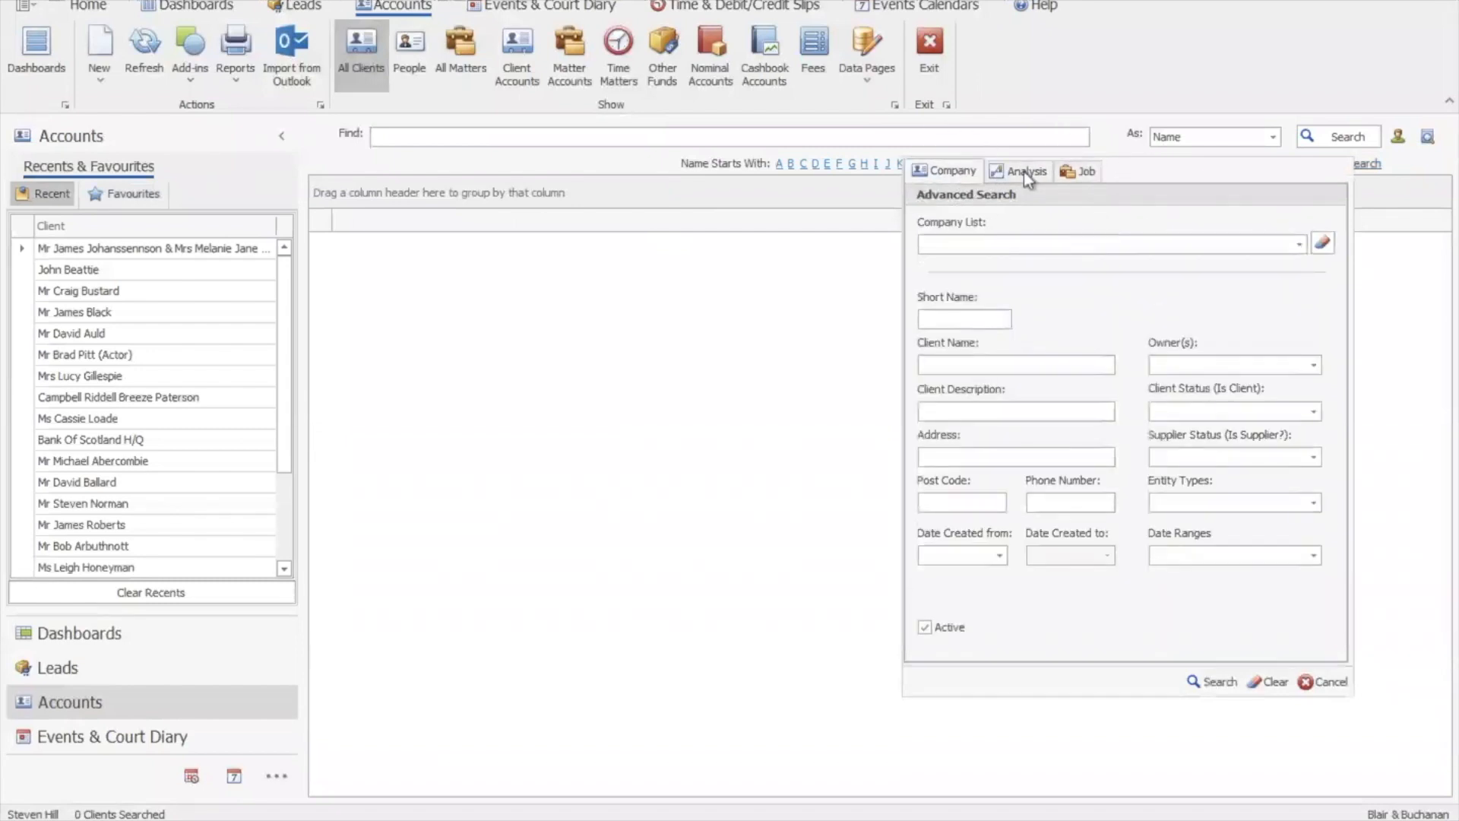
click(1321, 688)
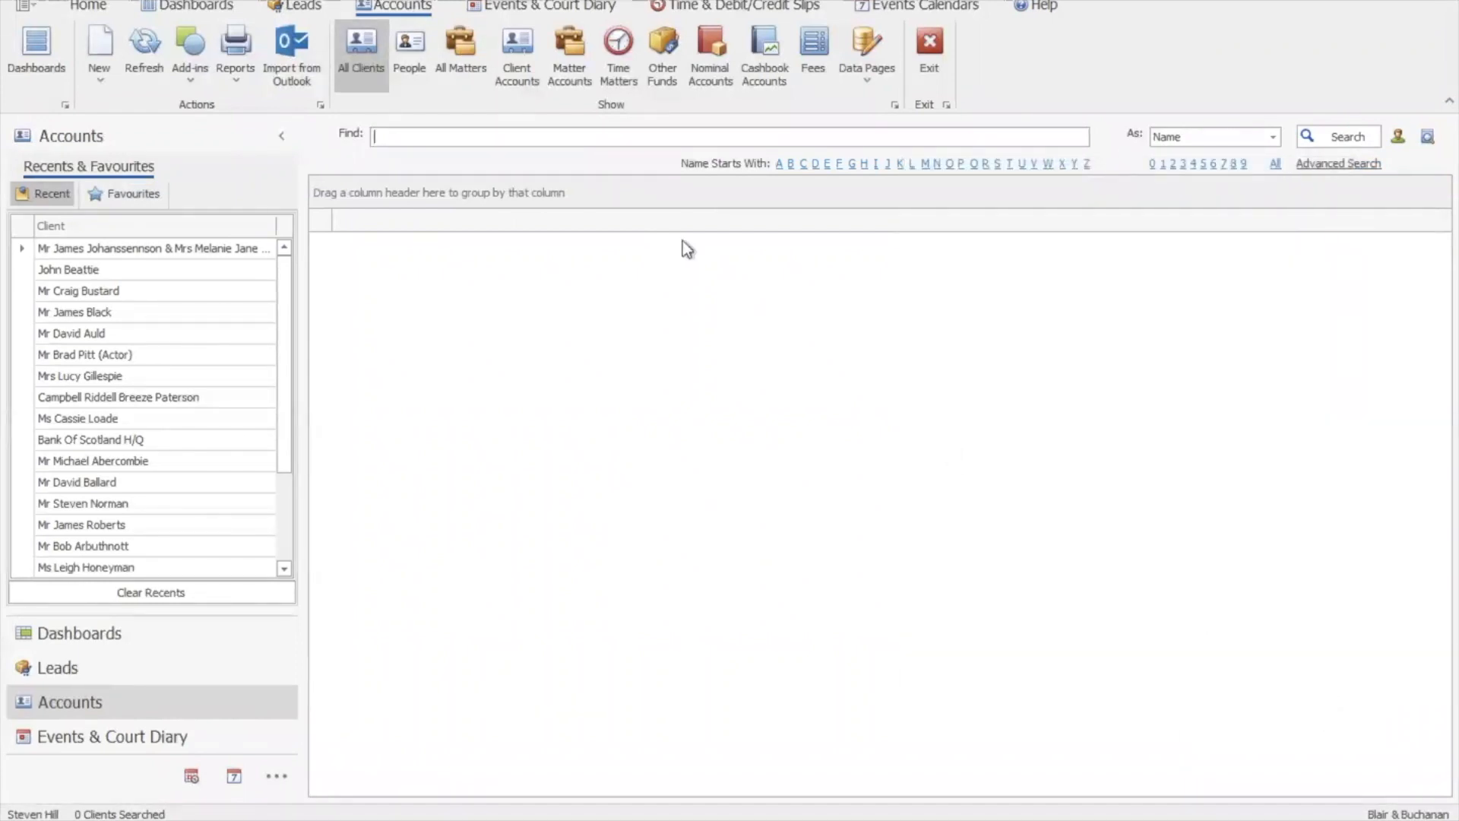
click(574, 73)
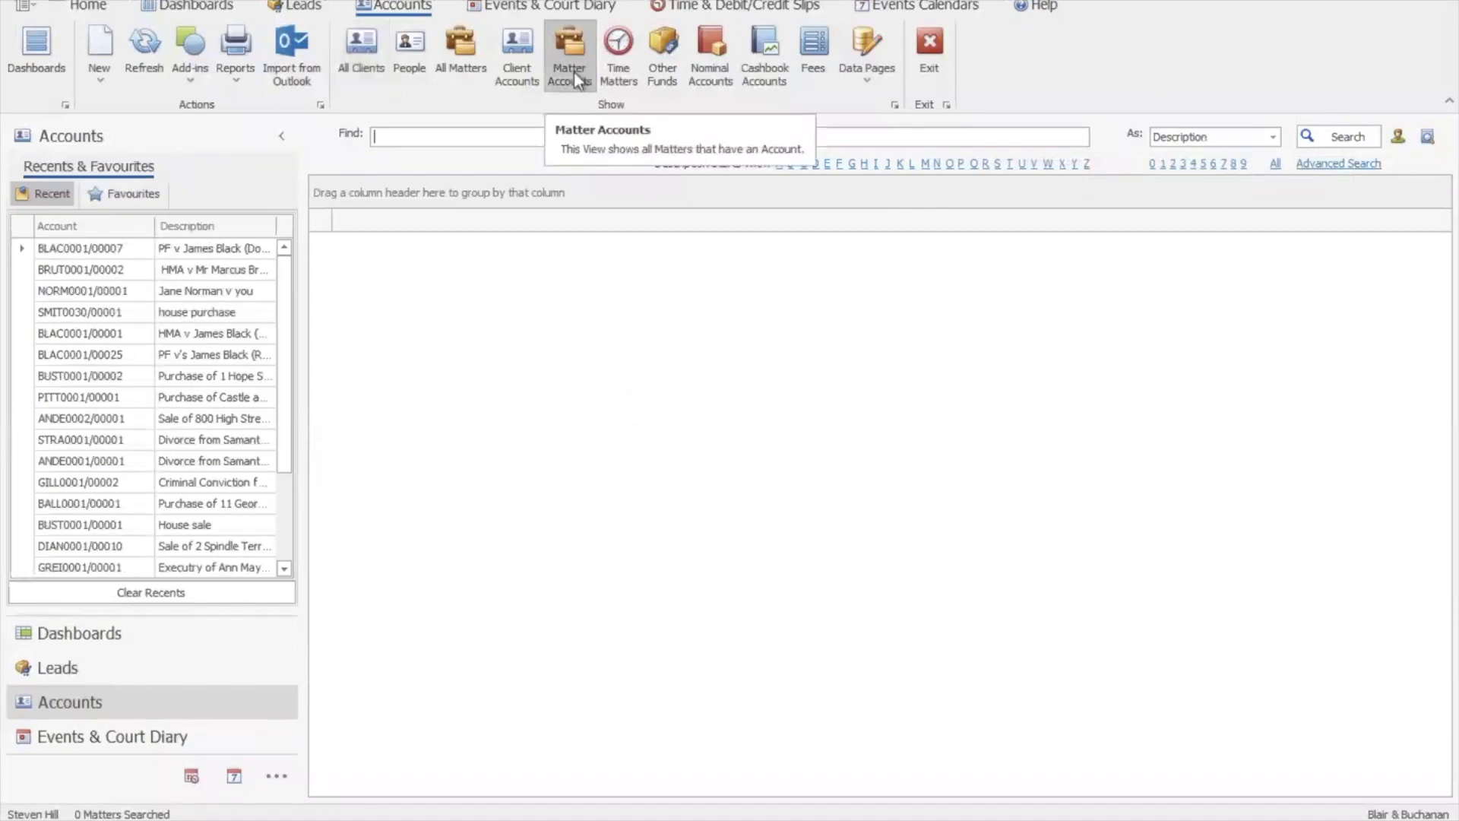
List all 393 matter accounts and collapse the Accounts navigation panel
click(1350, 139)
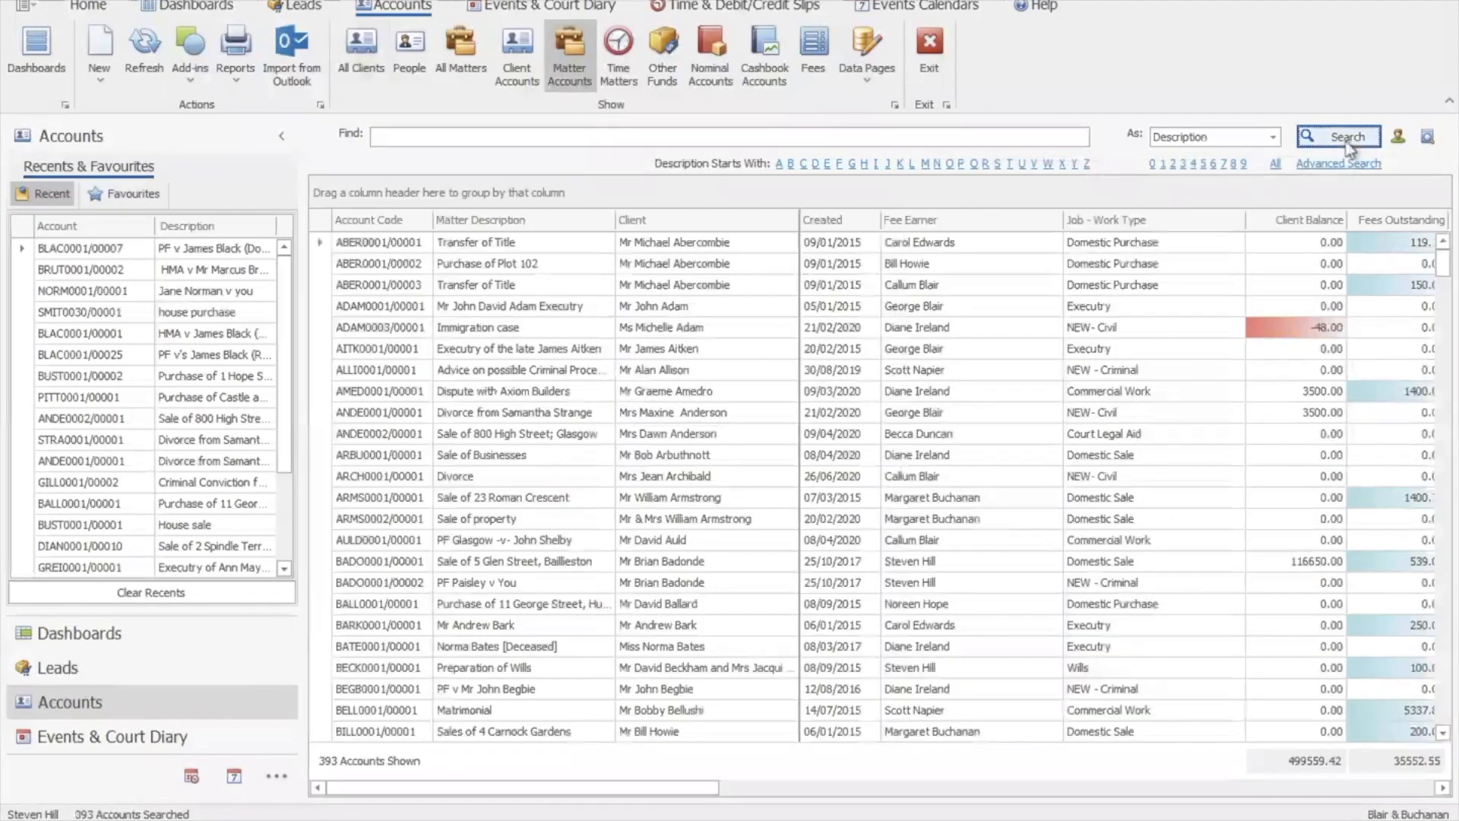
click(281, 135)
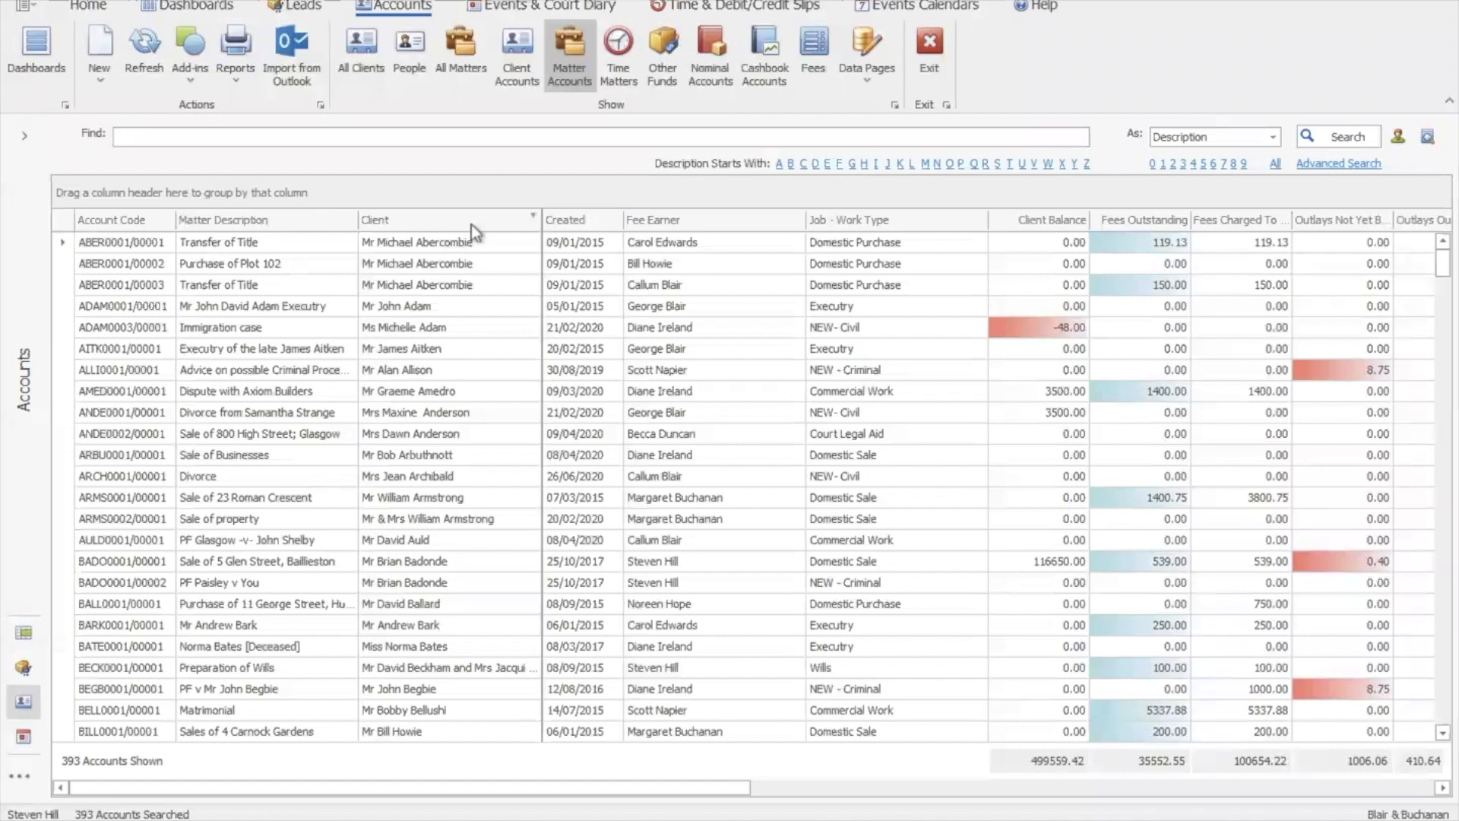
drag(405, 791, 450, 793)
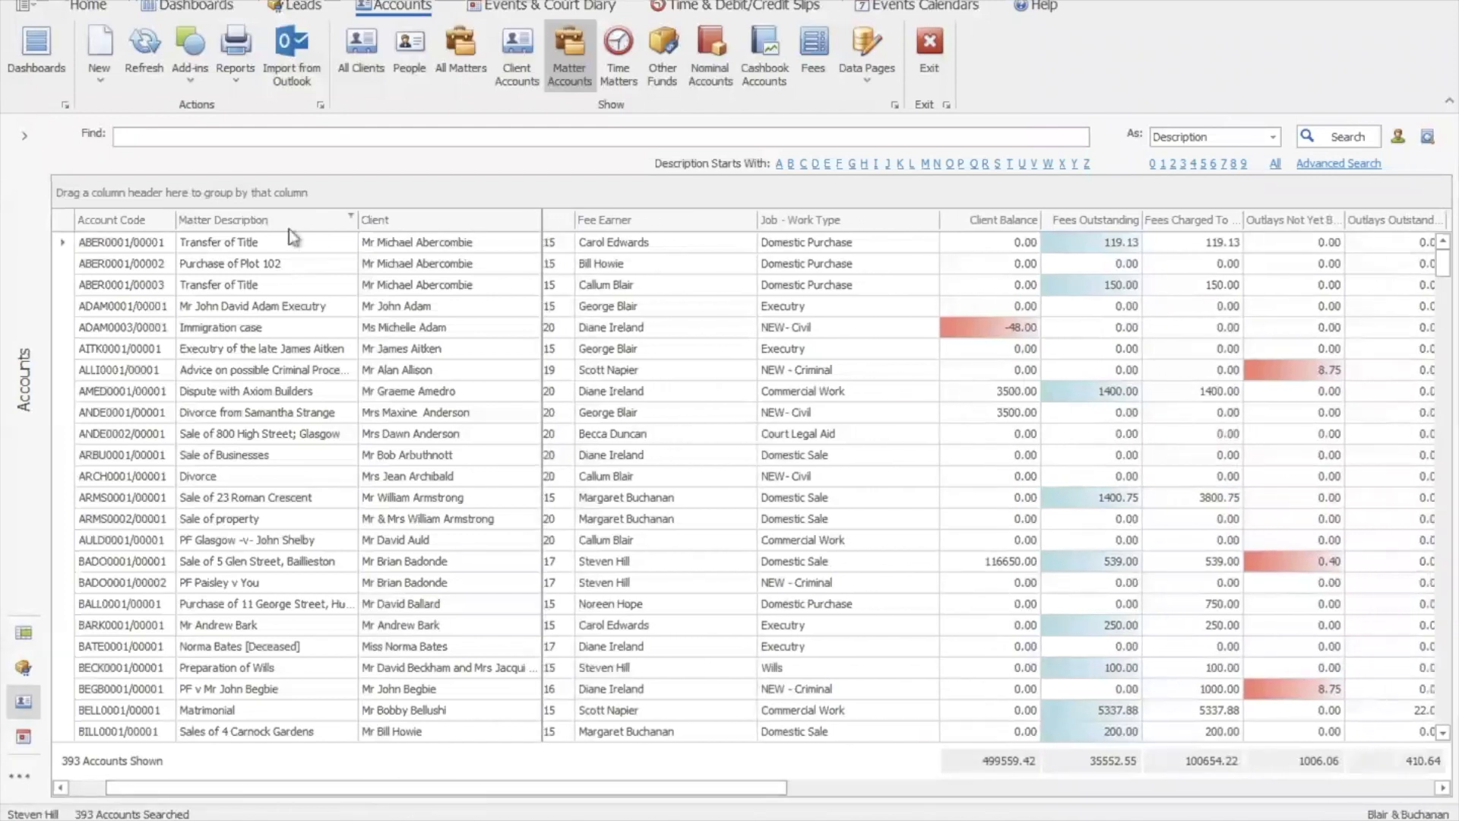
drag(437, 788, 289, 758)
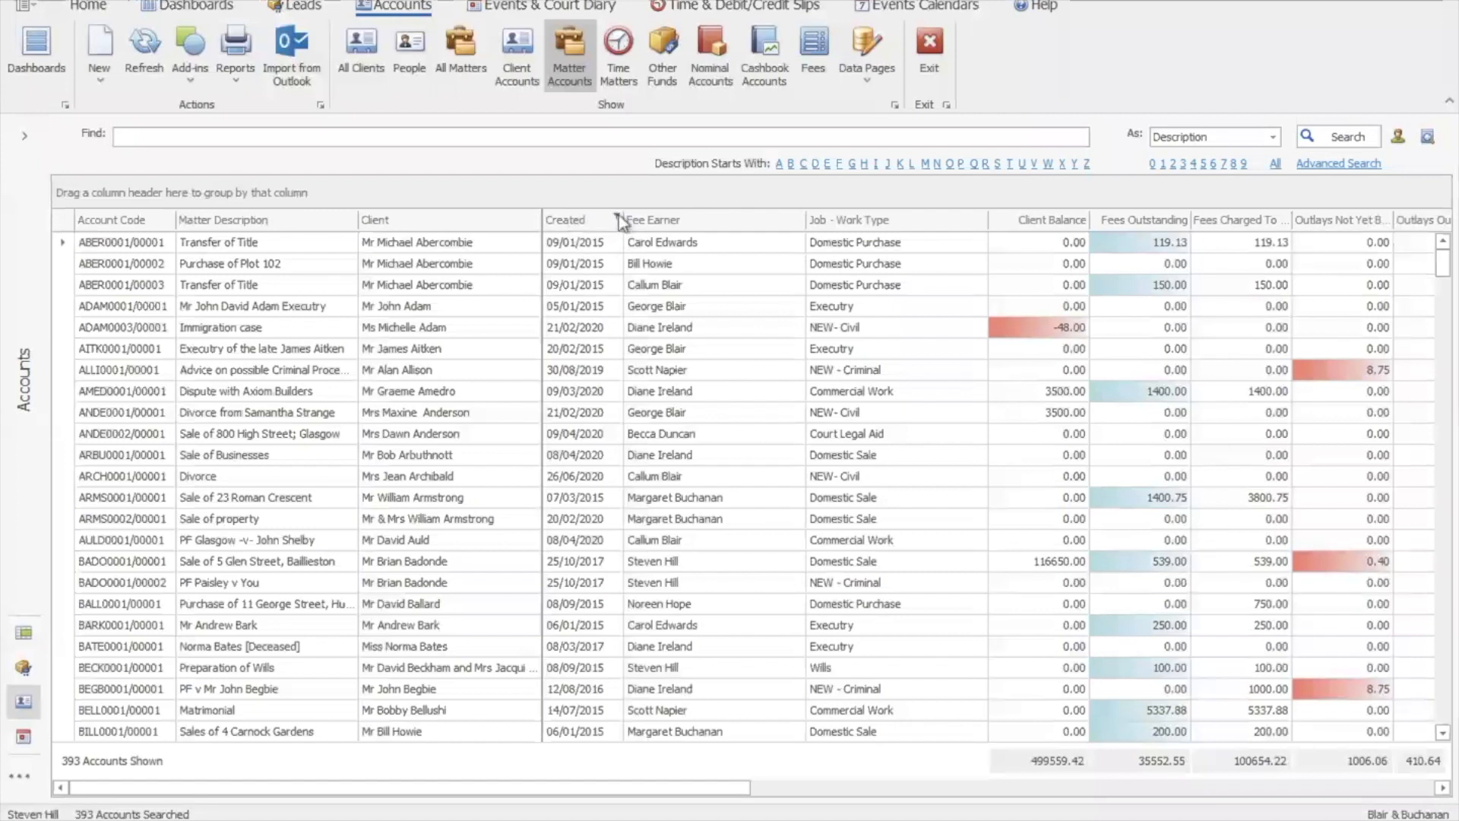
Sort the matter accounts by Created date, oldest first
click(573, 221)
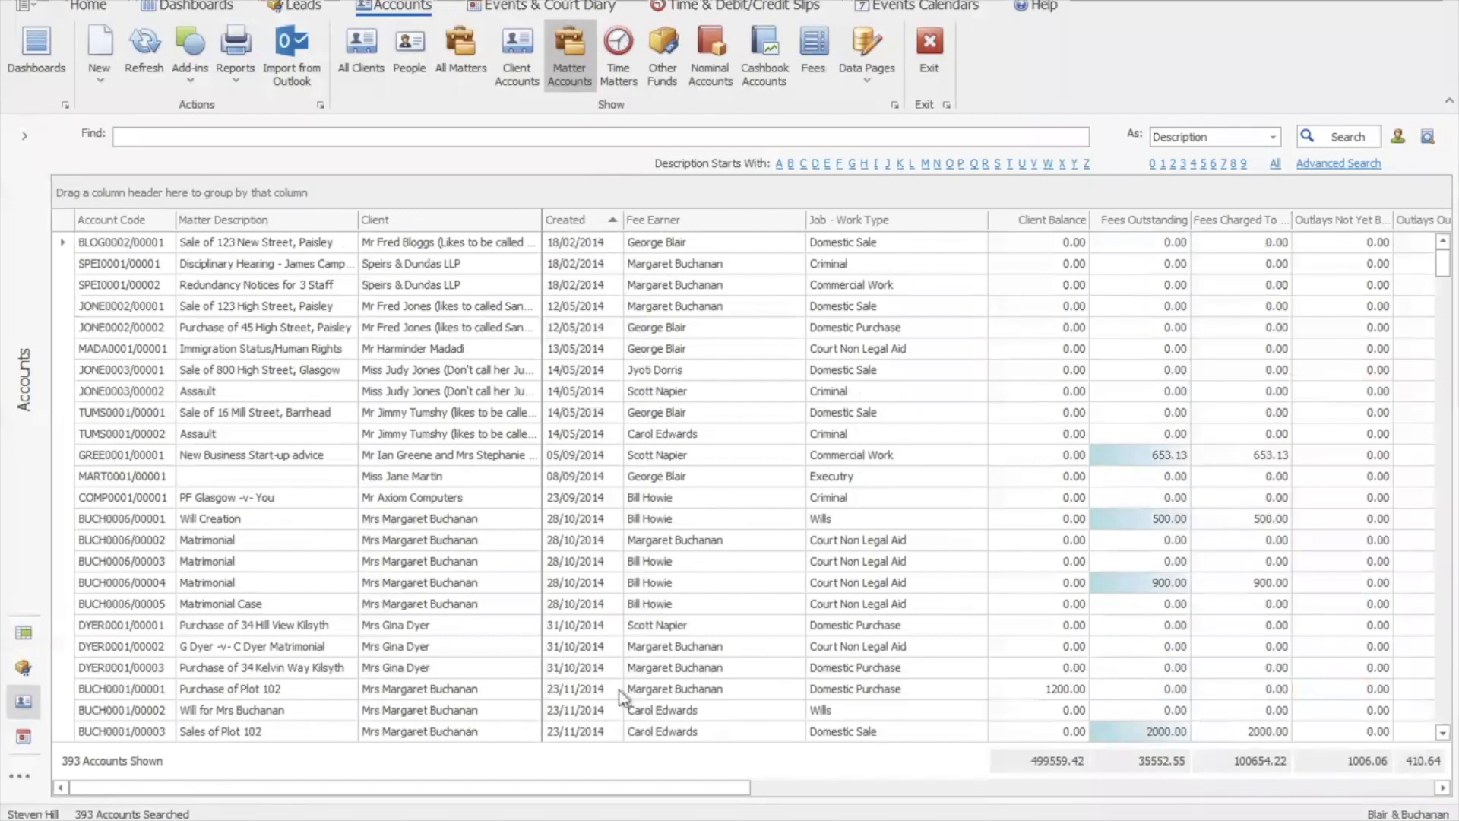
click(1444, 616)
click(1445, 616)
click(1448, 616)
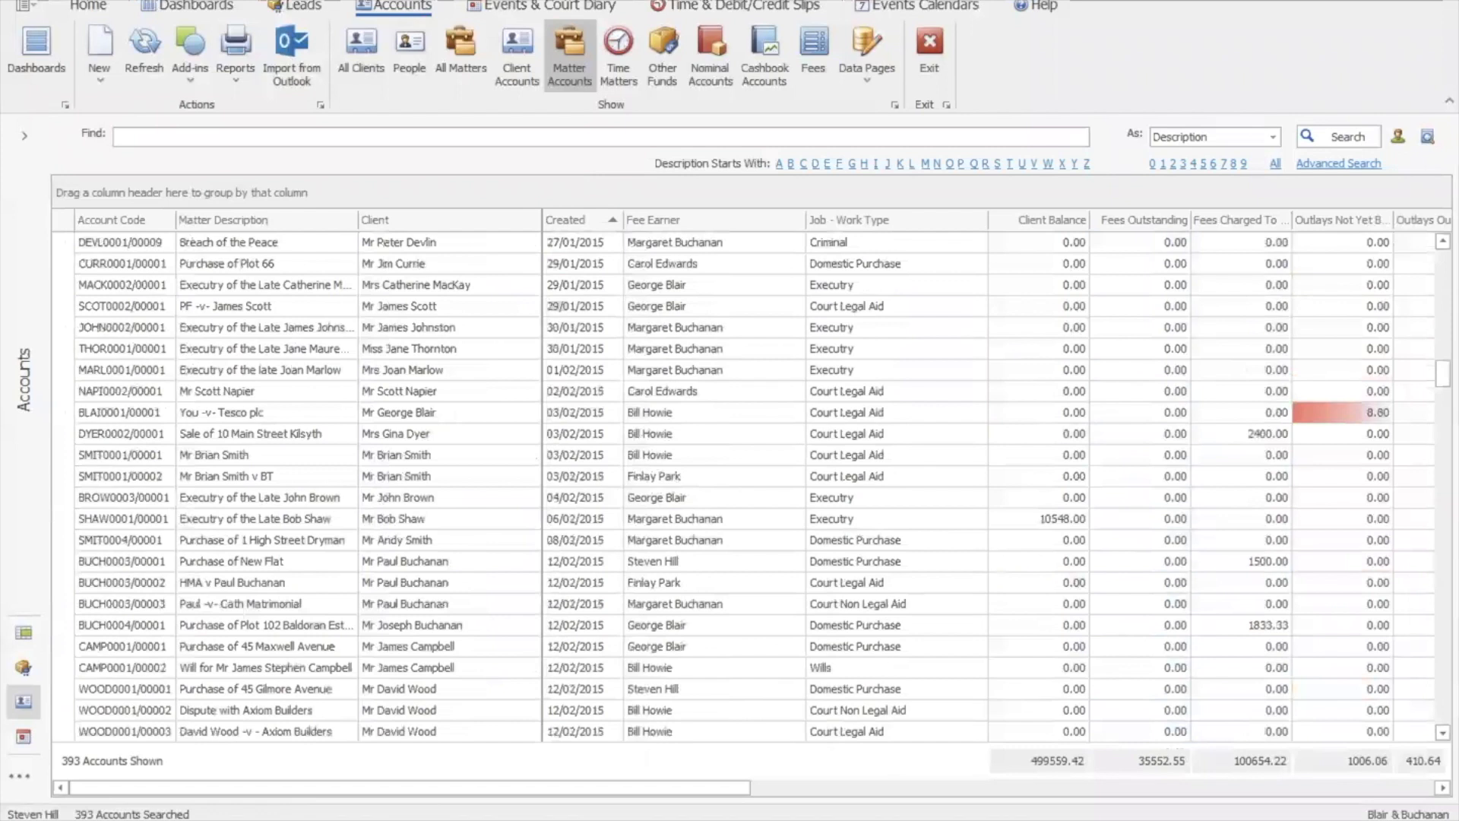
click(1448, 255)
click(1448, 254)
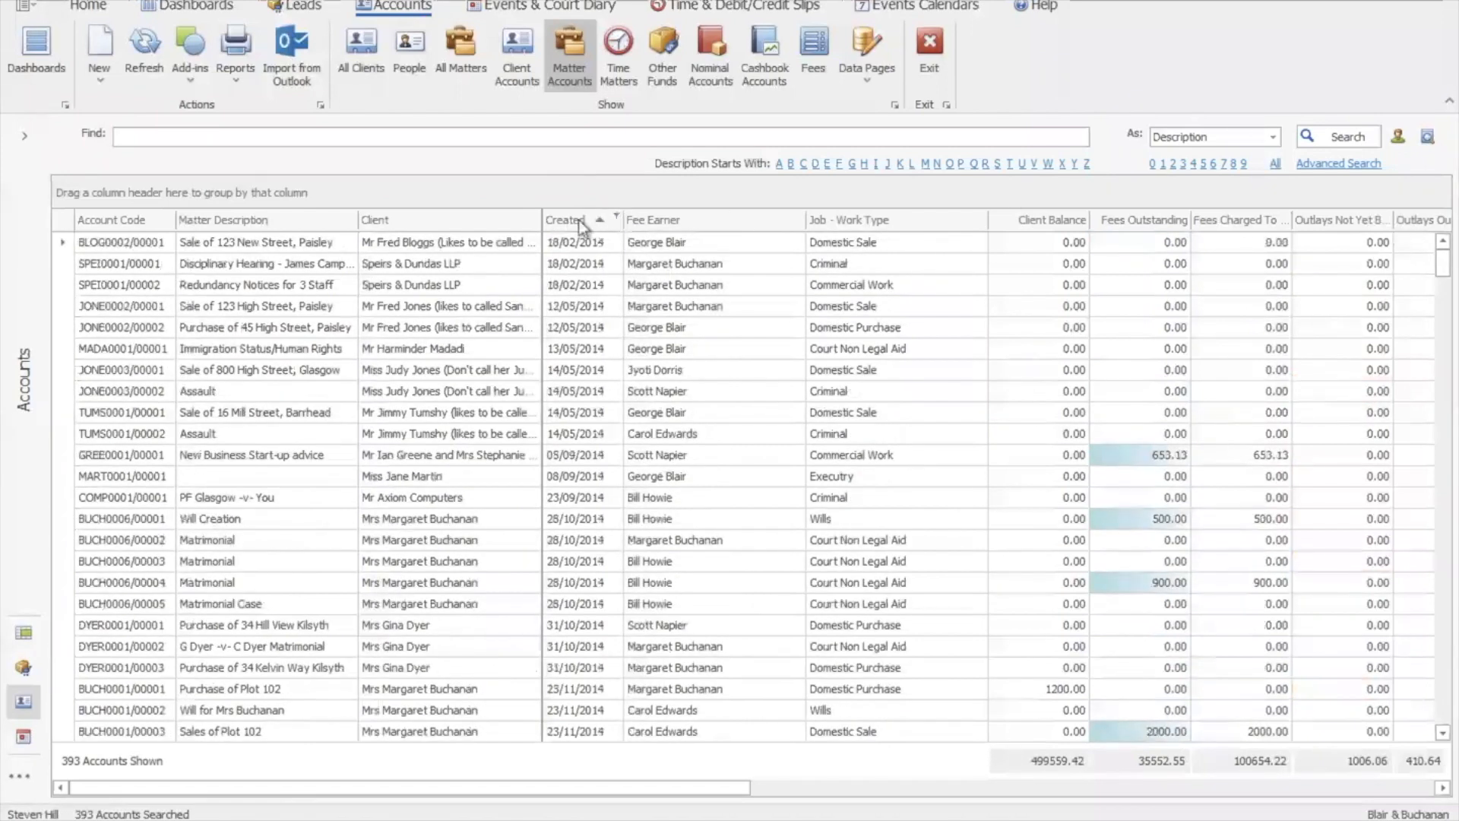
Filter the Created column to This Year, leaving 32 of 393 accounts
click(617, 215)
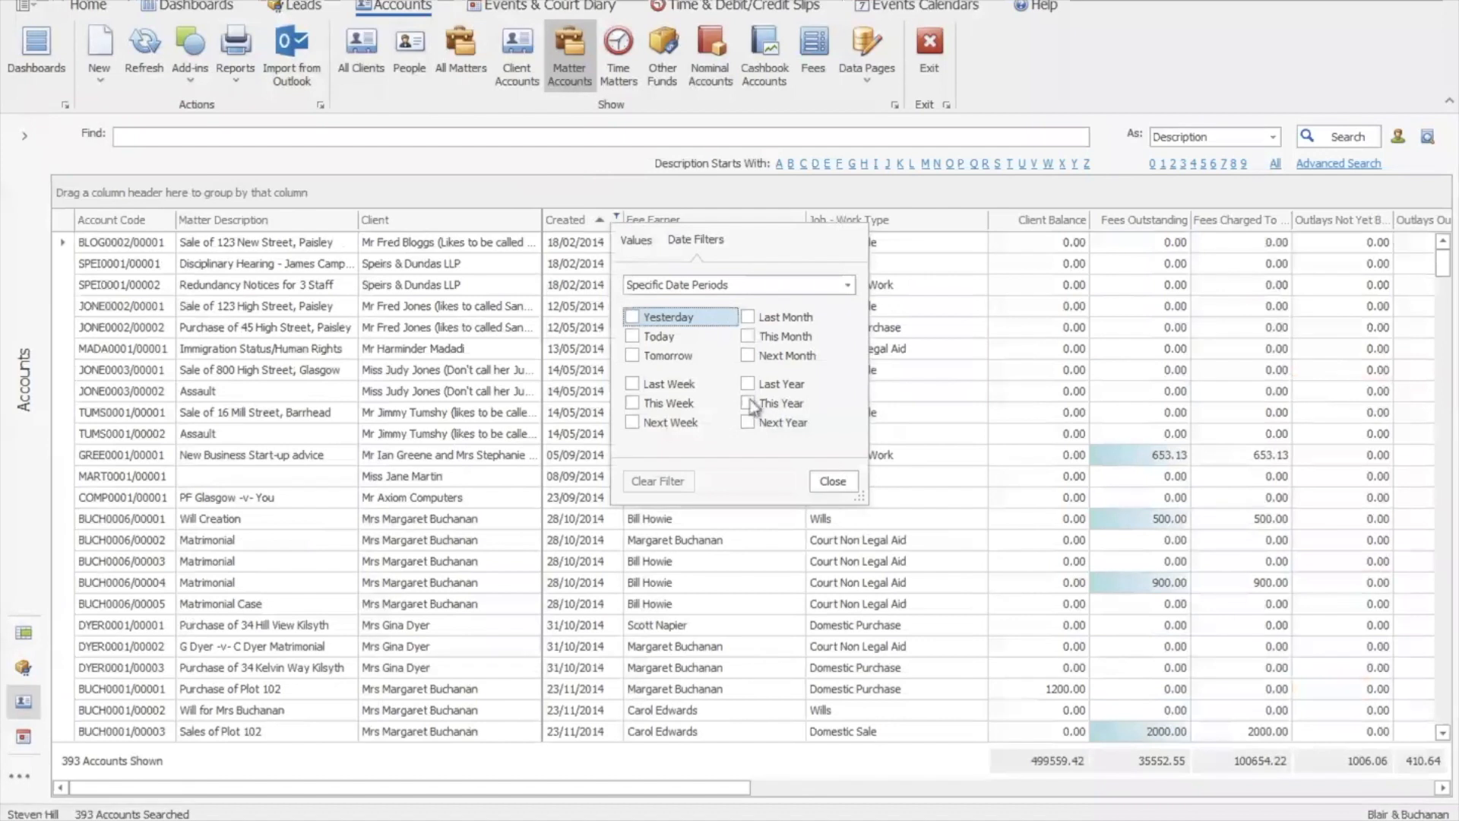
click(749, 404)
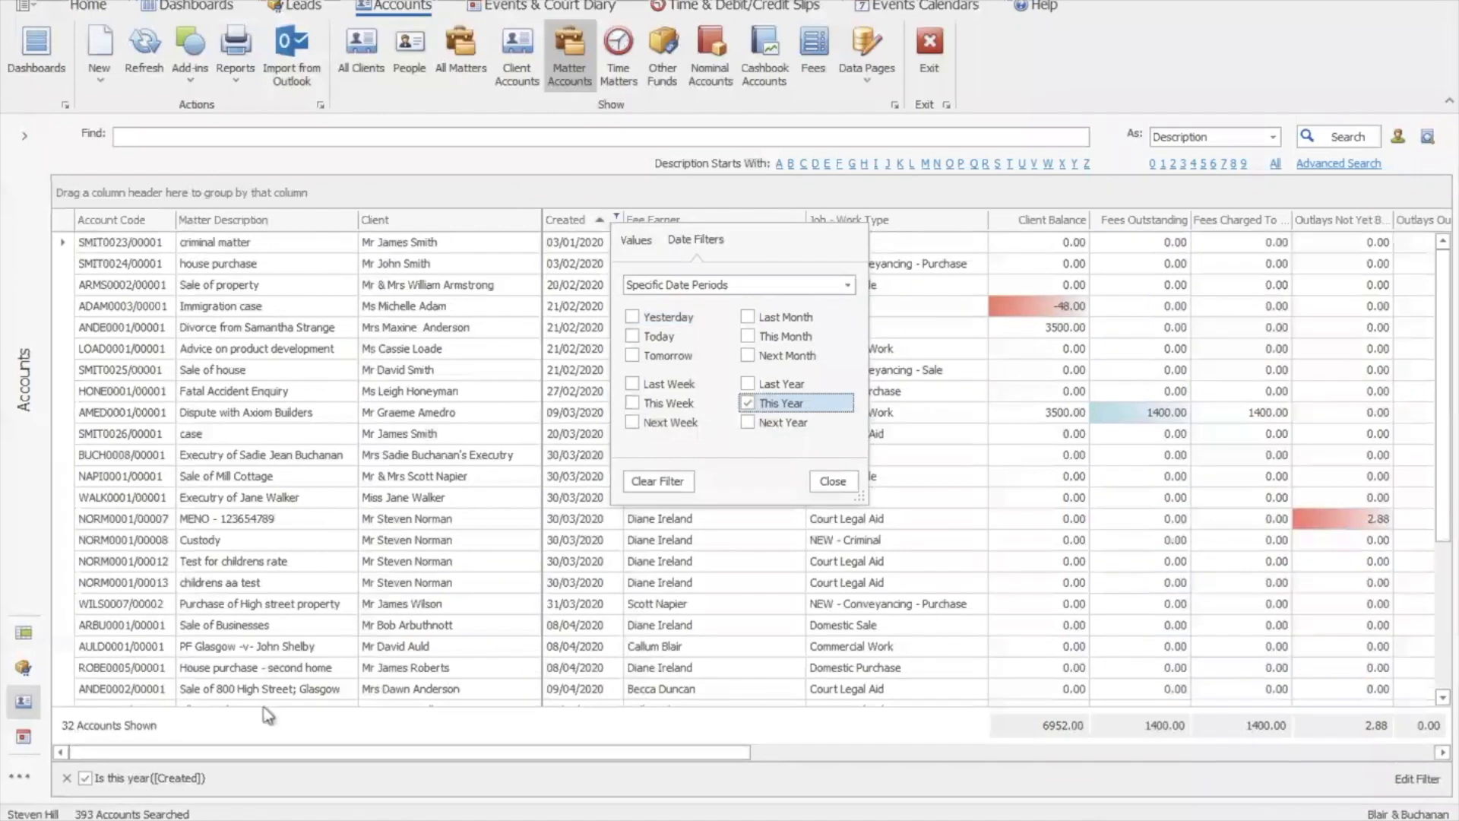
click(836, 480)
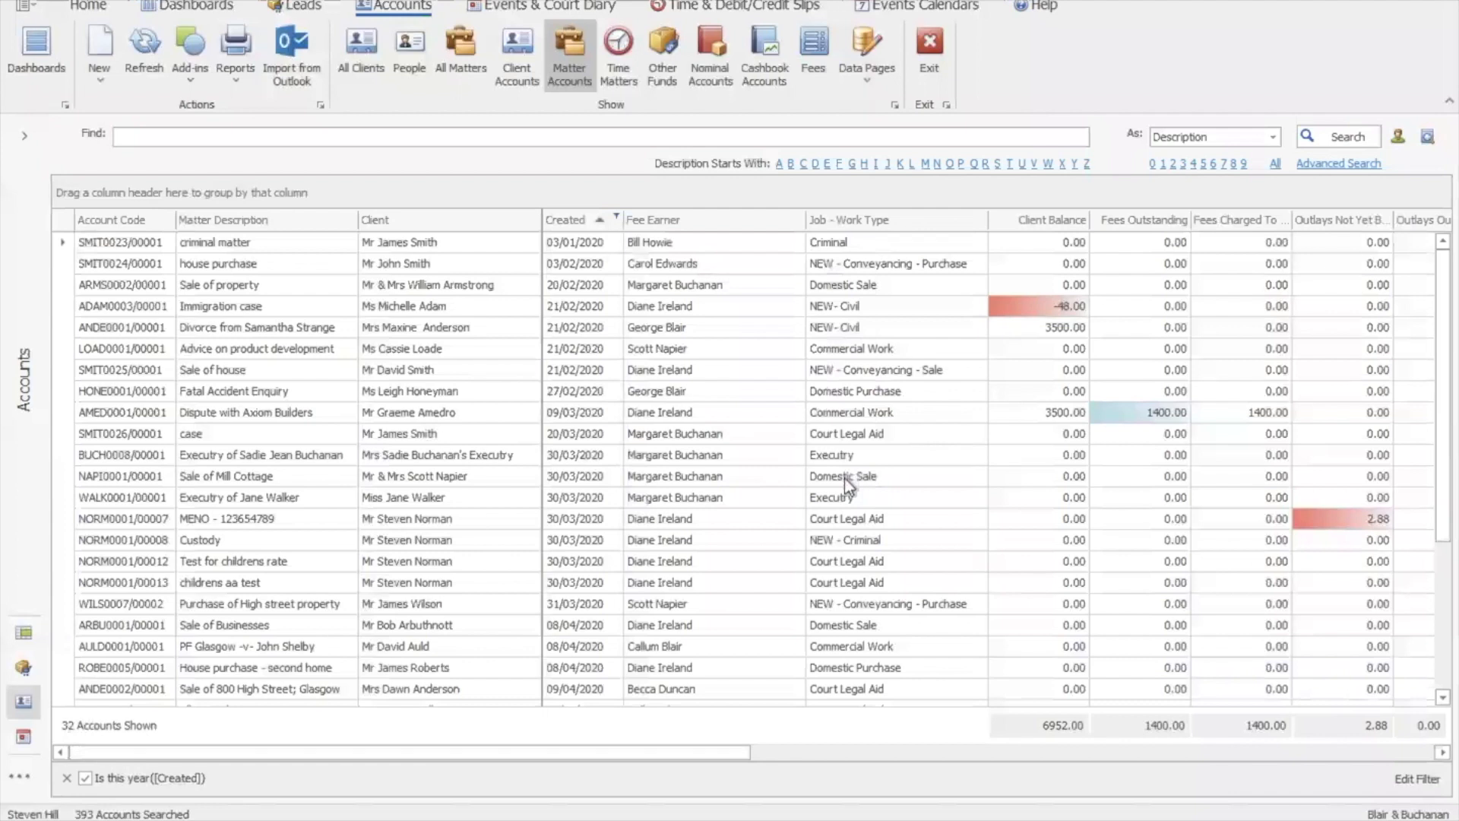
drag(605, 754, 628, 751)
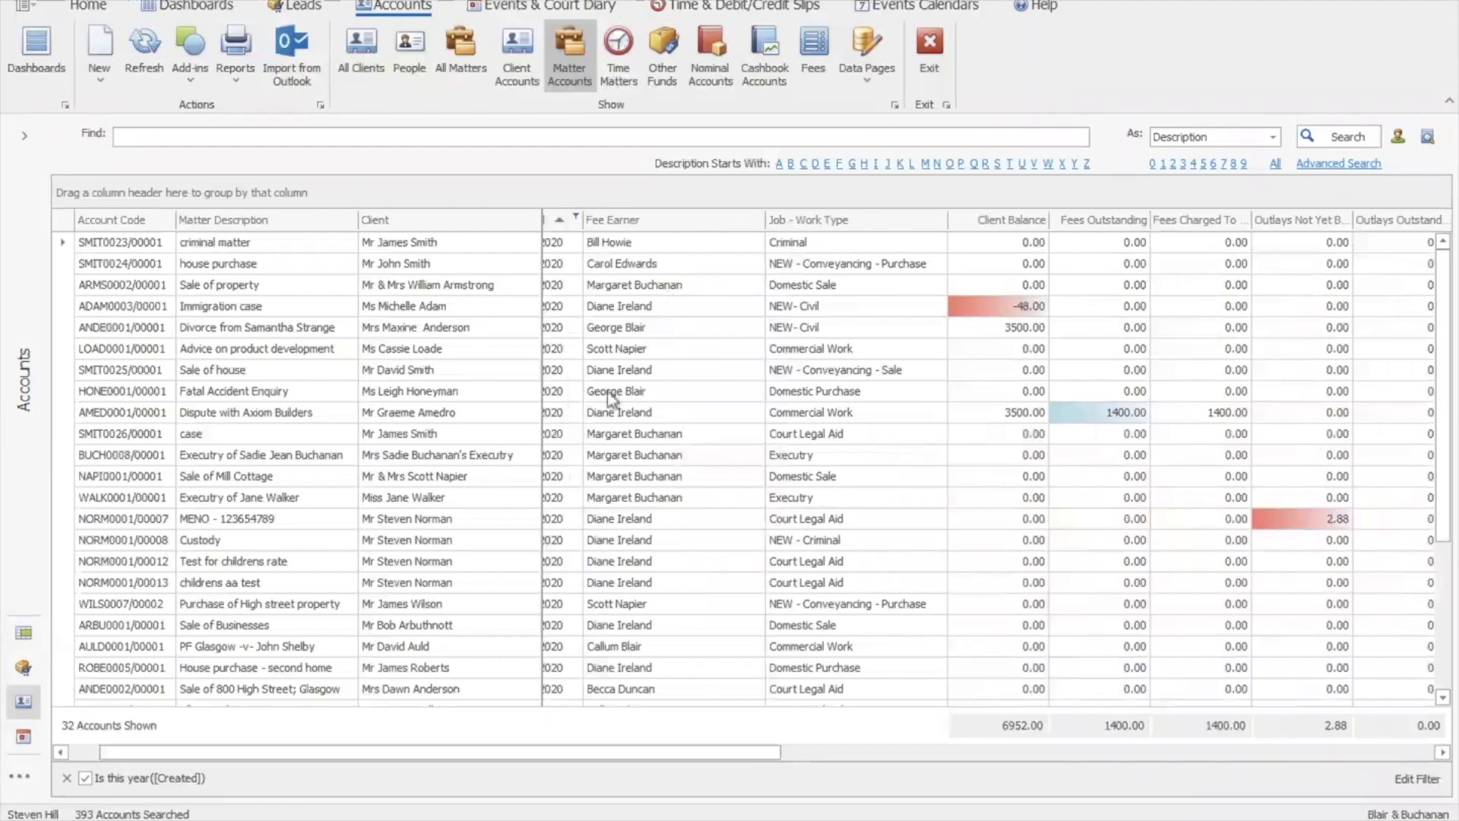
click(757, 216)
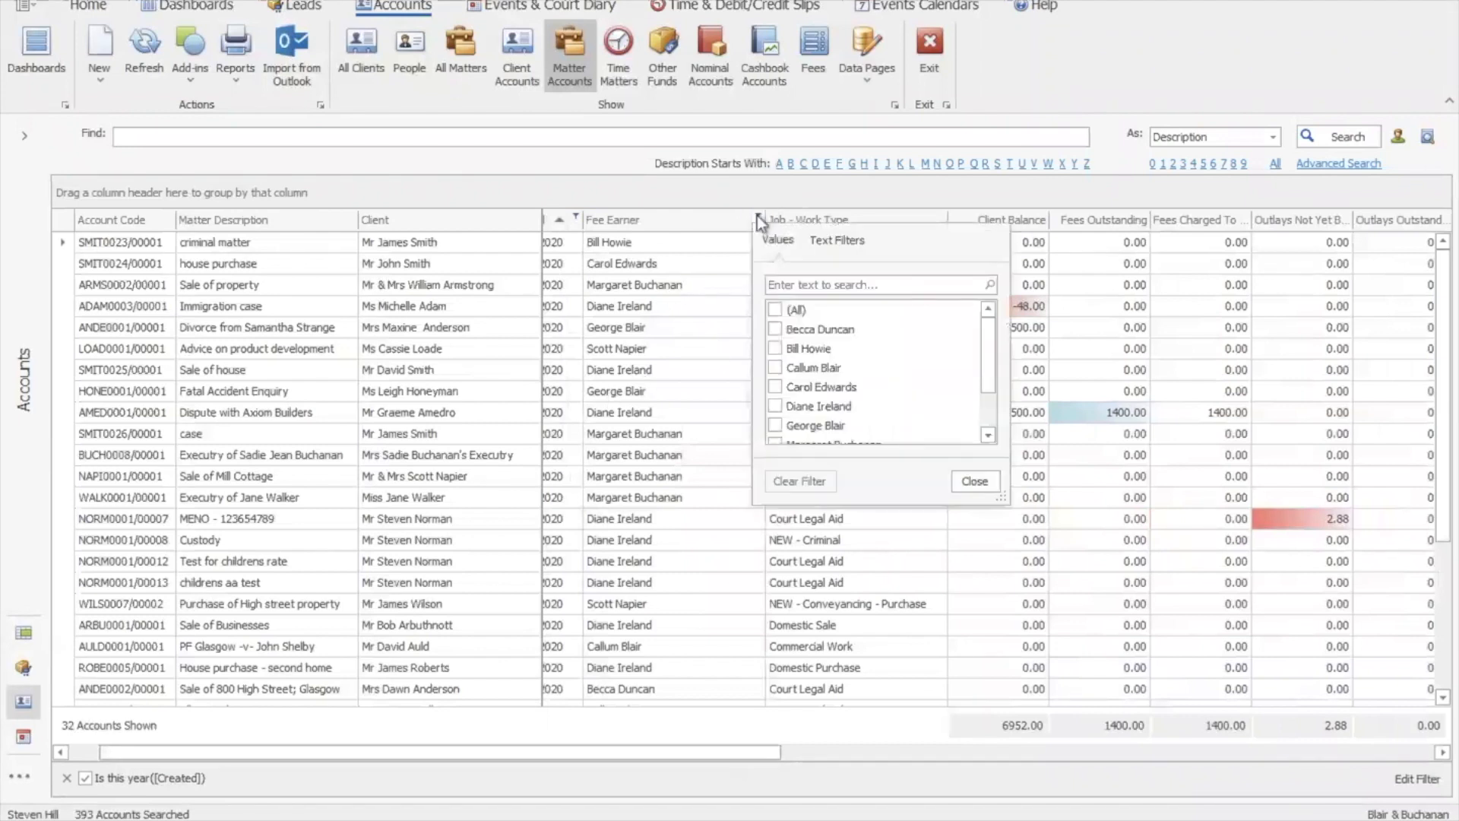
drag(991, 371, 992, 416)
click(775, 367)
click(775, 387)
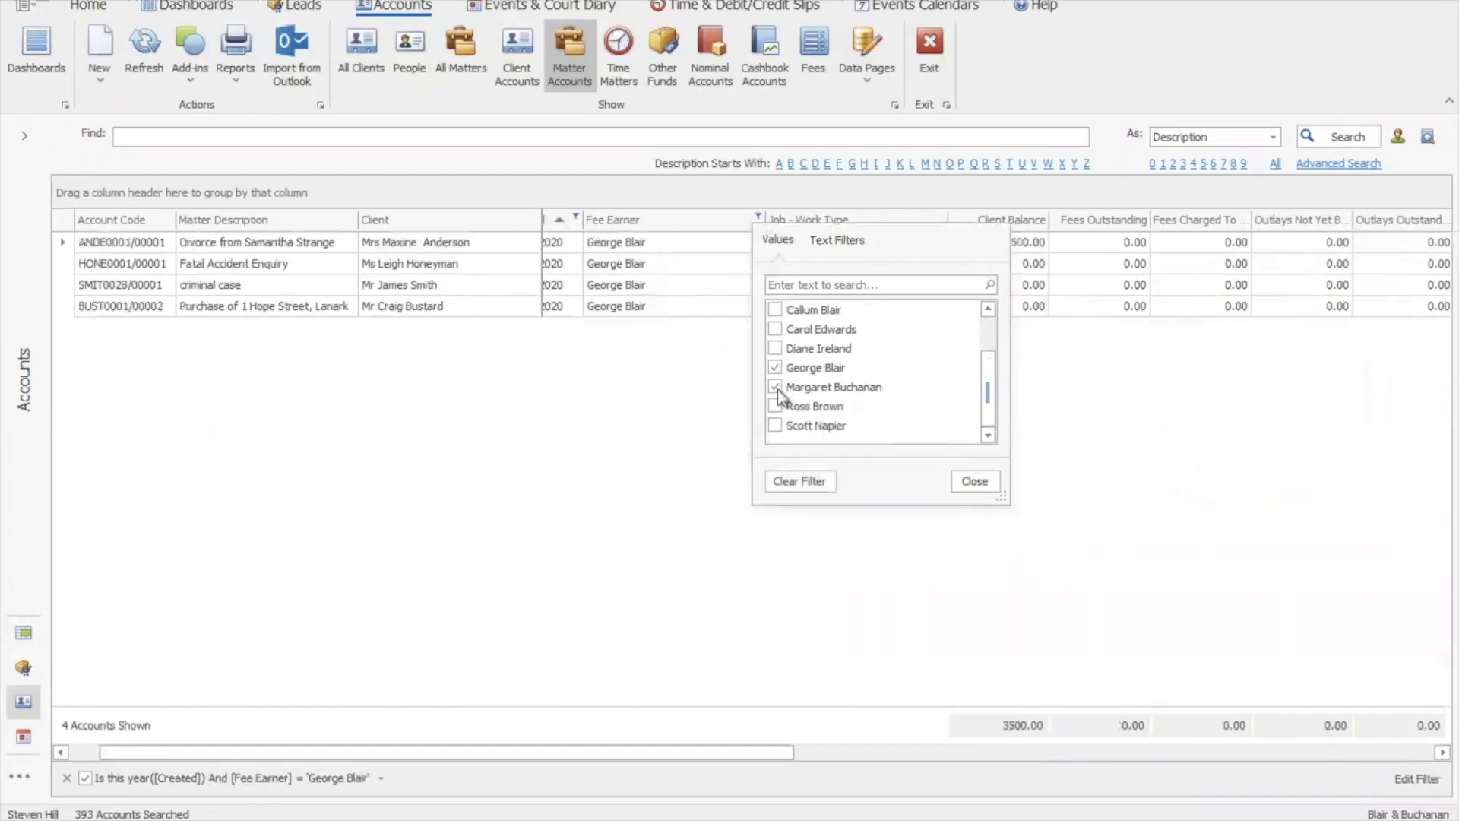
click(776, 406)
click(776, 425)
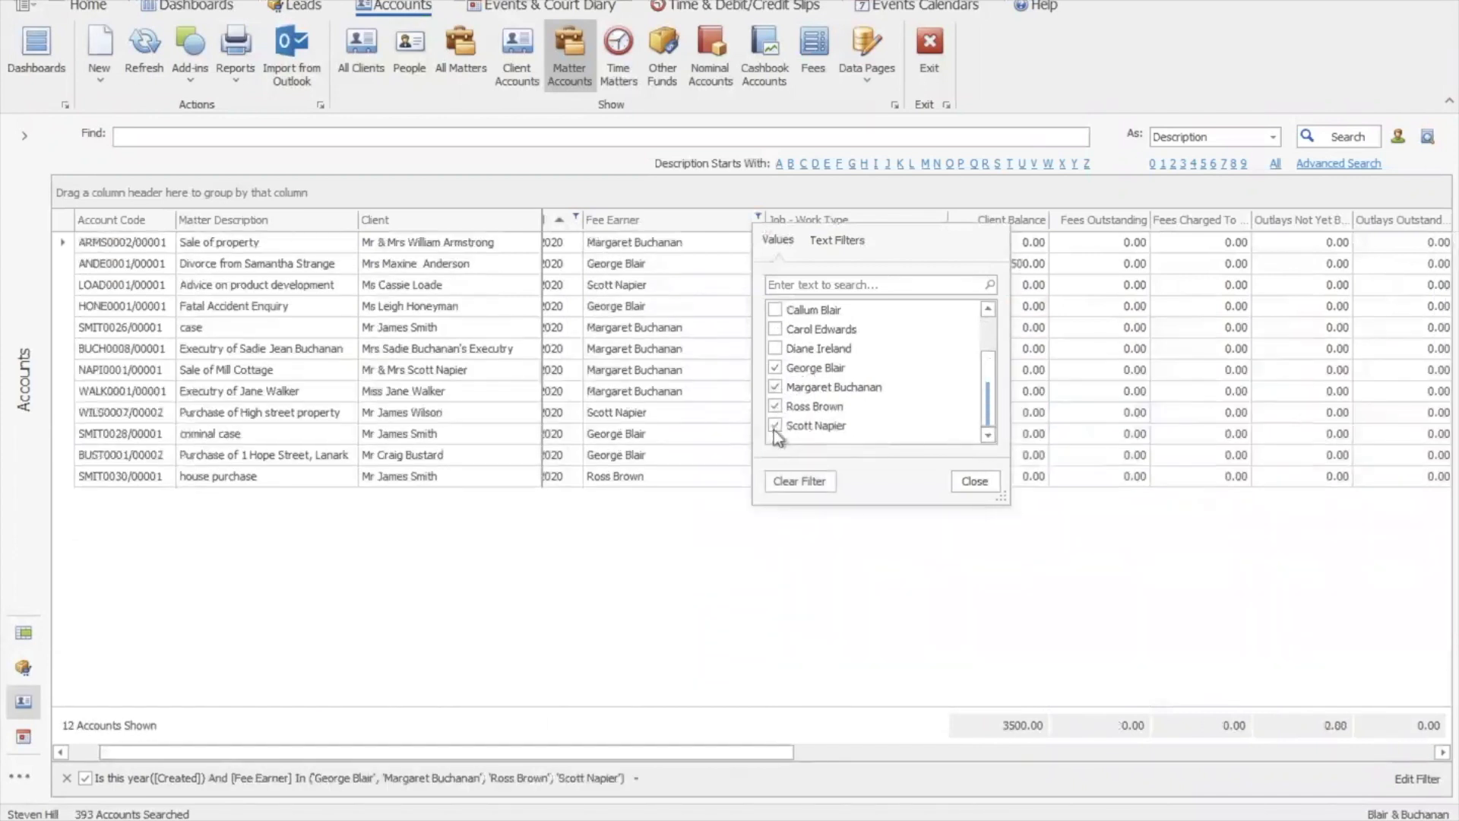
click(976, 482)
drag(667, 758, 1039, 751)
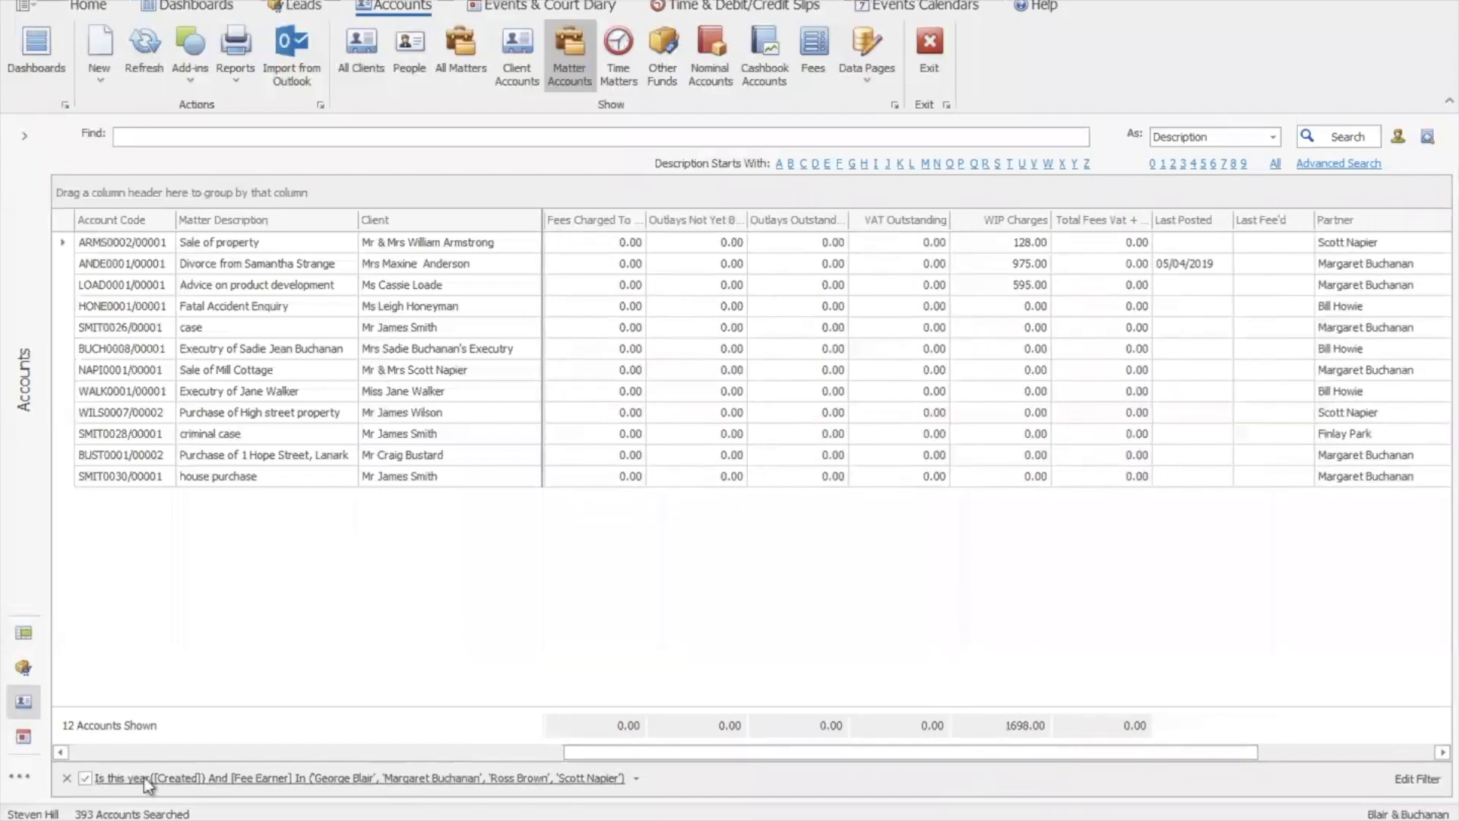
Revert to the earlier 'Is this year' filter, then clear all filters to show 393 accounts
click(636, 779)
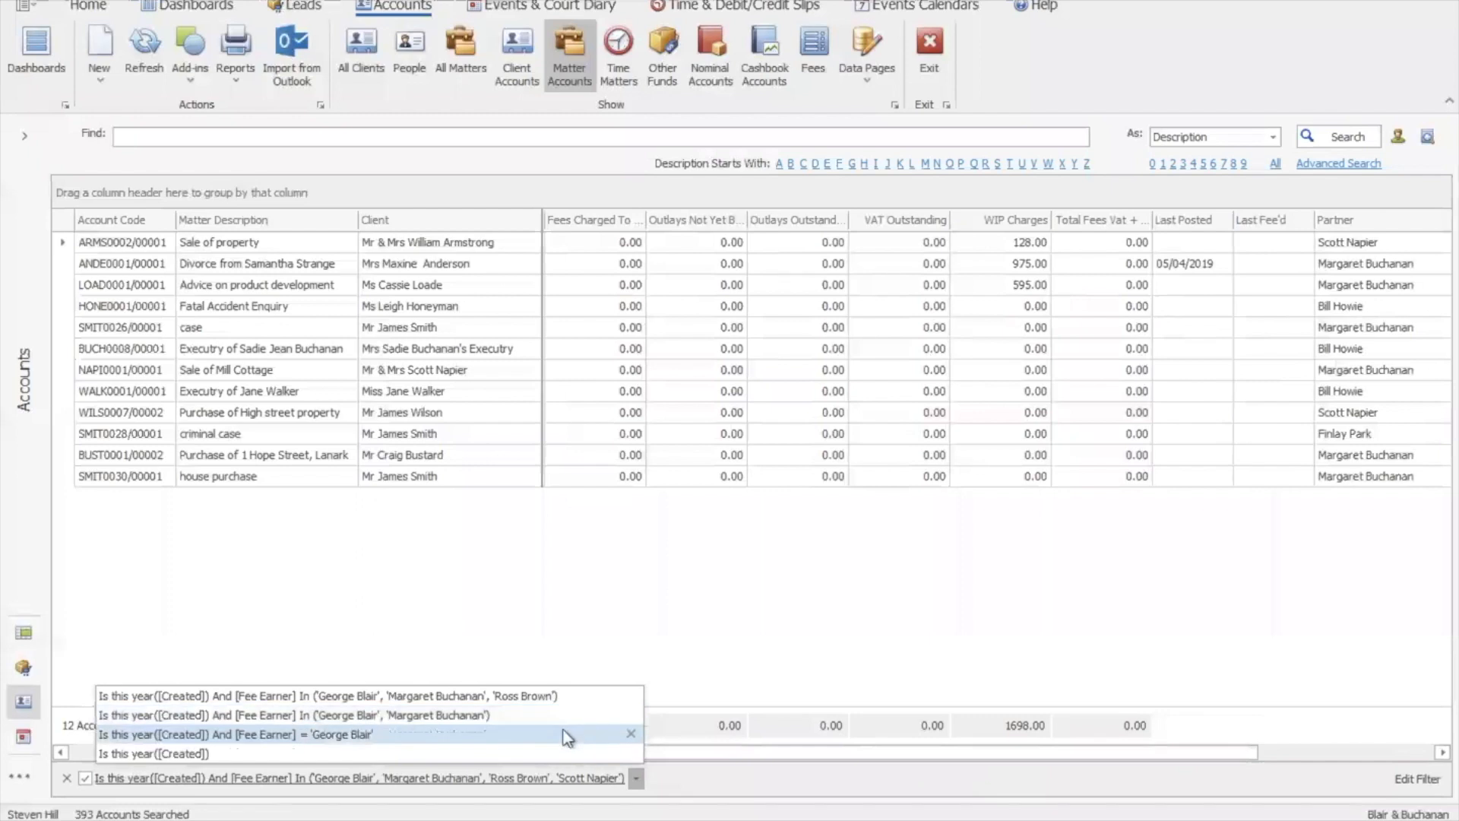
click(334, 753)
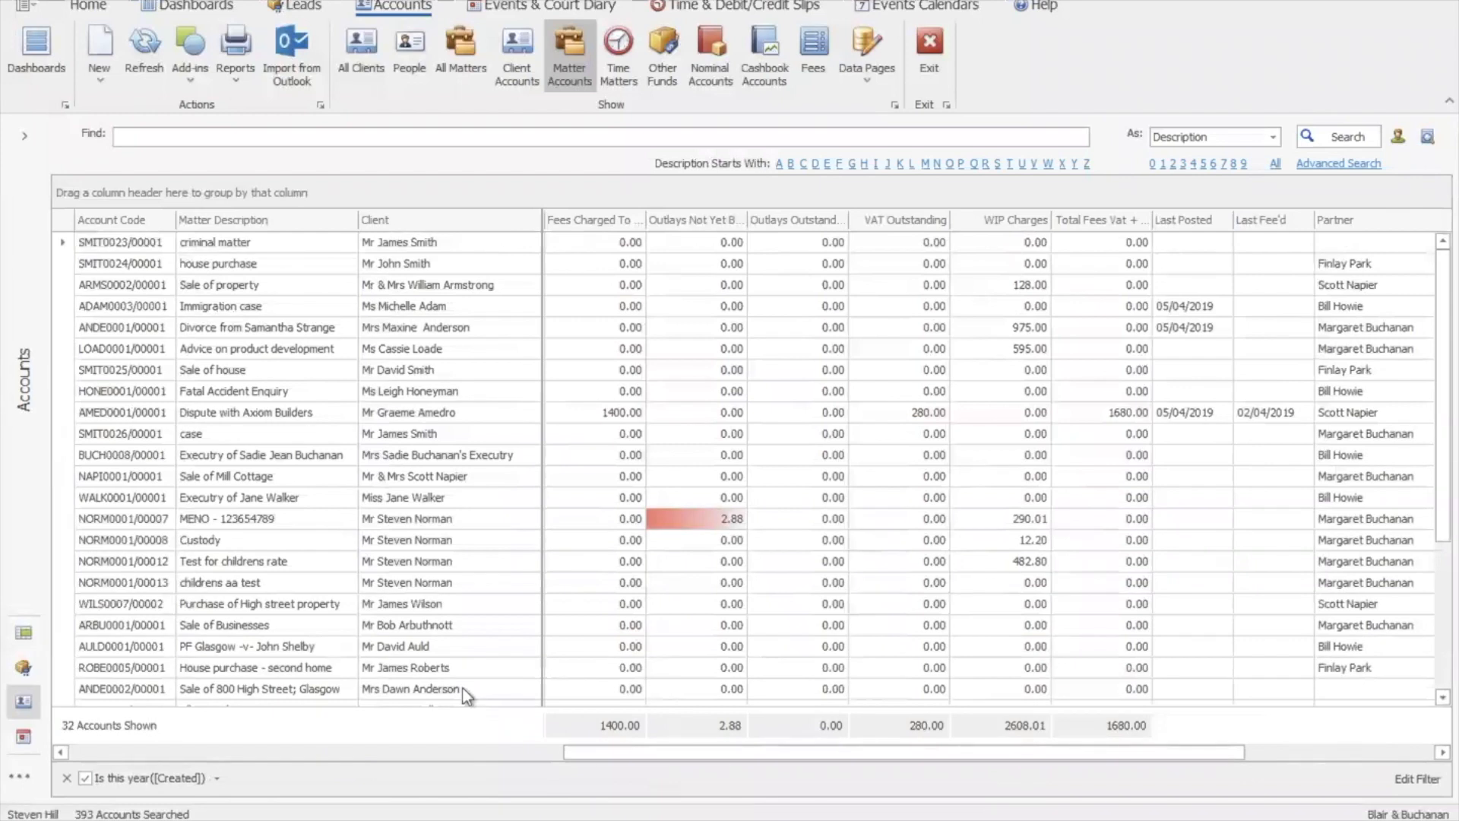
click(66, 777)
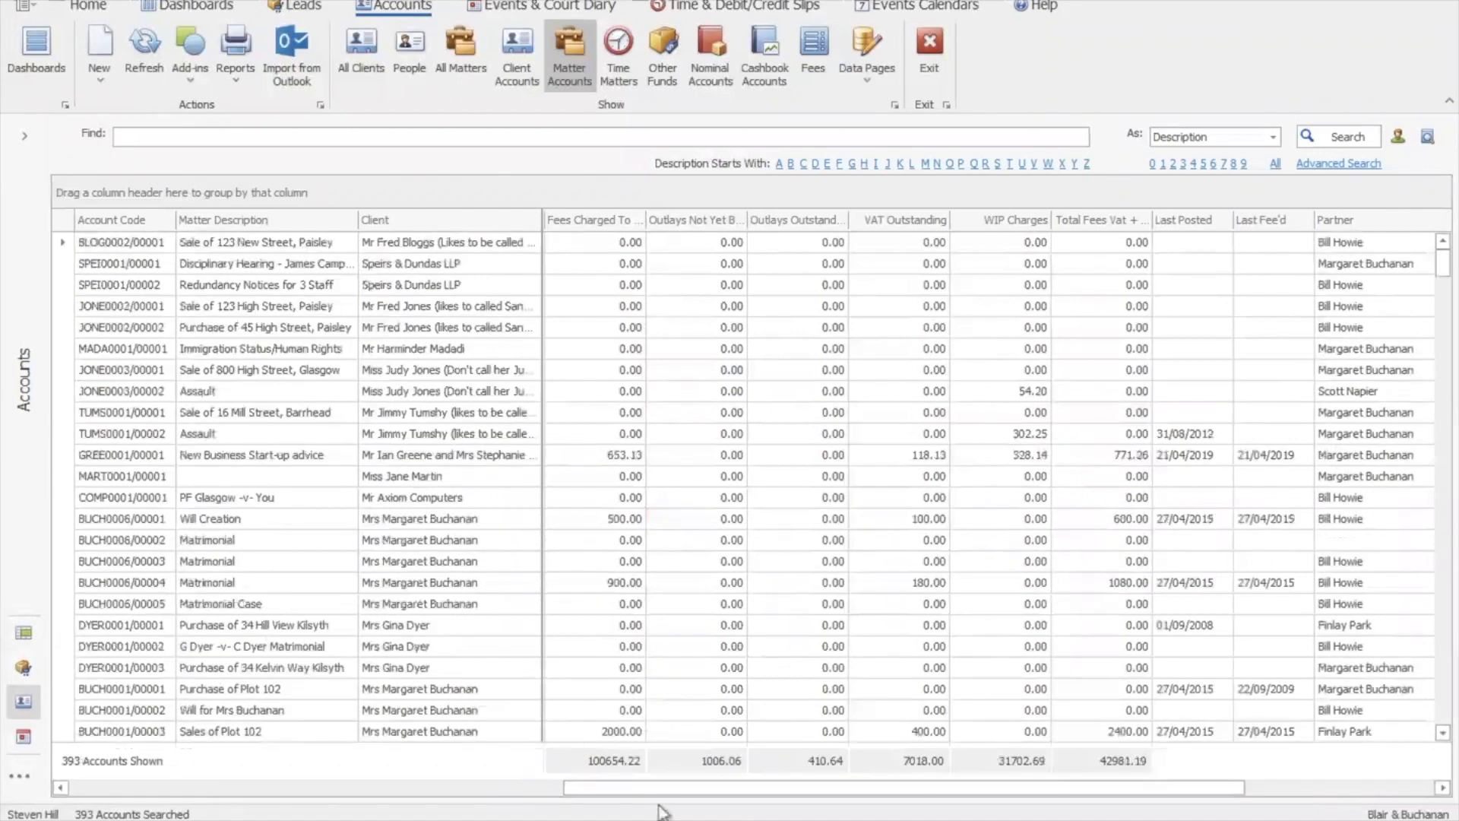
Filter Fees Charged To Date to 0.01–15200.00, leaving 66 accounts
drag(697, 795, 288, 762)
drag(611, 794, 787, 777)
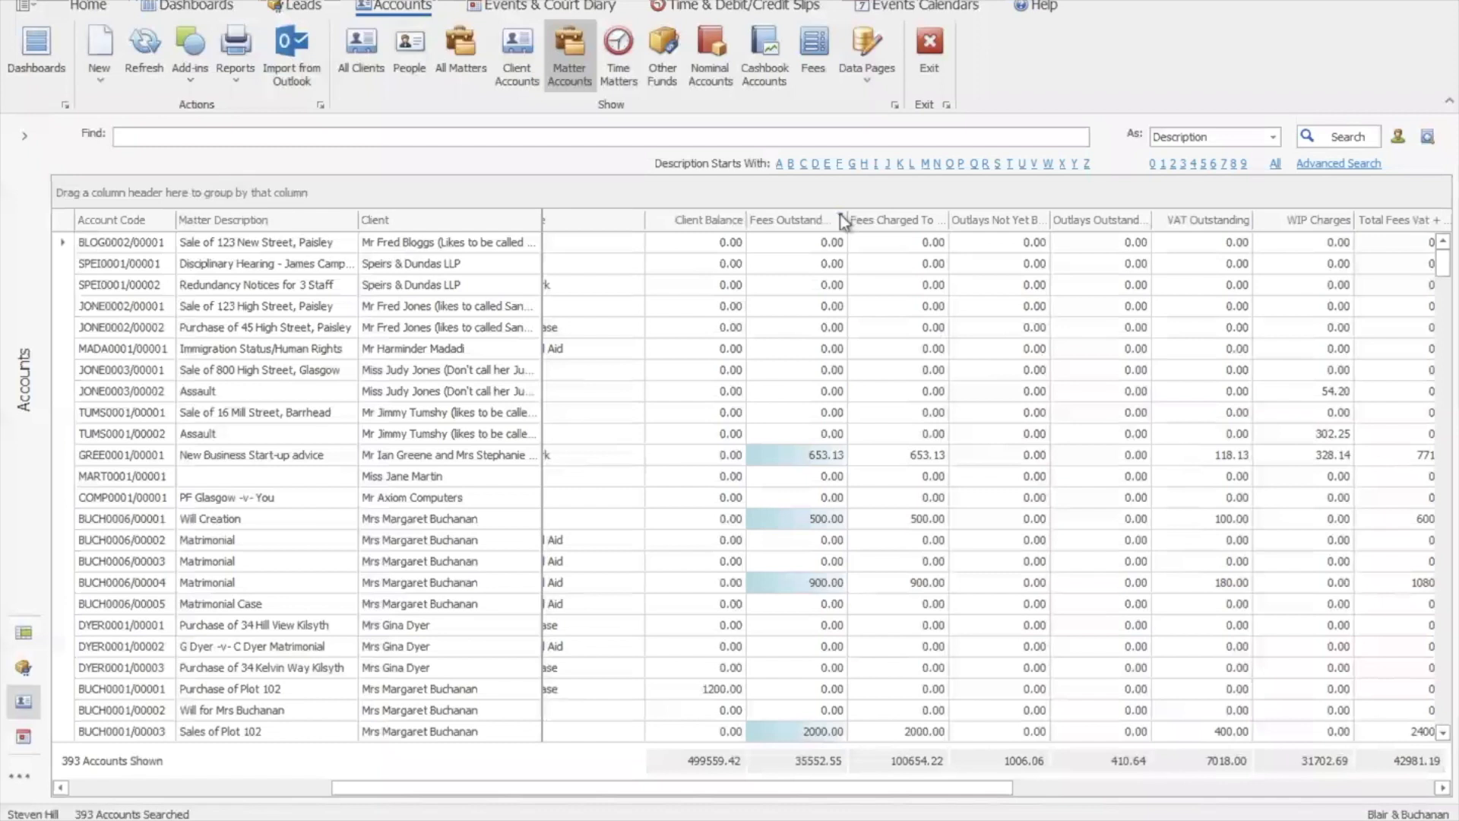
click(942, 217)
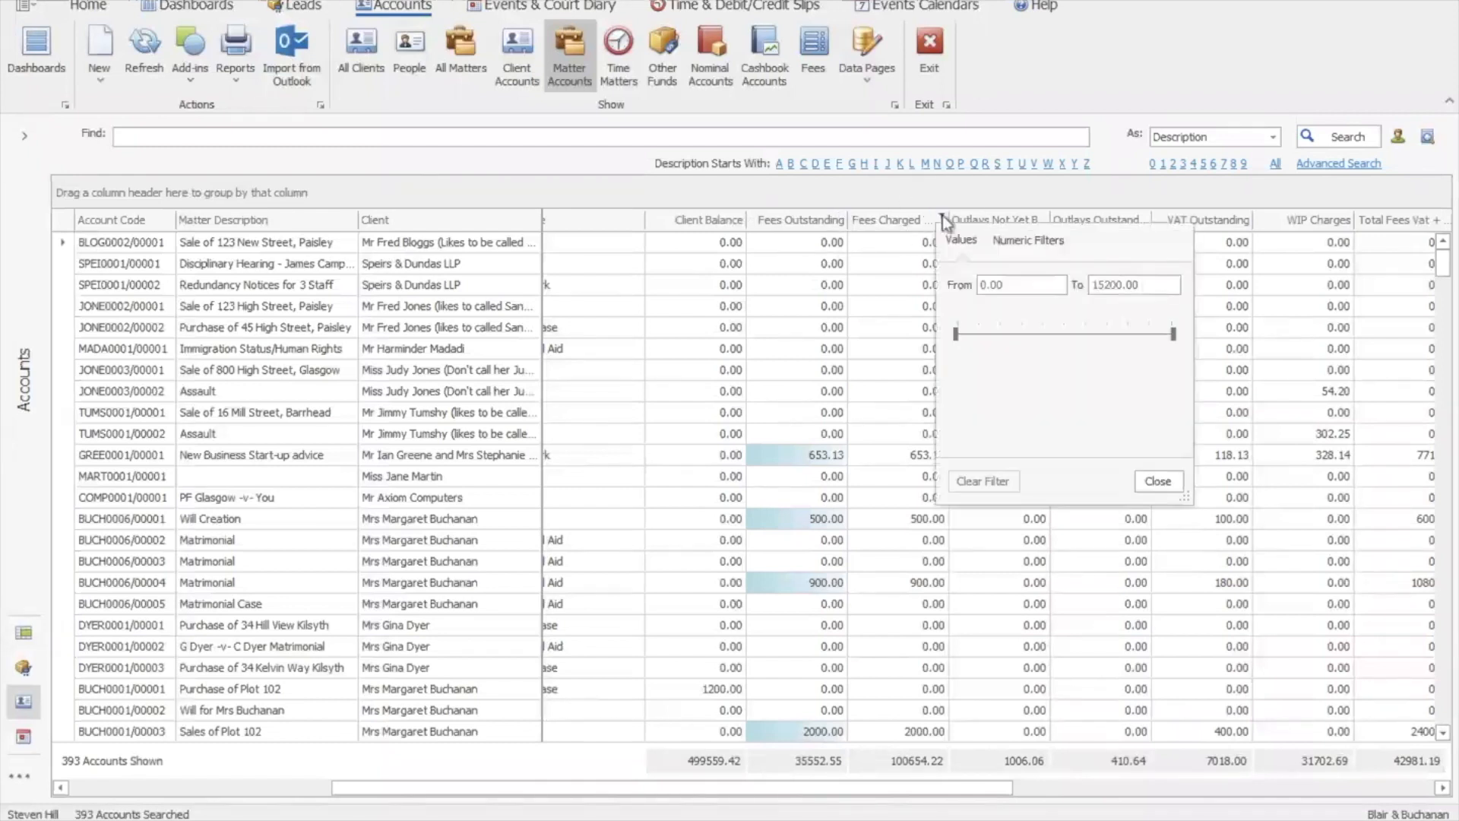
click(997, 285)
key(BackSpace)
text(1)
click(1156, 482)
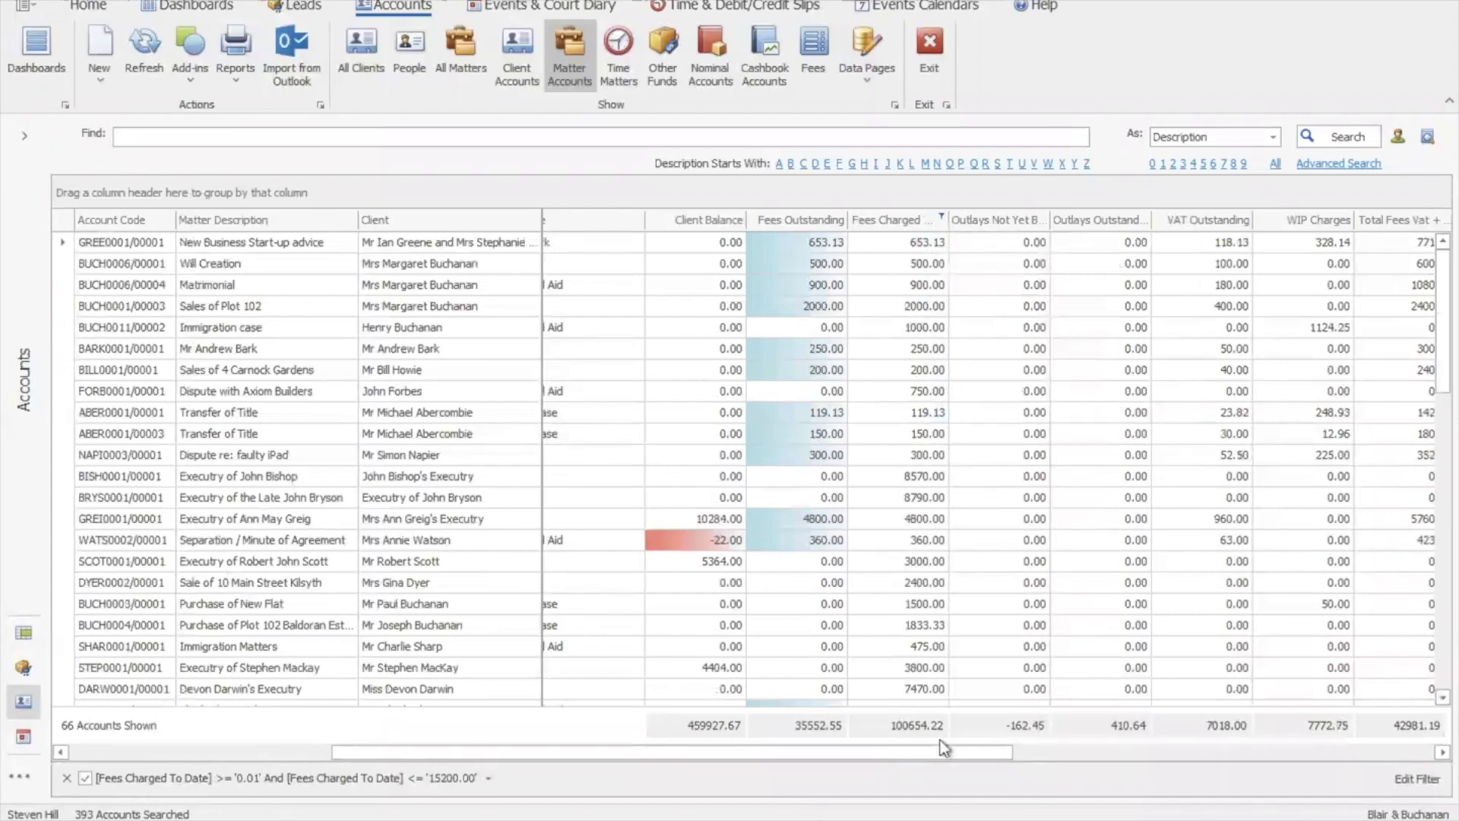
Sort the filtered accounts by Fees Charged, lowest first
click(893, 225)
drag(1442, 345, 1446, 652)
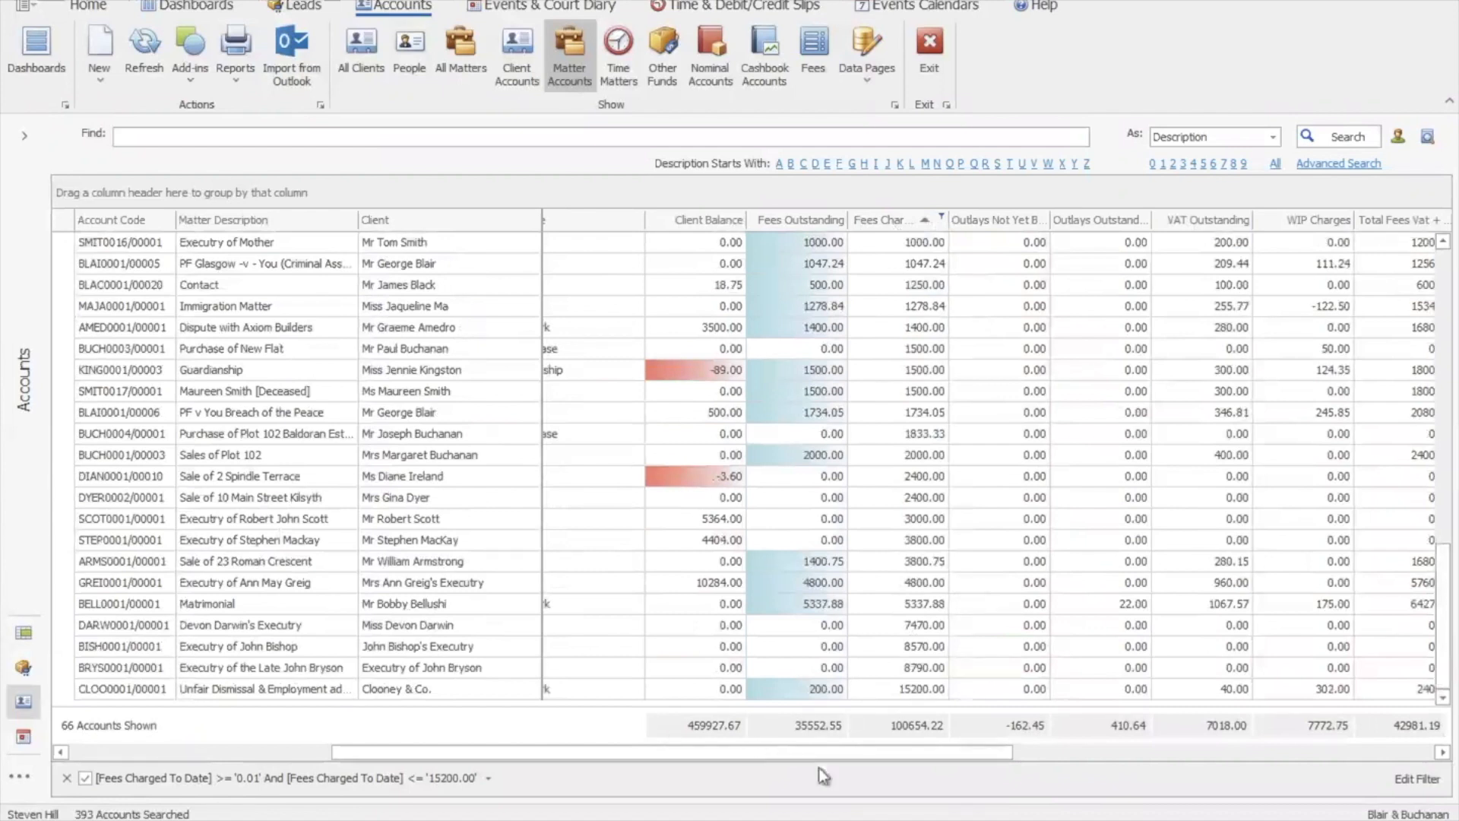
drag(850, 755, 1254, 760)
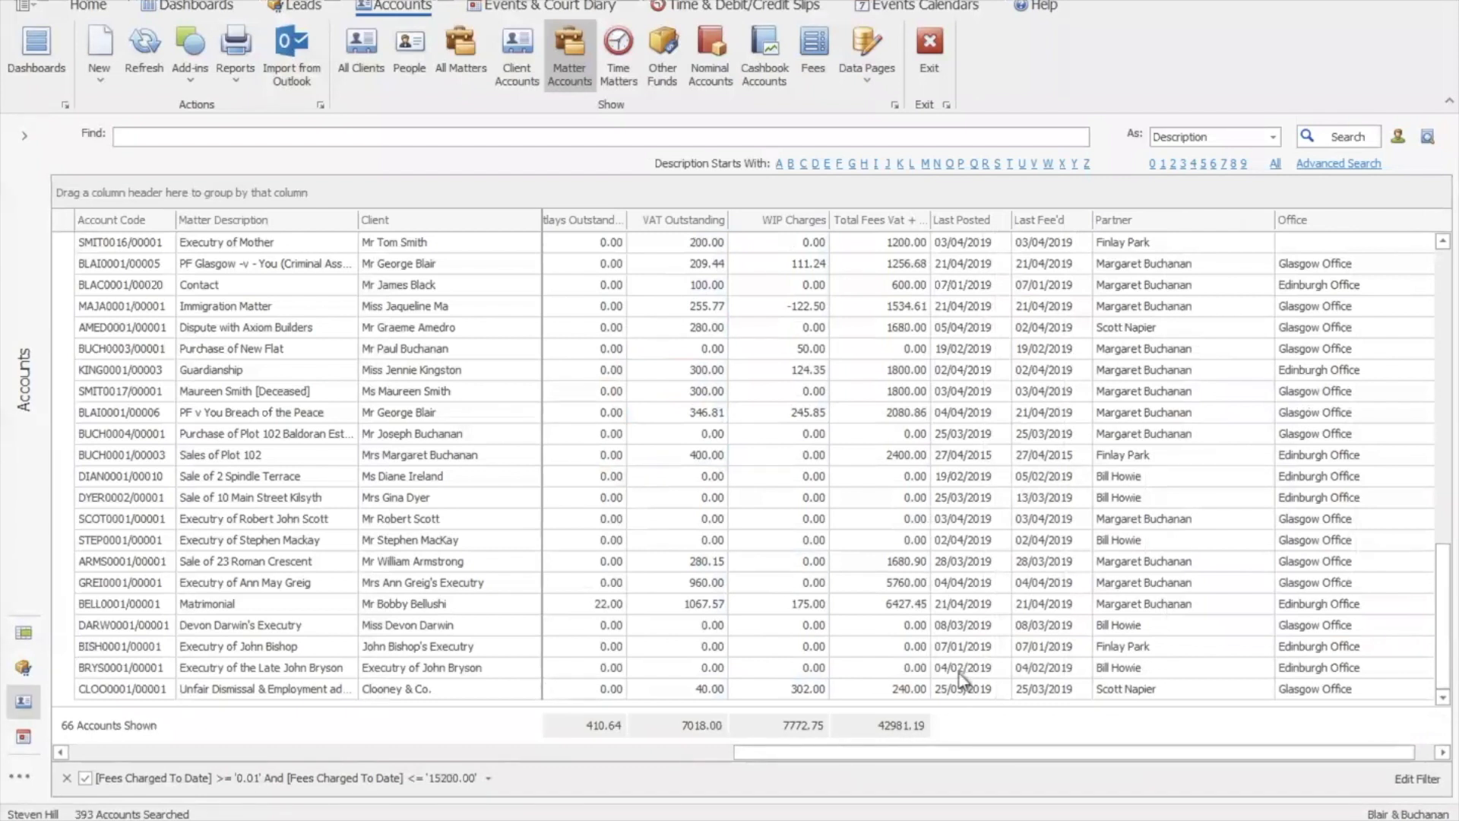
mouse_move(924, 752)
mouse_down()
mouse_move(727, 751)
mouse_move(659, 732)
mouse_move(530, 749)
mouse_move(714, 753)
mouse_up()
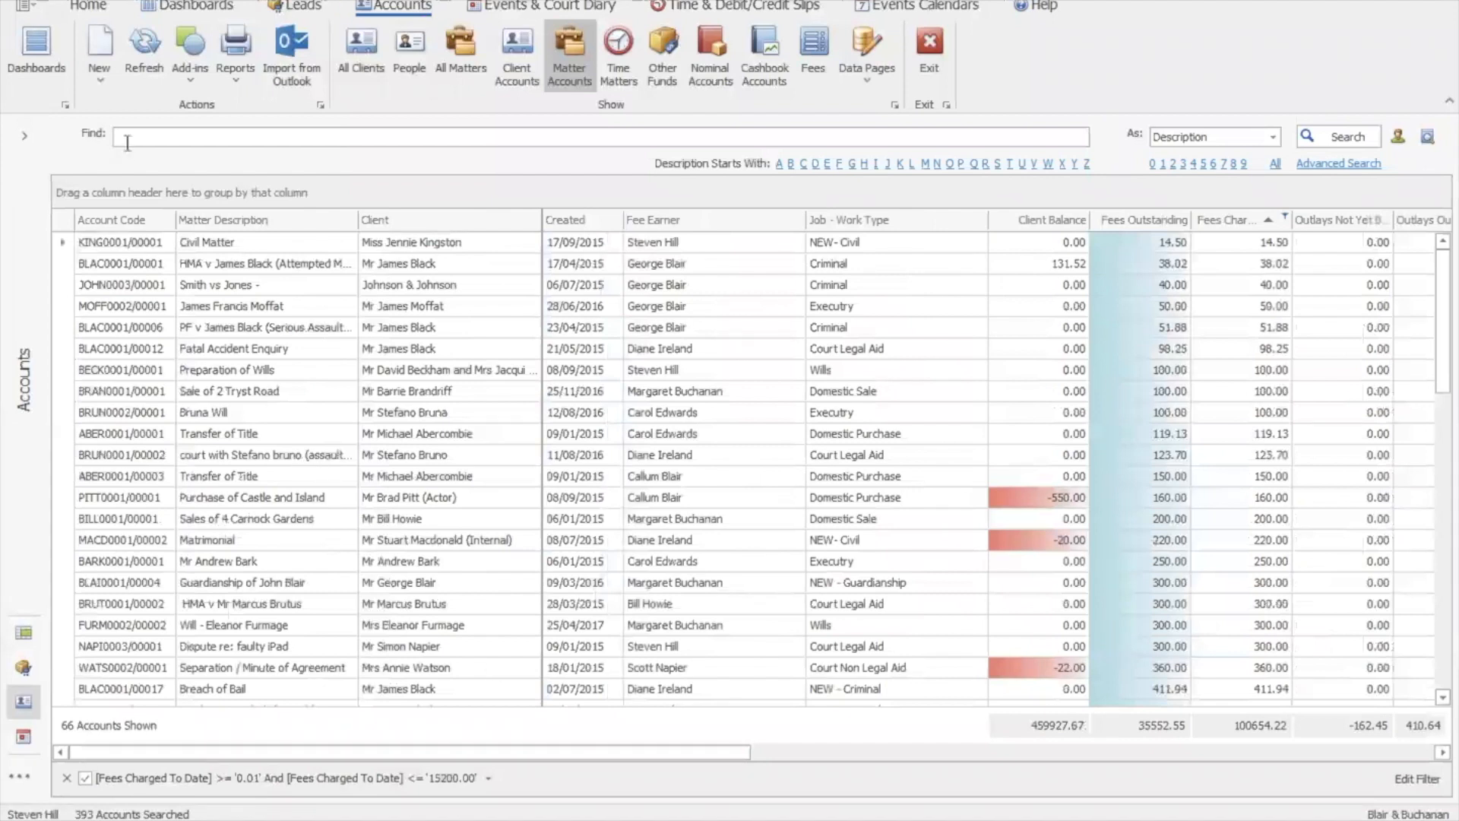
Start a new married-couple client and matter account, then cancel the Creation Wizard unsaved
click(102, 76)
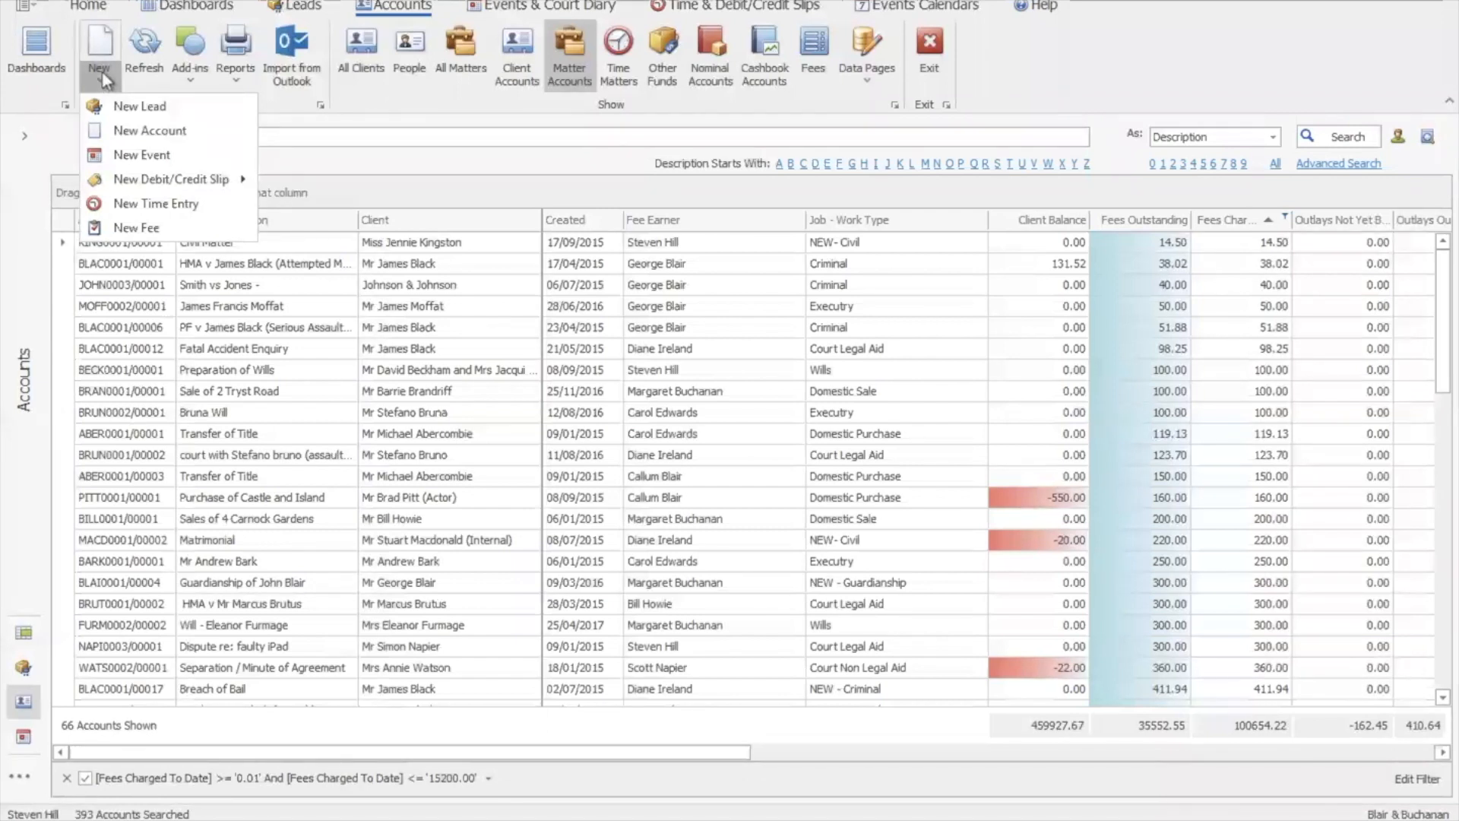
click(152, 131)
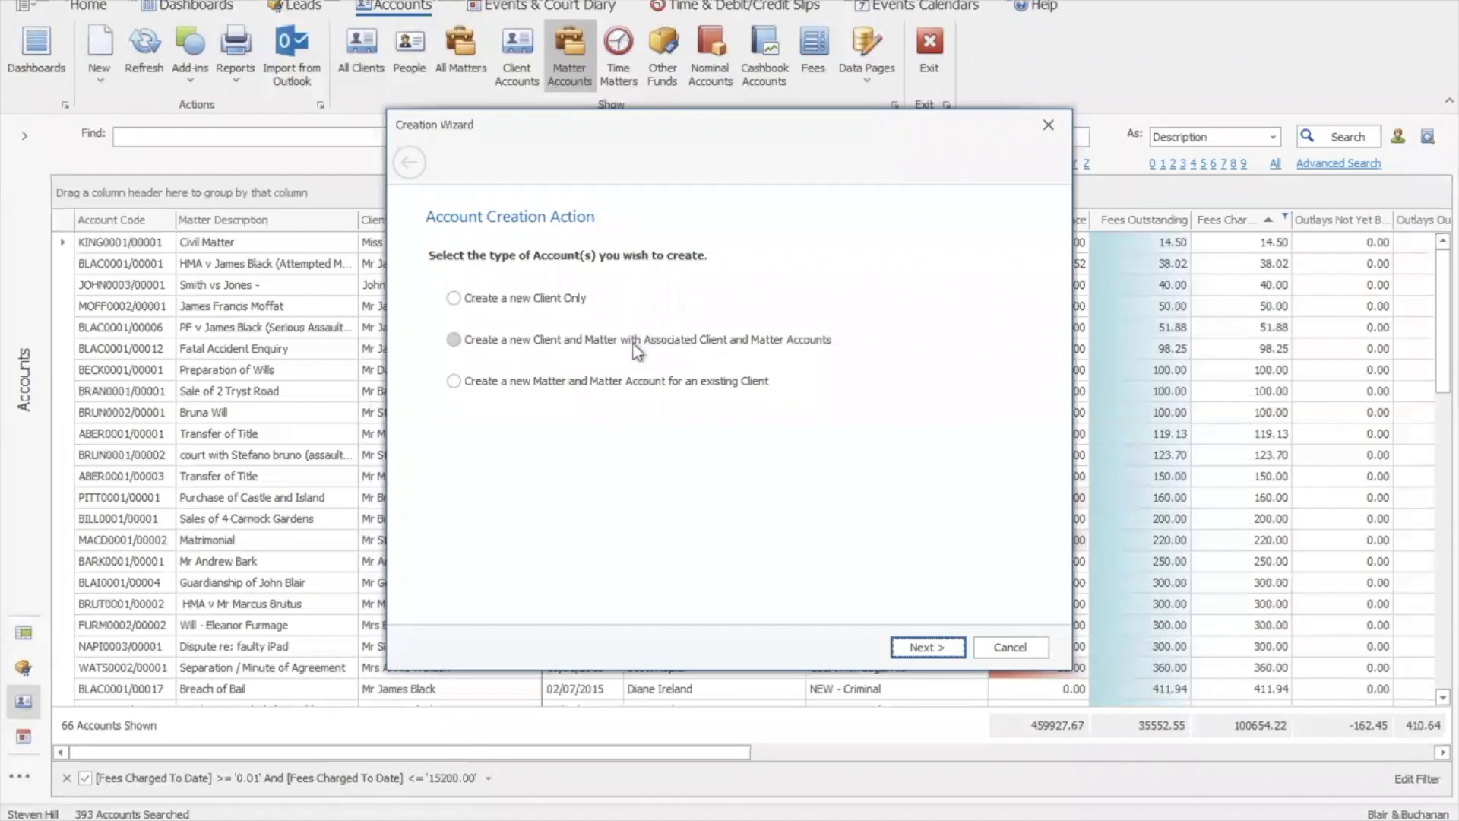
click(550, 348)
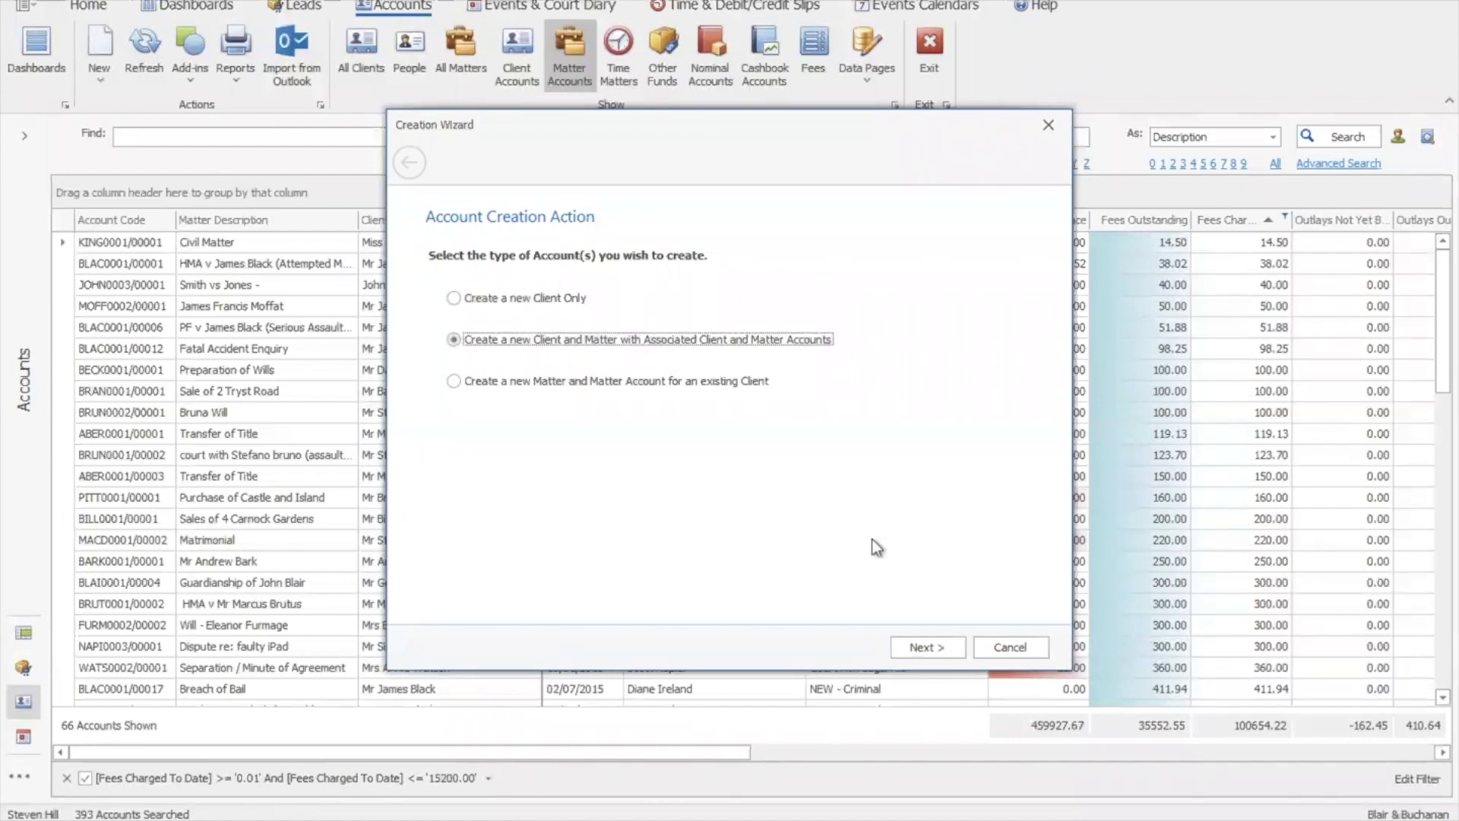
click(928, 648)
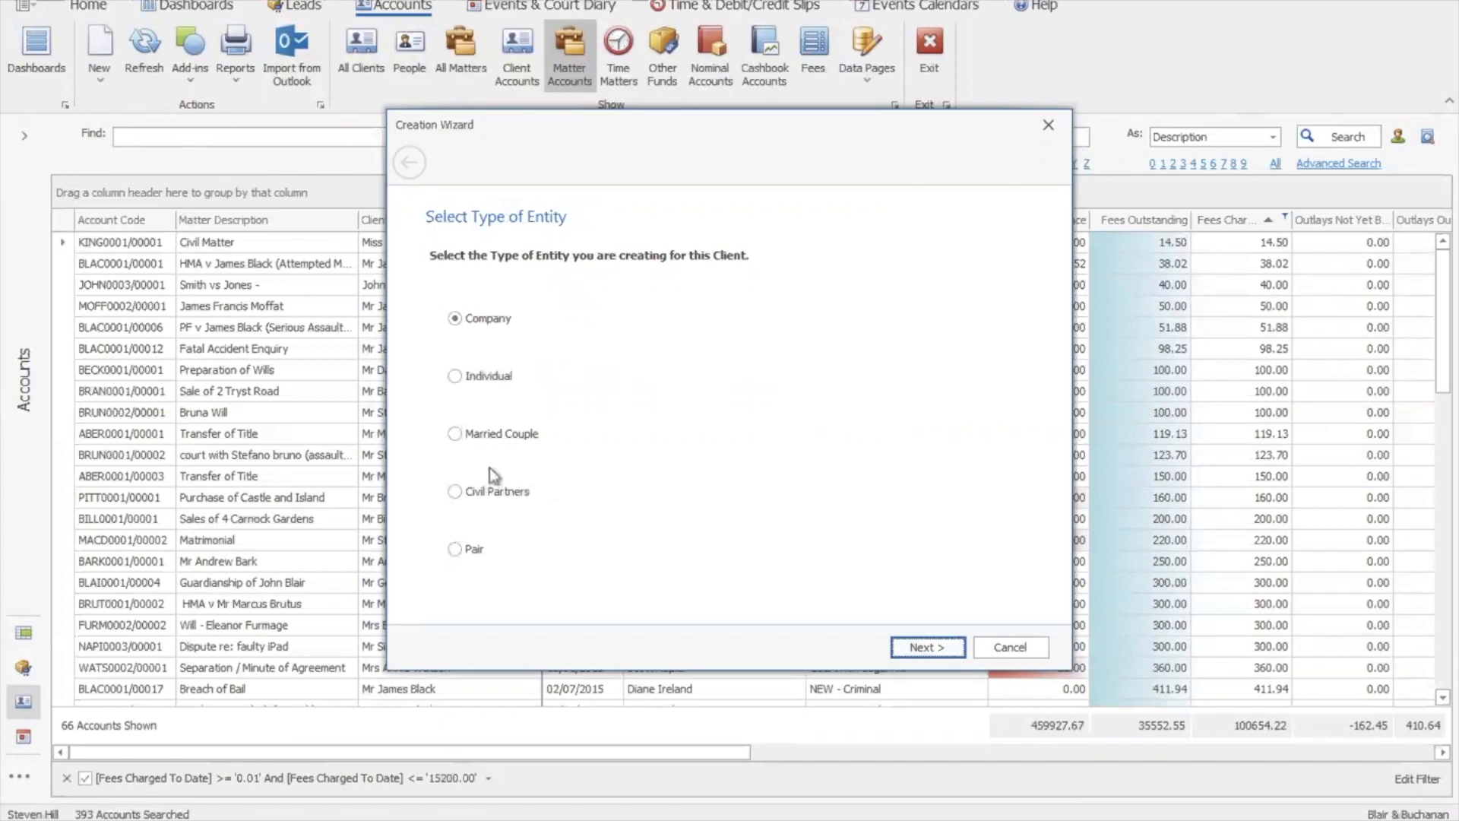
click(477, 431)
click(939, 653)
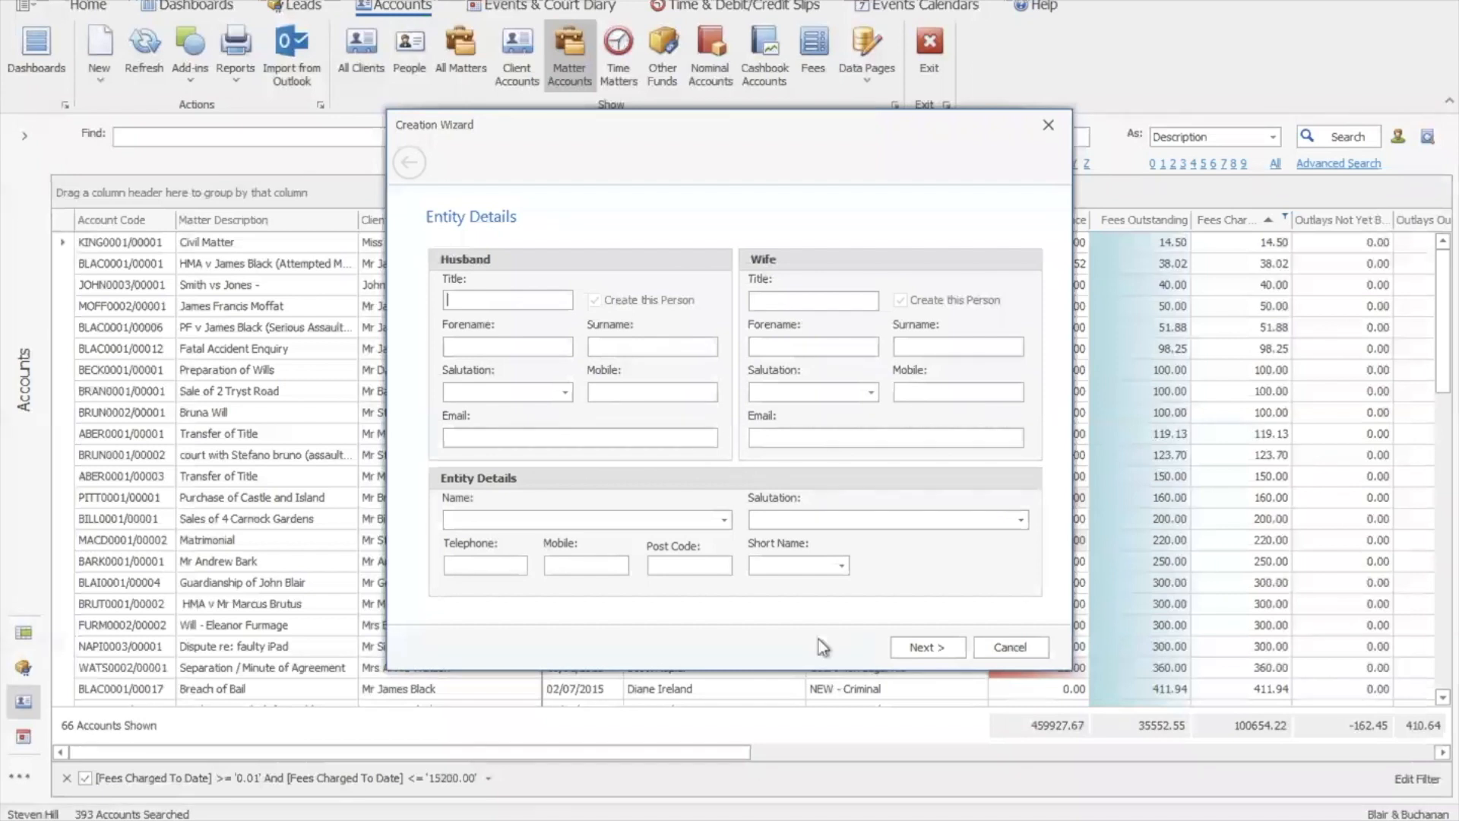
click(991, 650)
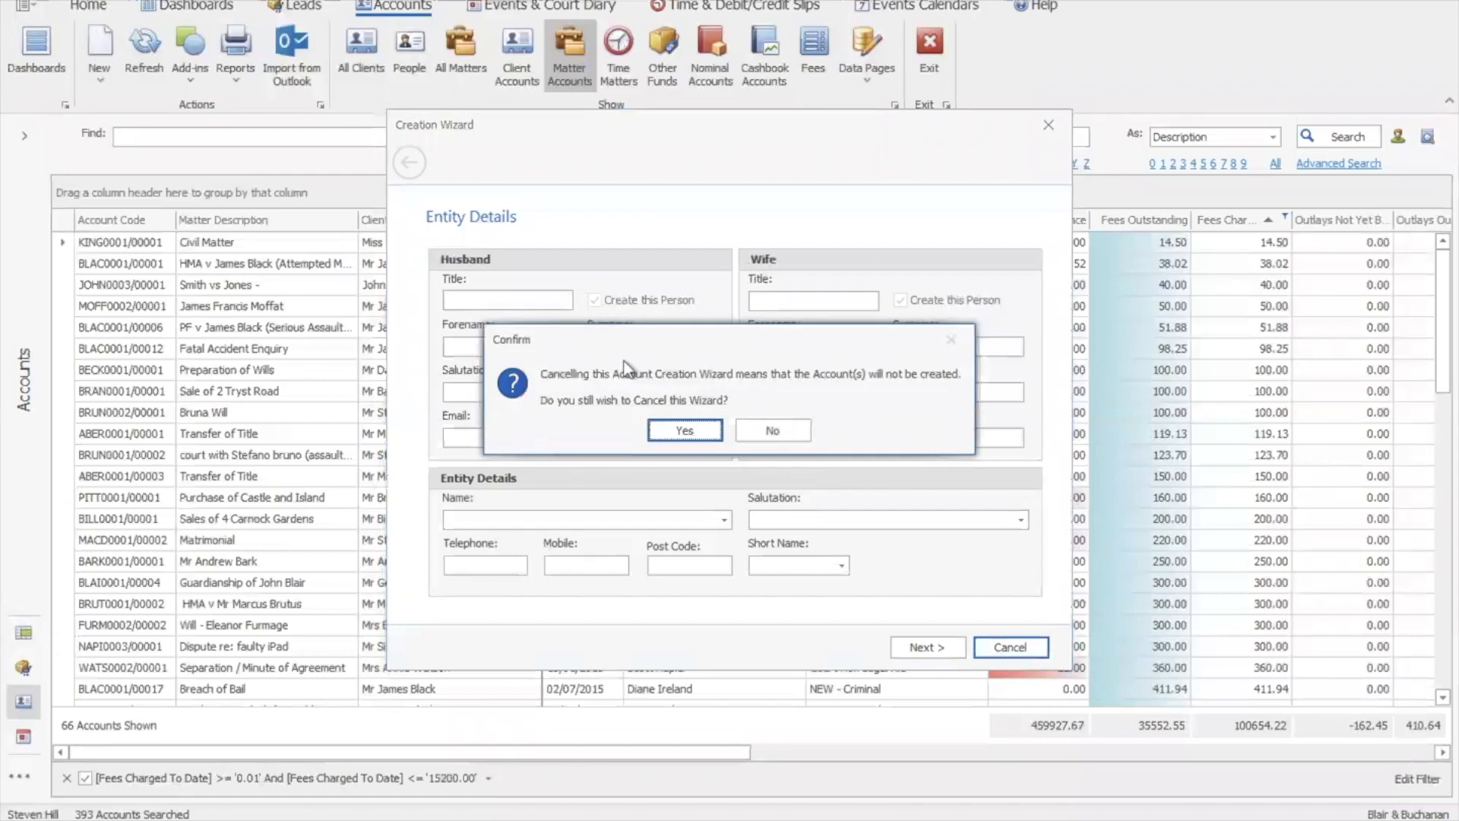
click(681, 431)
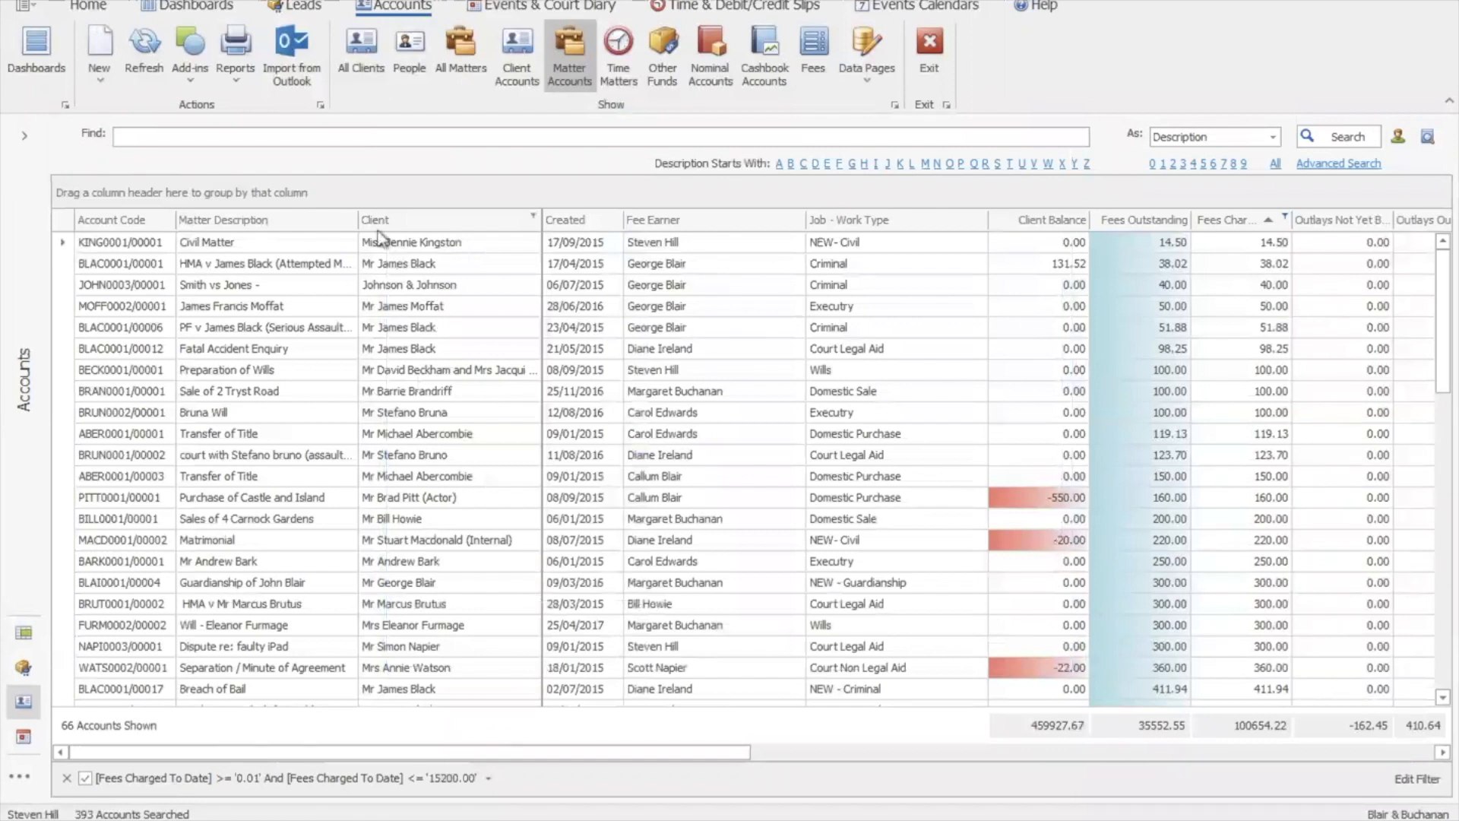
Open matter PITT0001/00001 and show its Account tab with All Balances listed
double_click(243, 502)
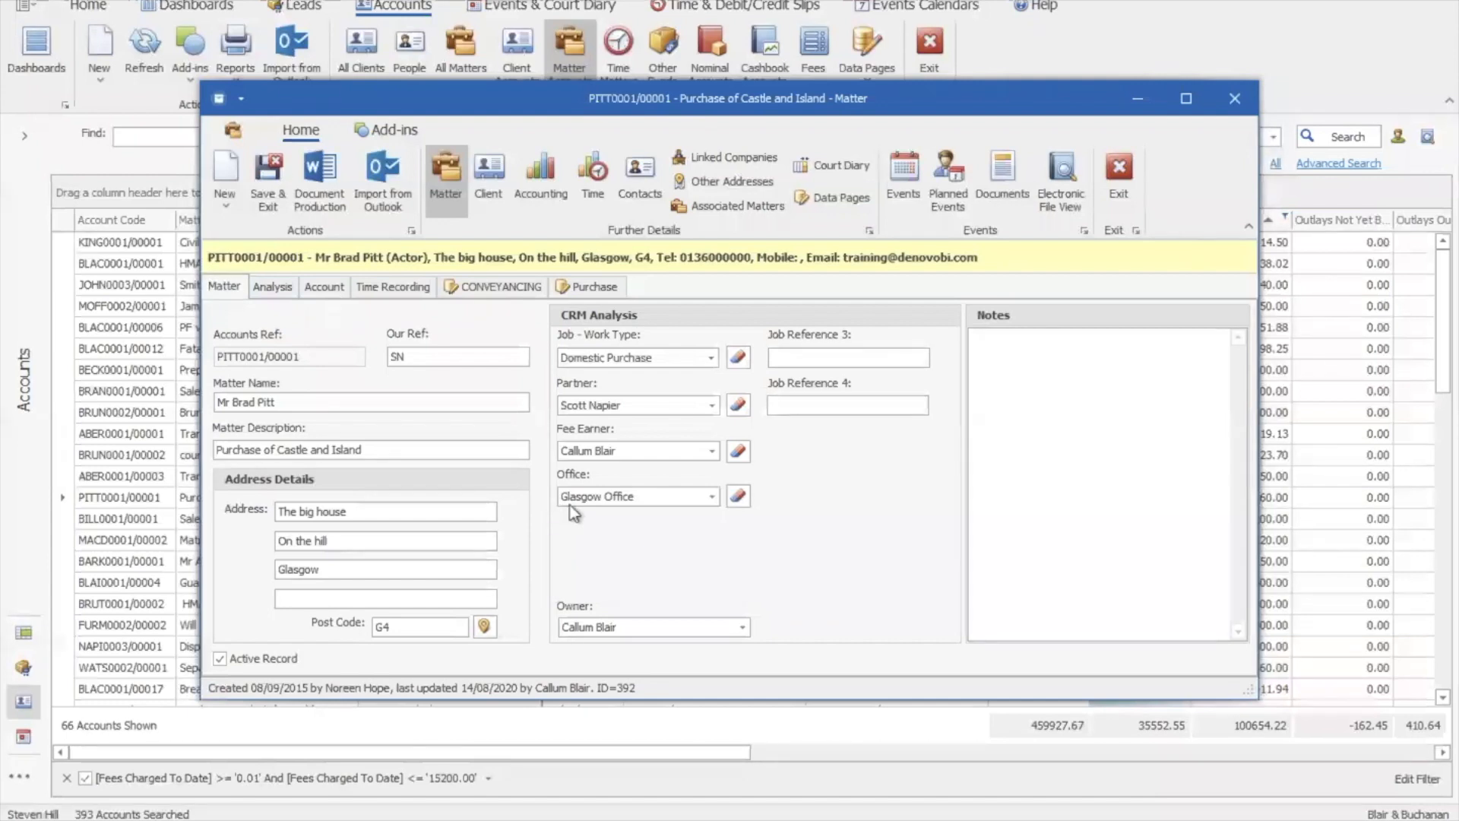
click(268, 291)
click(322, 289)
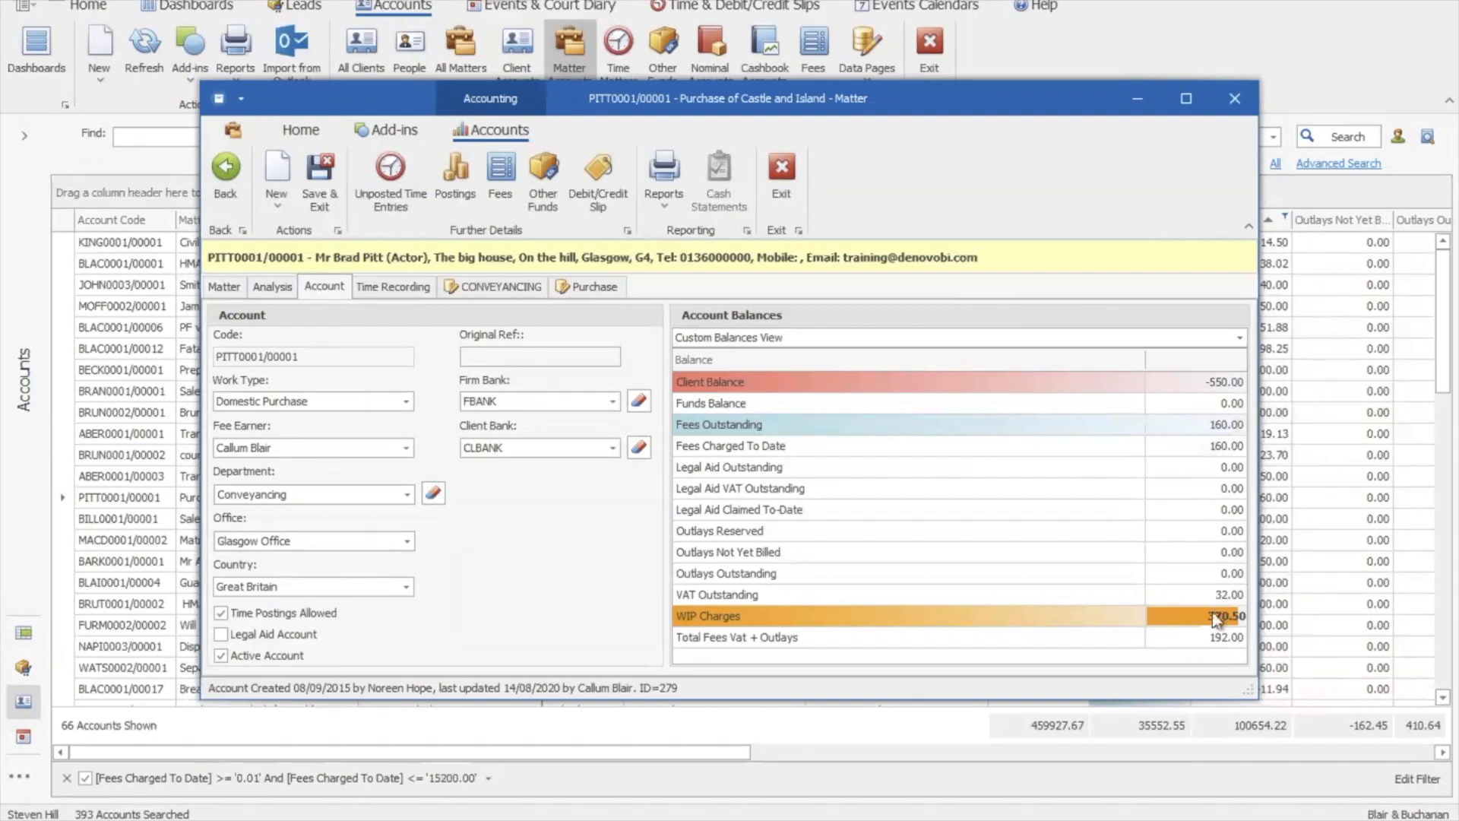
click(1242, 335)
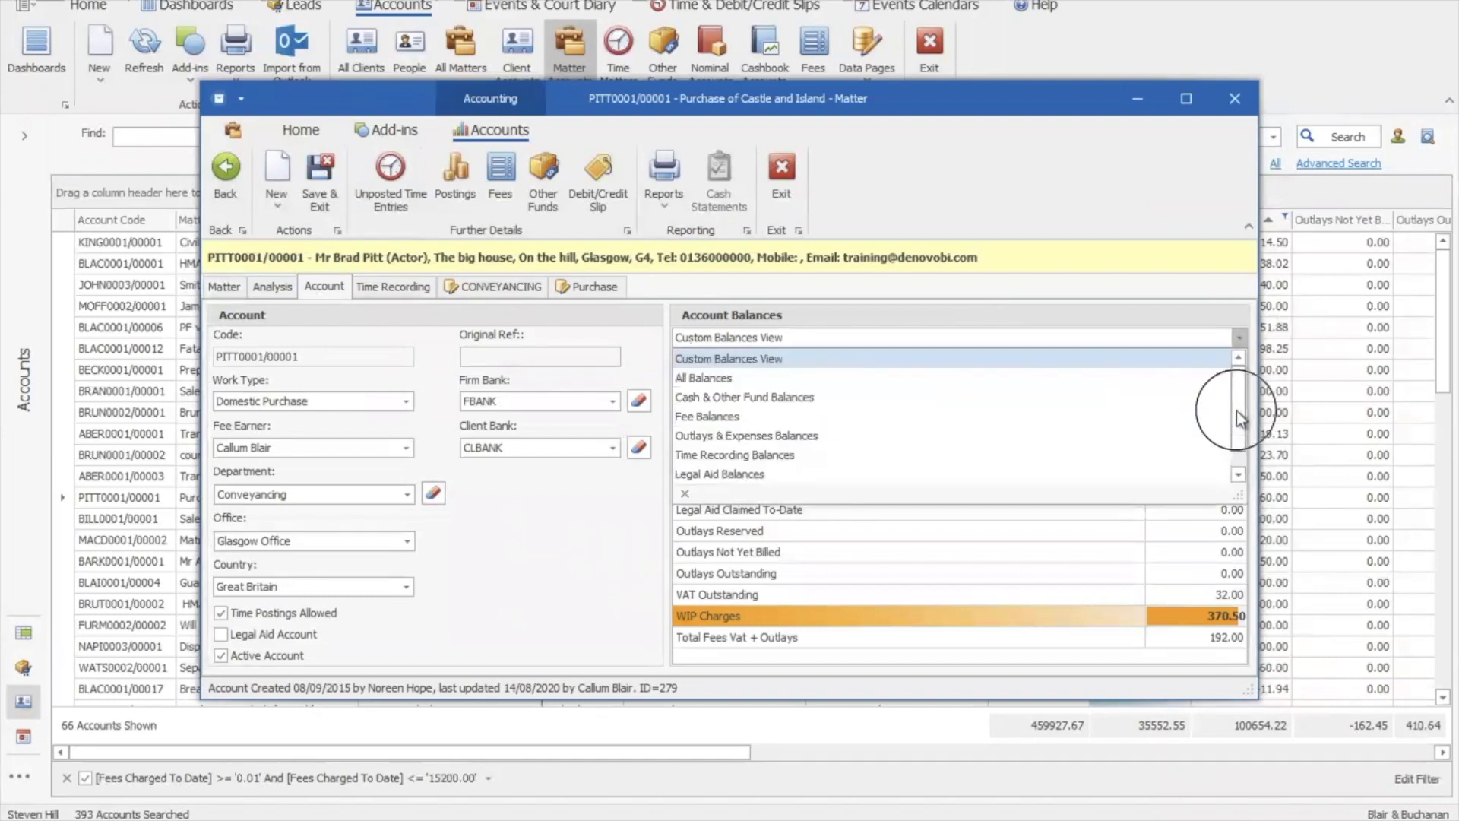
drag(1237, 415, 1239, 380)
click(943, 388)
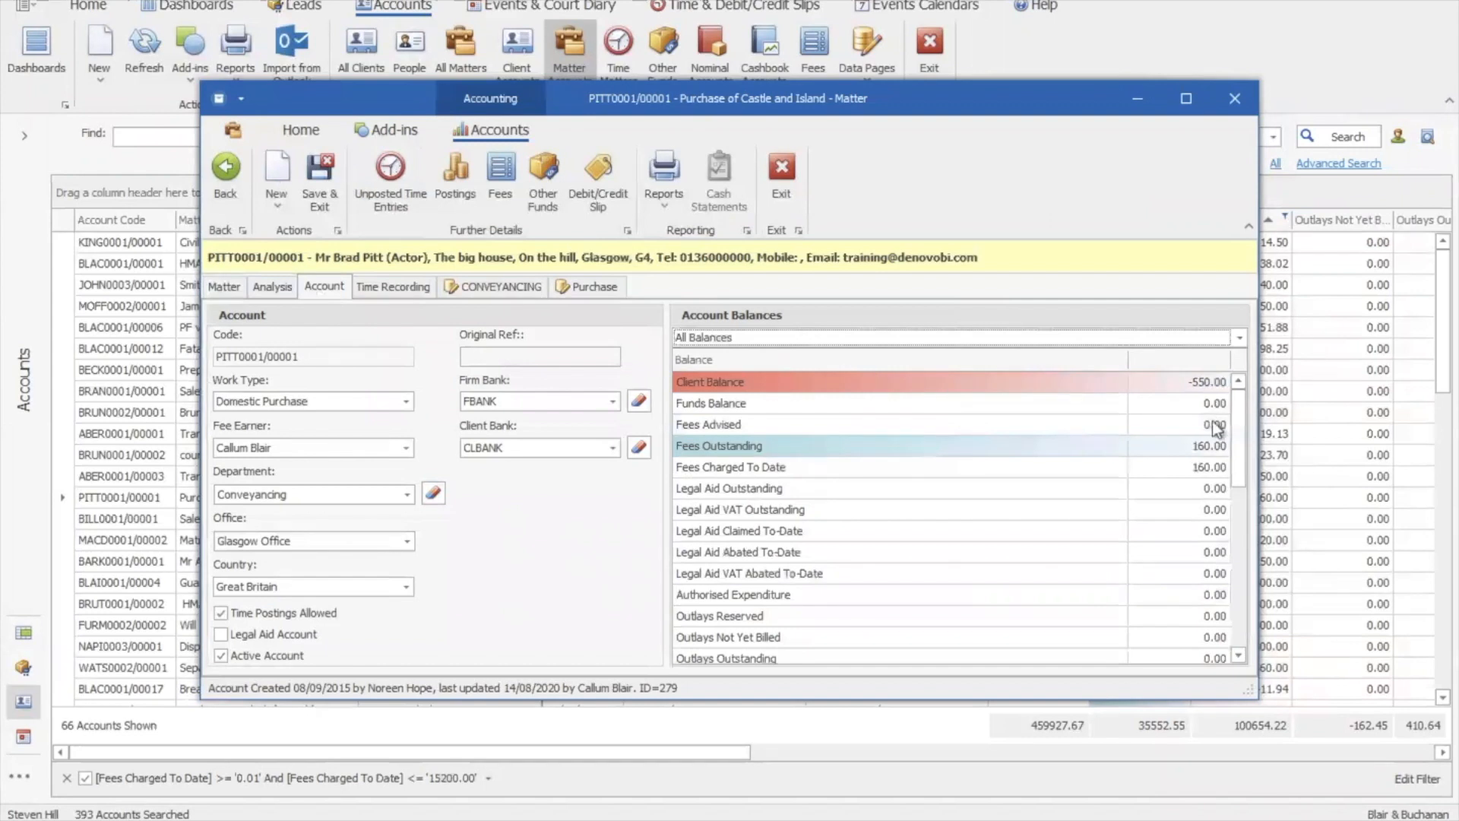
mouse_move(1246, 431)
mouse_down()
mouse_move(1246, 597)
mouse_move(1253, 450)
mouse_up()
drag(1251, 429, 1250, 406)
Check the Time Recording summary, then scroll through the matter's CONVEYANCING data page
click(382, 289)
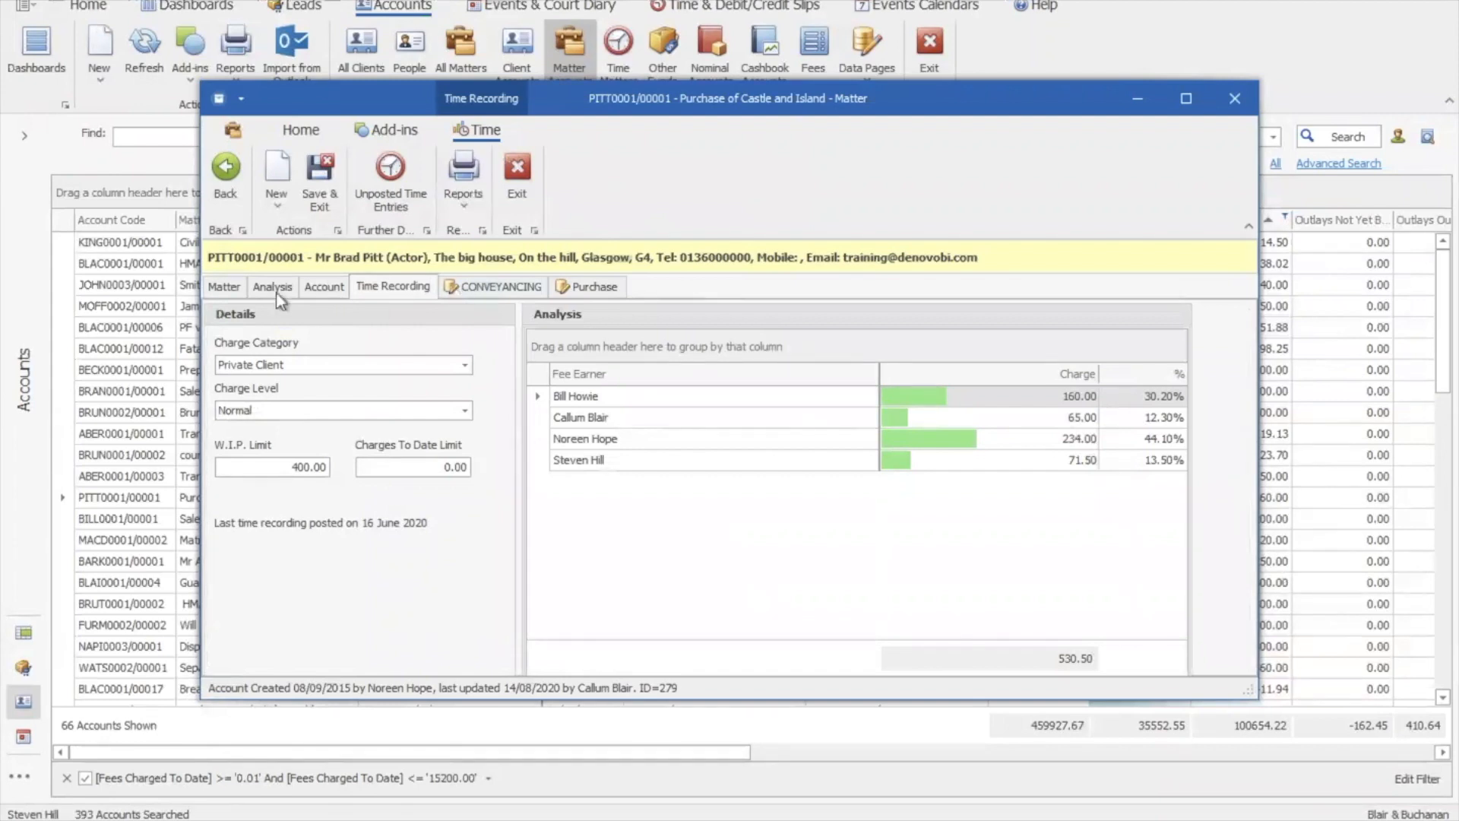
click(233, 292)
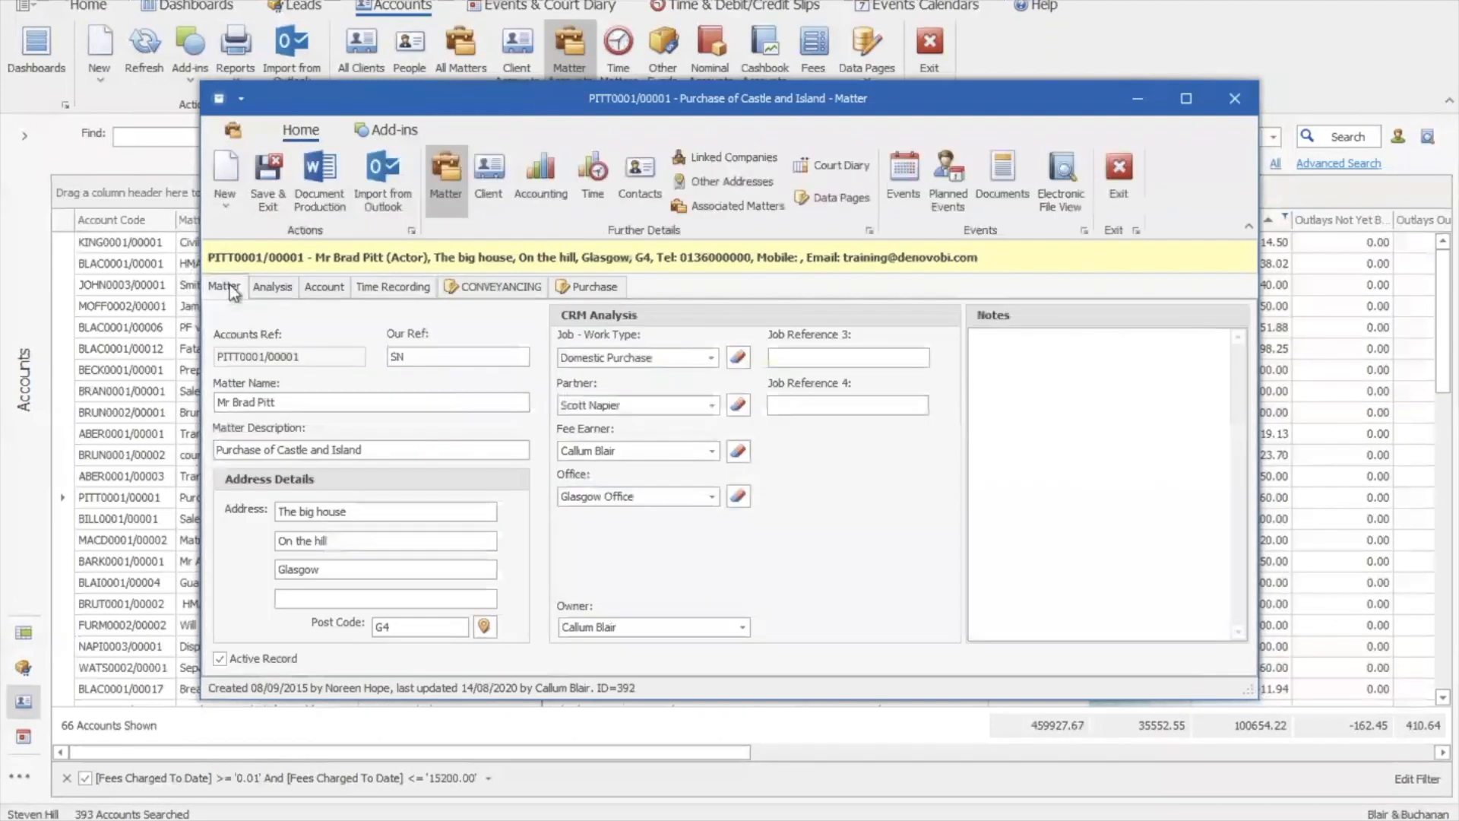
click(486, 290)
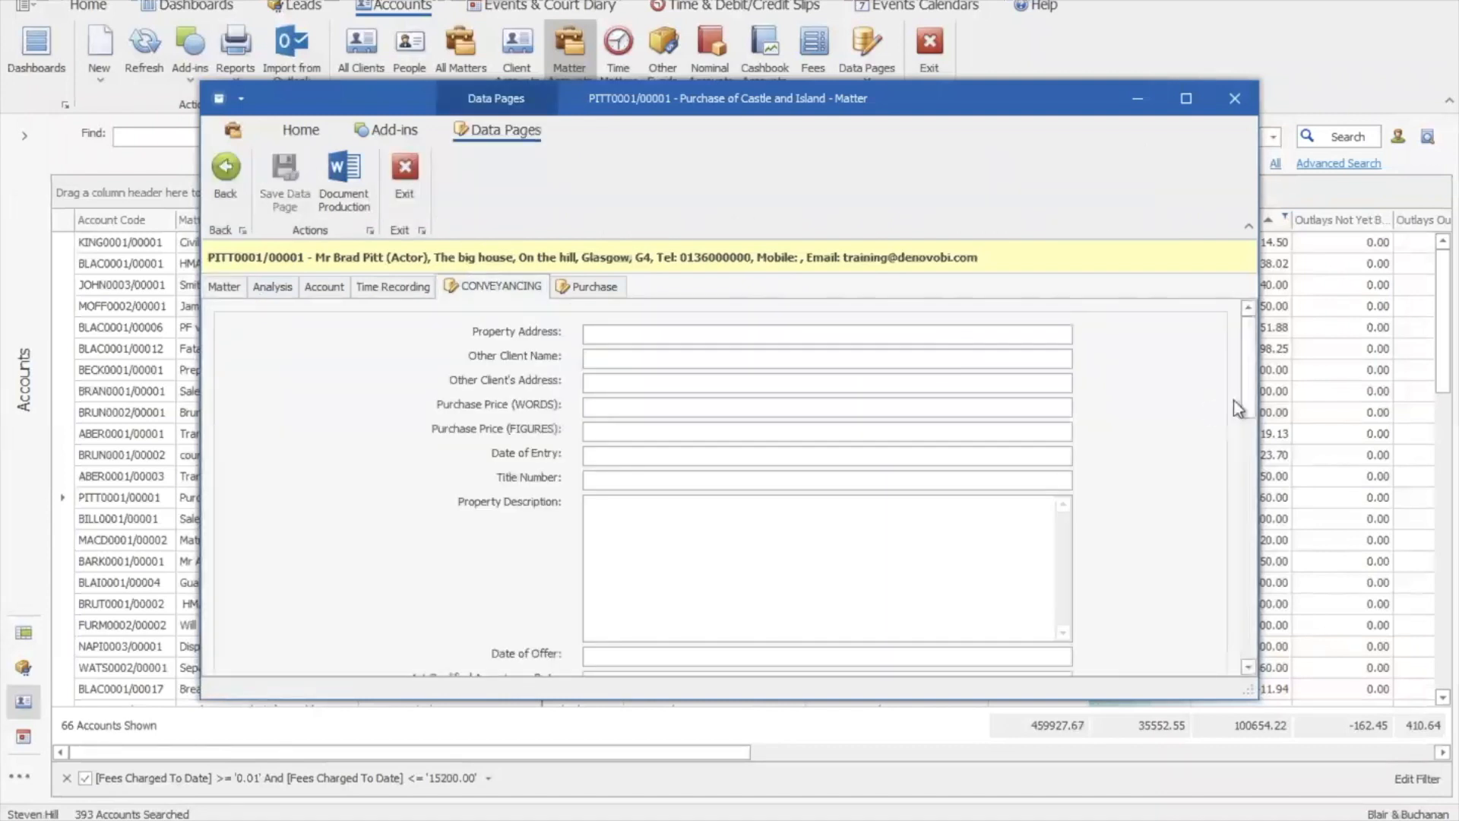
drag(1246, 391, 1238, 350)
mouse_move(1248, 356)
mouse_down()
mouse_move(1248, 418)
mouse_move(1248, 327)
mouse_up()
Leave the data page and open the matter's Accounting page listing all postings
click(222, 190)
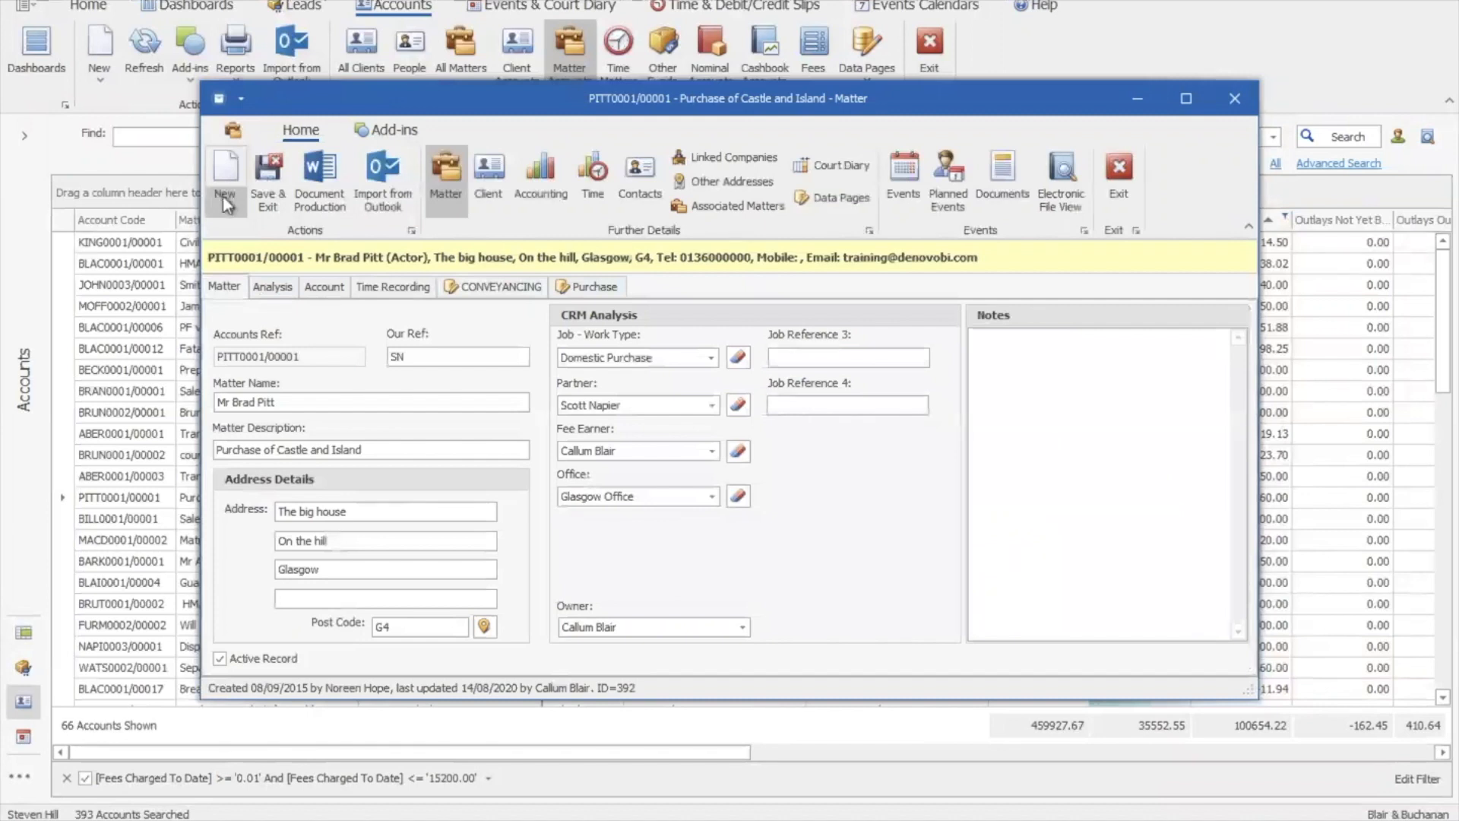
click(224, 194)
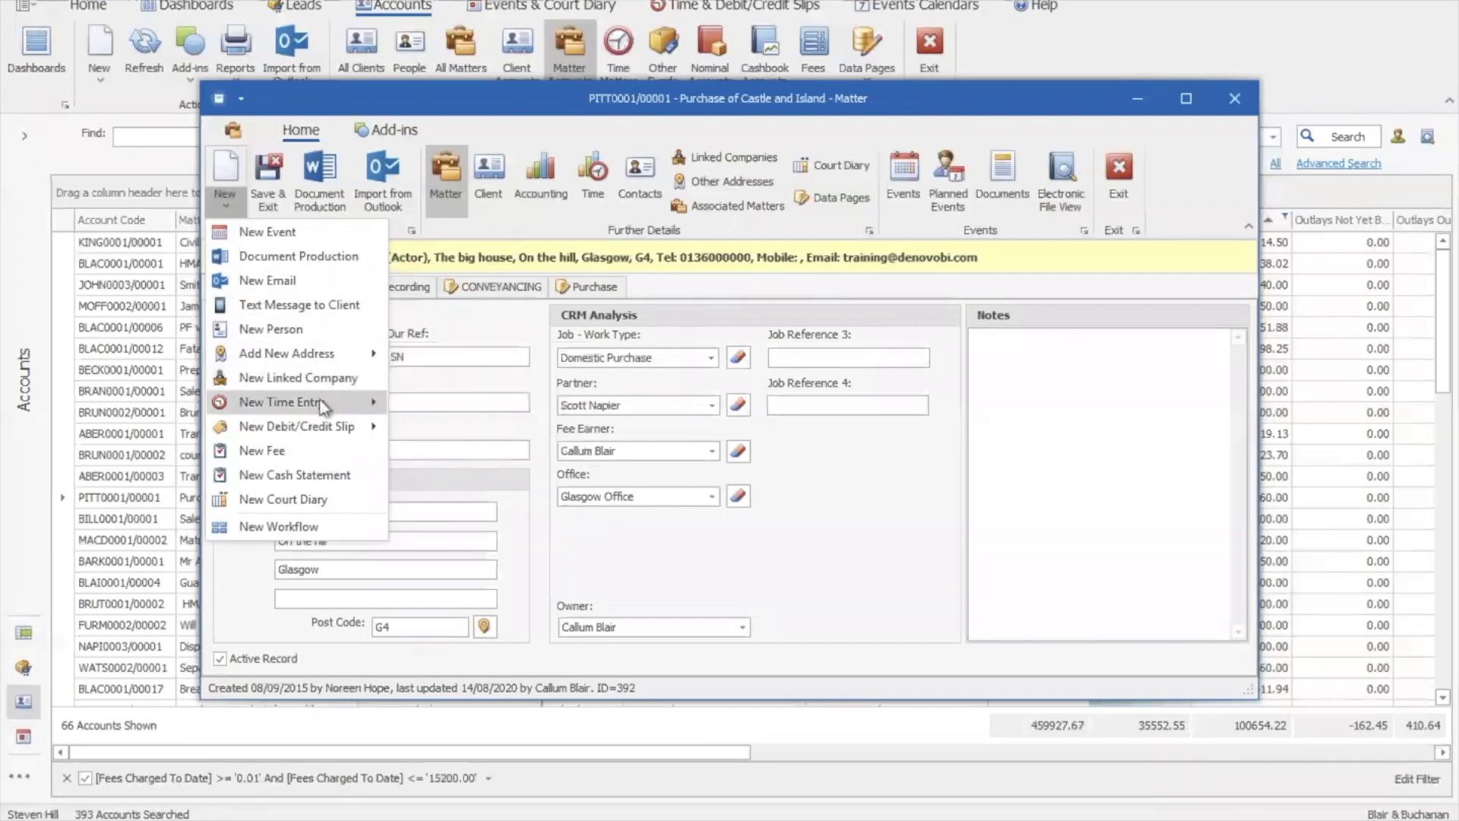
mouse_move(353, 408)
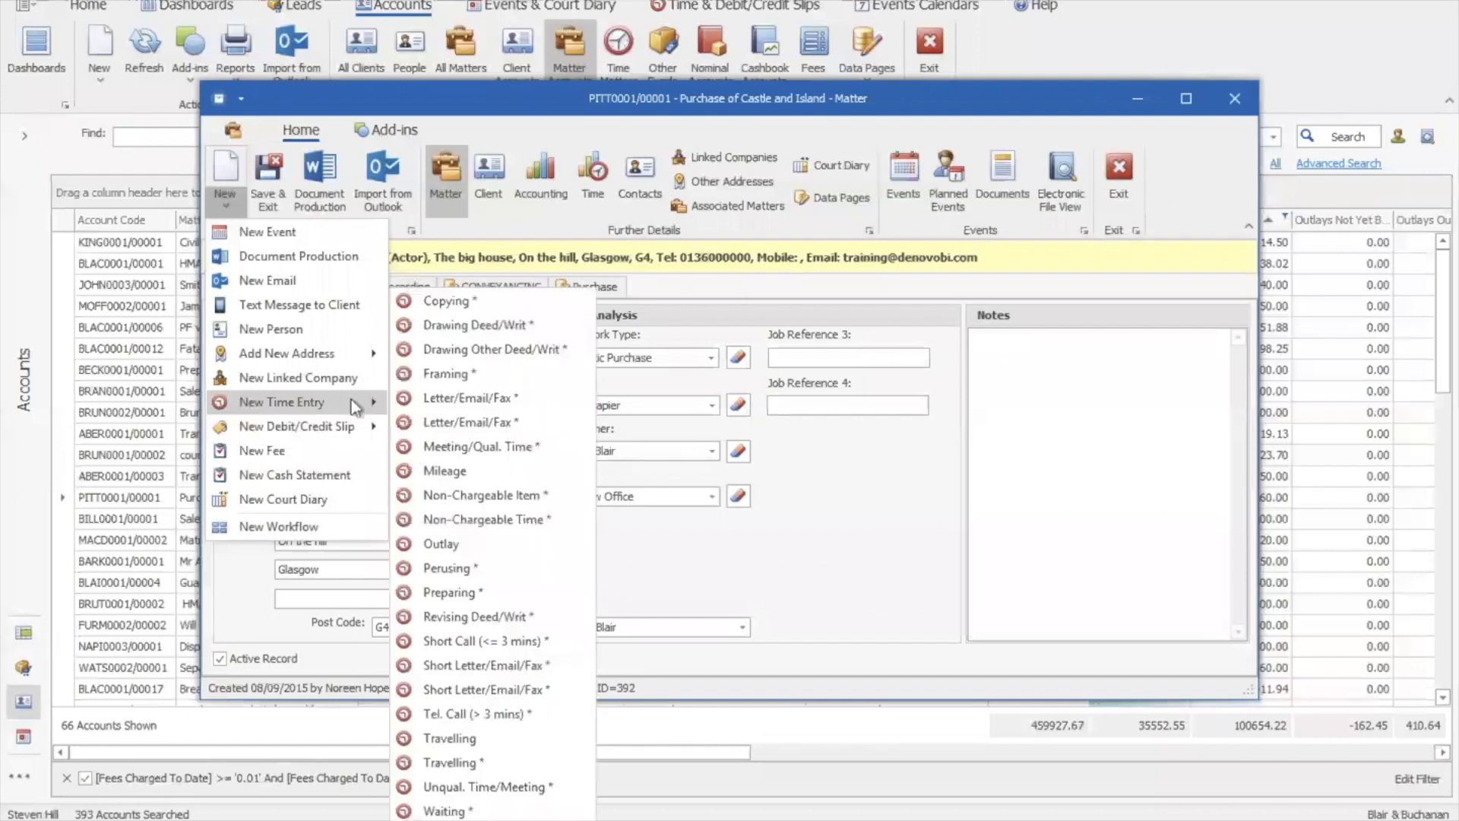
click(230, 198)
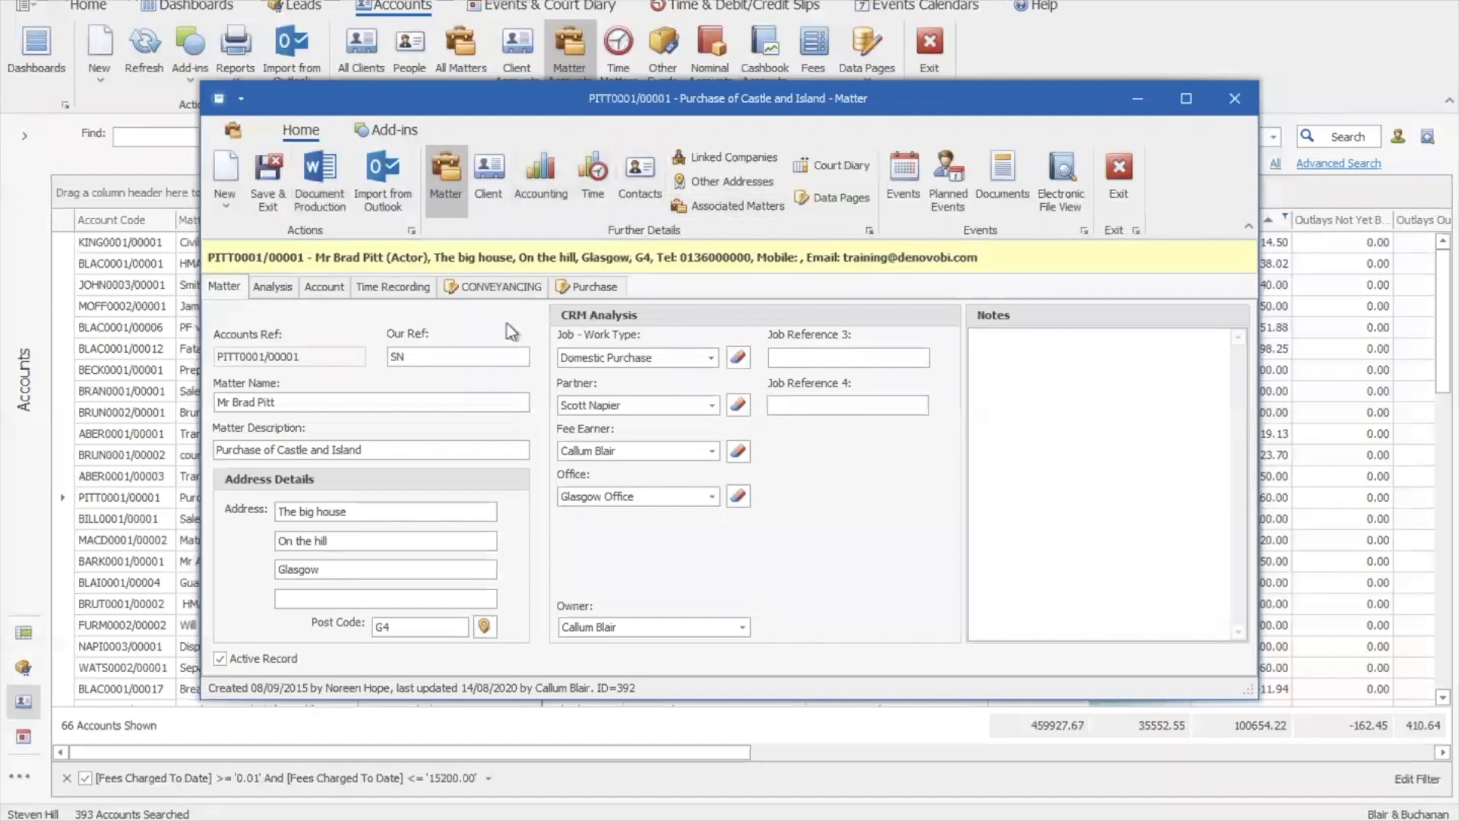
click(541, 184)
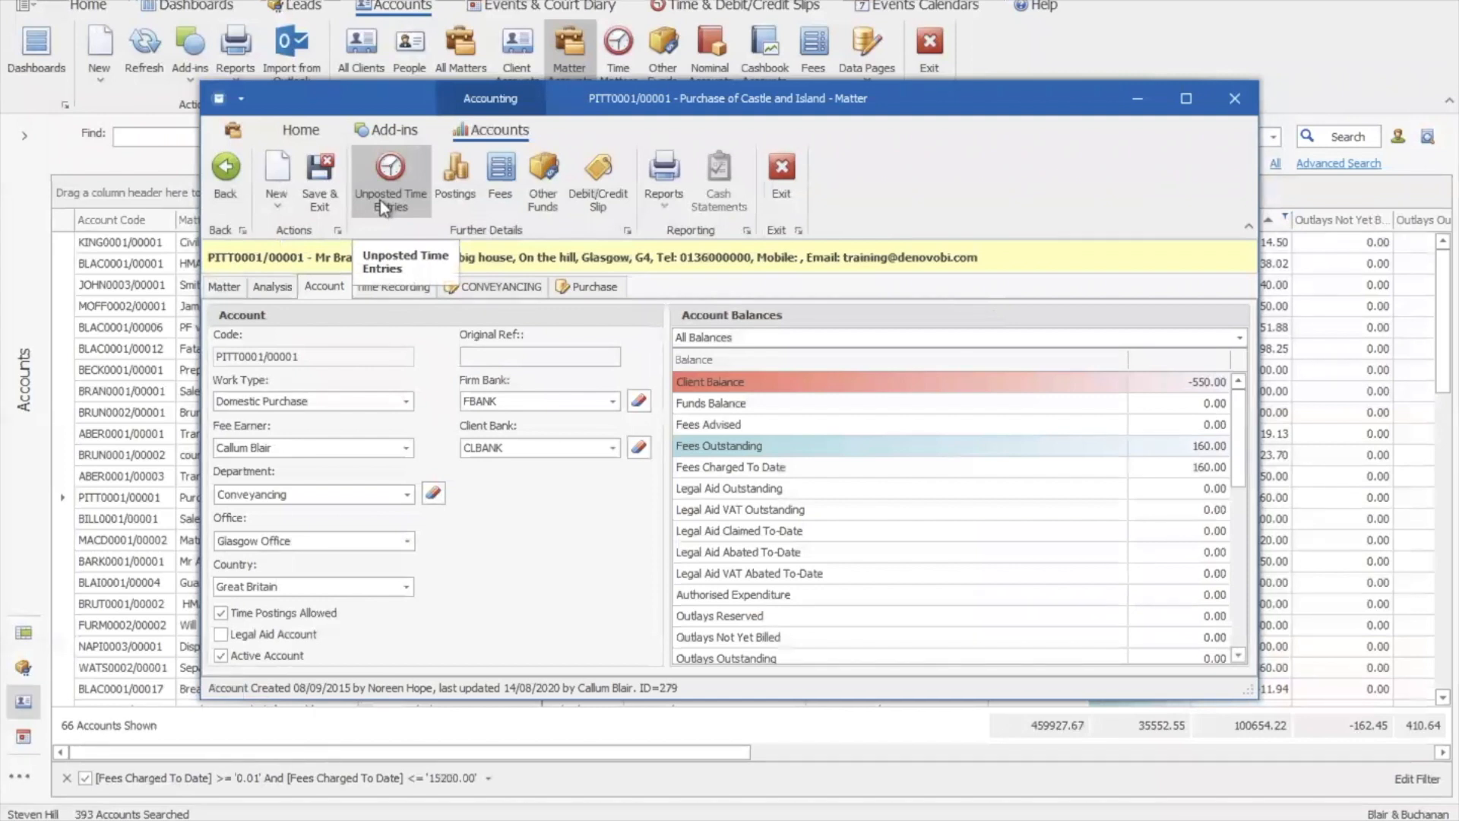
click(454, 194)
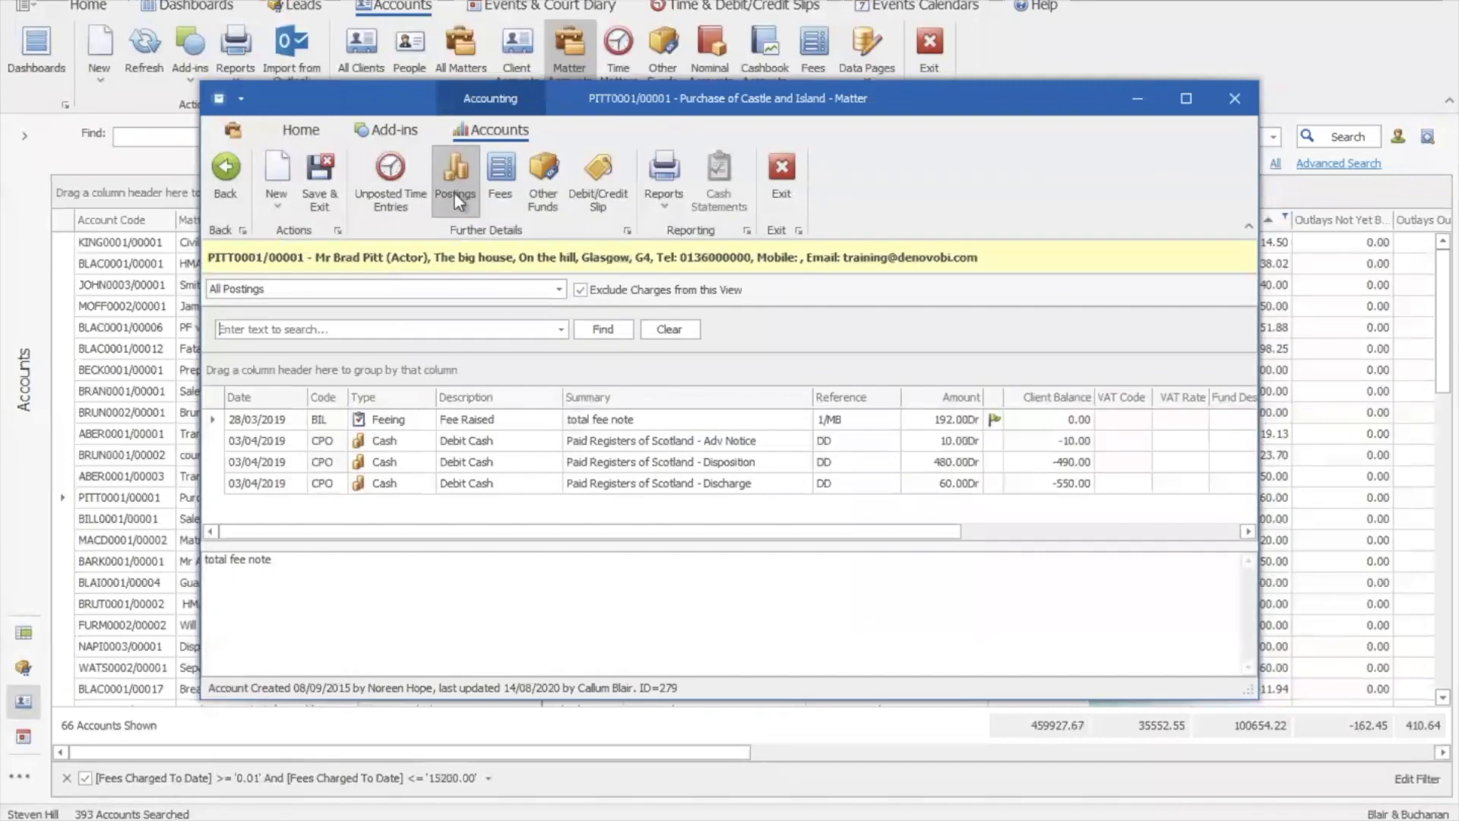
Review the matter's fees and available account reports, then go back to its main details
click(500, 195)
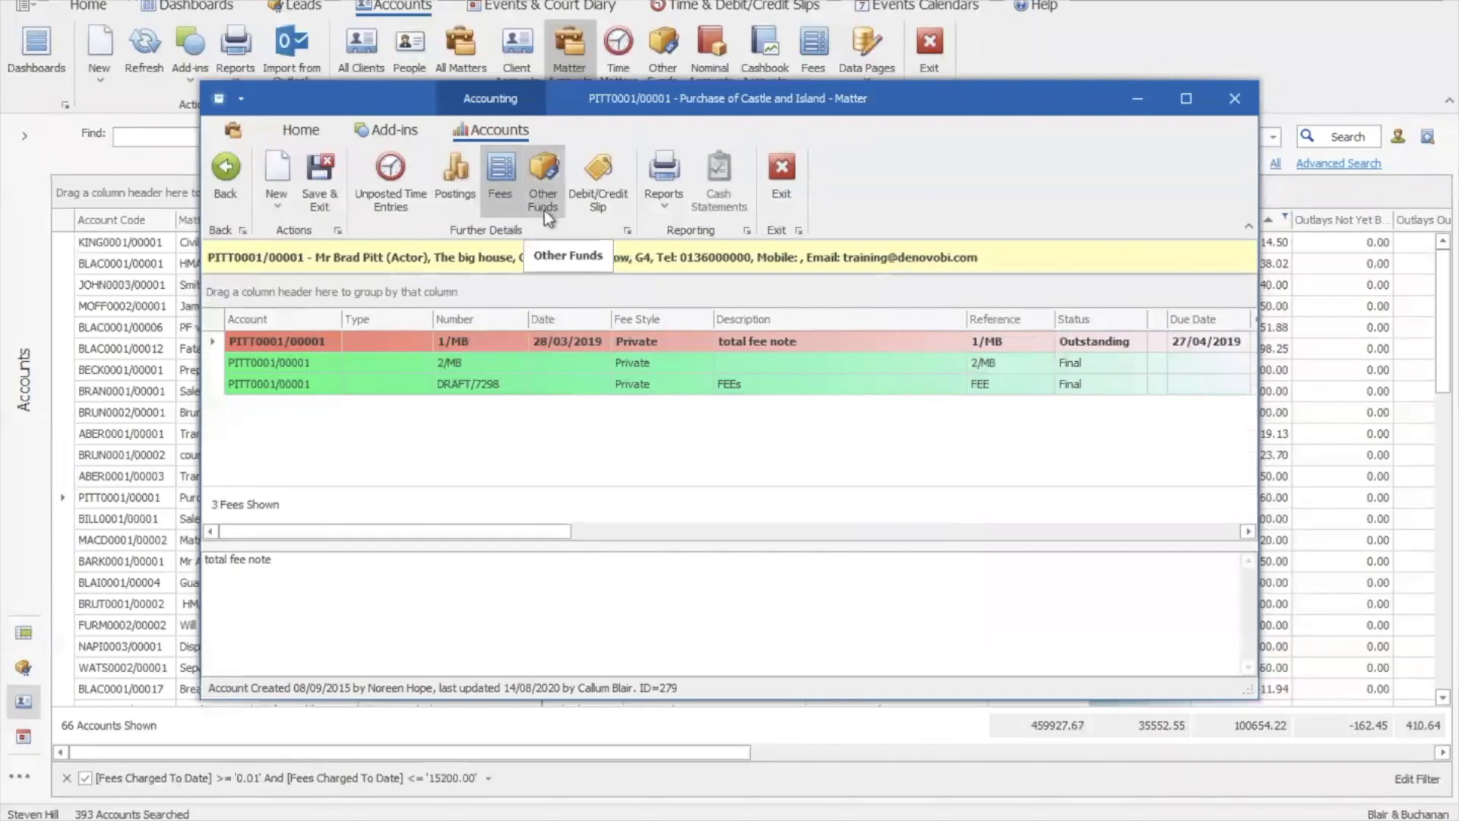
click(659, 215)
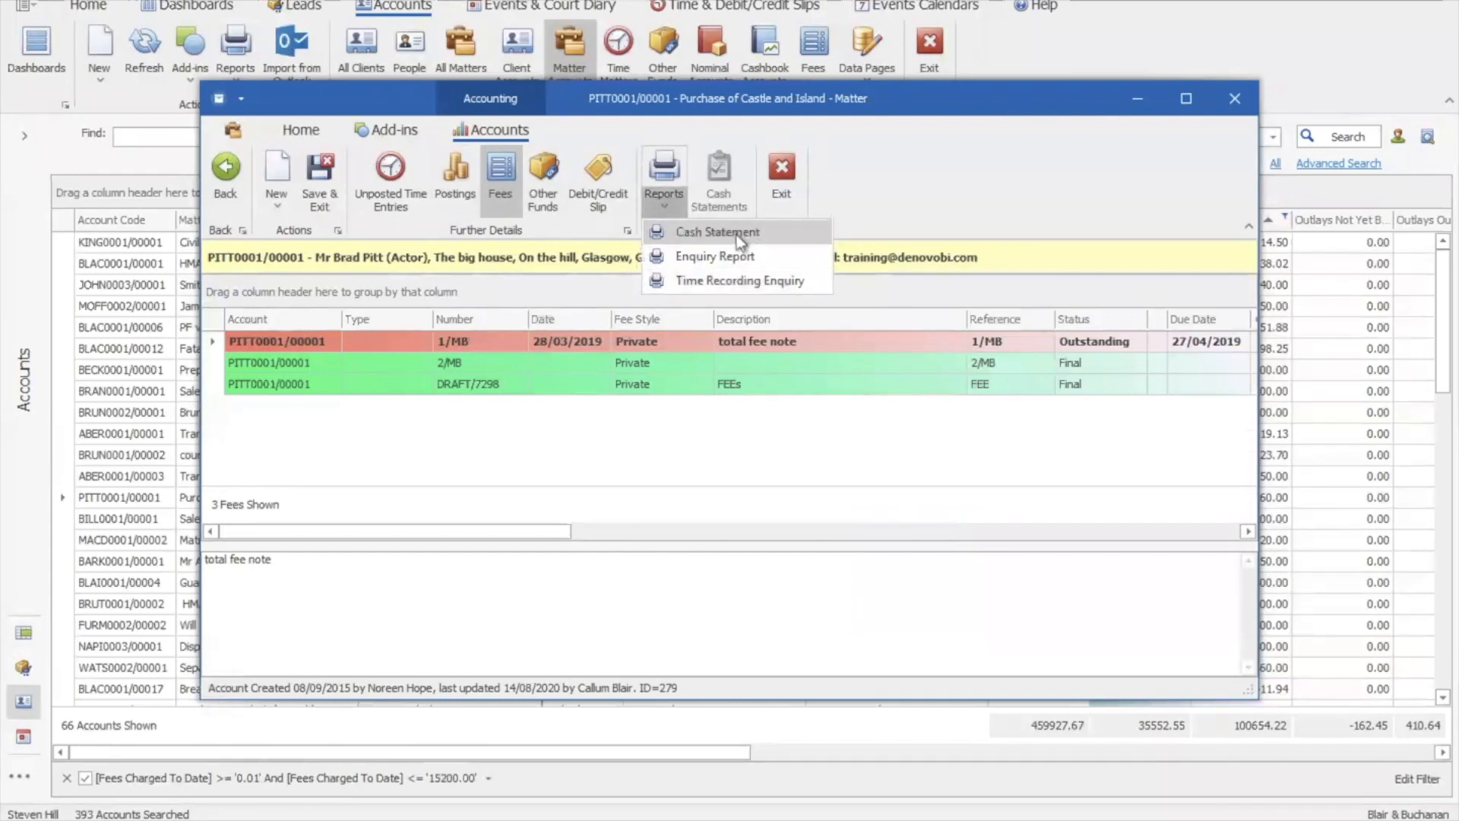
click(652, 207)
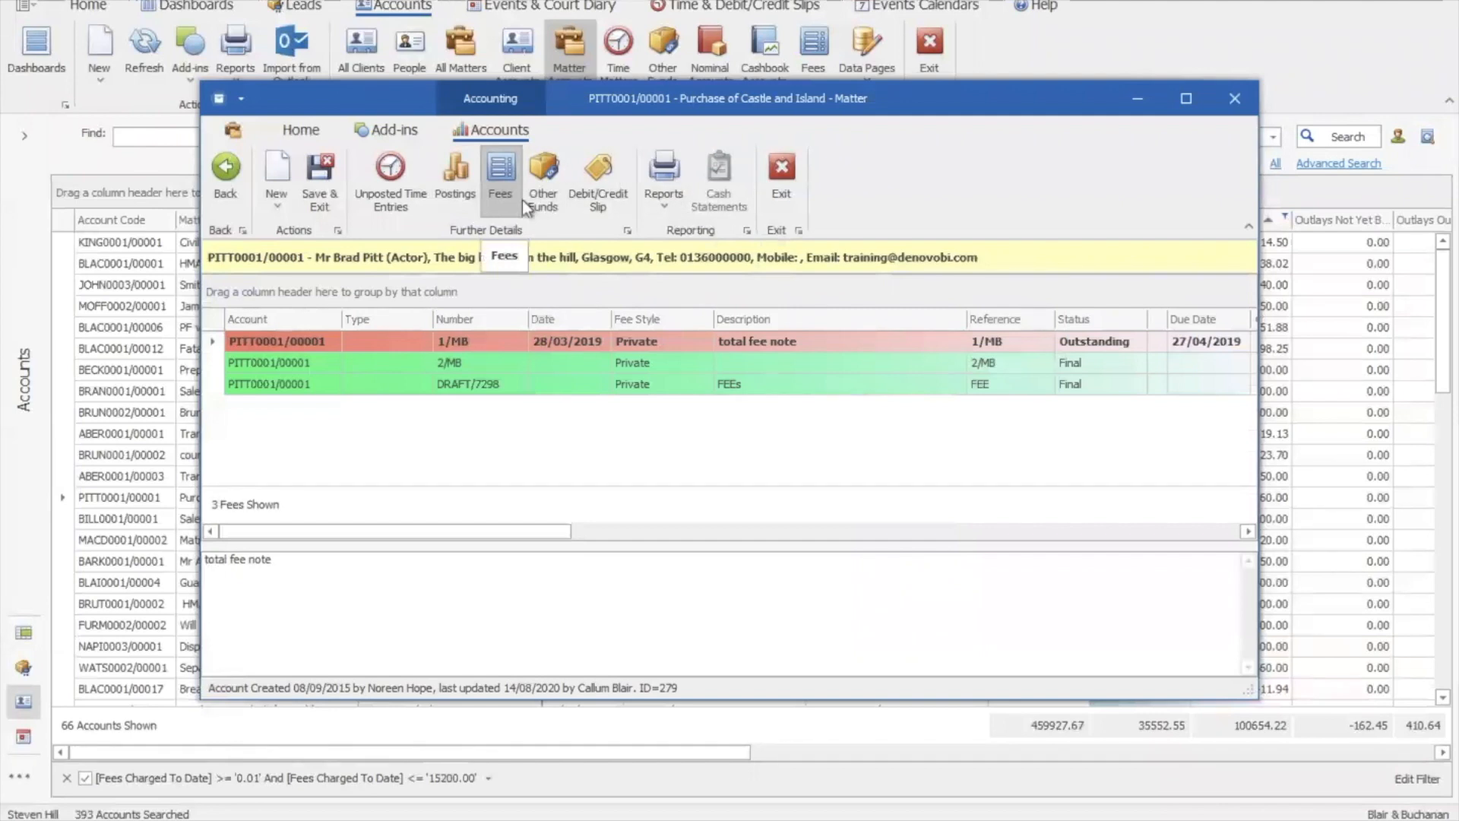
click(233, 198)
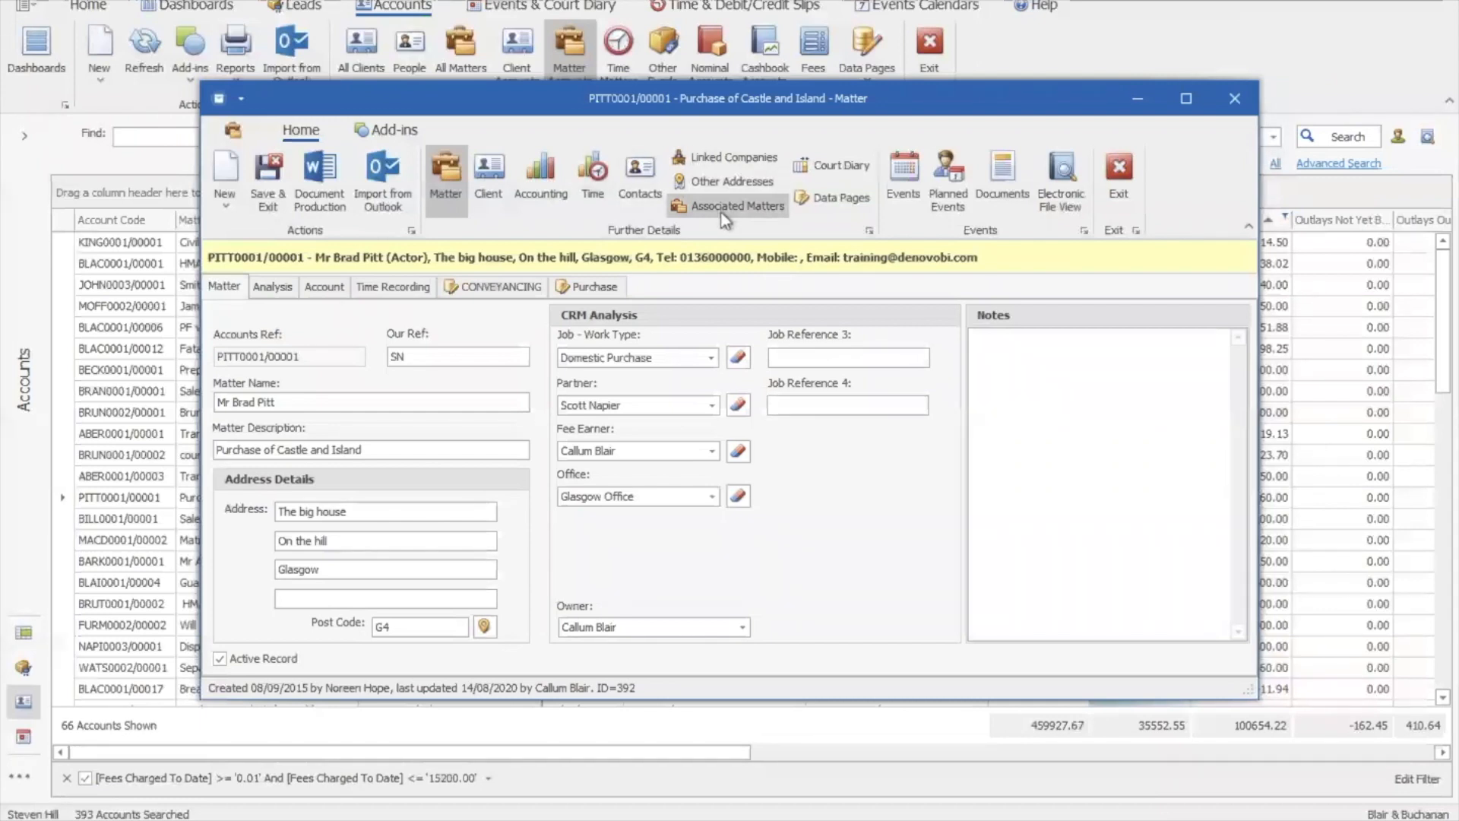
Show the matter's Events list in a maximised window and check the As: search options
click(898, 199)
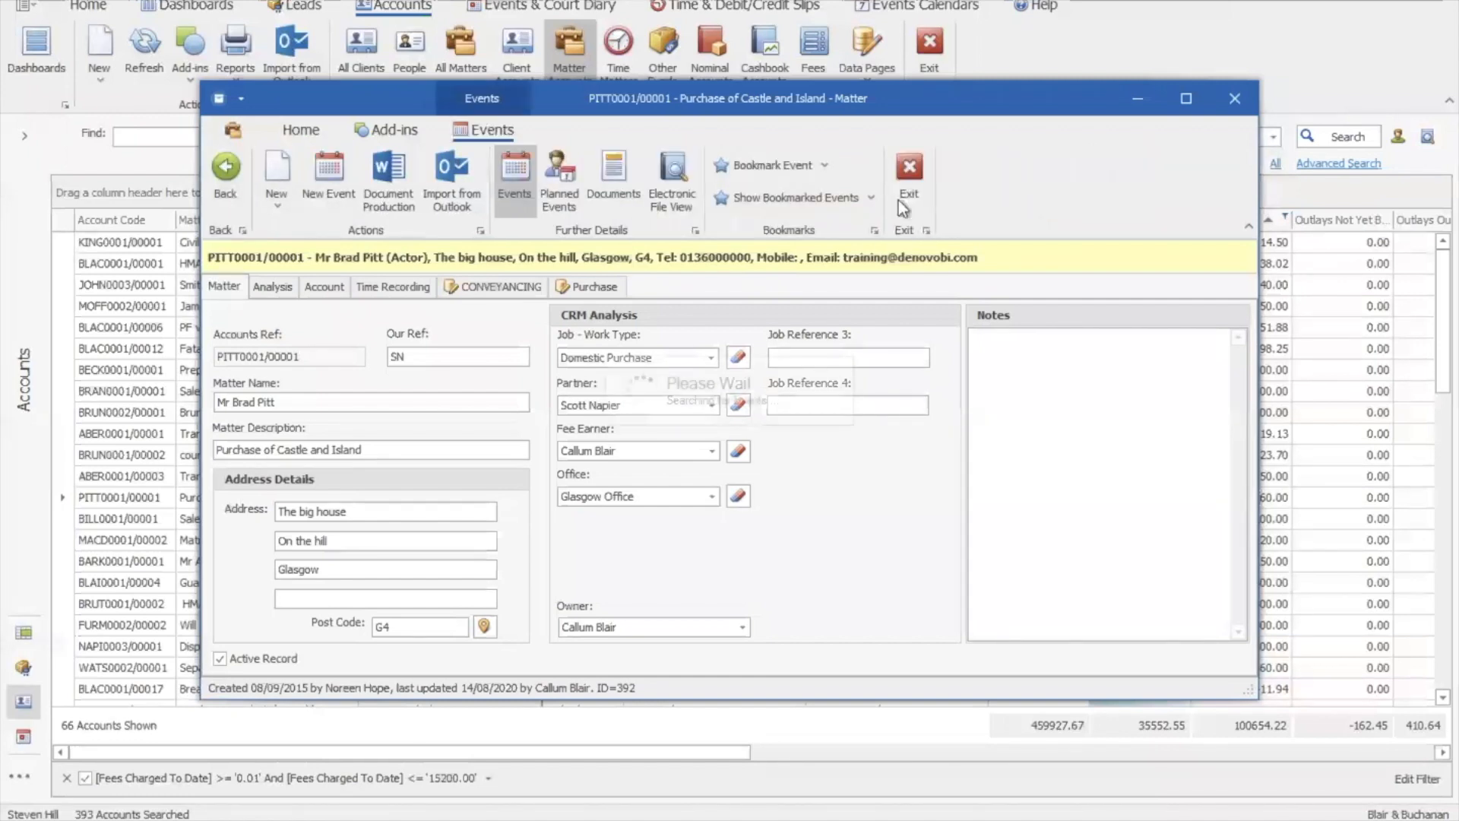
click(1186, 99)
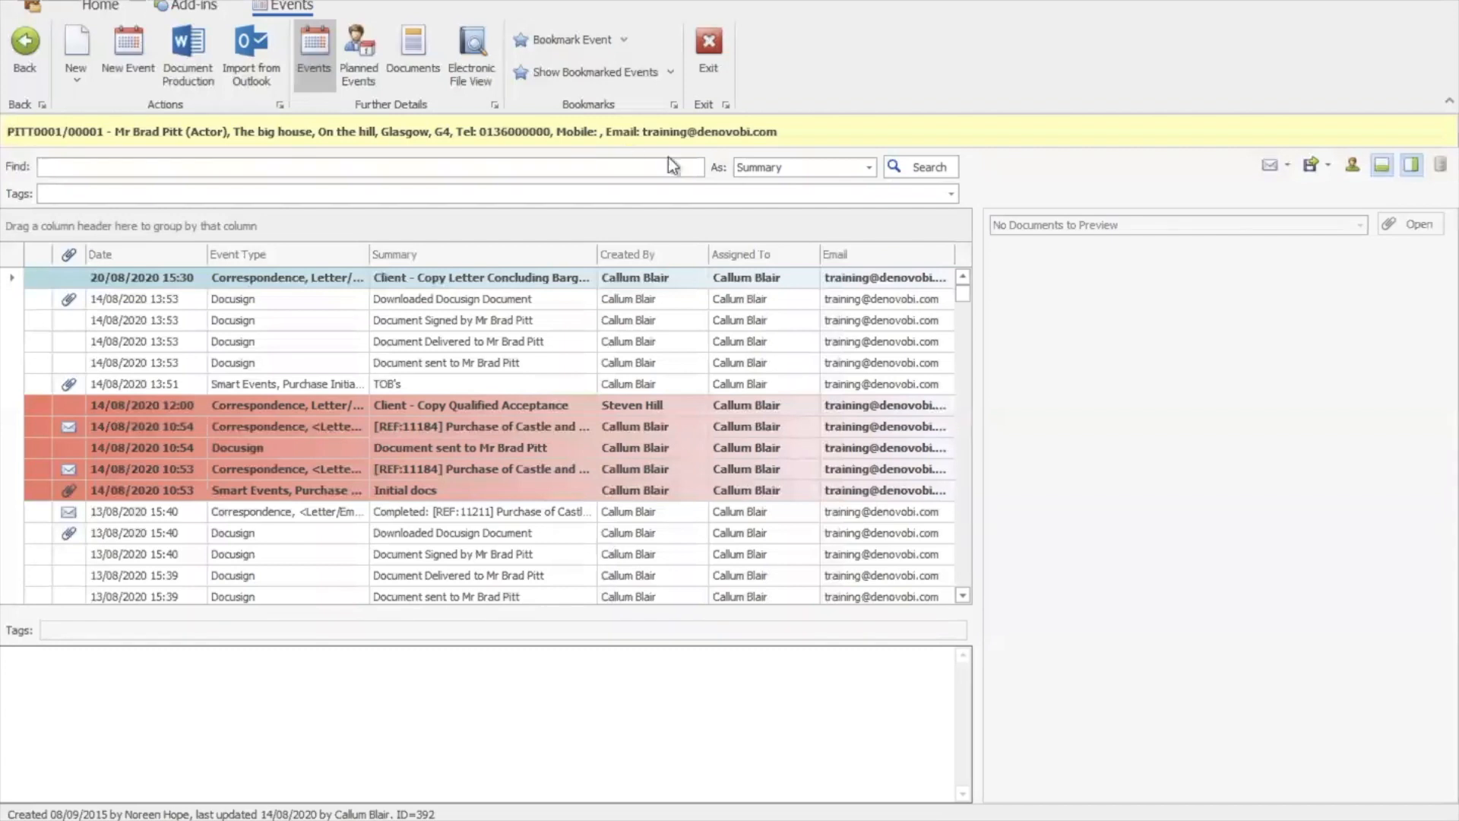
click(869, 167)
Keep Summary as the search field and switch on Show Details to preview events
click(870, 166)
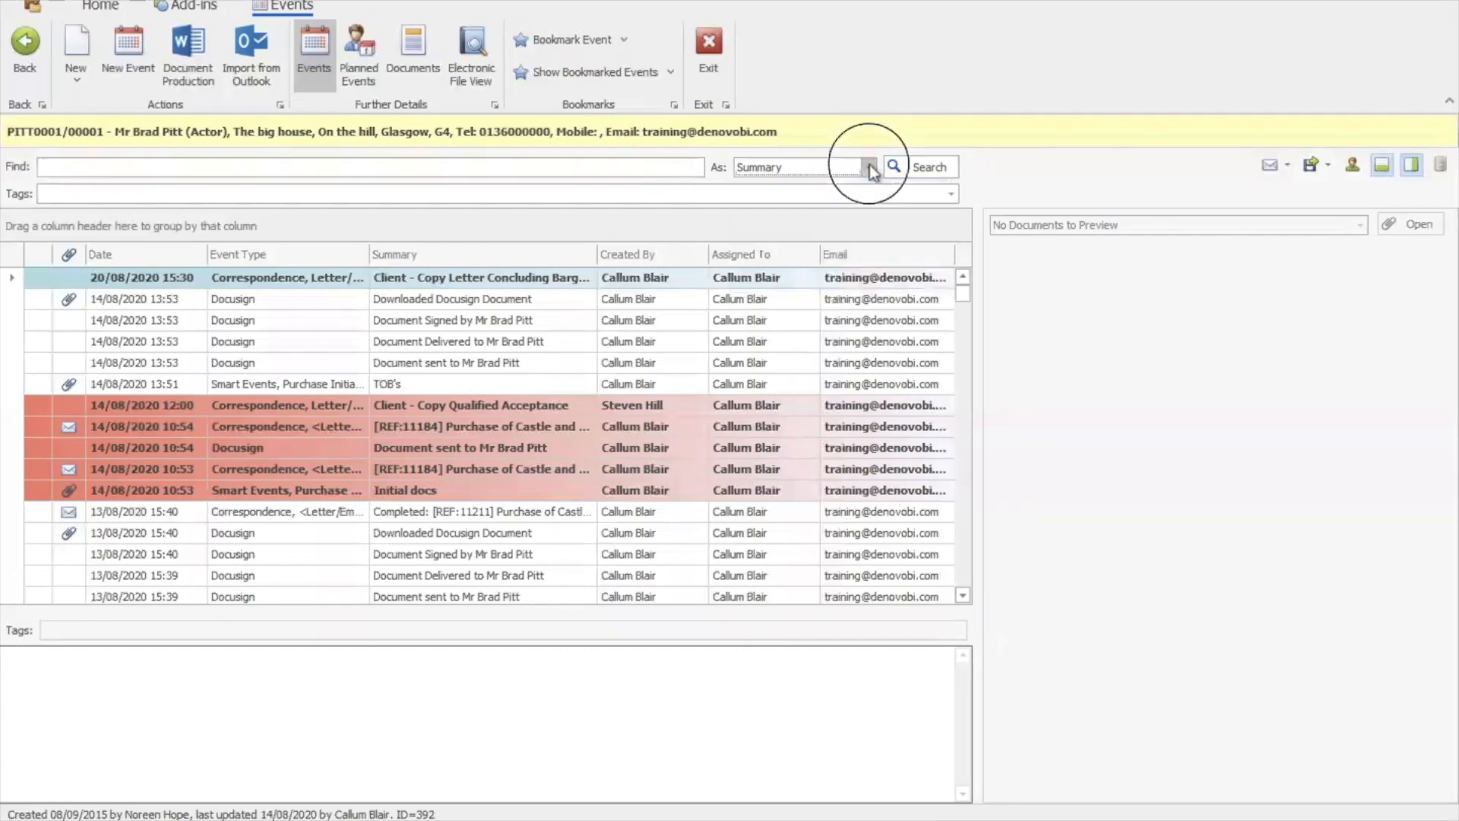
click(1382, 169)
Preview the Downloaded Docusign Document event, then the TOB's email and its attached files
click(570, 299)
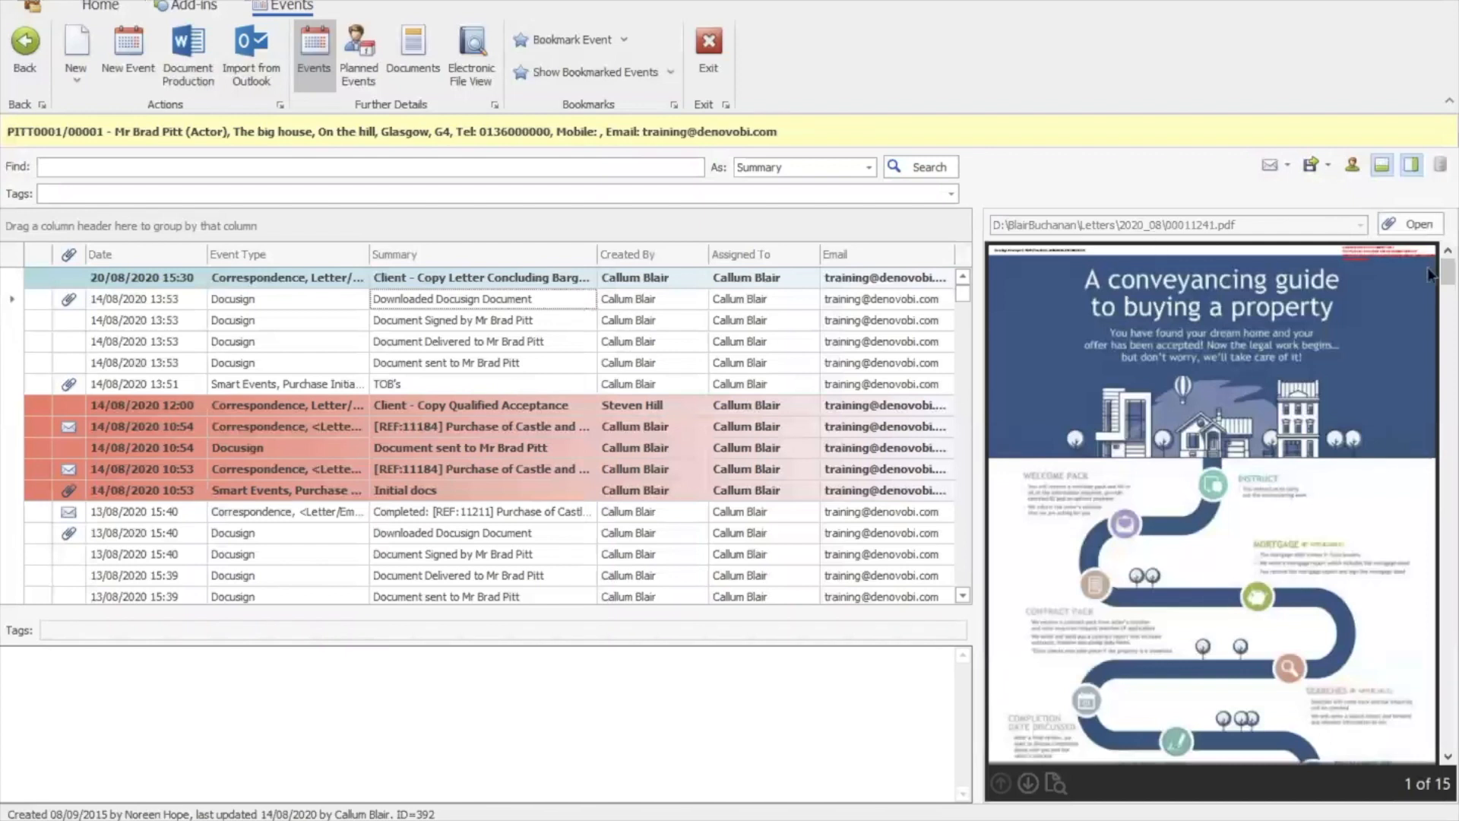
mouse_move(1452, 279)
mouse_down()
mouse_move(1452, 376)
mouse_move(1454, 255)
mouse_up()
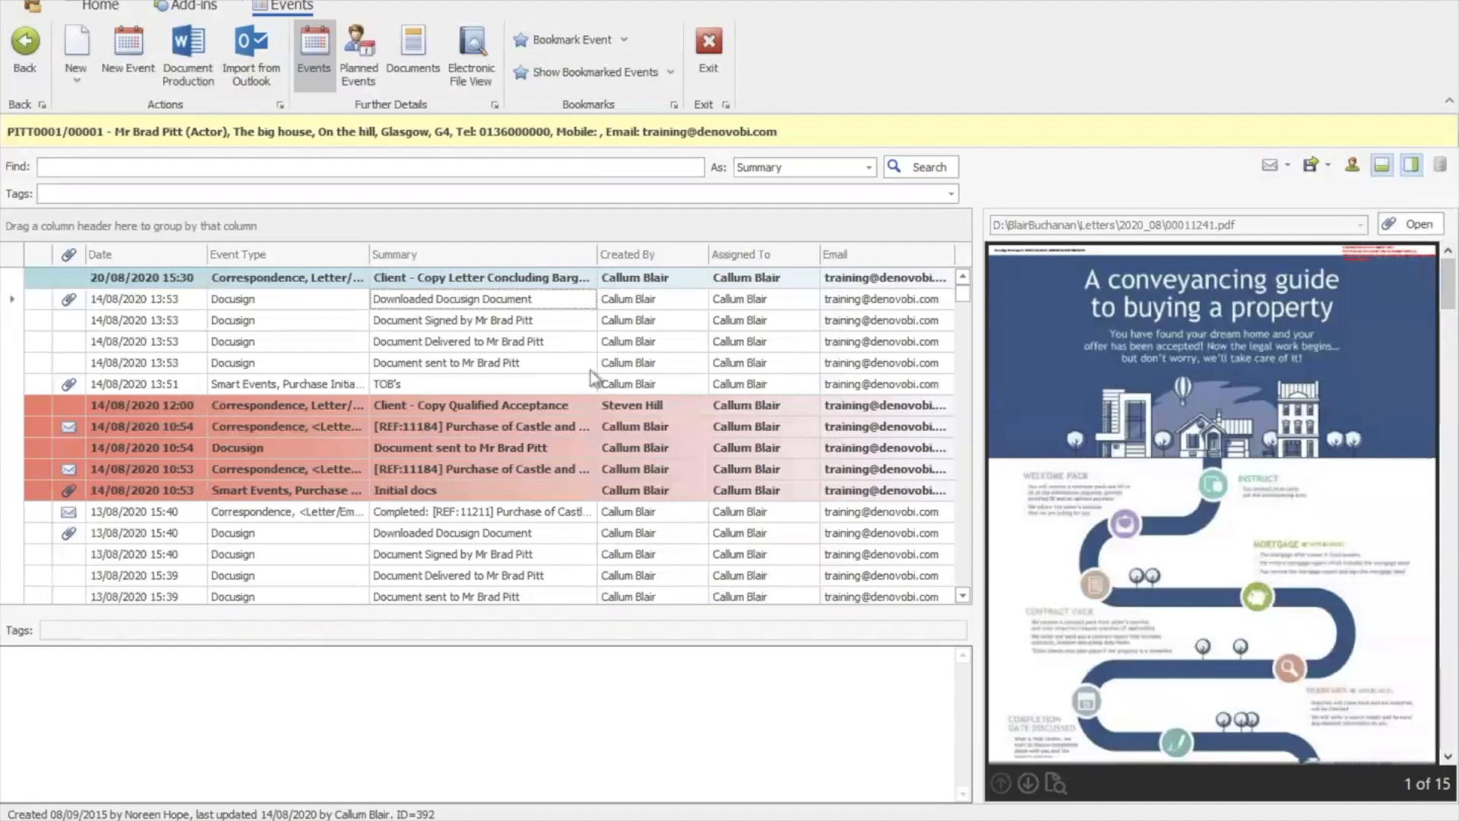
click(526, 384)
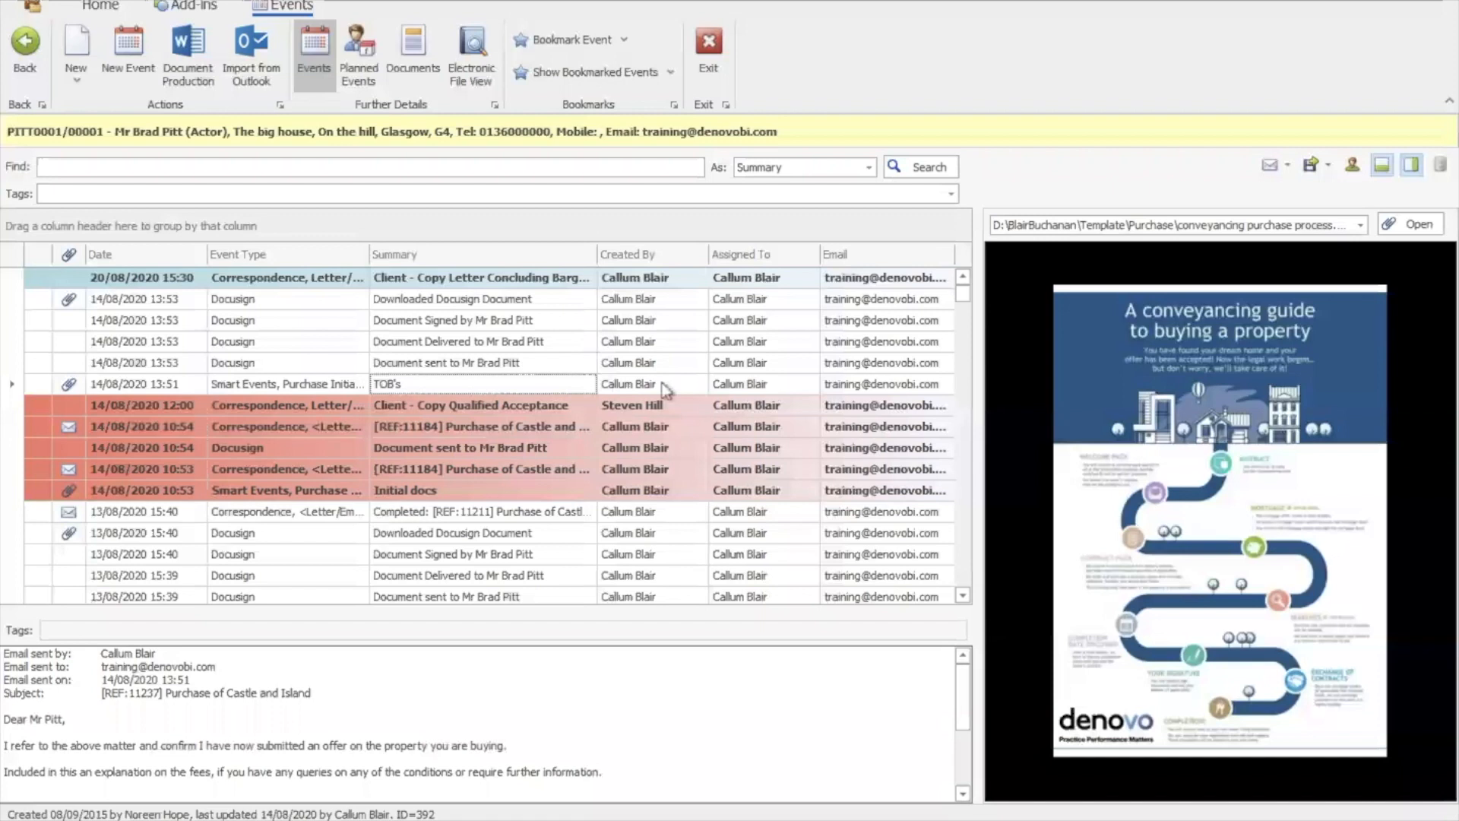
click(1360, 225)
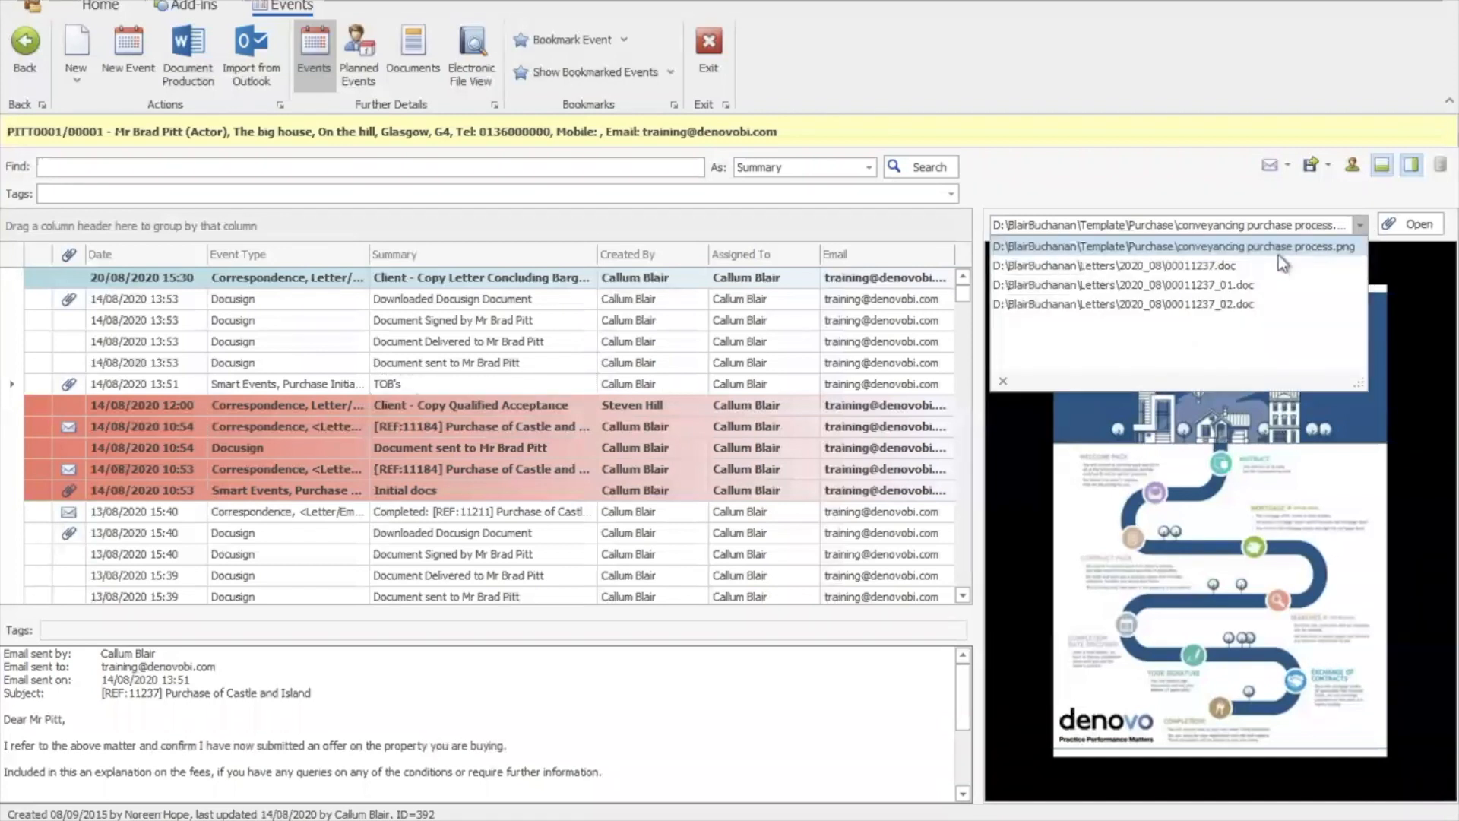
click(1323, 267)
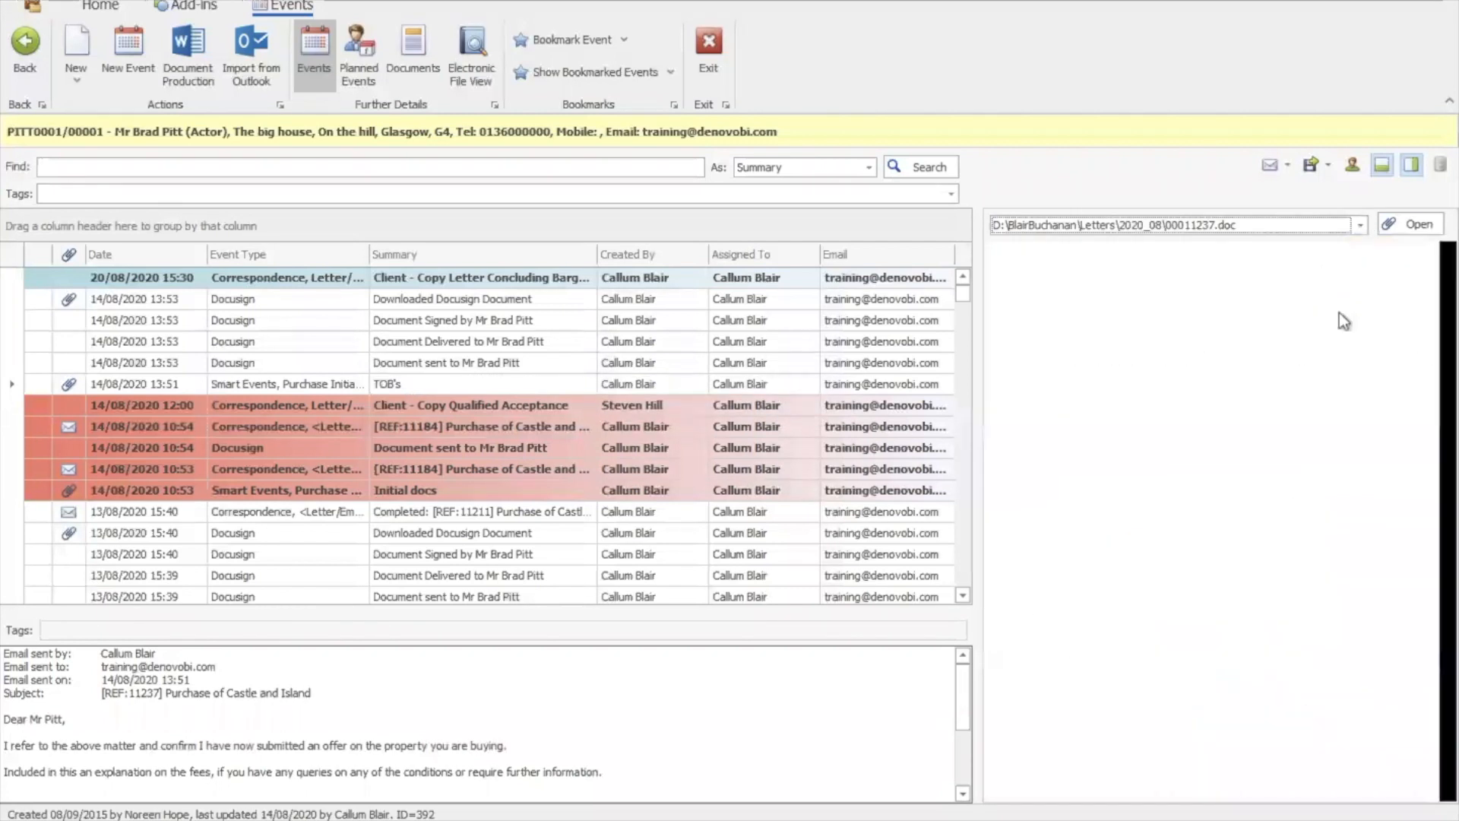
click(1451, 548)
click(1452, 557)
click(1452, 557)
click(1452, 557)
click(1452, 557)
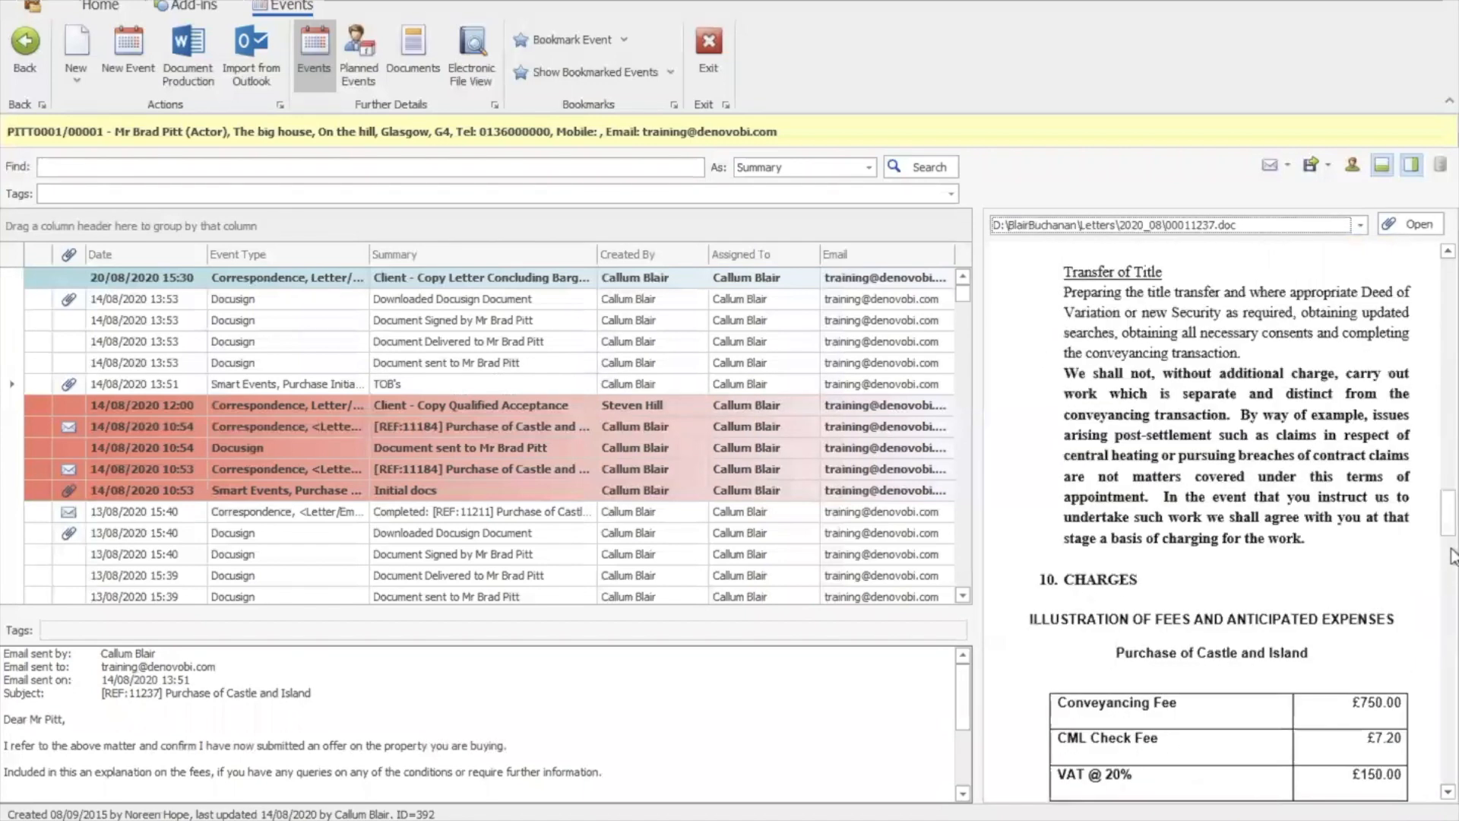
click(1452, 557)
click(1452, 481)
drag(1452, 472, 1451, 465)
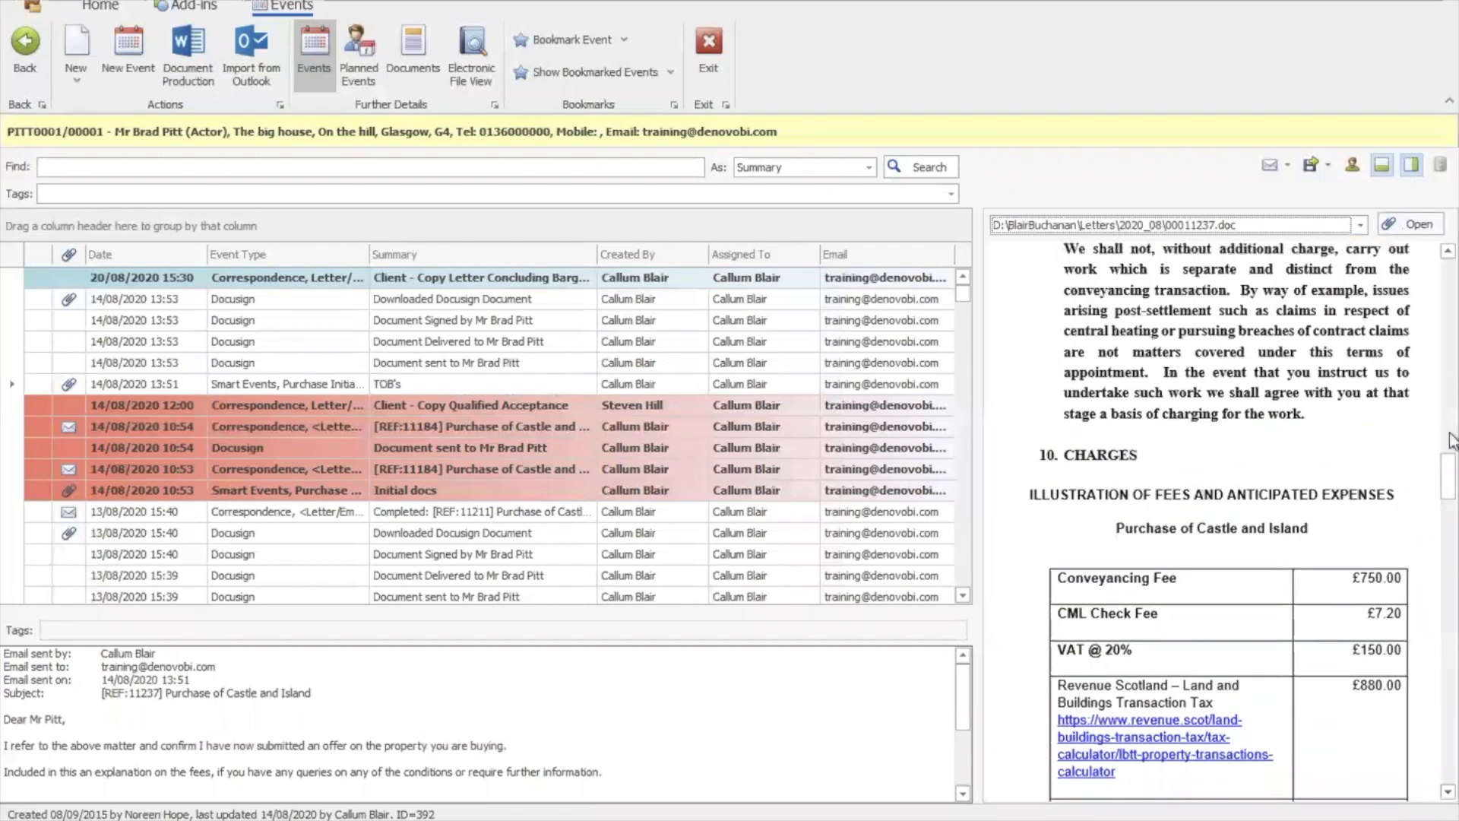
drag(1449, 488, 1453, 280)
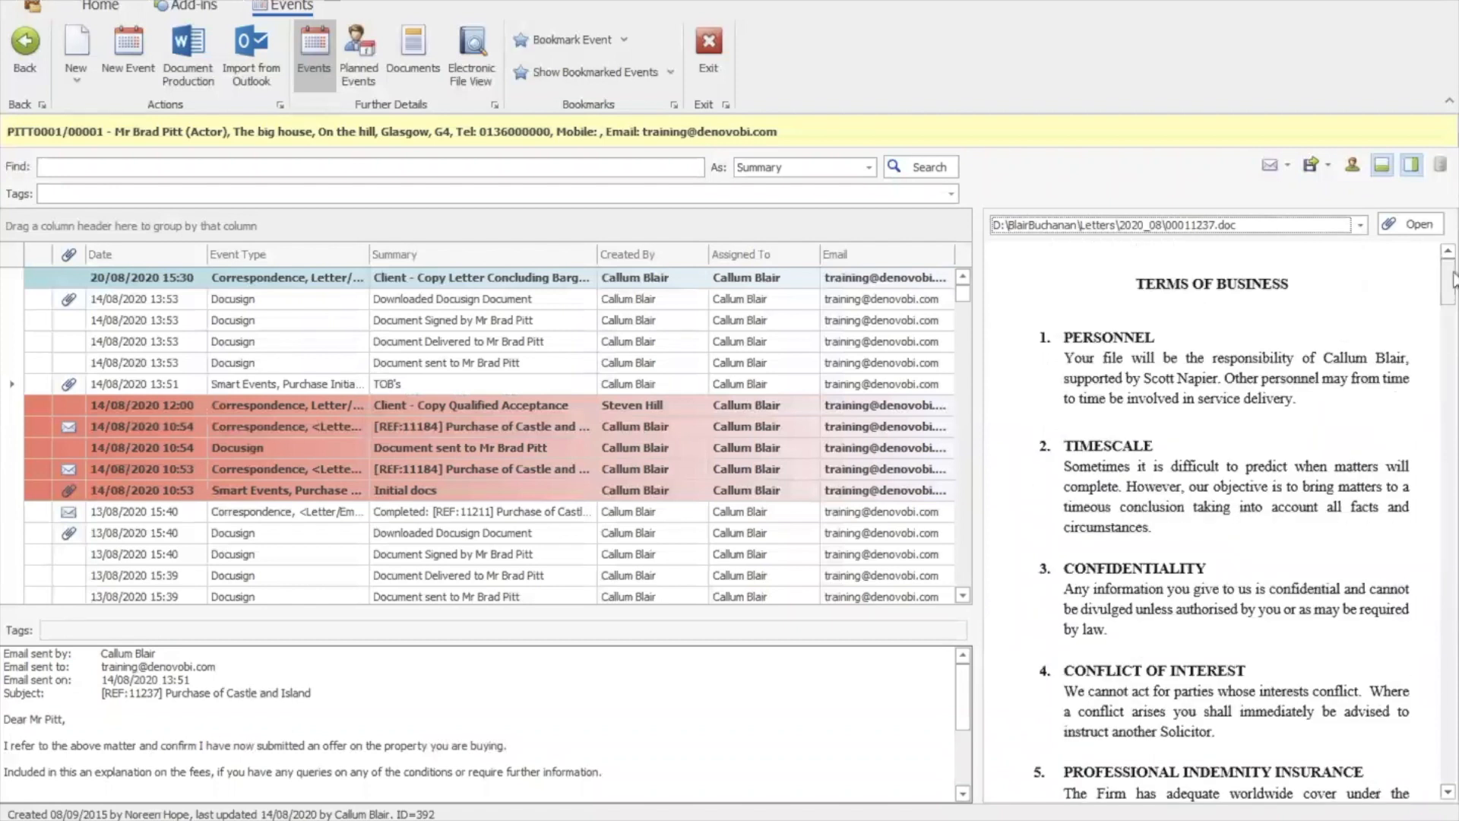
Limit the matter's events list to My Events and browse it
click(1352, 167)
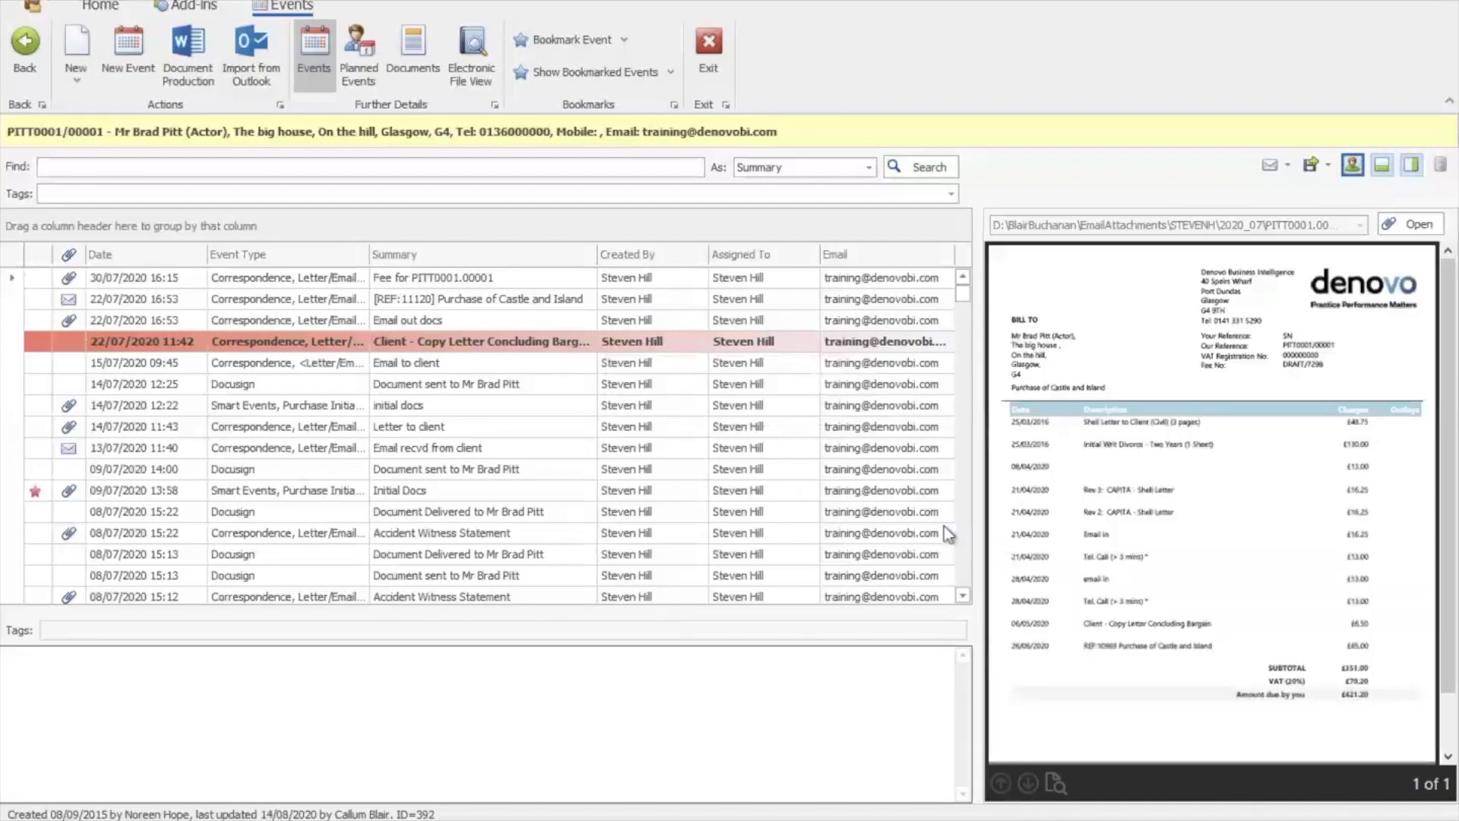
click(962, 530)
click(962, 531)
click(963, 531)
click(963, 531)
drag(964, 407, 969, 276)
click(202, 250)
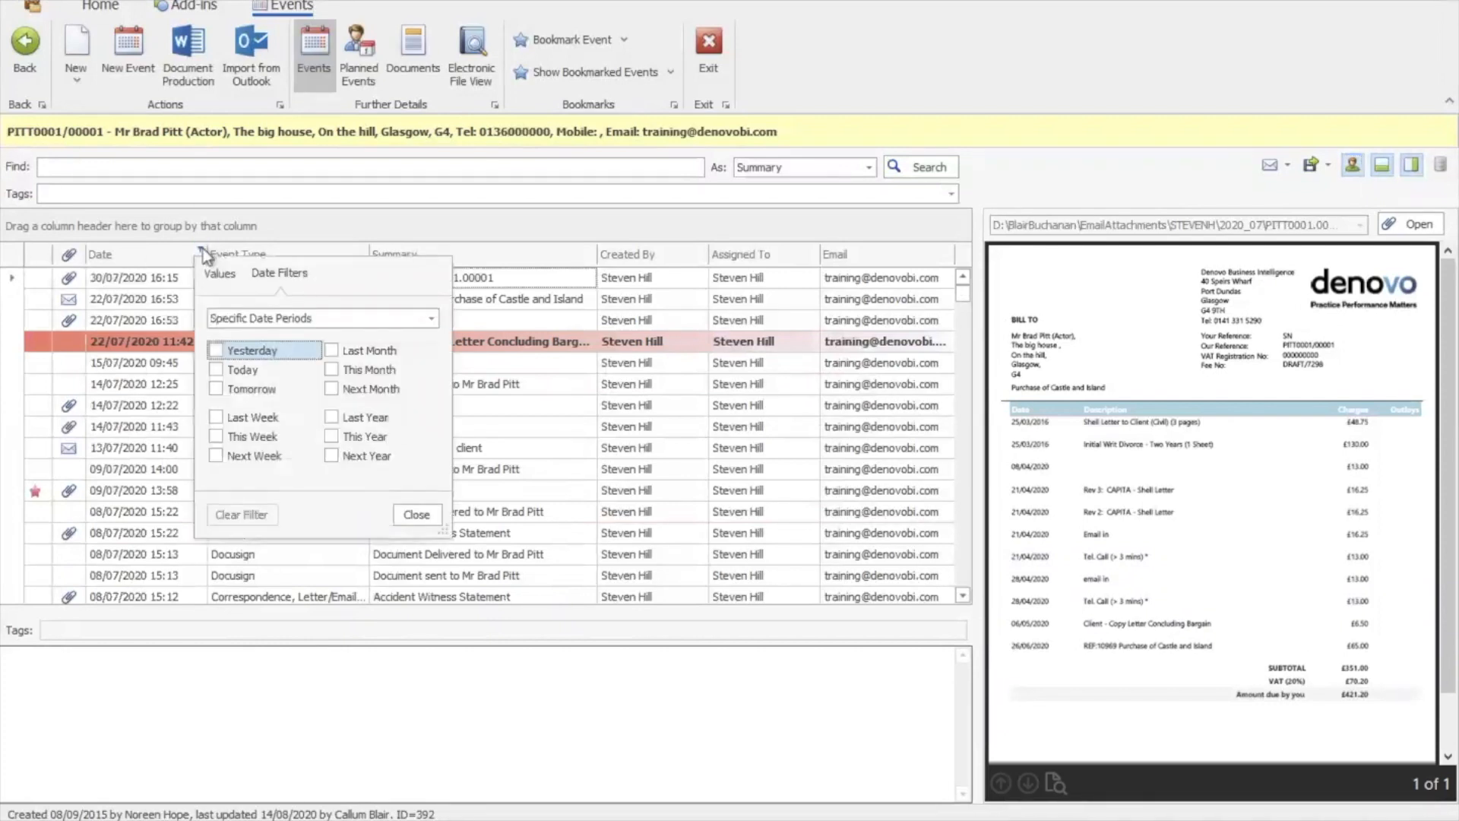
click(202, 251)
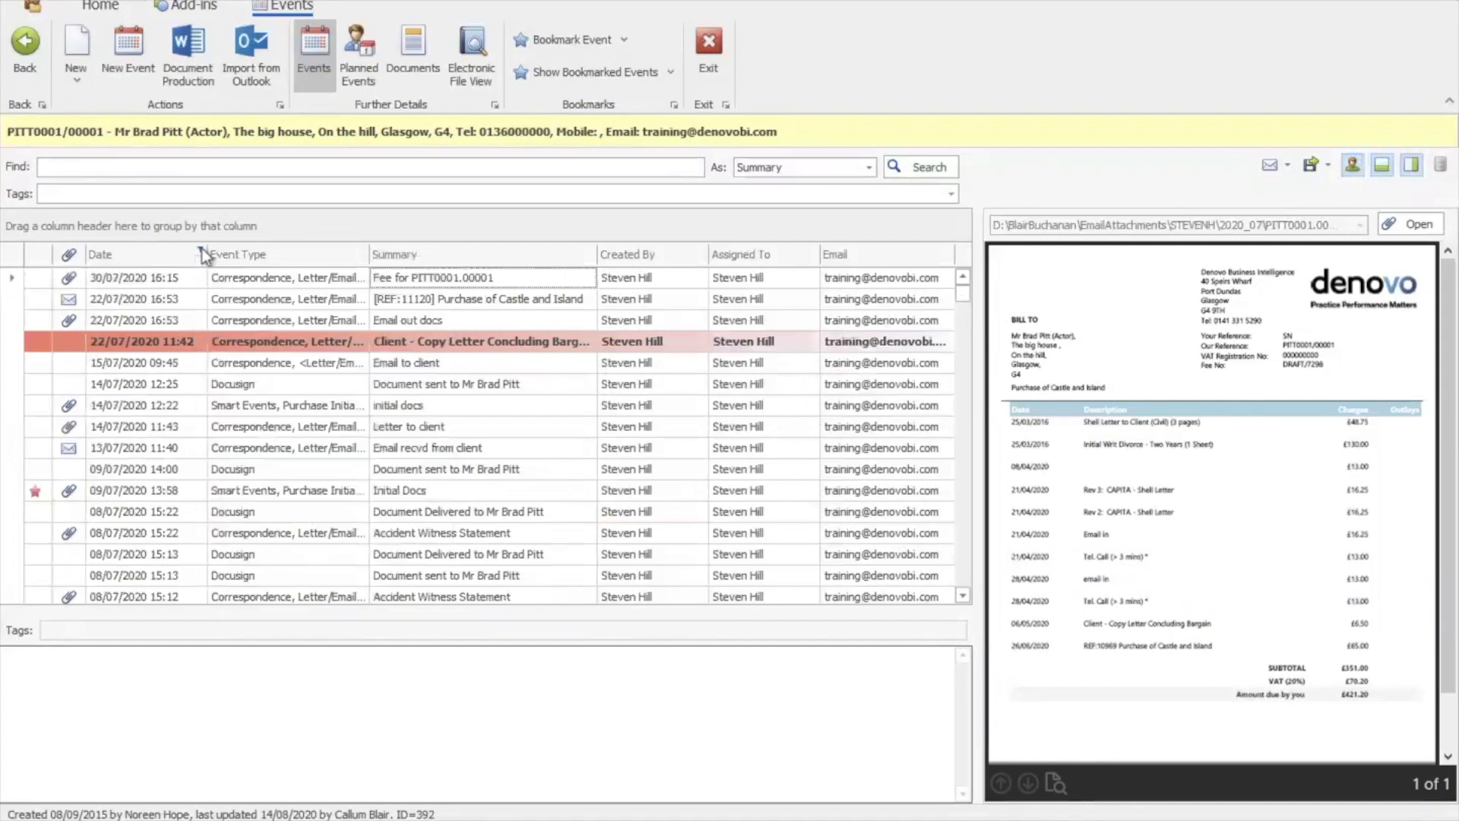
Filter Event Type to 'Document, Docusign' and 'Docusign'
click(363, 251)
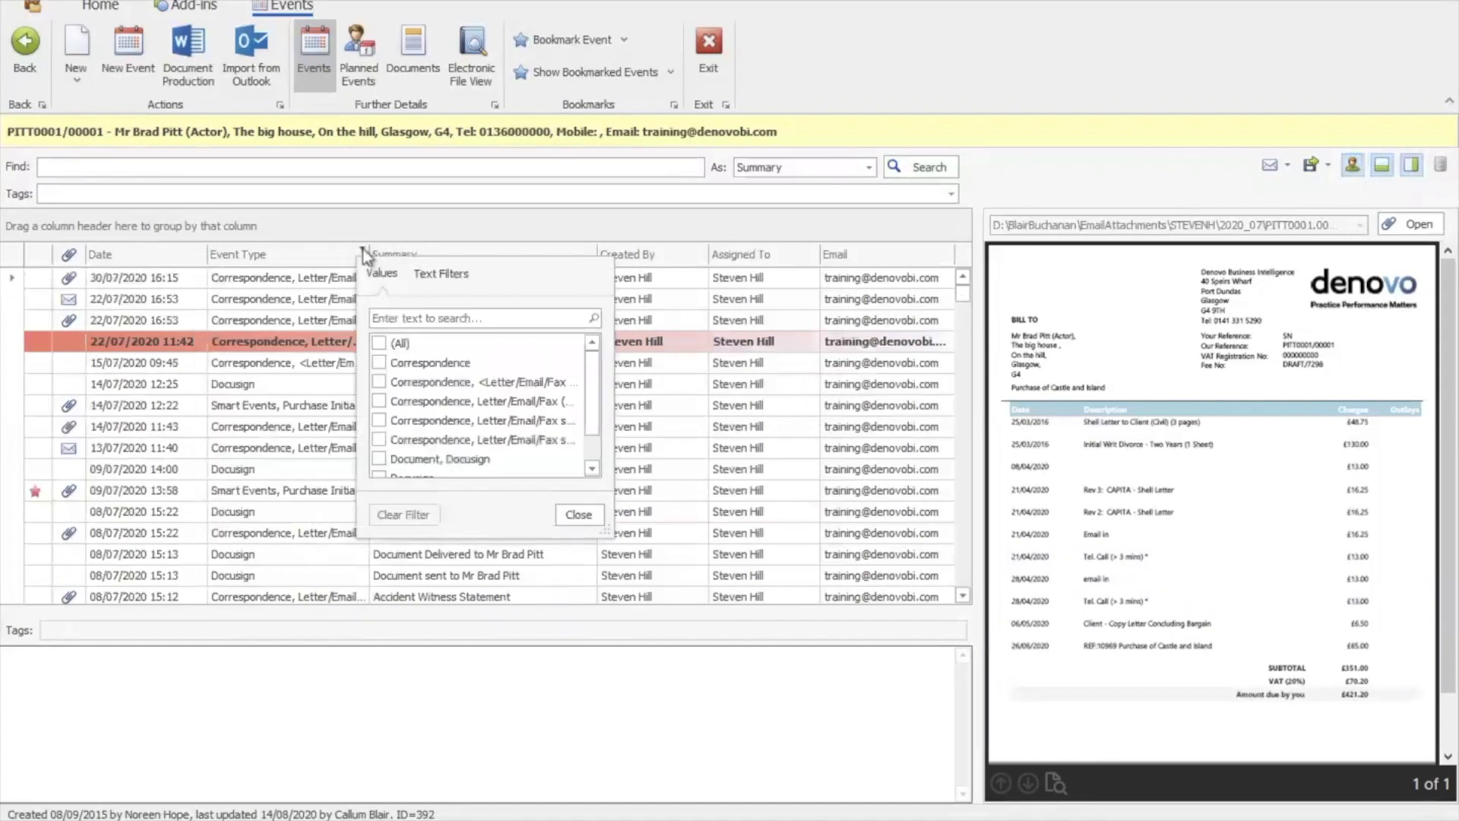
click(595, 465)
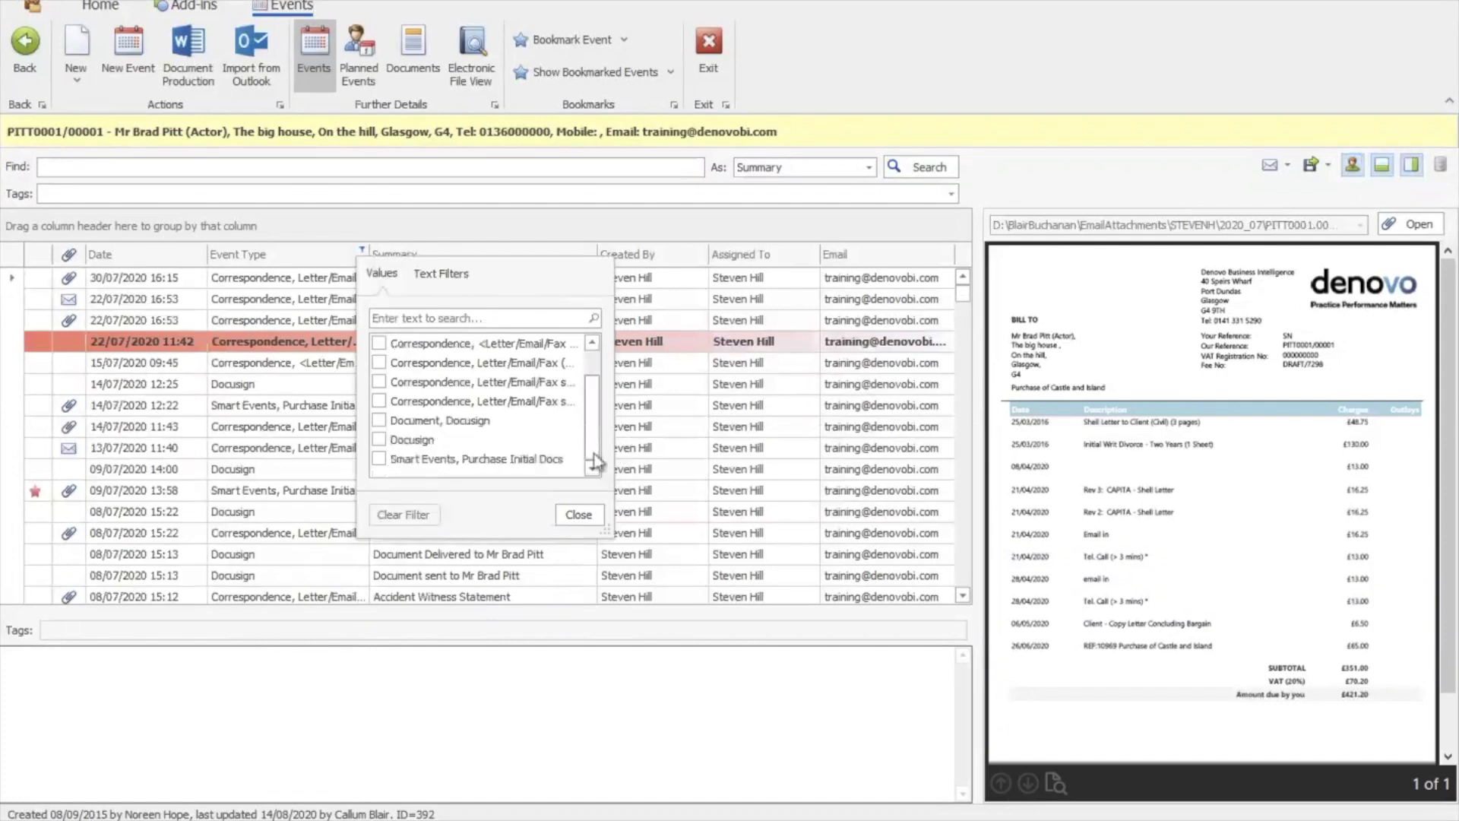
click(378, 420)
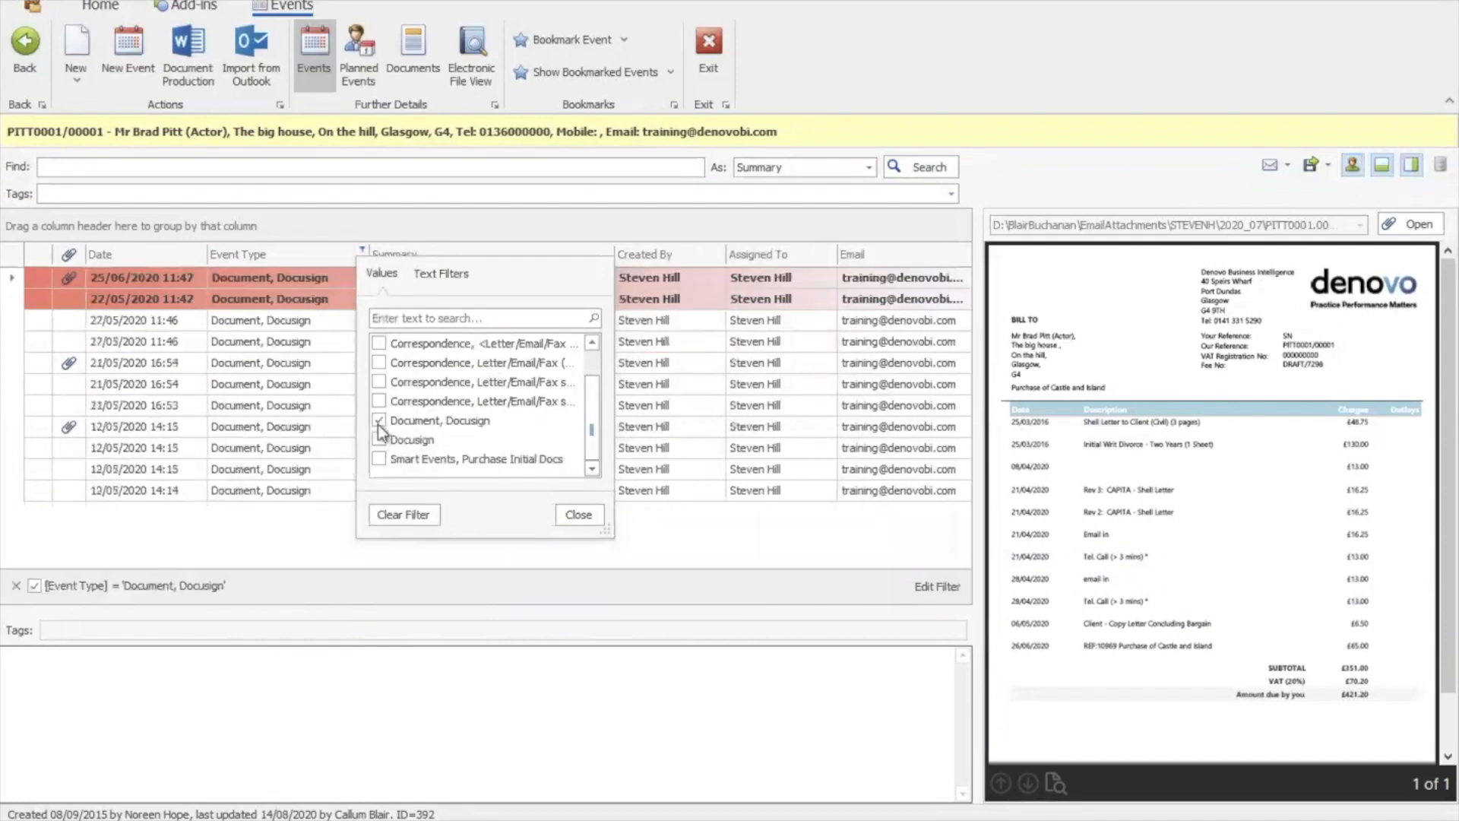
click(379, 439)
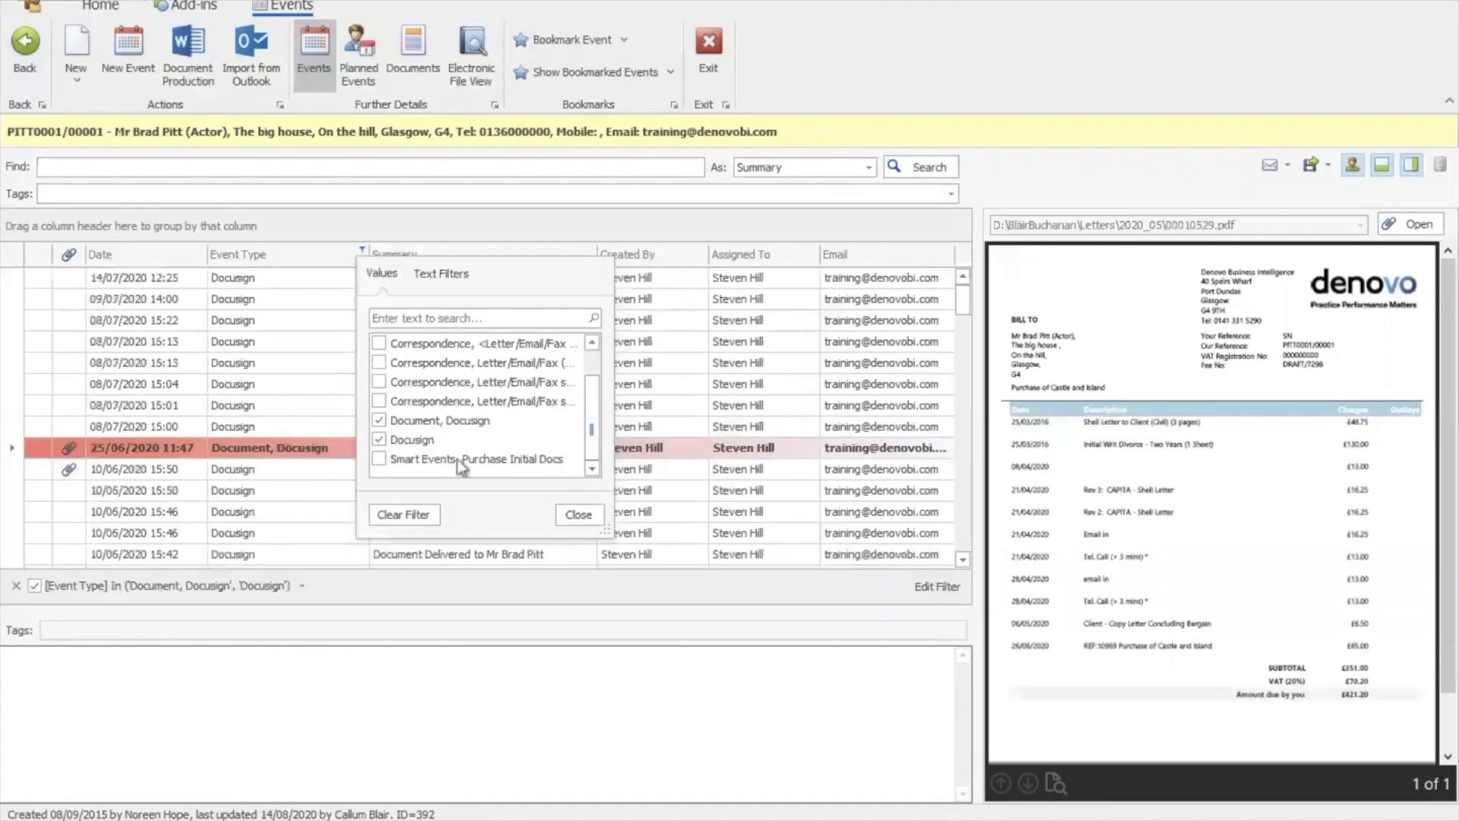
click(577, 516)
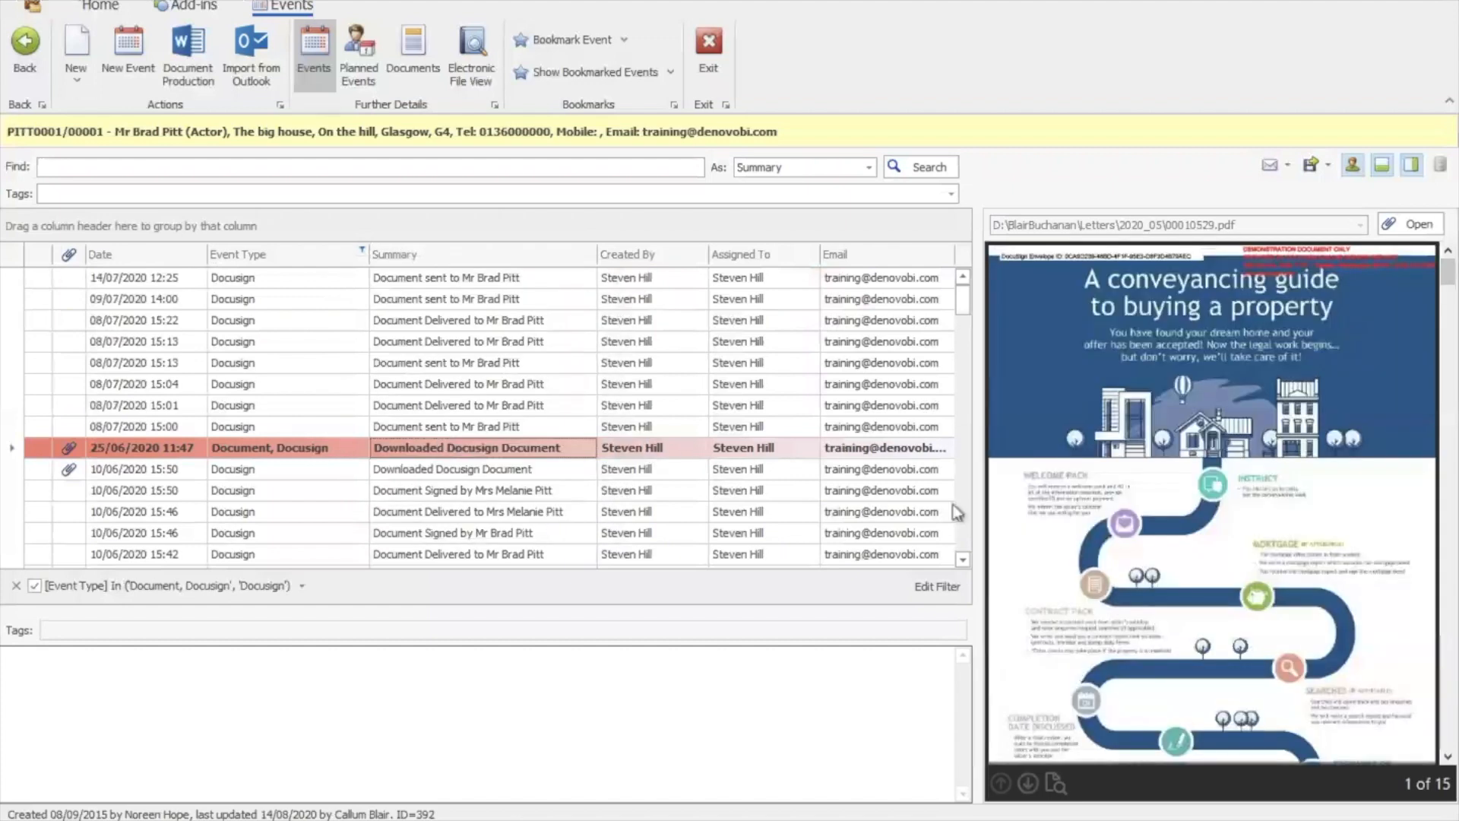
scroll(956, 513, down, 5)
scroll(971, 500, down, 6)
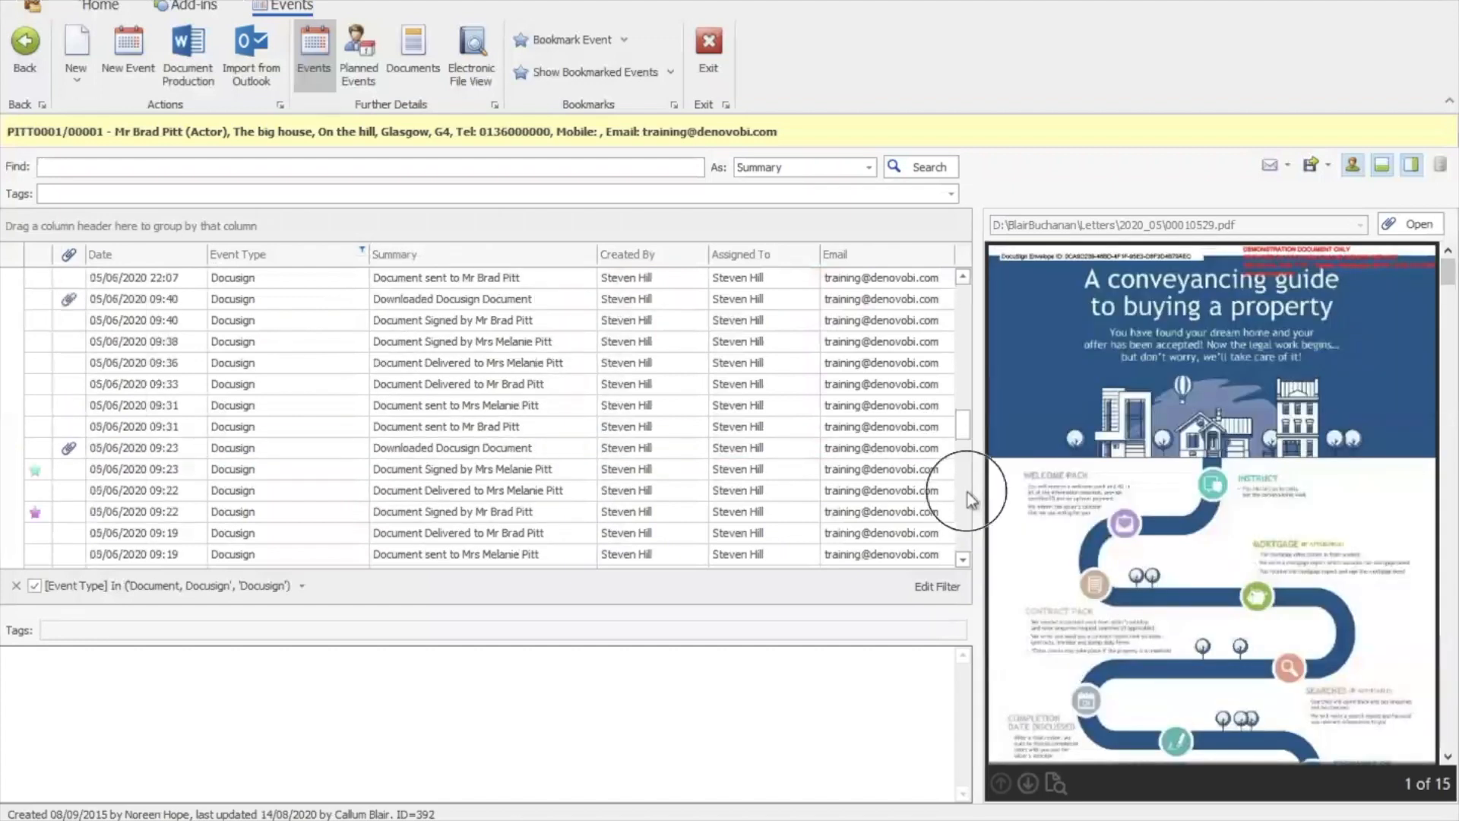
Begin event export and tick the 25/06/2020 and 10/06/2020 Downloaded Docusign Document events
drag(965, 503, 972, 302)
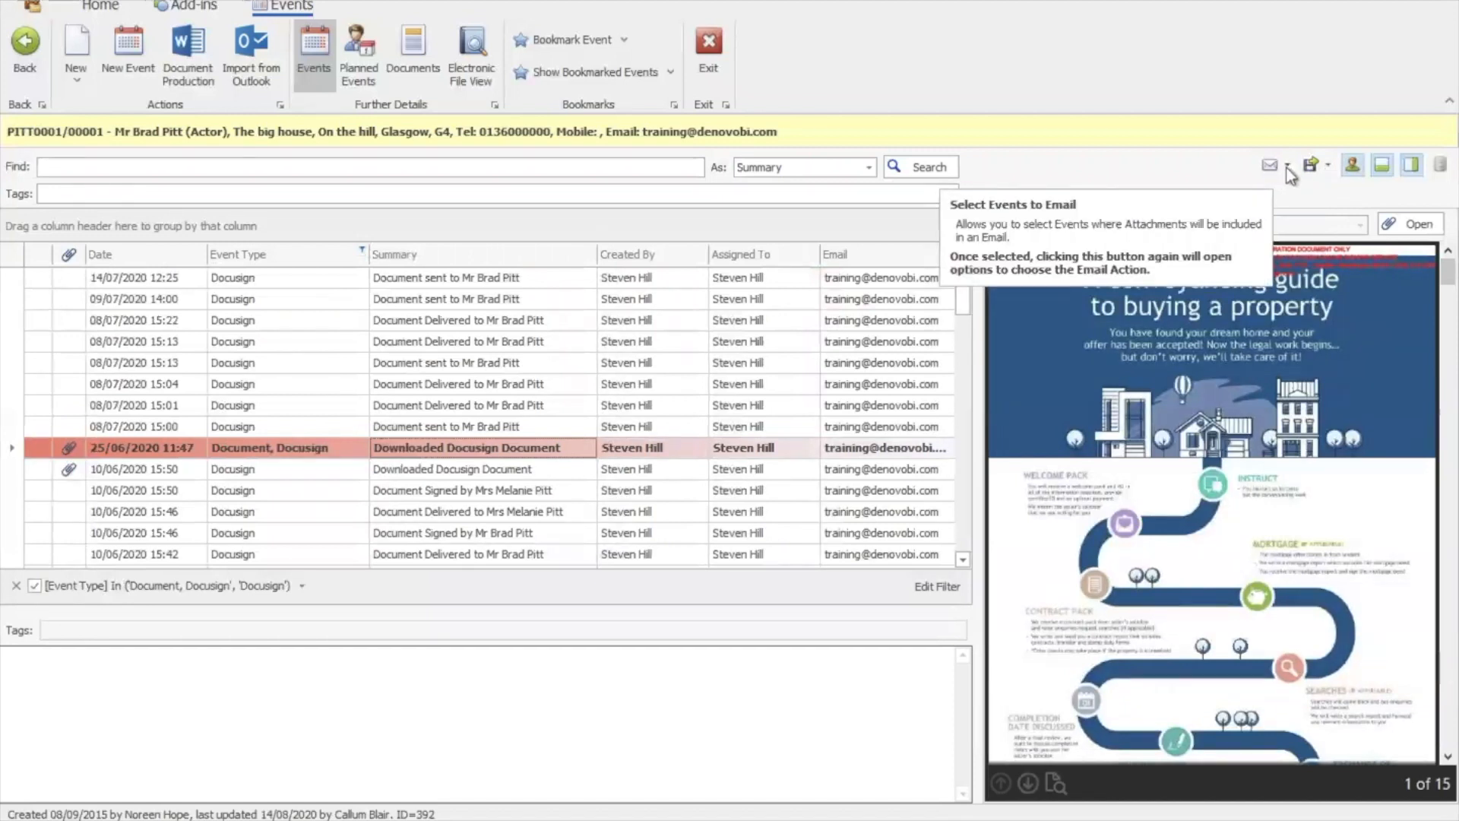
click(1325, 169)
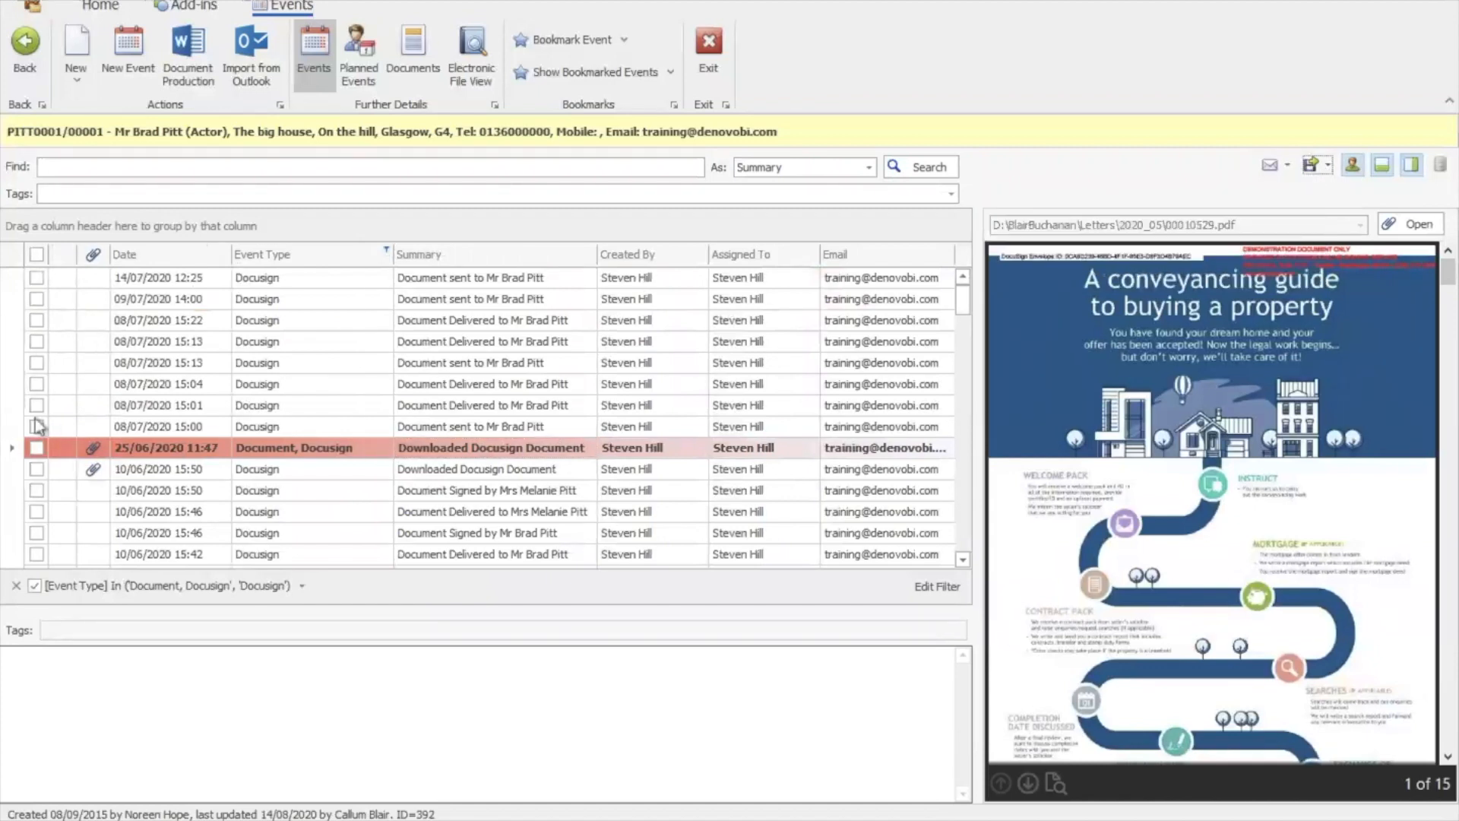
mouse_move(964, 295)
mouse_down()
mouse_move(964, 326)
mouse_move(969, 293)
mouse_up()
click(35, 472)
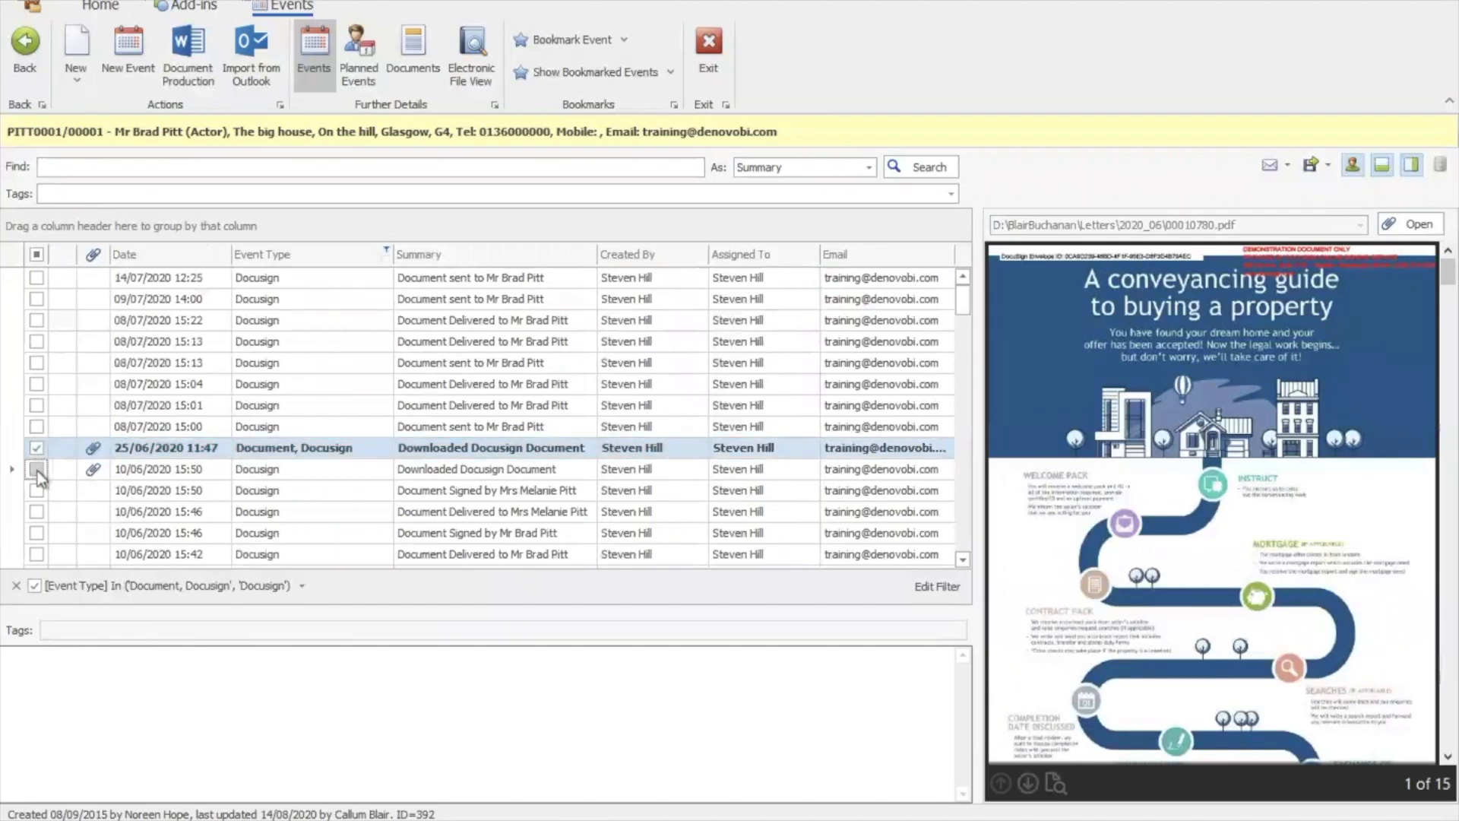
click(37, 471)
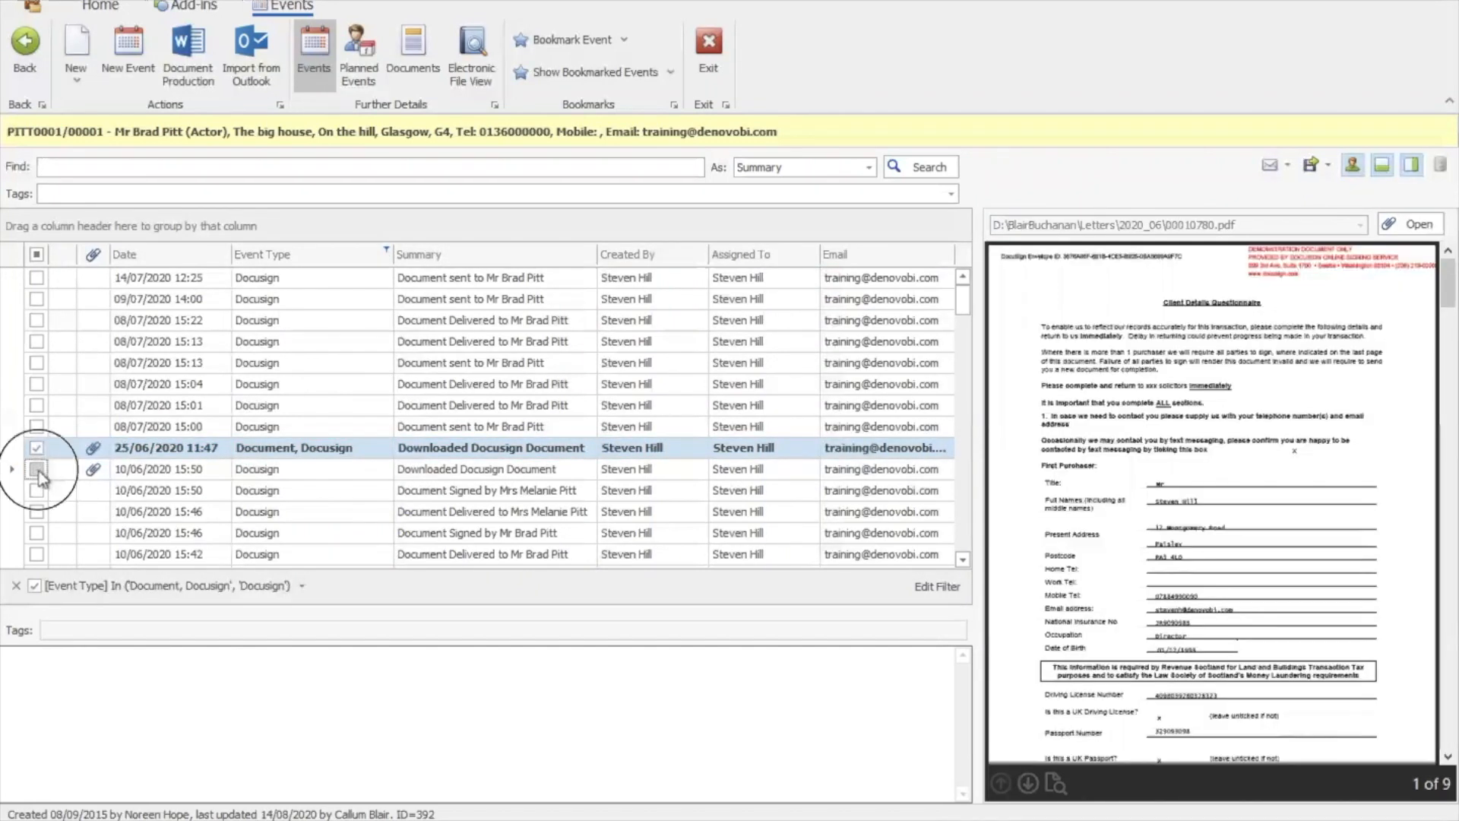
Tick the 08/06/2020 Docusign events and export them as Events and Attachments
scroll(959, 504, down, 5)
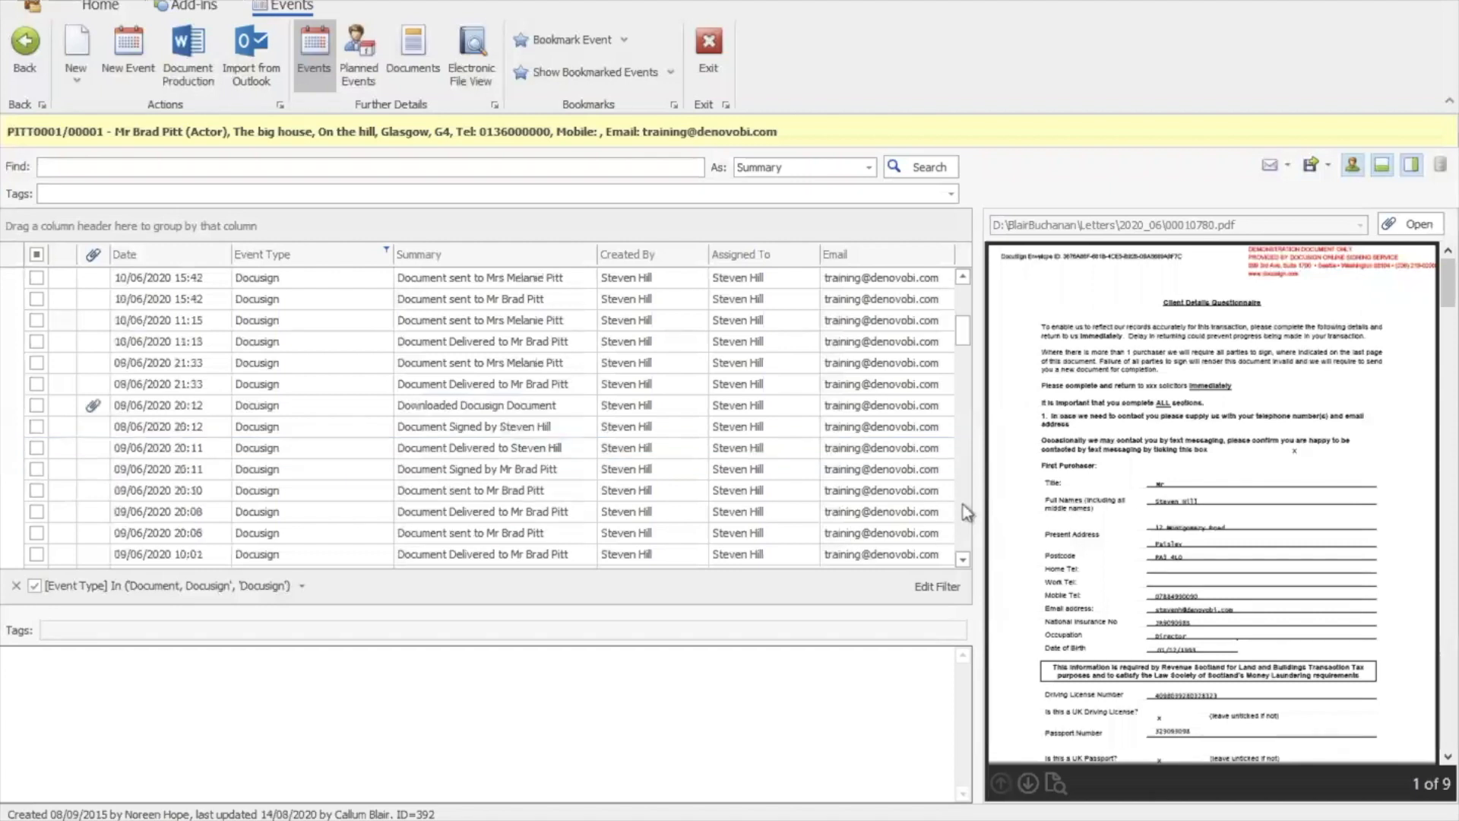
click(39, 340)
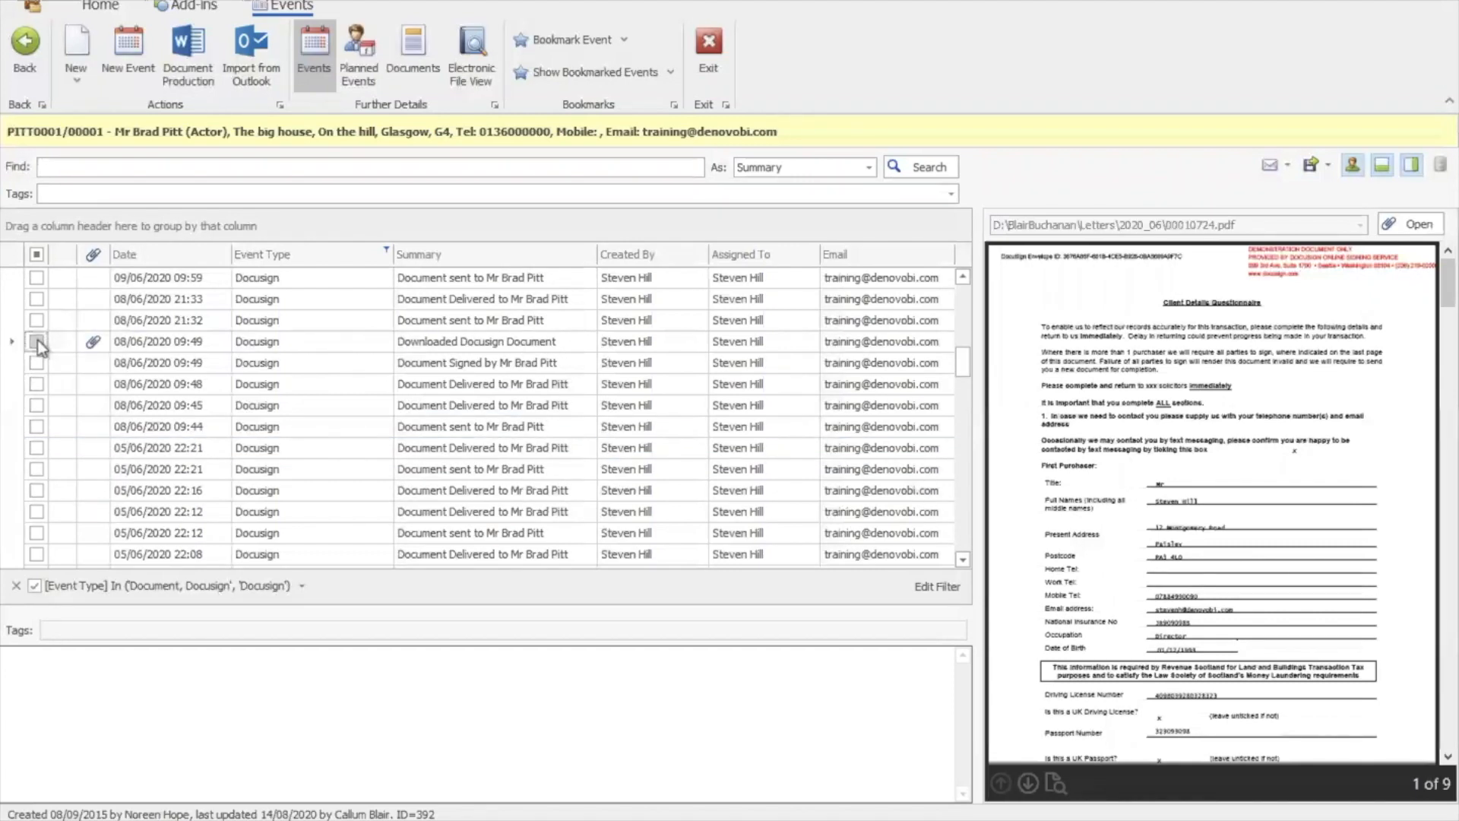
click(36, 364)
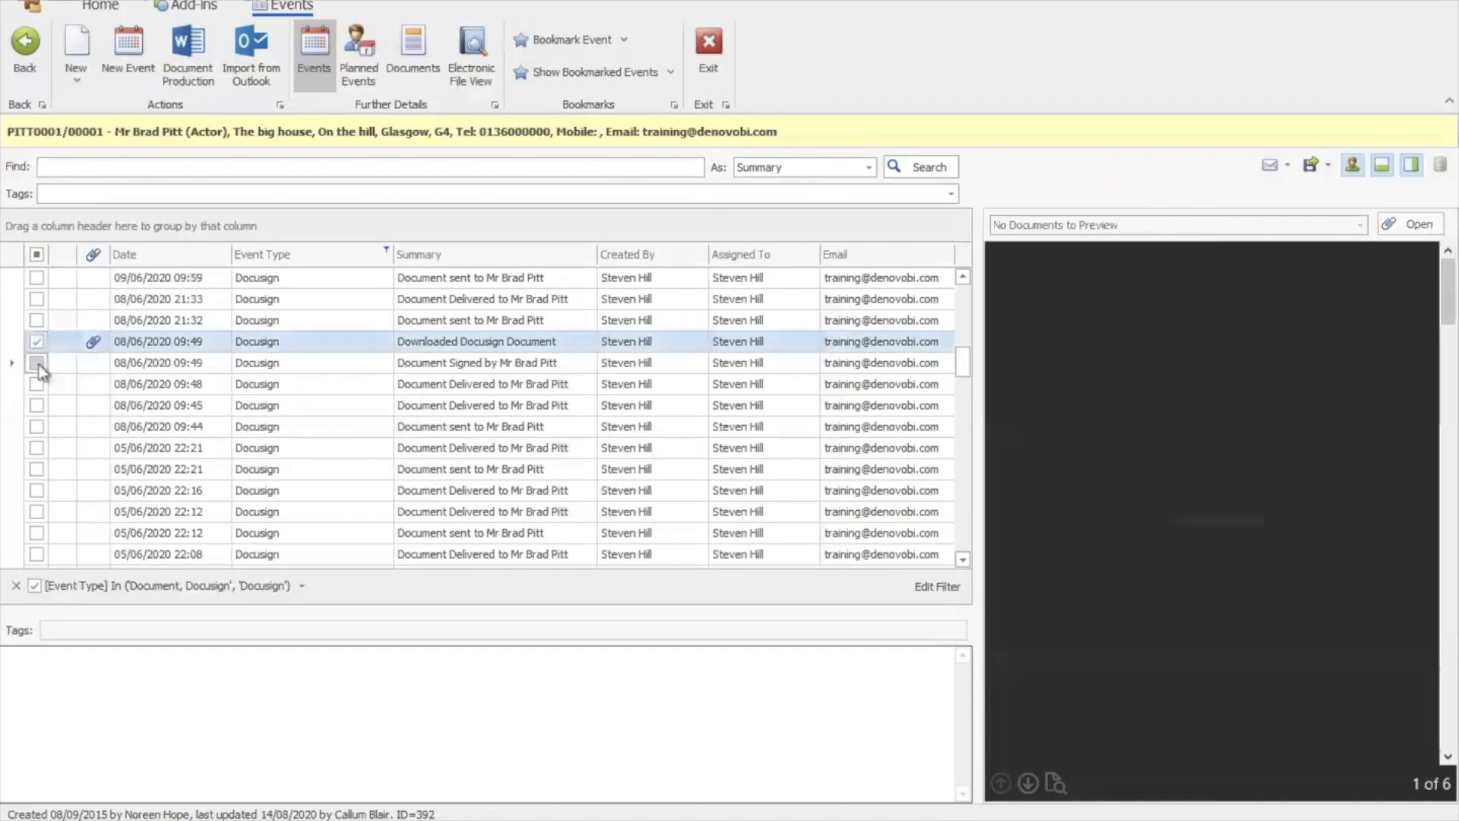
click(37, 384)
click(36, 384)
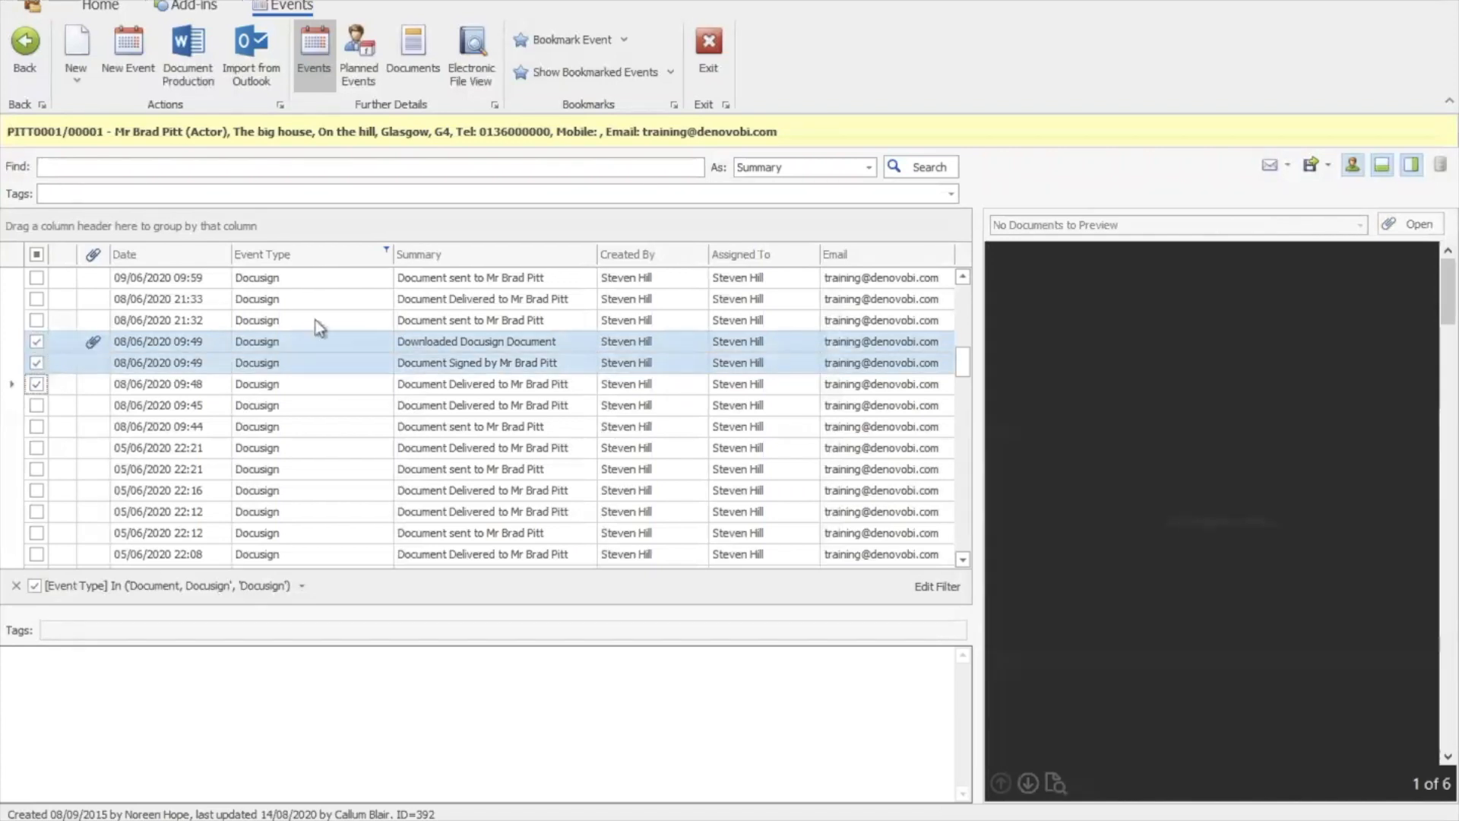
drag(964, 357, 962, 304)
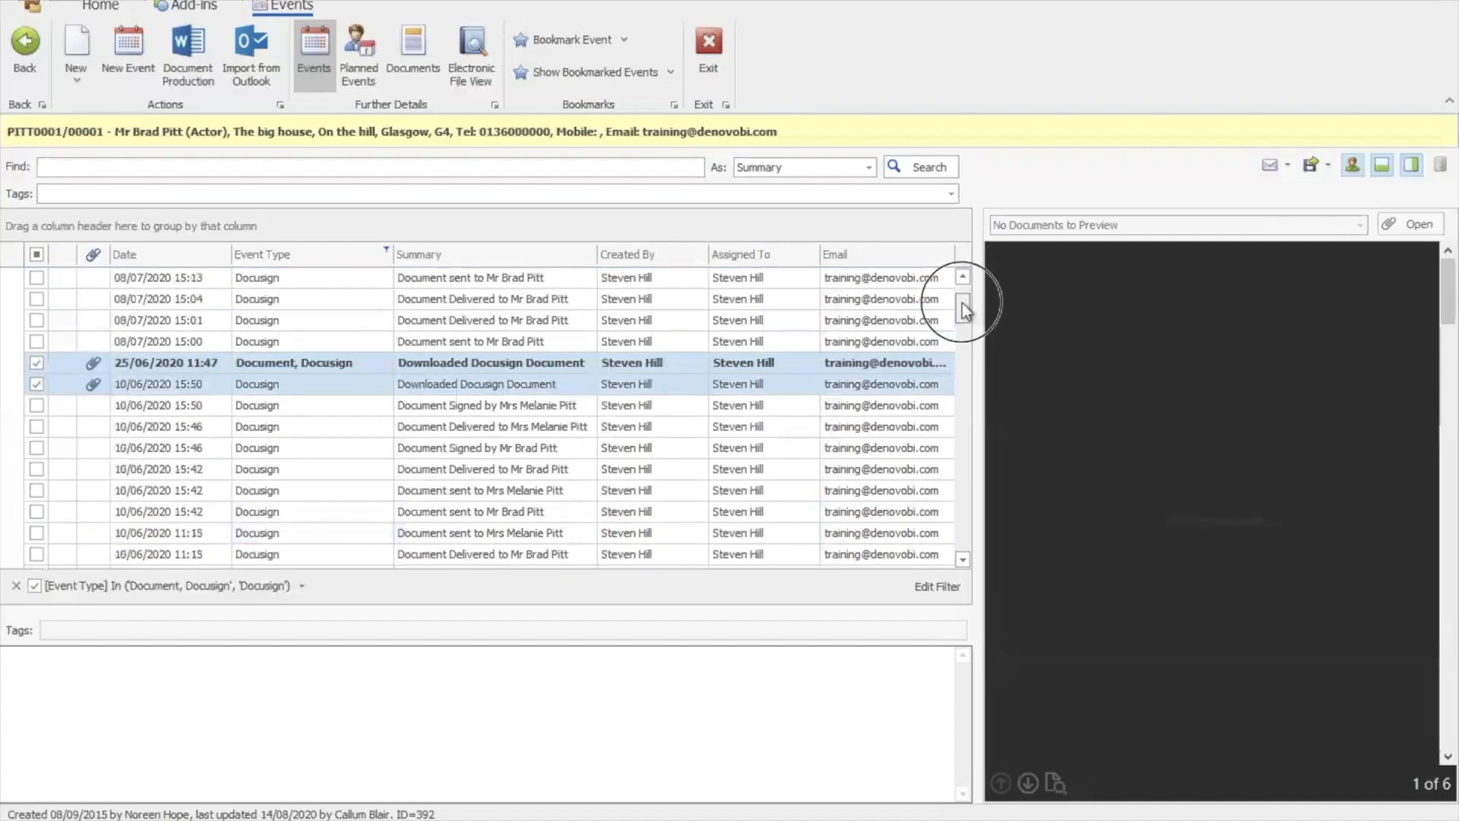
click(1313, 166)
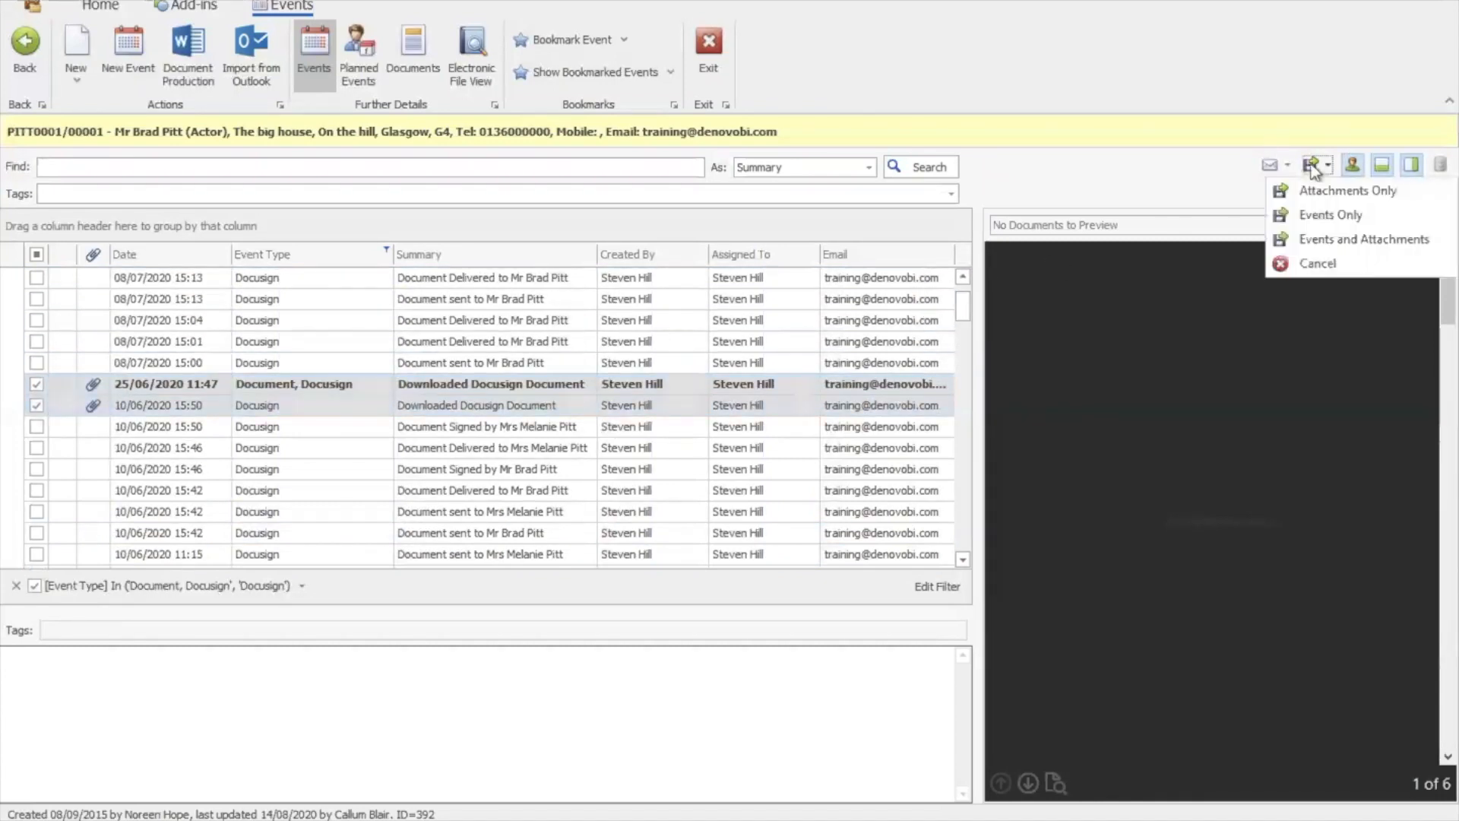
click(1351, 239)
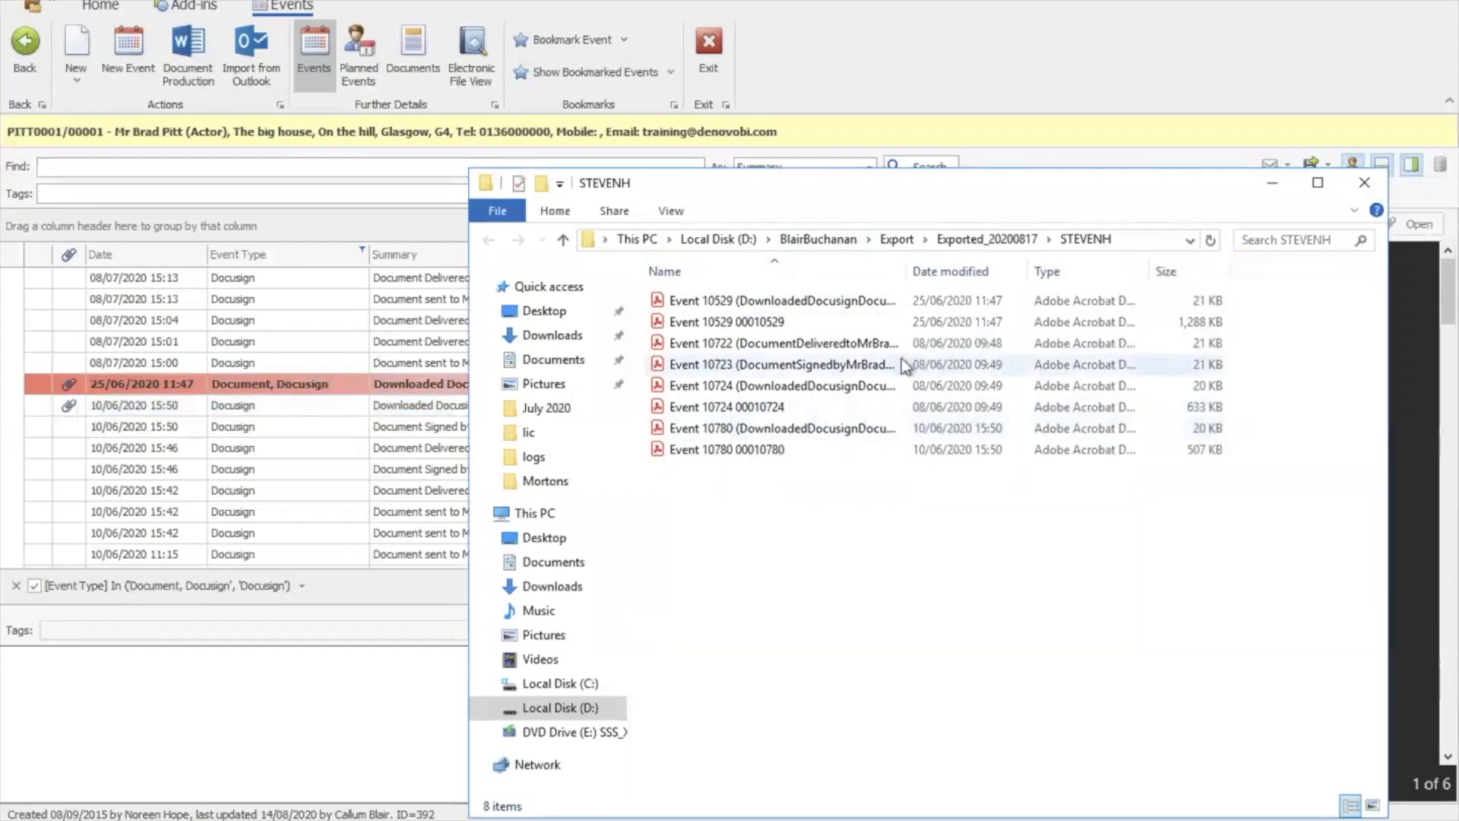
Widen the Name column to show the eight exported file names, then minimise the STEVENH folder
drag(905, 271, 952, 271)
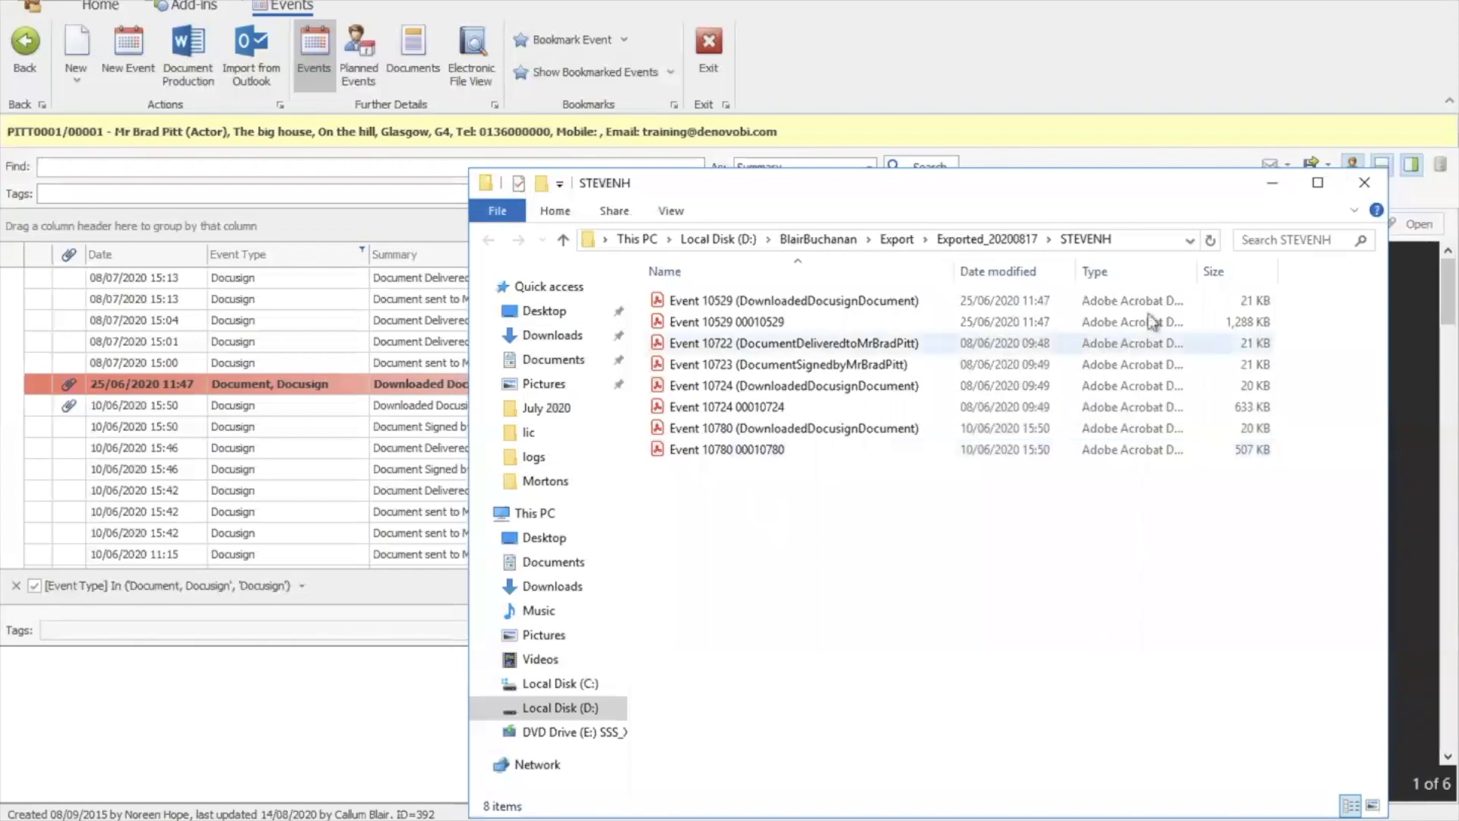
click(1273, 186)
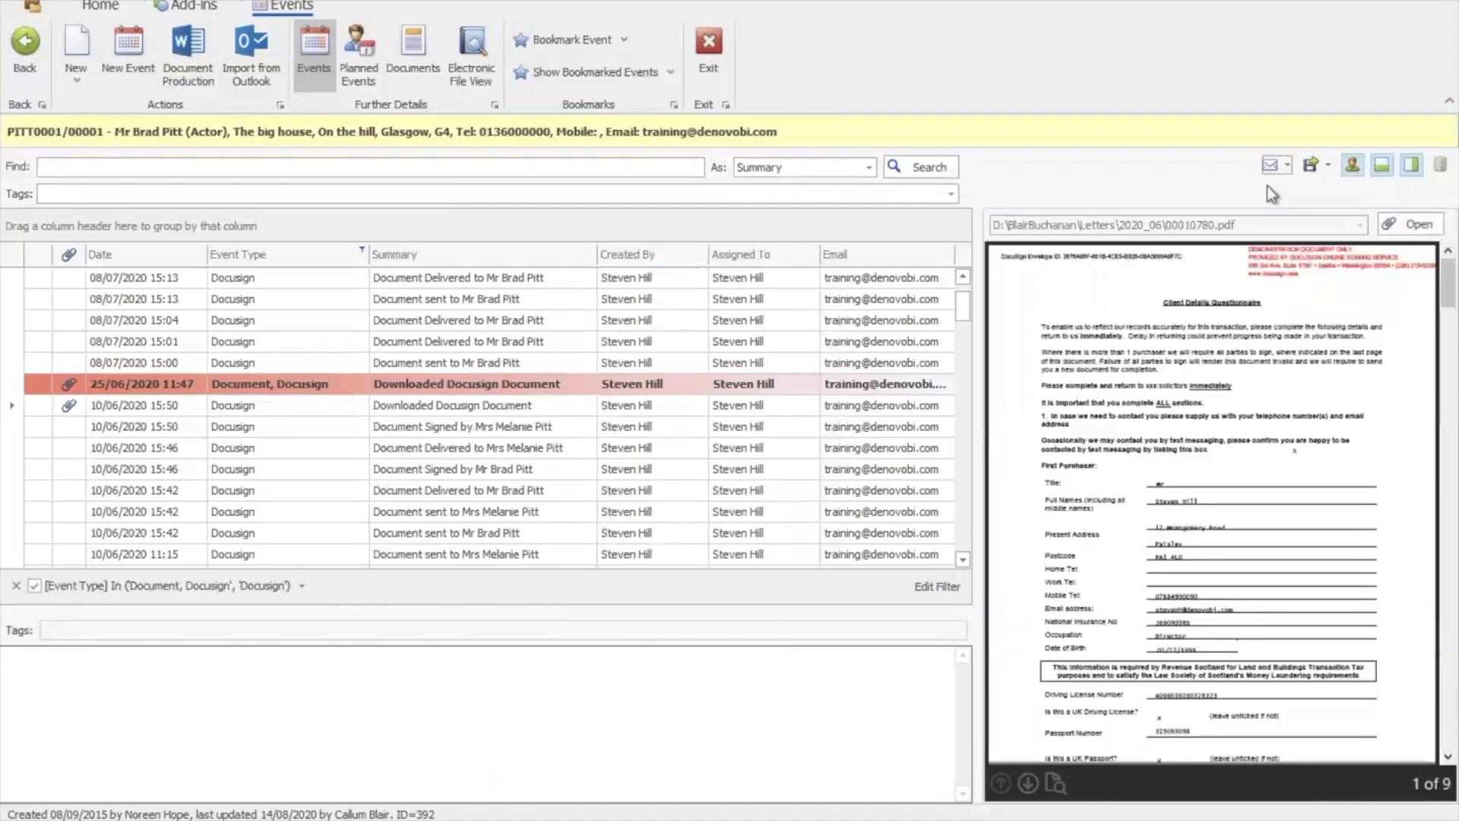
Email the attachments of the 25/06 and 10/06 Docusign events to the client contact
click(1280, 164)
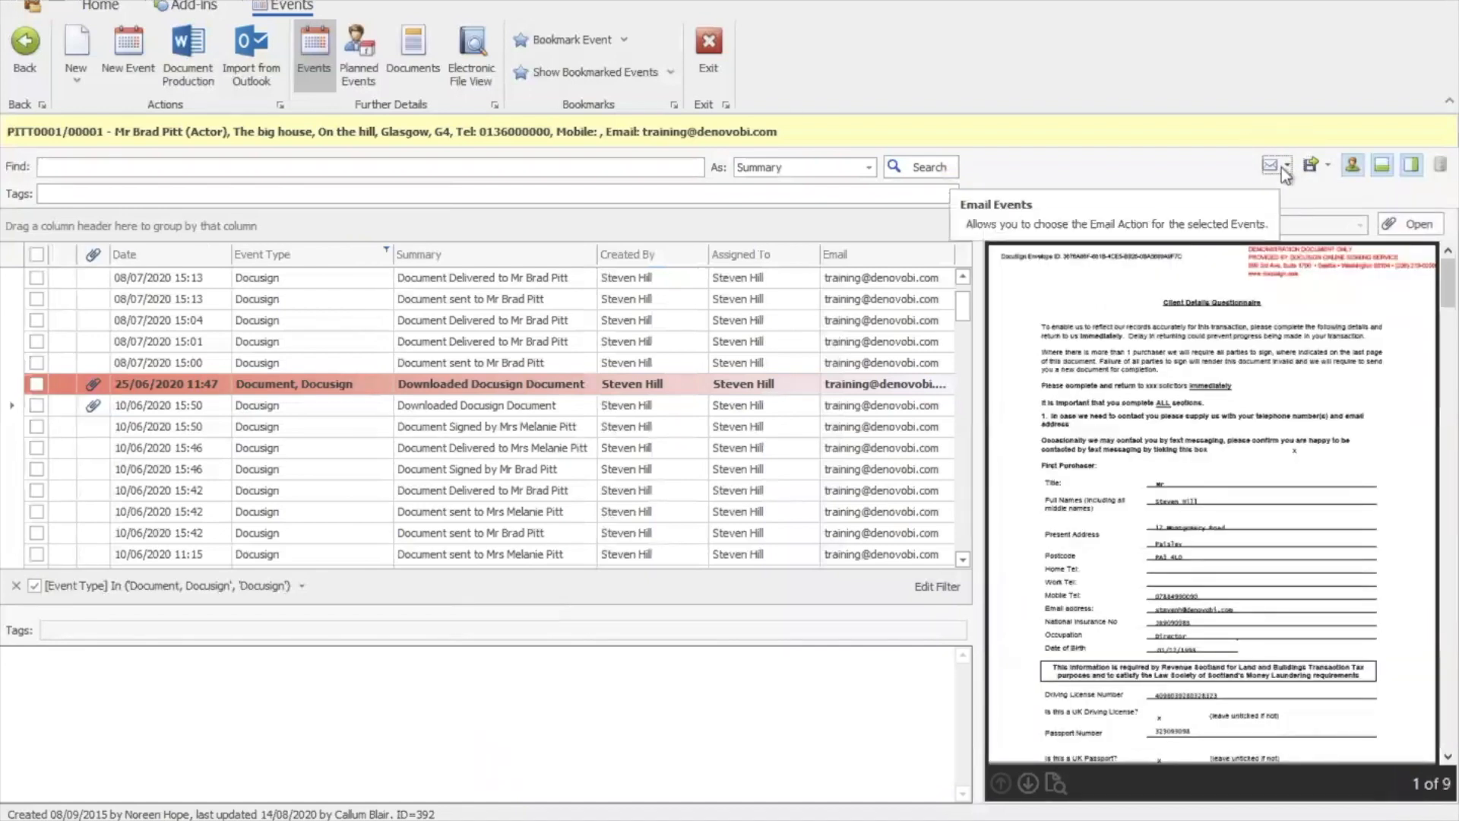
click(36, 384)
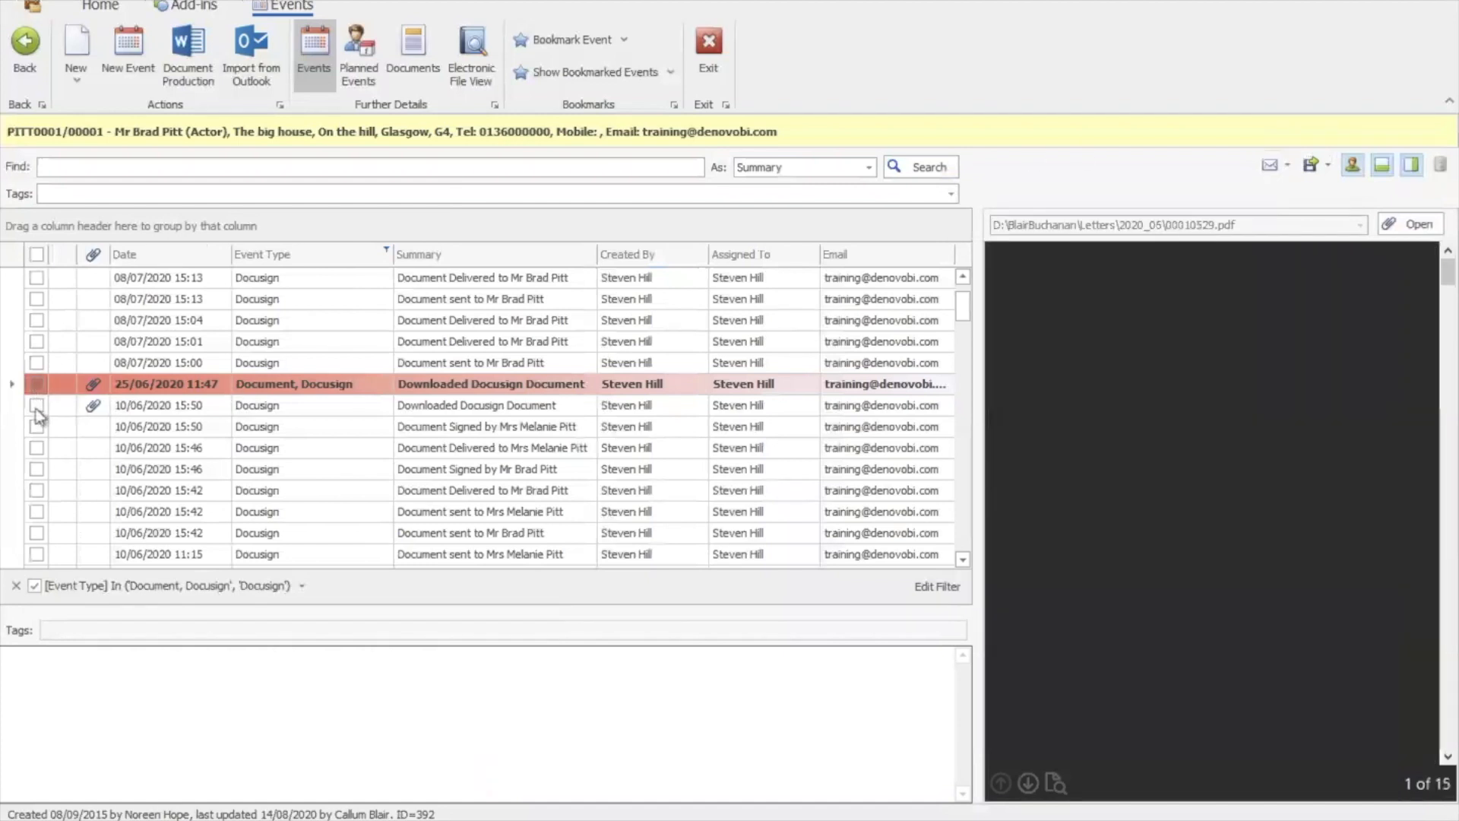
click(36, 406)
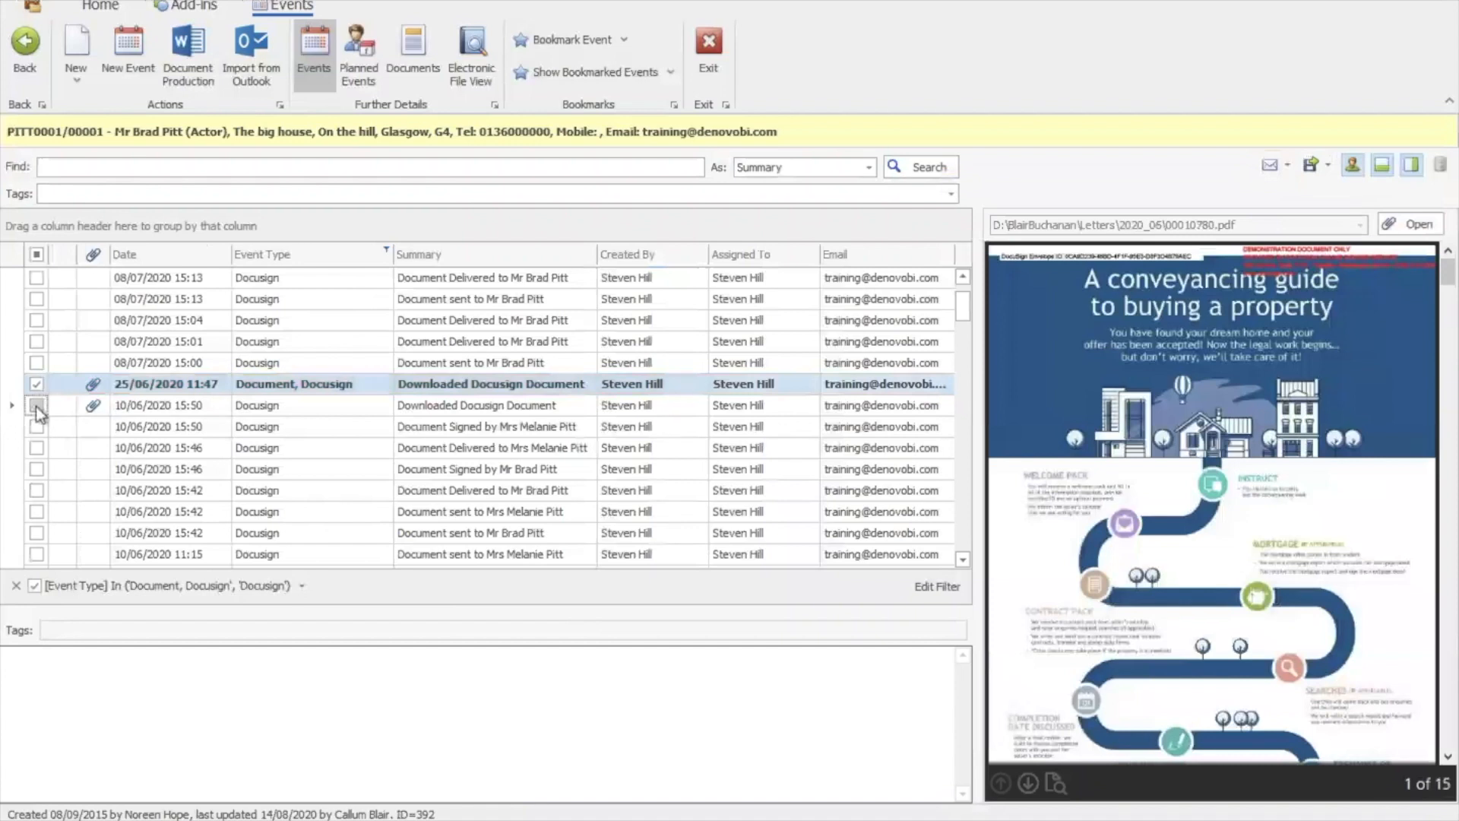
click(36, 406)
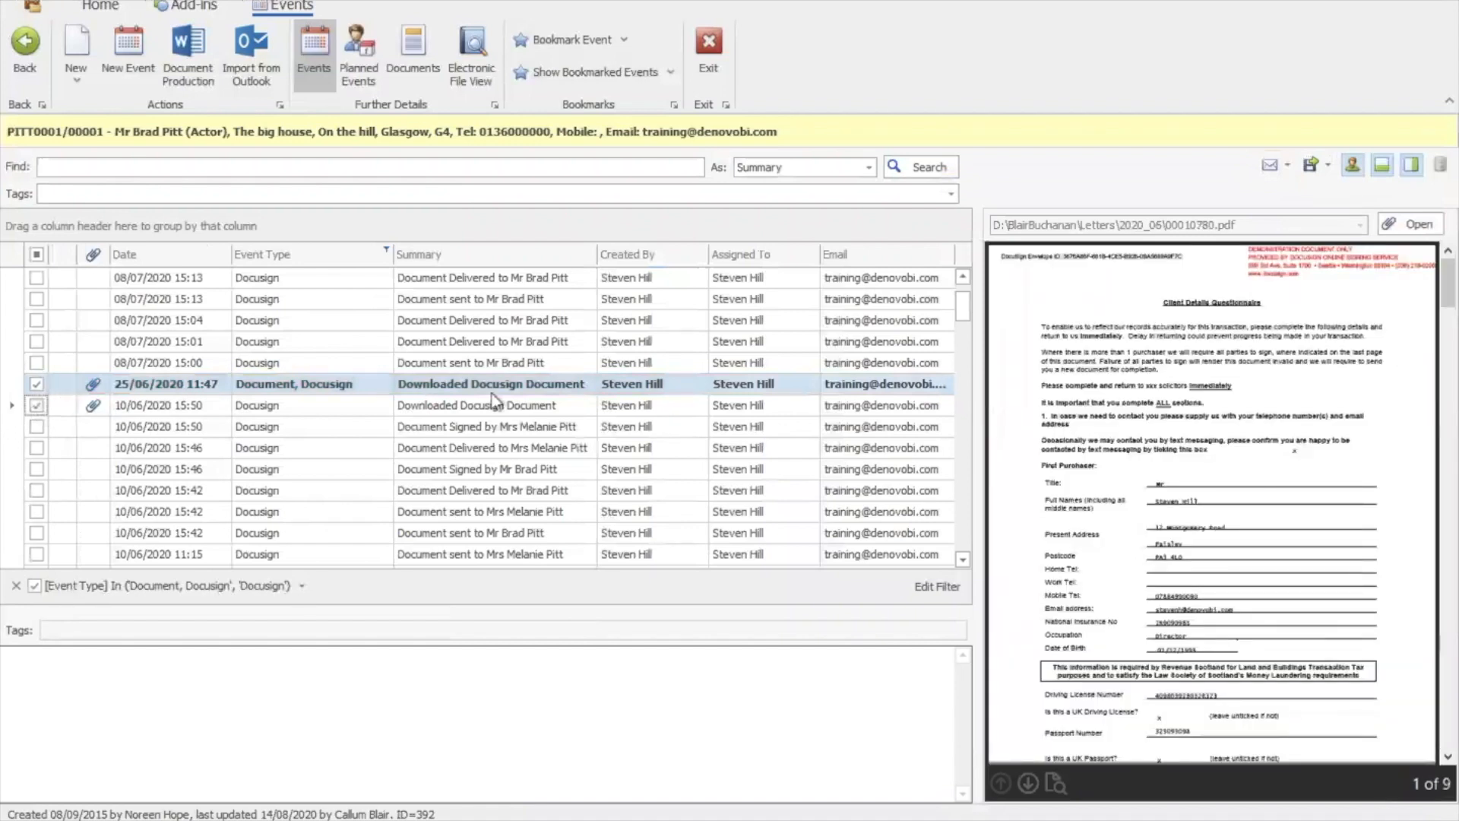
click(1282, 169)
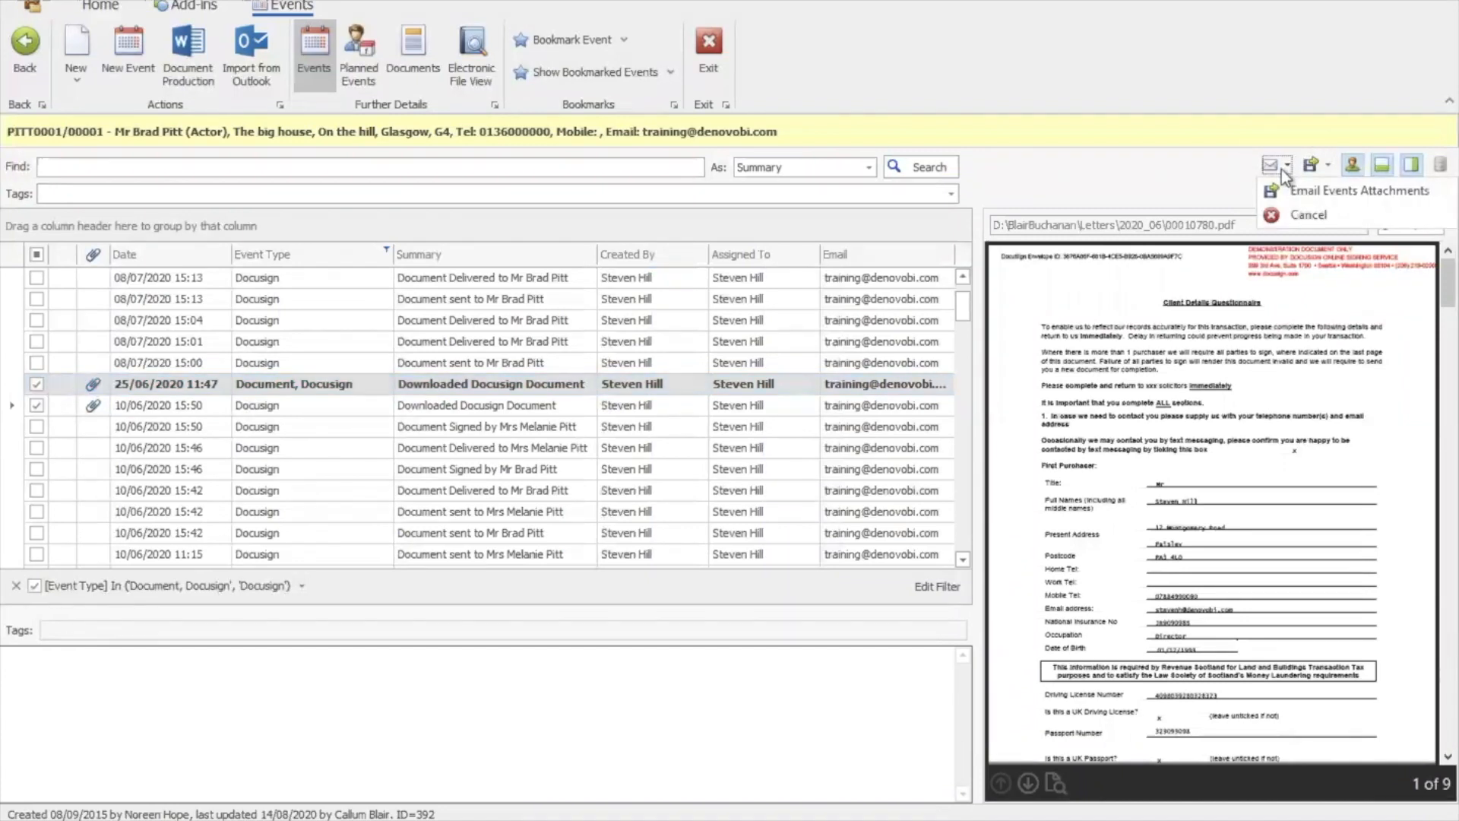
click(1290, 192)
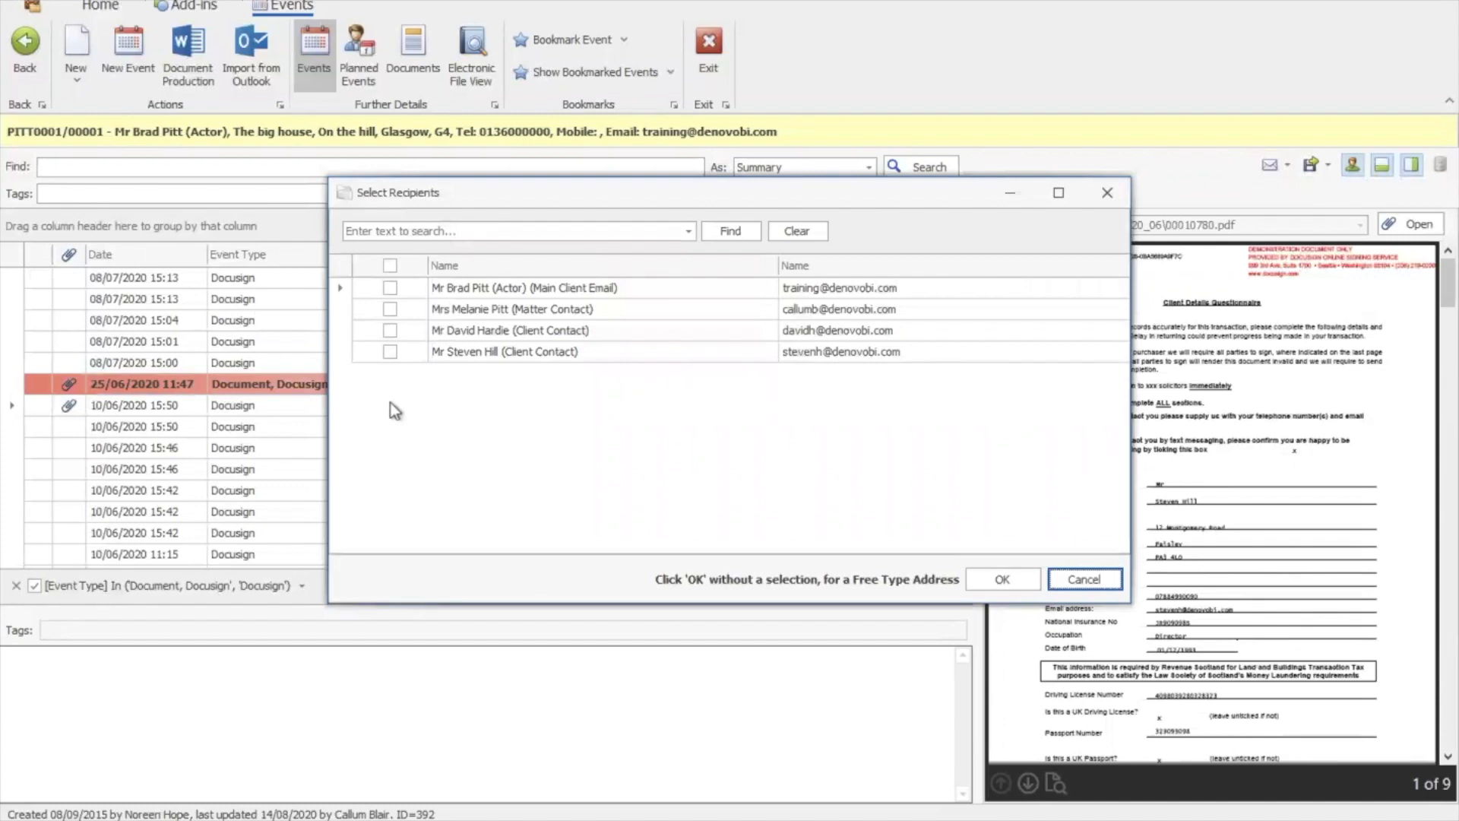
click(391, 352)
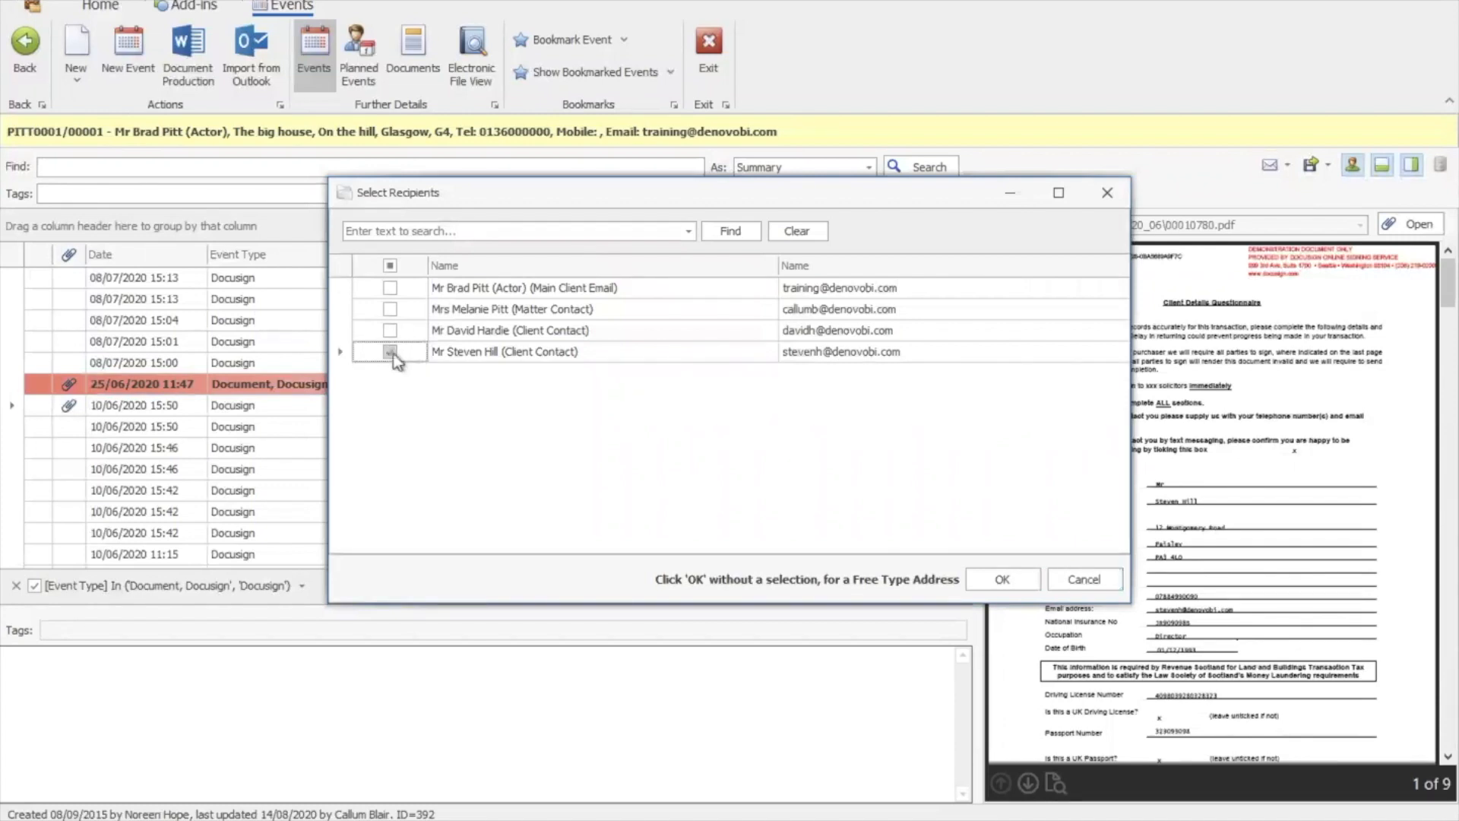
click(997, 581)
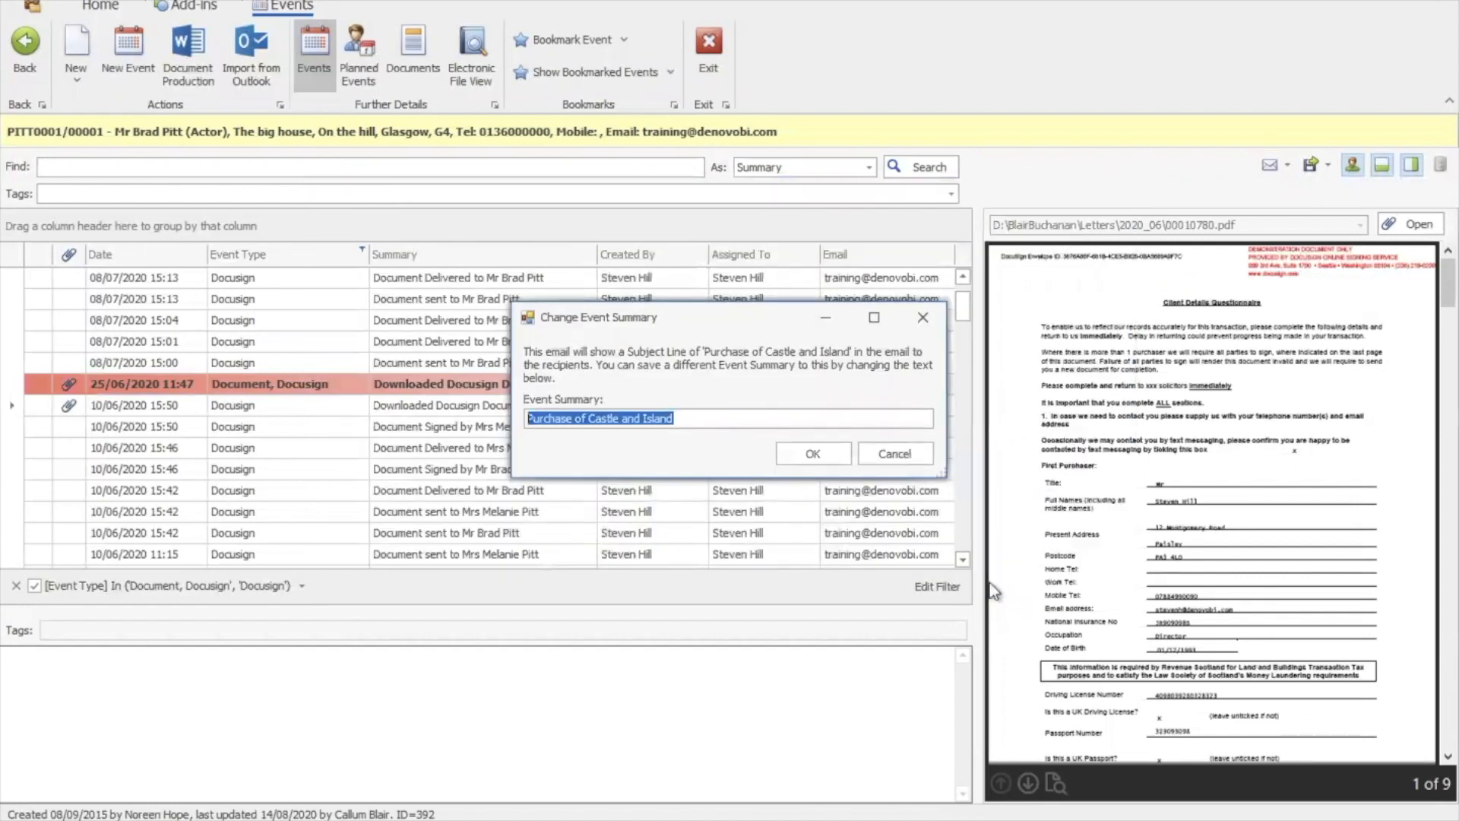
Set the event summary to 'Email to client' and bring the drafted Outlook email forward
text(Email to client)
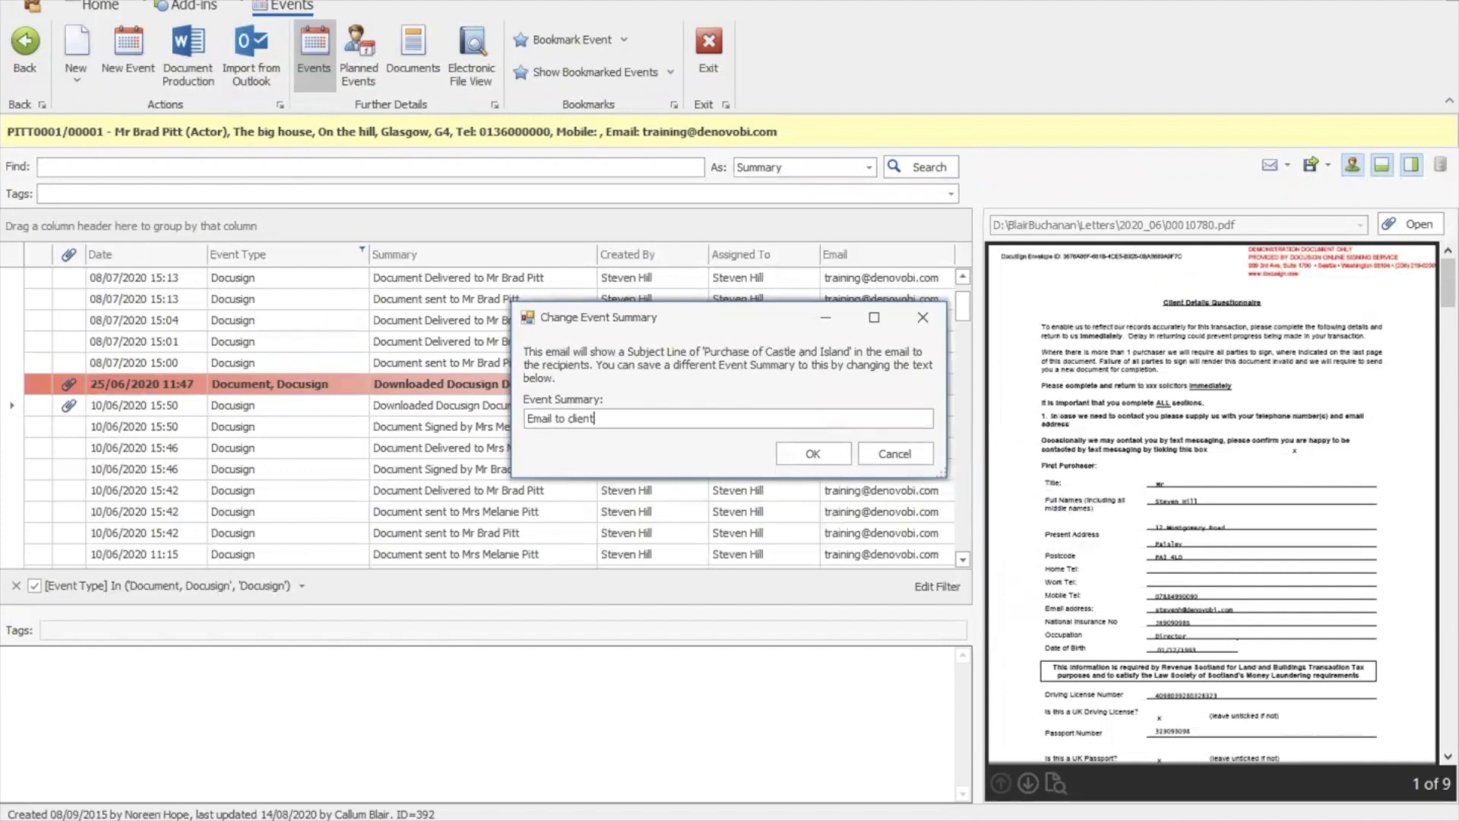
click(810, 454)
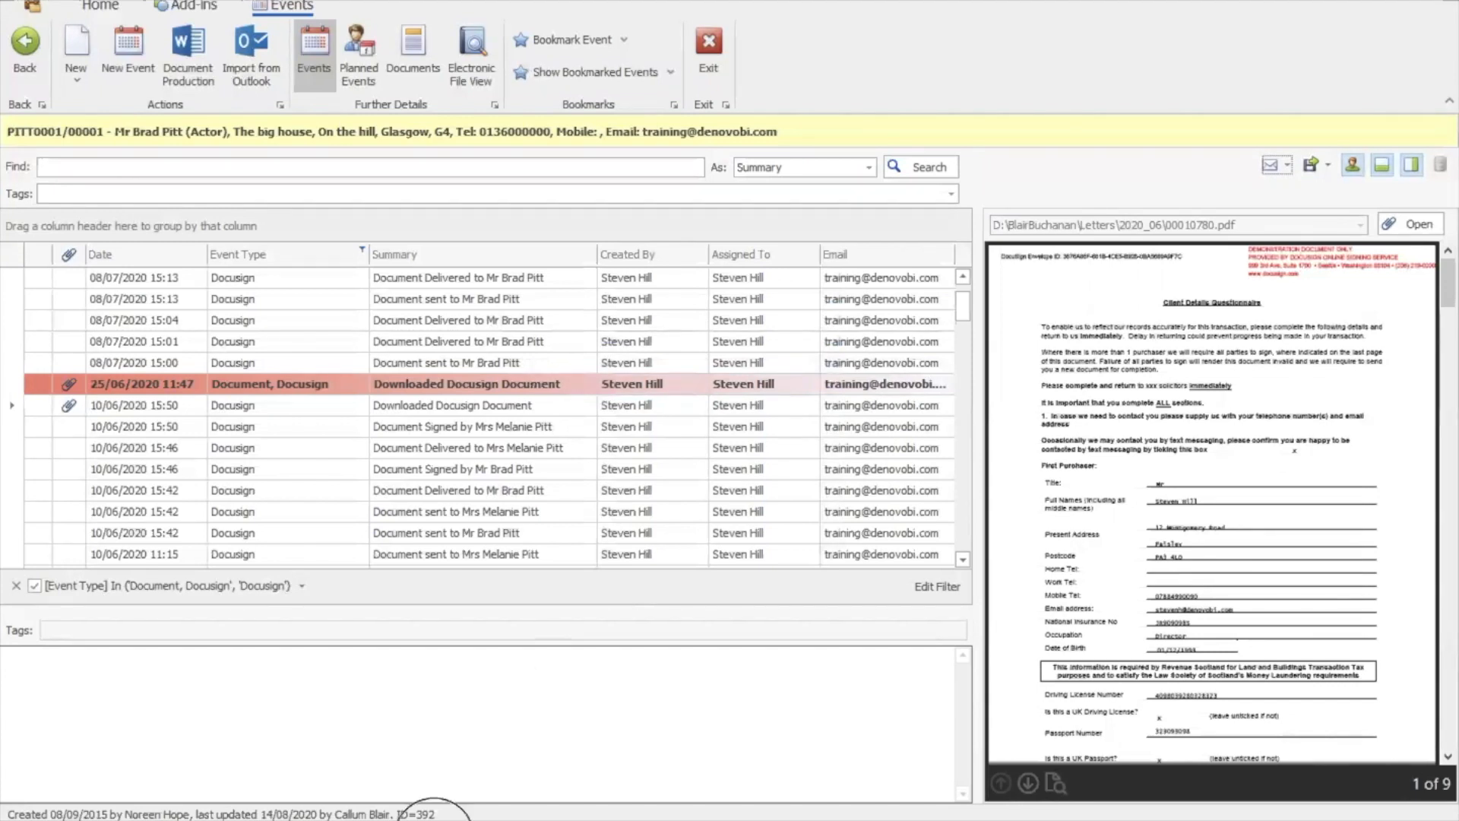
mouse_move(434, 814)
click(498, 747)
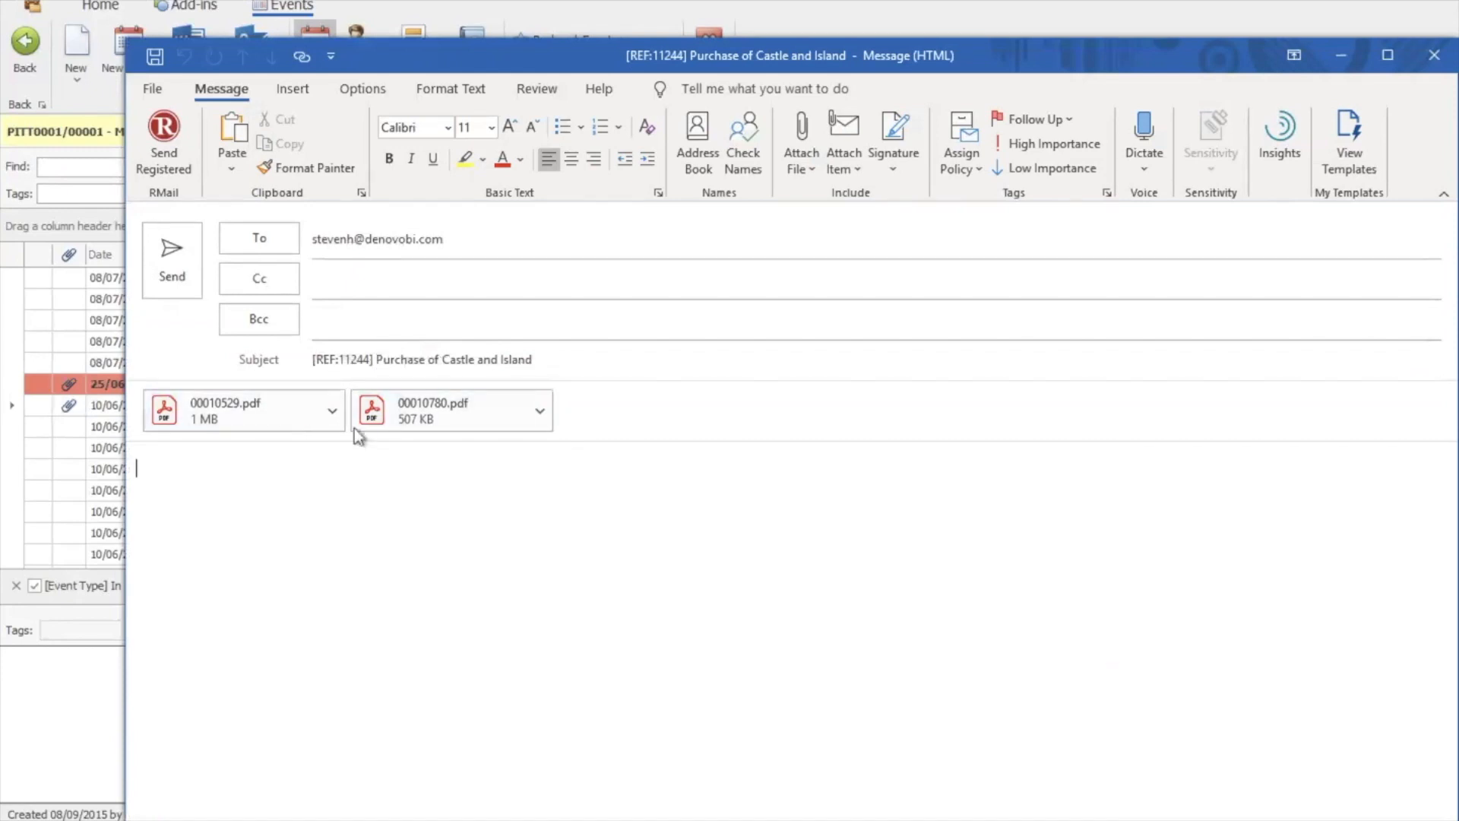
Send the Purchase of Castle and Island email with 00010529.pdf and 00010780.pdf attached
click(190, 277)
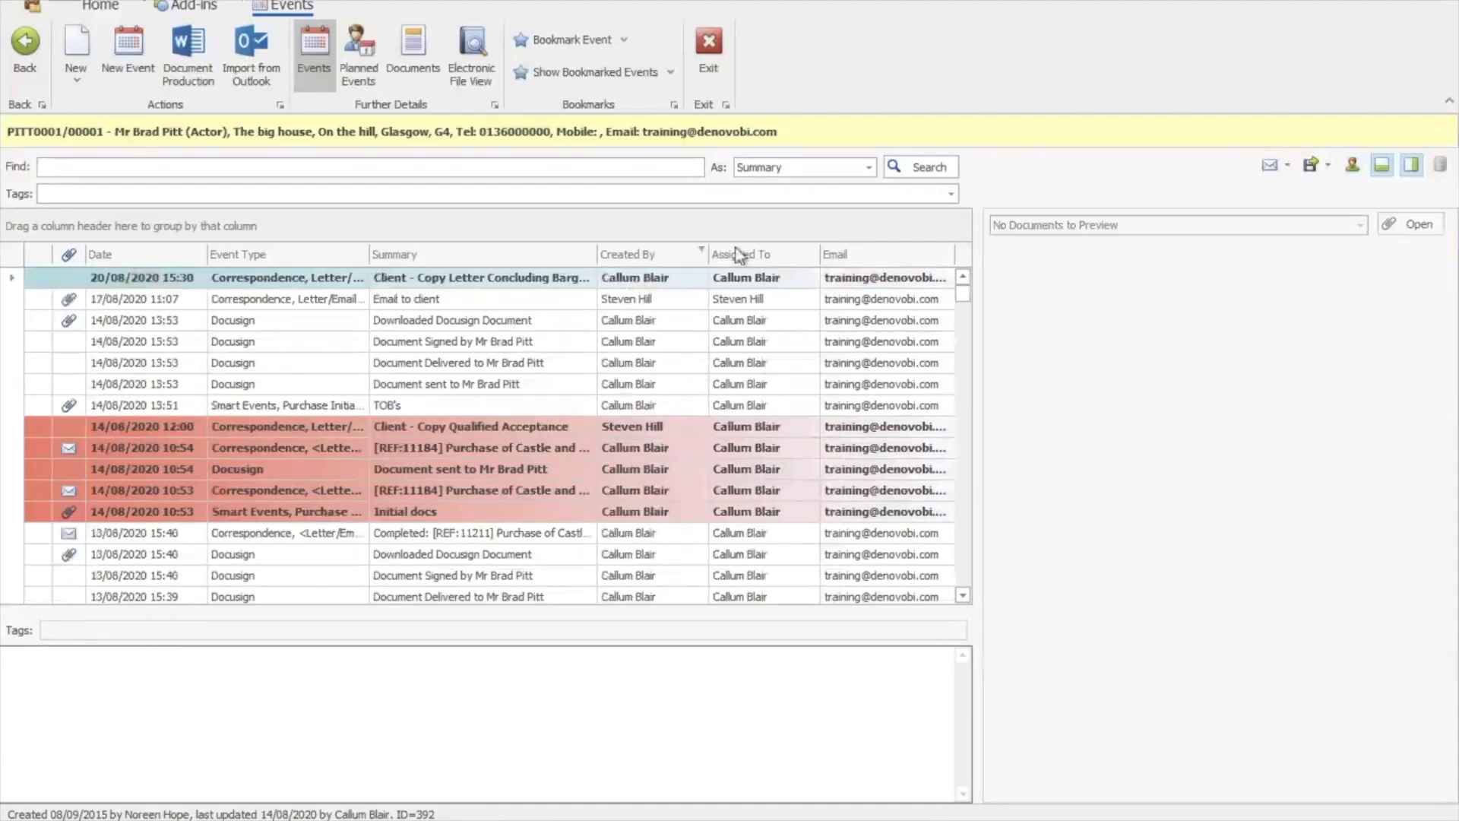
Check the Email to client event's two attached PDFs, then switch to the matter's Planned Events
click(478, 304)
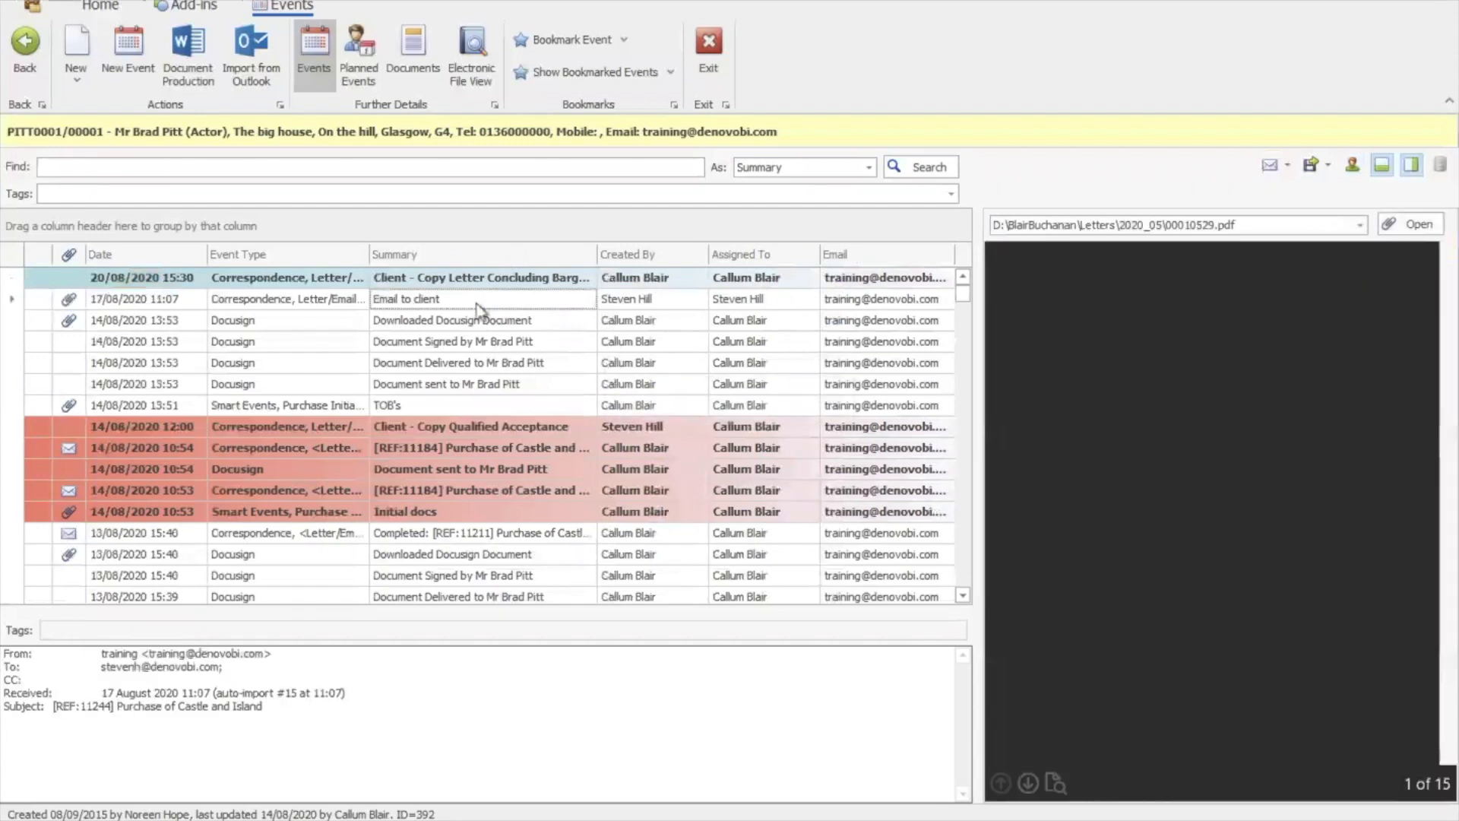
click(1360, 225)
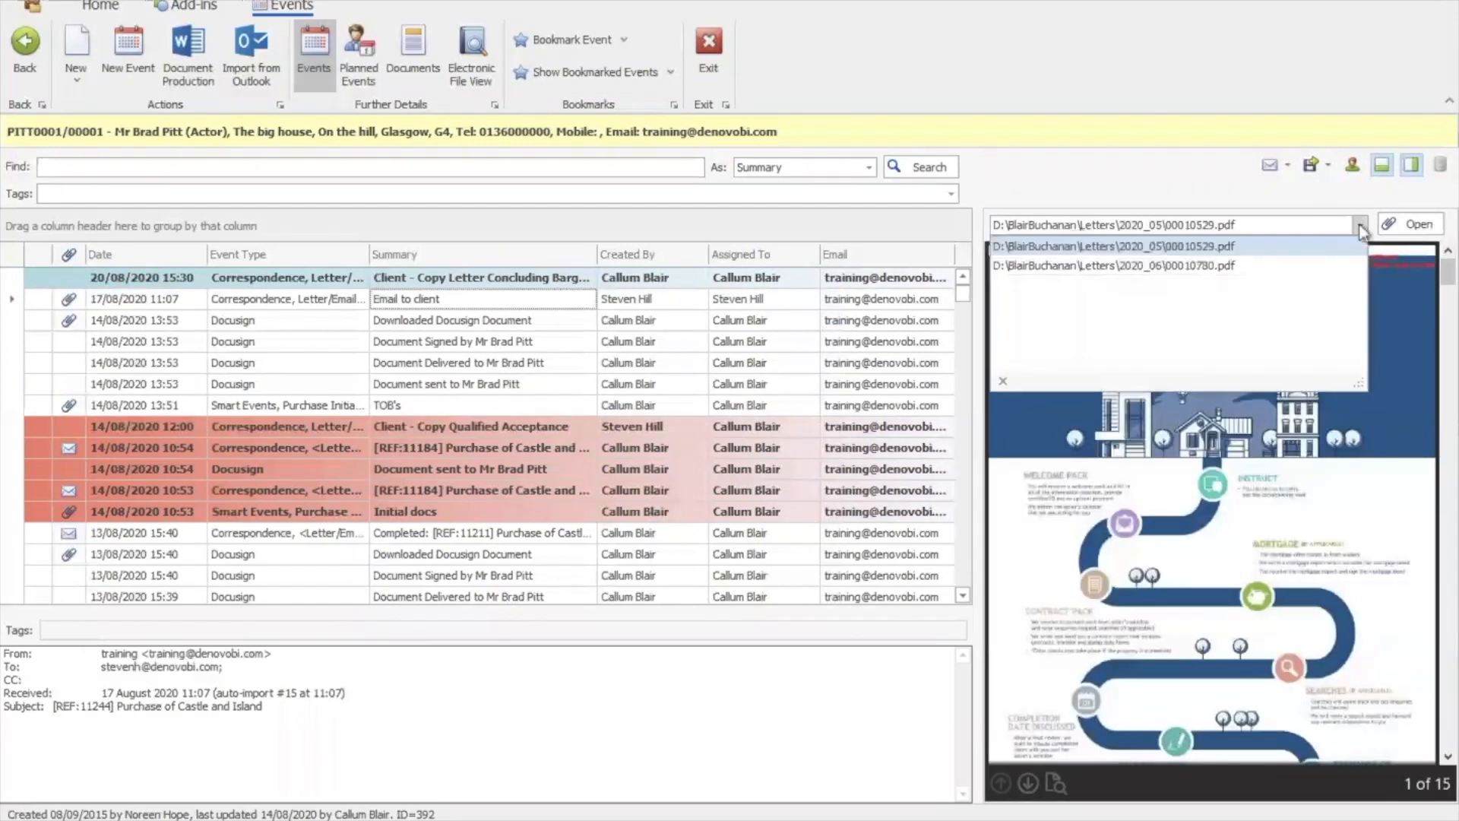
click(1347, 240)
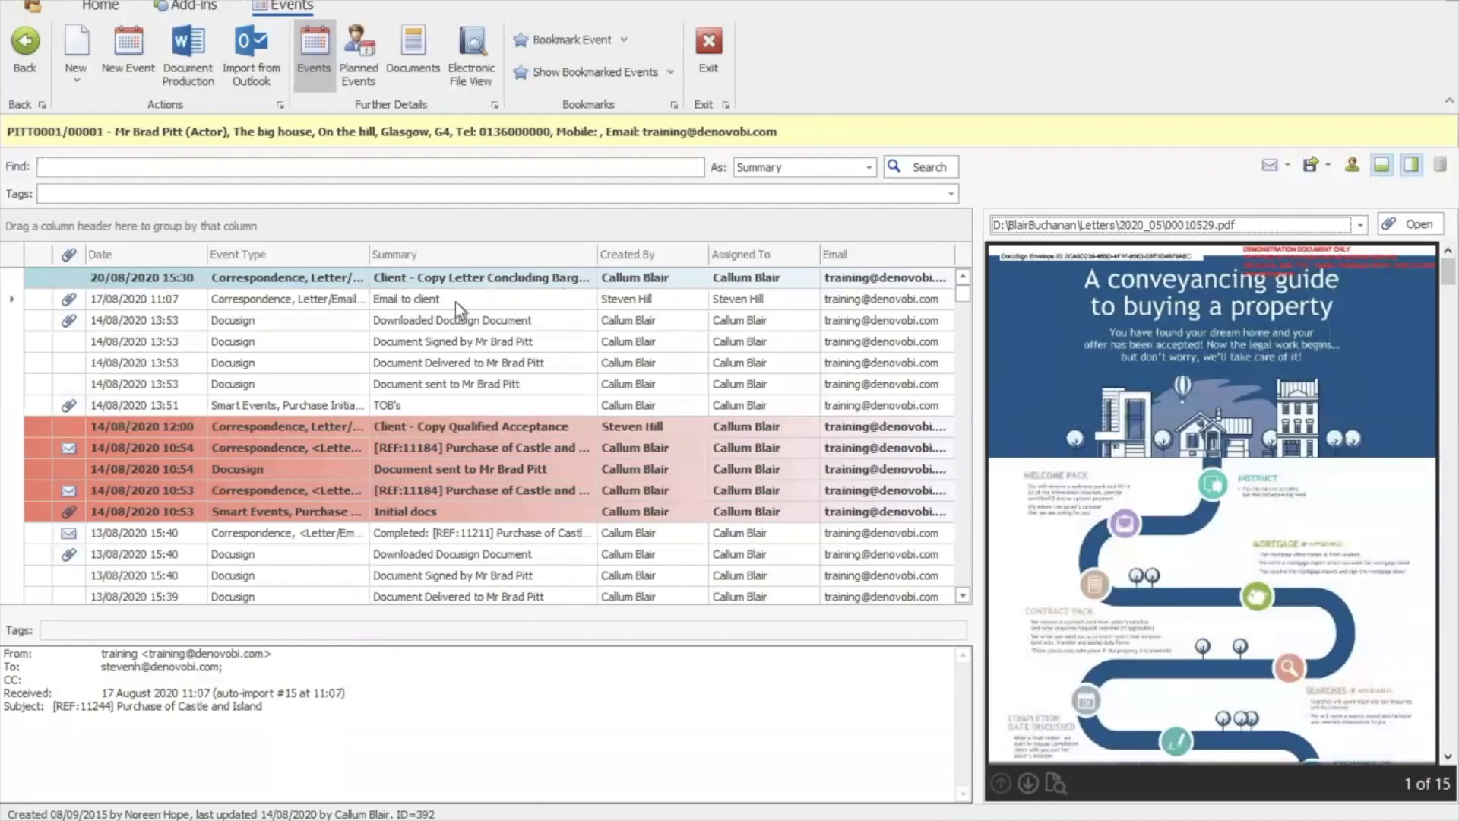
click(368, 65)
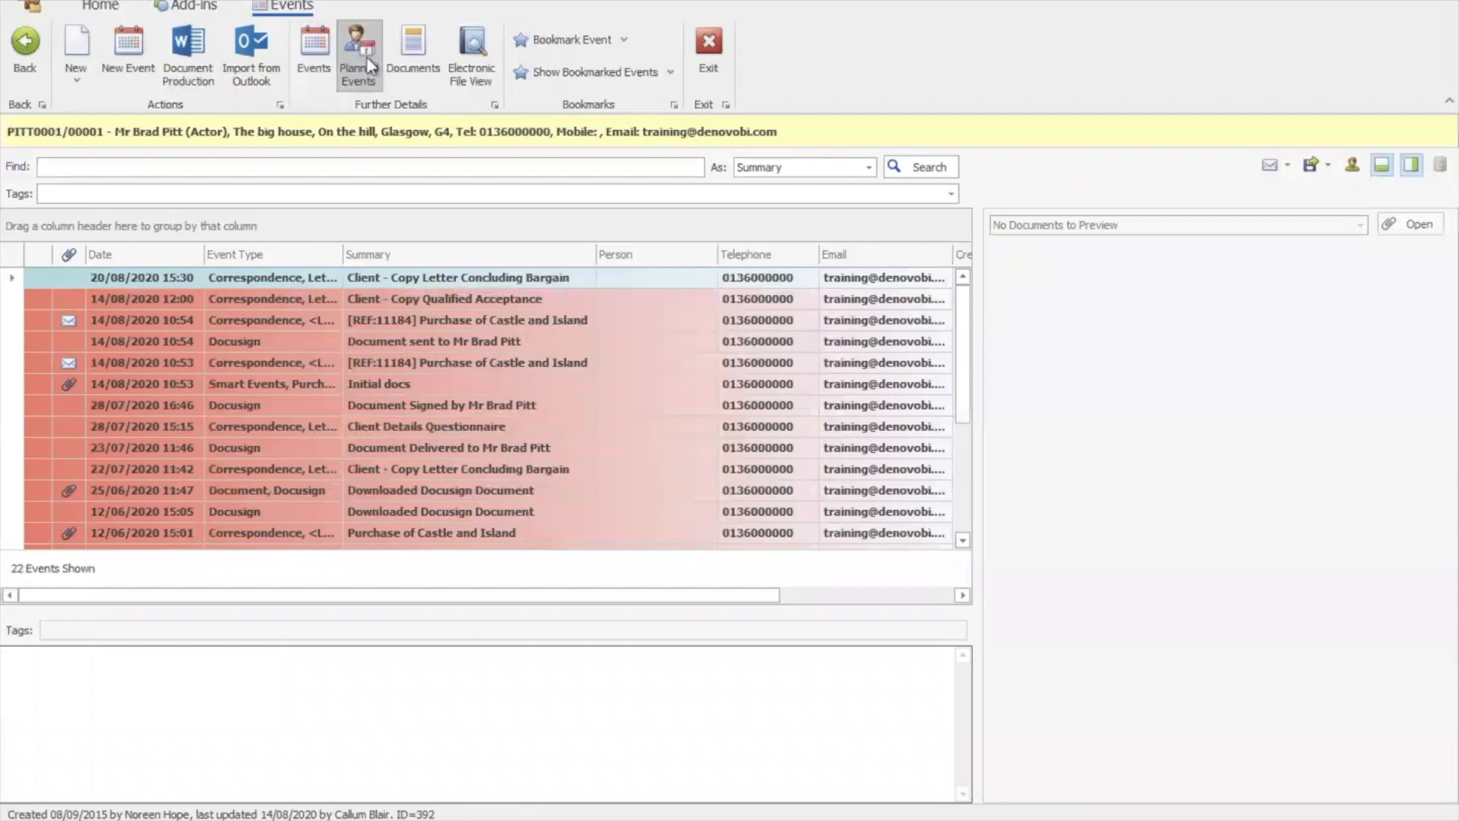
Show the matter's Documents list, preview the first 'Email to client' PDF, and open the type filter
click(414, 64)
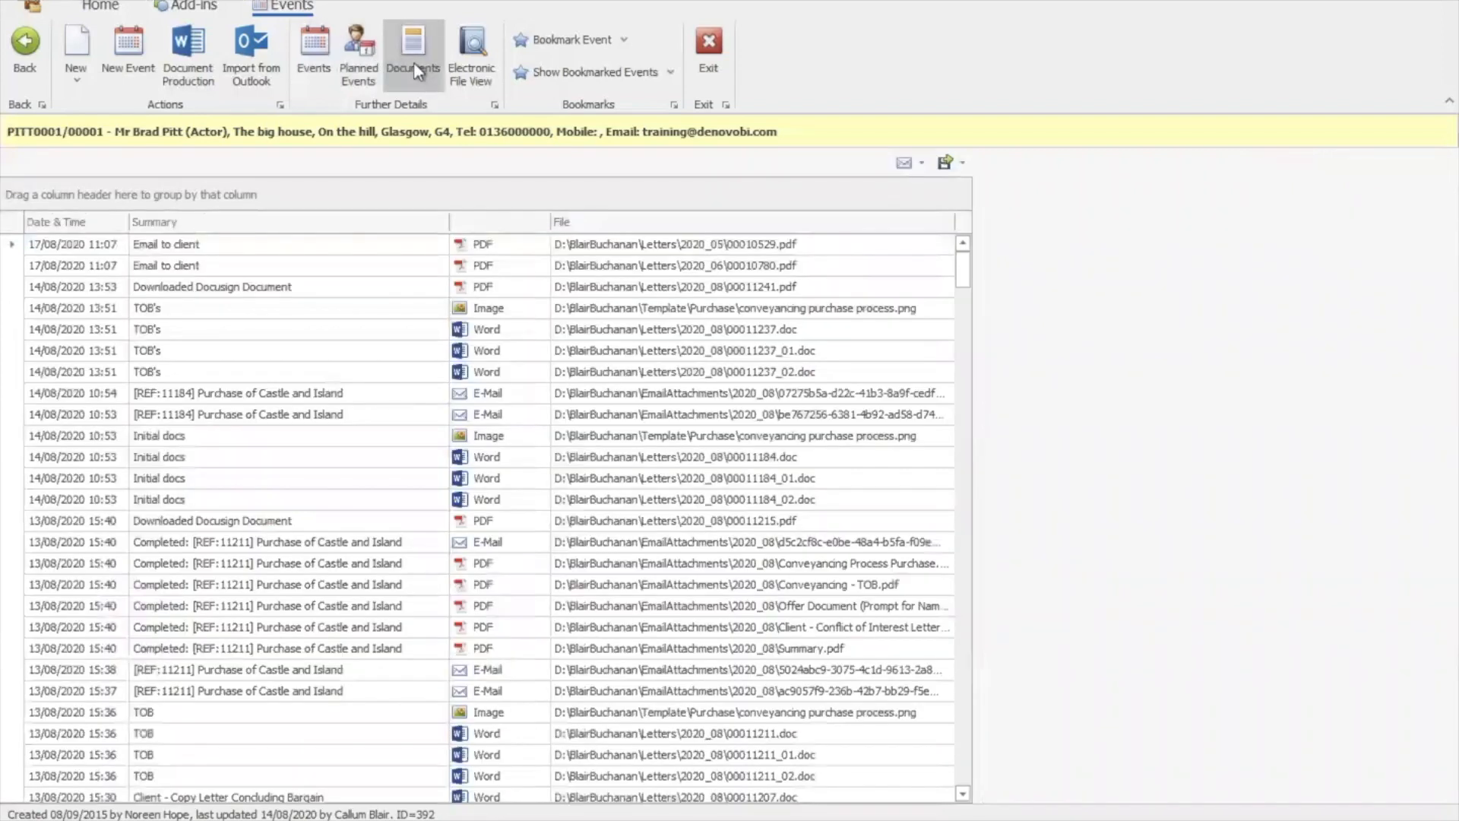
click(965, 275)
mouse_move(964, 275)
mouse_down()
mouse_move(961, 329)
mouse_move(965, 258)
mouse_up()
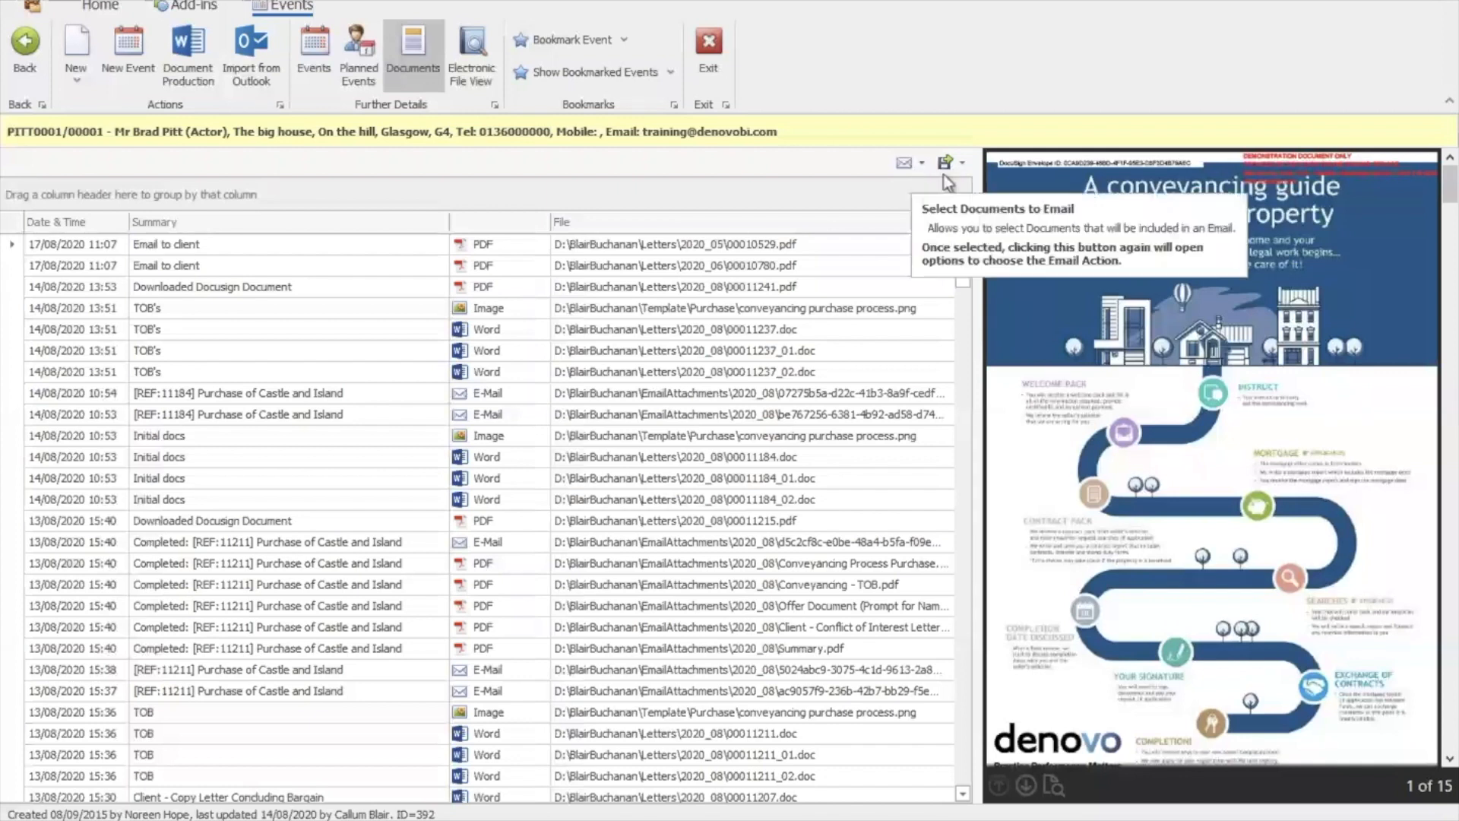
click(541, 216)
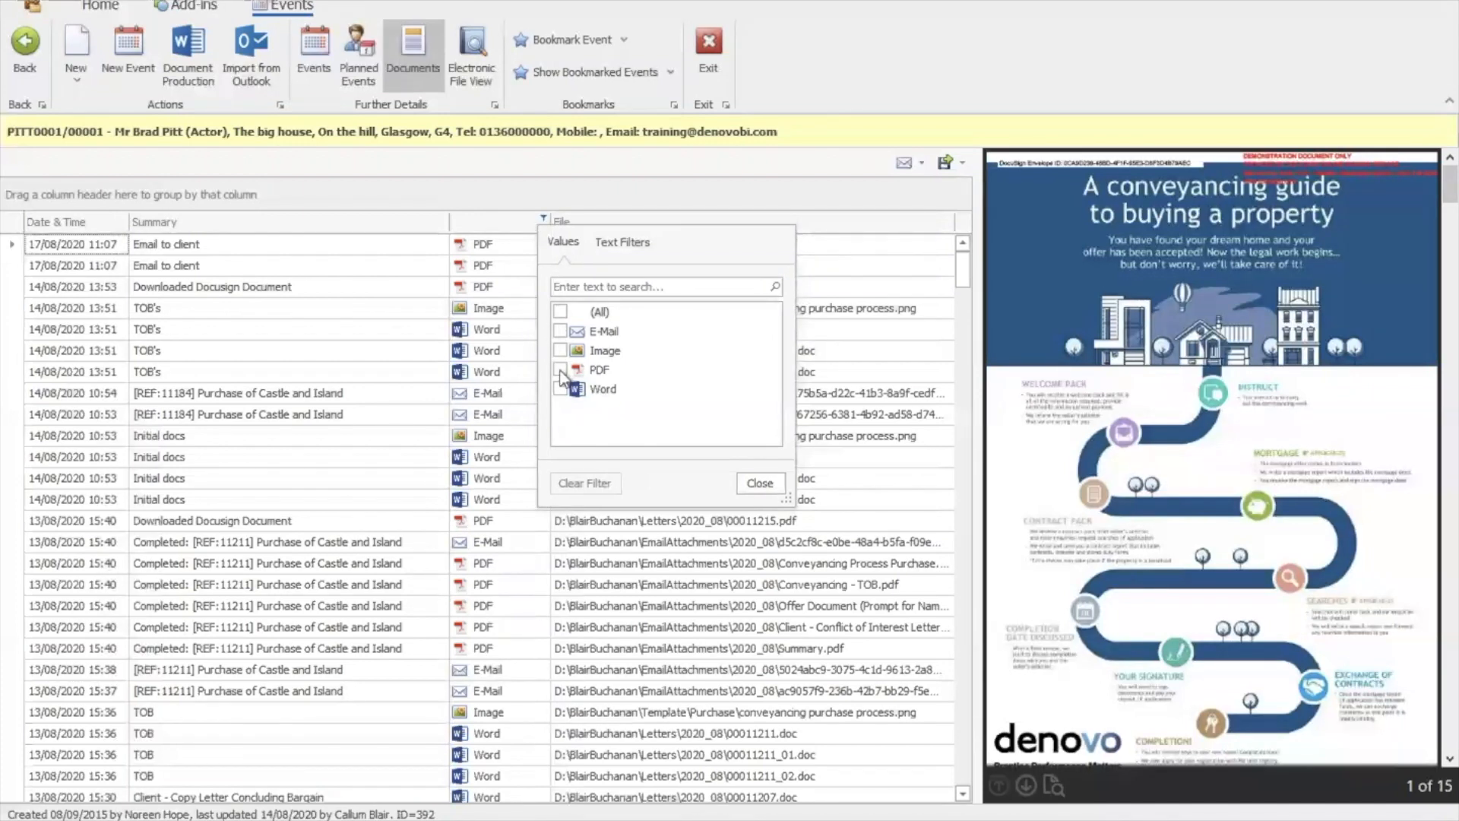
Filter the documents to PDFs only and review the Offer Document and the filtered list
click(560, 370)
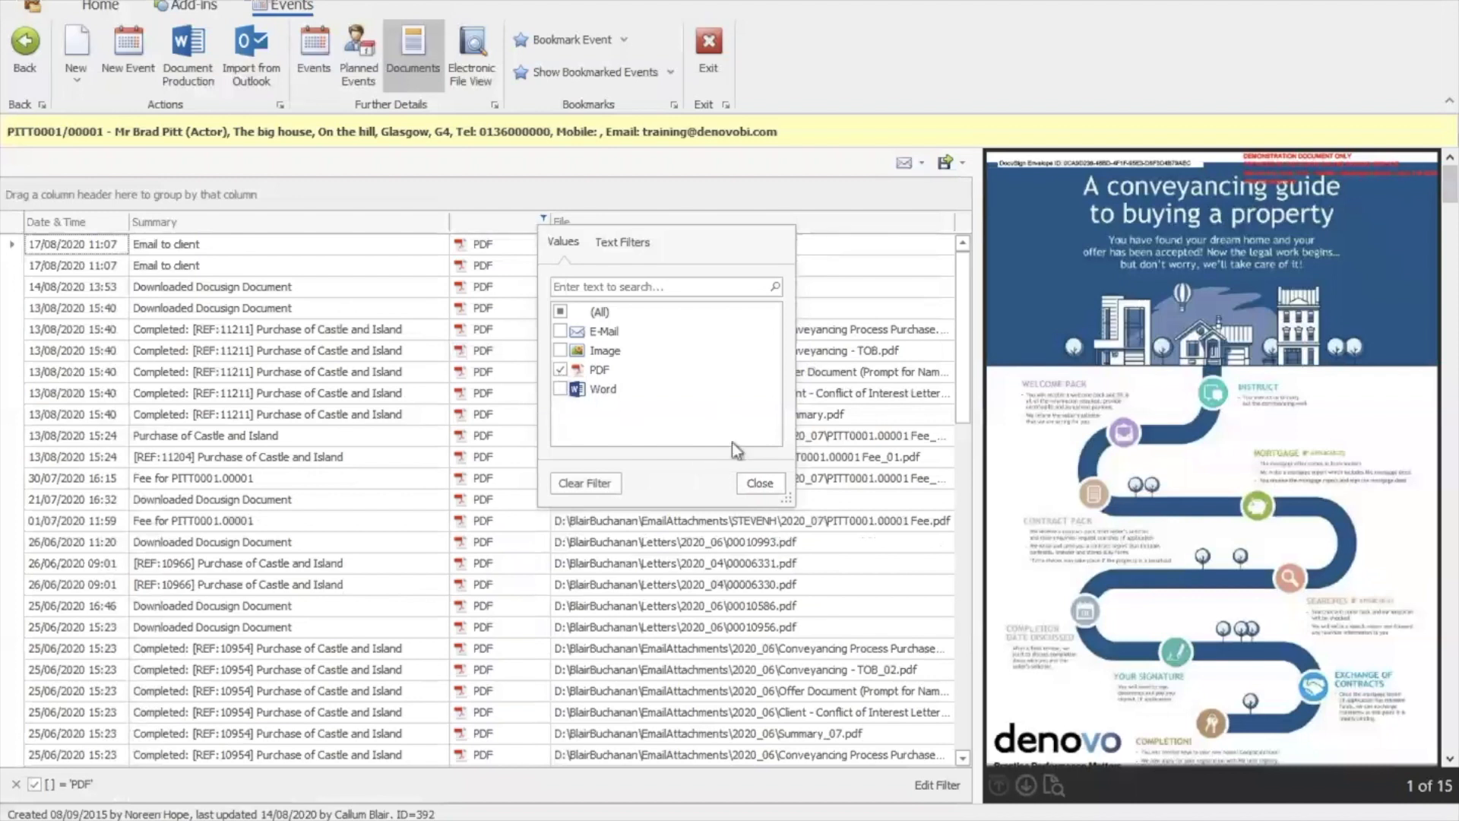
click(760, 490)
drag(967, 385, 967, 417)
click(895, 312)
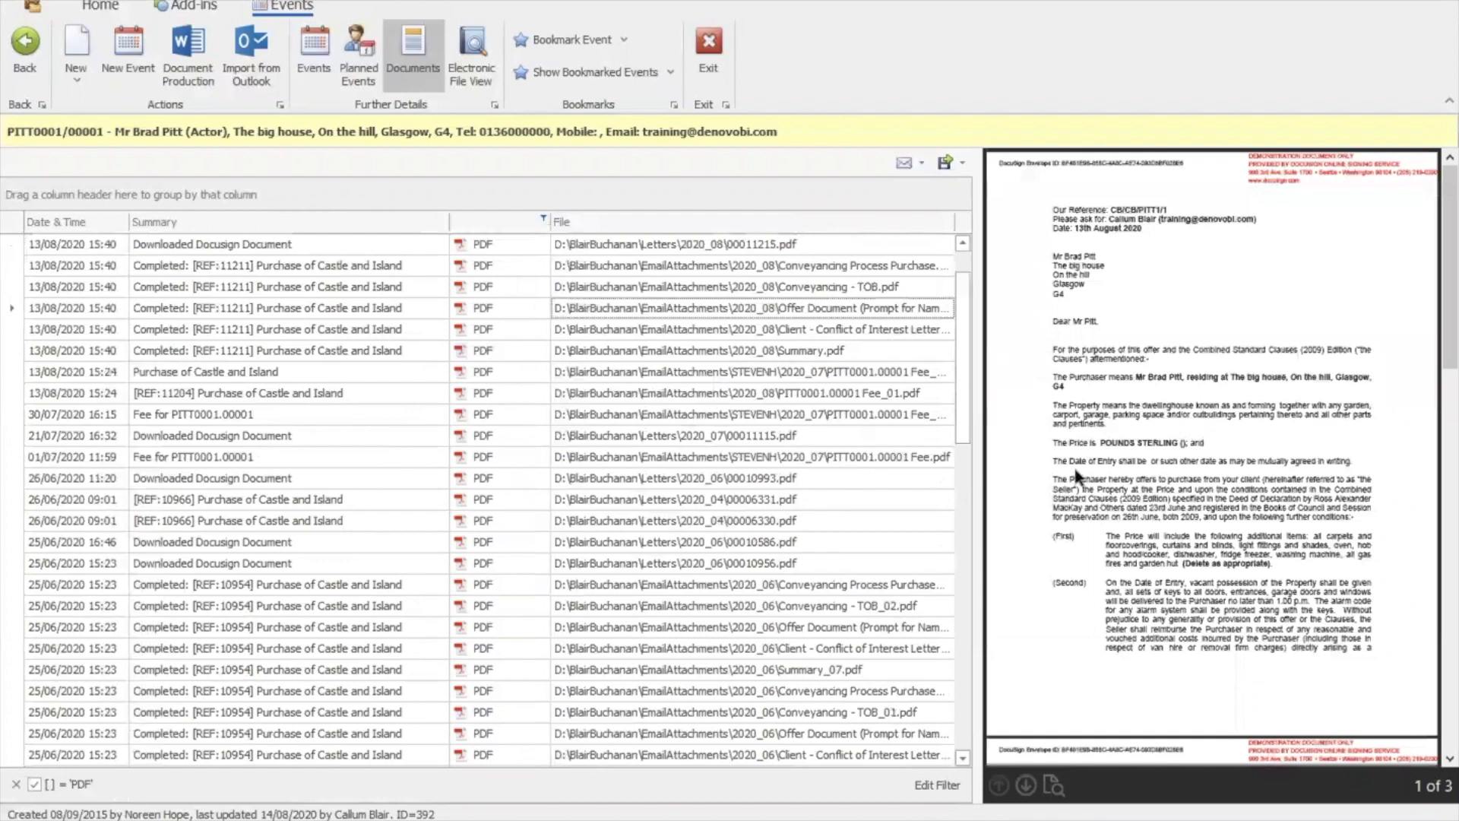
click(1453, 677)
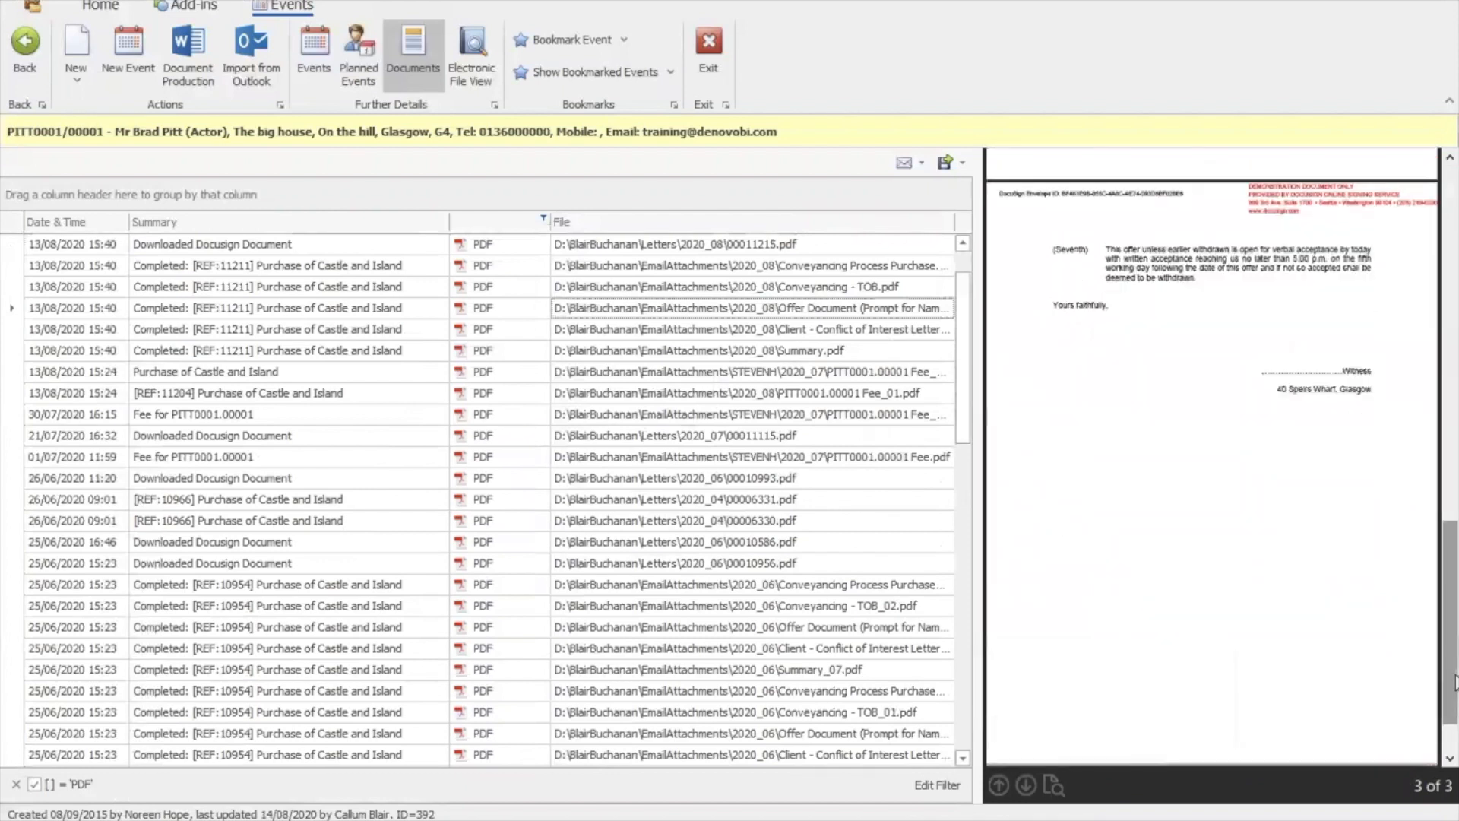
drag(1443, 694, 1445, 437)
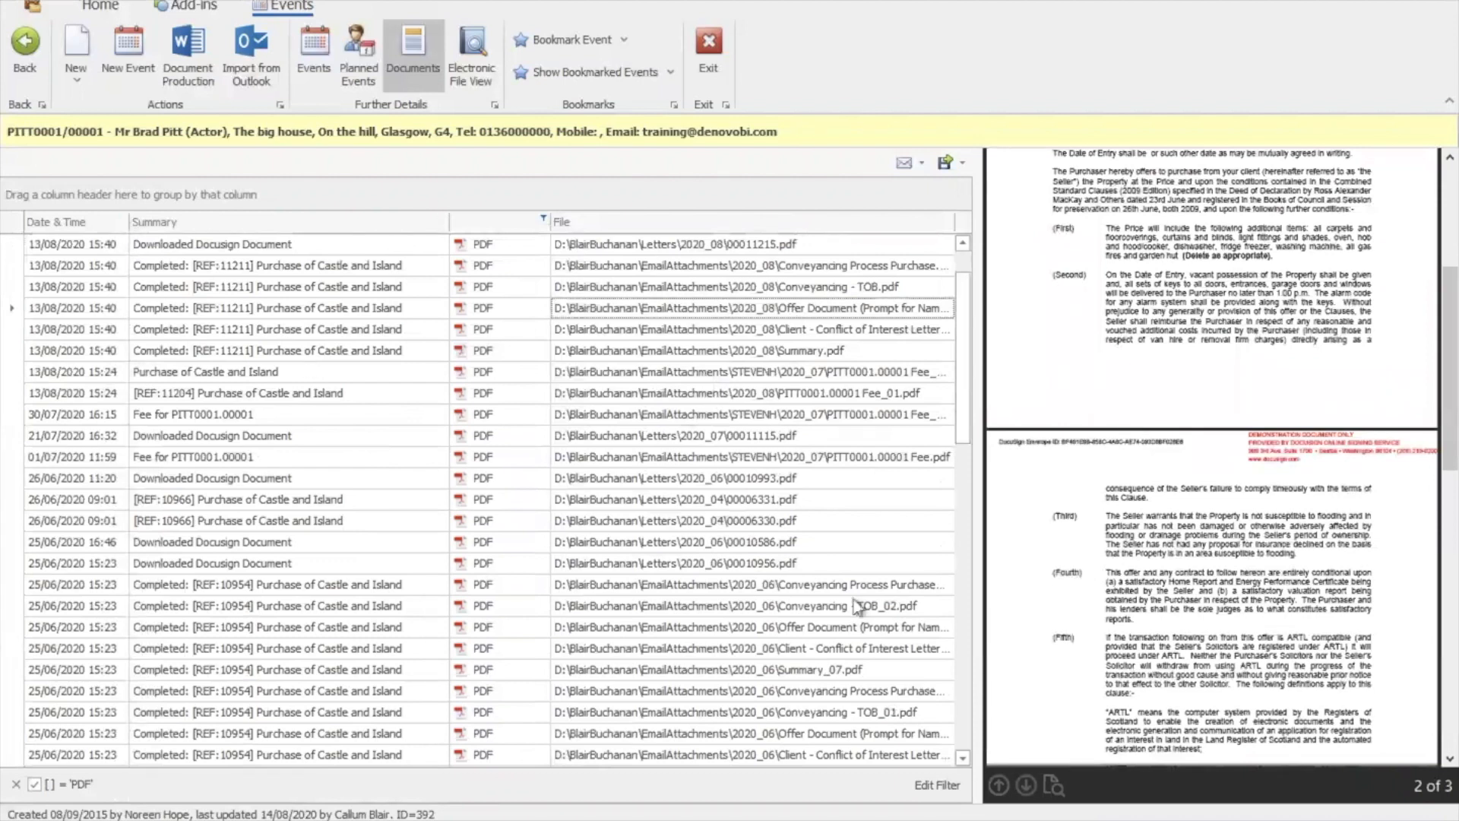
click(965, 647)
click(965, 646)
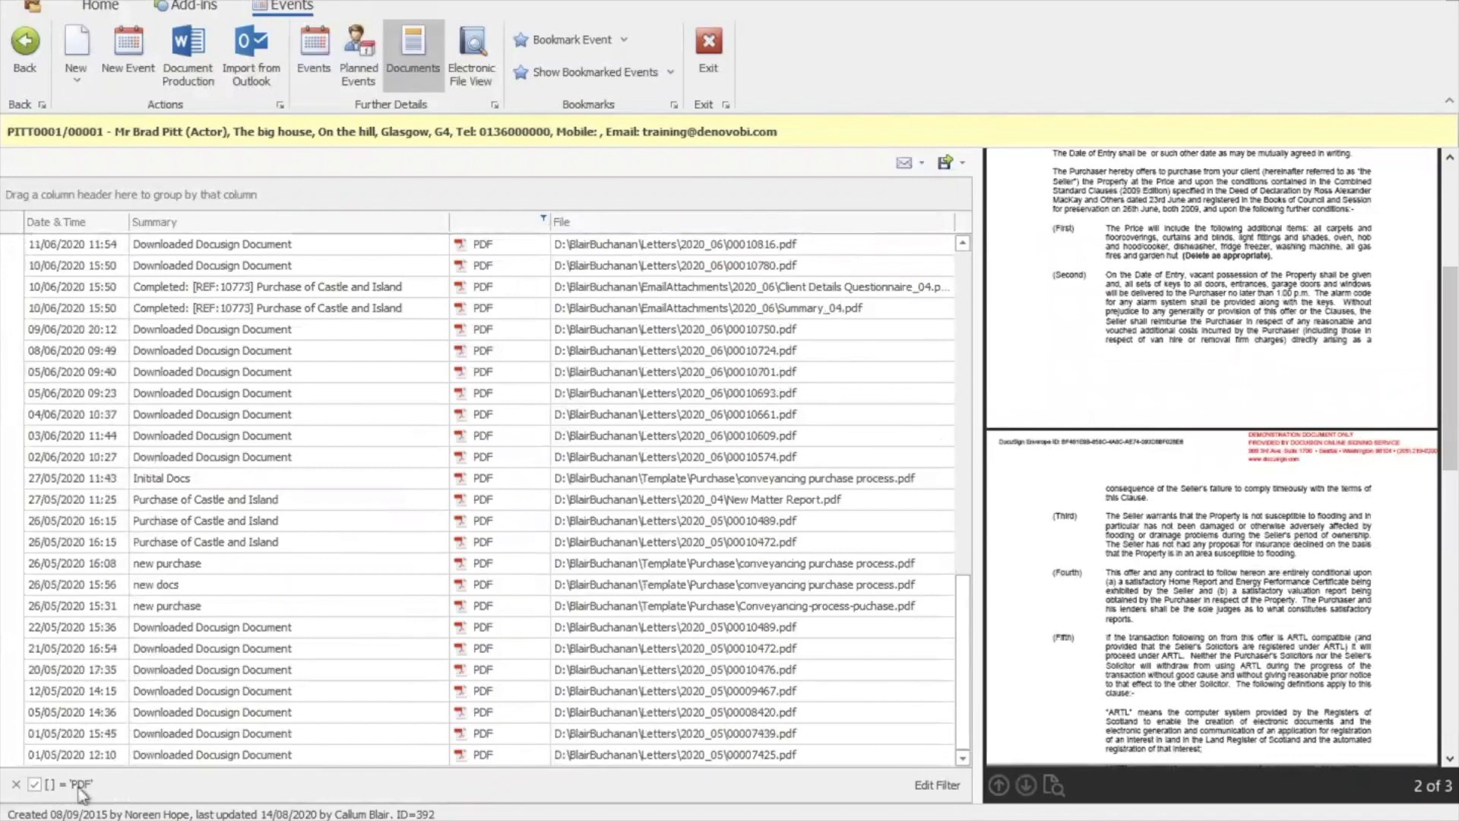
Clear the PDF filter and preview the TOB Word letter
click(16, 786)
click(737, 418)
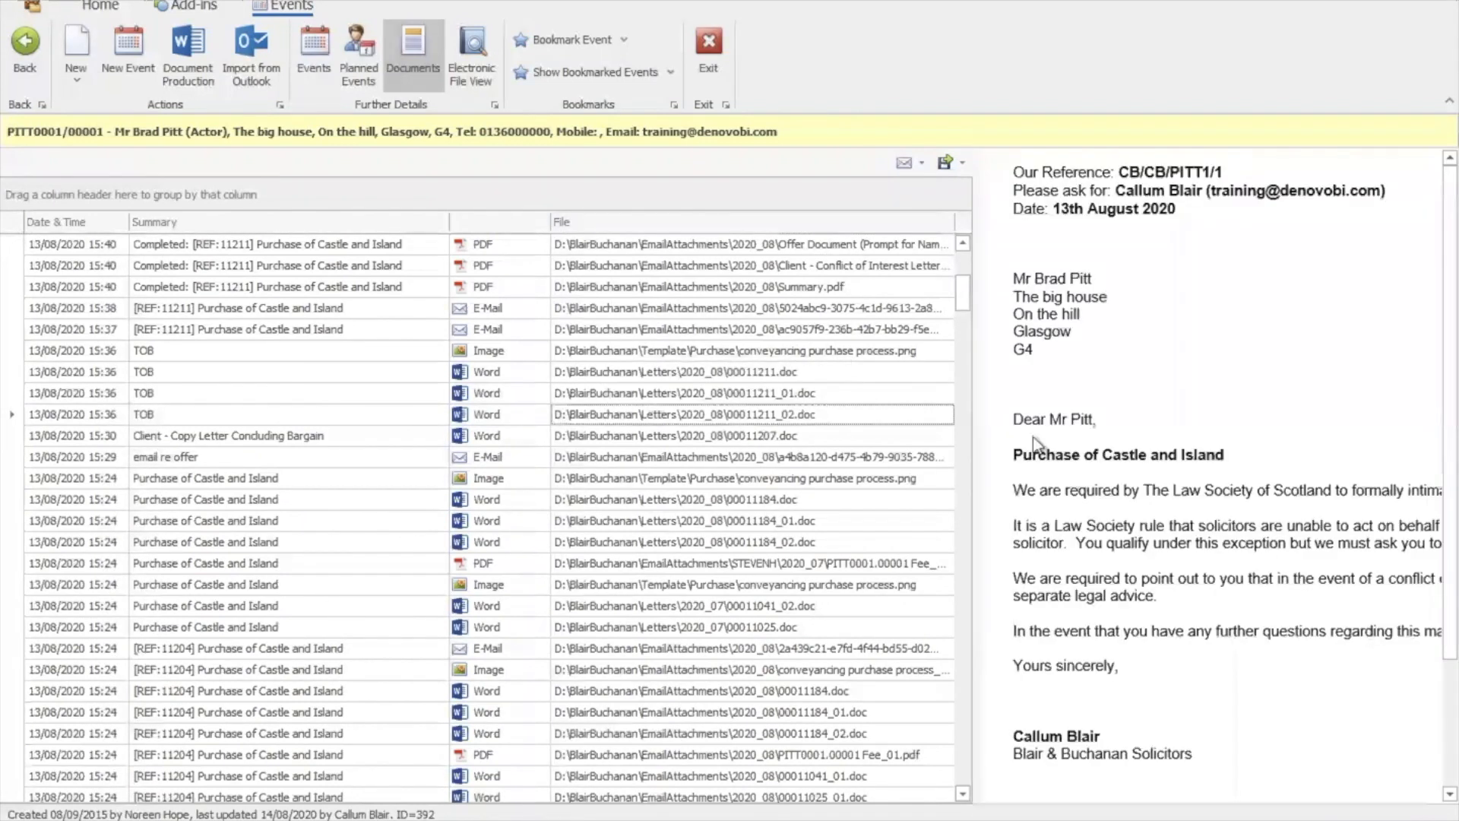
drag(1453, 486, 1453, 420)
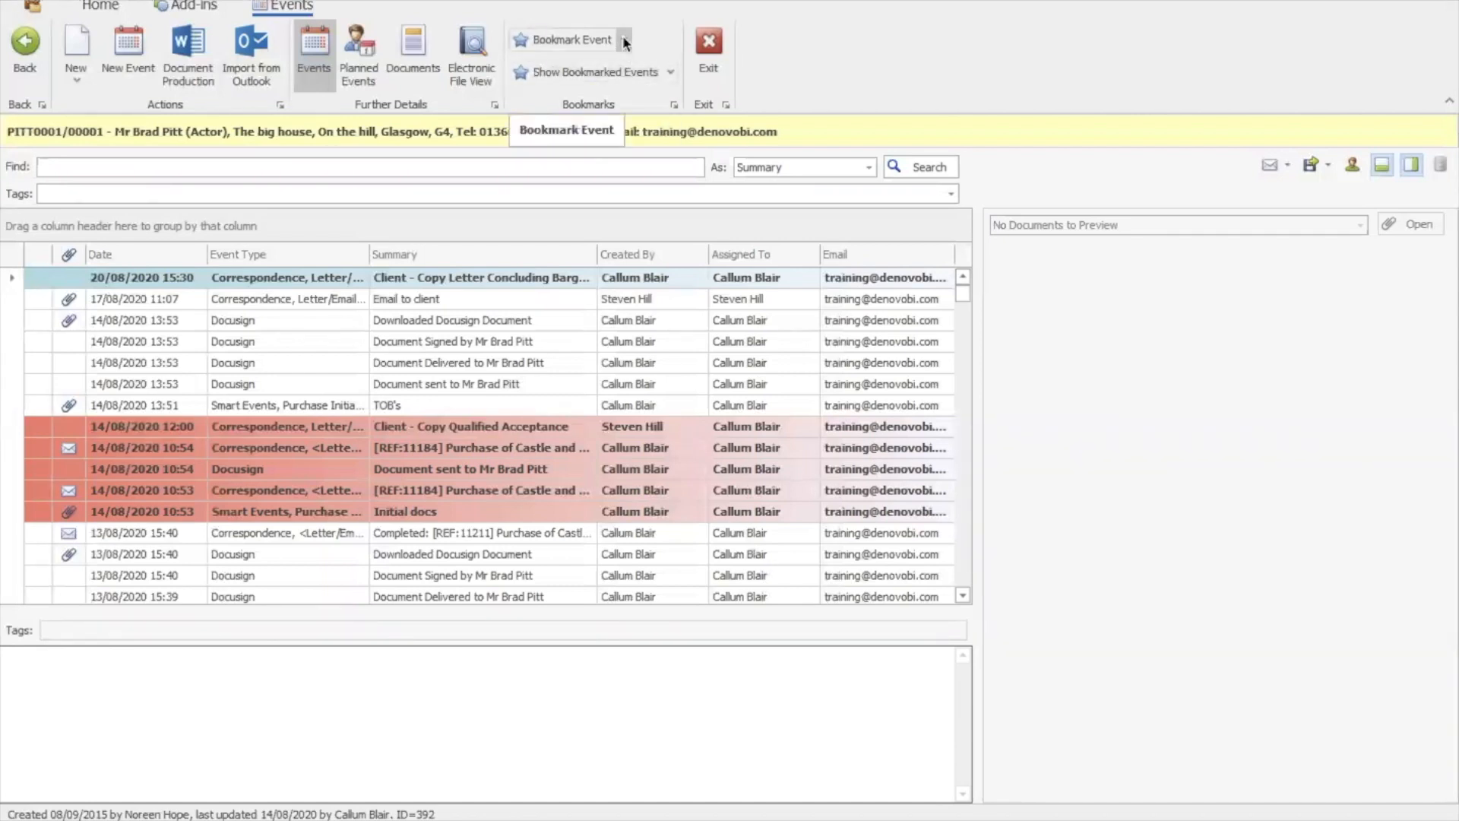
Bookmark the 14/08 Downloaded Docusign Document event under TOB
click(275, 324)
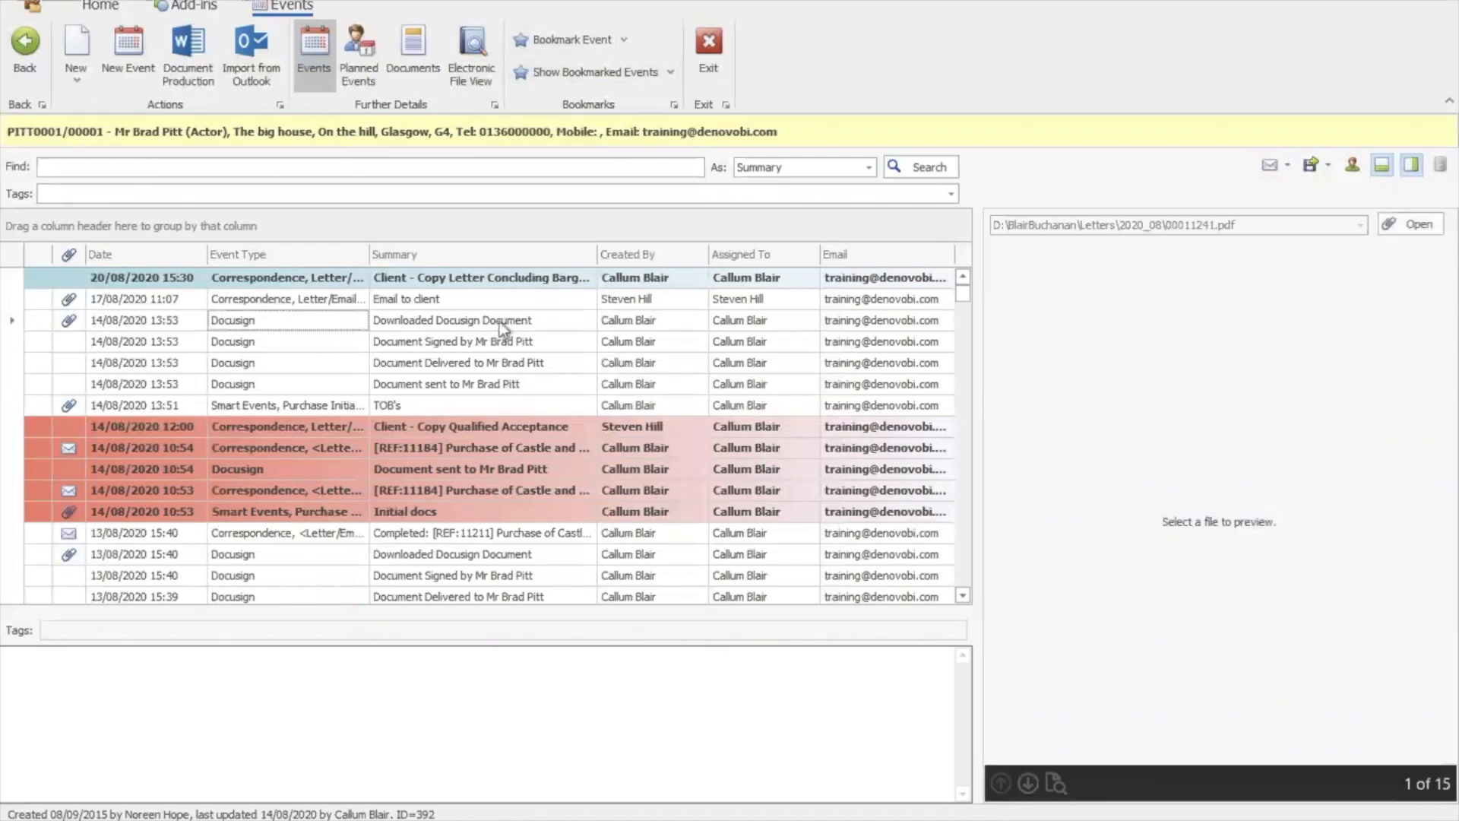
click(624, 39)
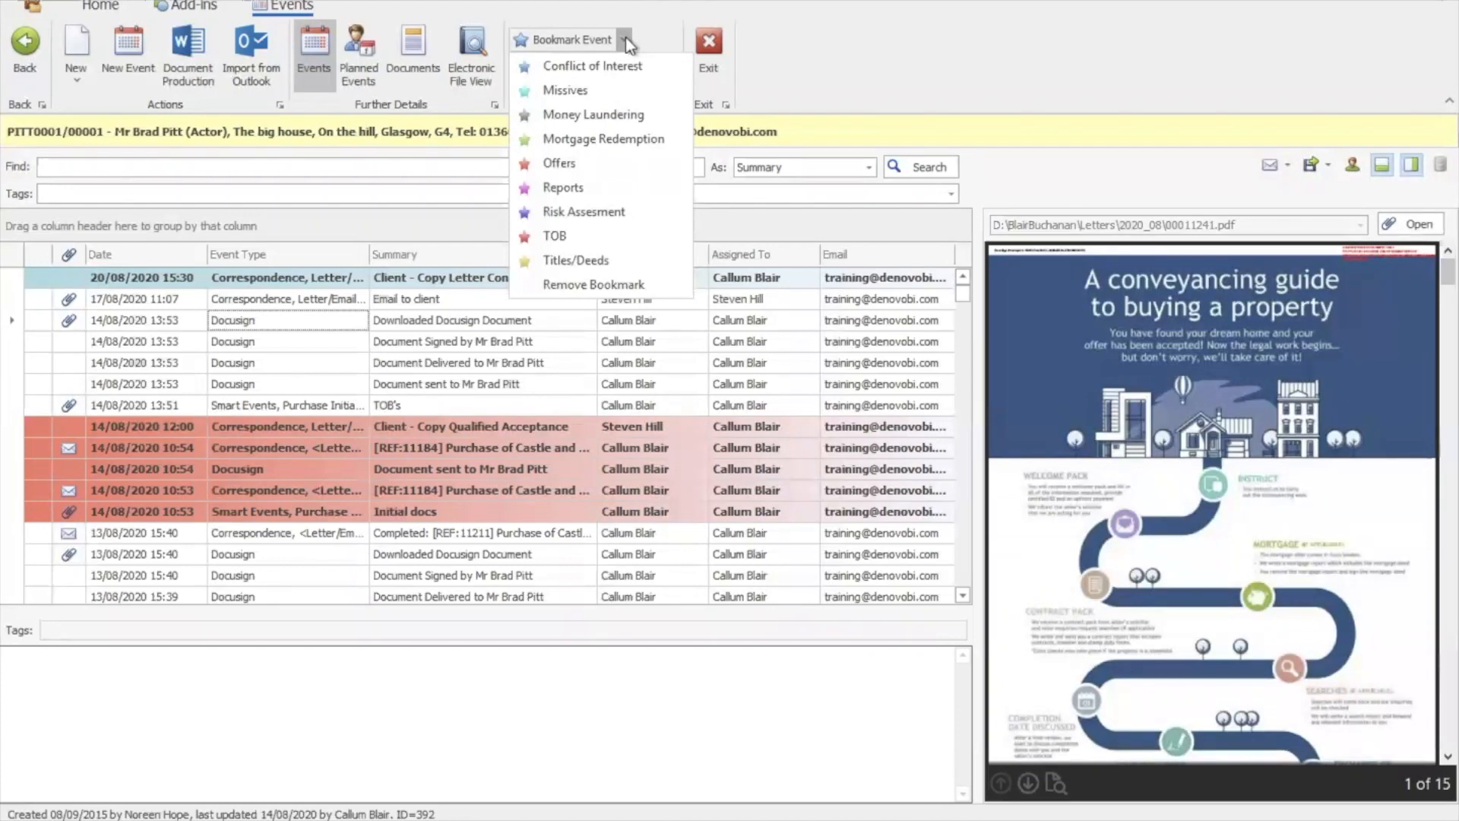
click(563, 236)
Bookmark the 13/08 Completed email and Downloaded Docusign Document events under Reports
mouse_move(38, 325)
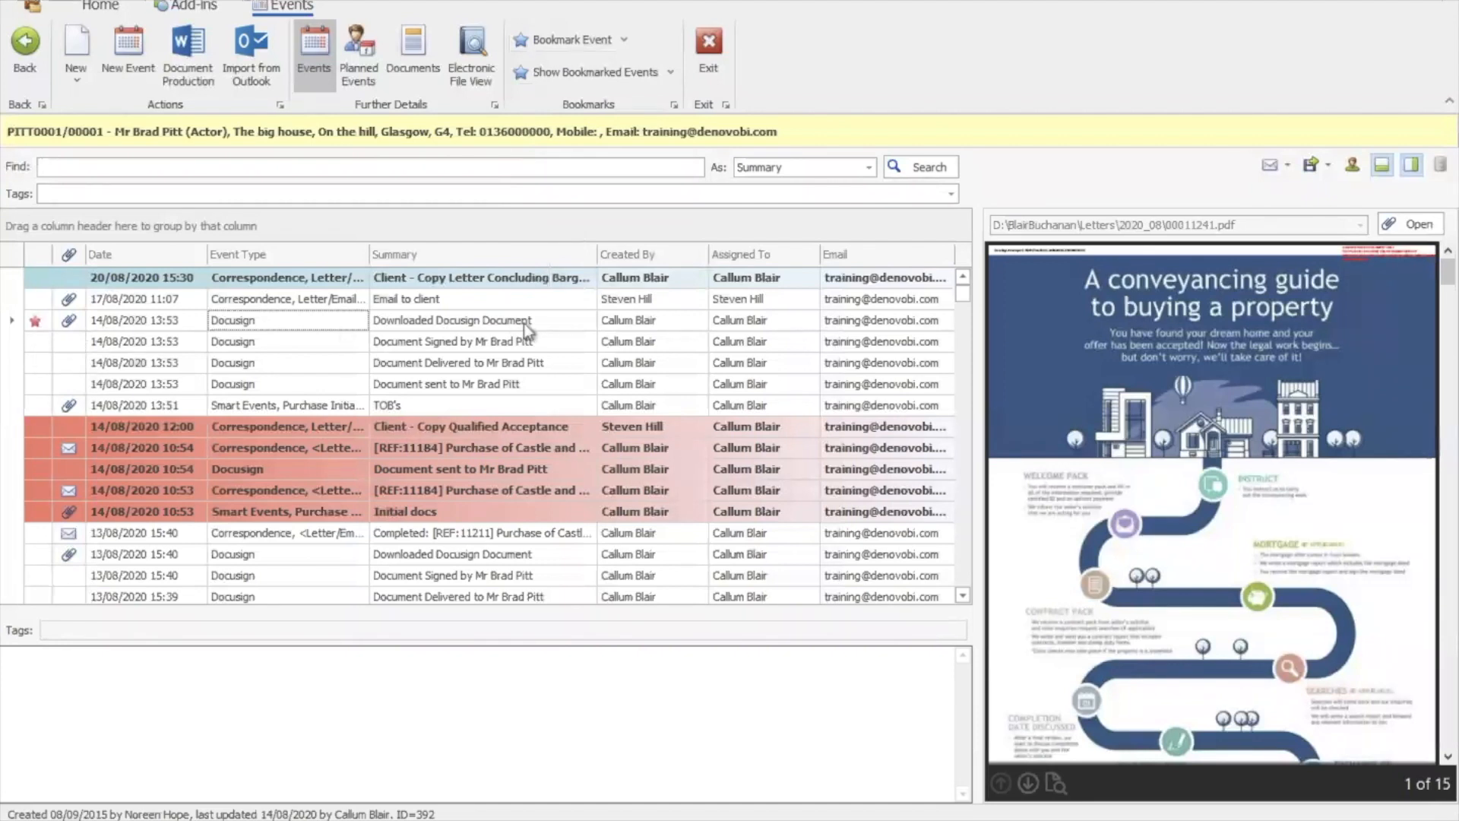
click(521, 535)
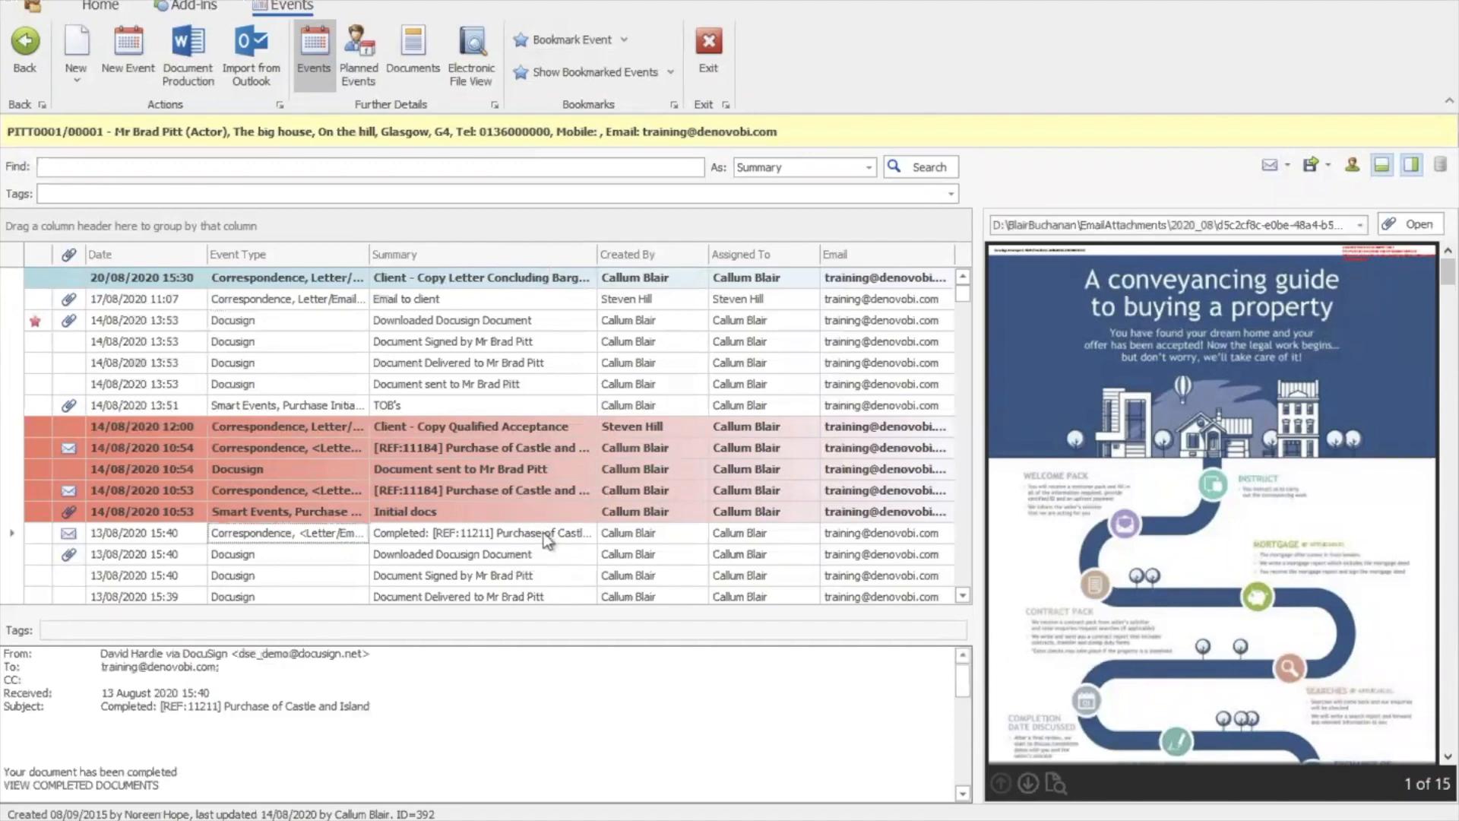
click(623, 42)
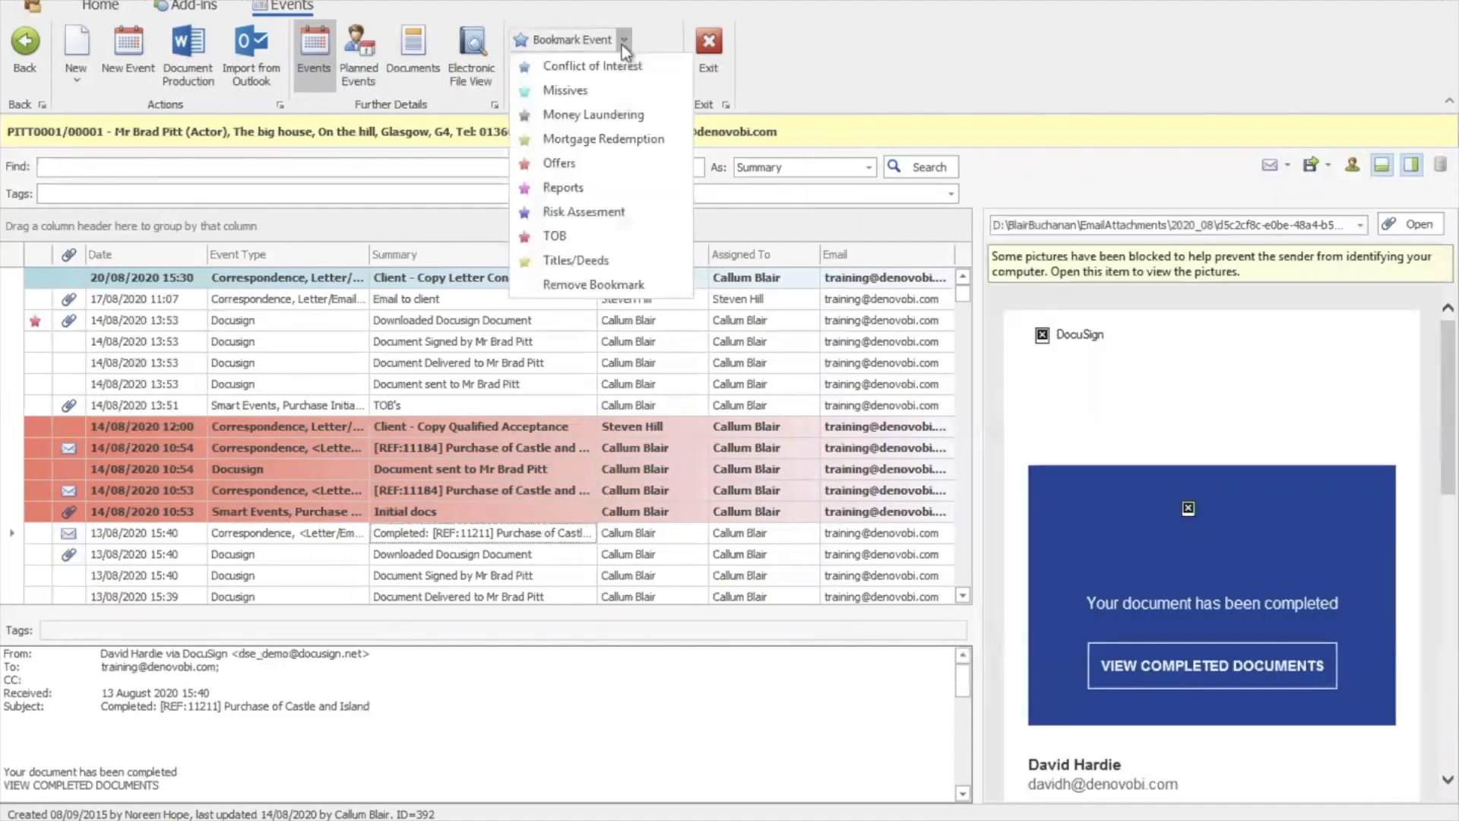
click(576, 190)
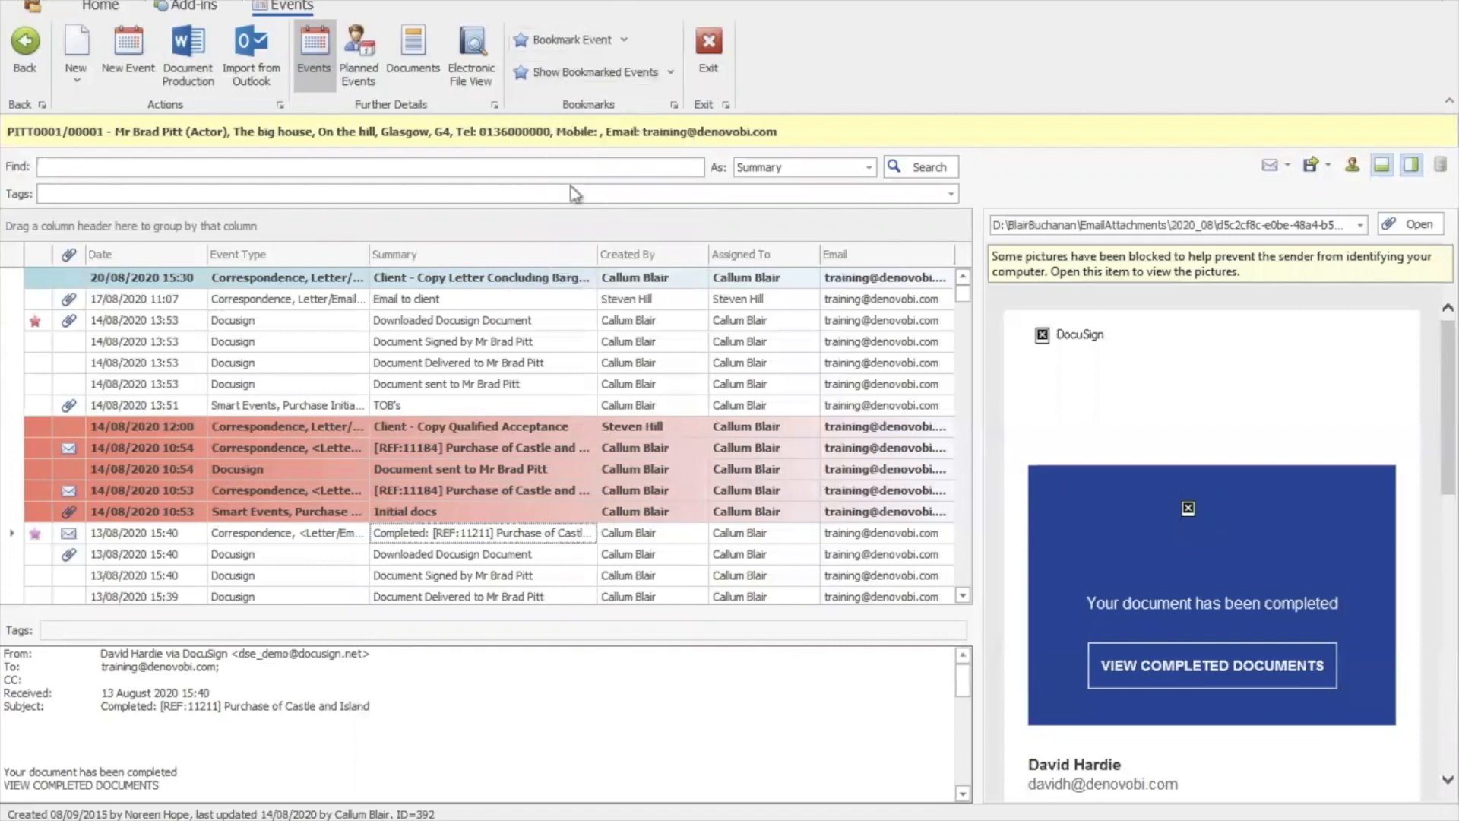
click(557, 554)
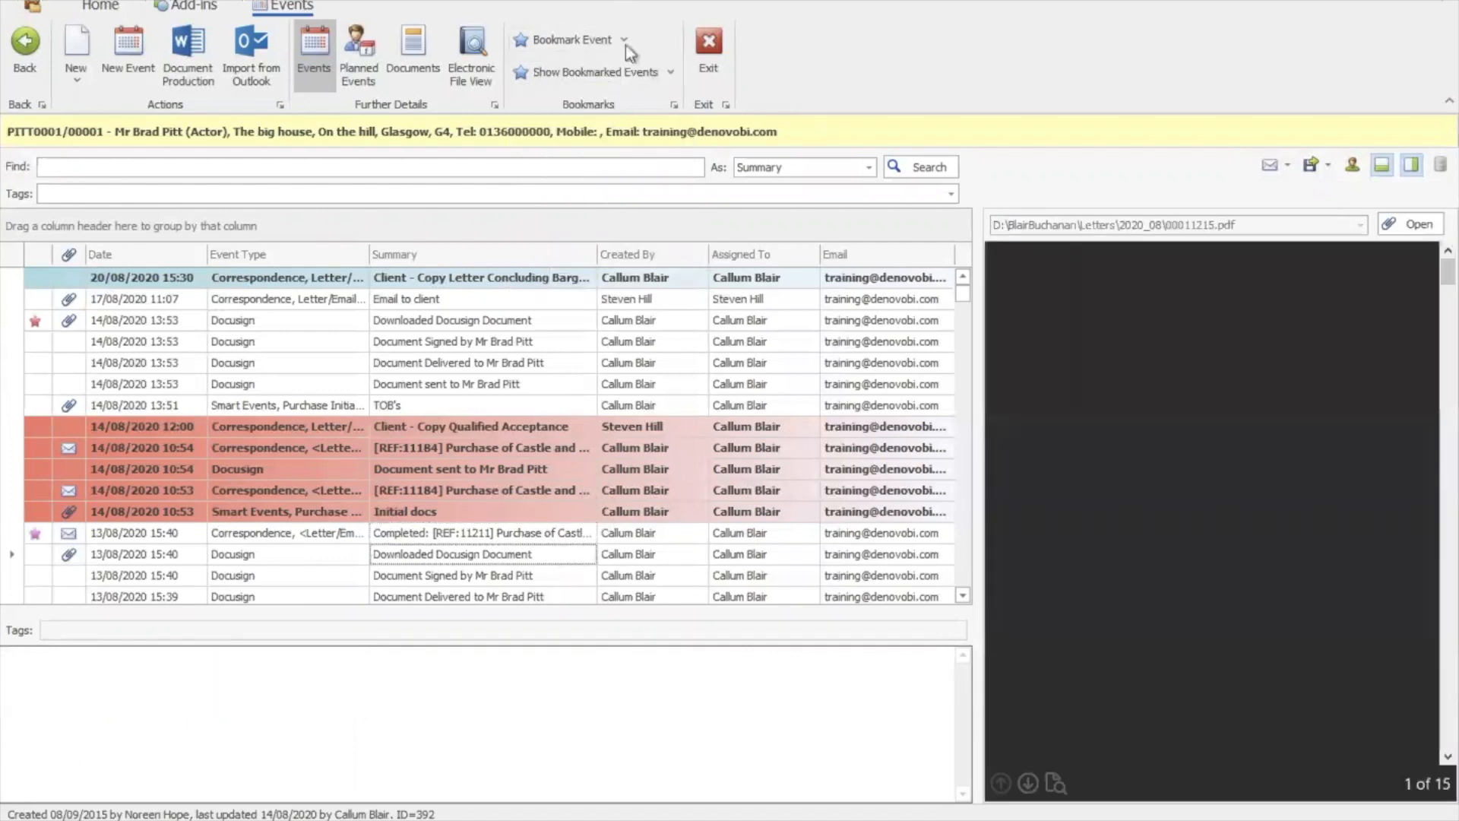
click(626, 41)
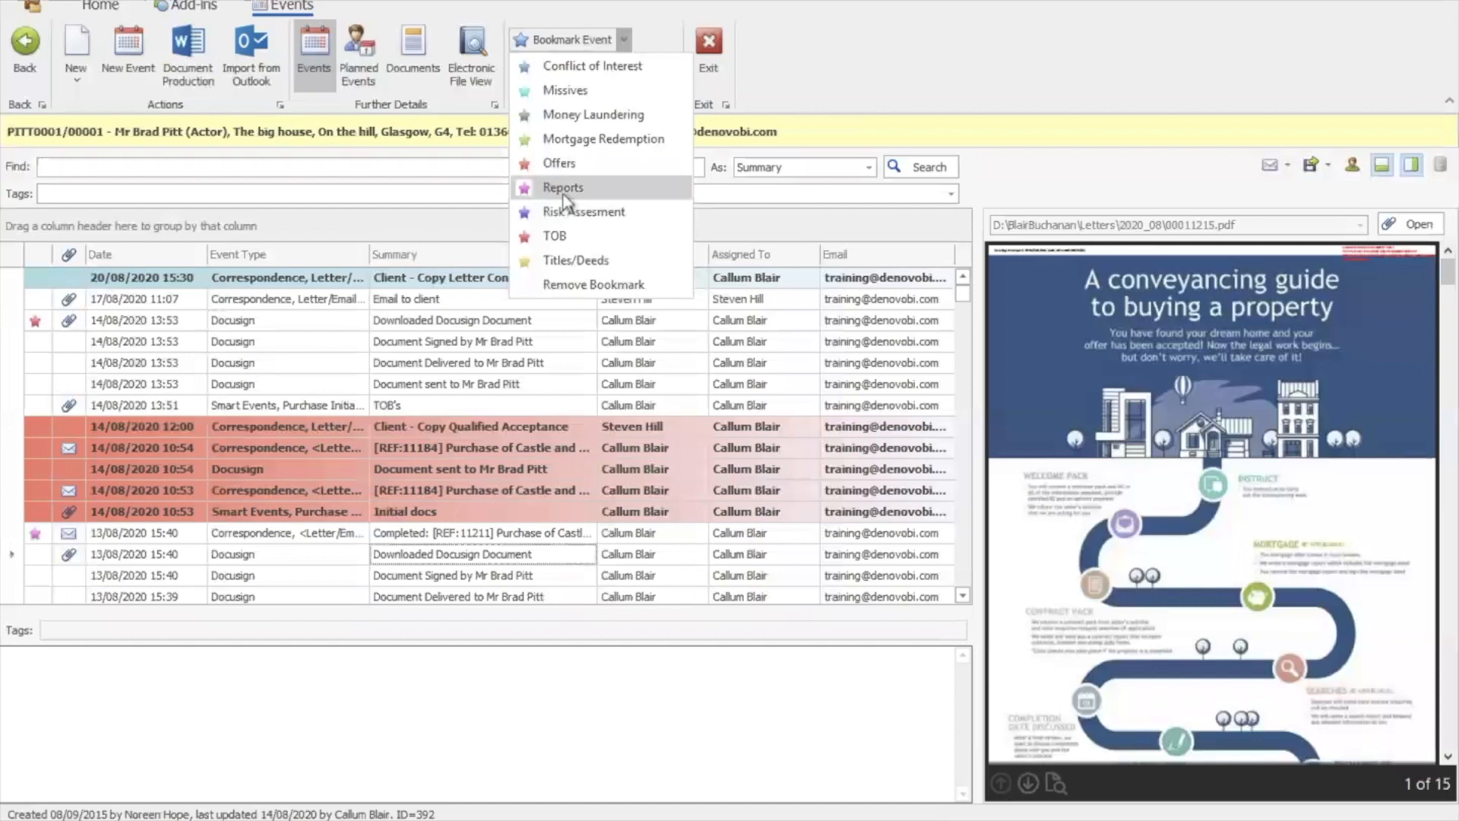
click(566, 191)
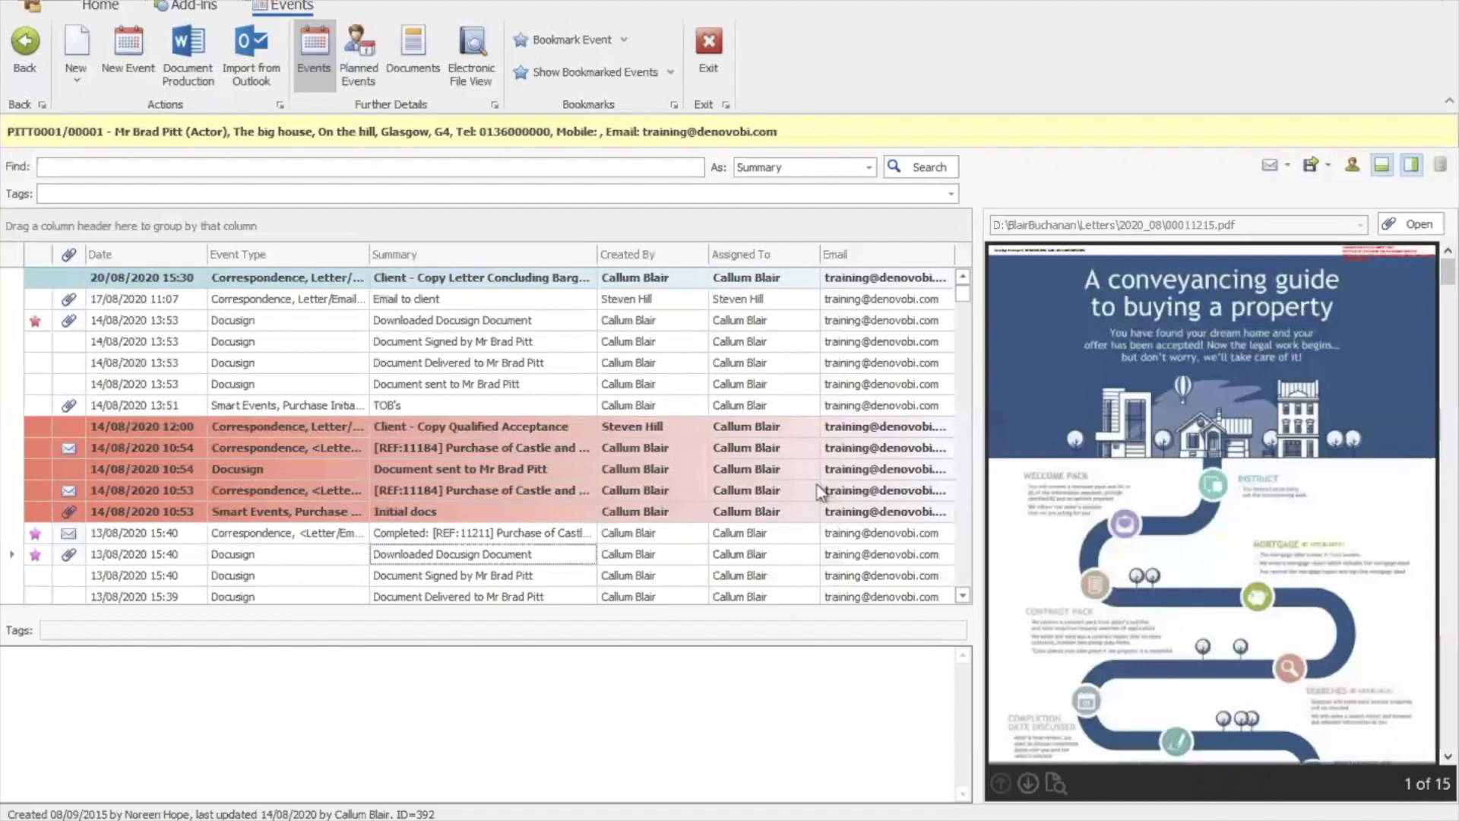
Filter the event list to show all bookmarked events, checking the 26/05 email along the way
click(672, 73)
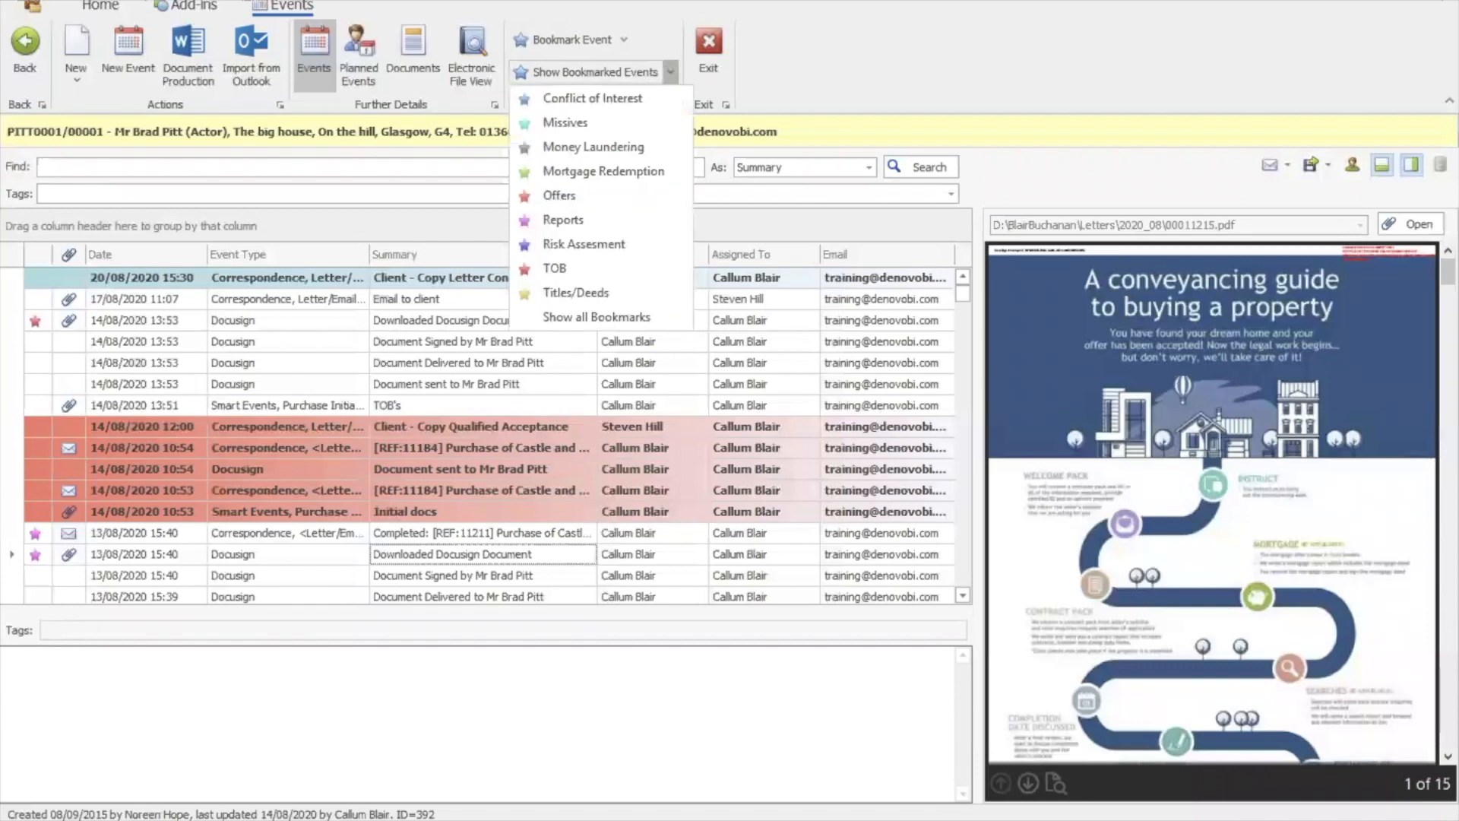
click(597, 317)
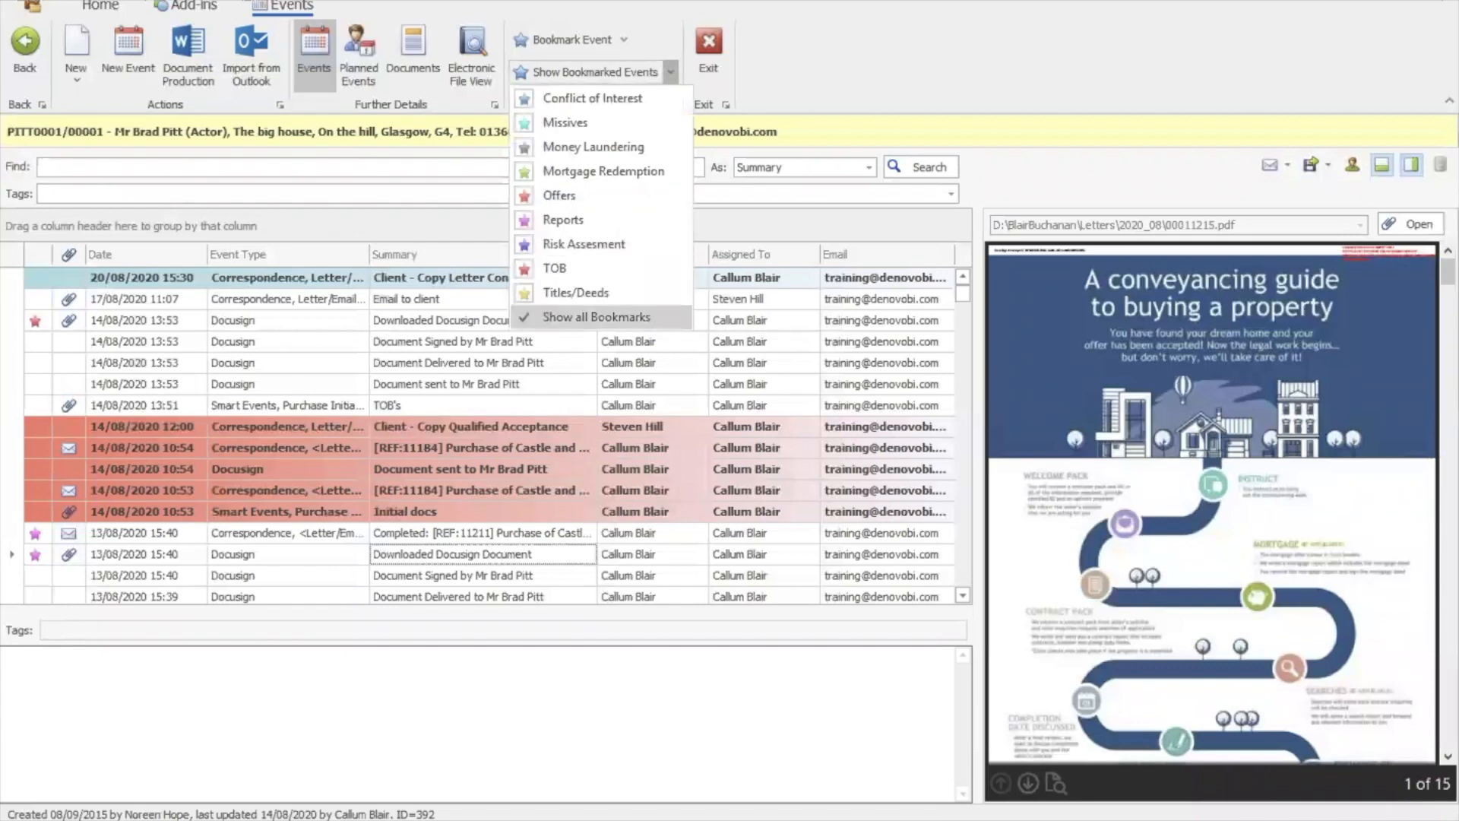
click(671, 72)
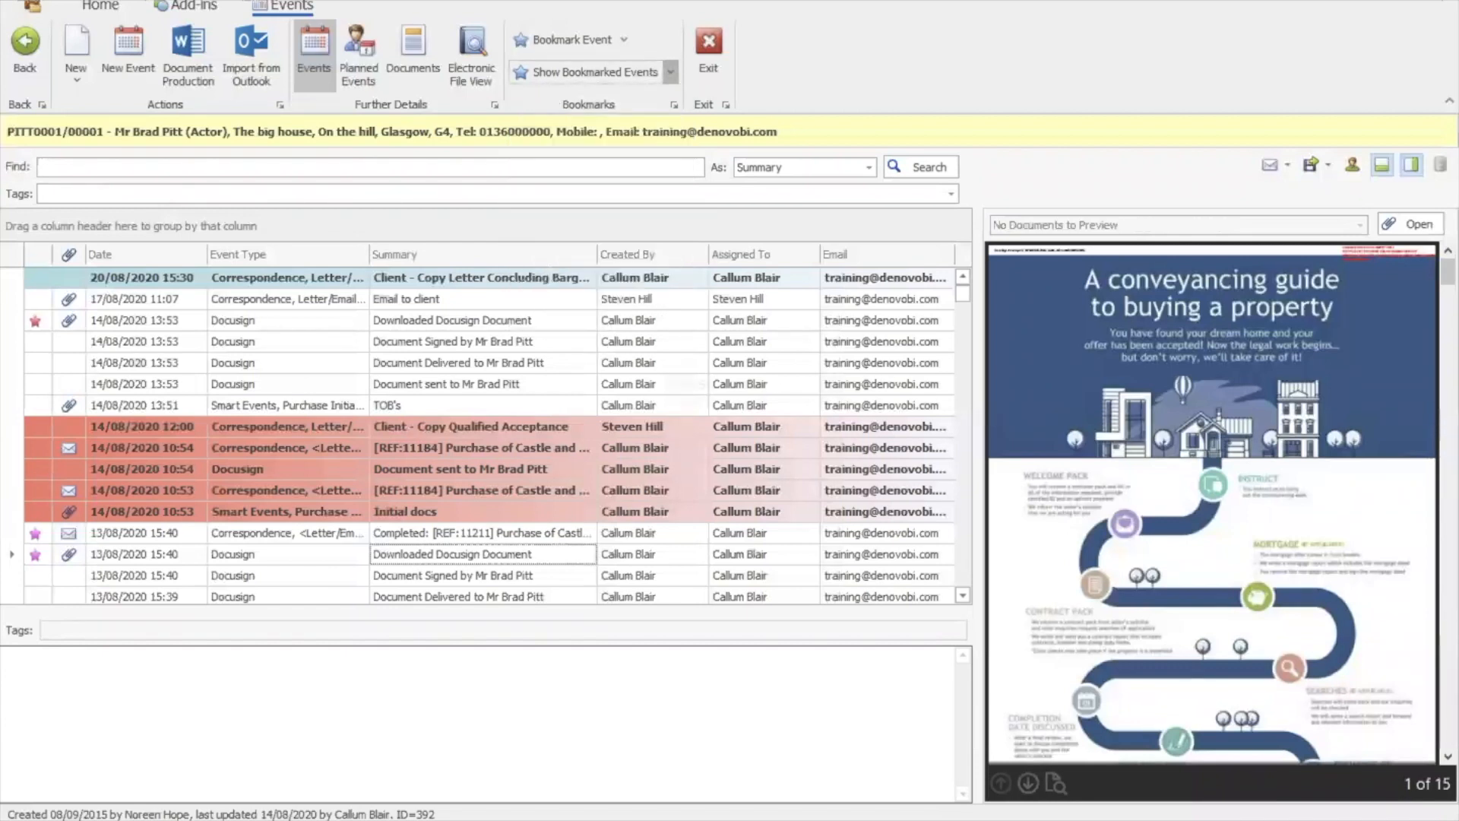
click(764, 426)
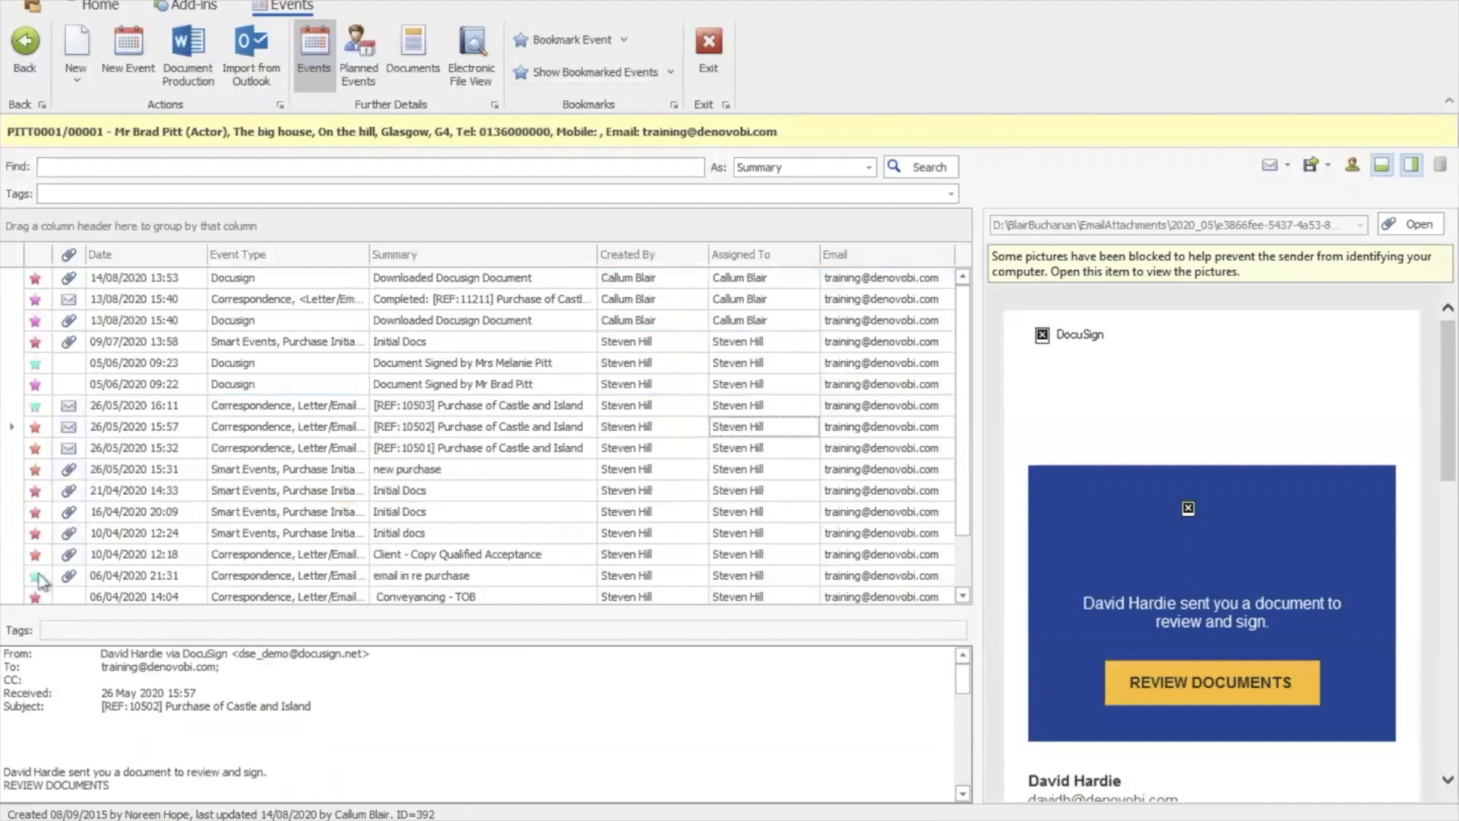
drag(961, 501, 962, 444)
click(670, 71)
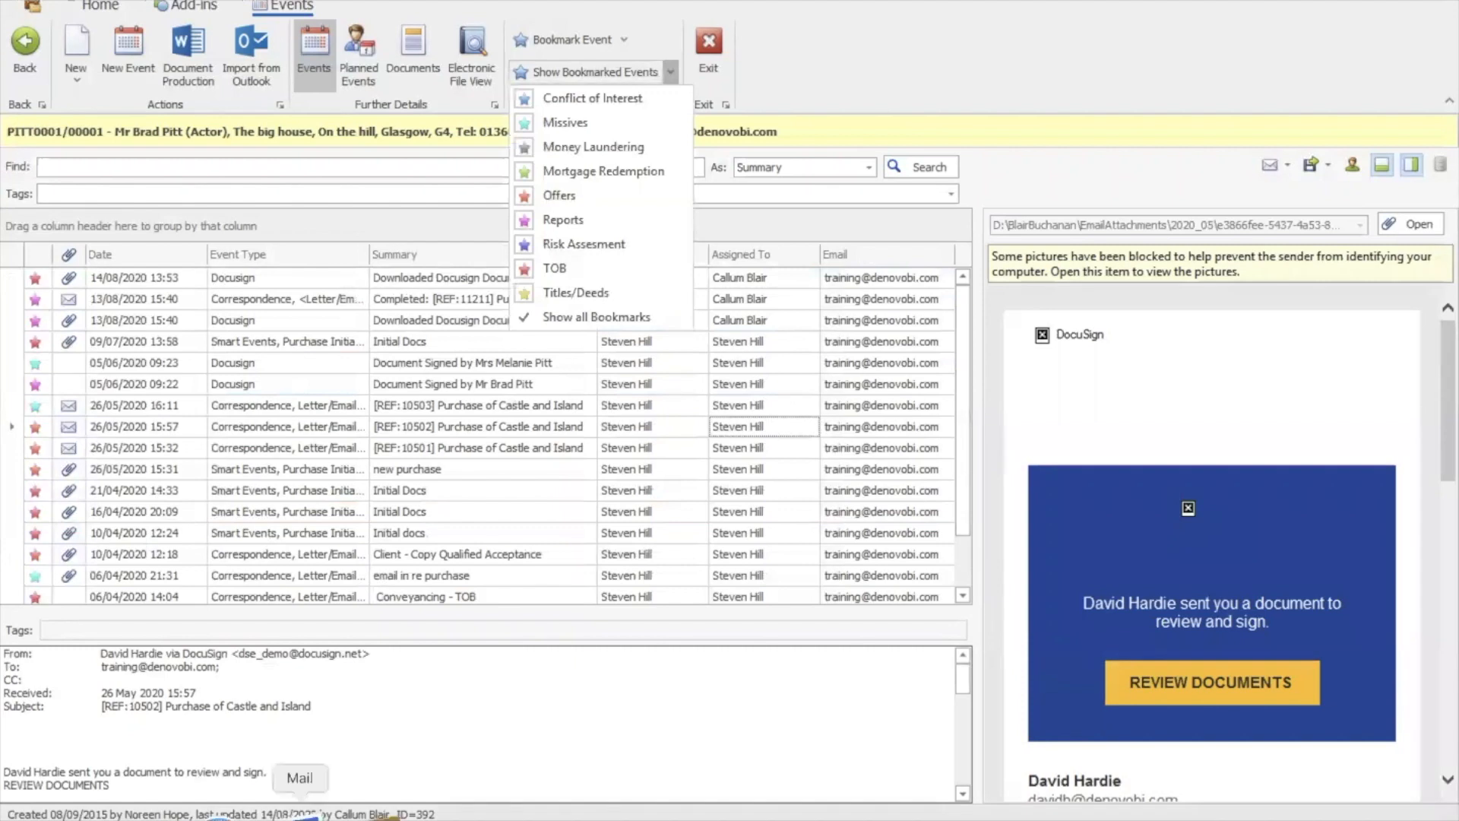
click(577, 323)
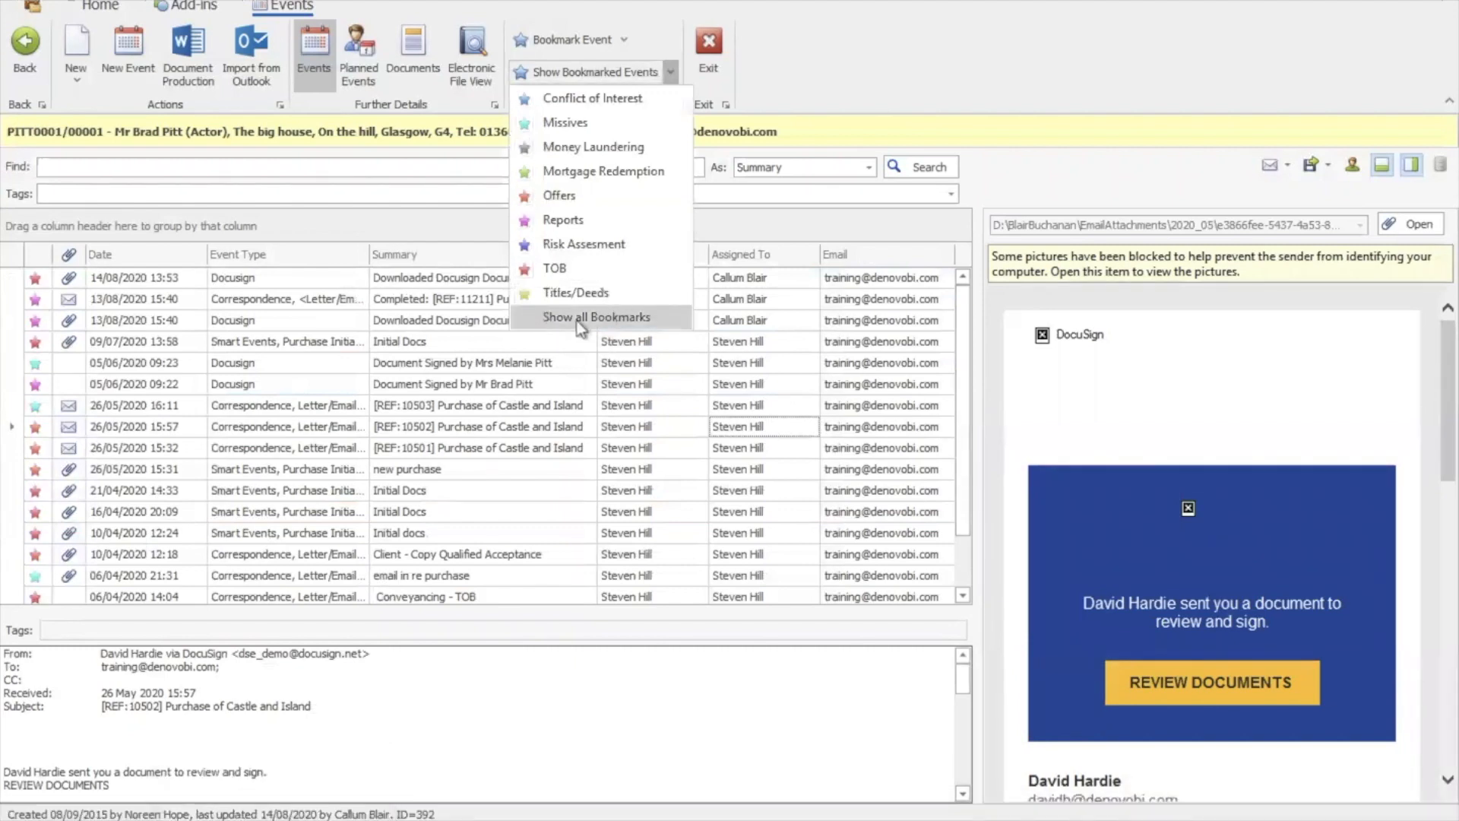
click(572, 219)
click(844, 78)
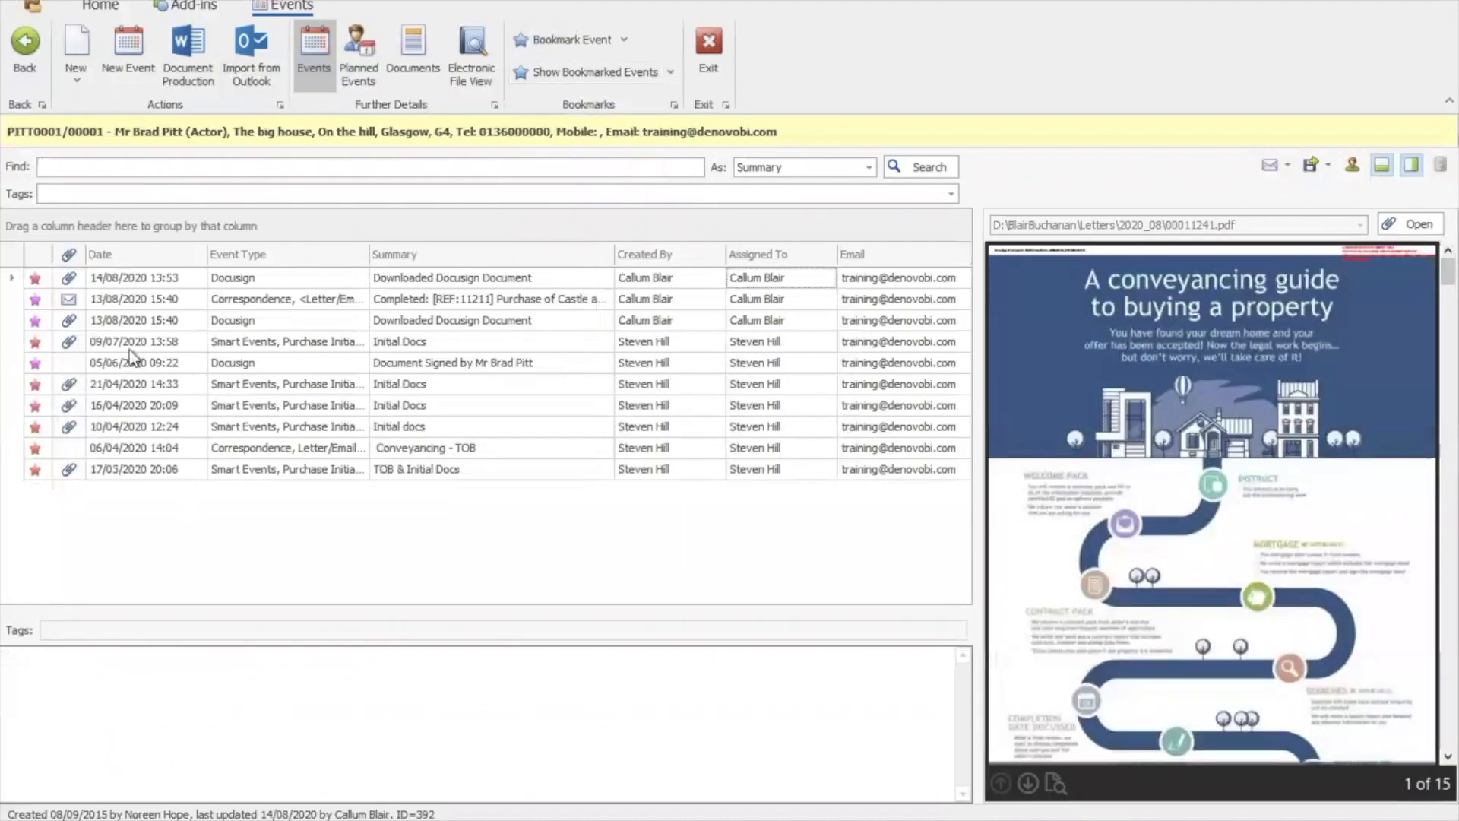
Preview the 09/07, 16/04 and 10/04 Initial Docs events and the 14/08 Docusign event
click(305, 342)
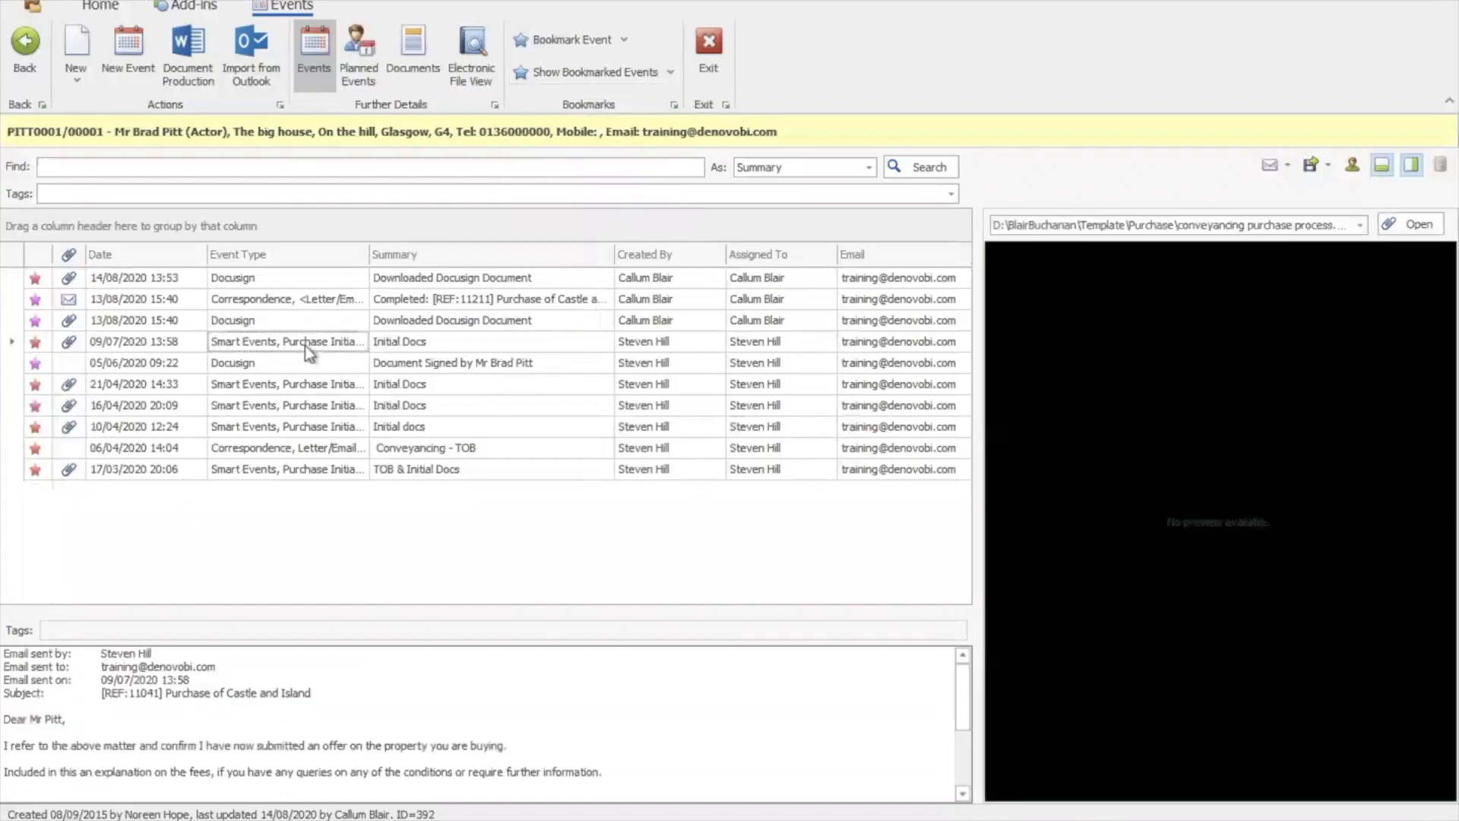
click(351, 402)
click(350, 428)
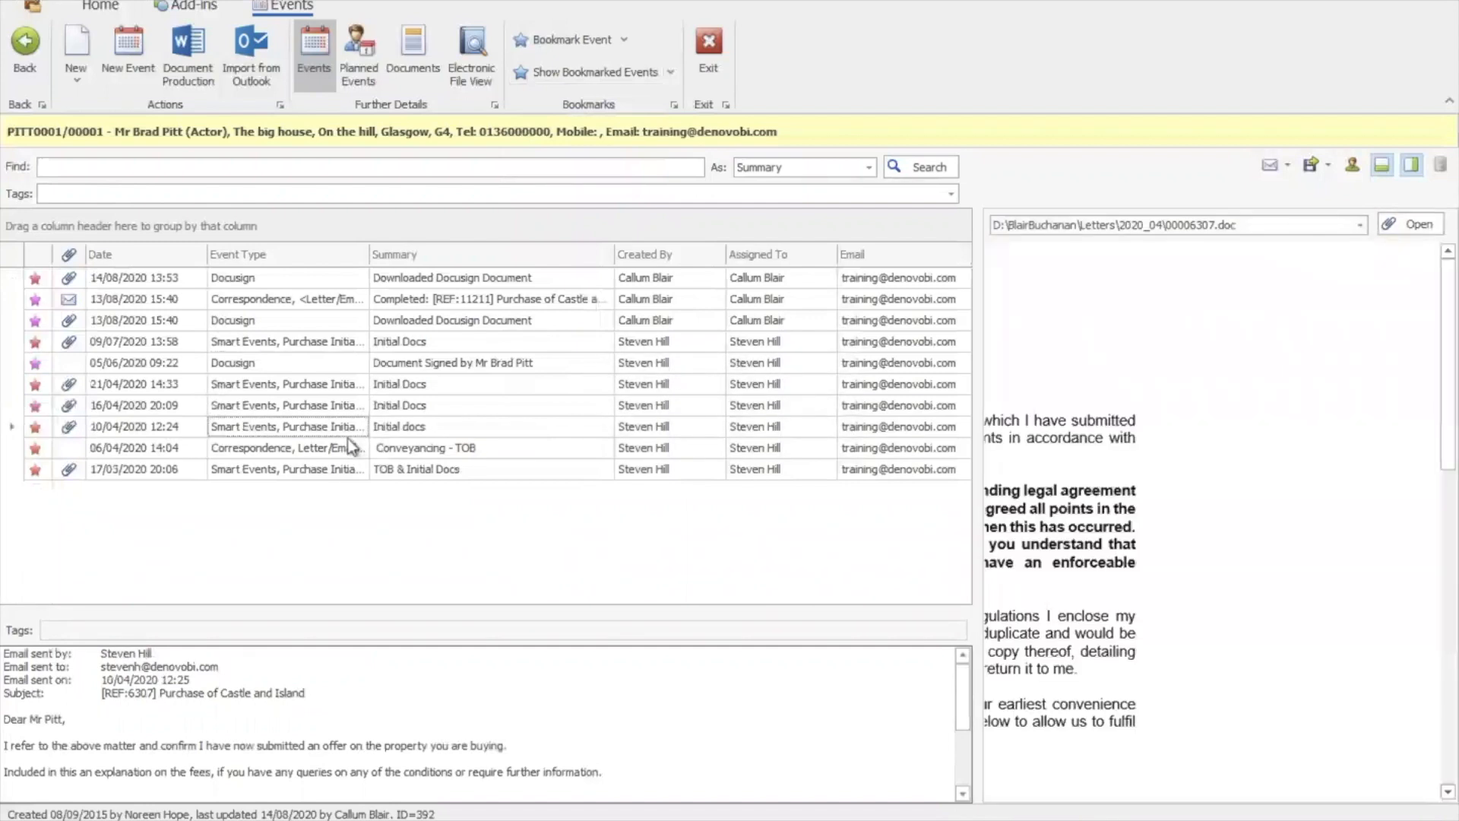
click(340, 286)
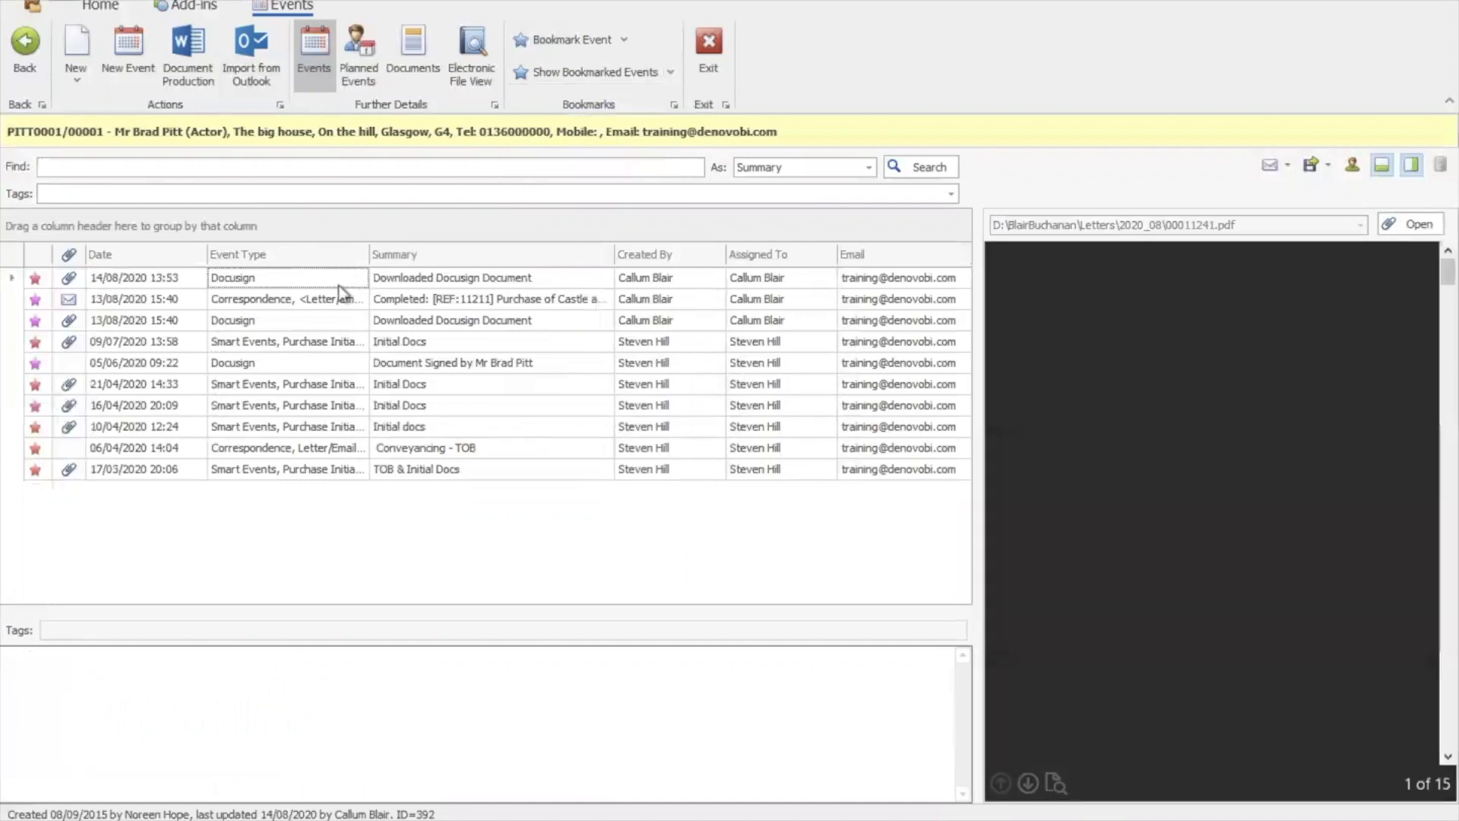
Open the 14/08/2020 Docusign event in its own window and copy its client and matter details
double_click(289, 282)
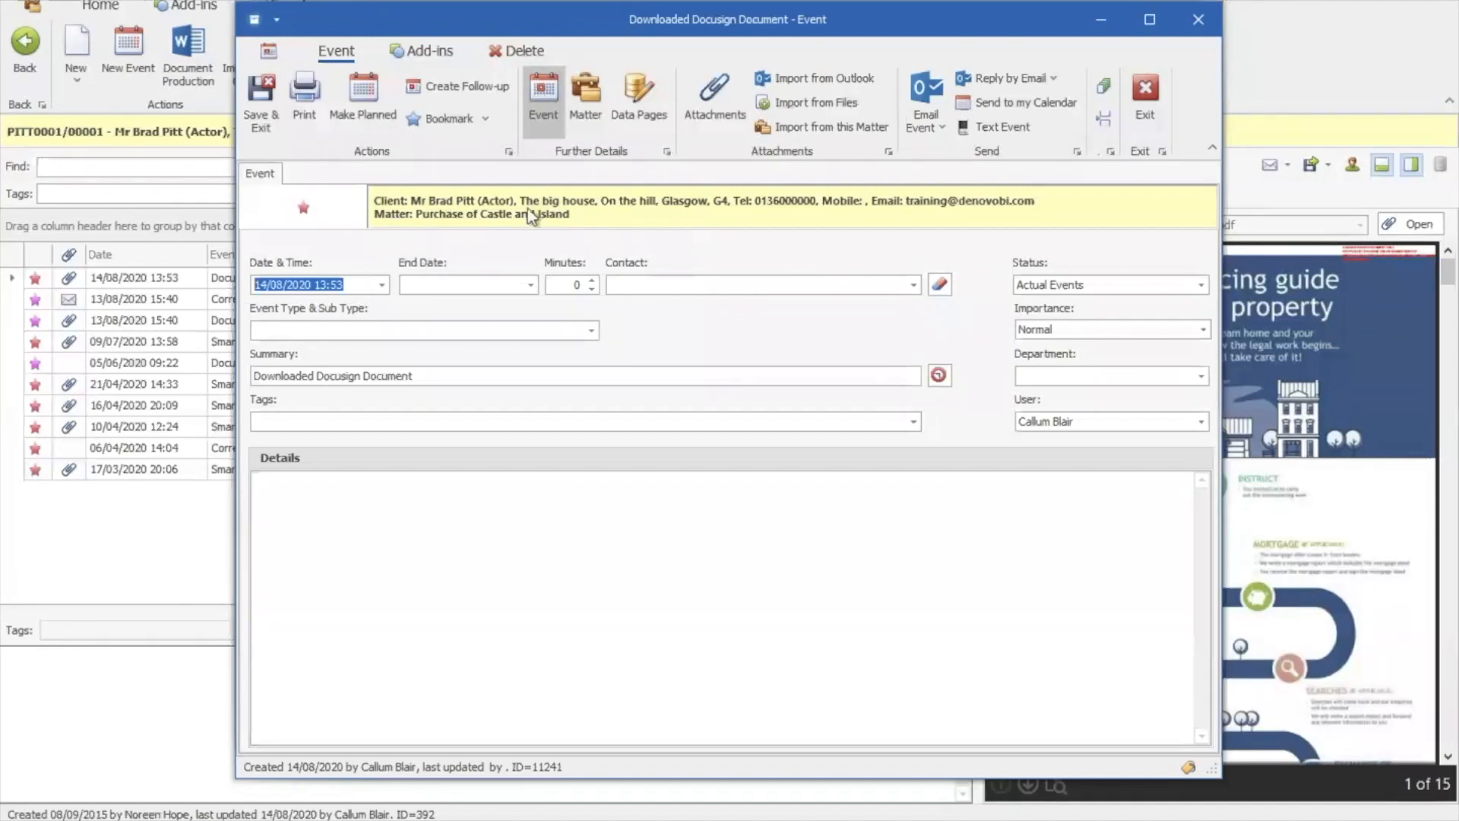
click(566, 204)
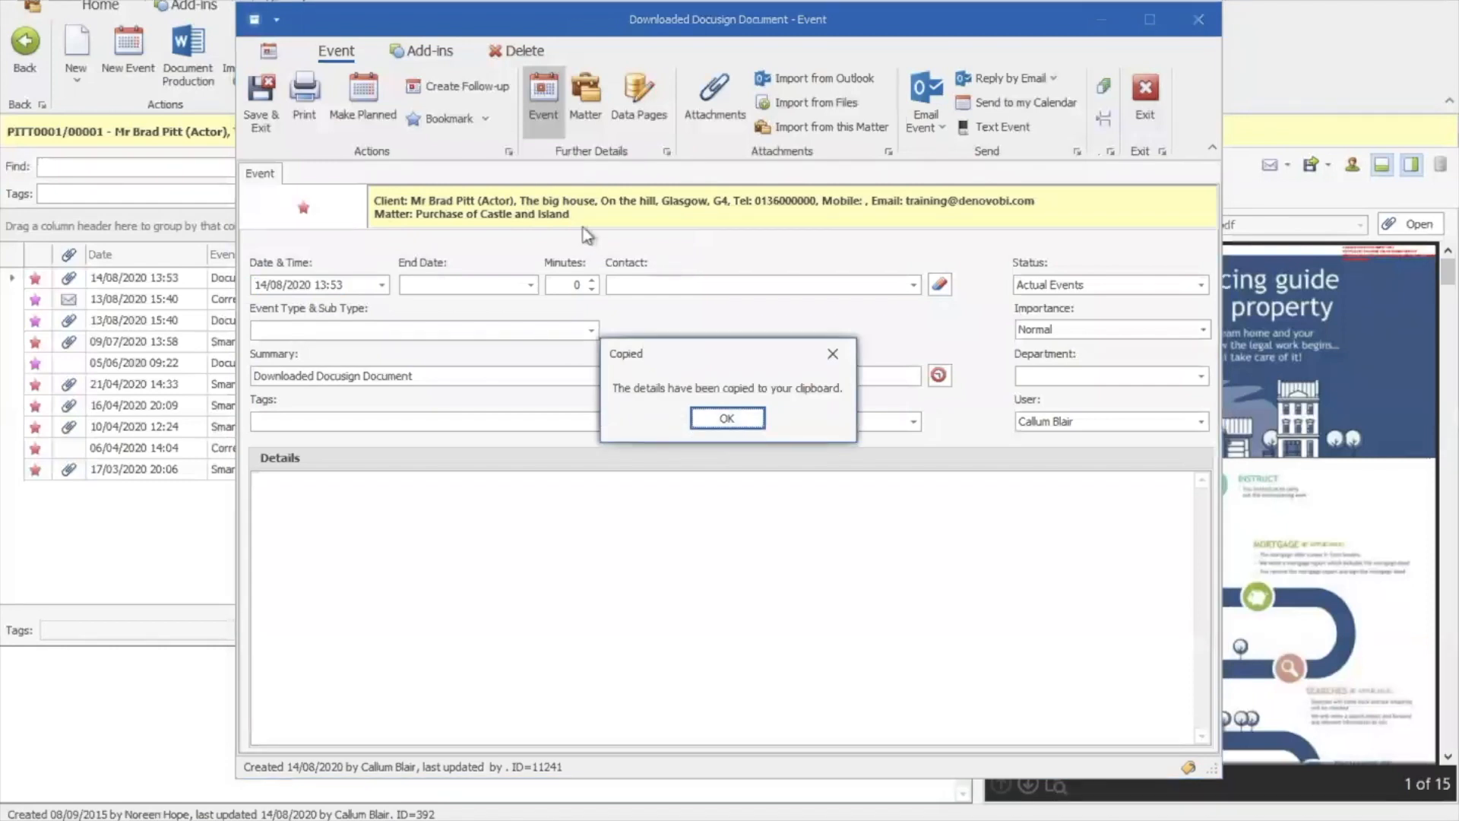
click(701, 417)
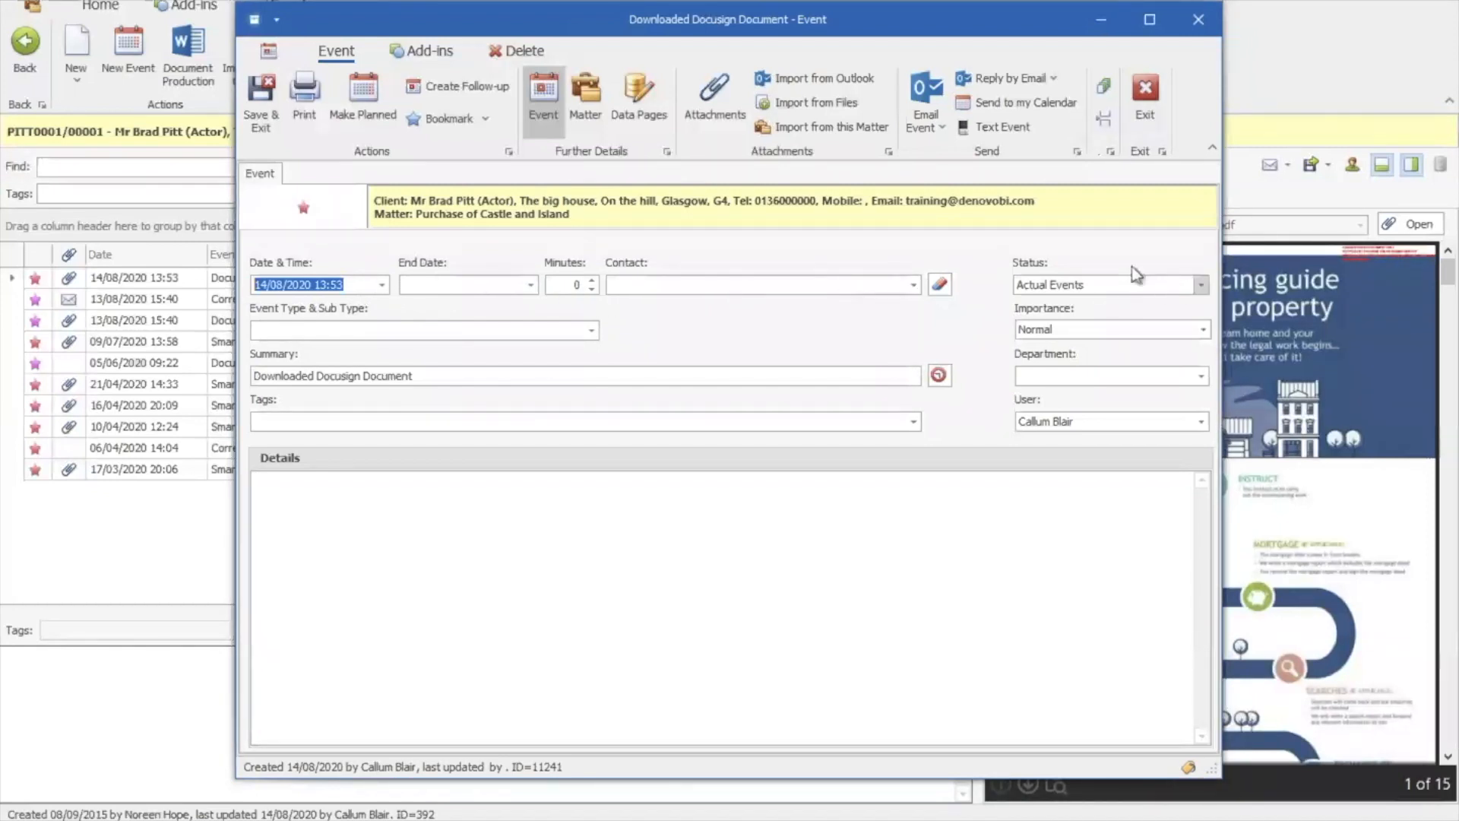
Keep the Actual Events status and set the event type and sub type to Document, Docusign
click(1203, 285)
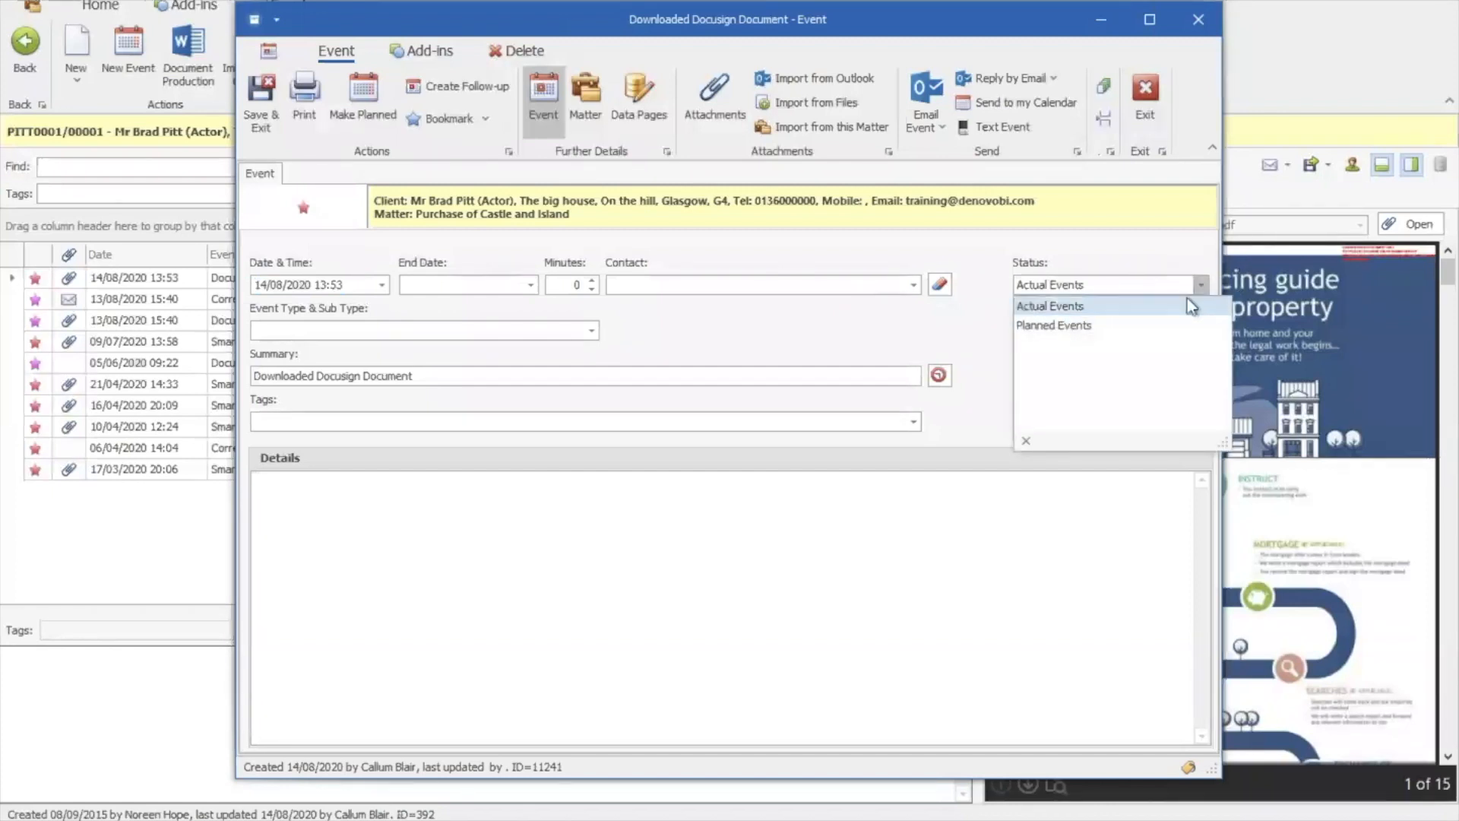
click(1202, 285)
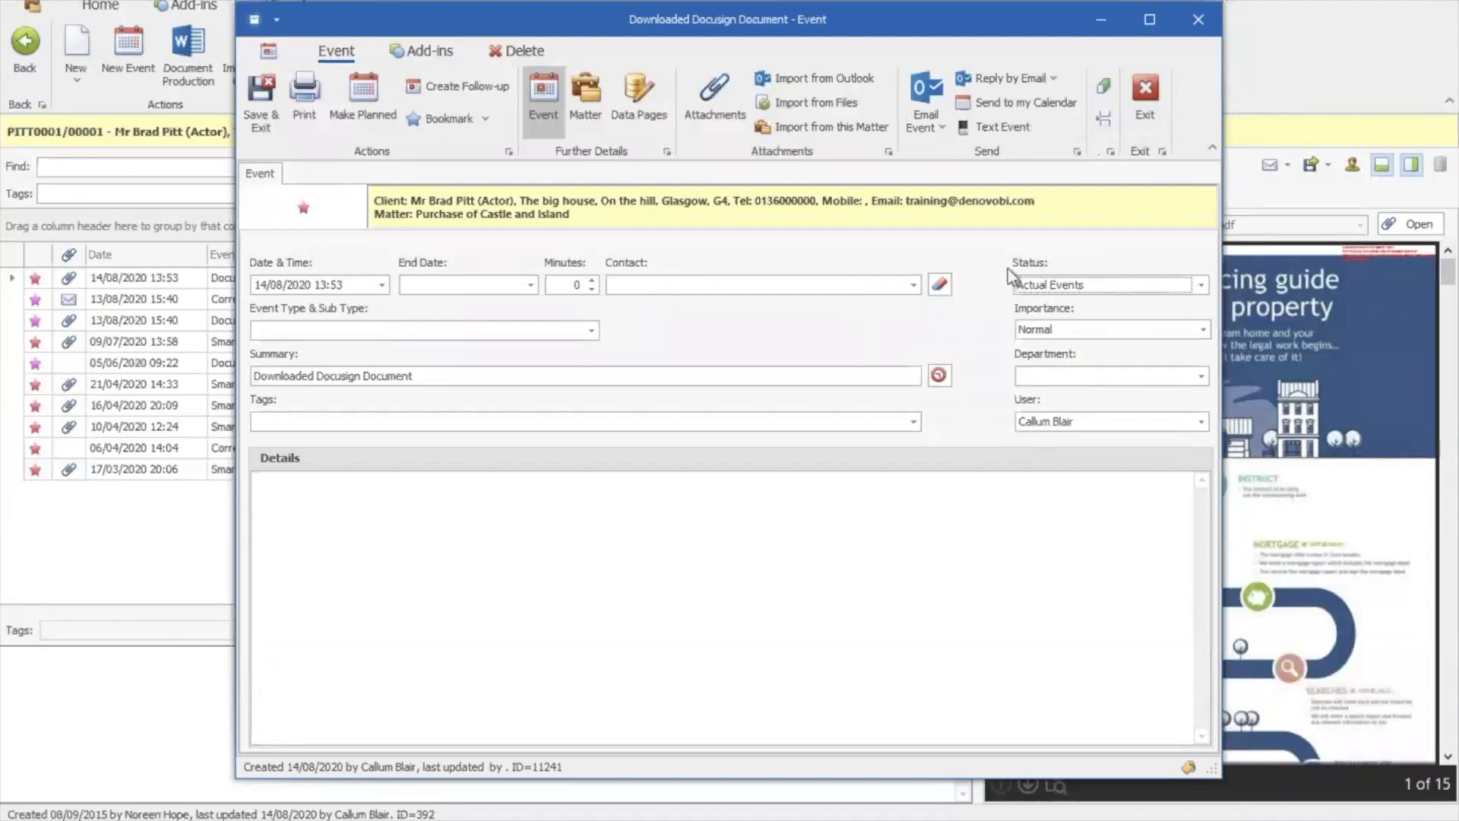
click(591, 330)
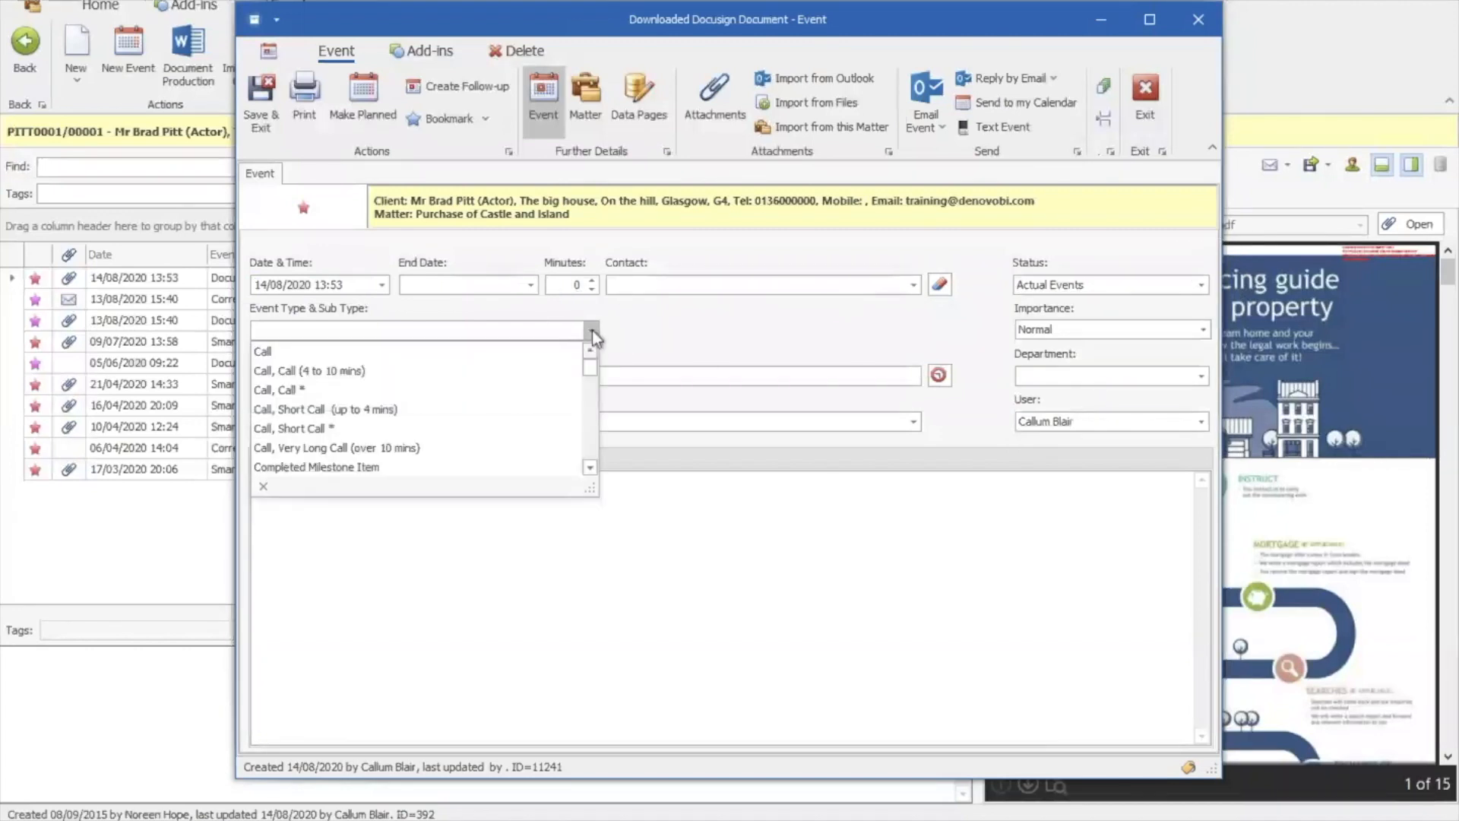
text(ds (Drawing) * (PRI)
scroll(588, 424, down, 3)
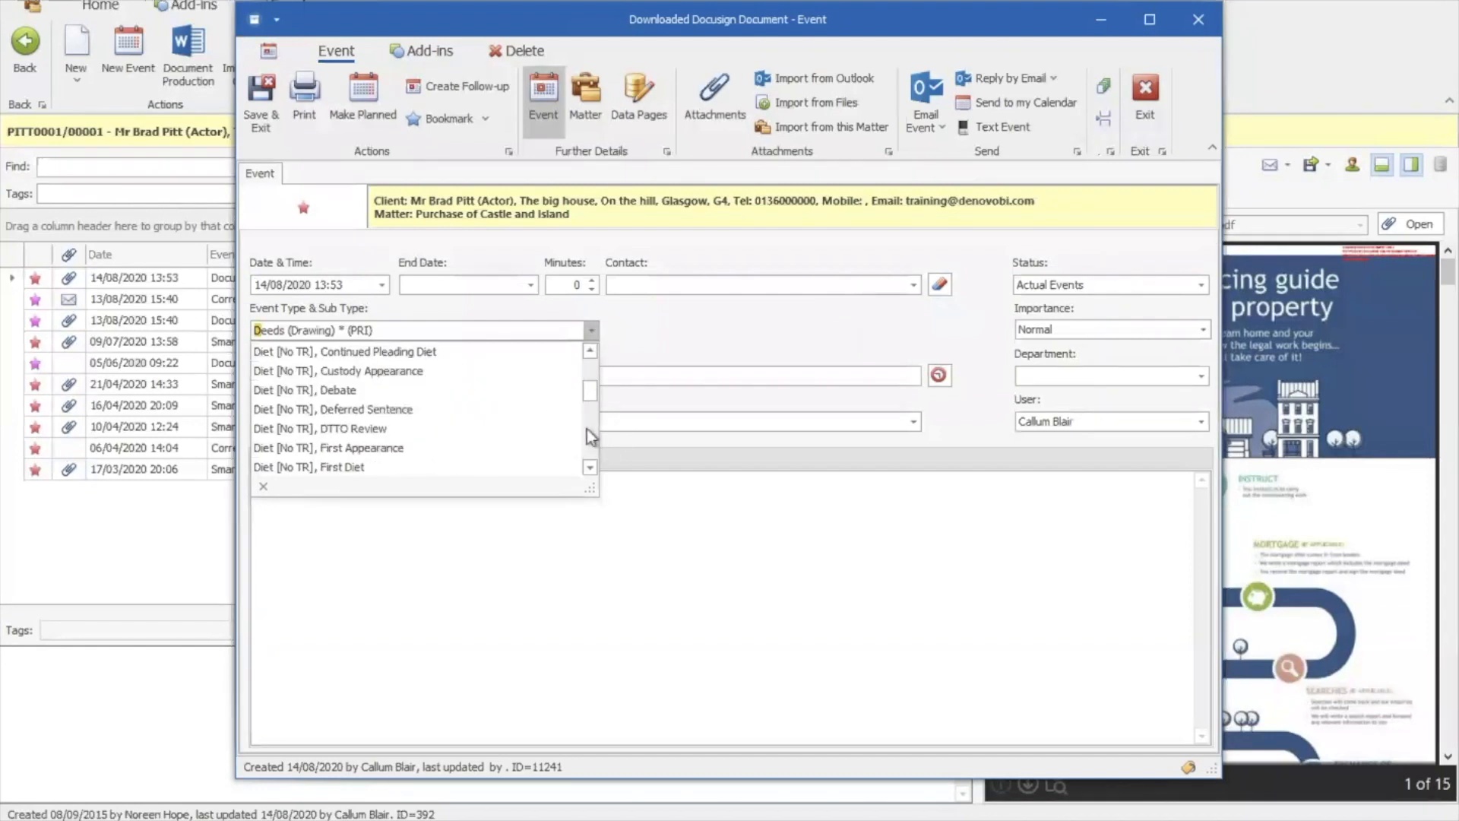
text(ocument)
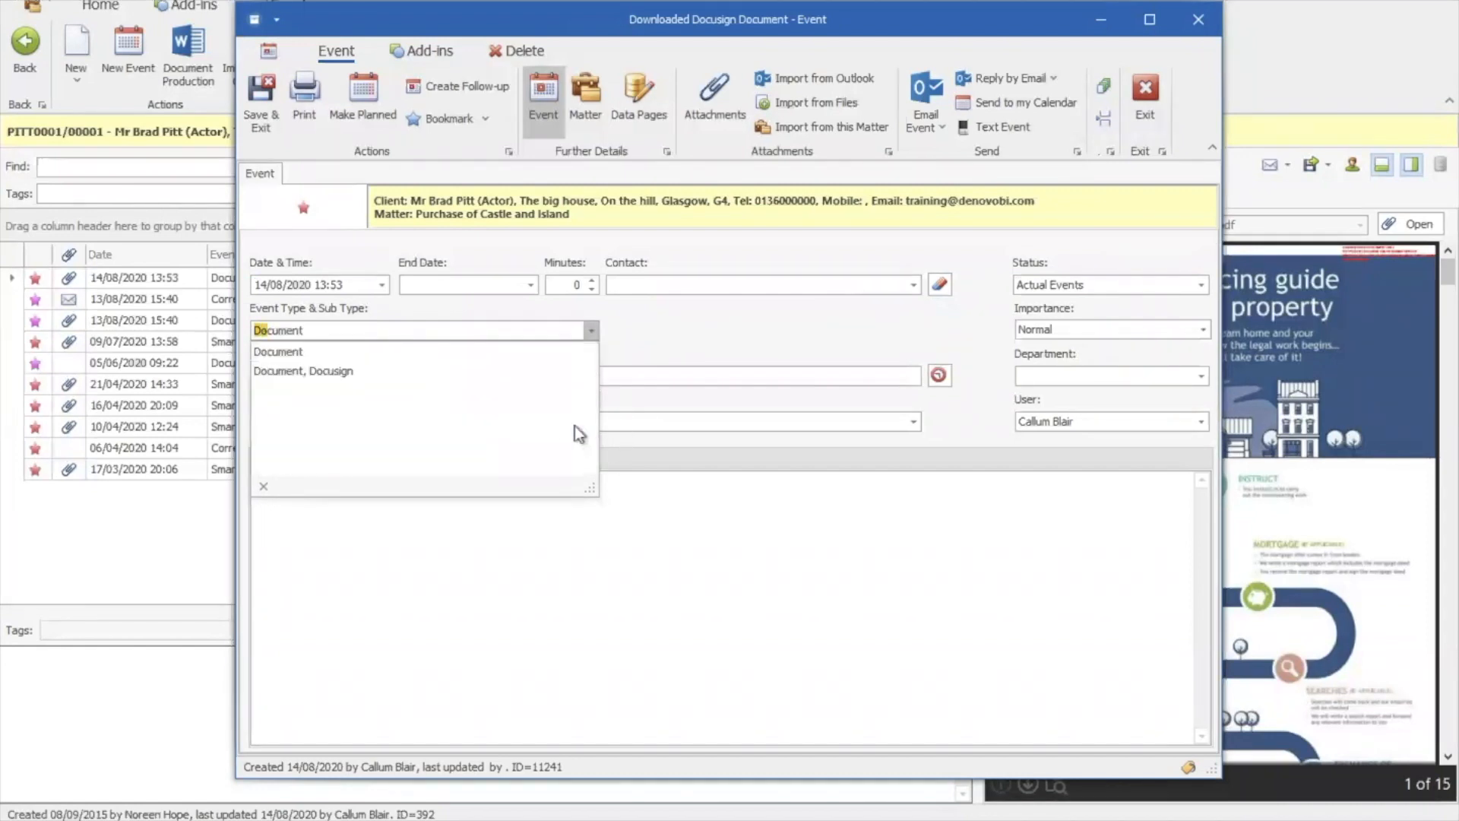
click(326, 354)
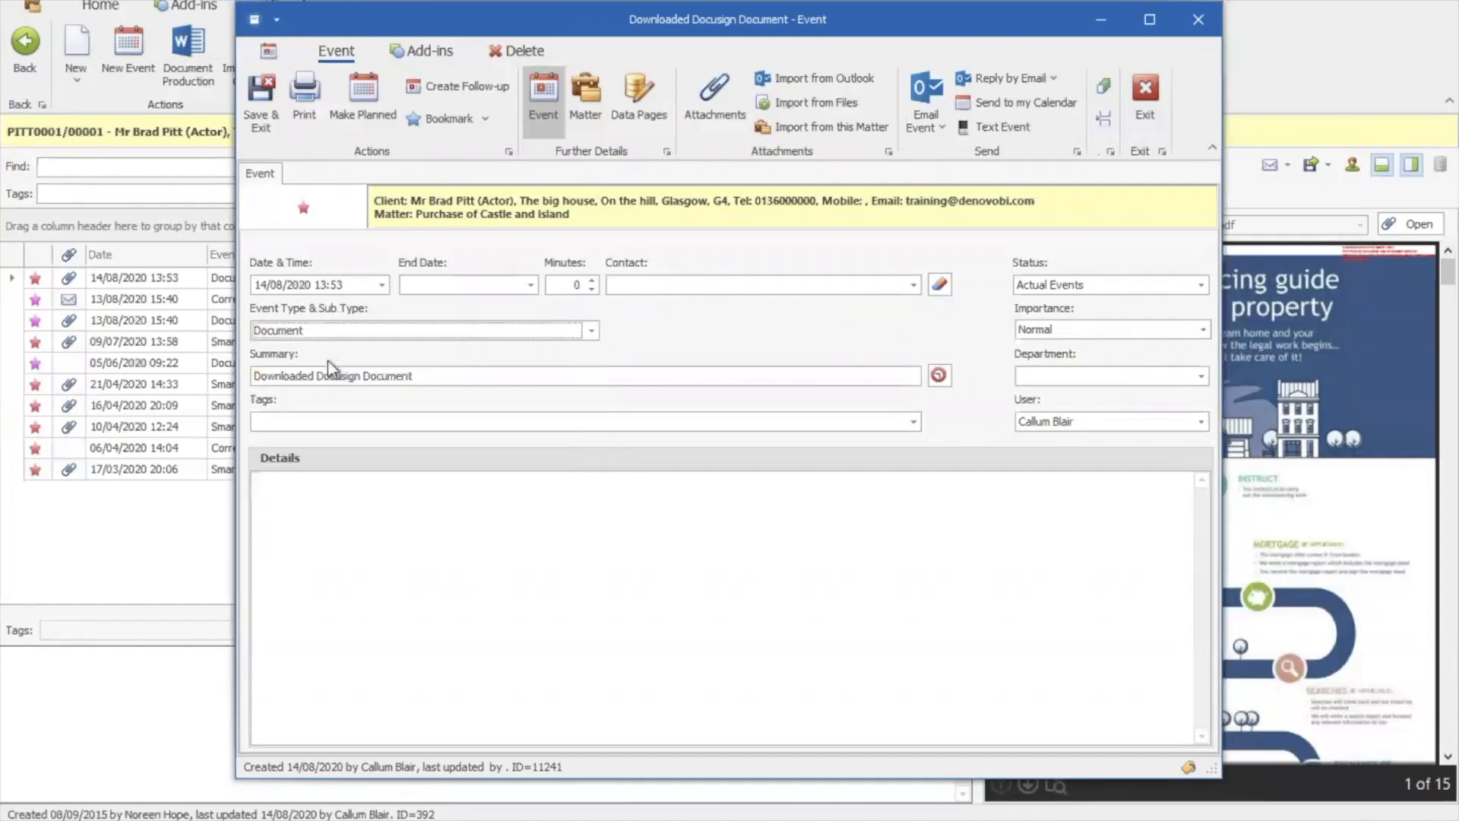
click(592, 330)
click(592, 469)
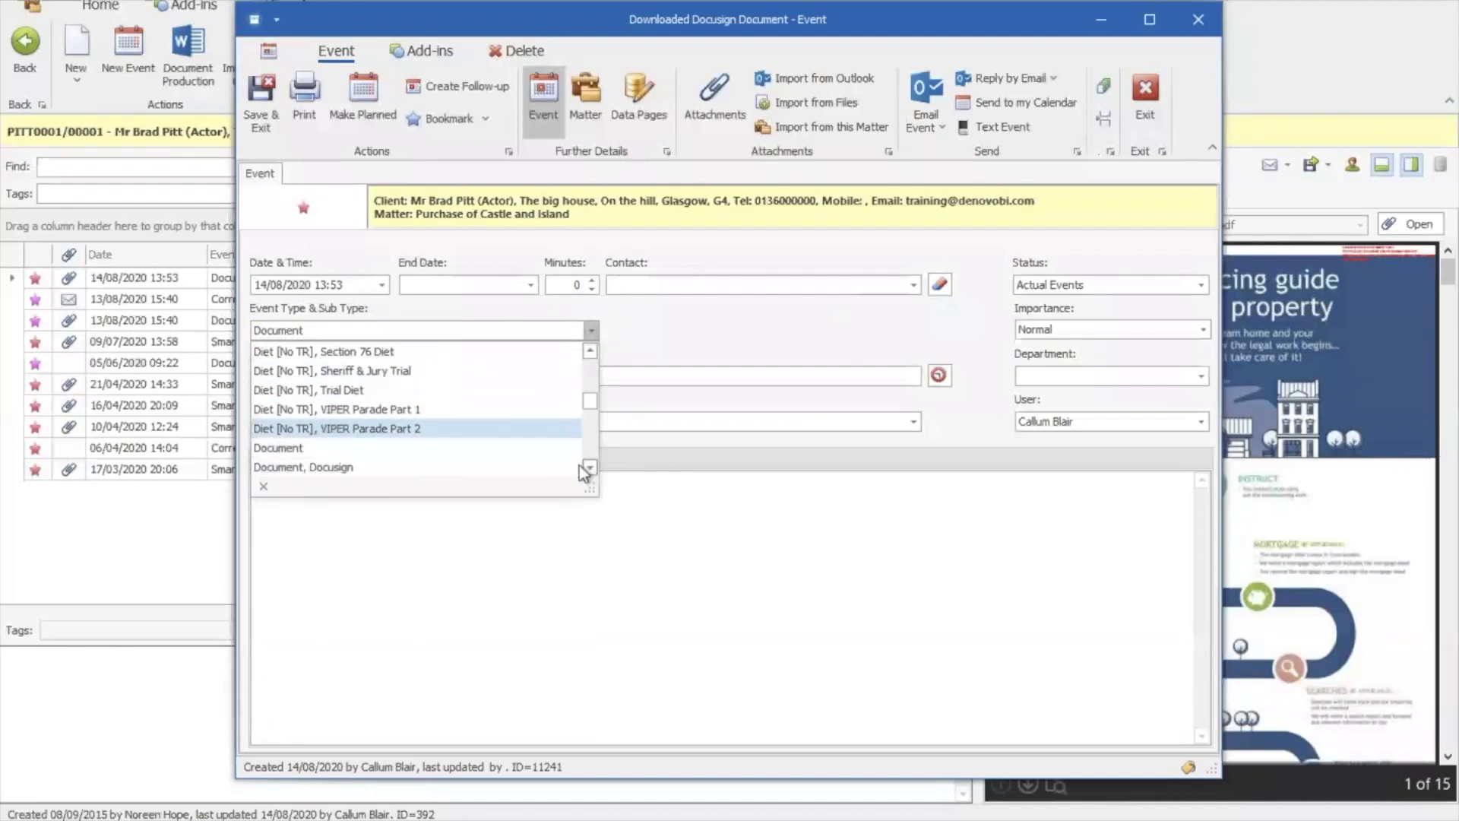
click(566, 468)
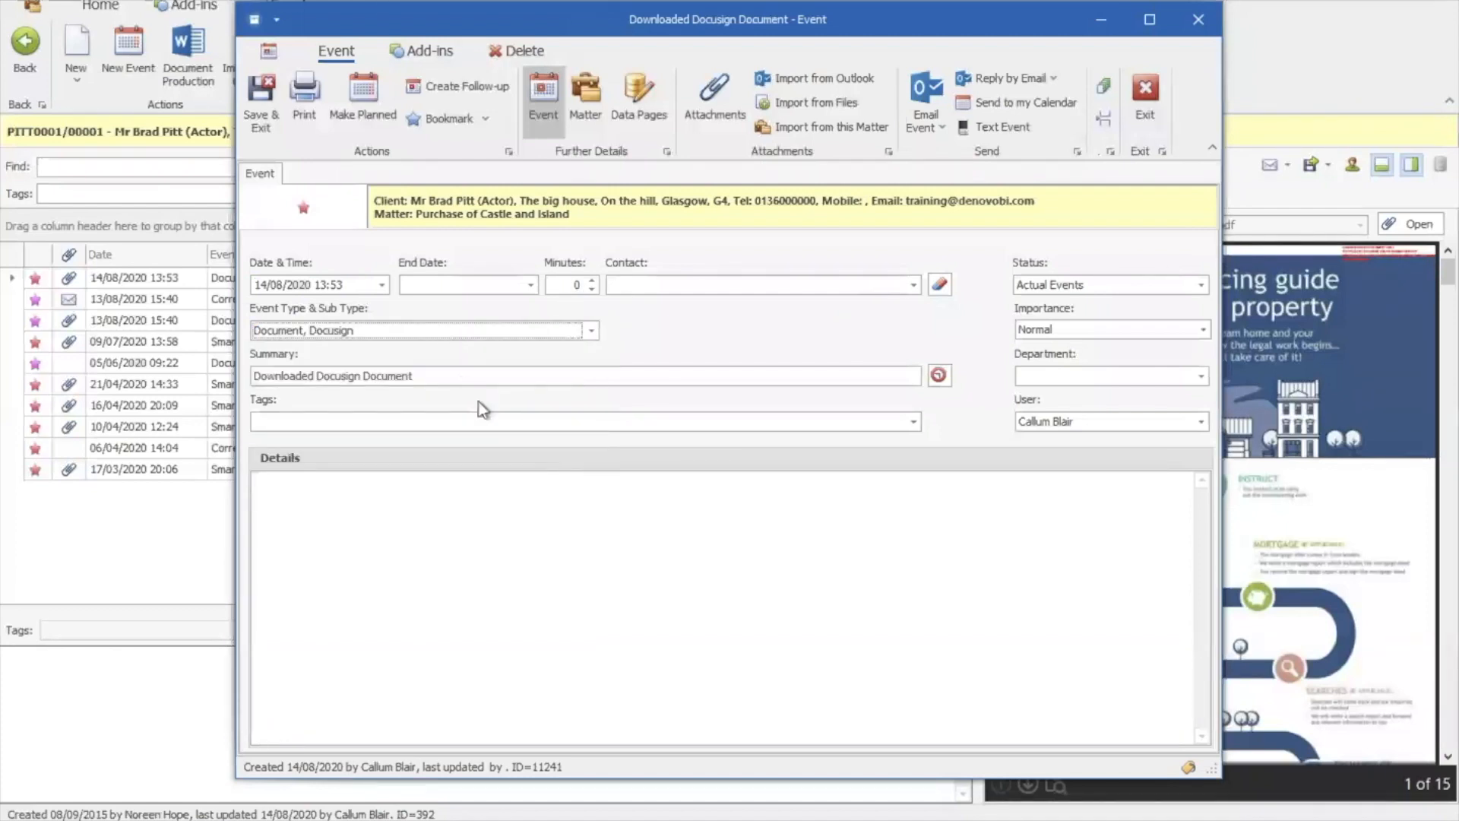
Tick Offers and Missives in the event's Tags list and confirm them
click(915, 421)
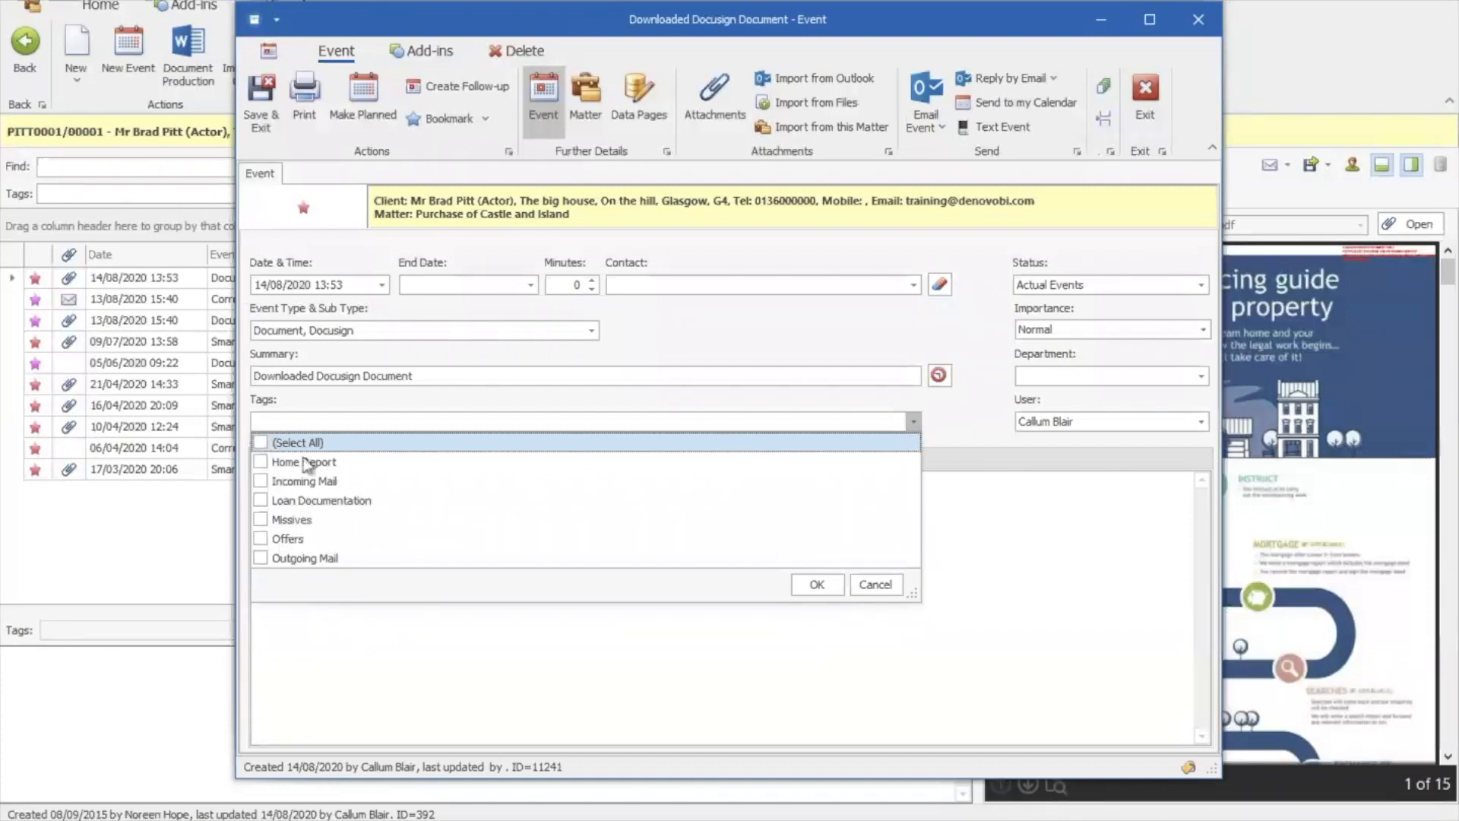
click(261, 539)
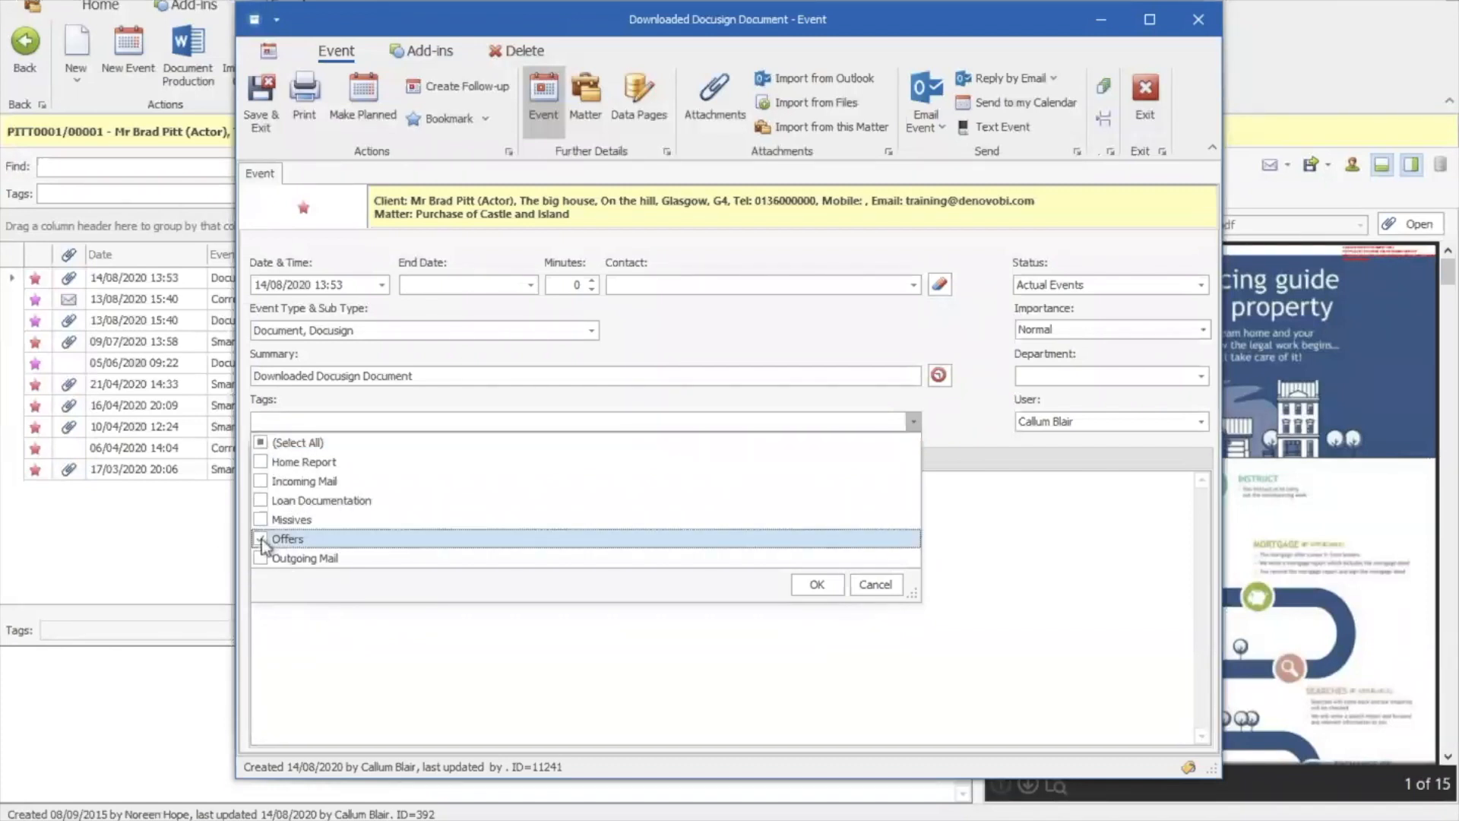
click(261, 521)
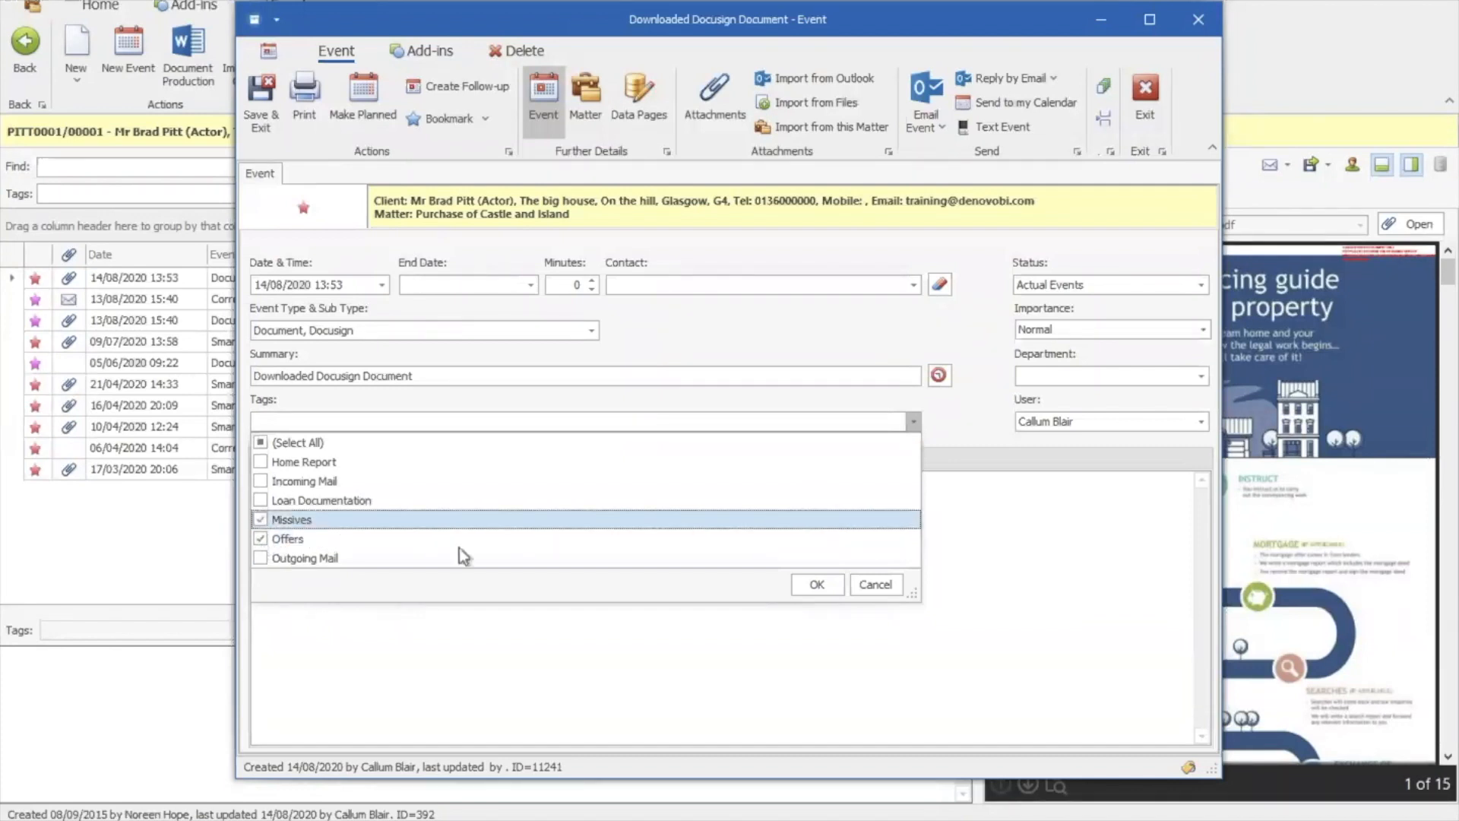
click(817, 584)
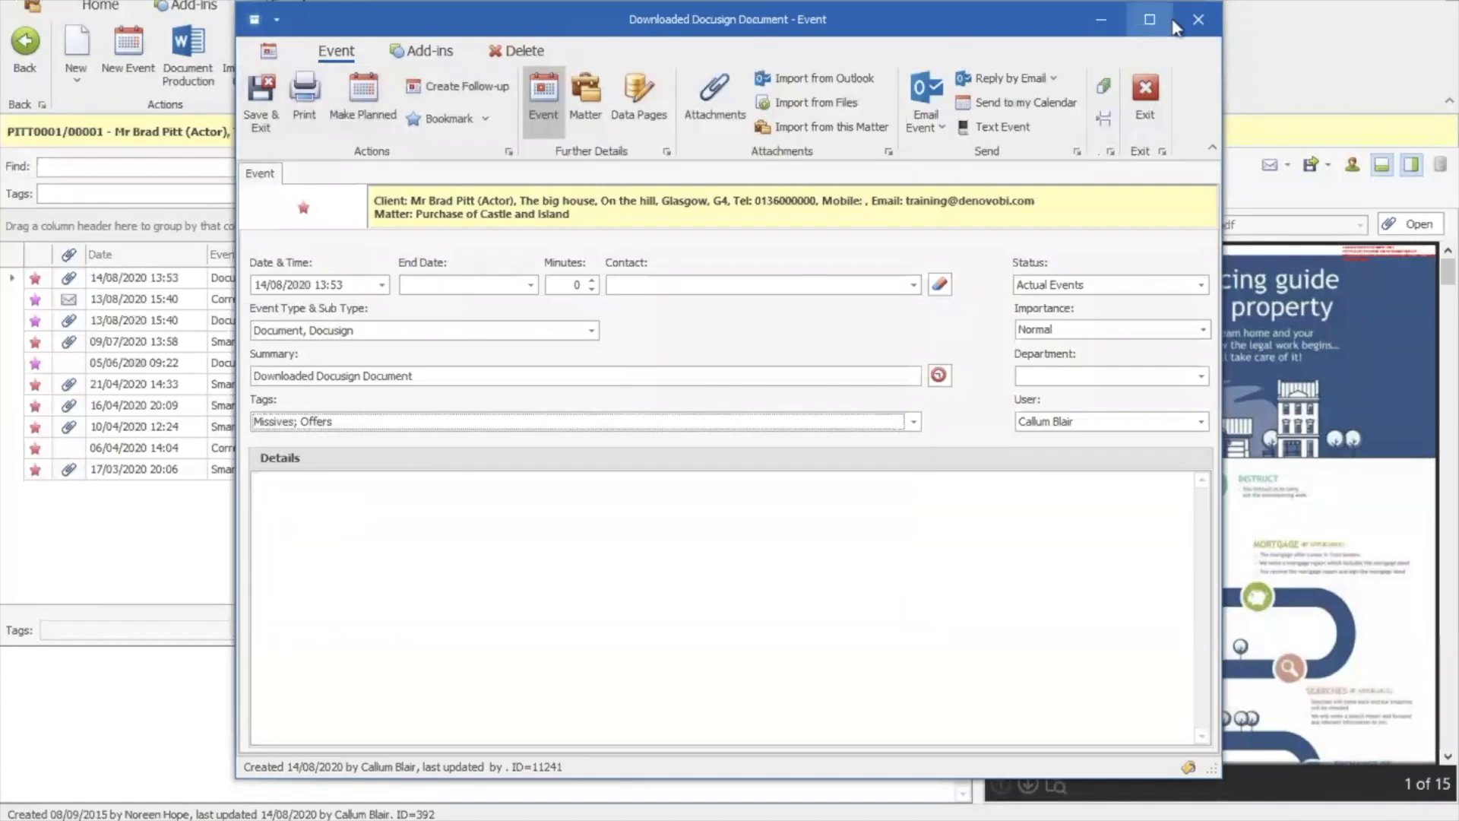
Check the events list tag filter, then Save & Exit the Document, Docusign event
click(1102, 21)
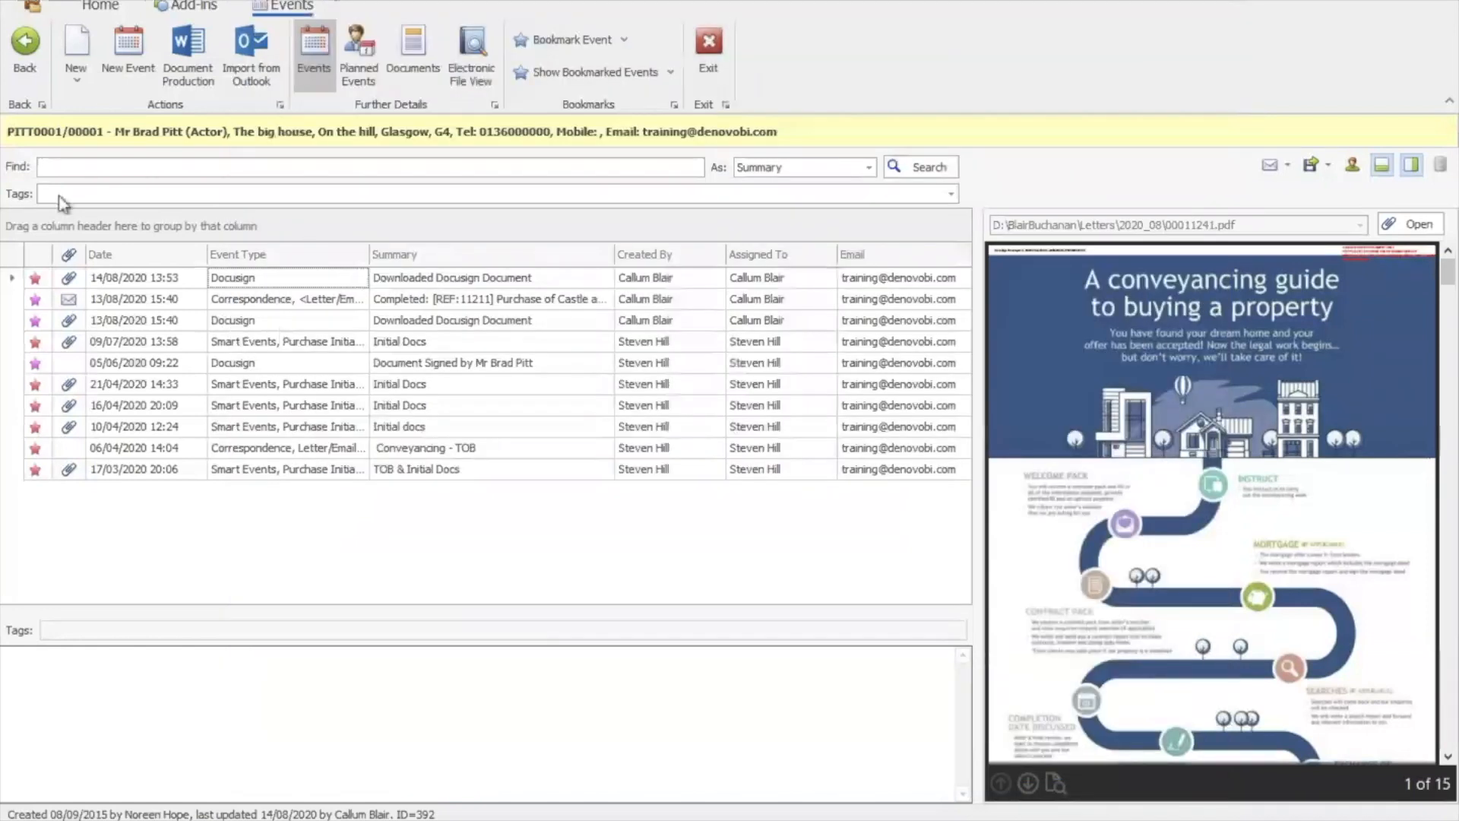
click(953, 195)
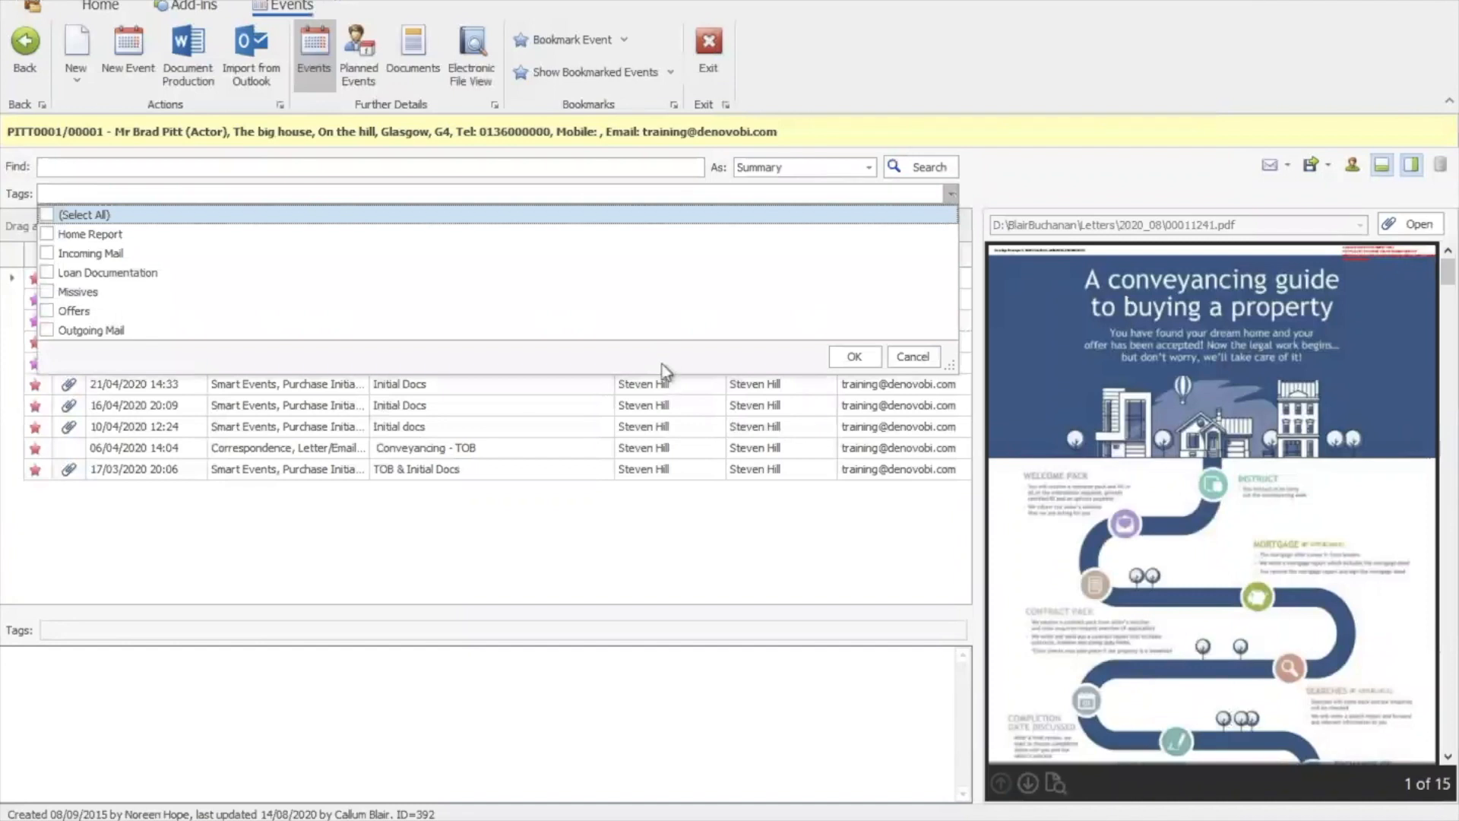
click(951, 195)
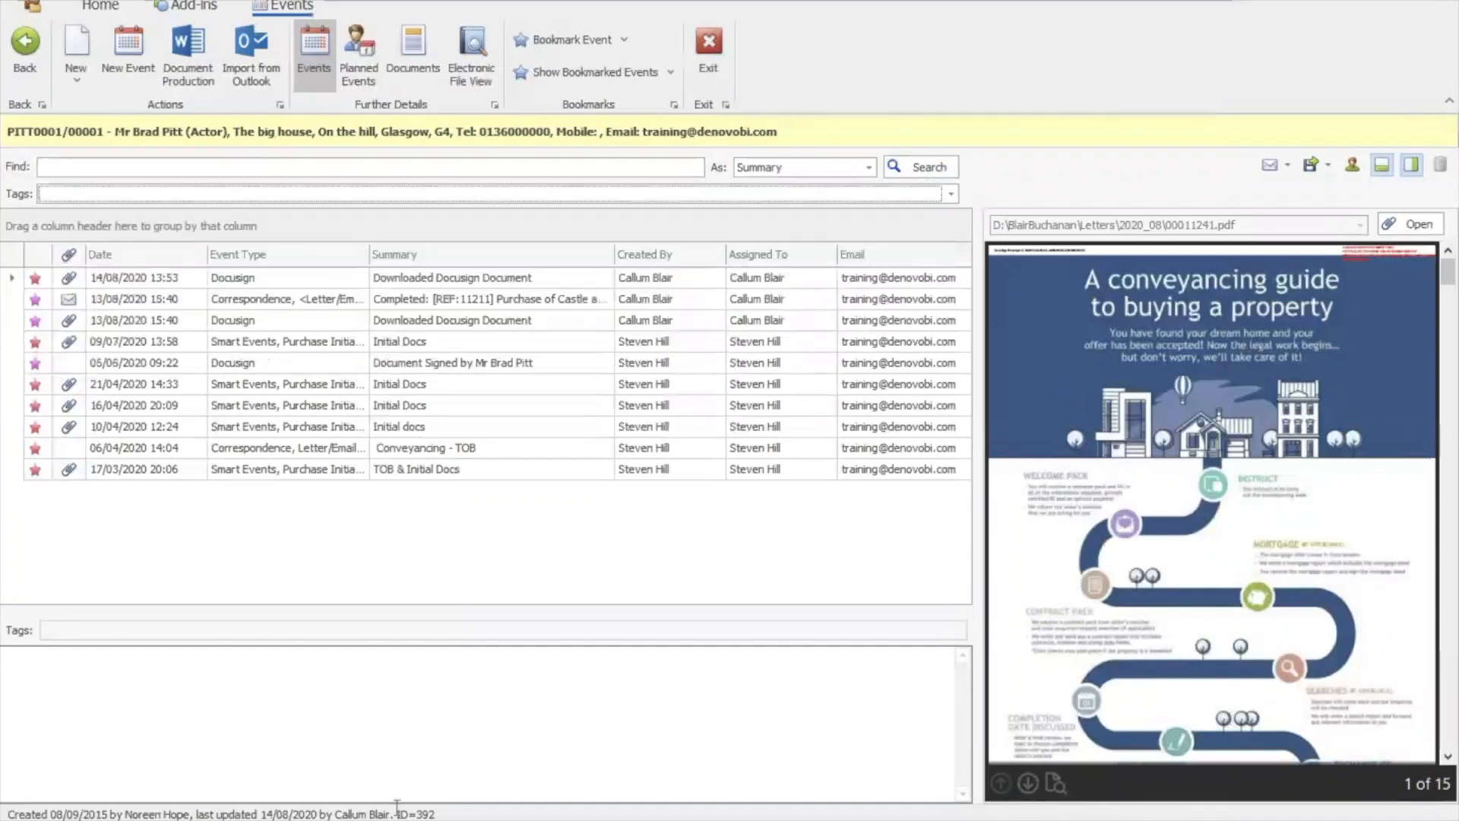
mouse_move(376, 812)
click(546, 743)
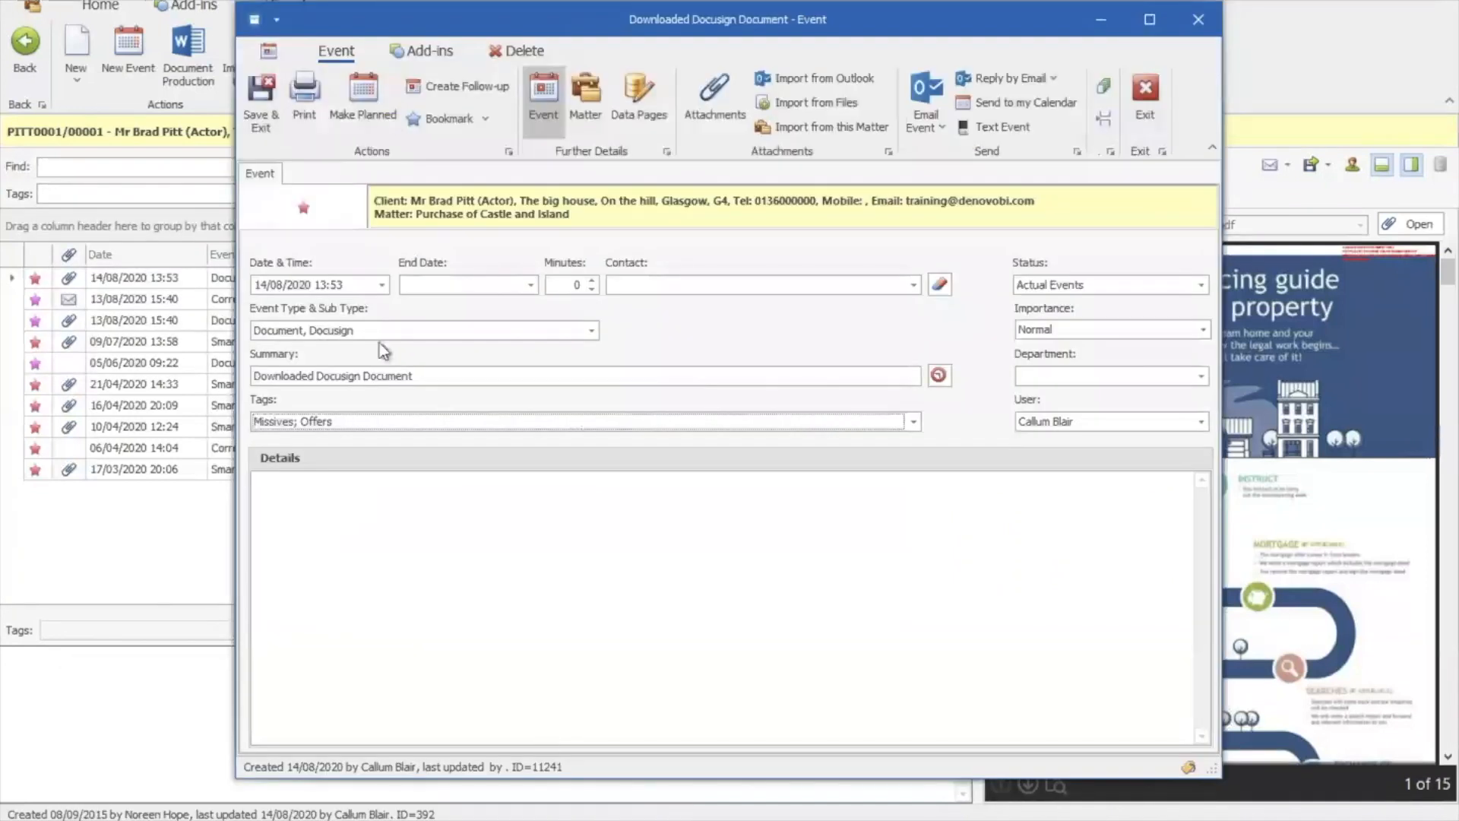
click(263, 104)
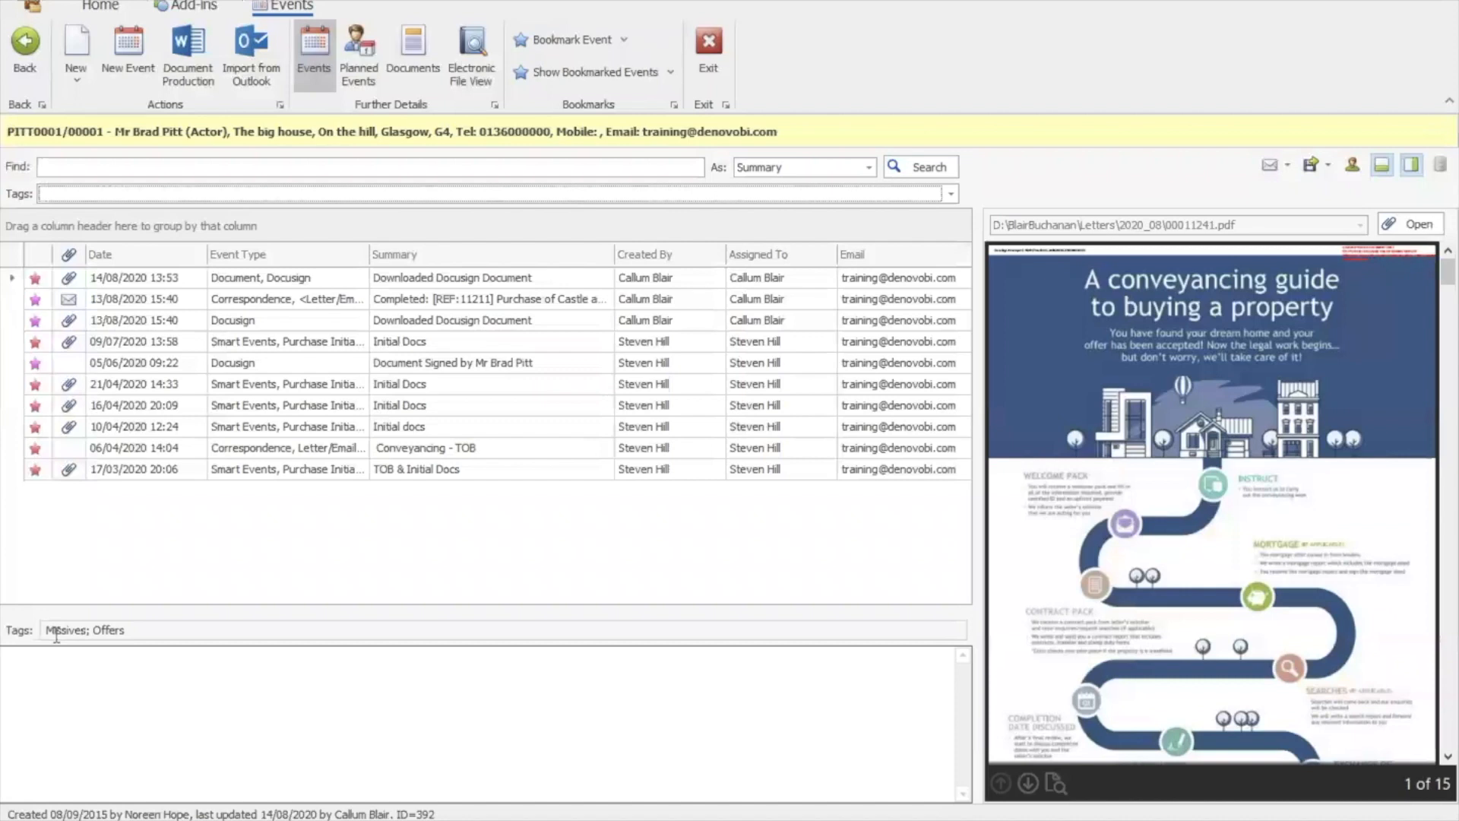
click(952, 191)
Filter by all tags, preview the TOB, conveyancing guide and Docusign events, then clear the filter
click(46, 215)
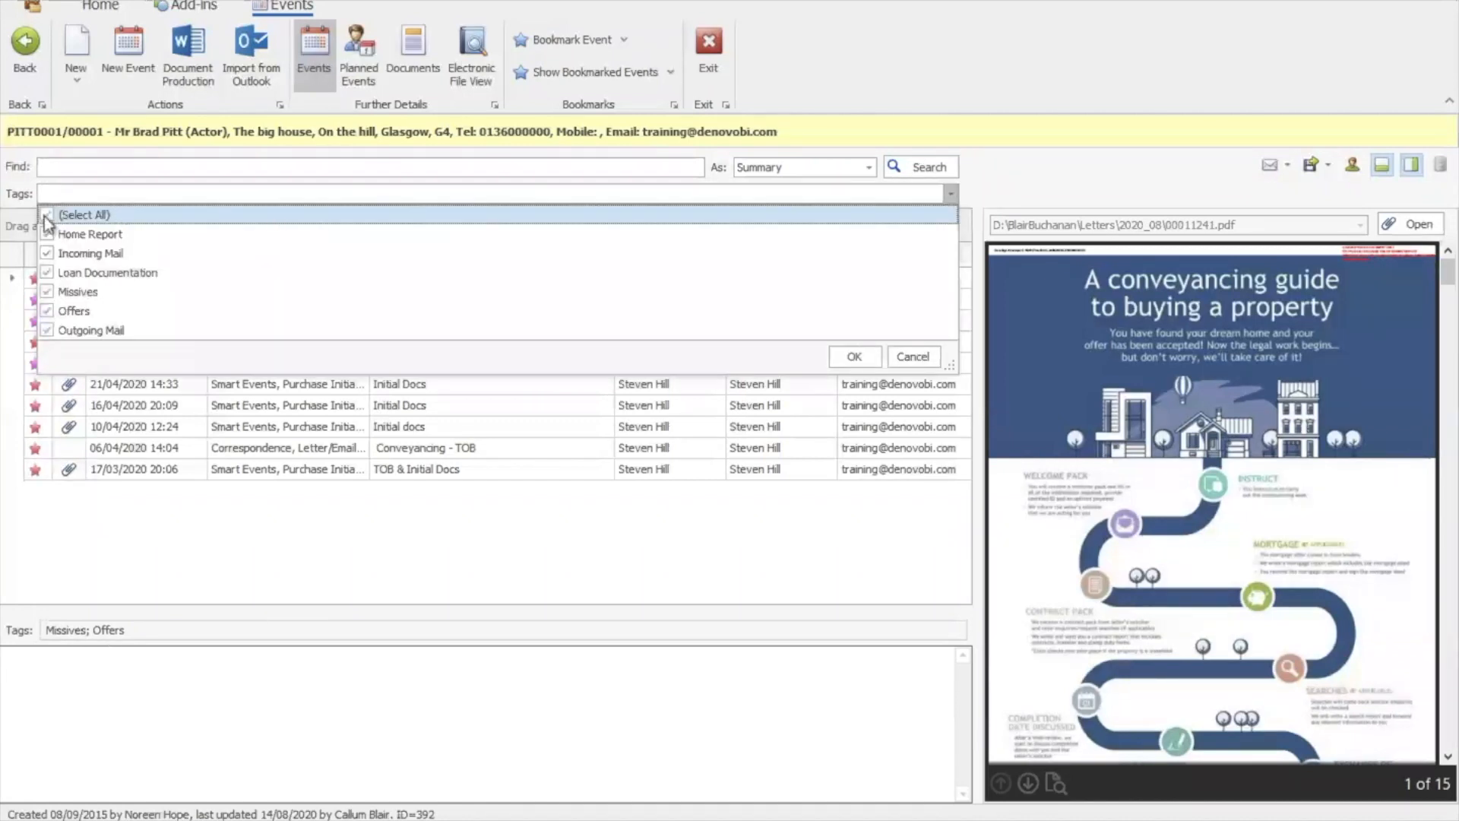
click(848, 360)
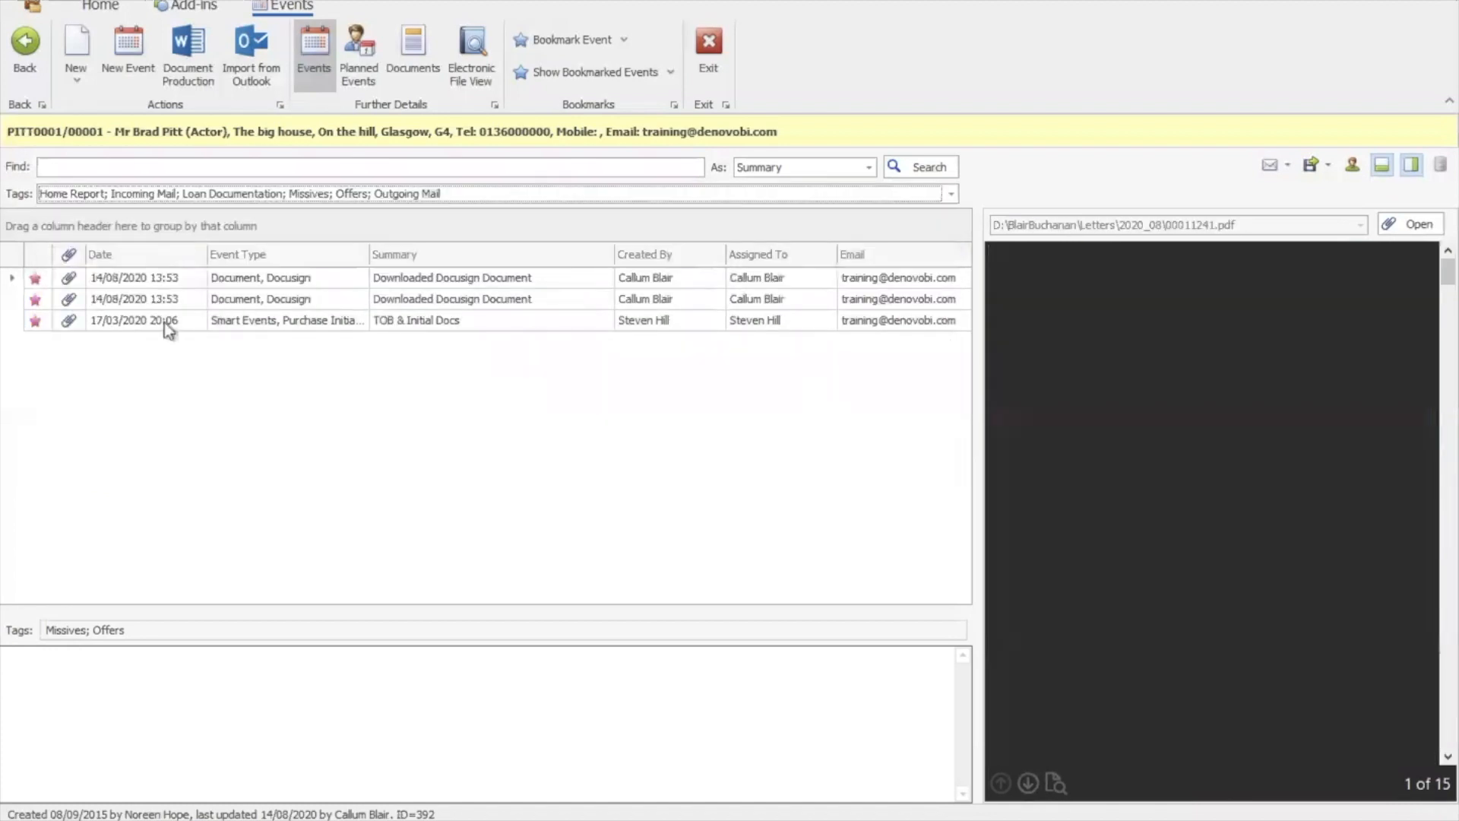
click(183, 328)
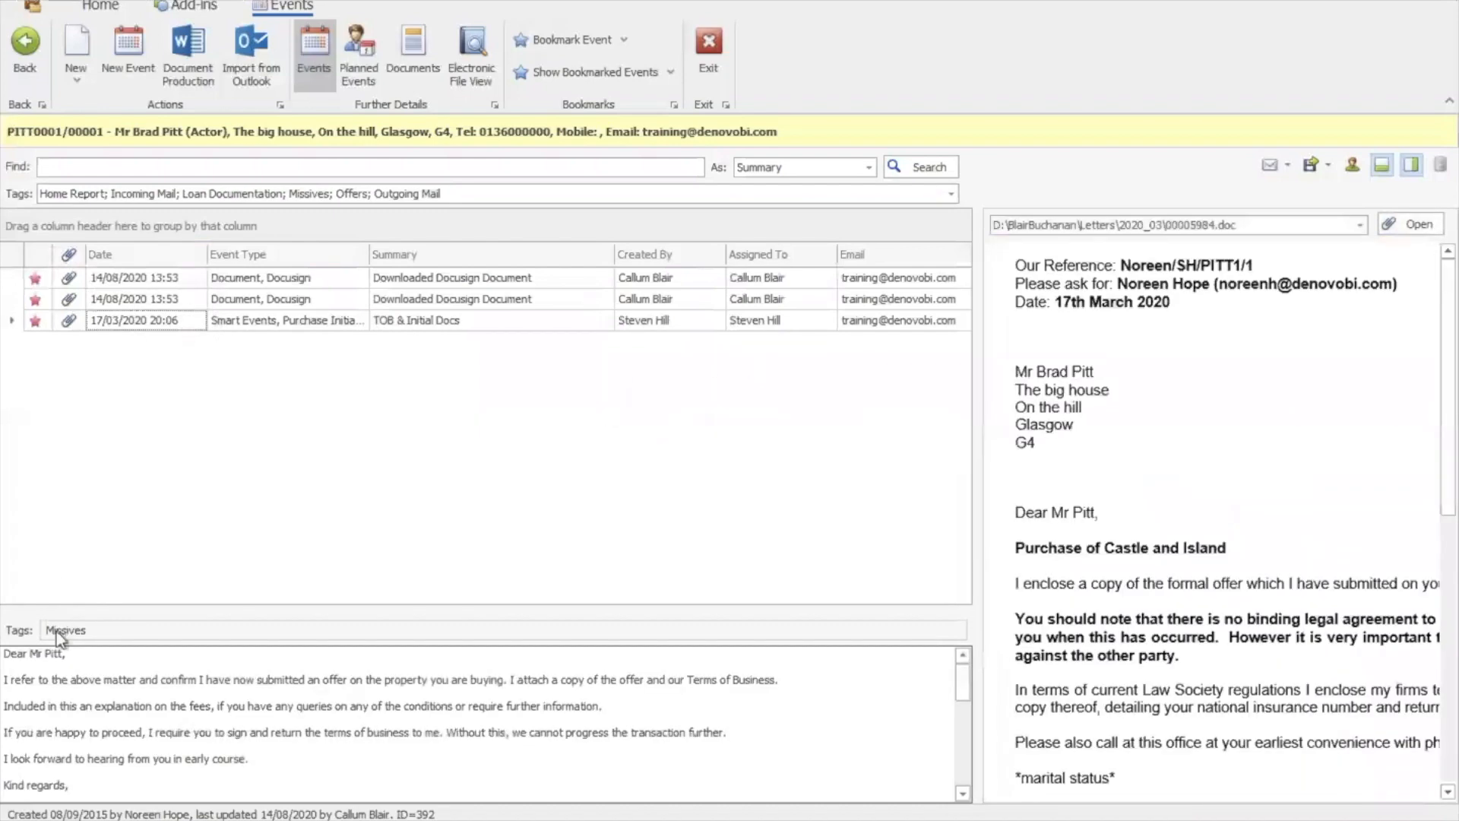
click(133, 299)
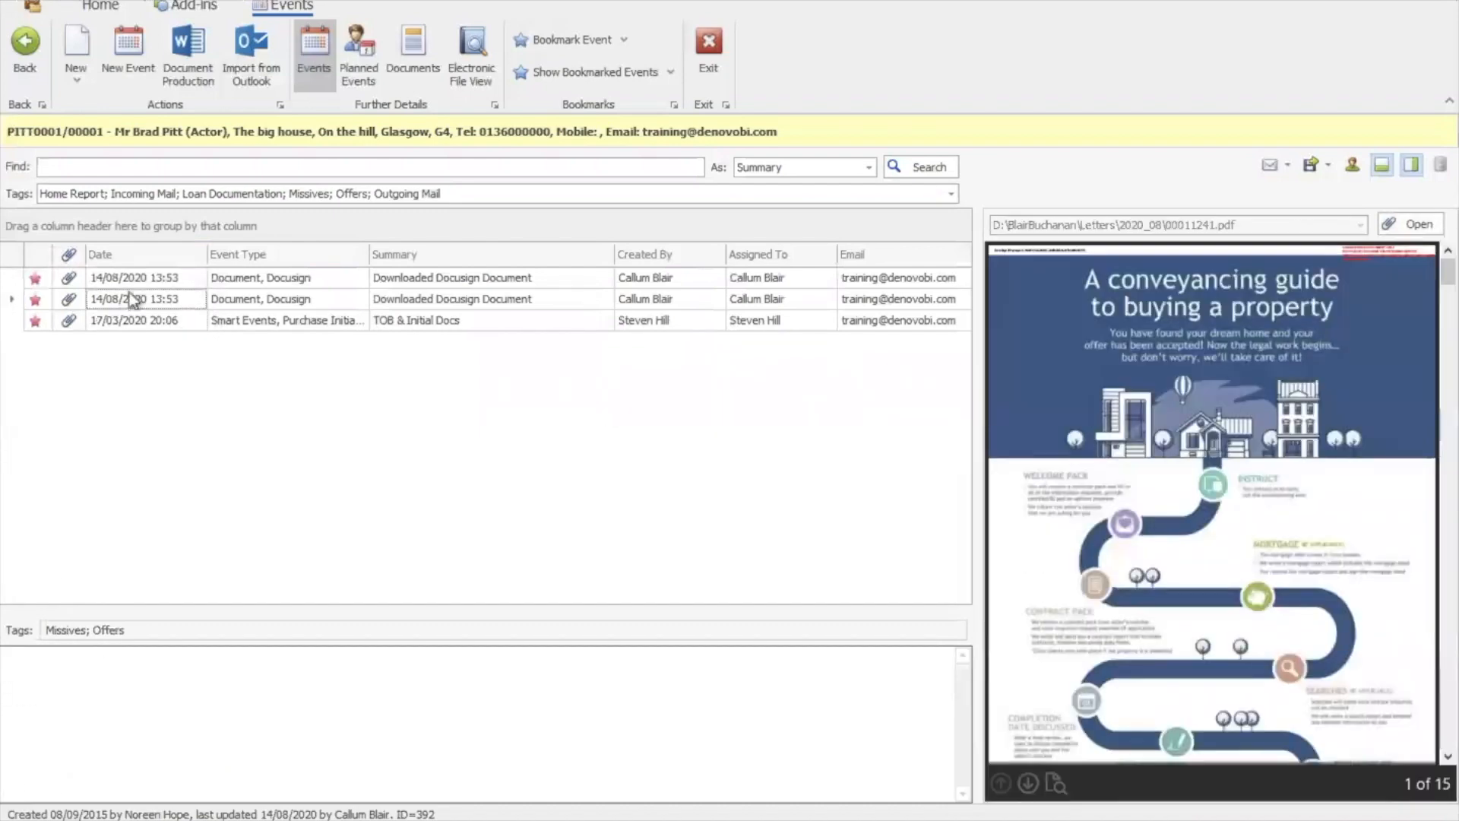
click(132, 280)
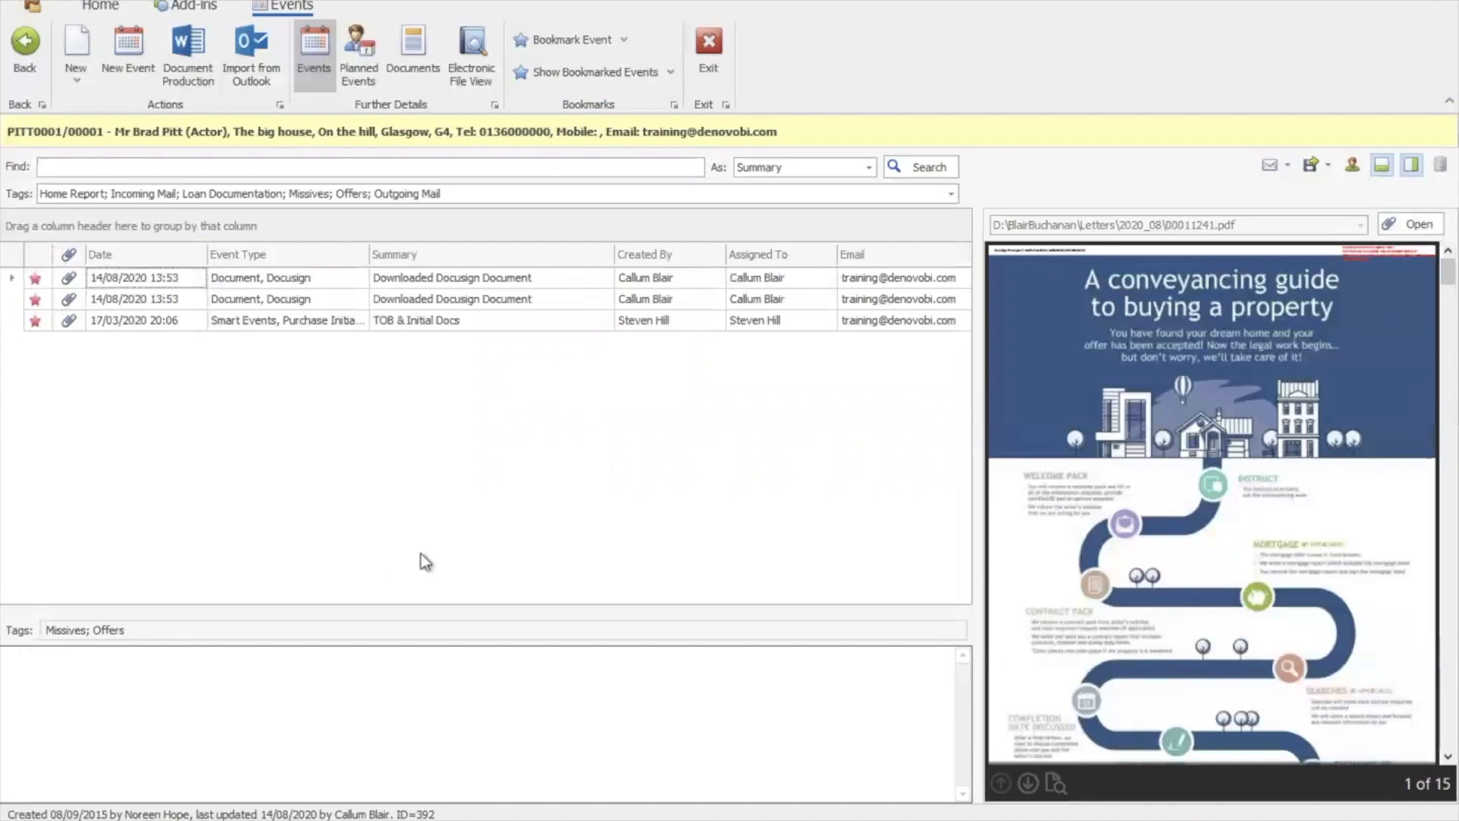
click(951, 195)
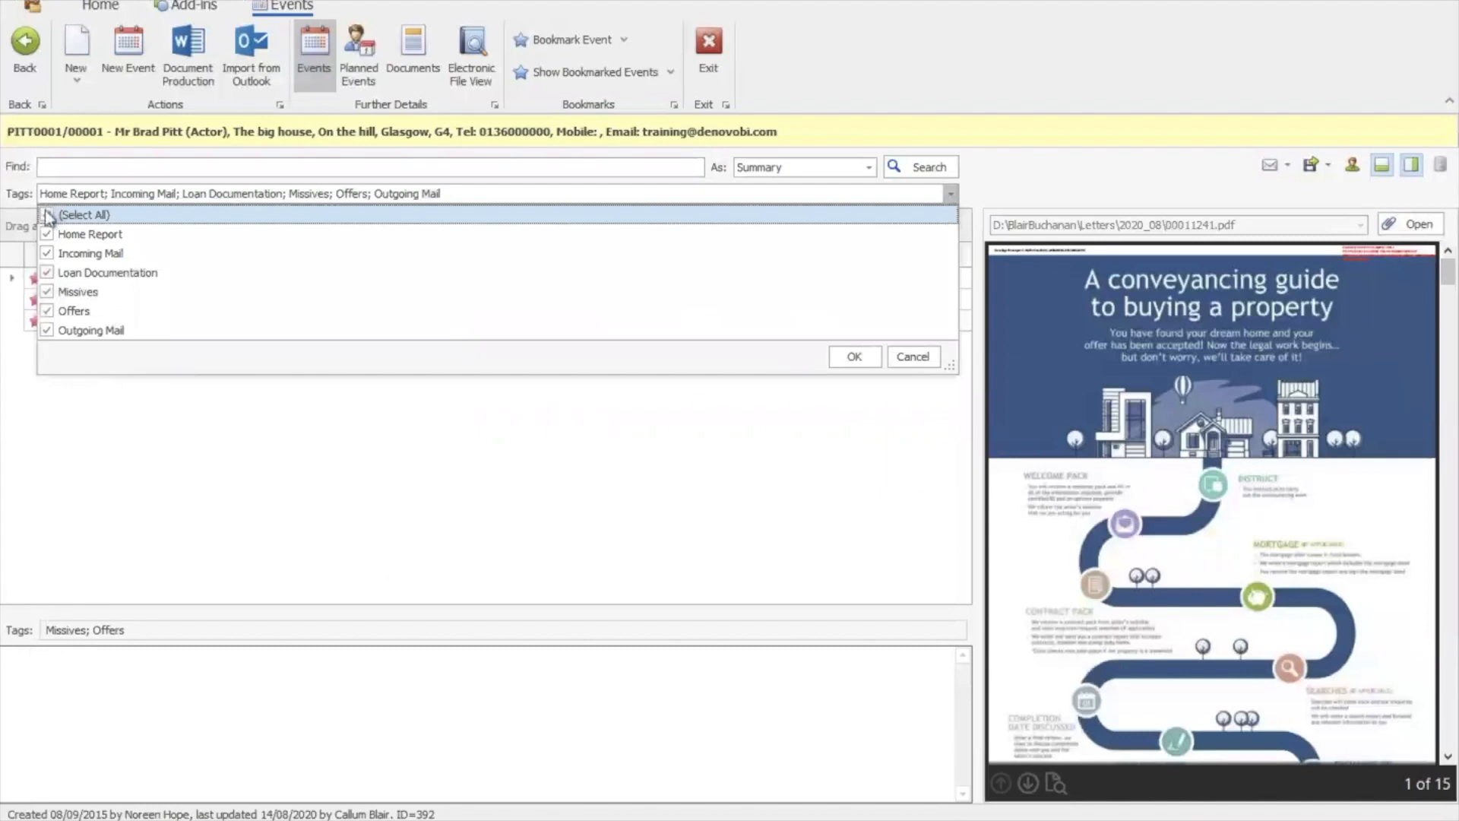
click(842, 359)
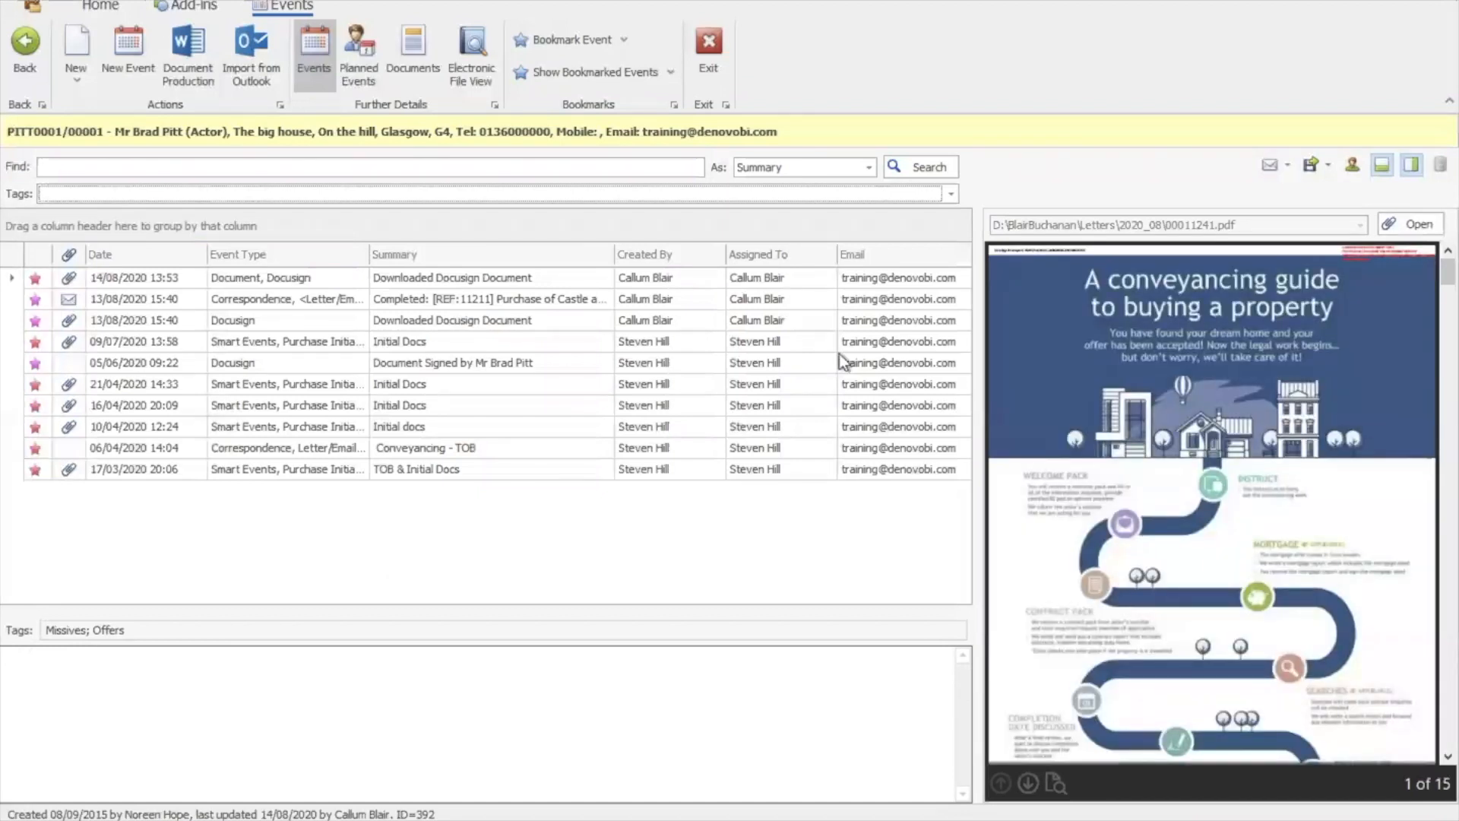
Create a follow-up to the Docusign event dated 21 August 2020, then return to the original event
double_click(247, 282)
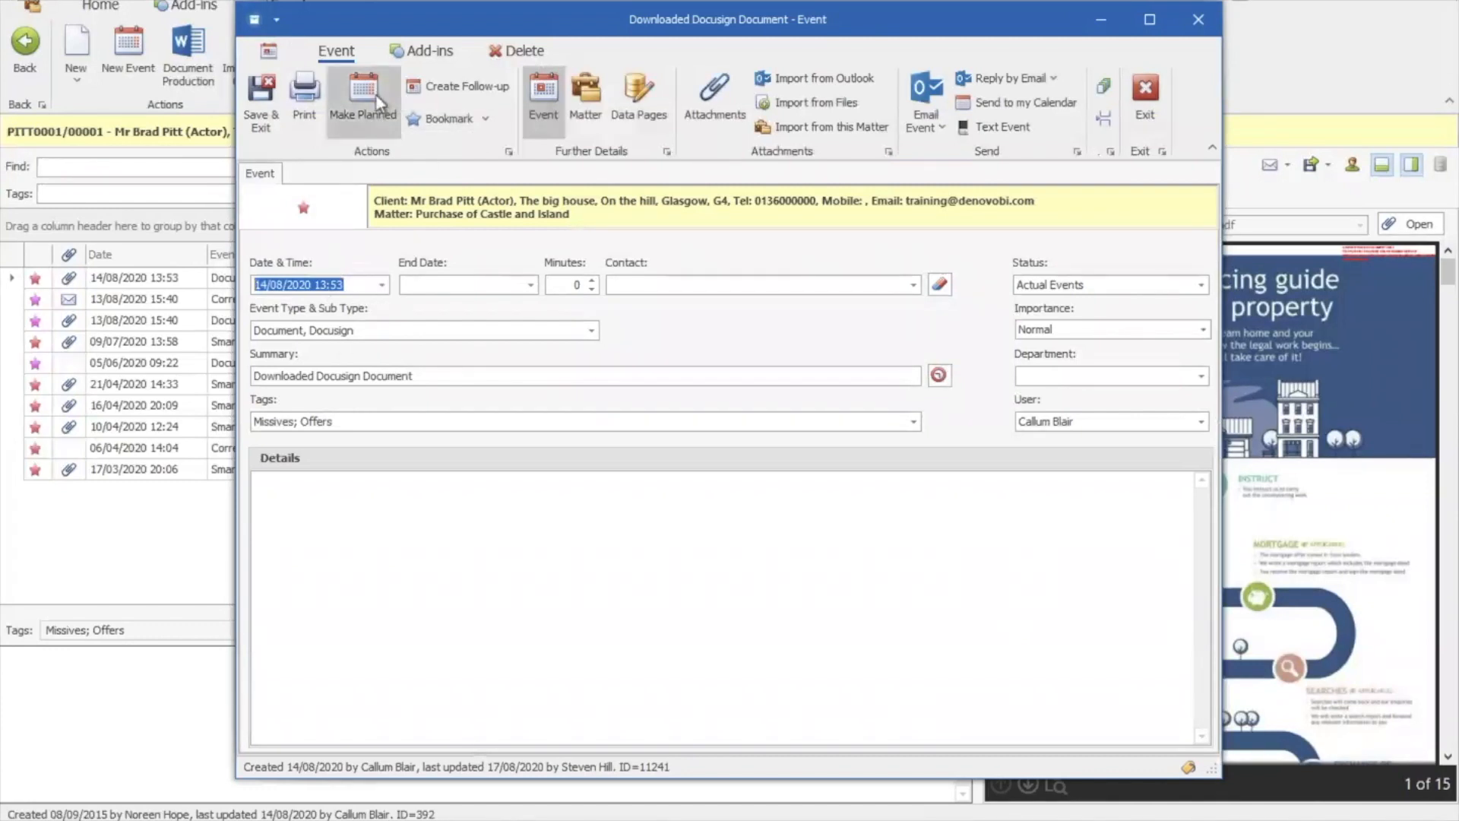
click(467, 86)
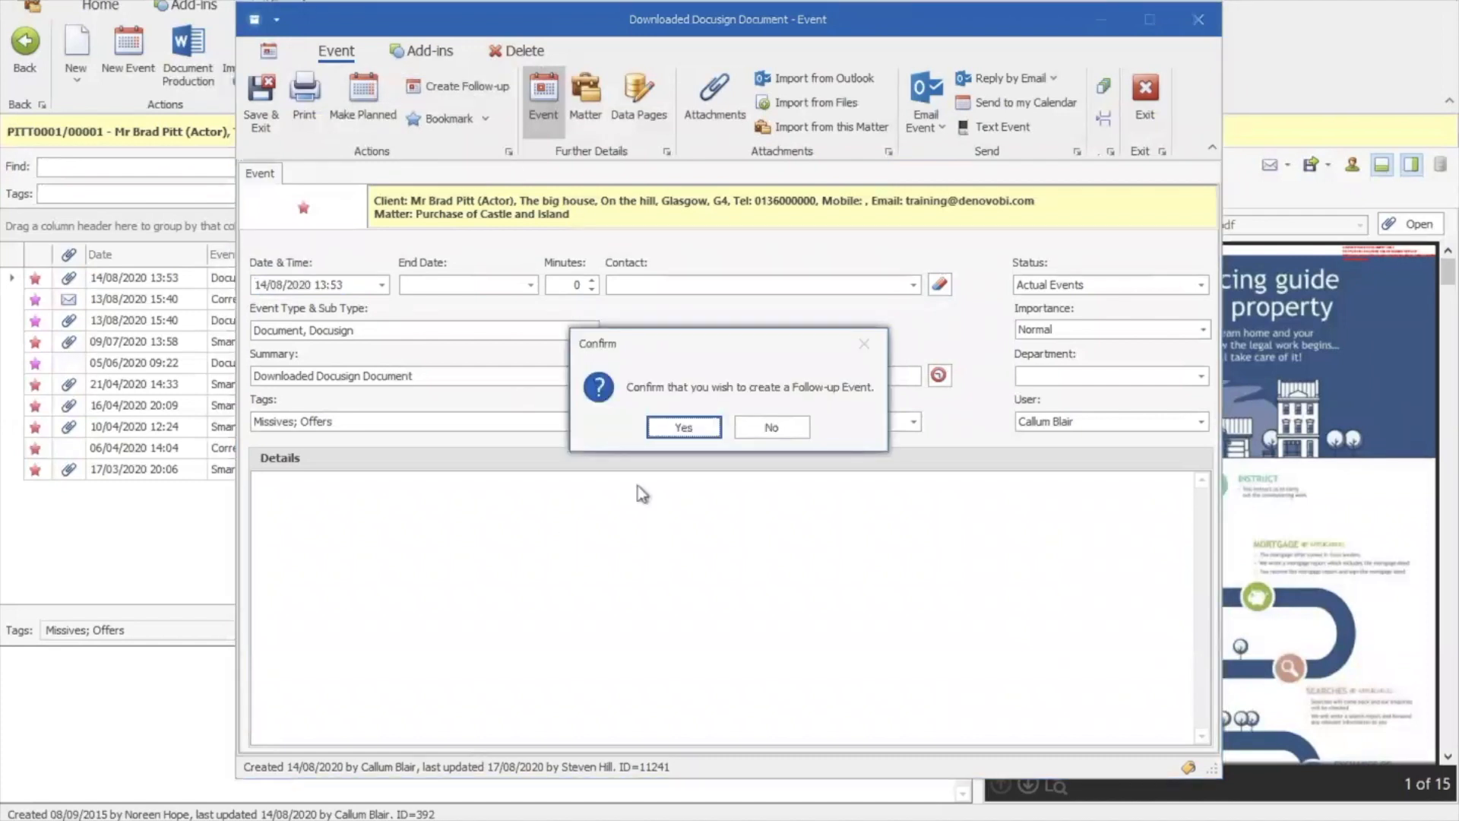
click(684, 427)
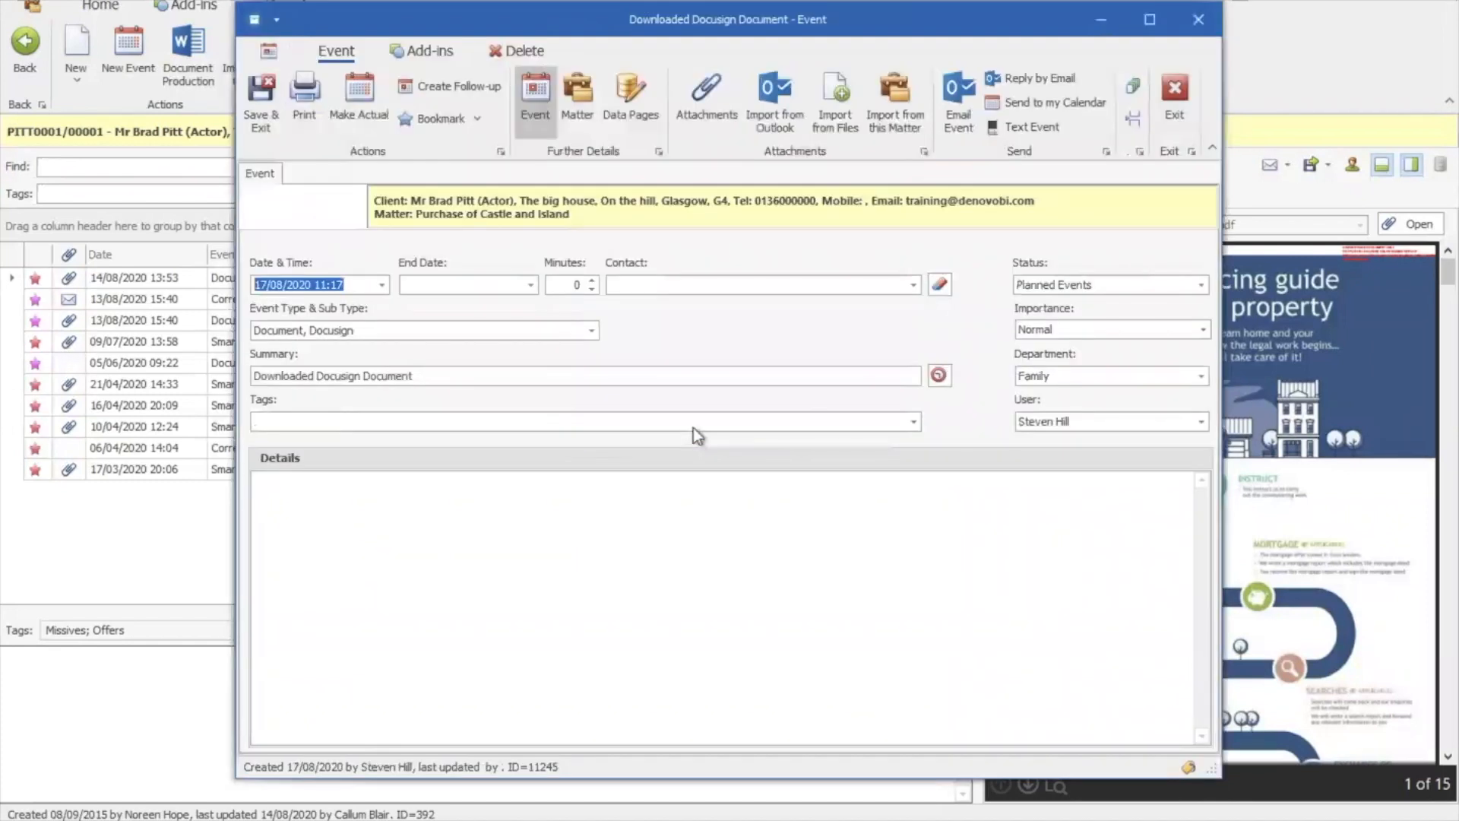
click(383, 284)
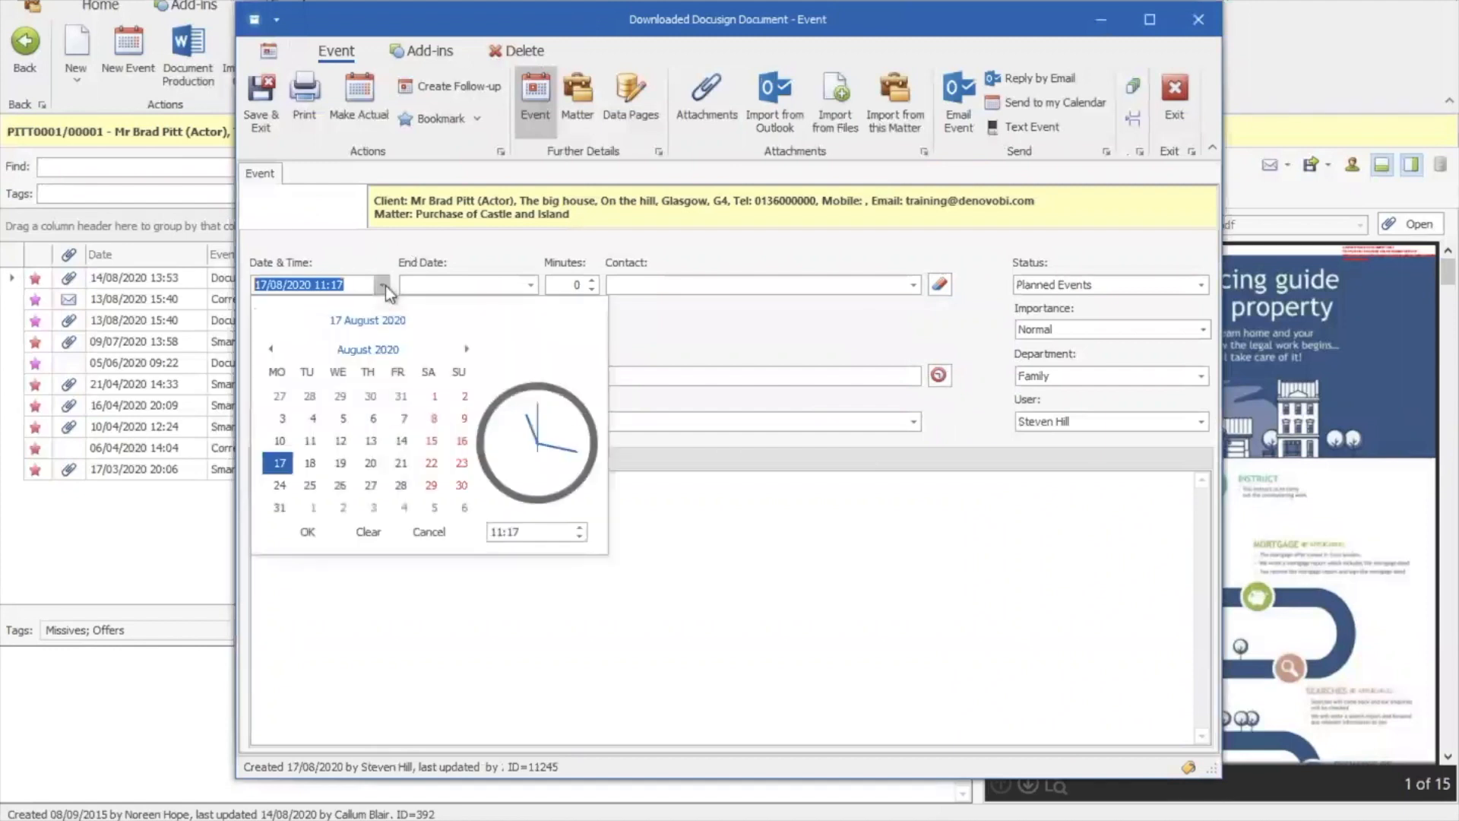
click(402, 464)
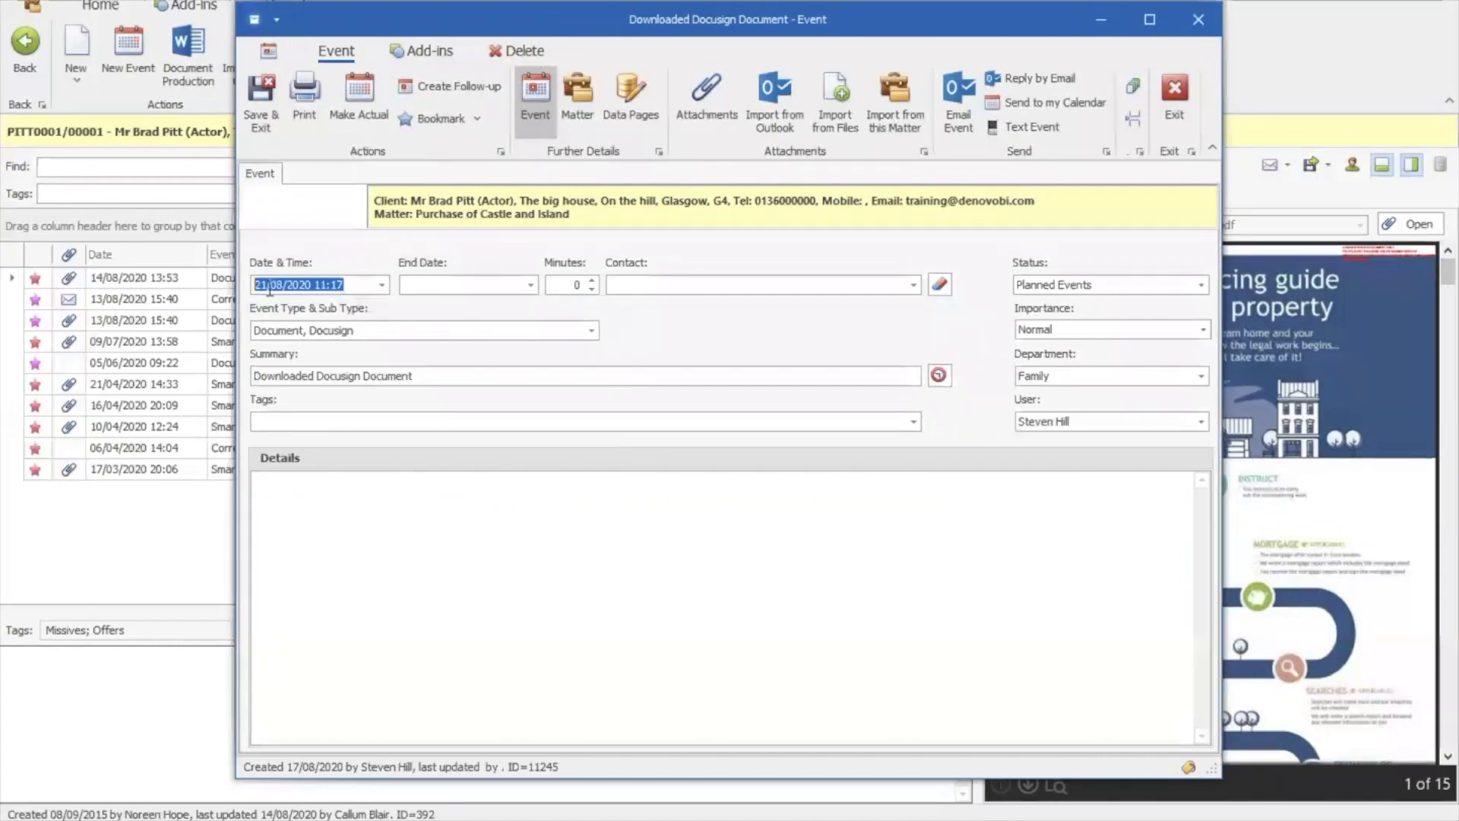
click(267, 114)
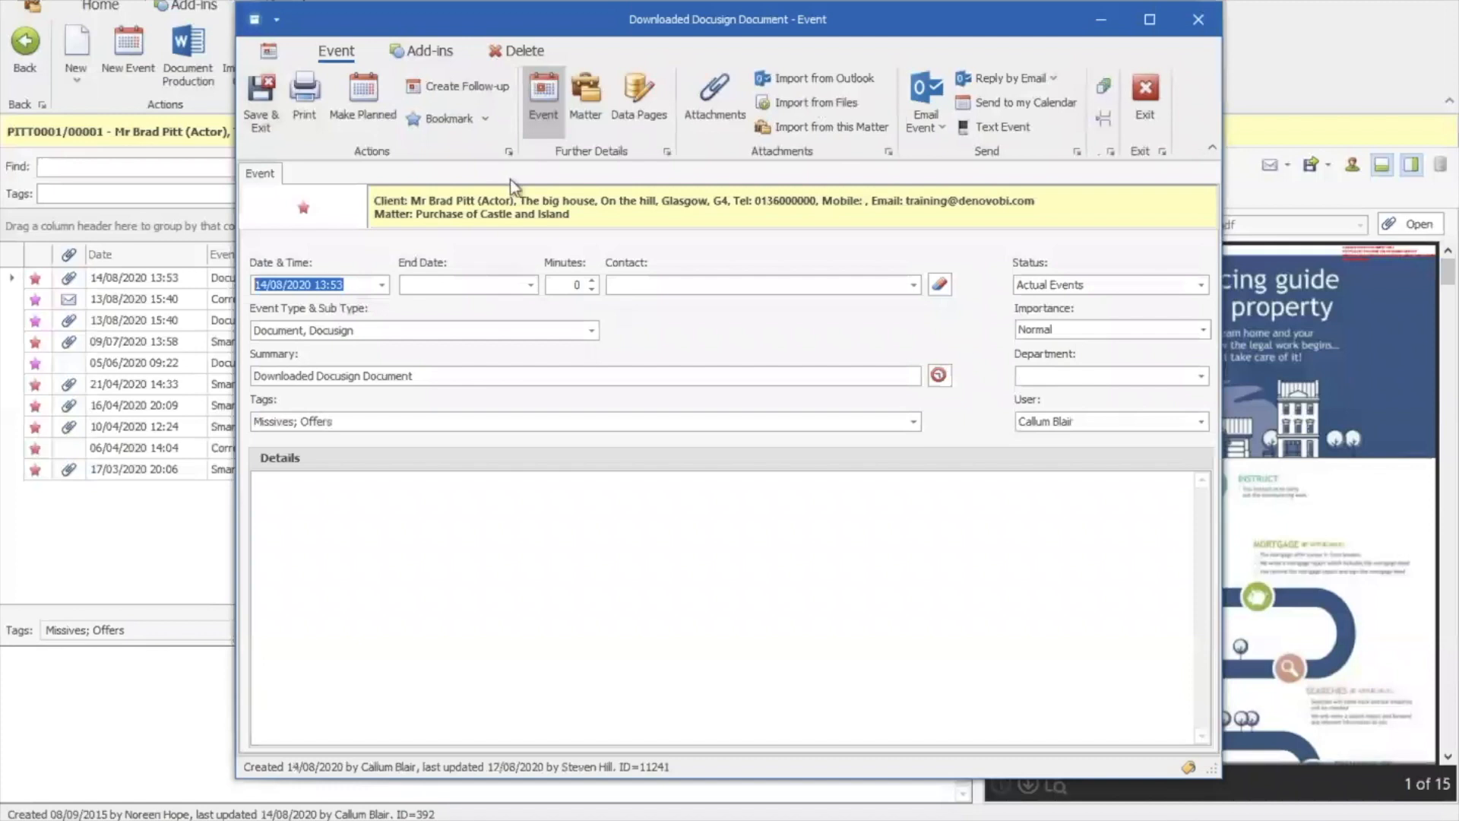
View the event's matter record, close it, then exit the Docusign event
click(582, 123)
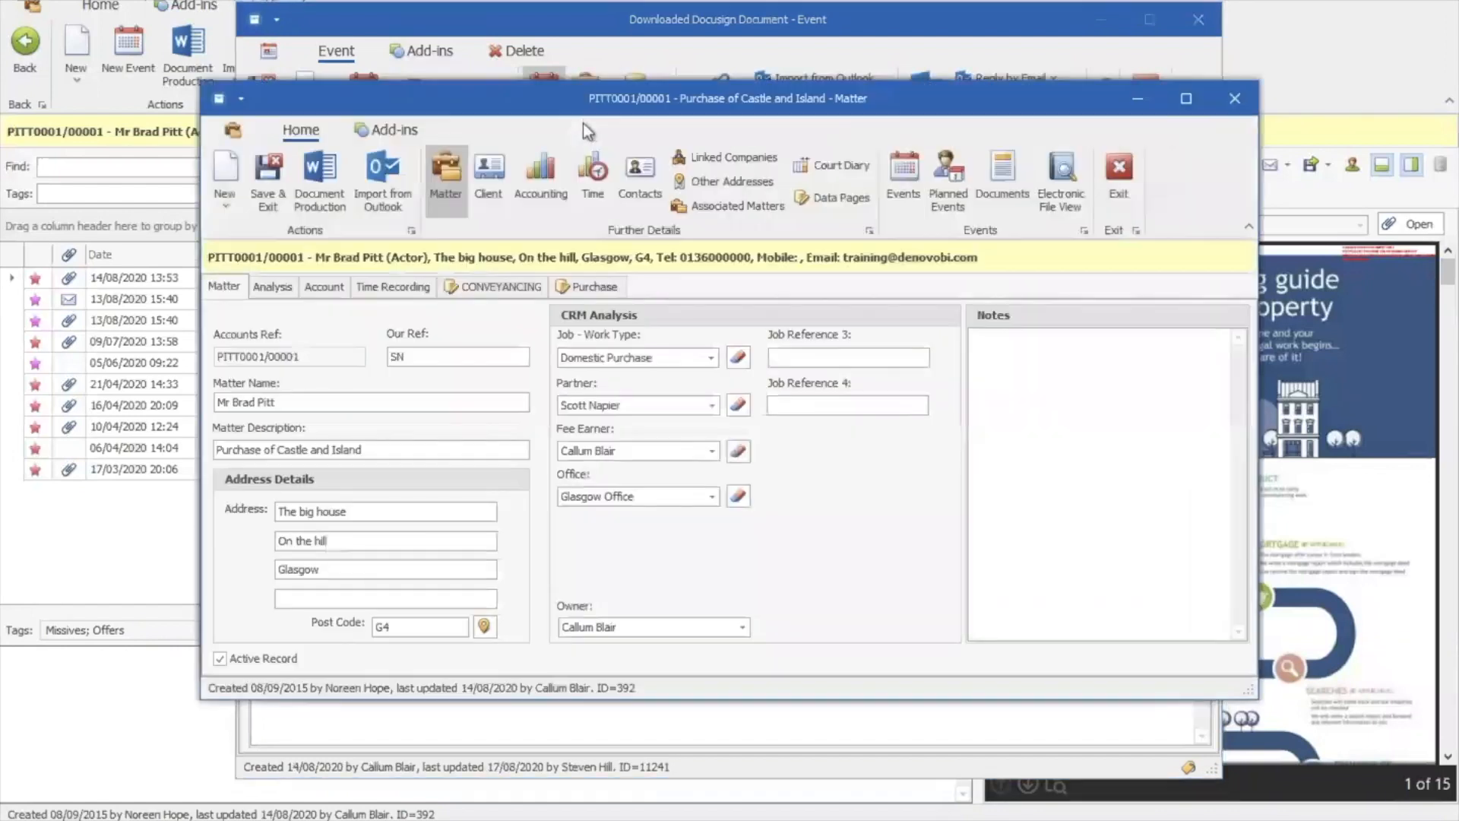
click(1234, 102)
click(1146, 99)
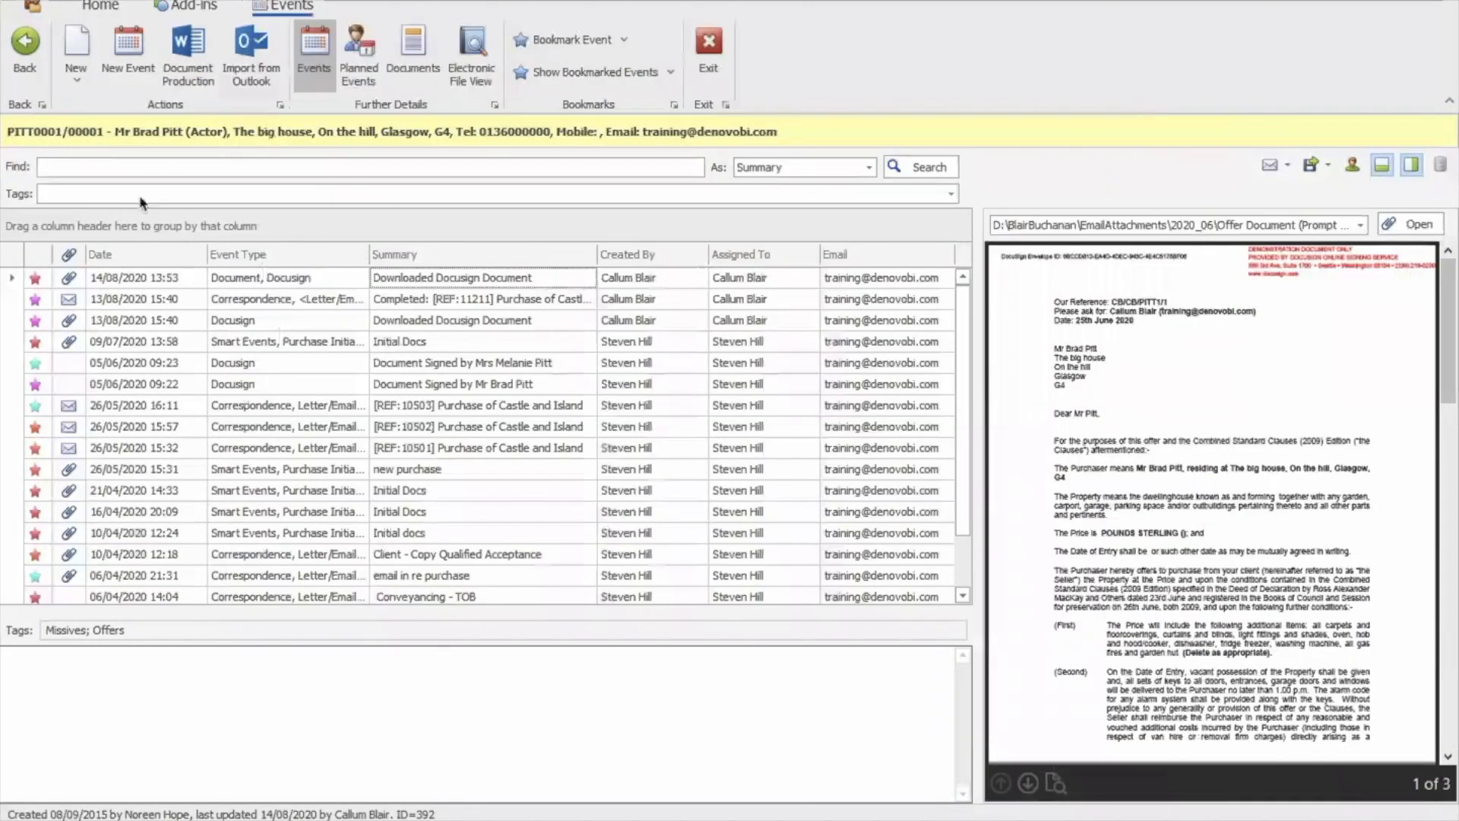
Create and save a Correspondence, Letter/Email/Fax In/Out event with summary 'email to client'
click(127, 75)
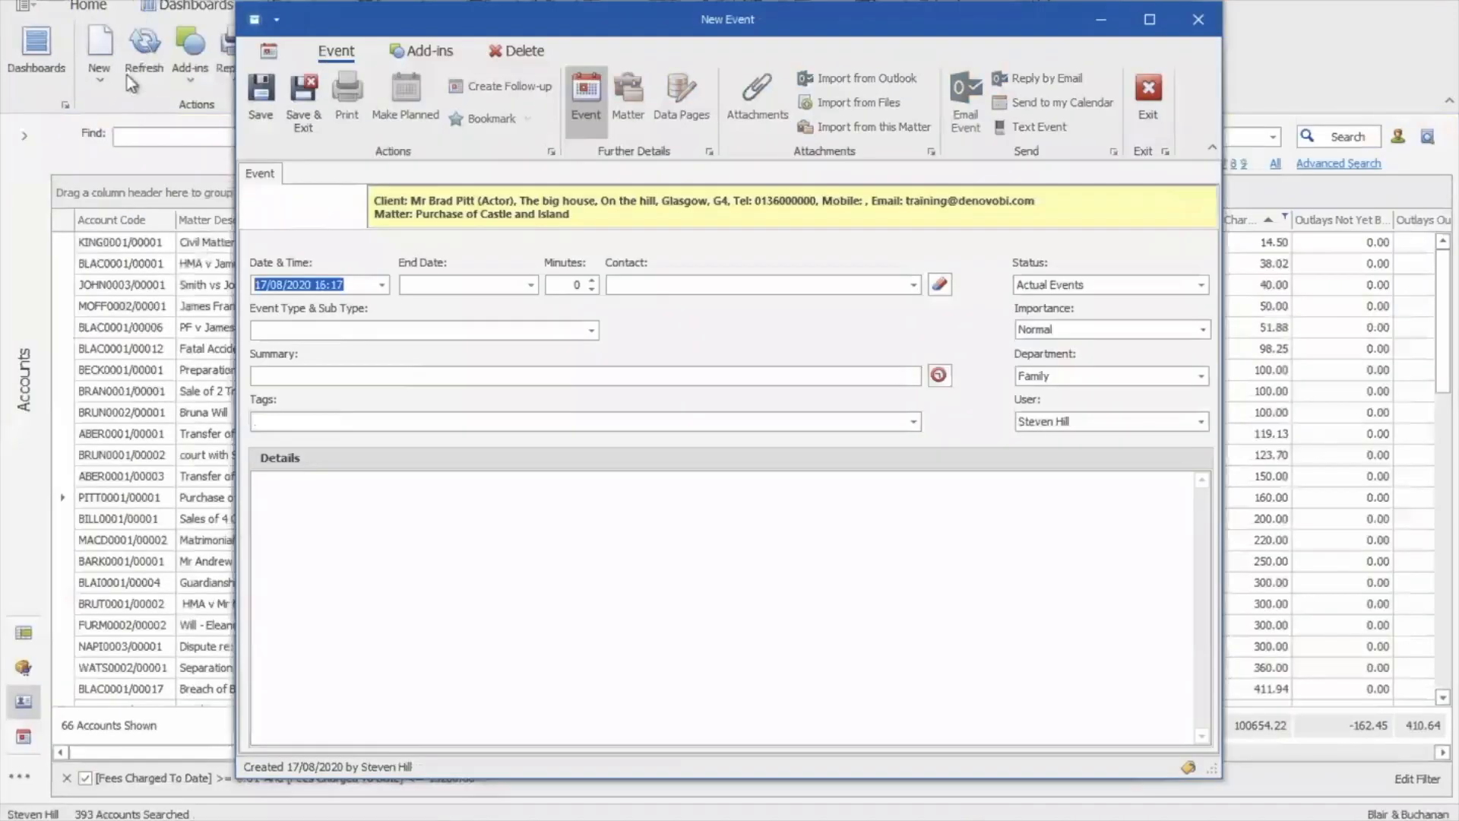
click(467, 330)
text(c)
scroll(562, 425, down, 3)
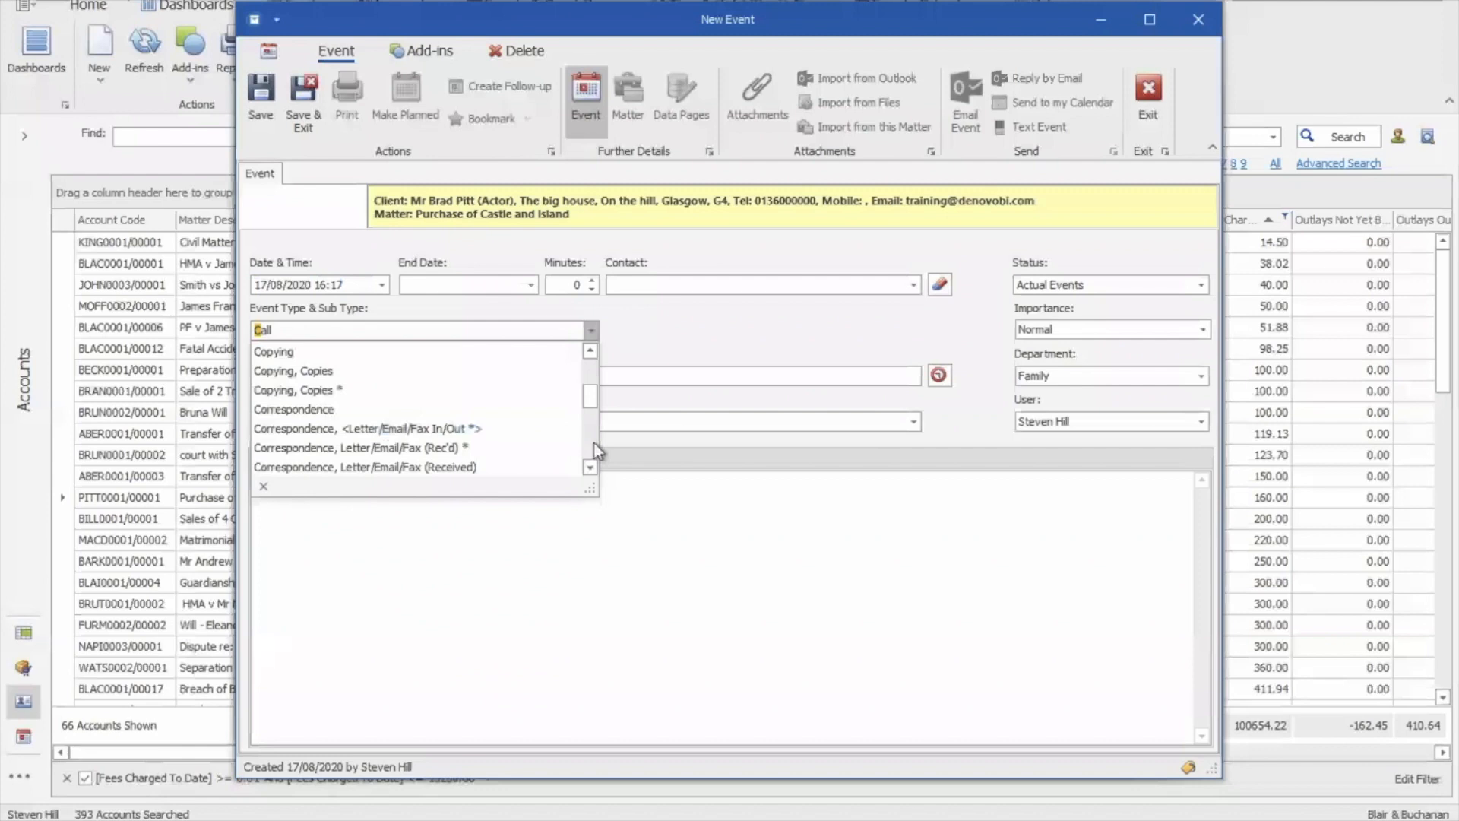
click(500, 432)
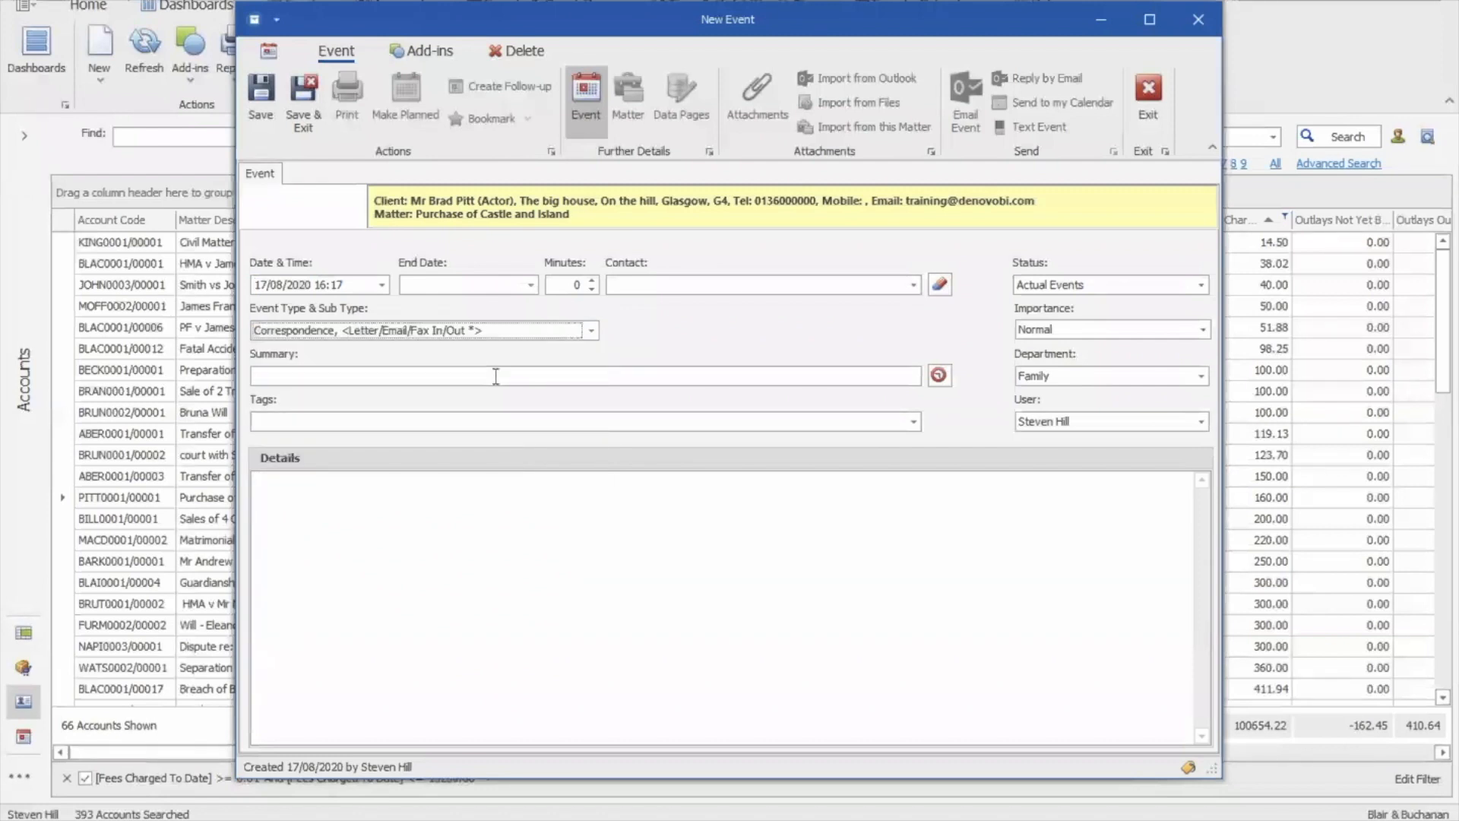
click(328, 377)
text(emai)
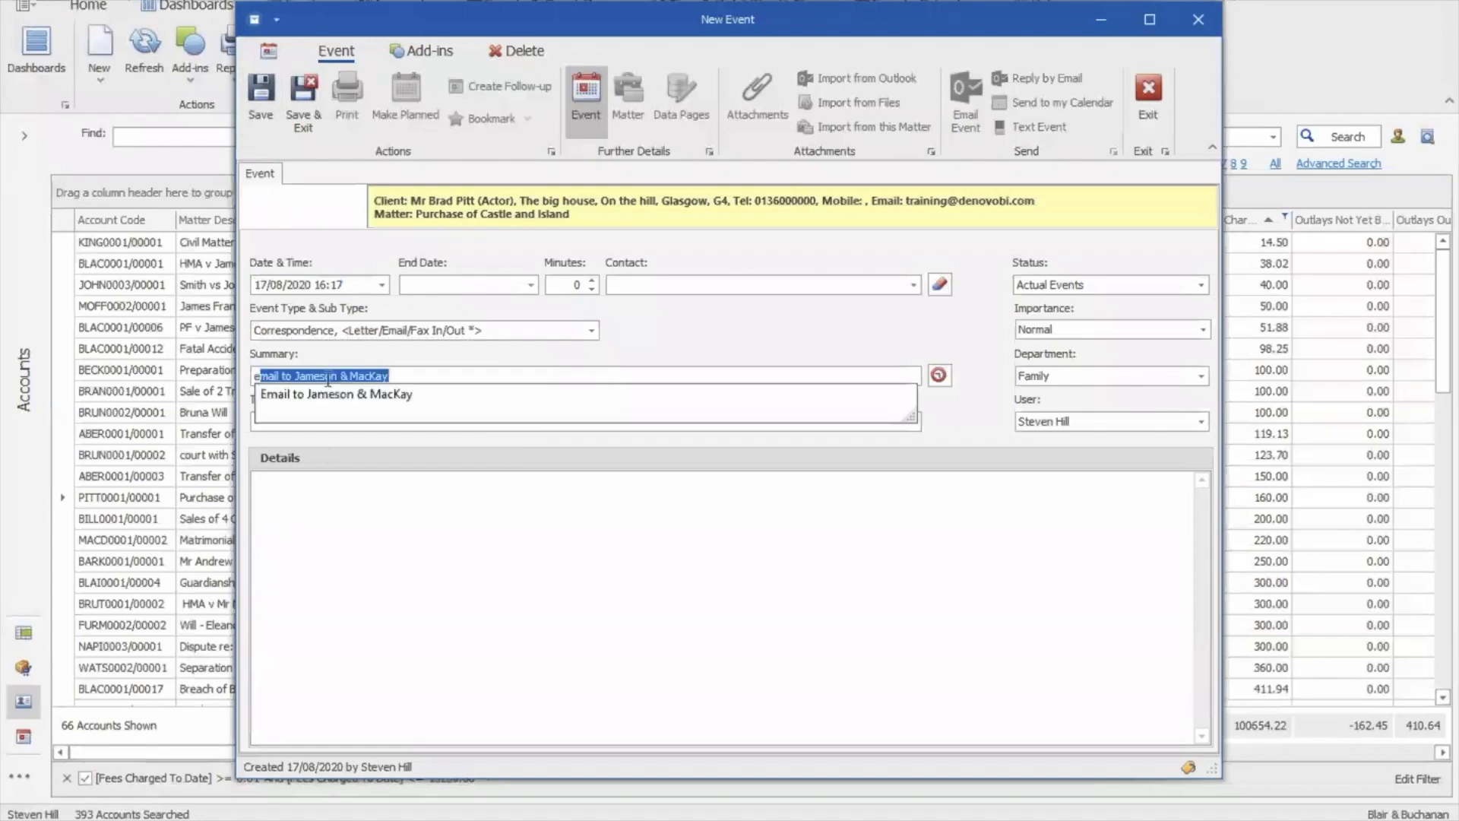
text(l to client)
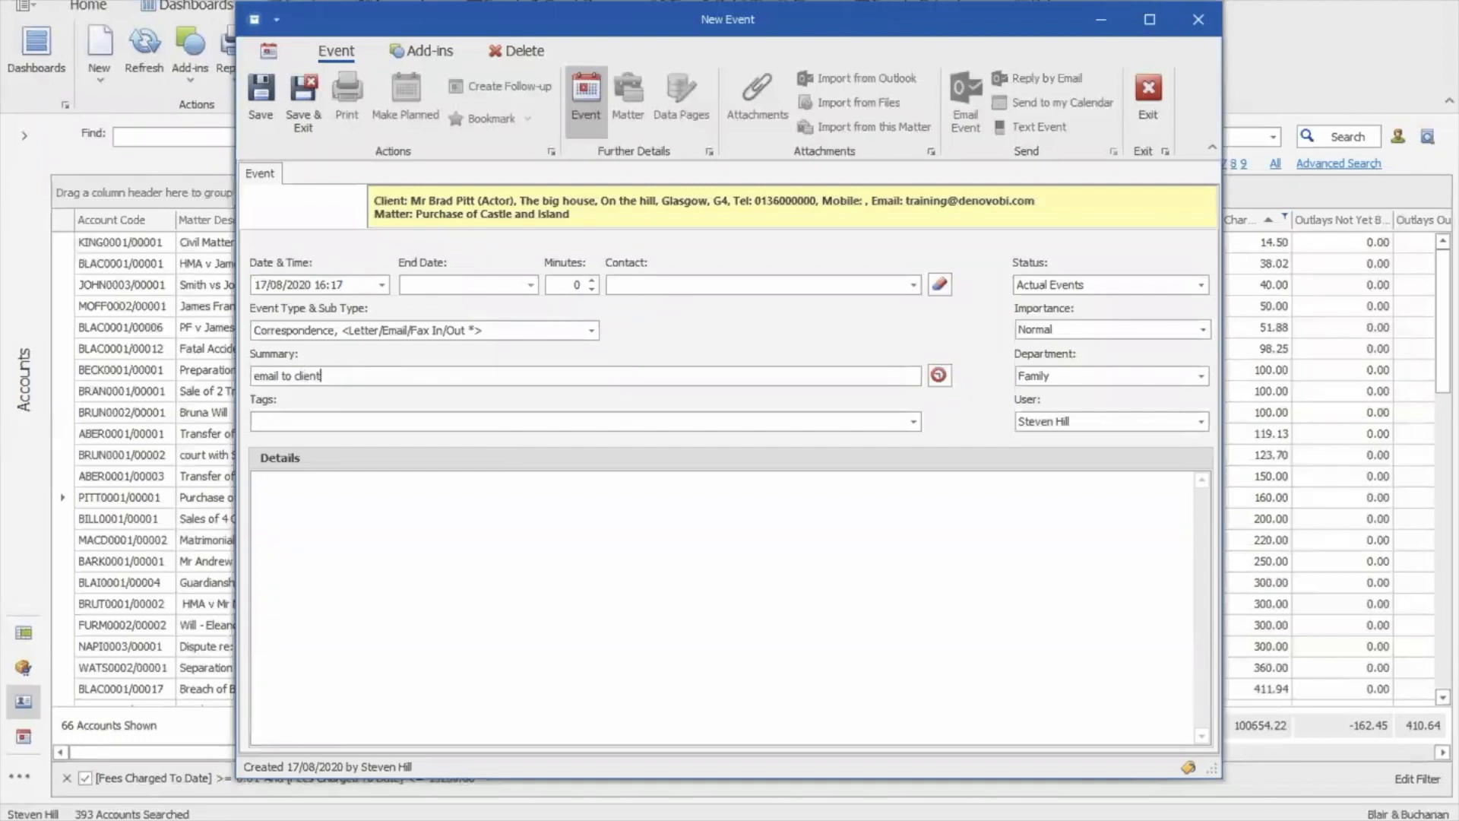
click(259, 121)
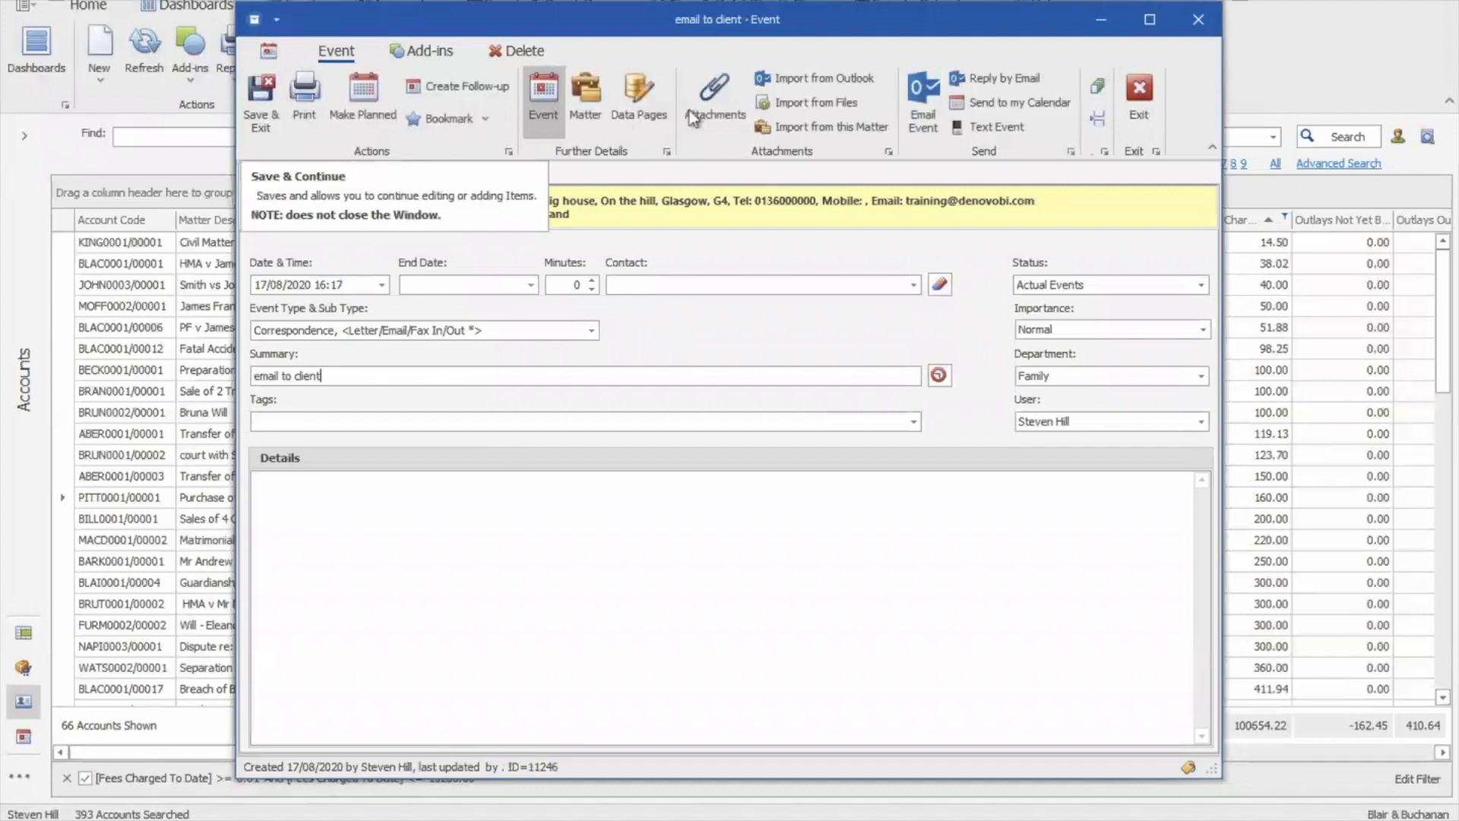
Browse disk files and Outlook inbox emails from the event's Attachments page without importing any
click(731, 109)
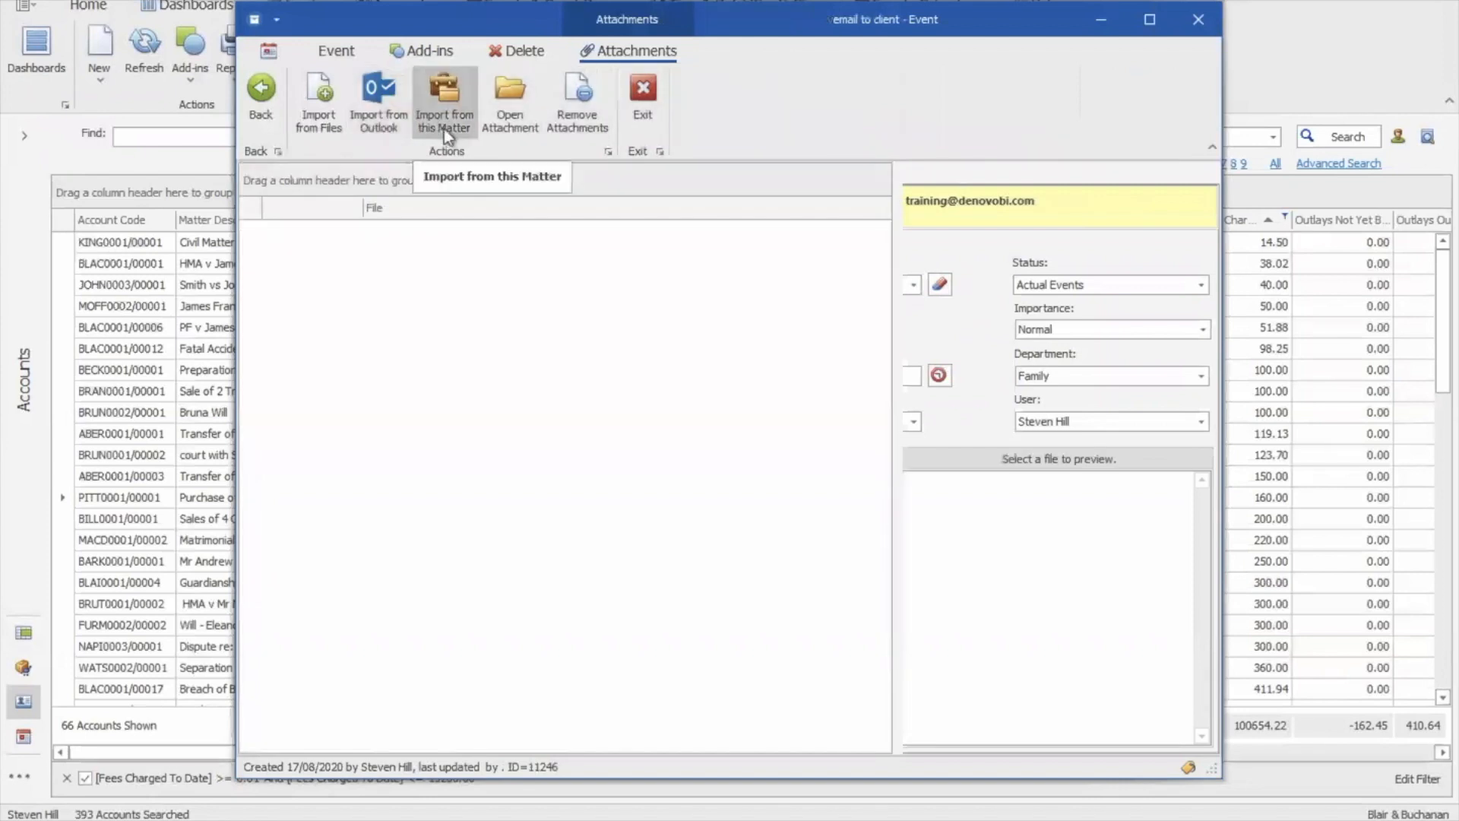
click(314, 122)
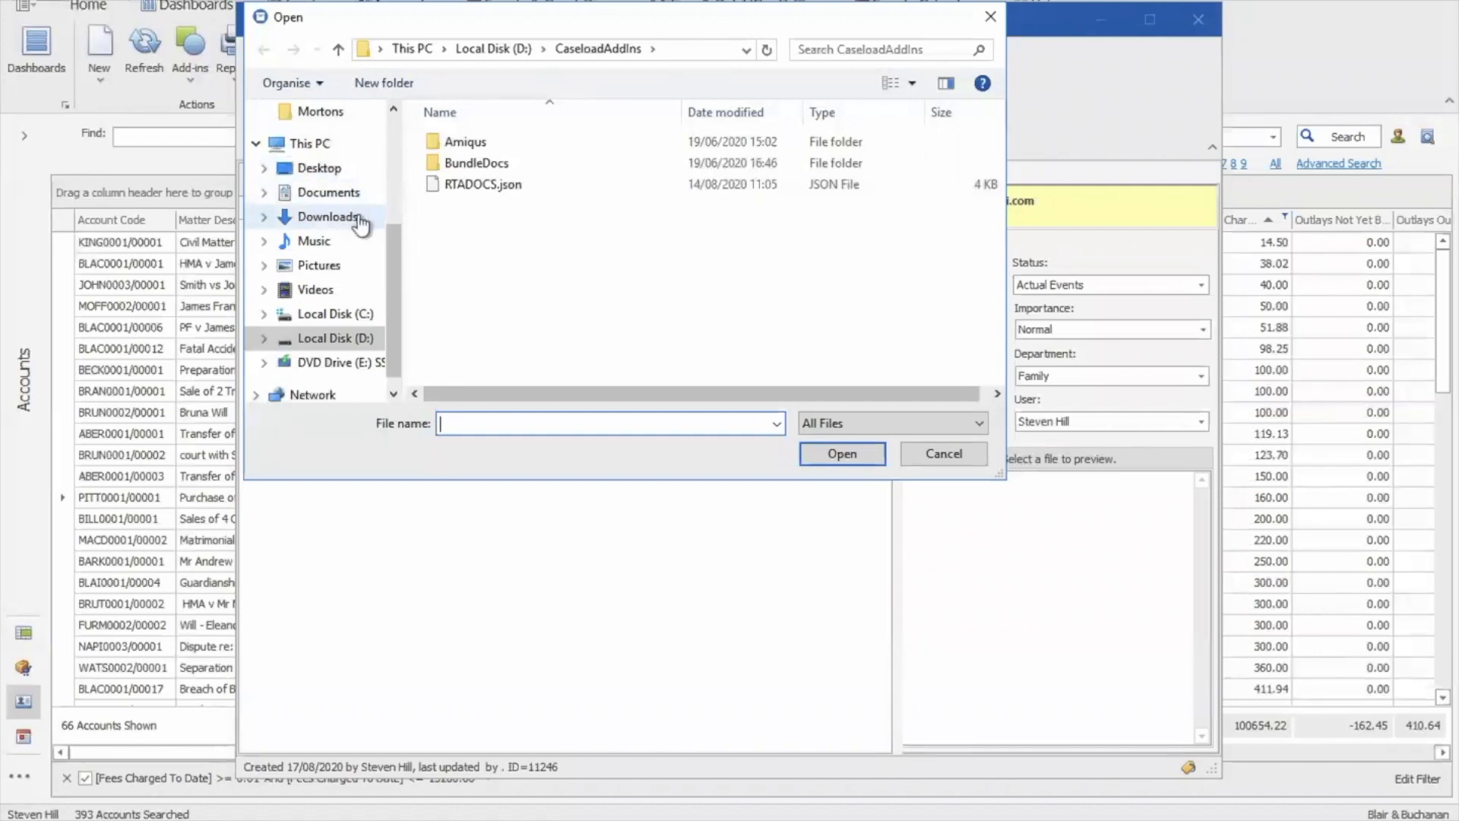
click(923, 454)
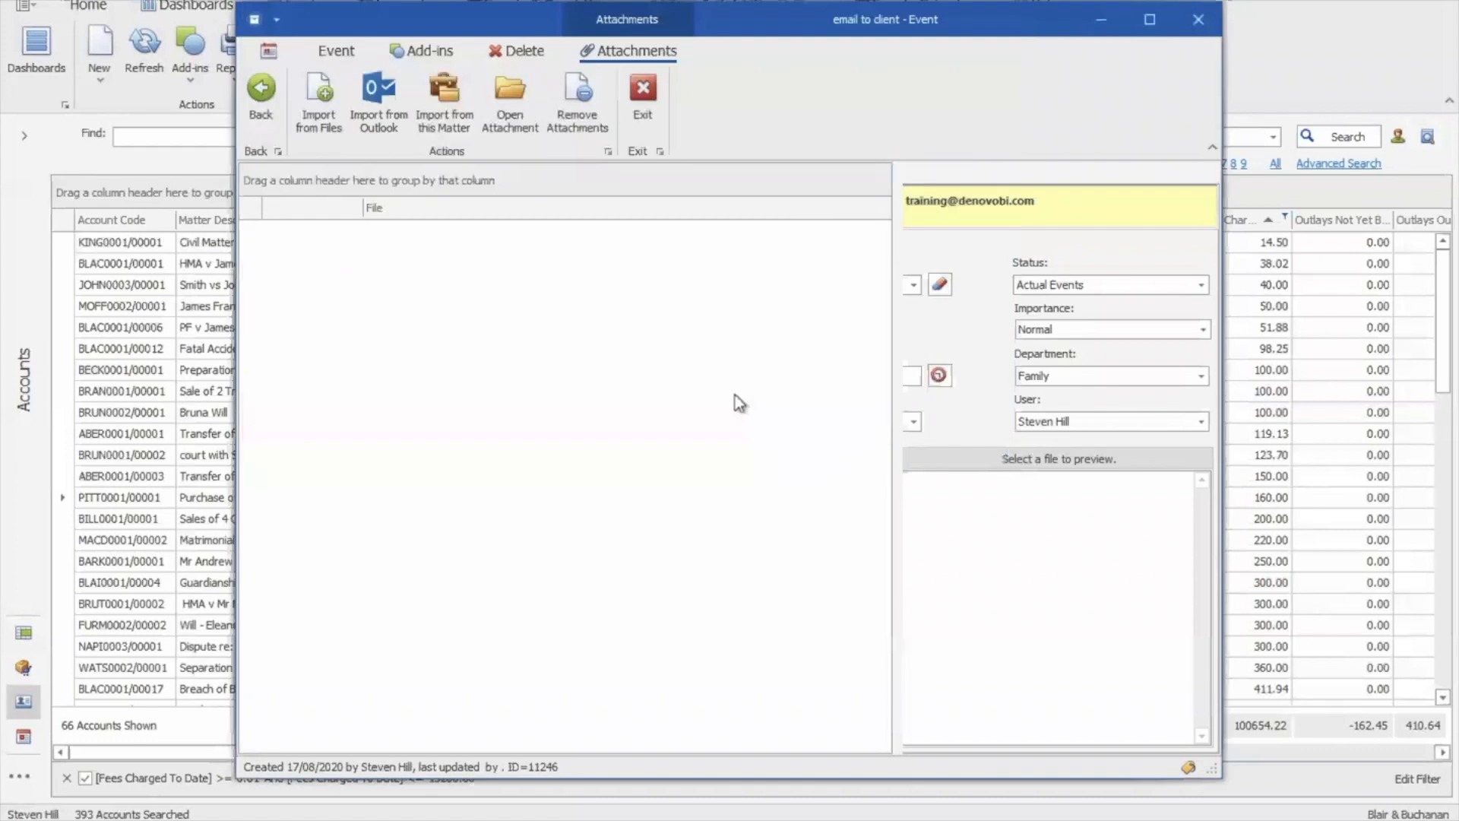
click(382, 137)
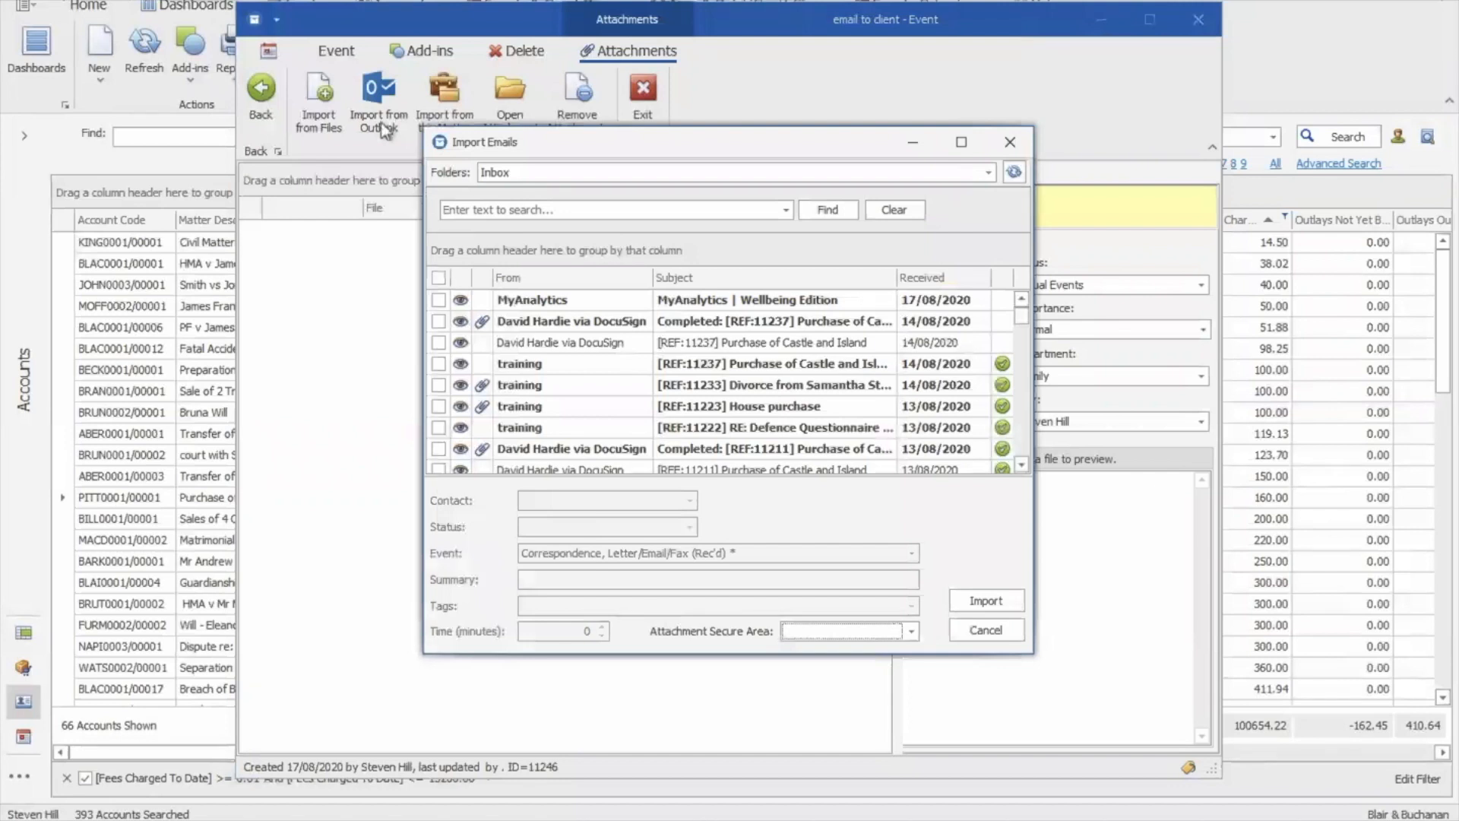
click(1027, 403)
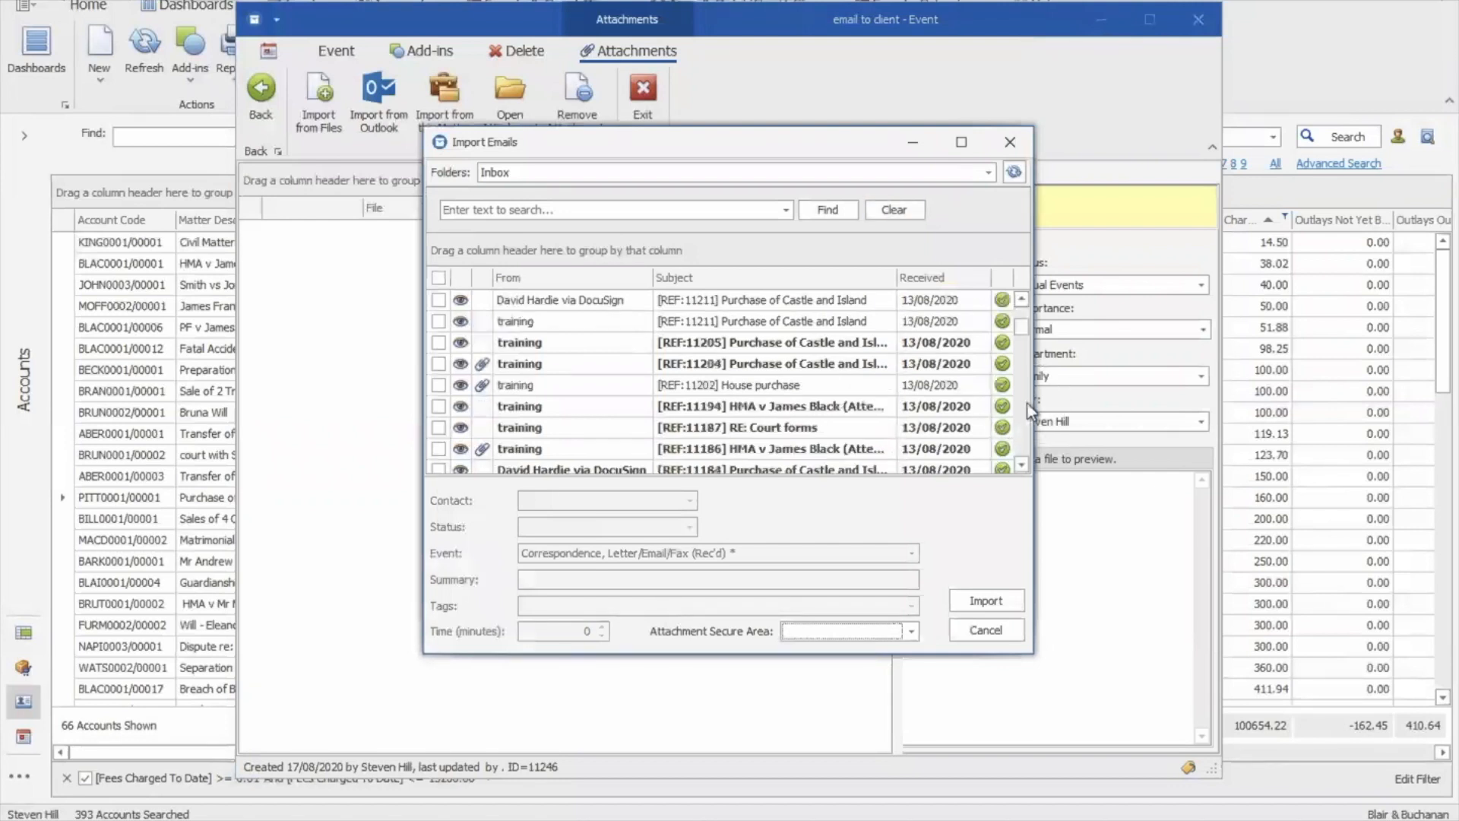
click(1027, 394)
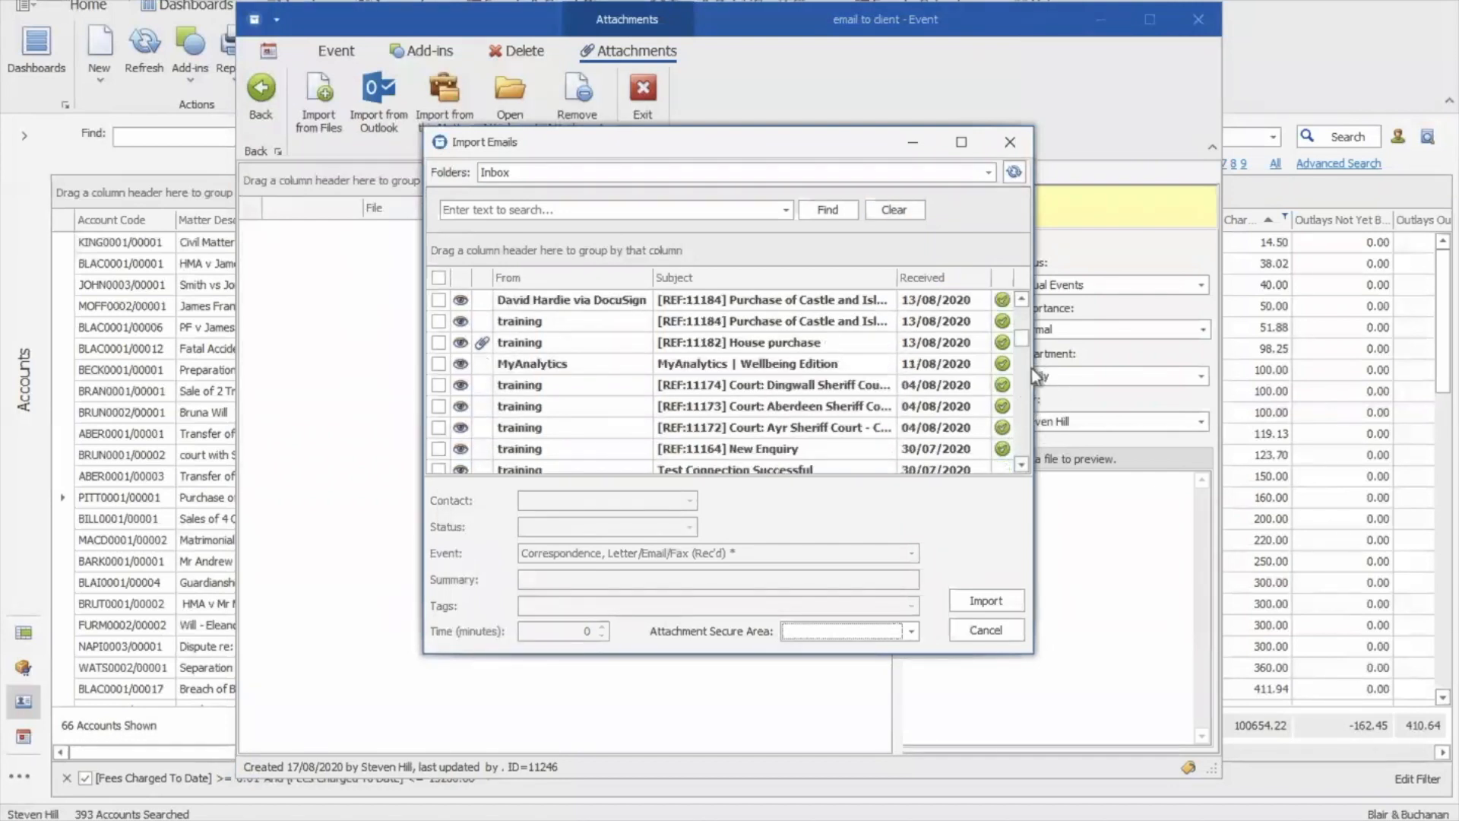
drag(1024, 342, 1023, 294)
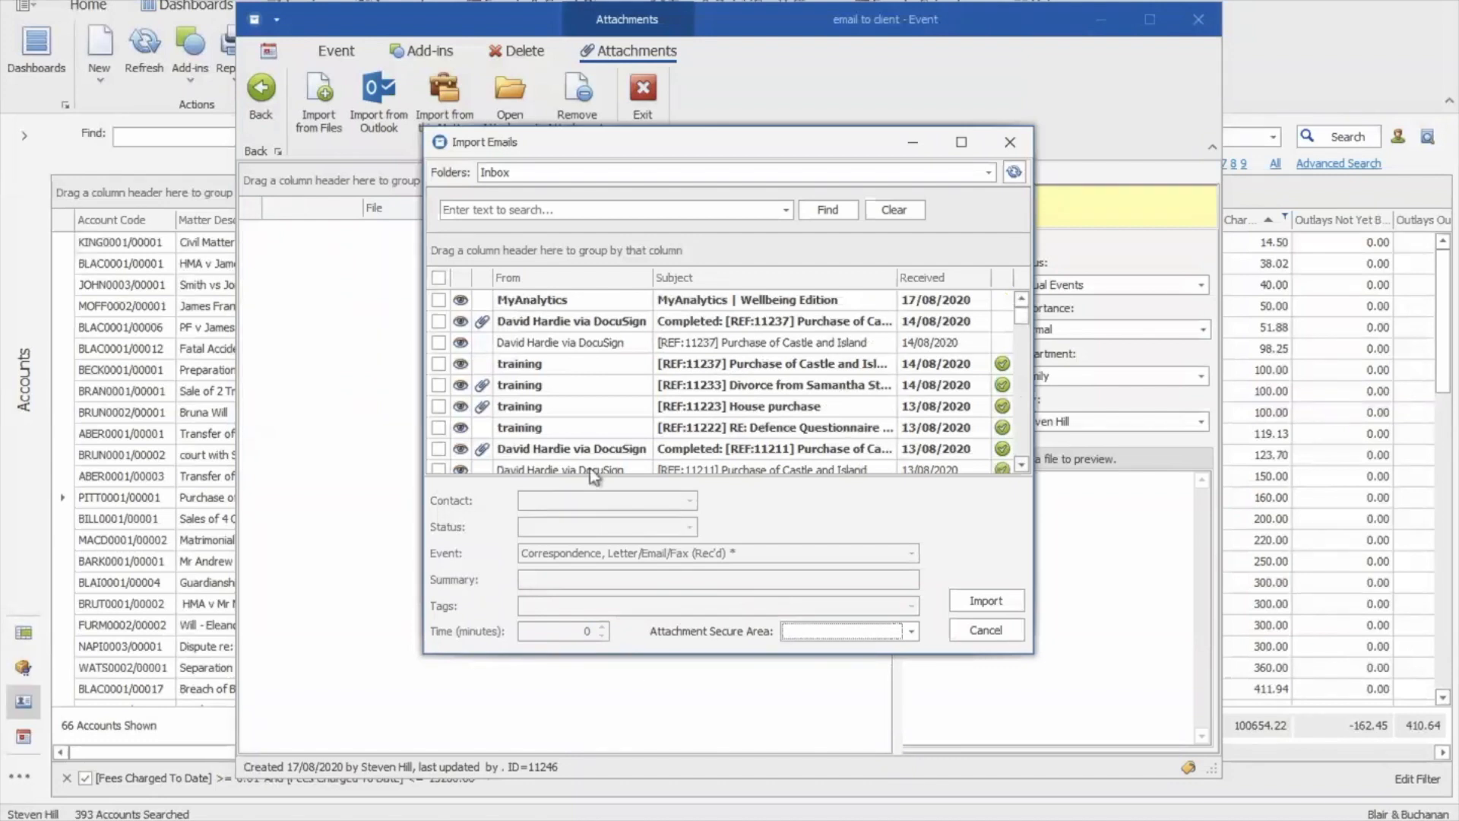
click(986, 631)
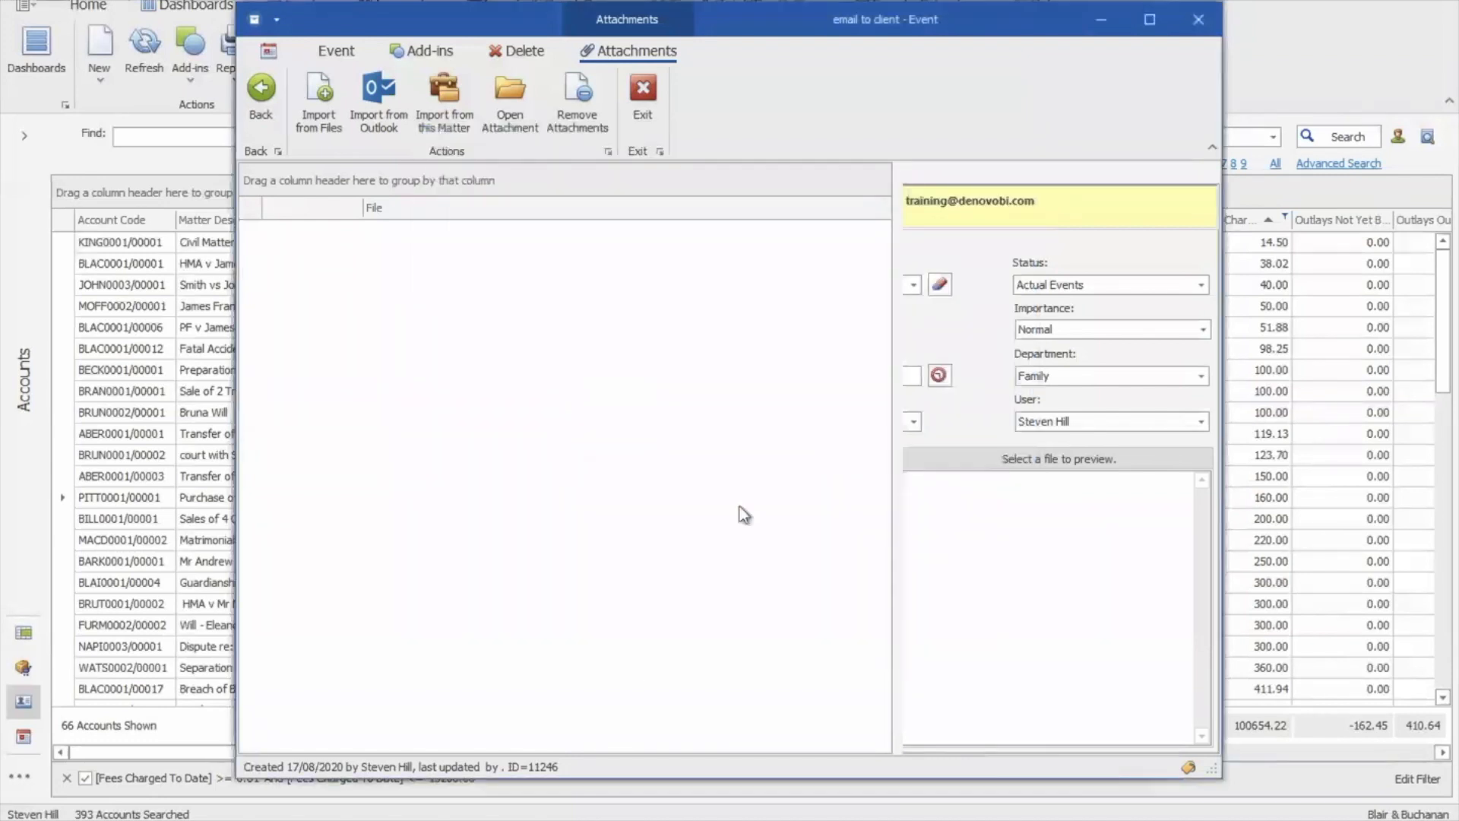
Import the Client Details Questionnaire, the 25/06 E-Mail and Conveyancing Process Purchase_02.pdf from the matter
click(431, 108)
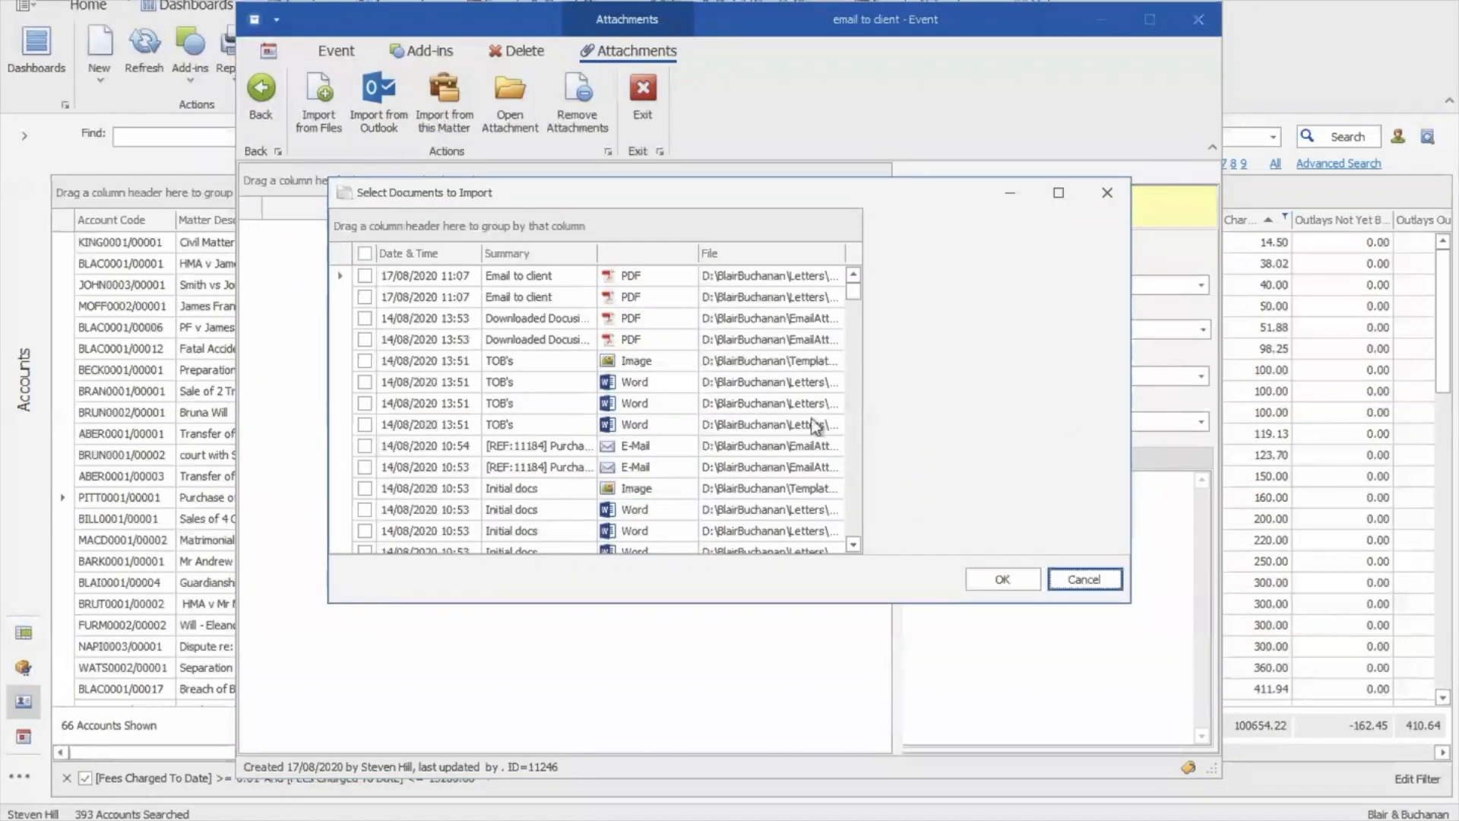
scroll(850, 492, down, 5)
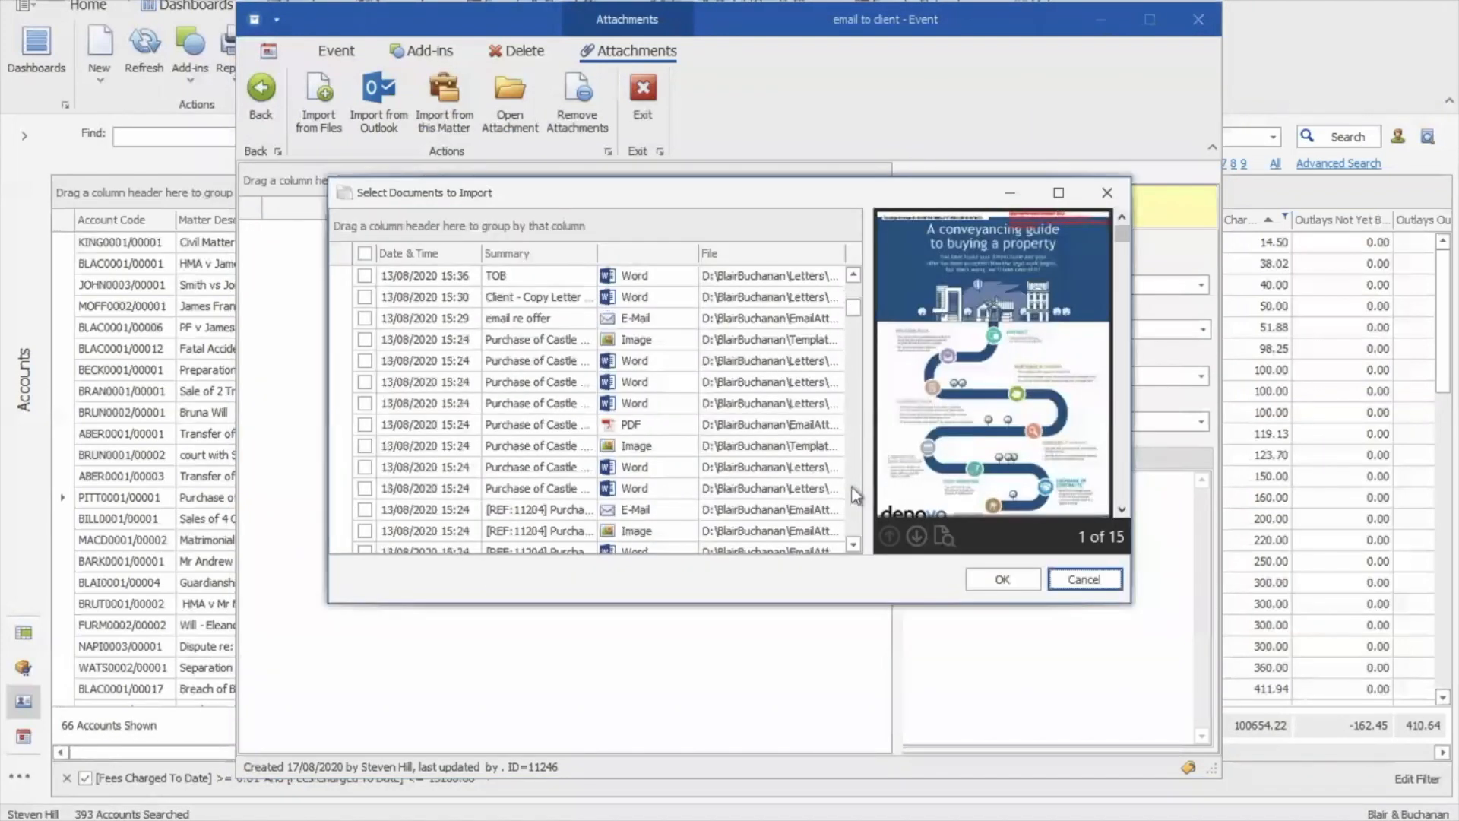
scroll(856, 496, down, 10)
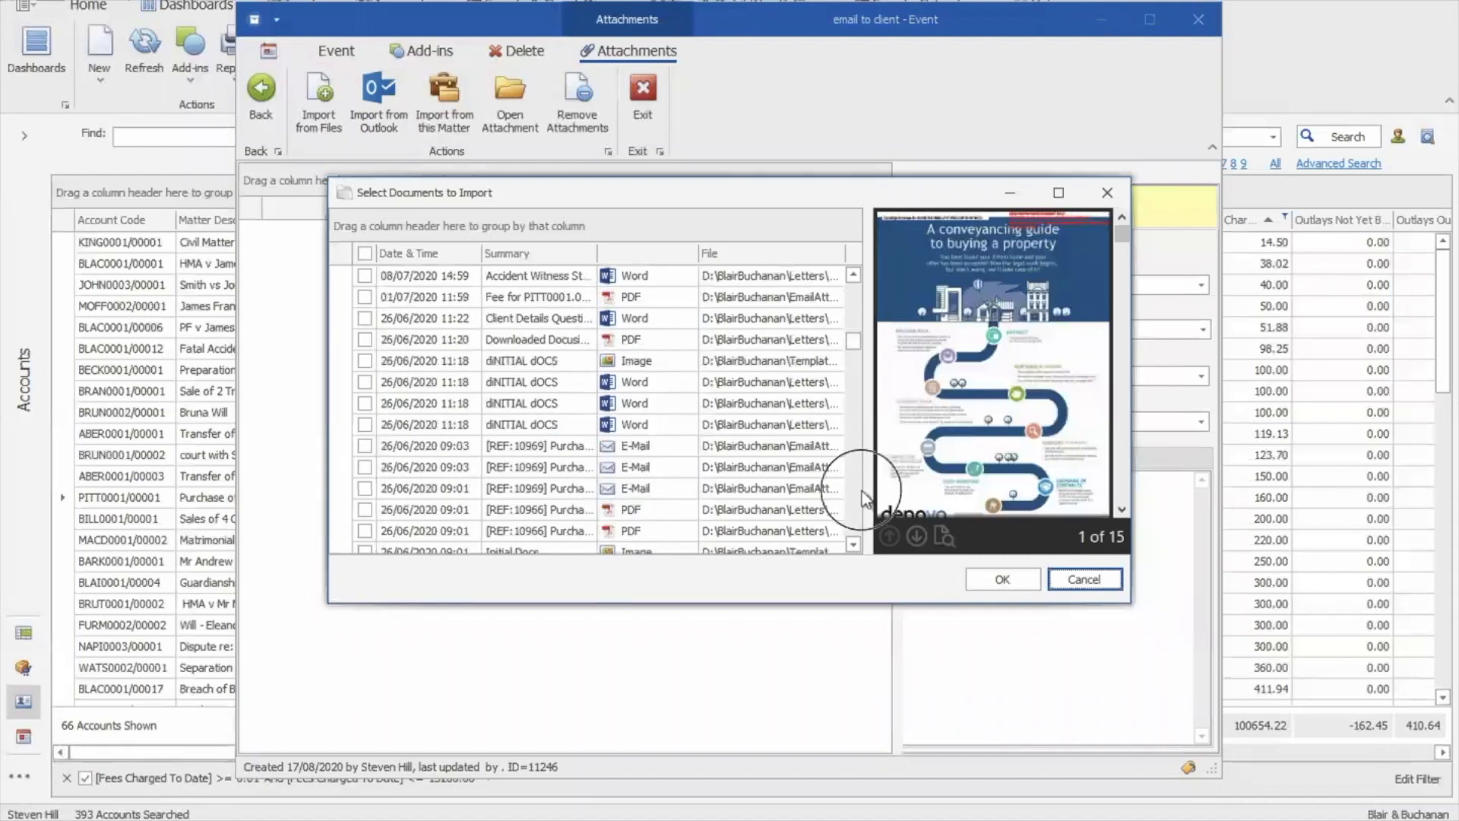
scroll(864, 499, down, 4)
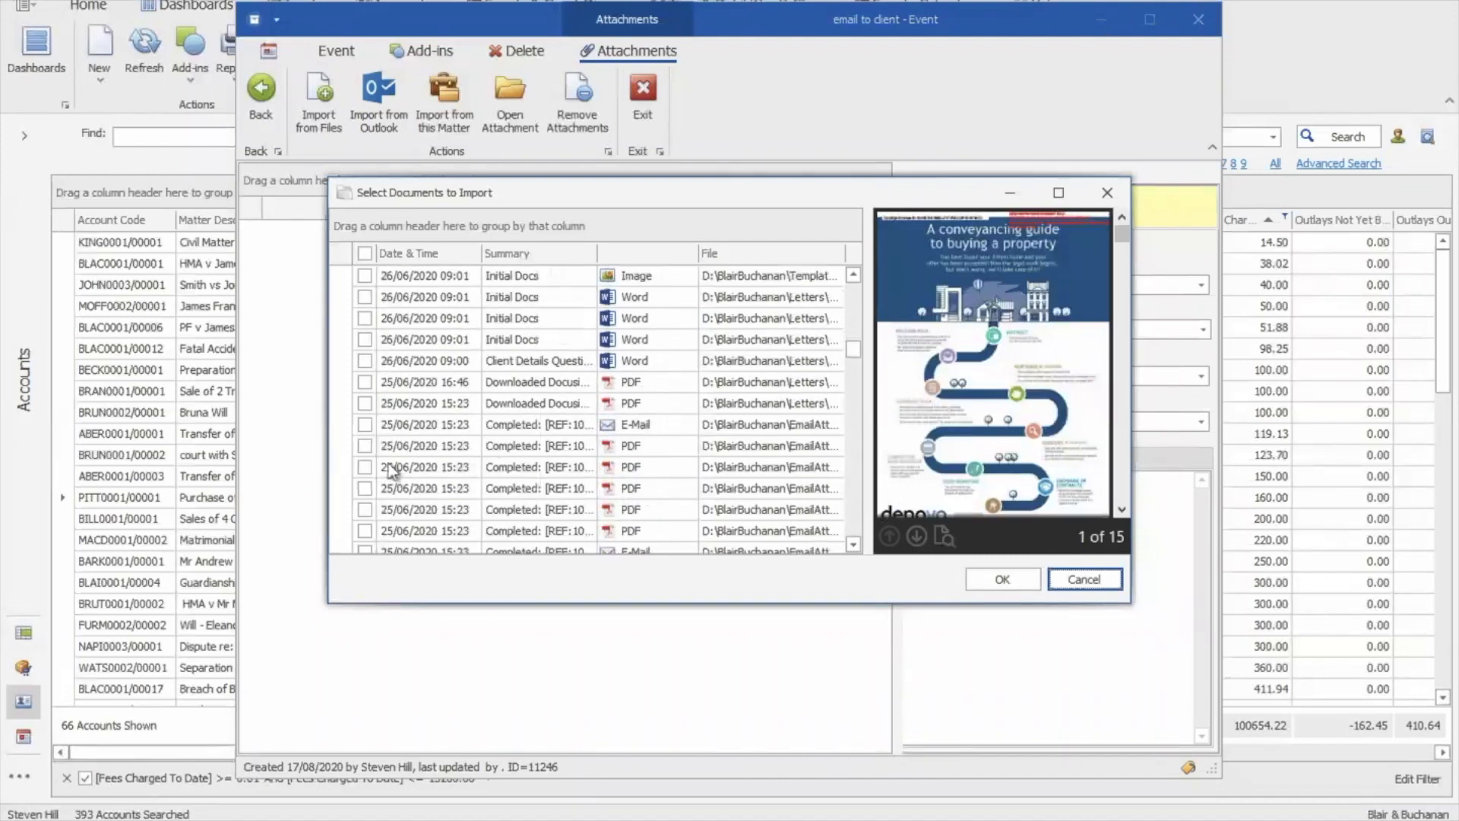
click(365, 446)
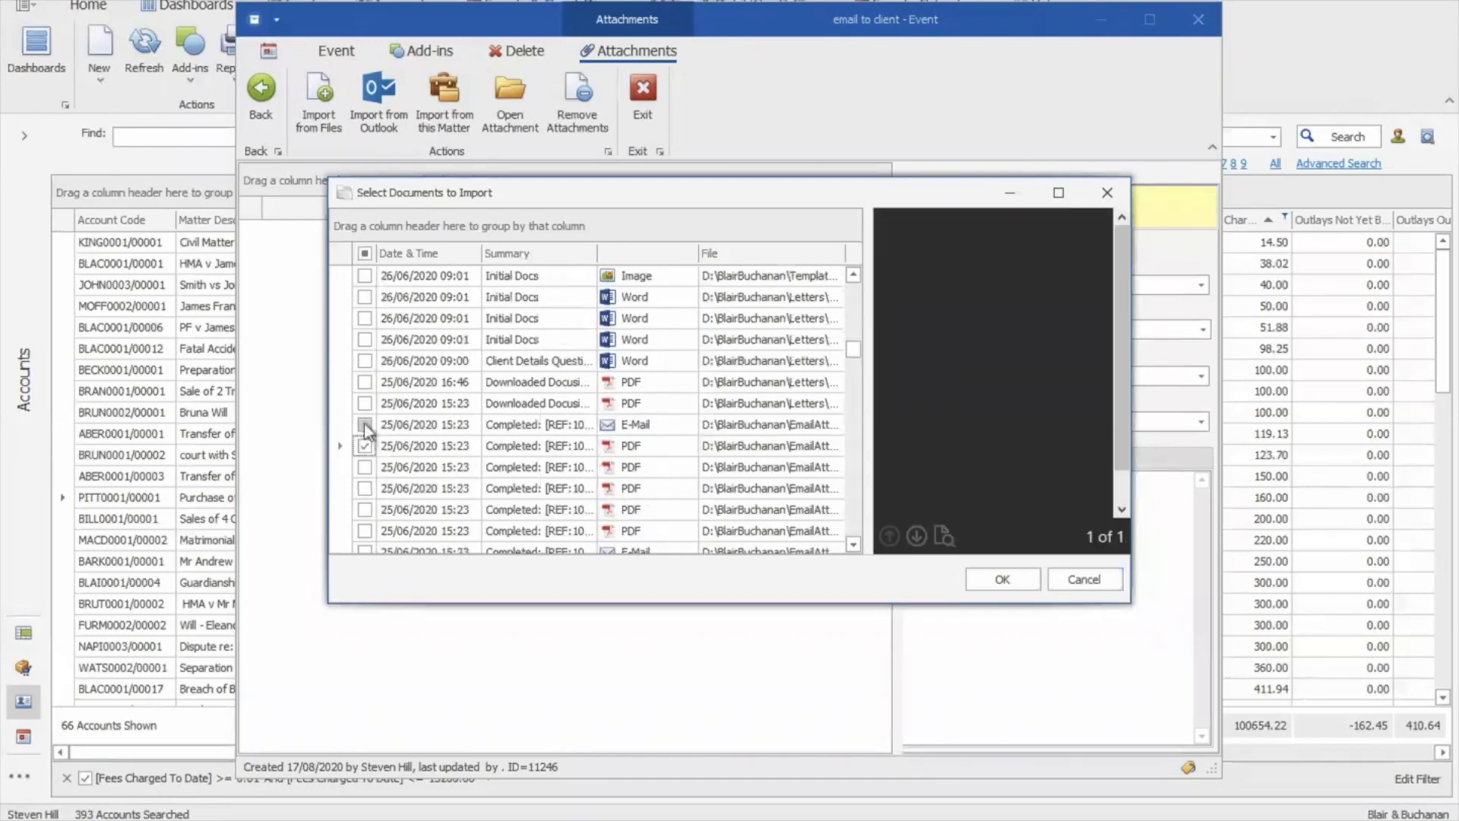
click(365, 424)
click(366, 361)
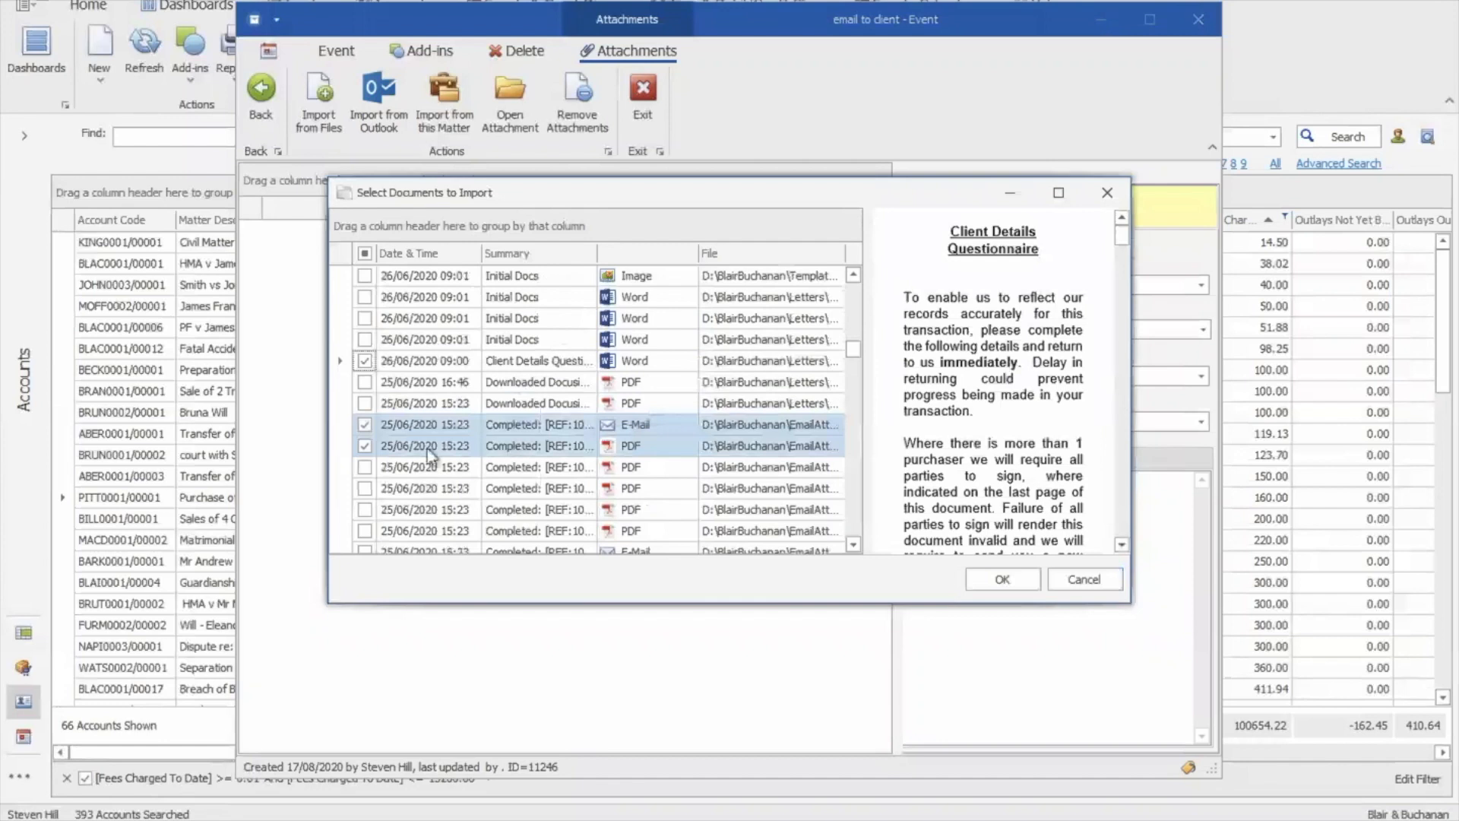
click(999, 581)
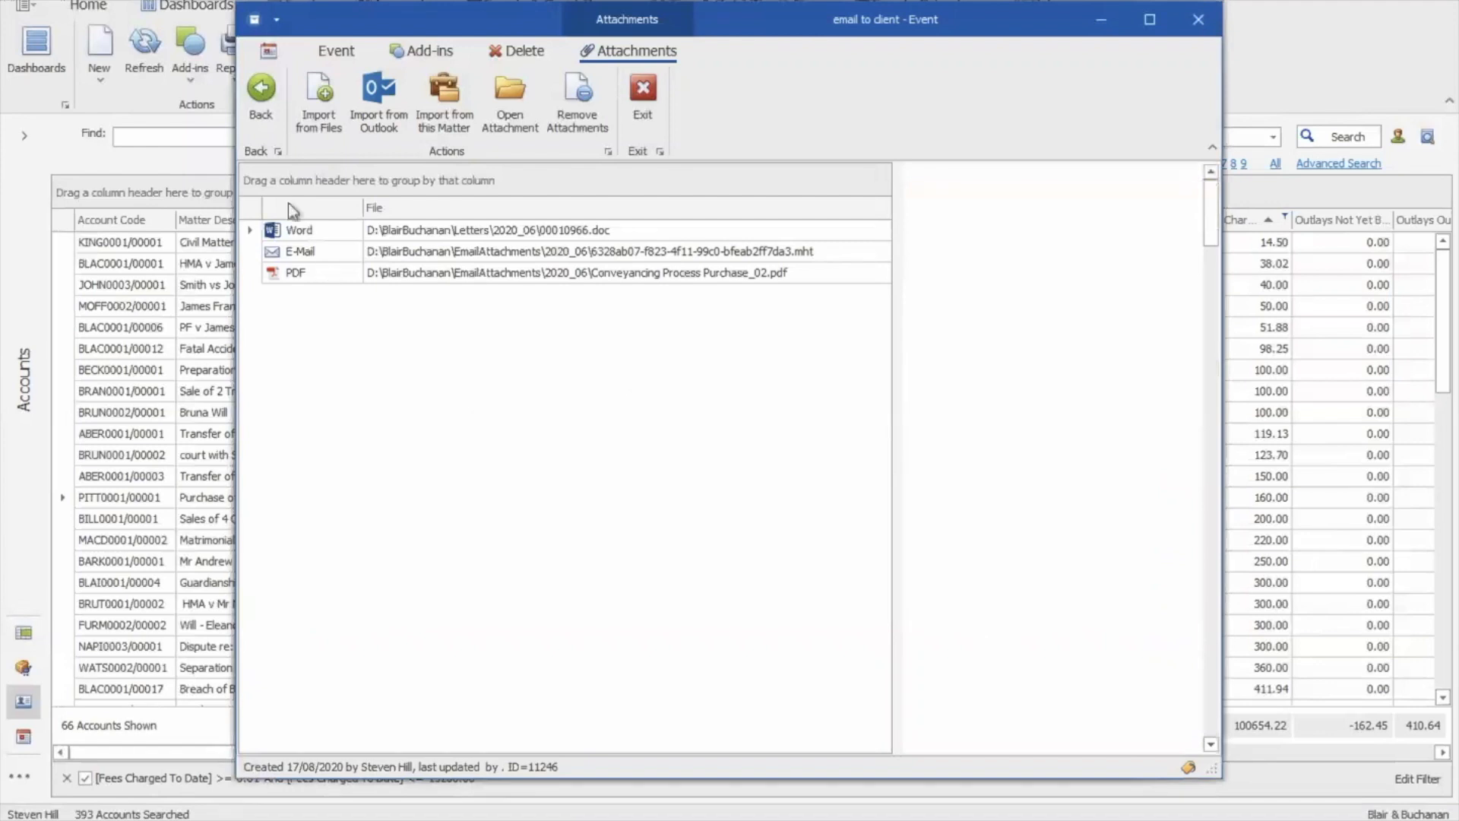
Email the event with attachments to the client contact, accepting subject 'Purchase of Castle and Island'
click(266, 117)
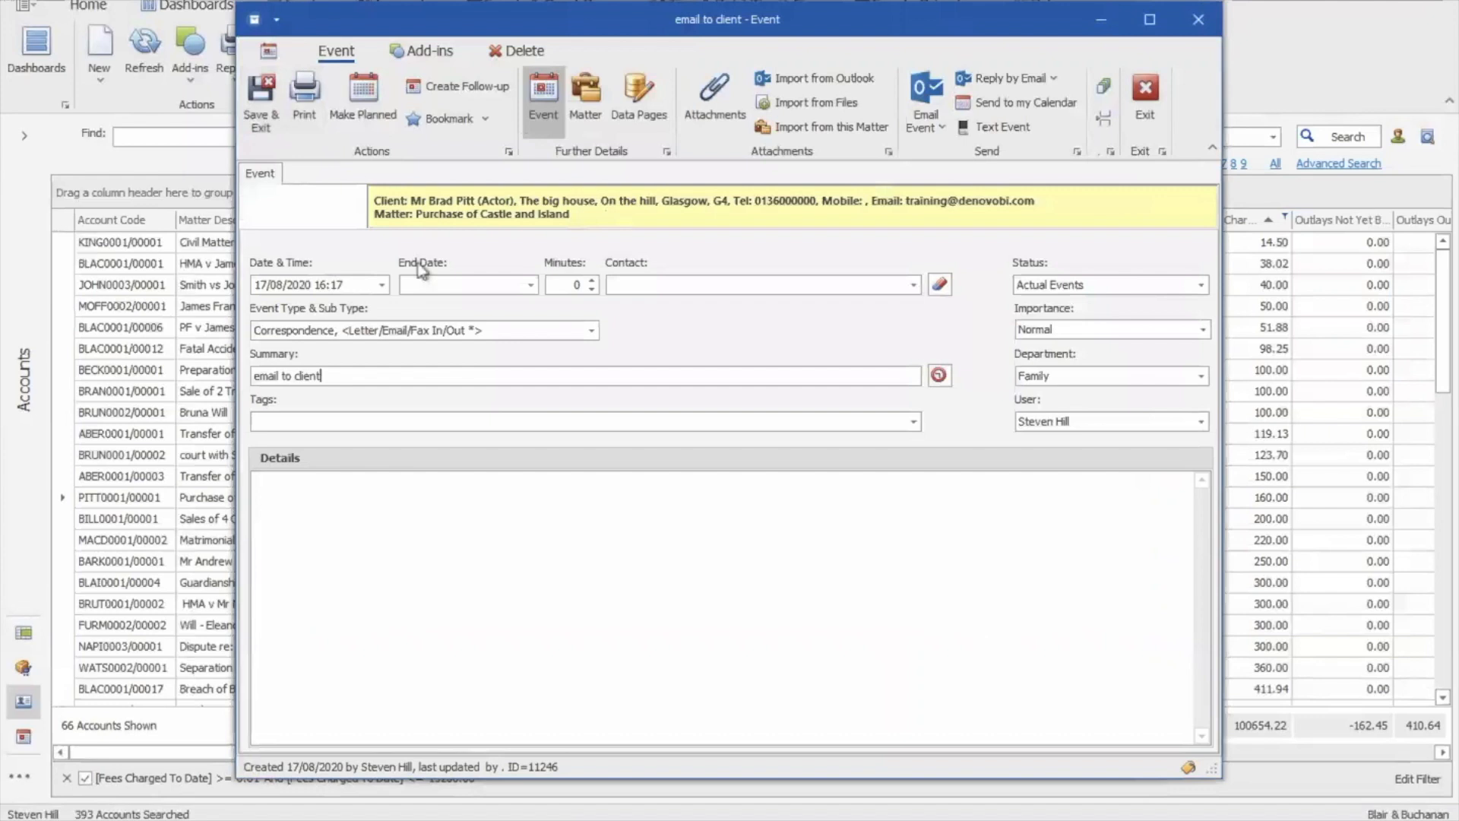
click(938, 134)
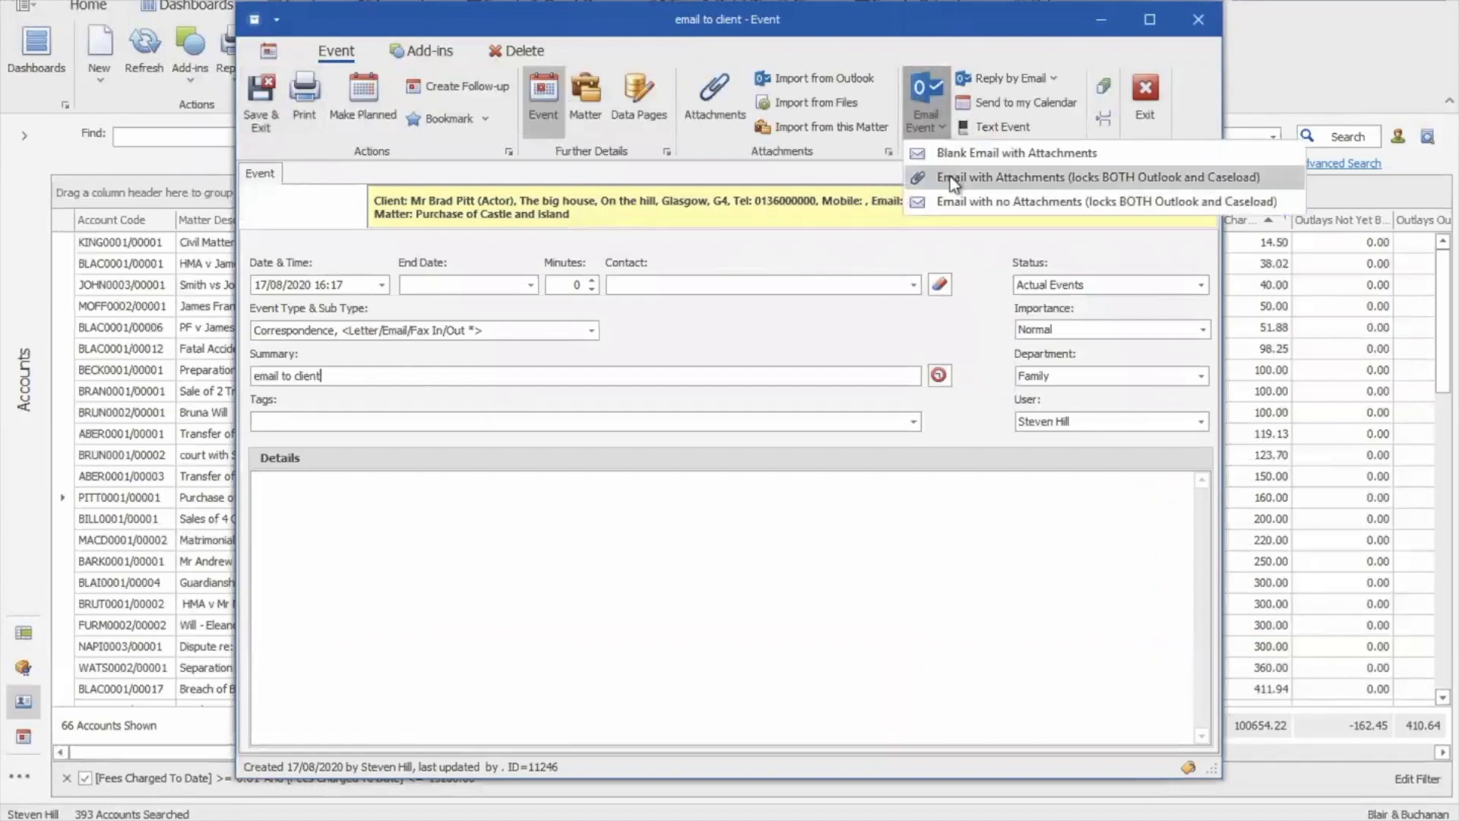
click(1042, 184)
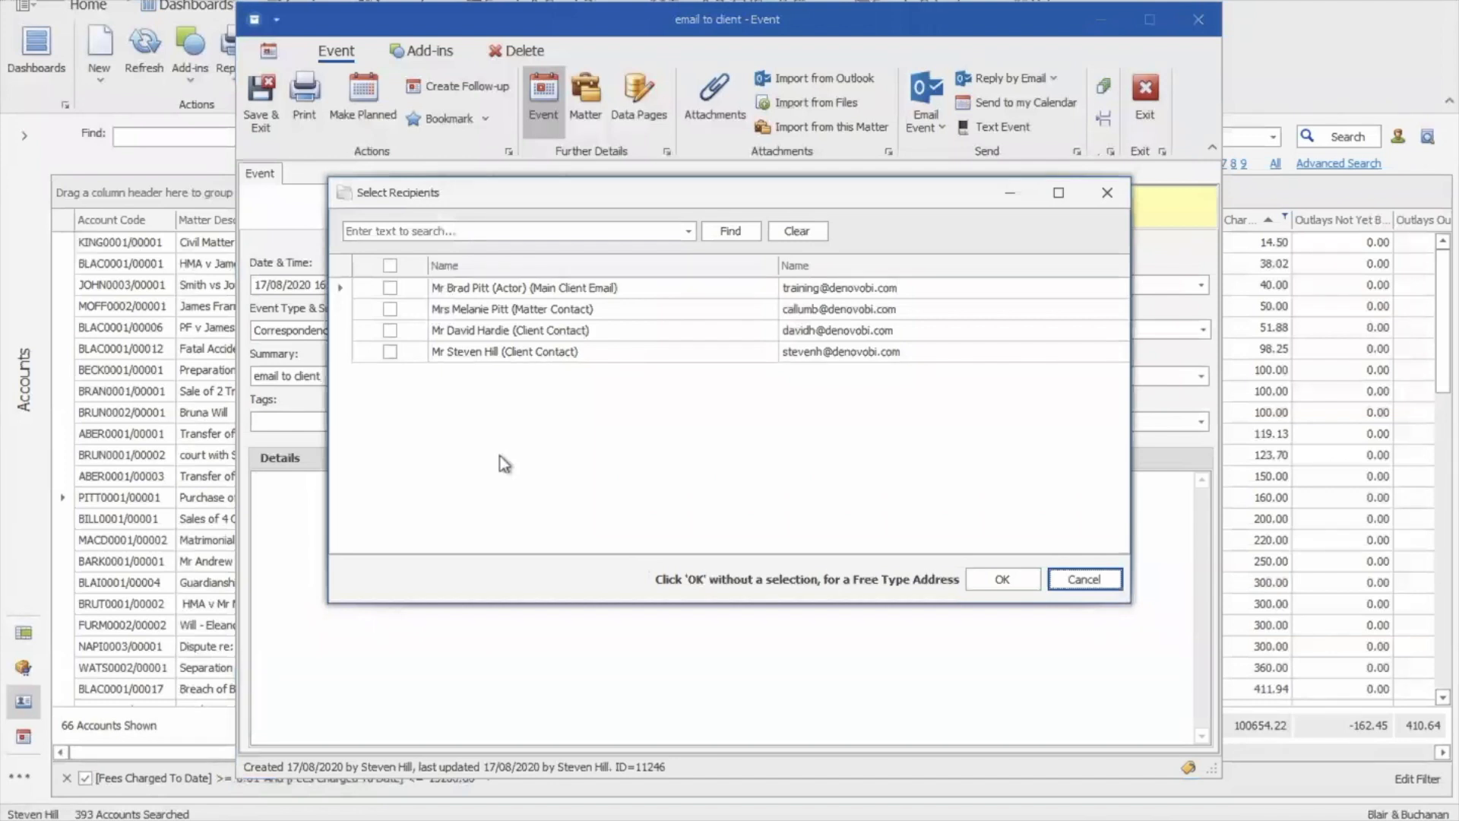
click(390, 351)
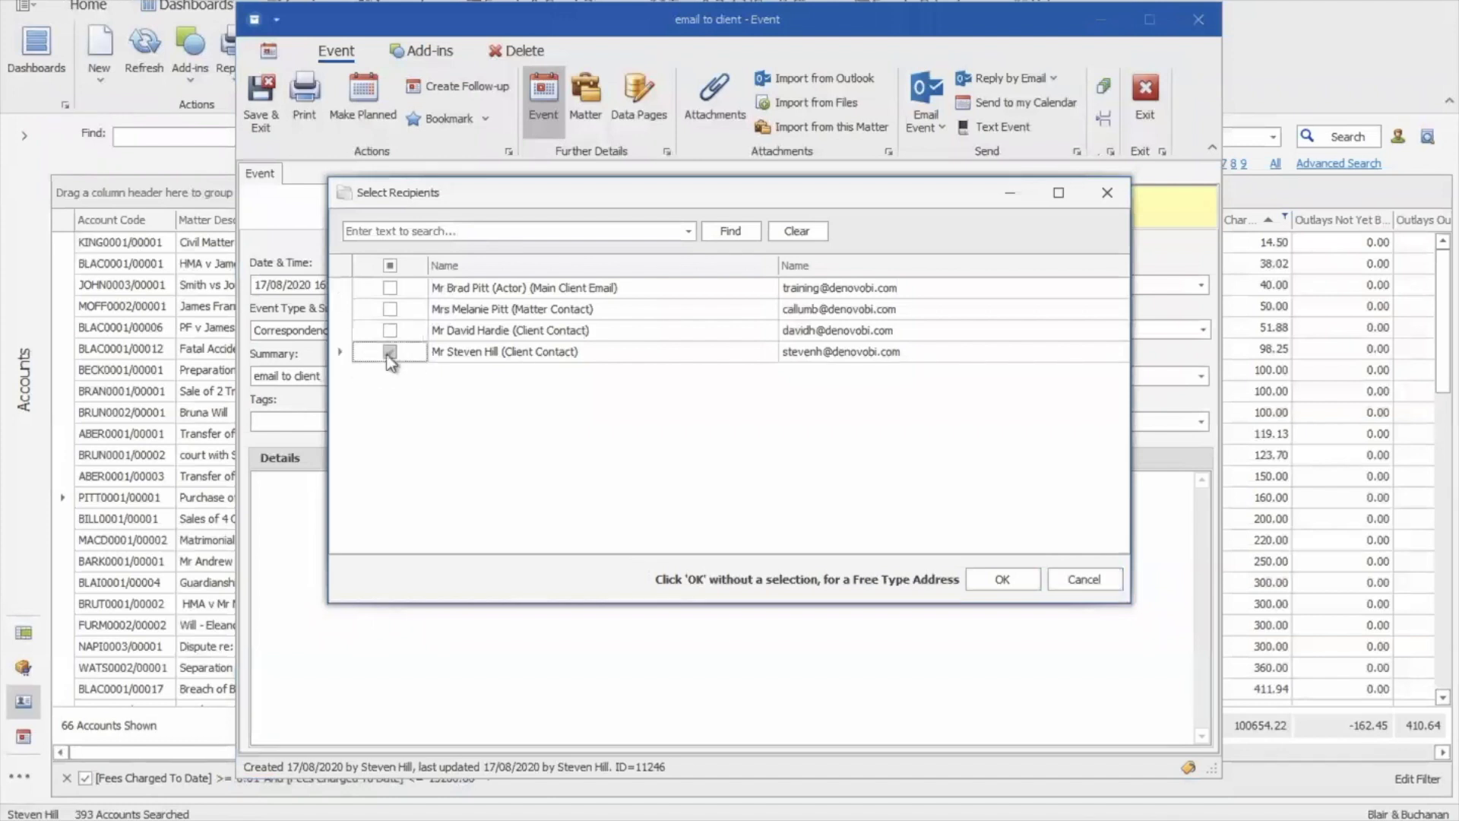
click(982, 585)
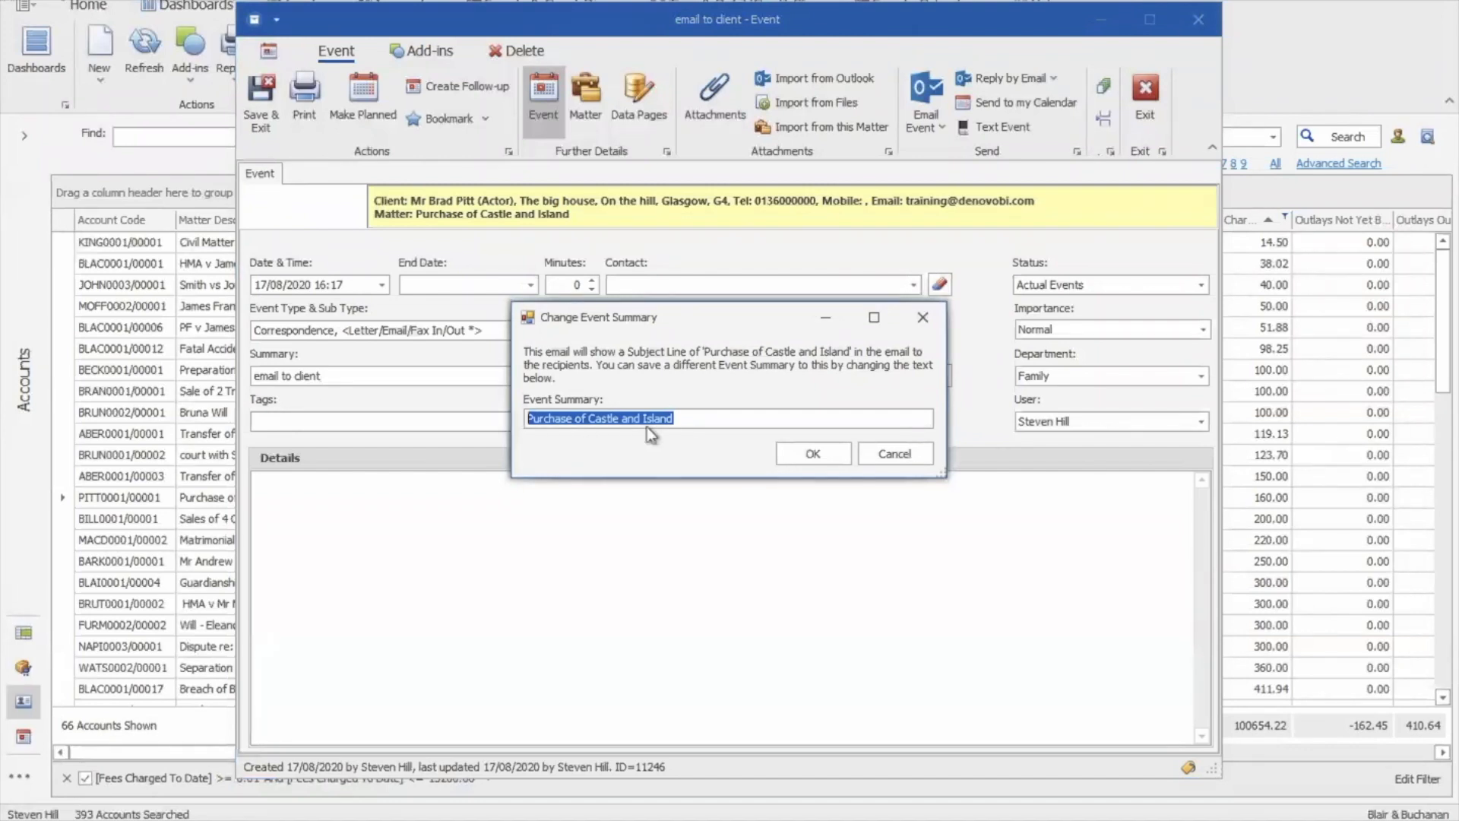
click(802, 456)
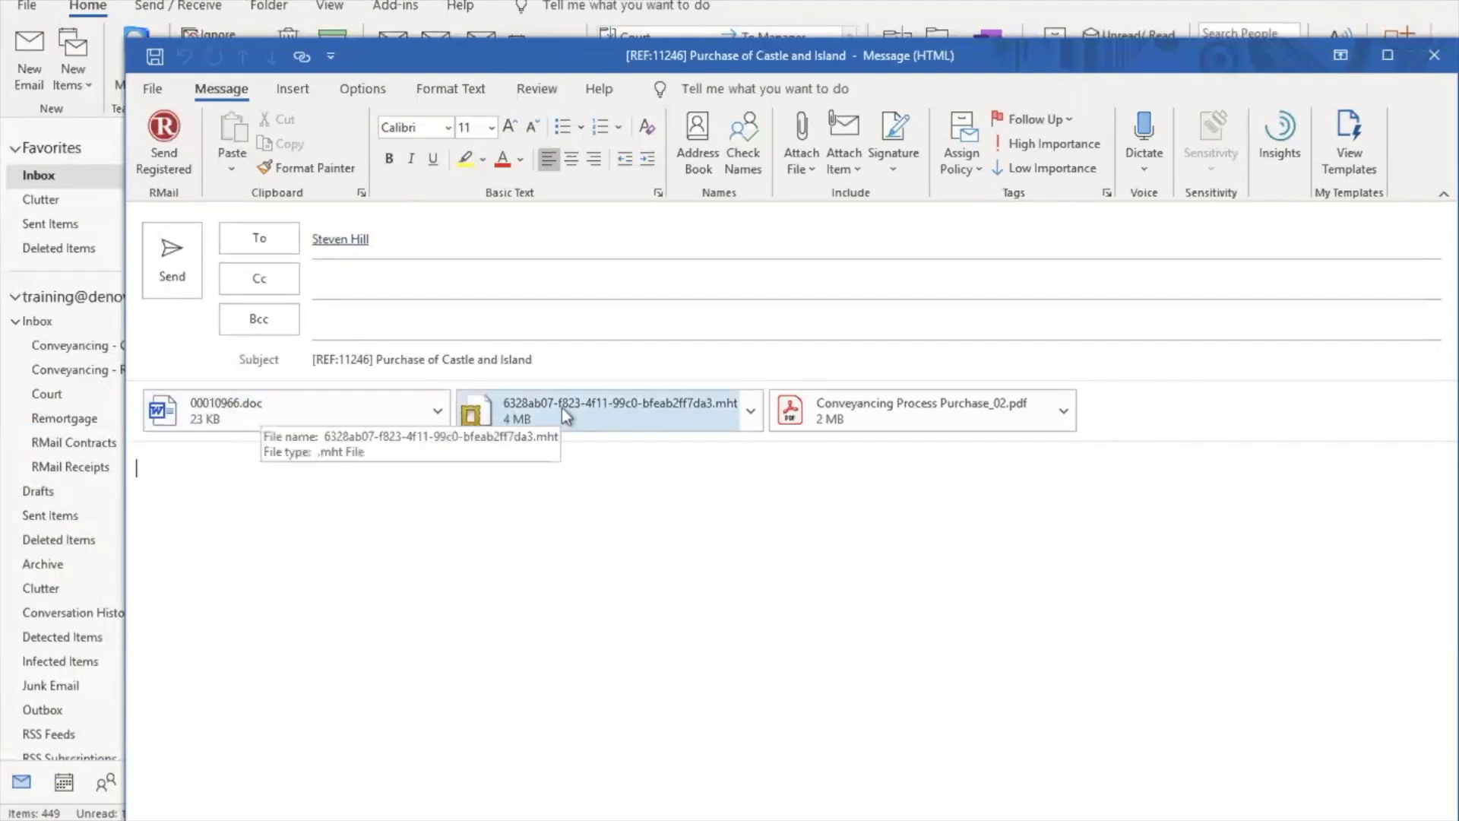
Send the Outlook email with its three attachments and return to the 'email to client' event
click(167, 260)
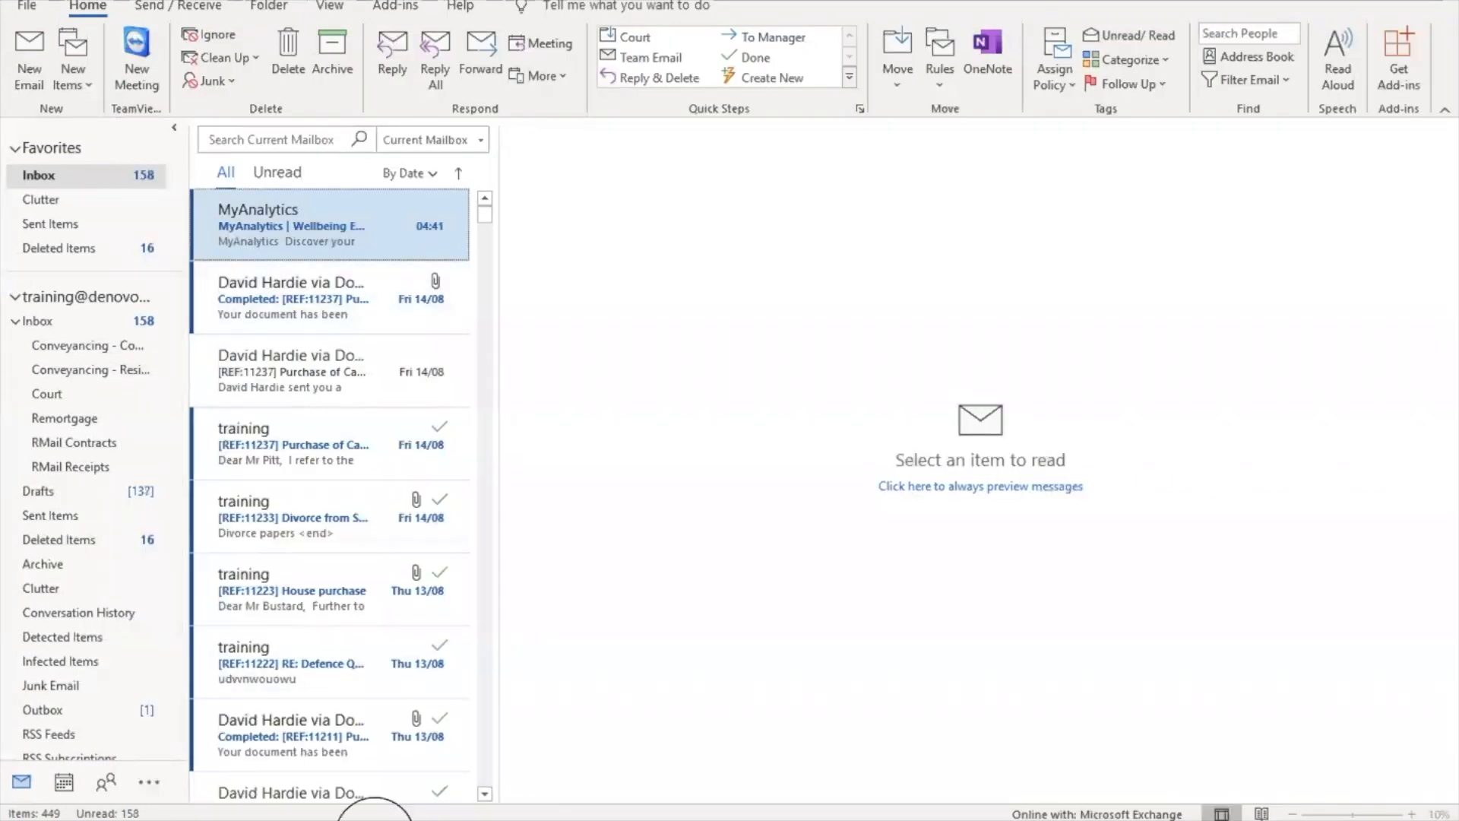
mouse_move(374, 807)
click(549, 769)
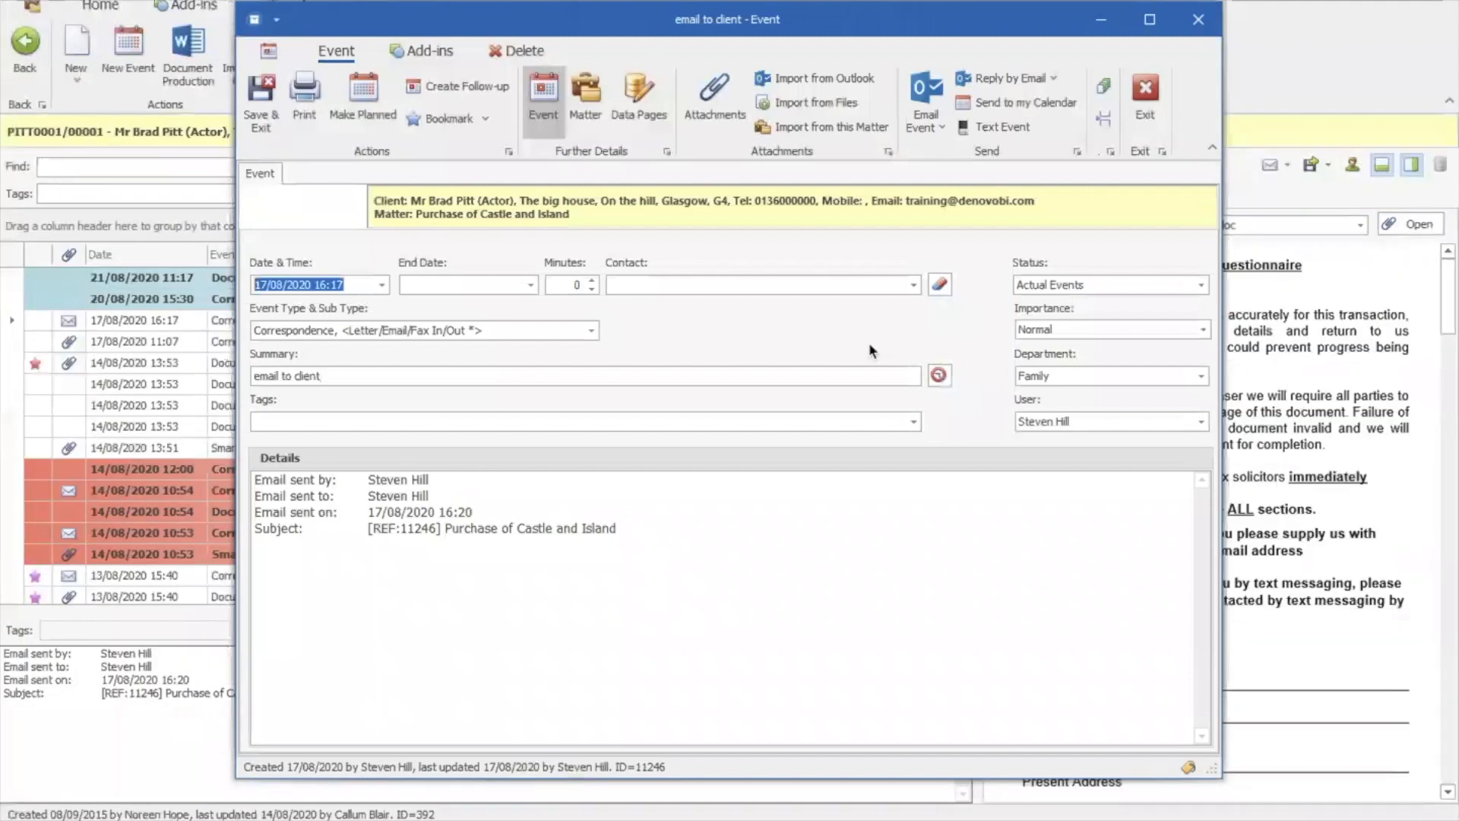
Close the event and preview its attached DocuSign email in the events list
click(1142, 114)
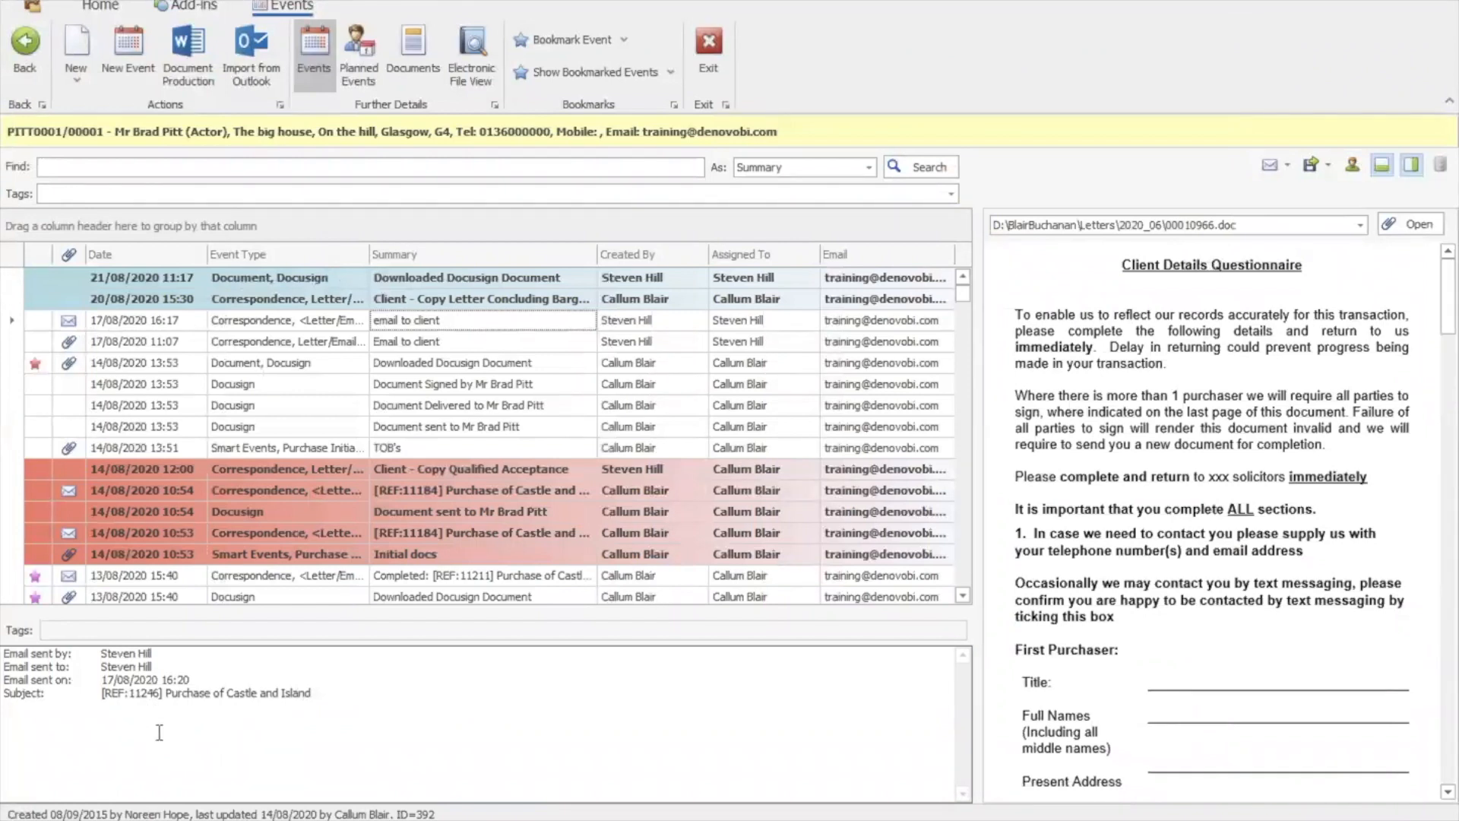
mouse_move(1448, 295)
mouse_down()
mouse_move(1452, 335)
mouse_move(1450, 296)
mouse_up()
click(1361, 225)
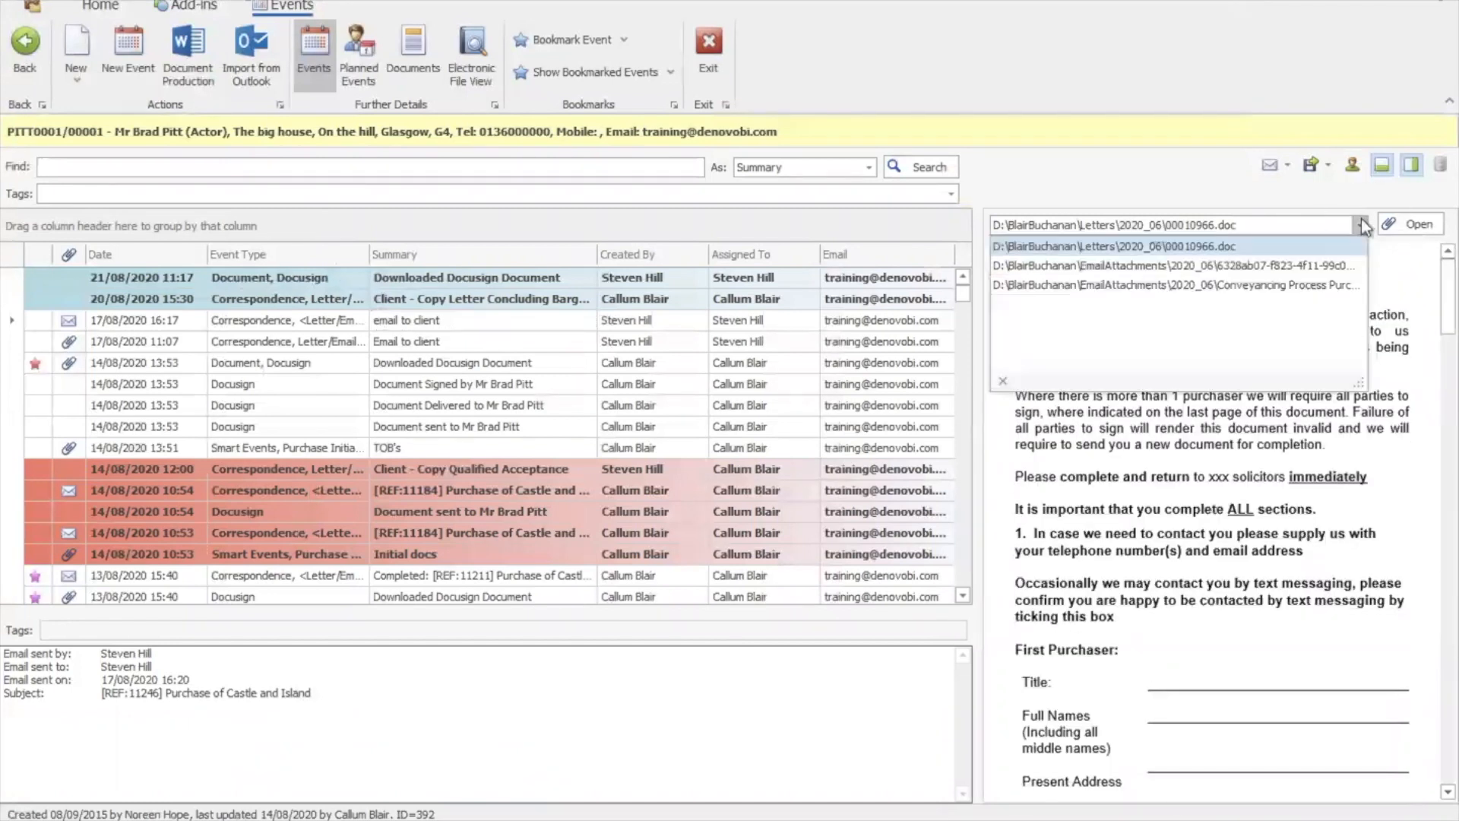
click(1338, 268)
drag(1446, 487, 1442, 429)
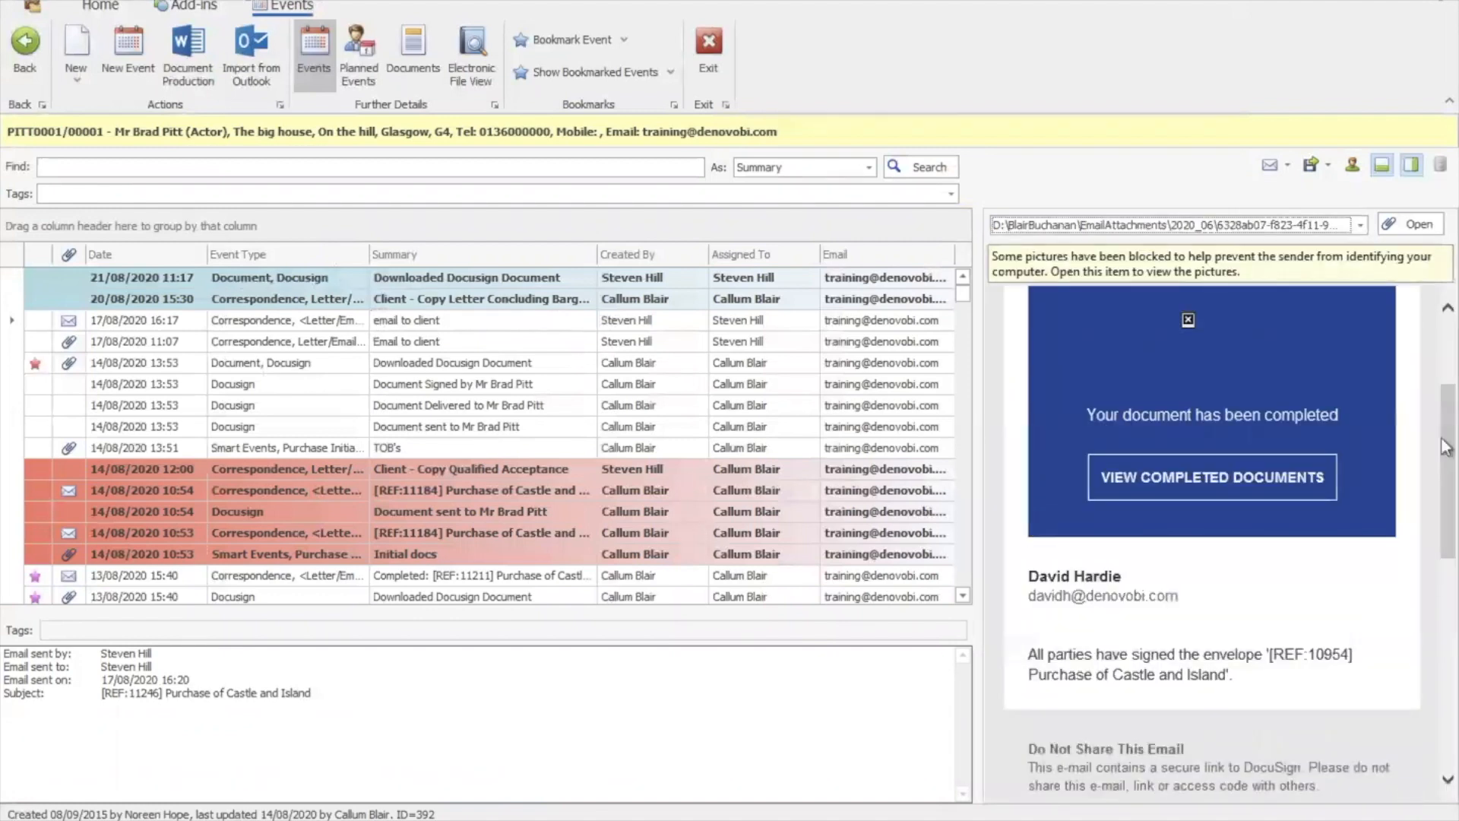
Preview the attached conveyancing guide PDF, then start importing emails from Outlook
click(1360, 225)
click(1316, 283)
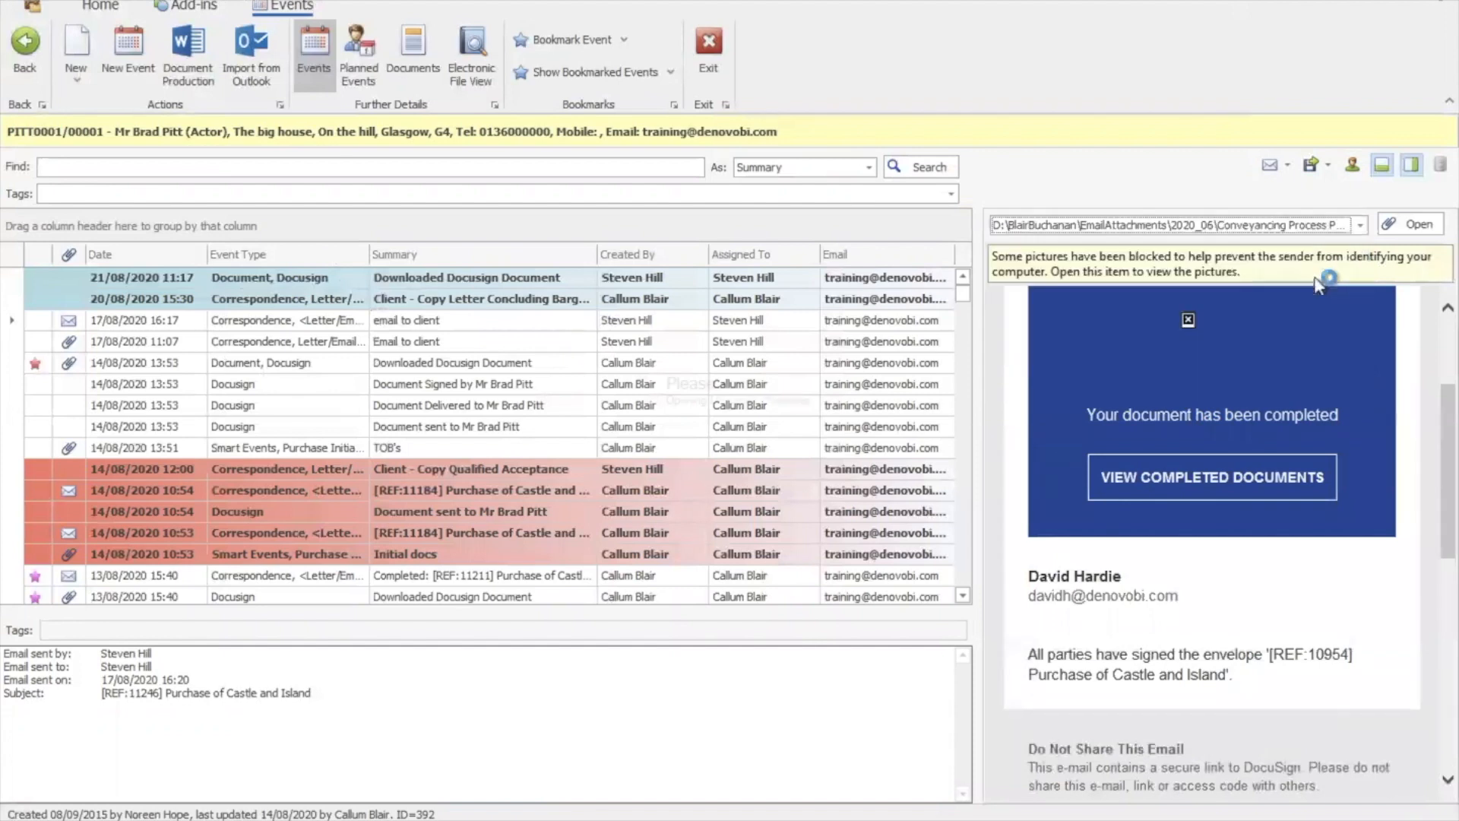
scroll(1446, 355, down, 1)
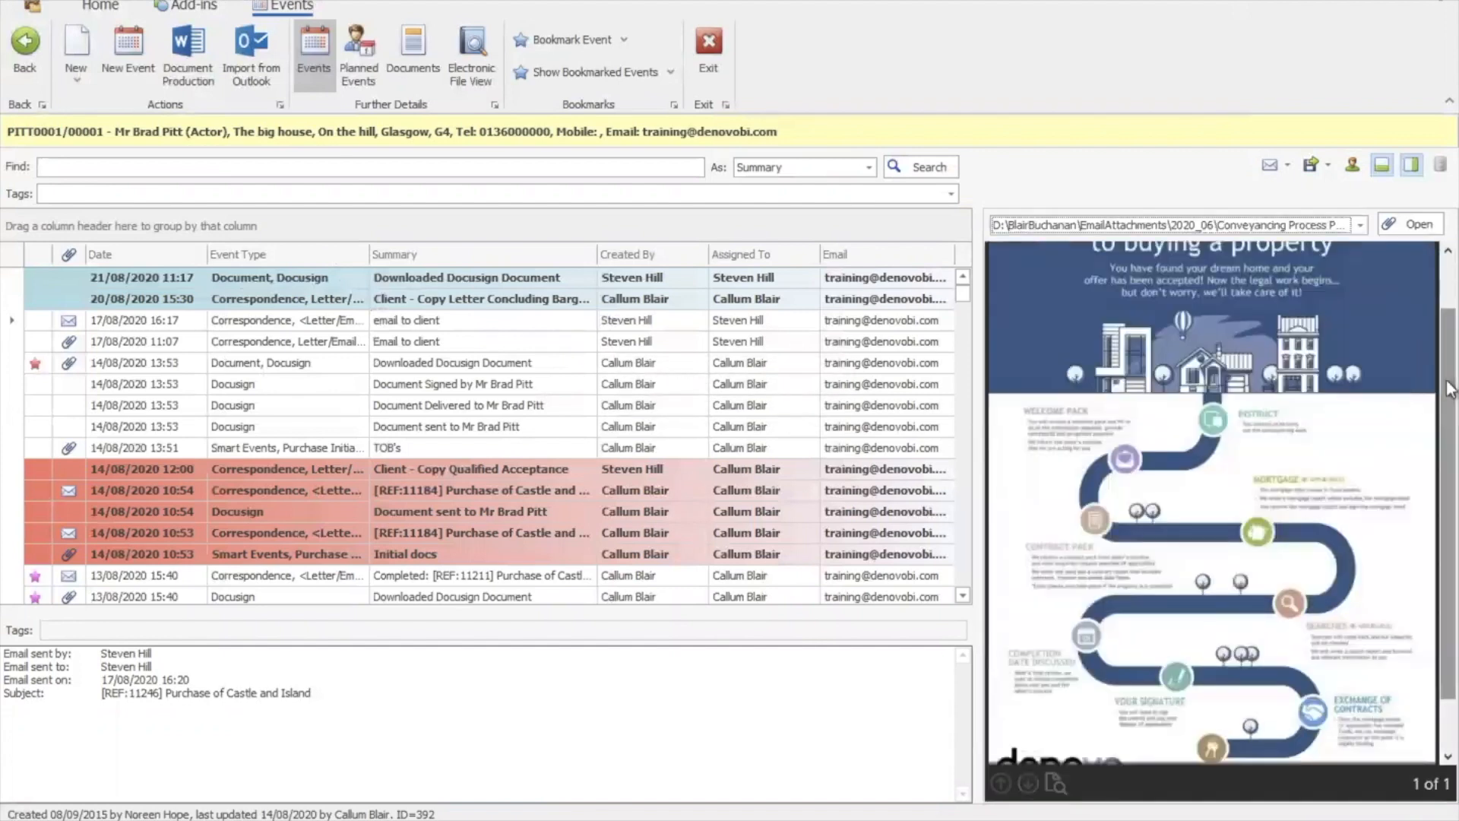
click(245, 76)
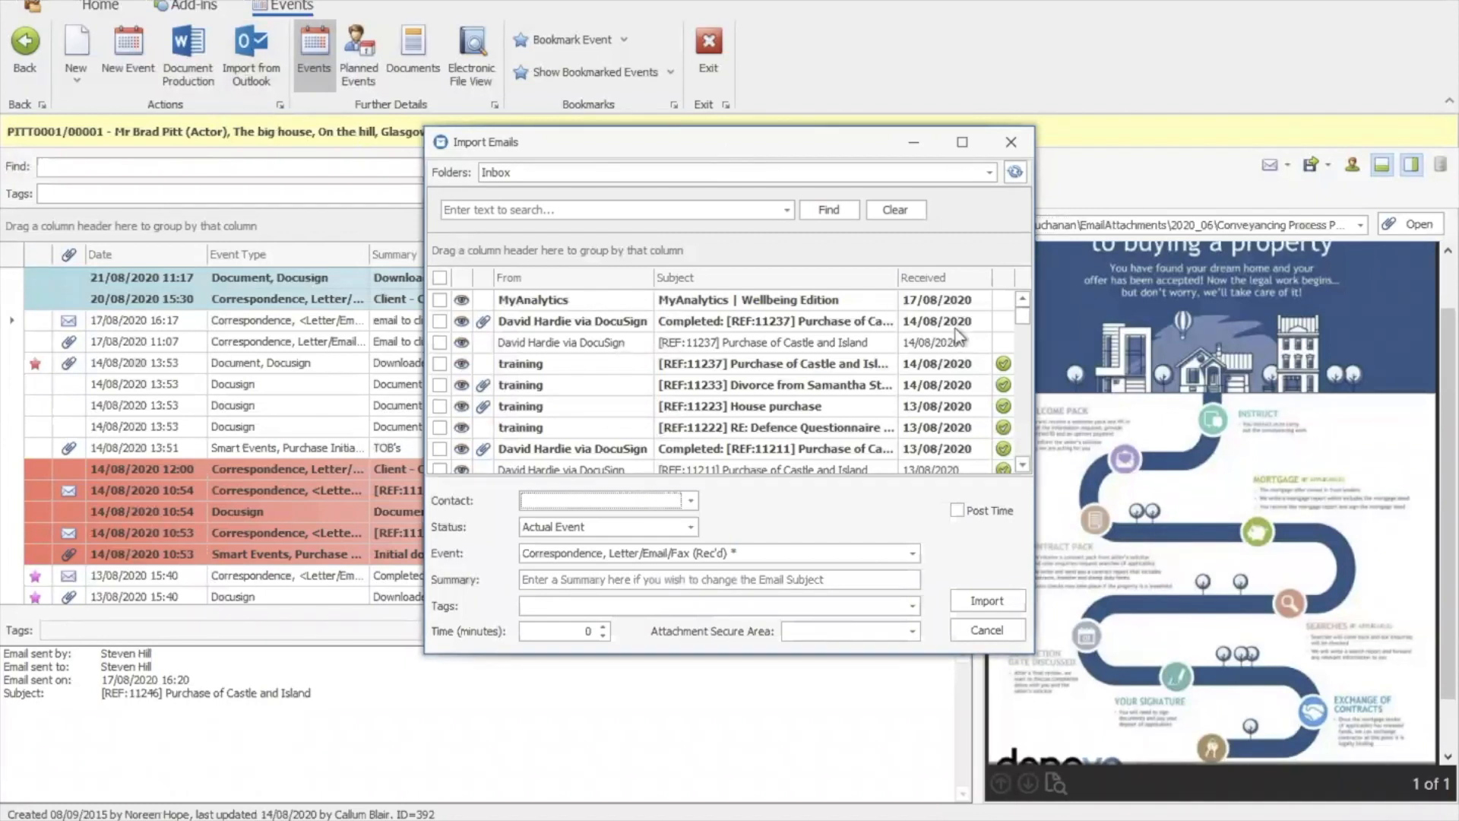
Switch the Import Emails folder to Sent Items
click(1029, 365)
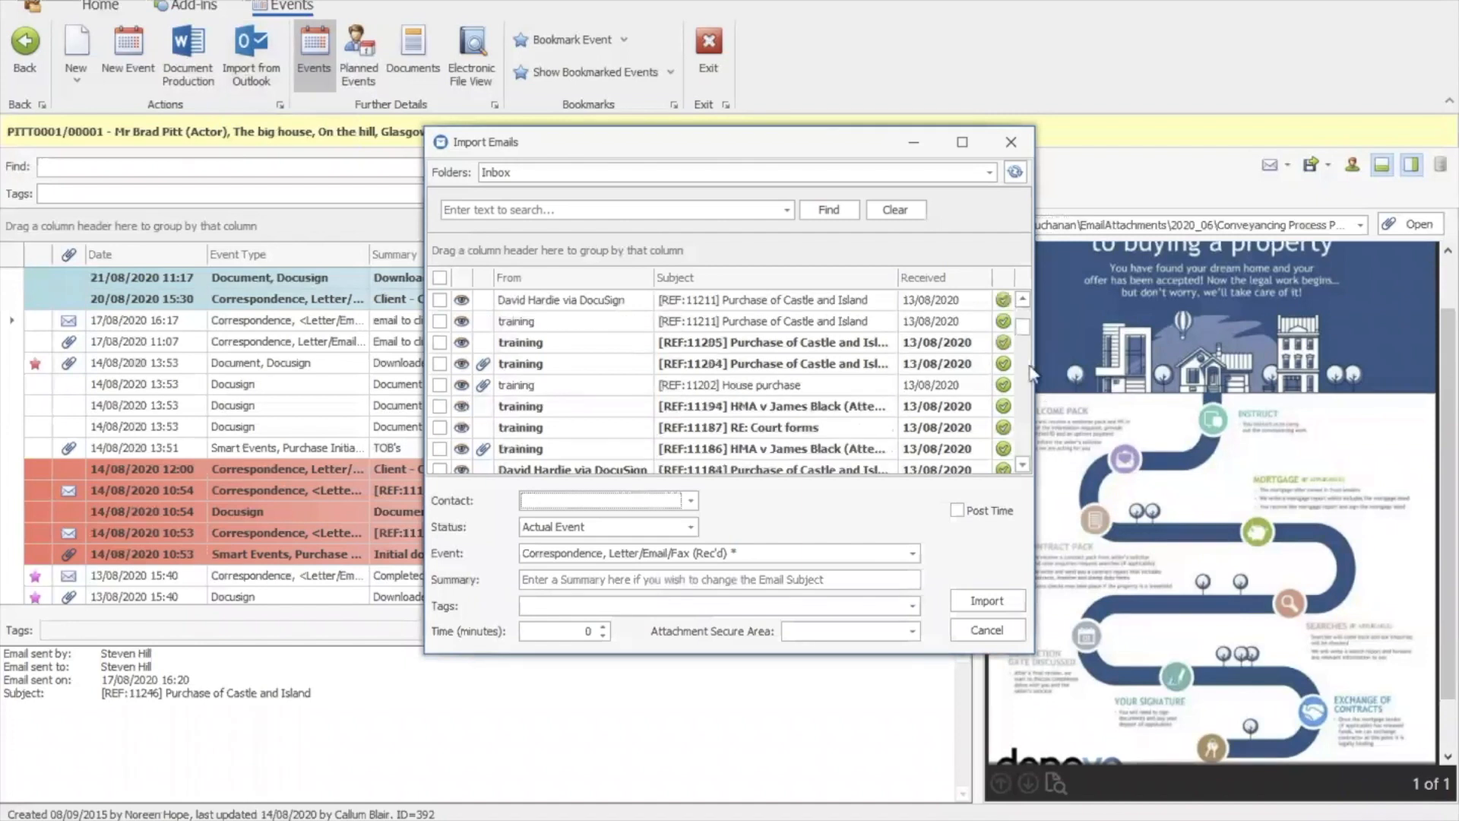
click(1026, 325)
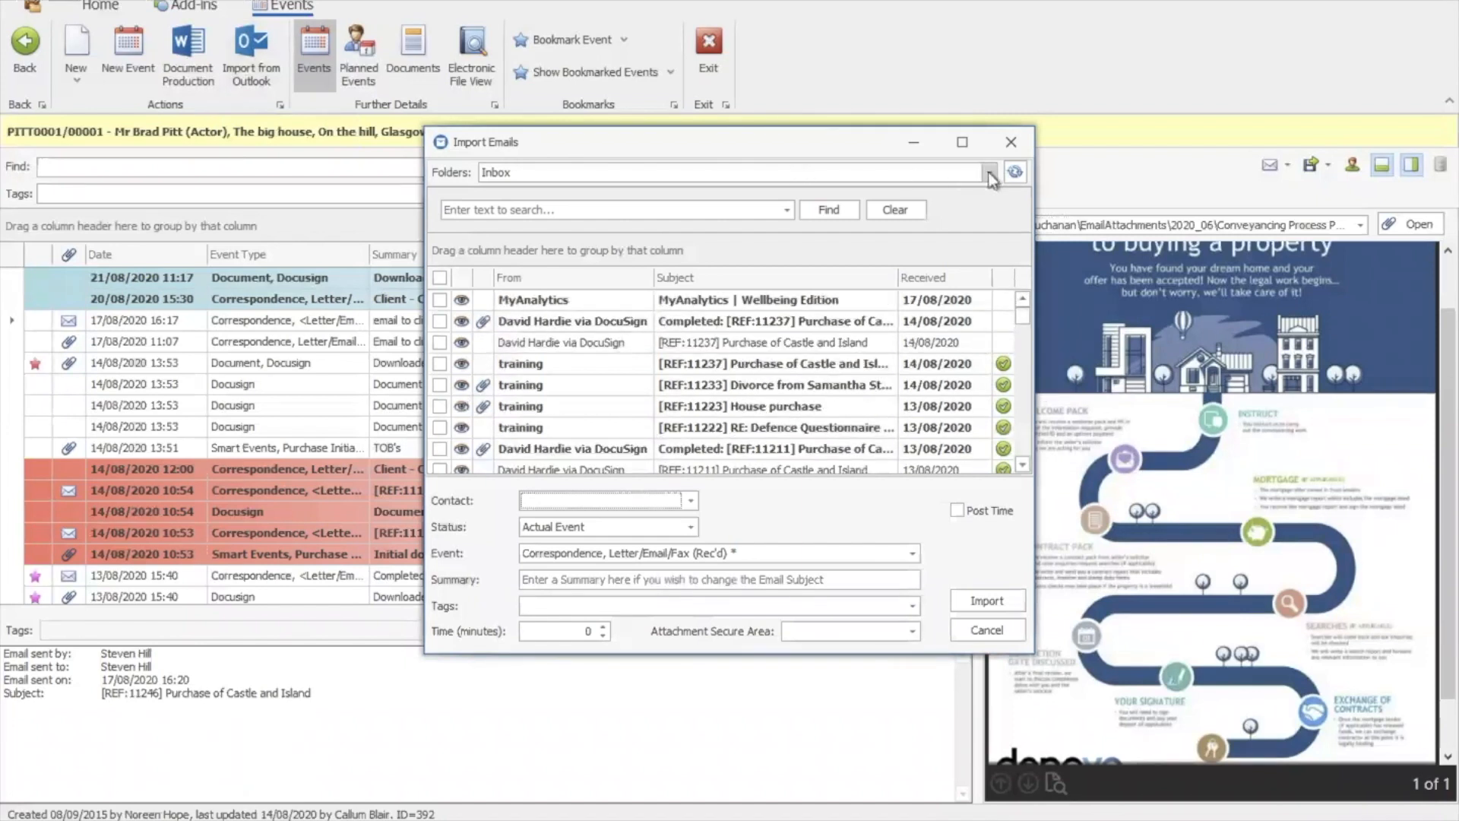
click(988, 174)
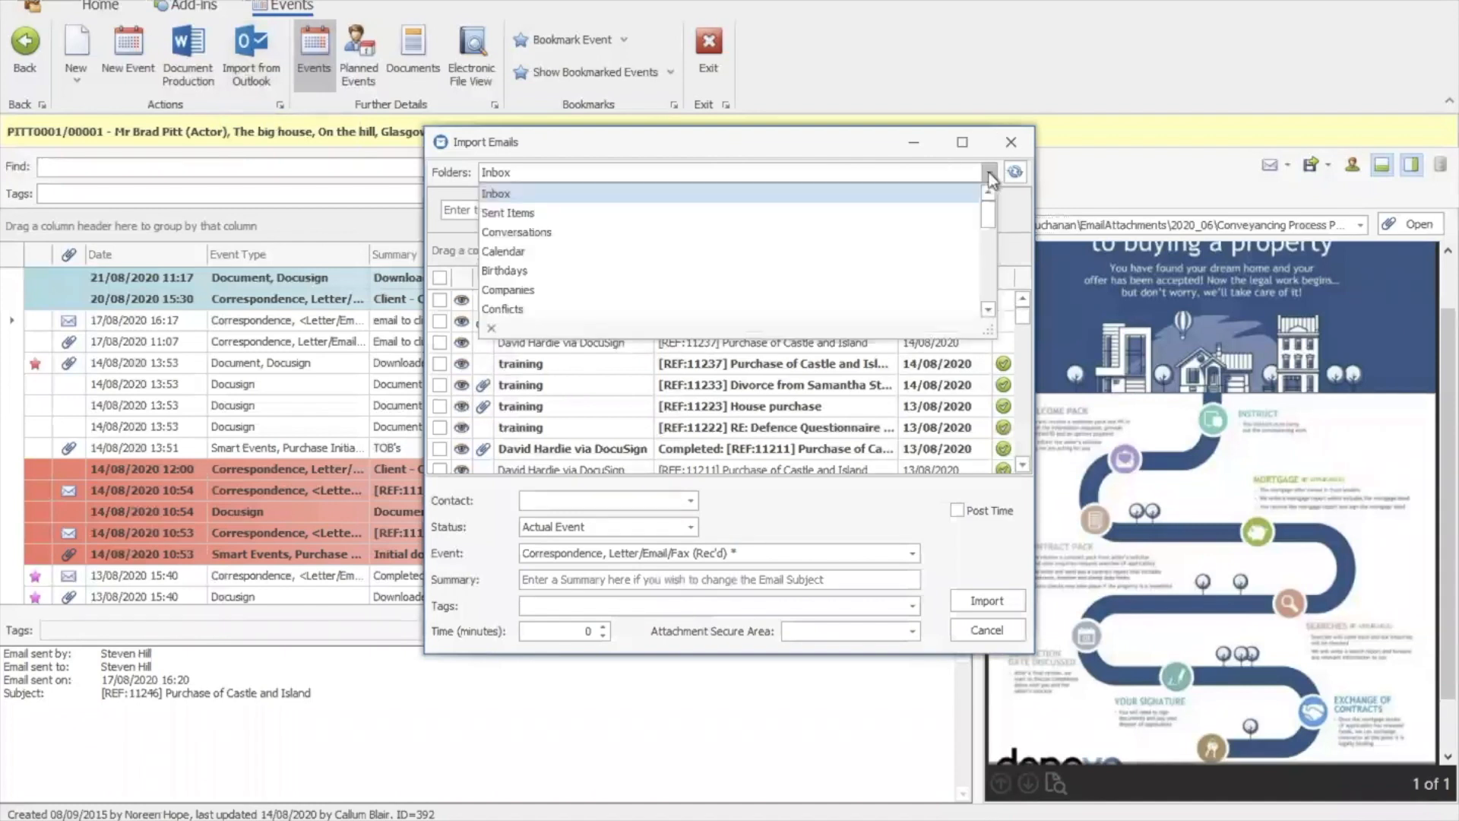
click(959, 213)
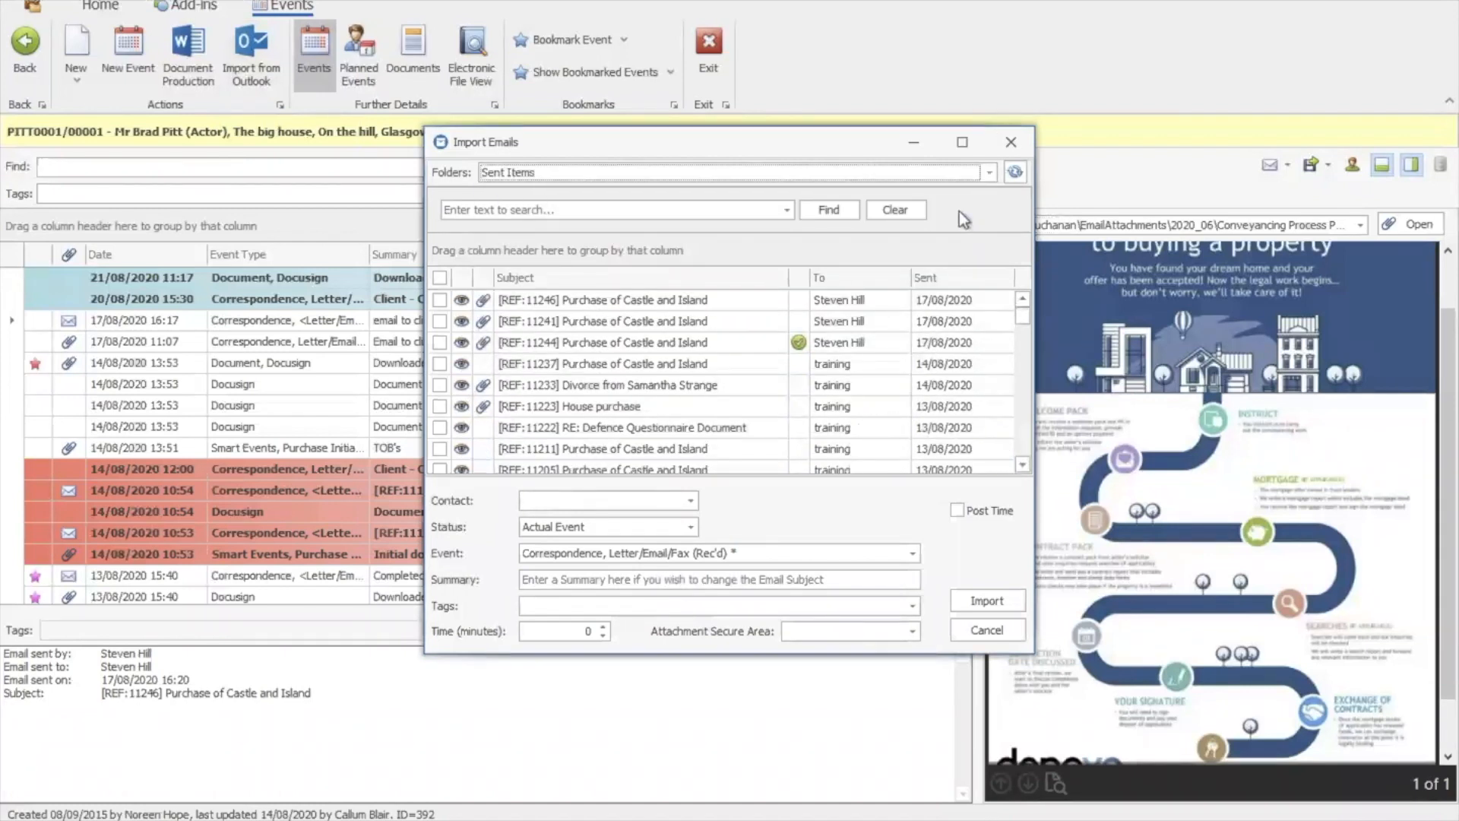
click(989, 173)
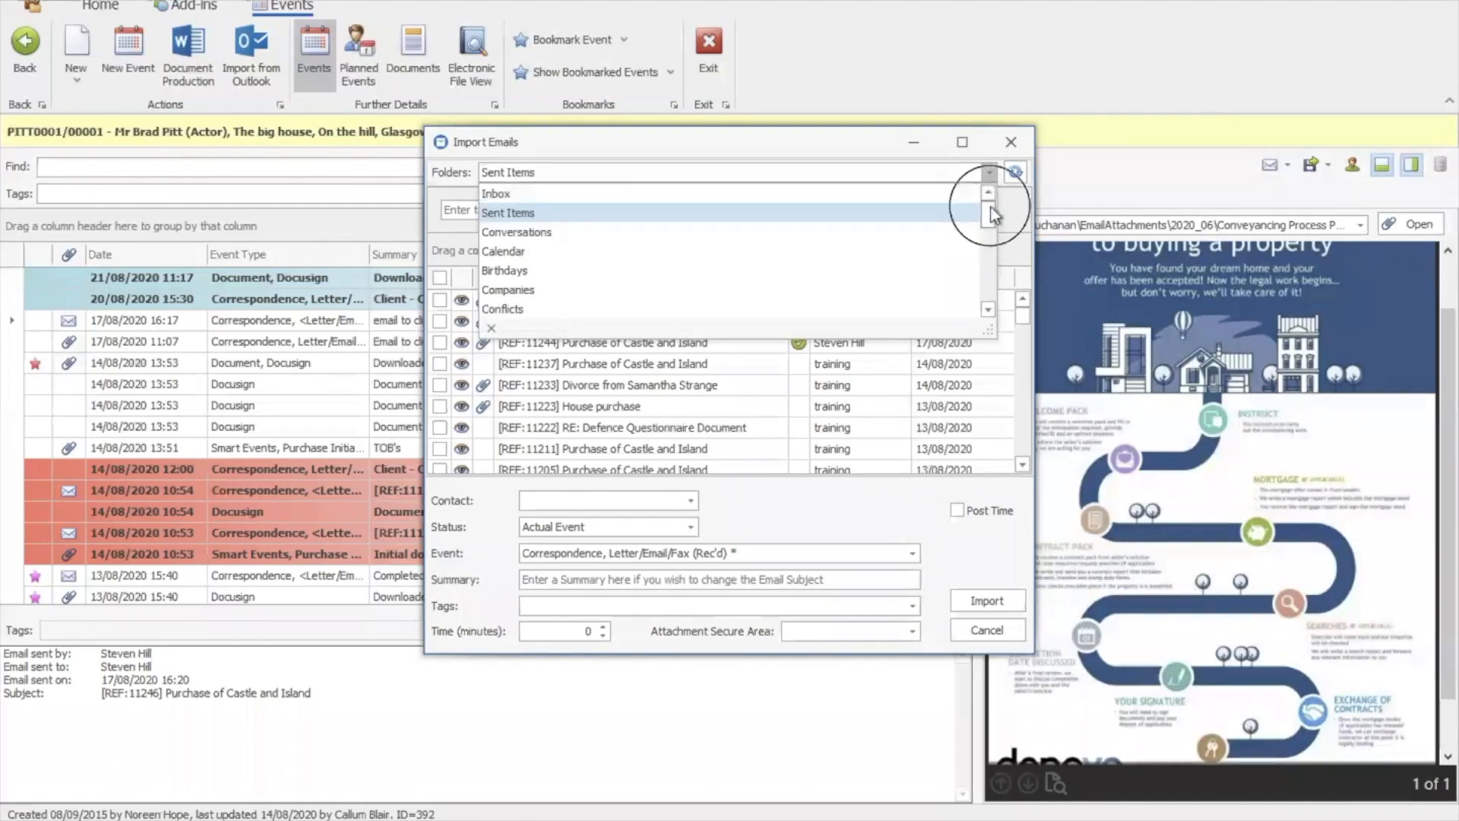
scroll(992, 215, down, 4)
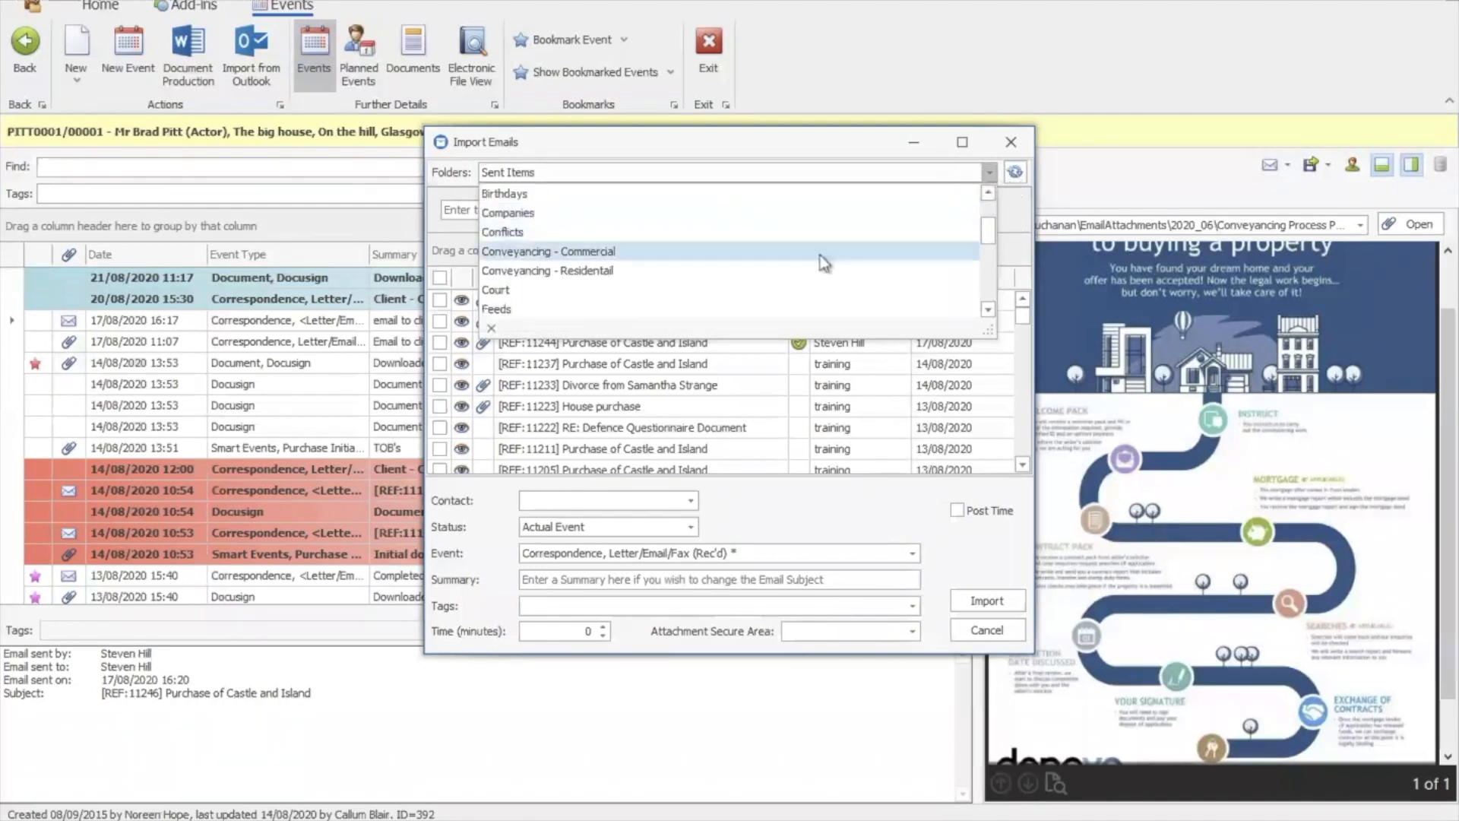
click(990, 173)
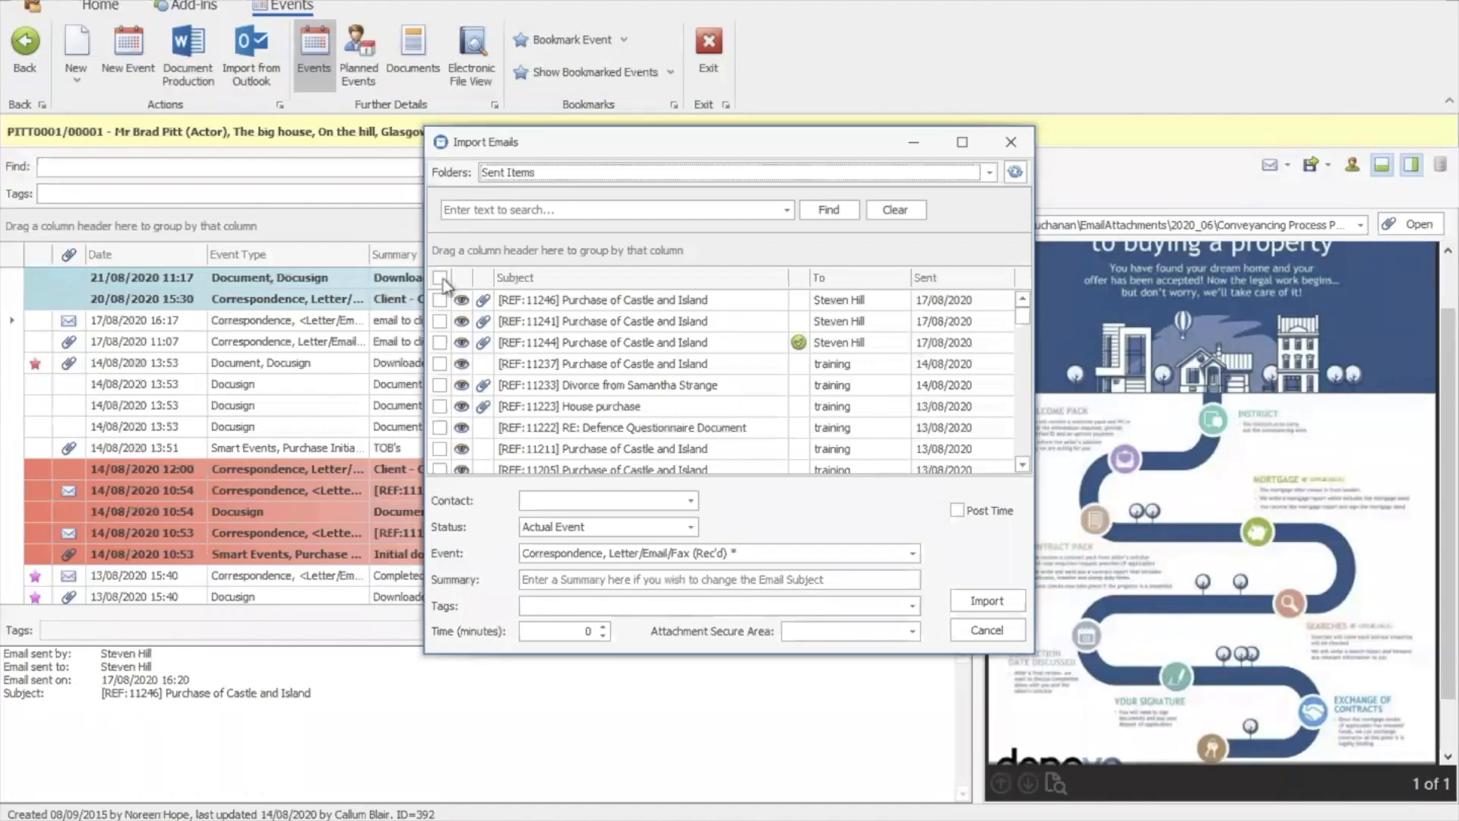
Import the [REF:11246] and [REF:11241] Purchase of Castle and Island emails into the matter
click(440, 299)
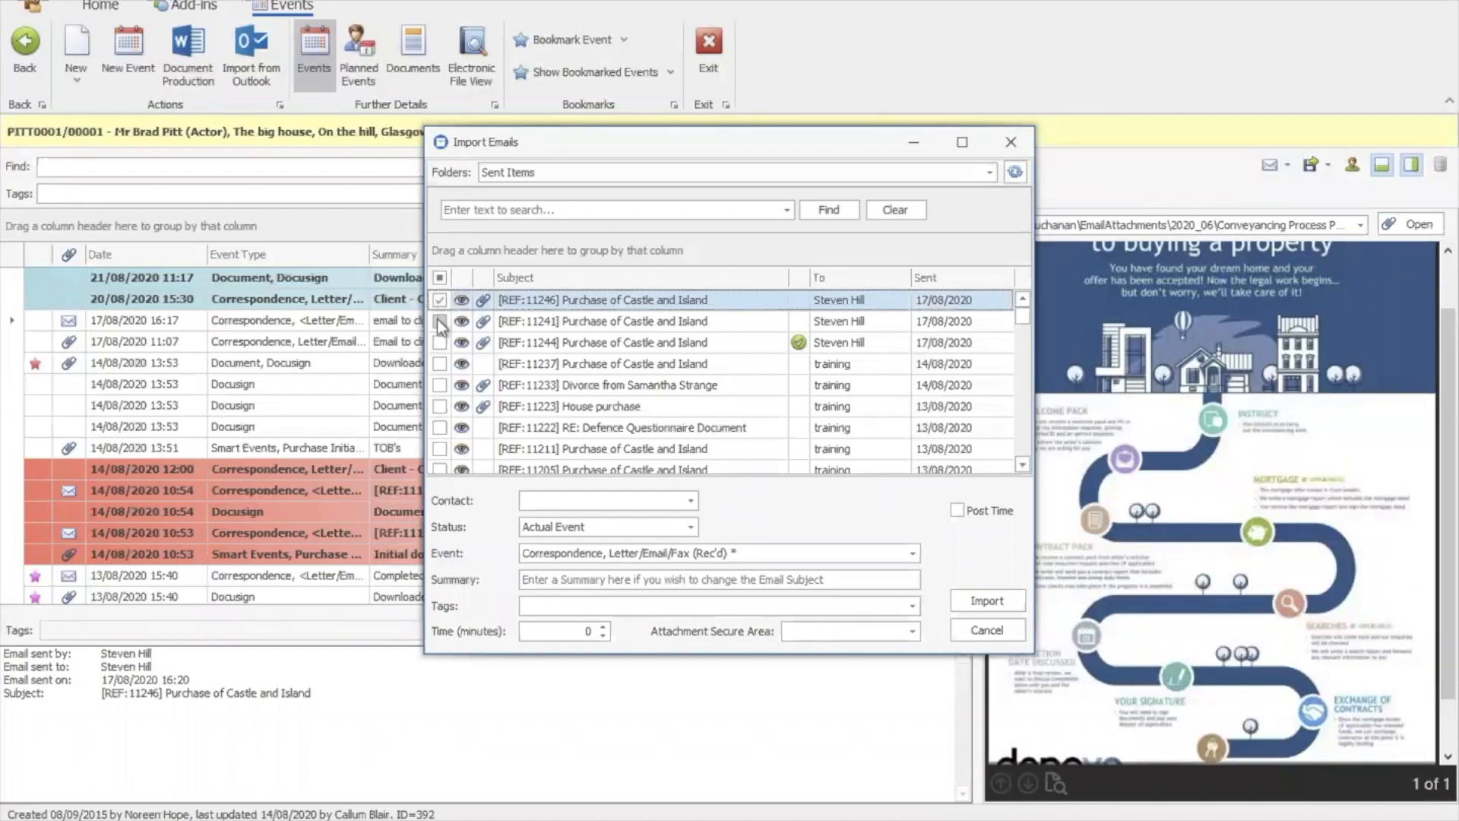
click(439, 320)
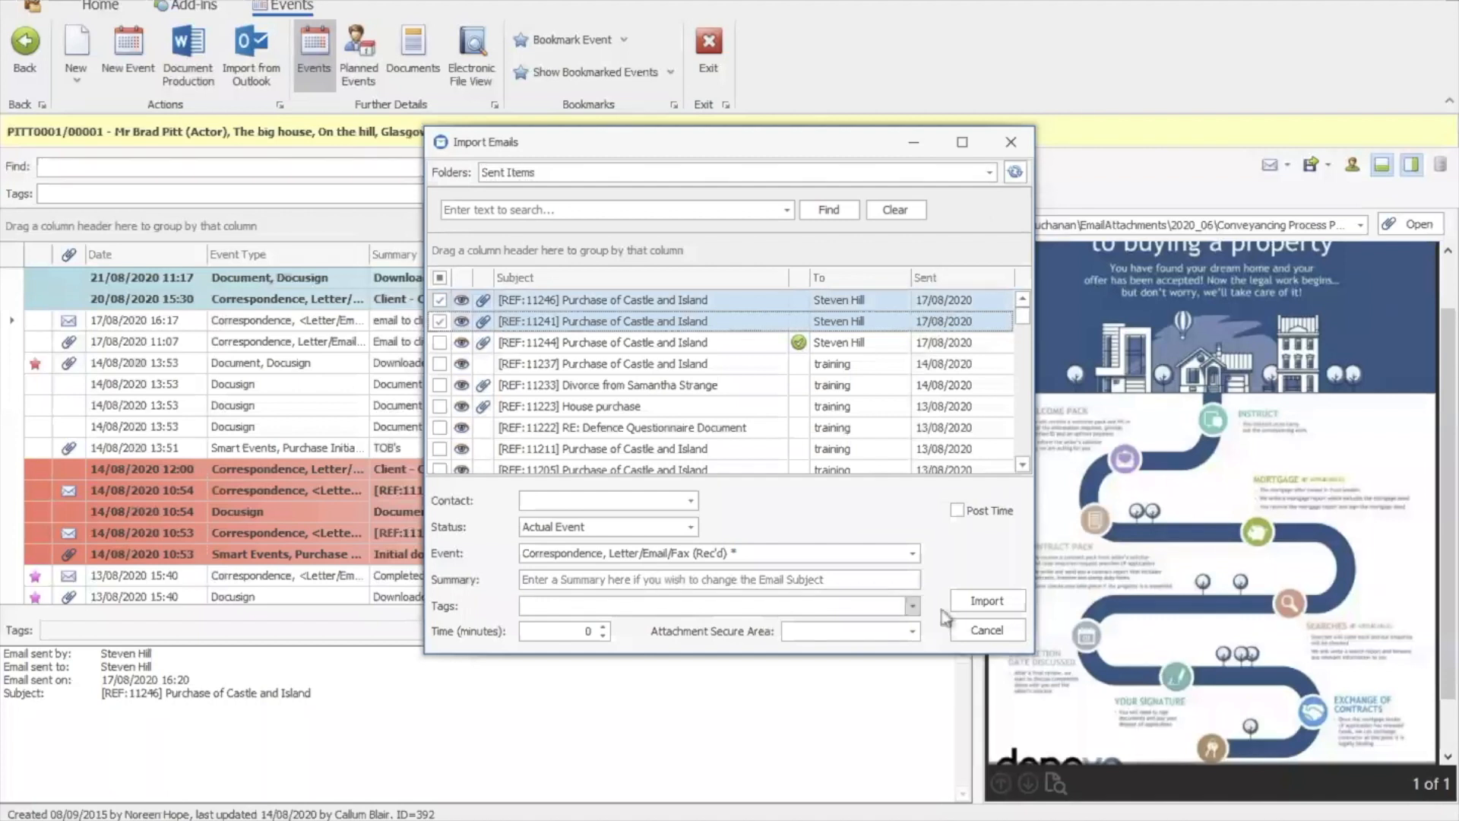
click(984, 608)
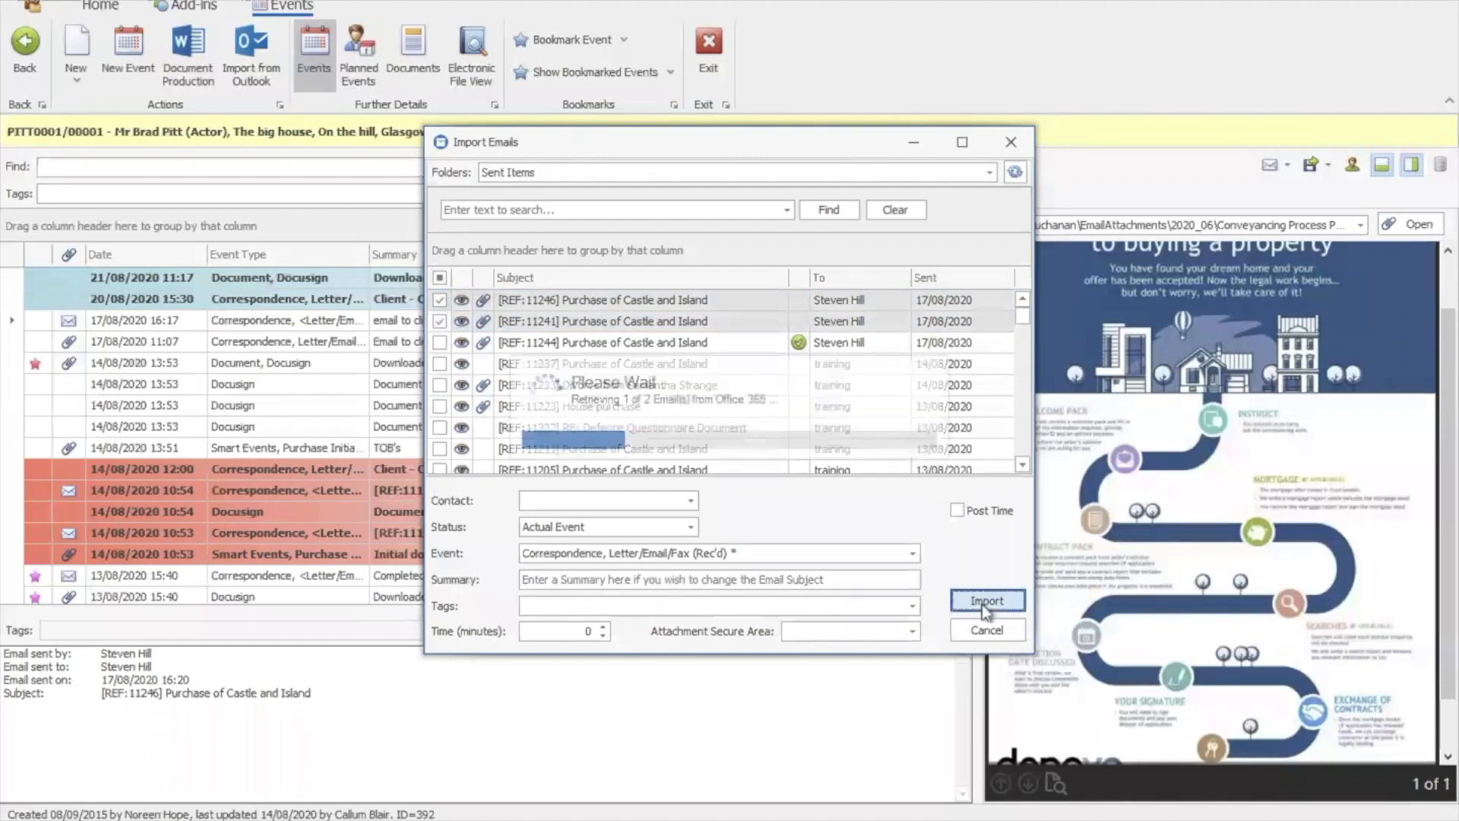
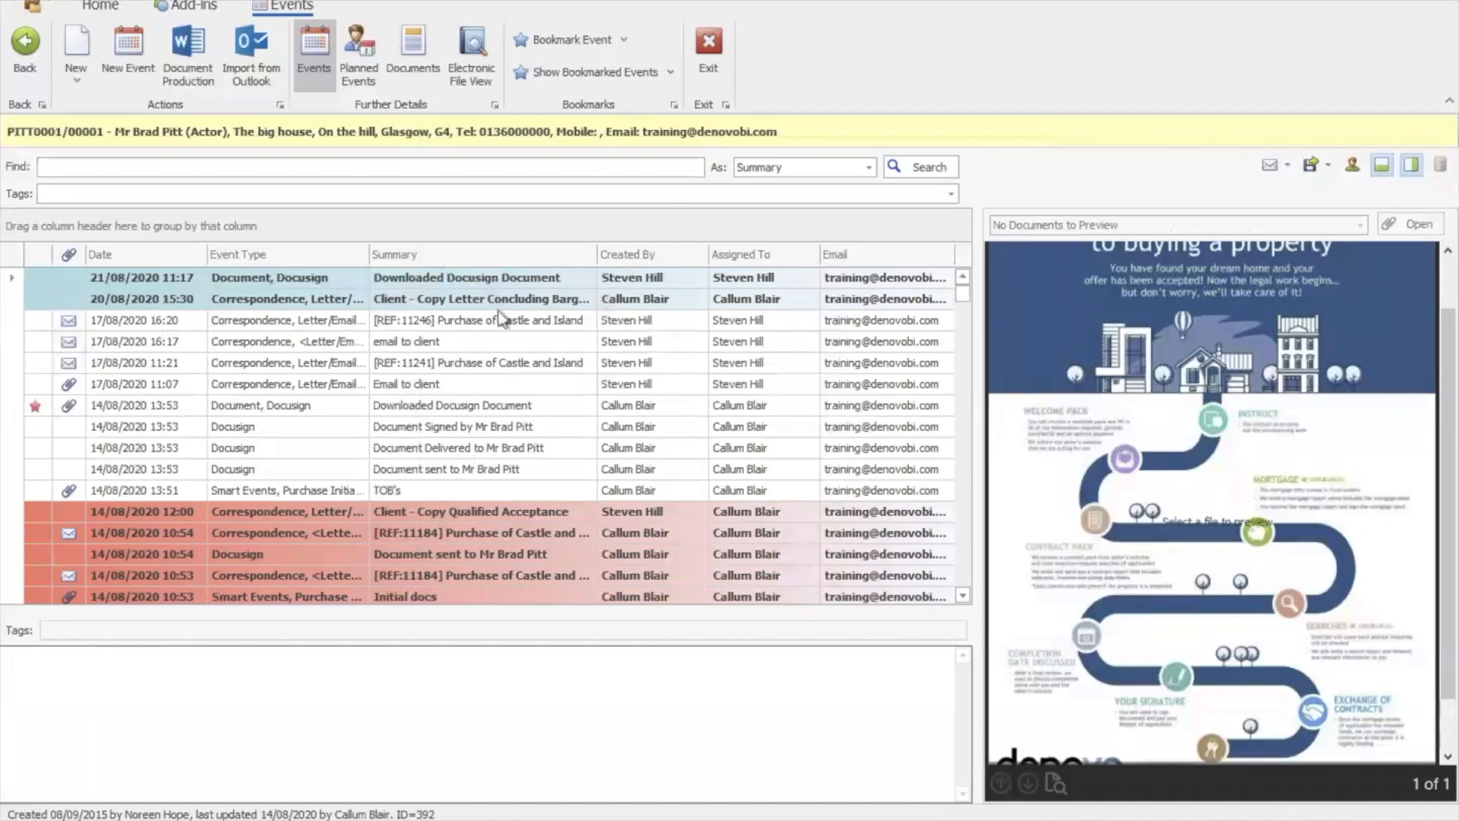
Preview the Conflict of Interest letter on the 17/08/2020 11:21 email, then exit the matter
click(433, 360)
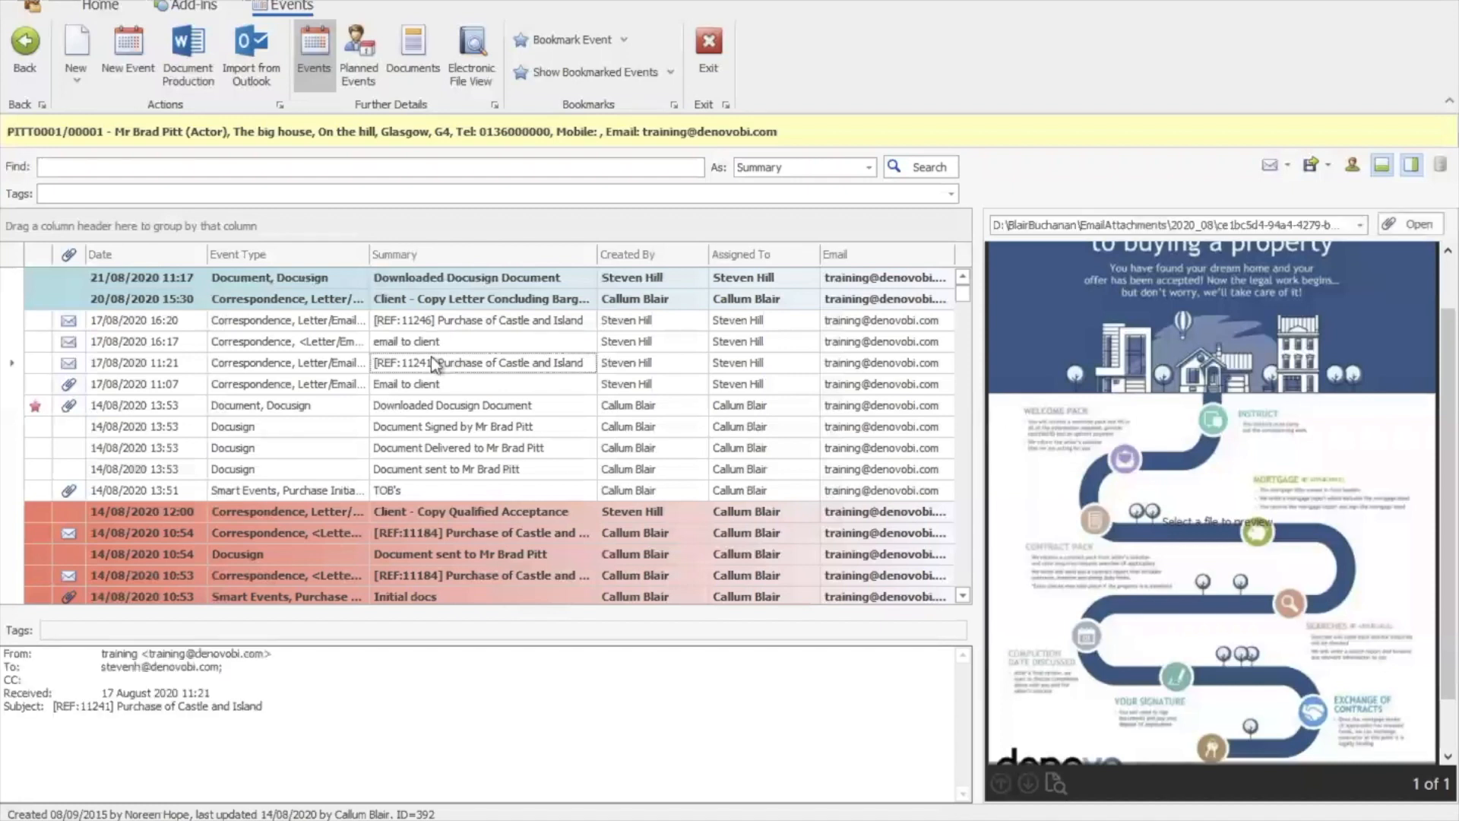
click(1360, 226)
click(1323, 286)
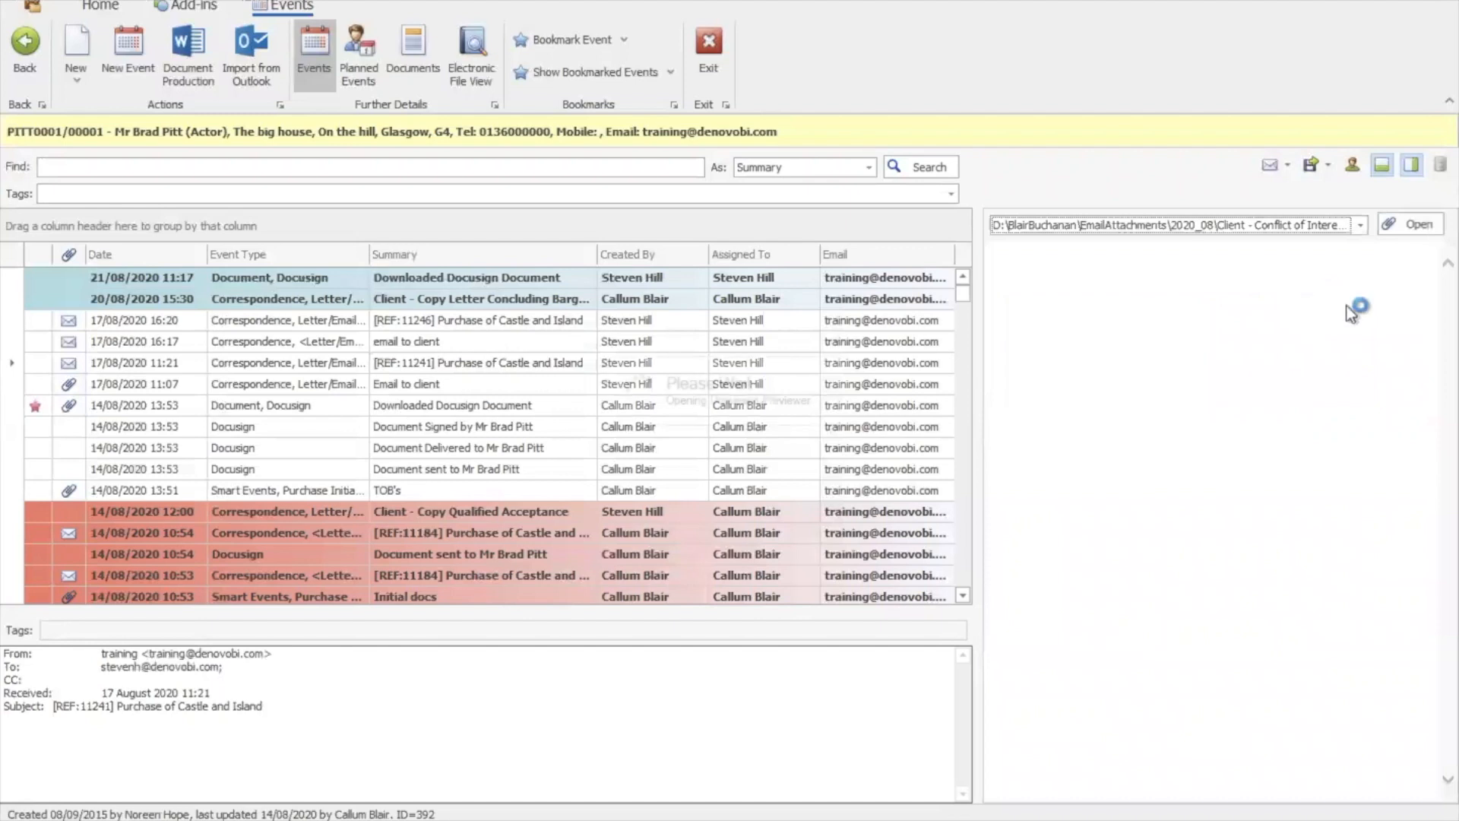
drag(1450, 322, 1458, 279)
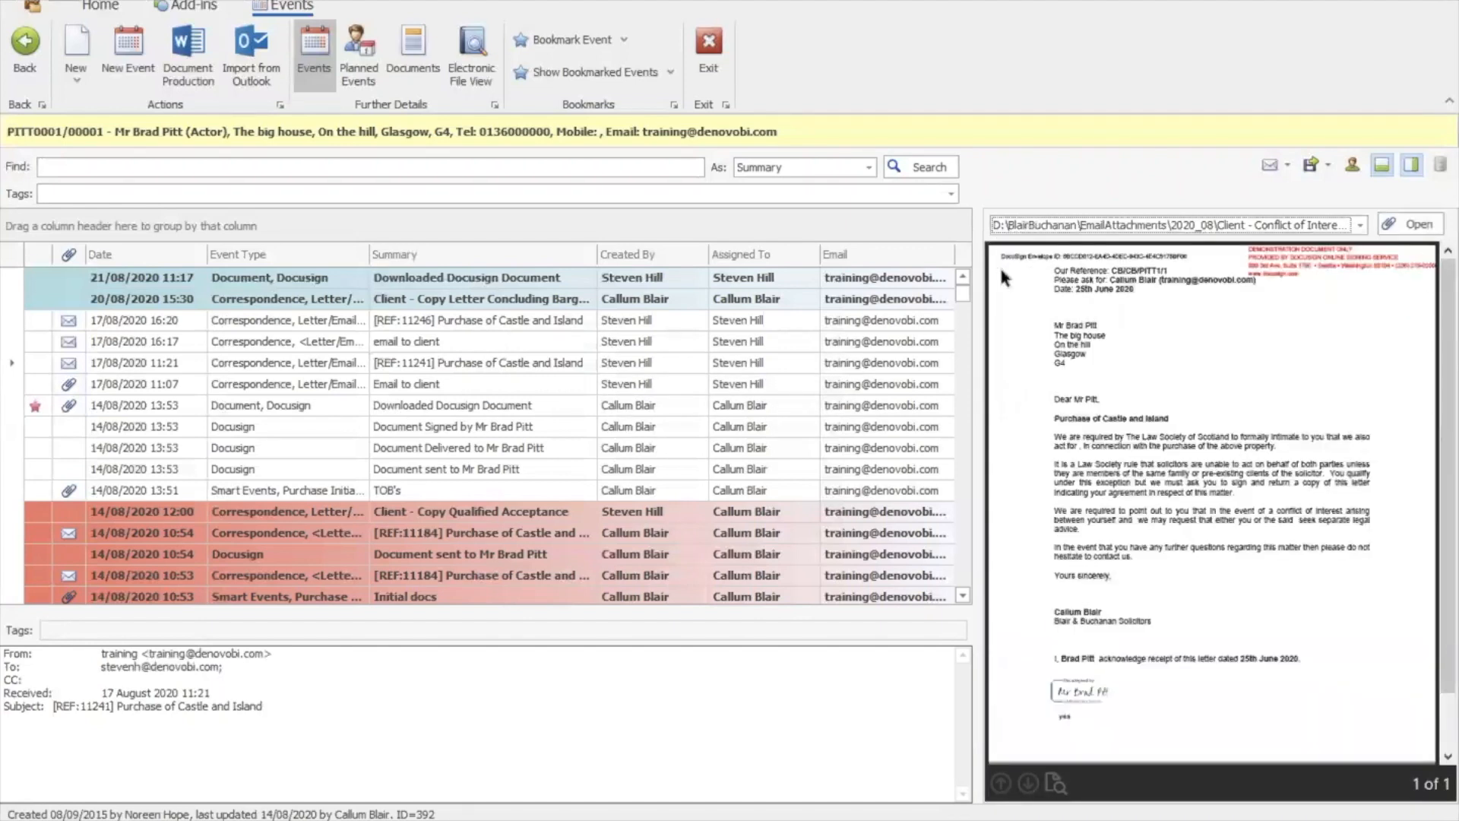
click(716, 76)
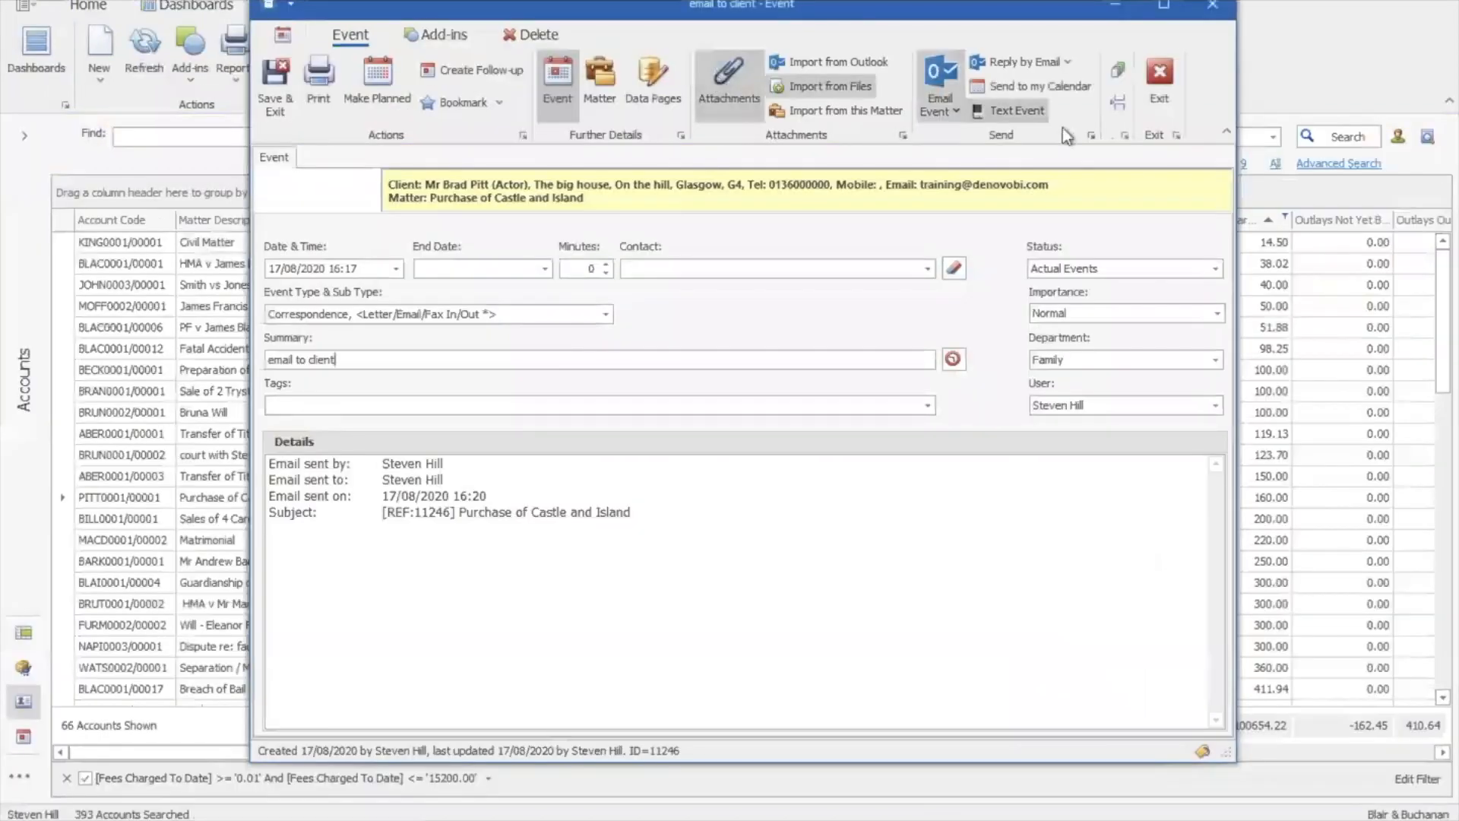
click(1160, 84)
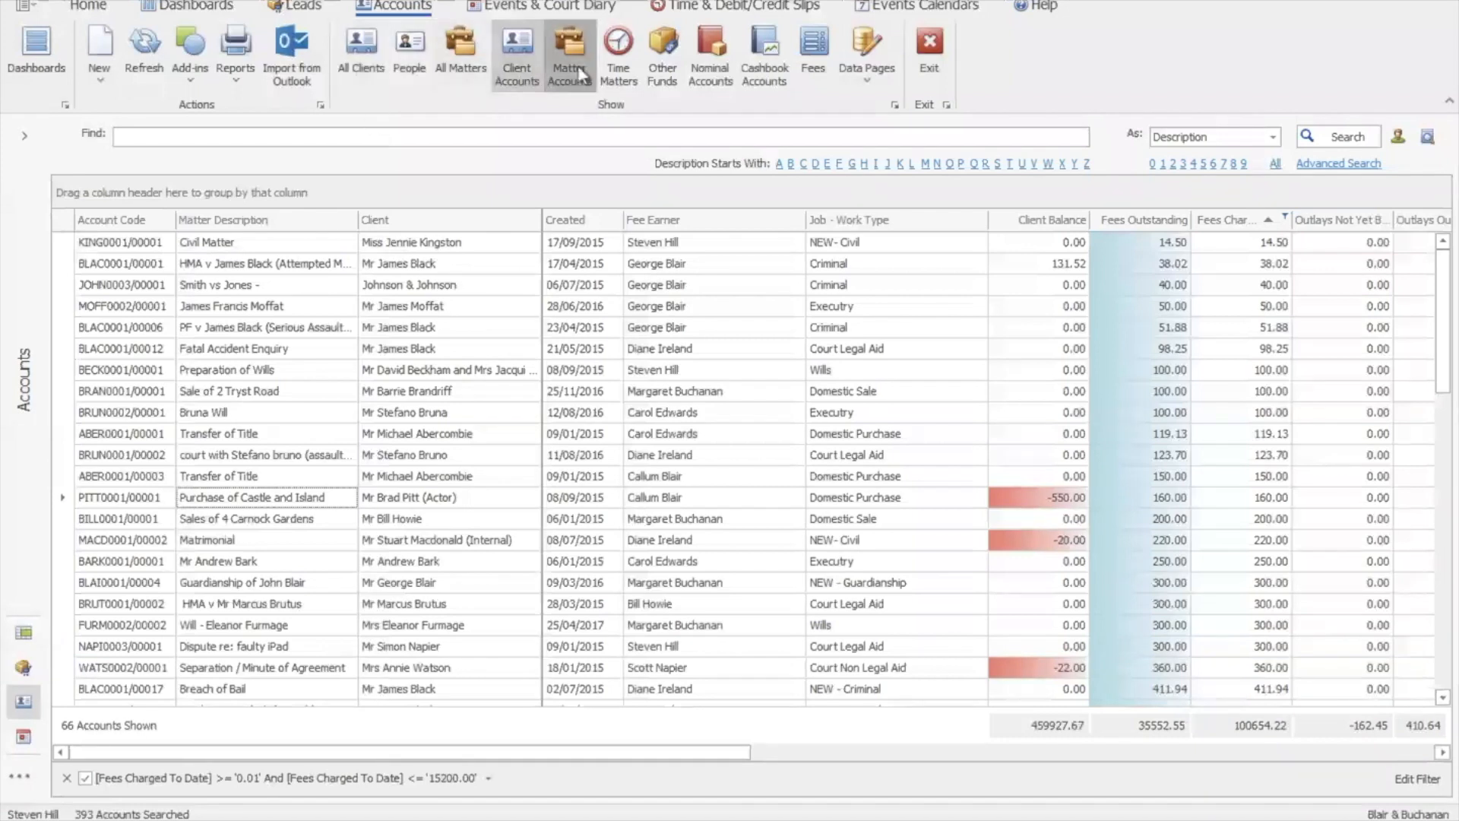
Open the Outlook email importer with the import context kept as Matters
click(299, 65)
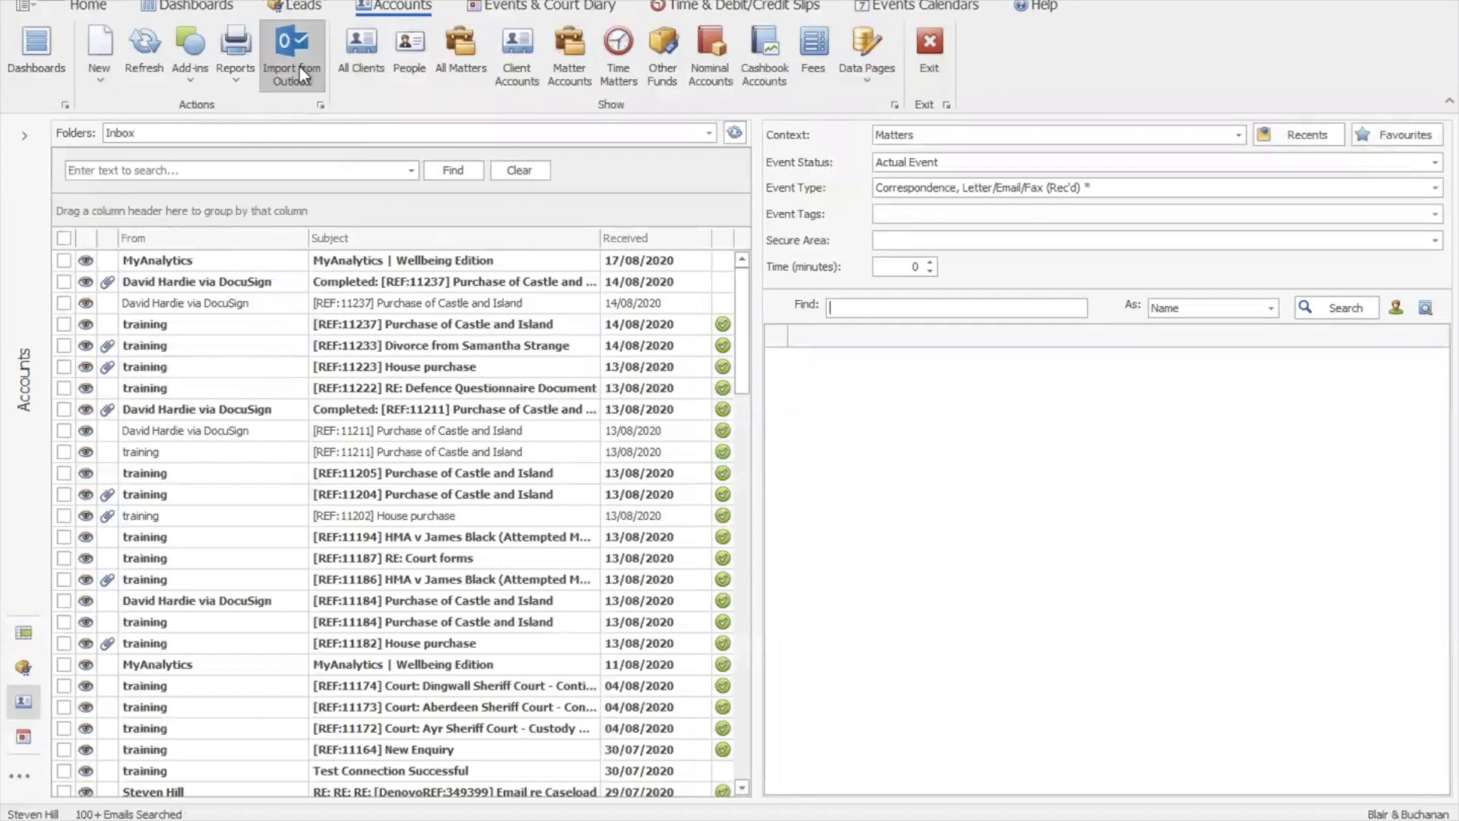
drag(746, 368, 753, 328)
click(1240, 137)
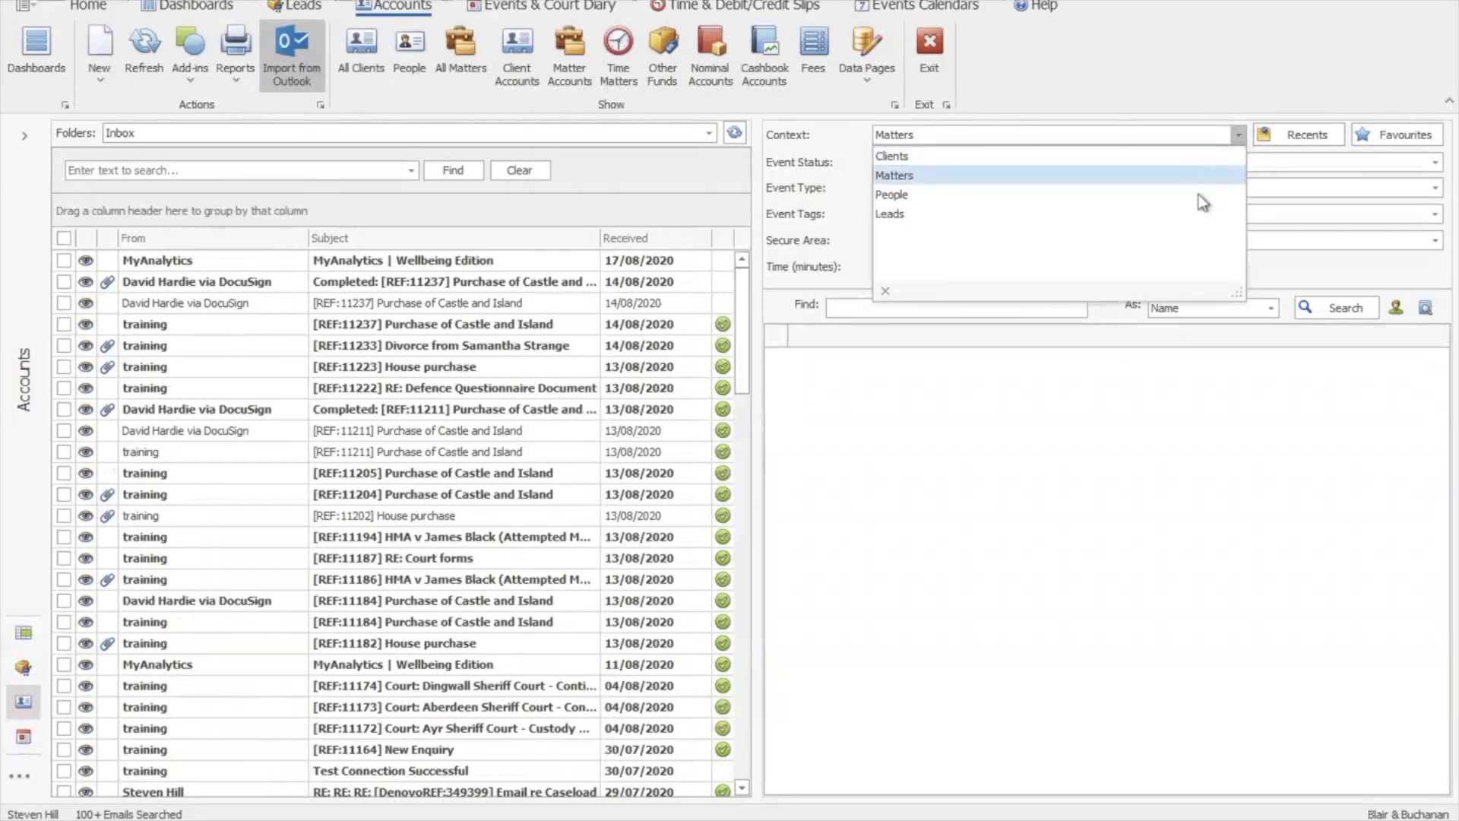
click(1242, 135)
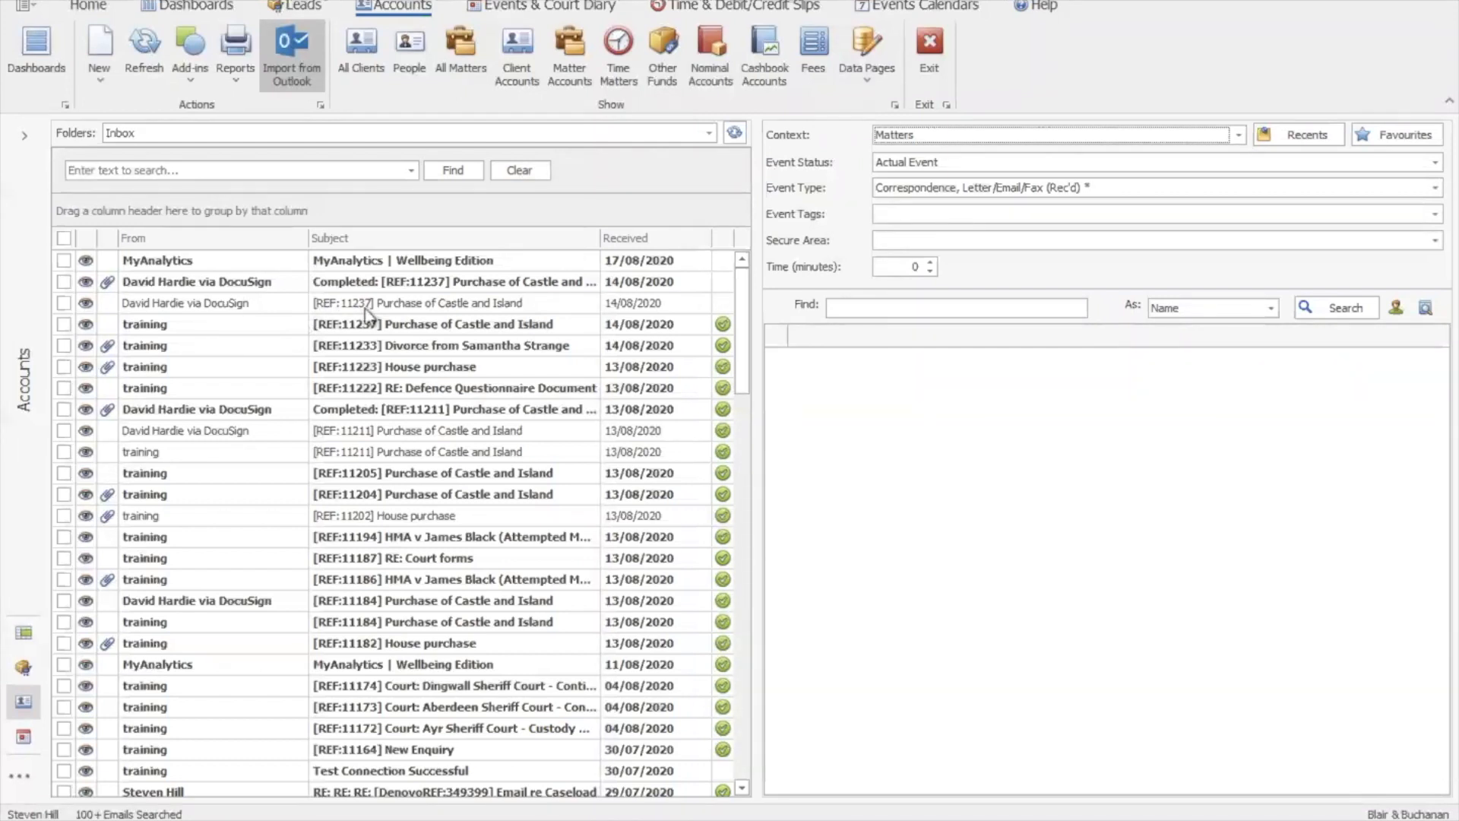
Import the [REF:11237] Purchase of Castle and Island DocuSign email as a matter event
click(65, 303)
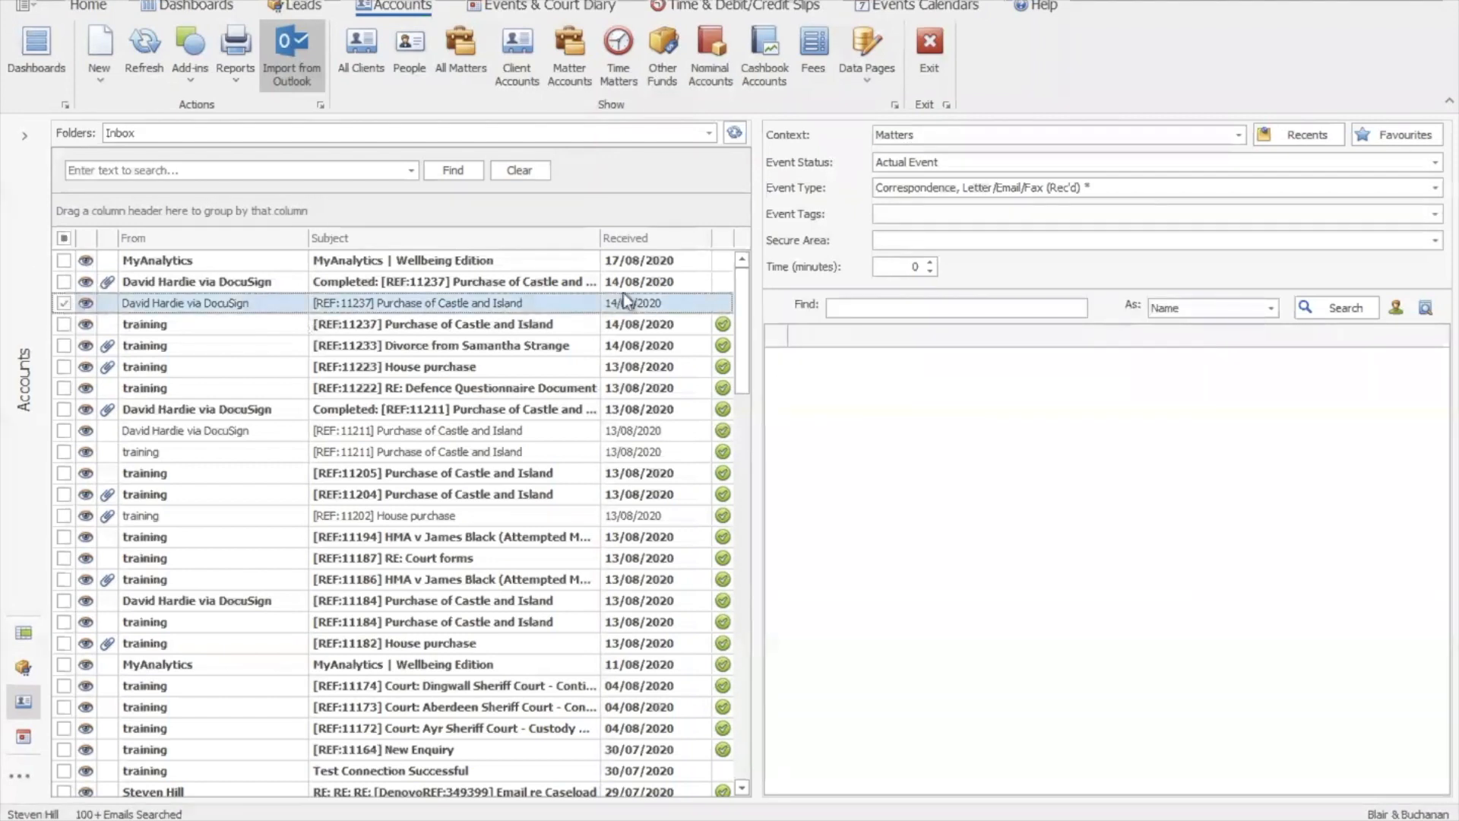
drag(741, 325, 747, 282)
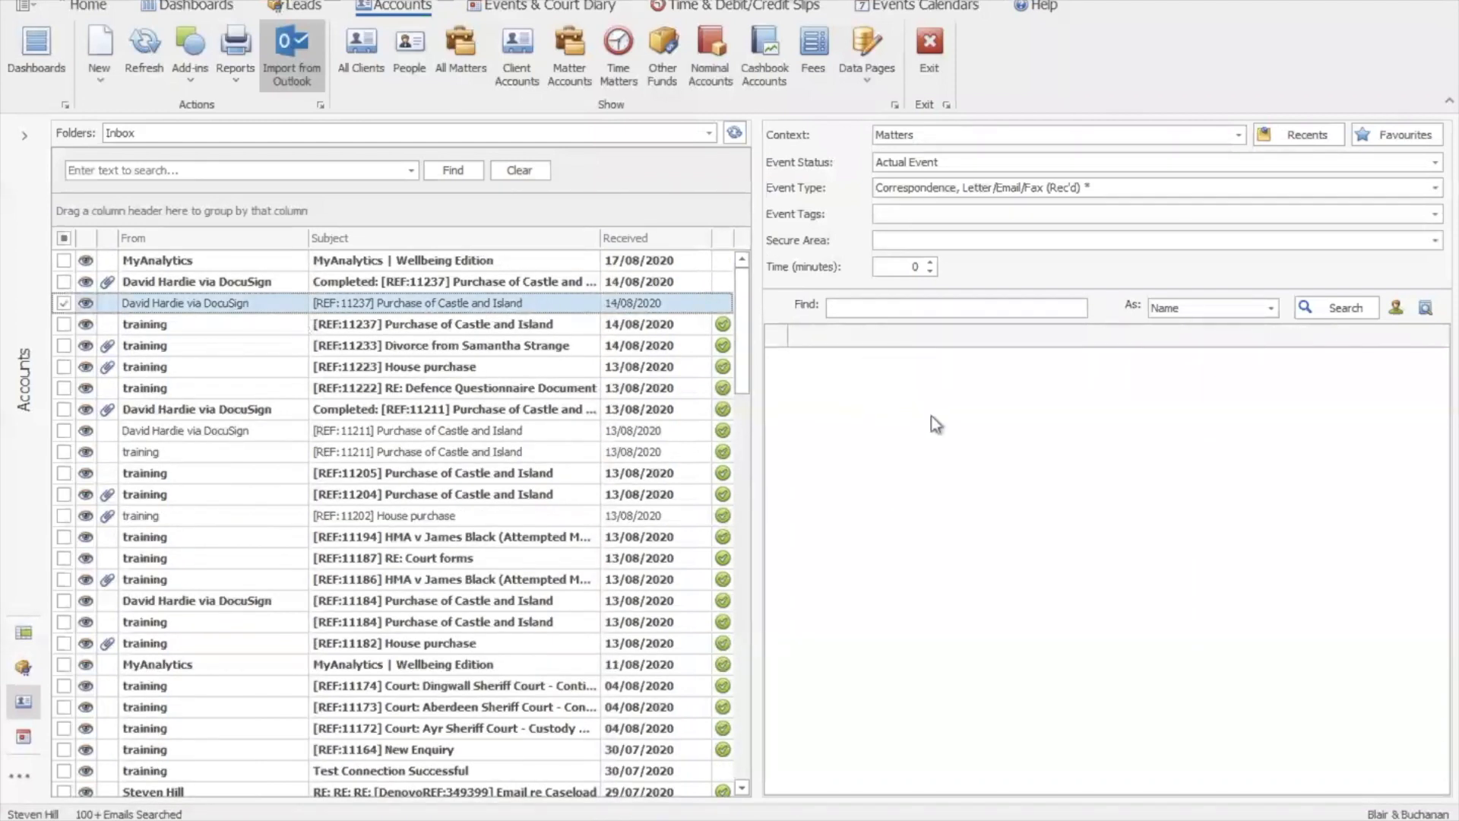
drag(465, 306, 941, 378)
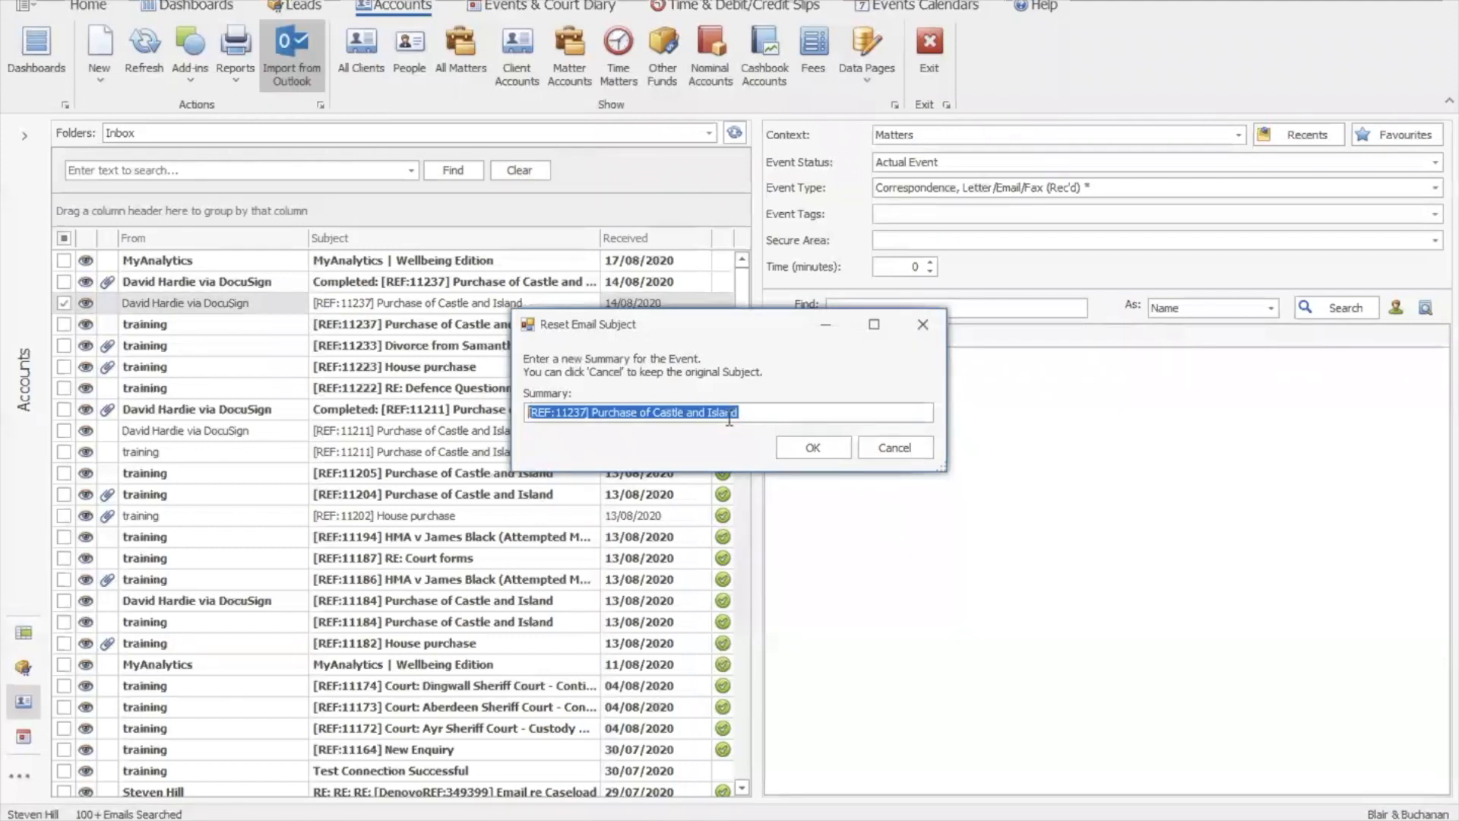
click(813, 448)
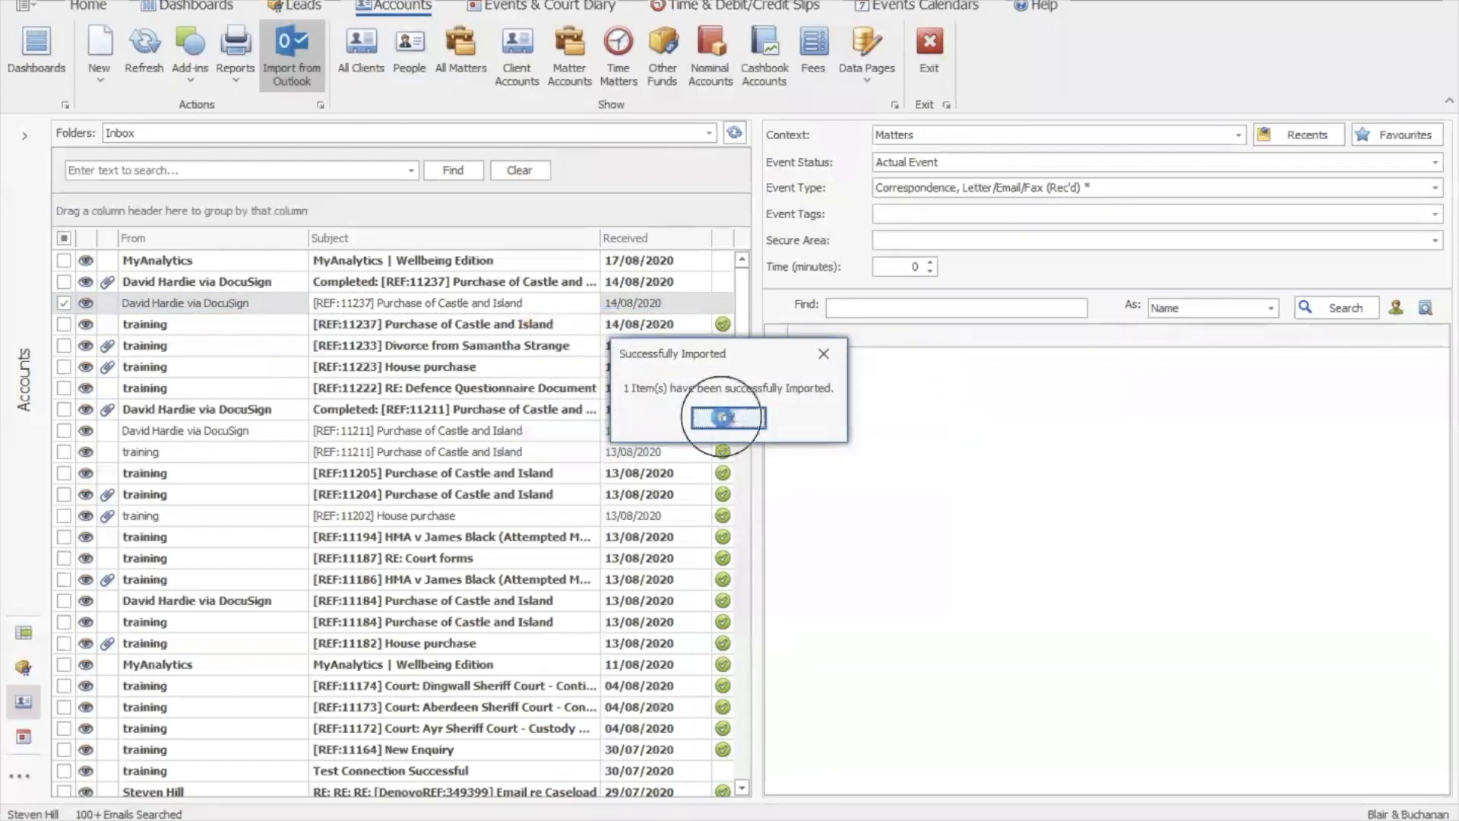
click(727, 418)
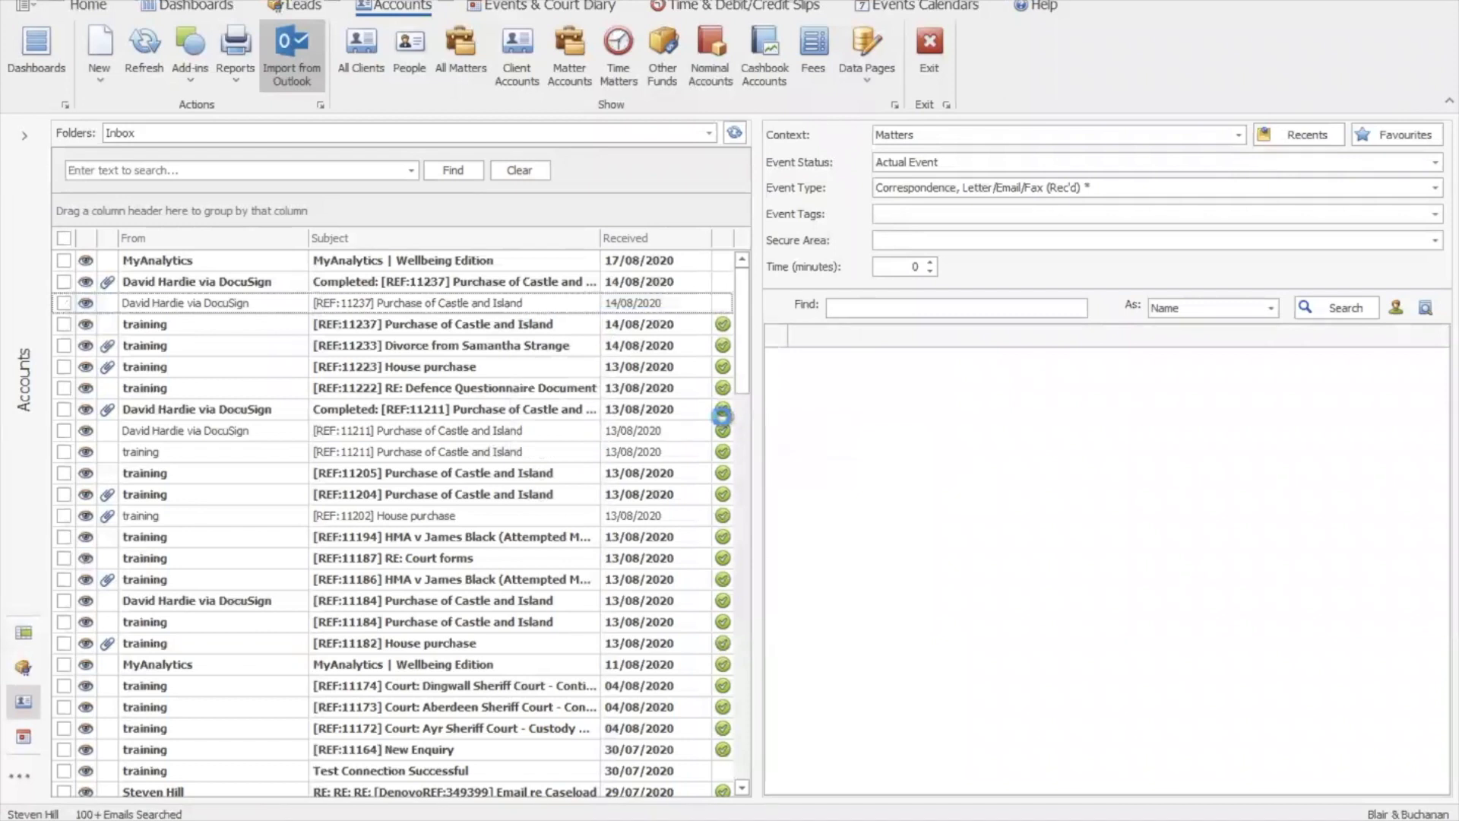
click(869, 309)
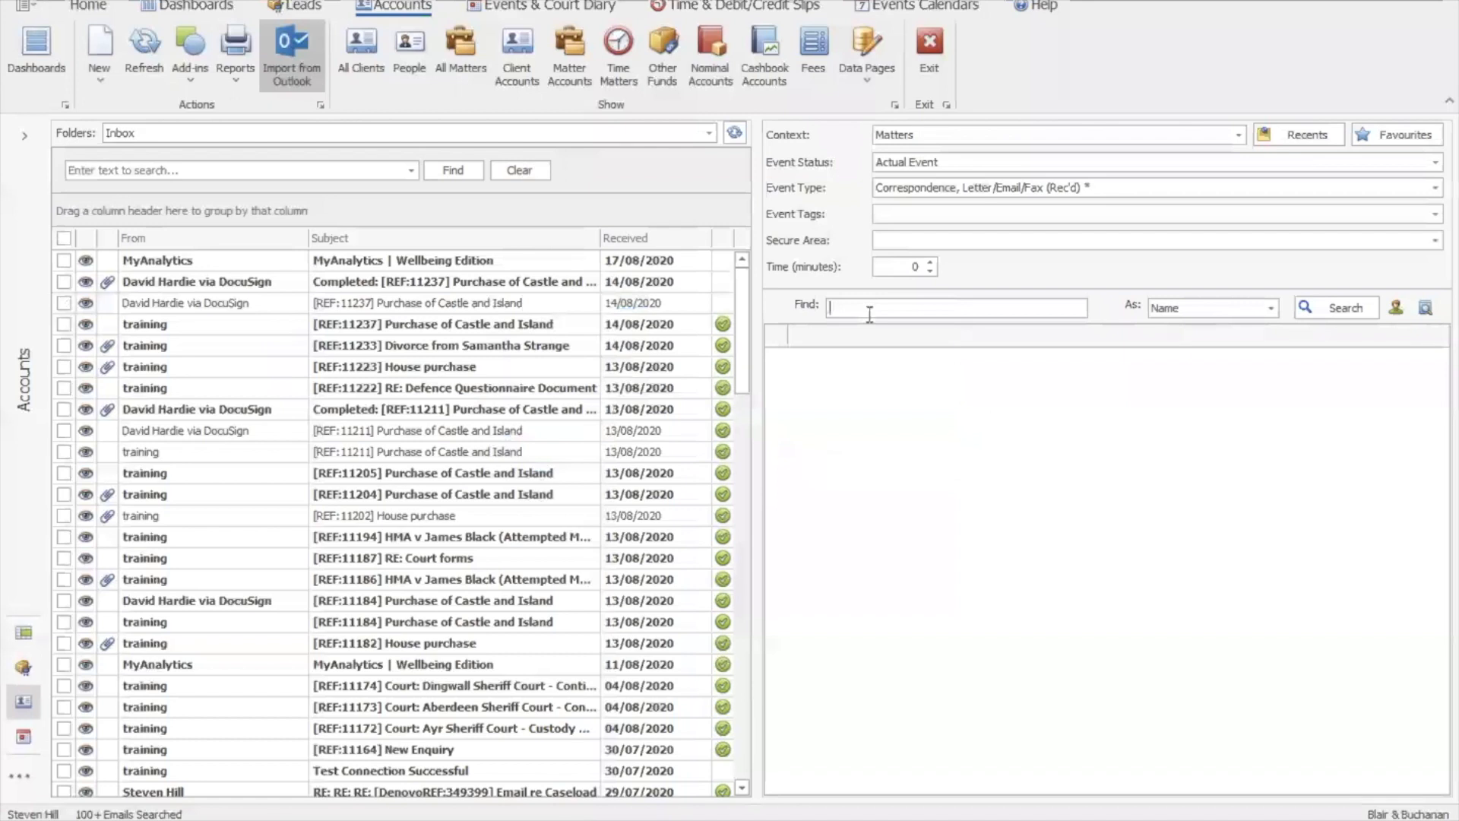
Find matters matching 'buch' and open, then exit, the Matrimonial Case matter
text(buch)
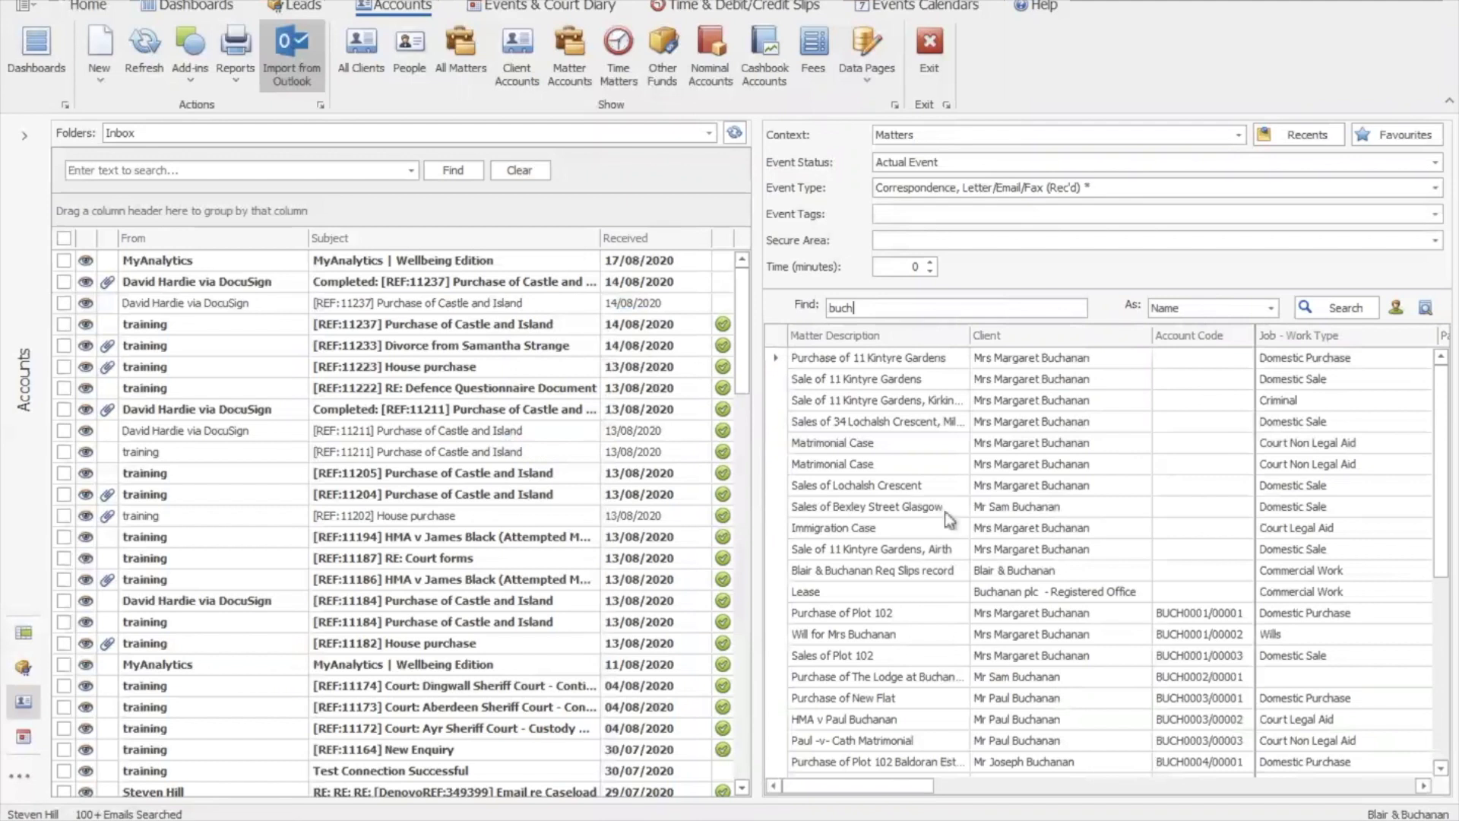
double_click(882, 444)
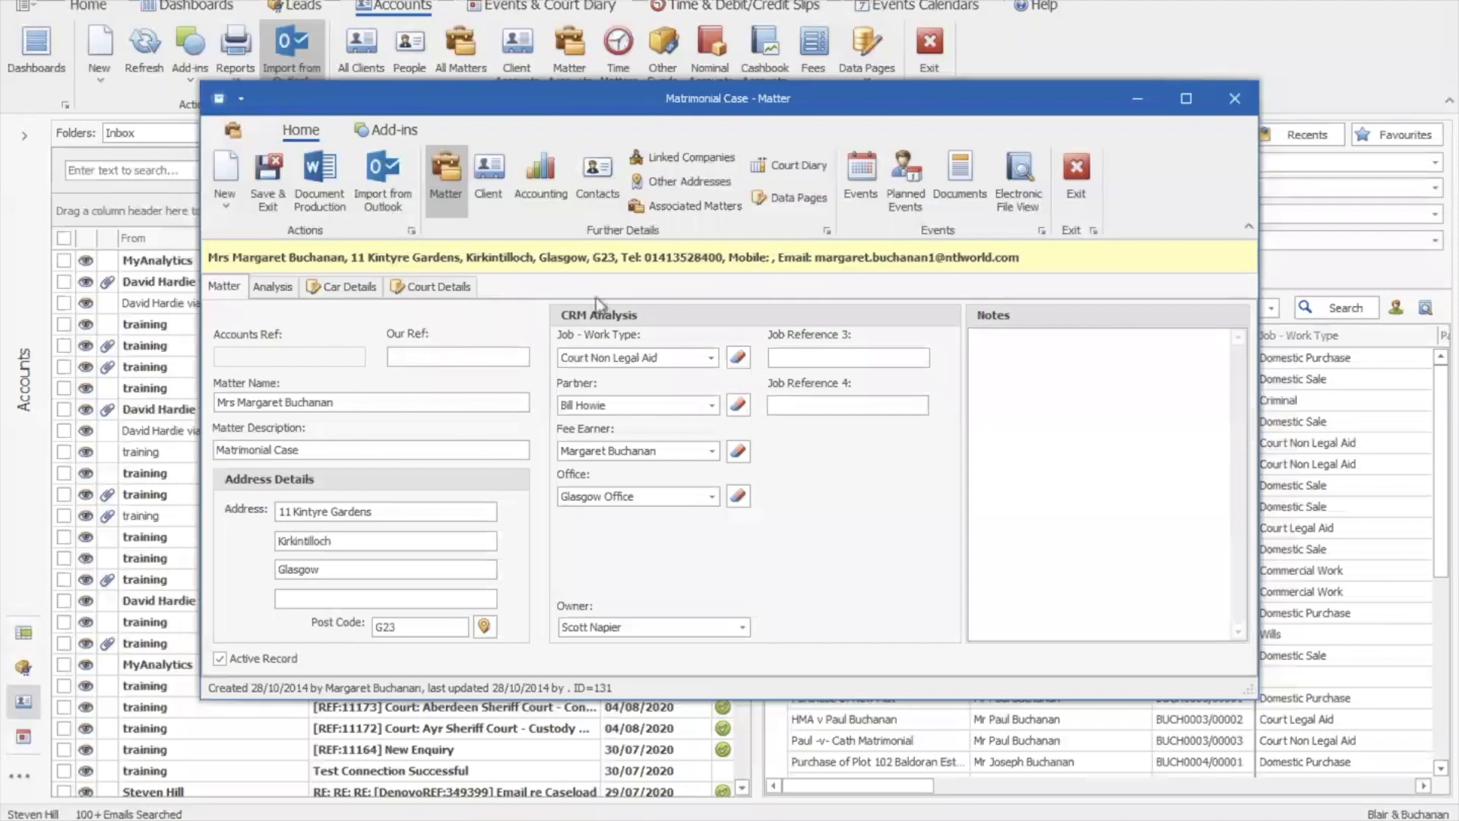
click(1079, 180)
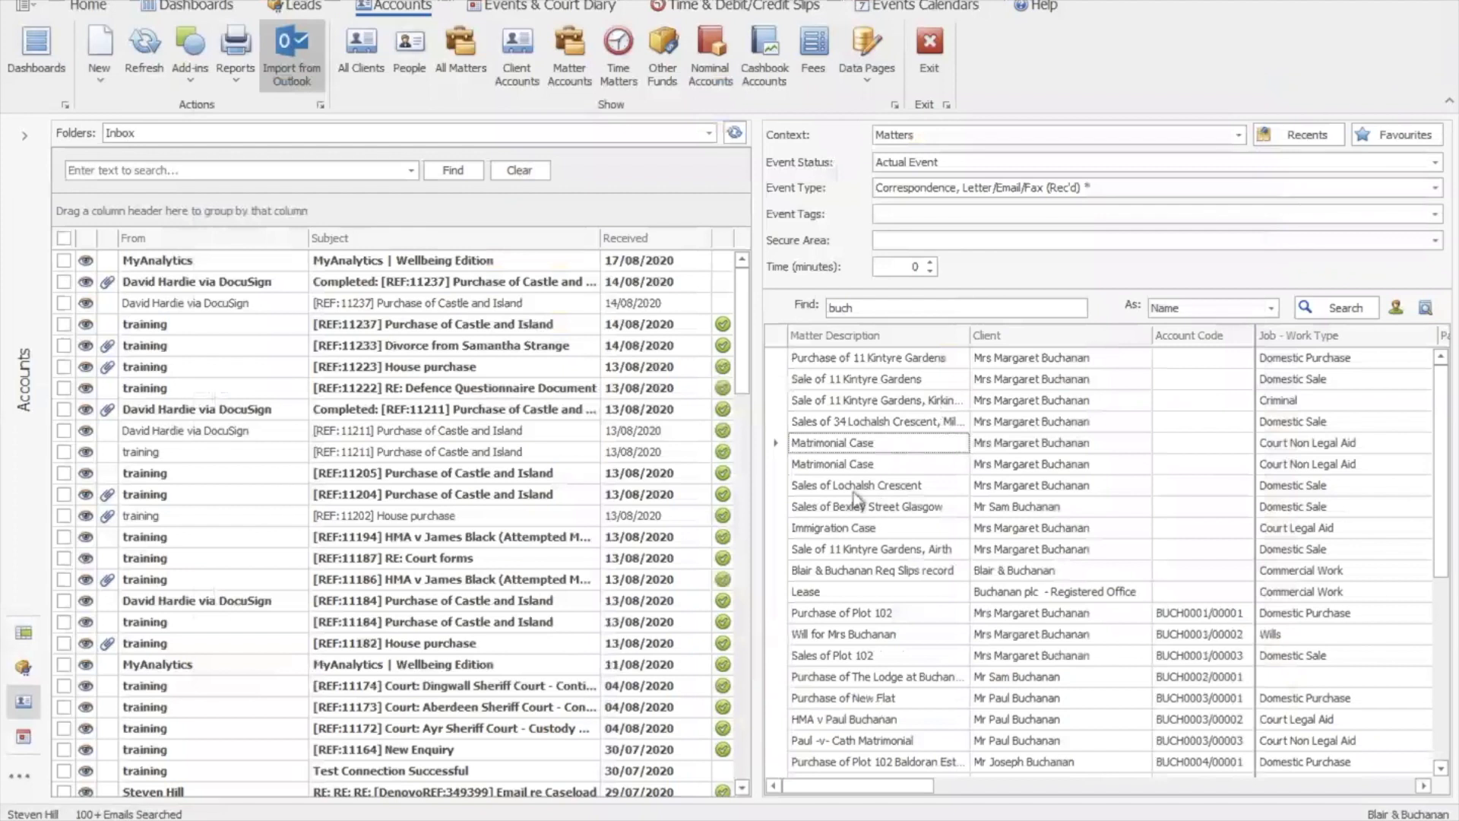
click(744, 554)
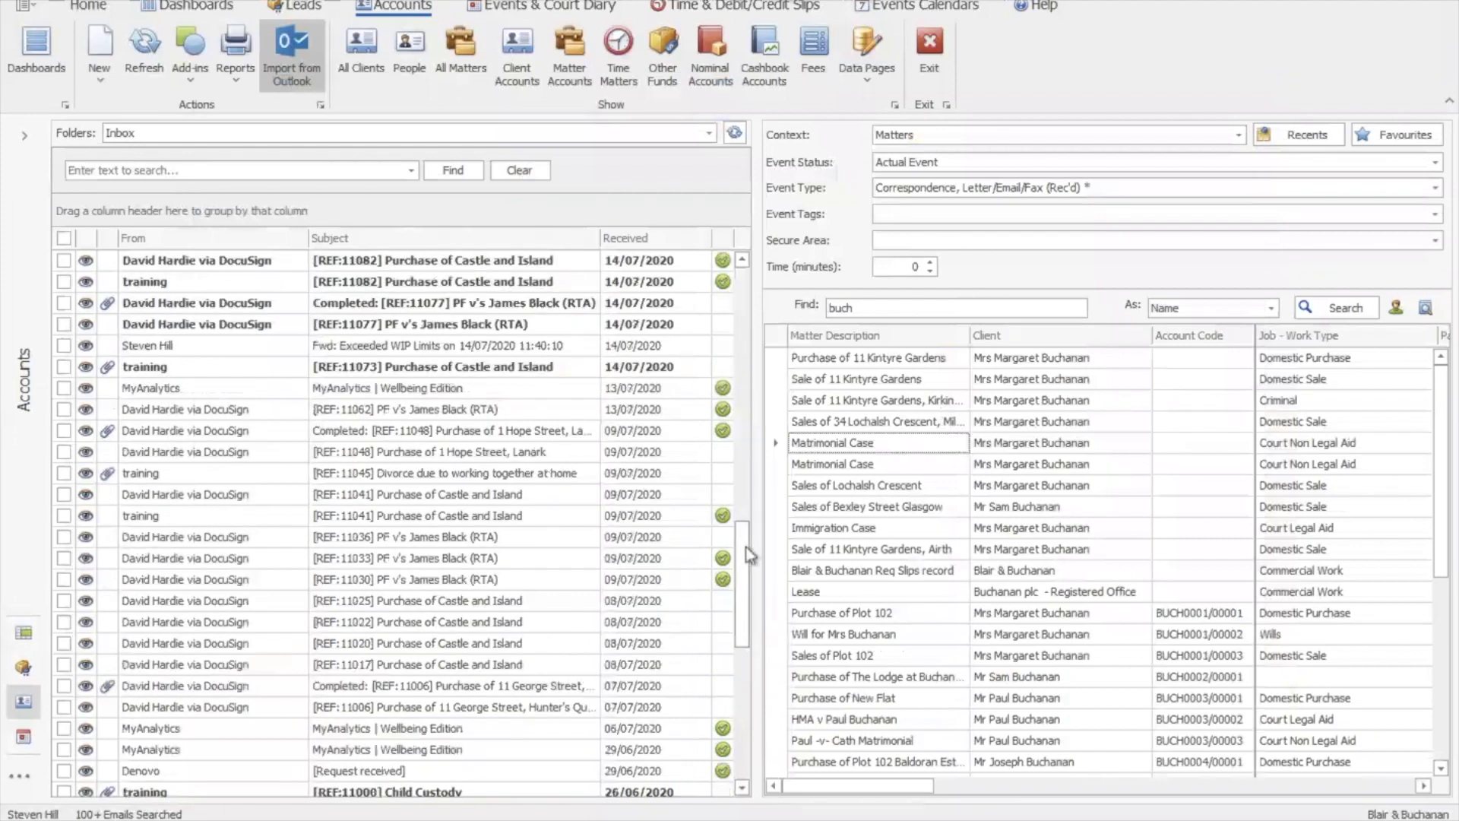
Import the [REF:11048], [REF:11045] and [REF:11041] emails into Matrimonial Case
click(64, 454)
click(64, 473)
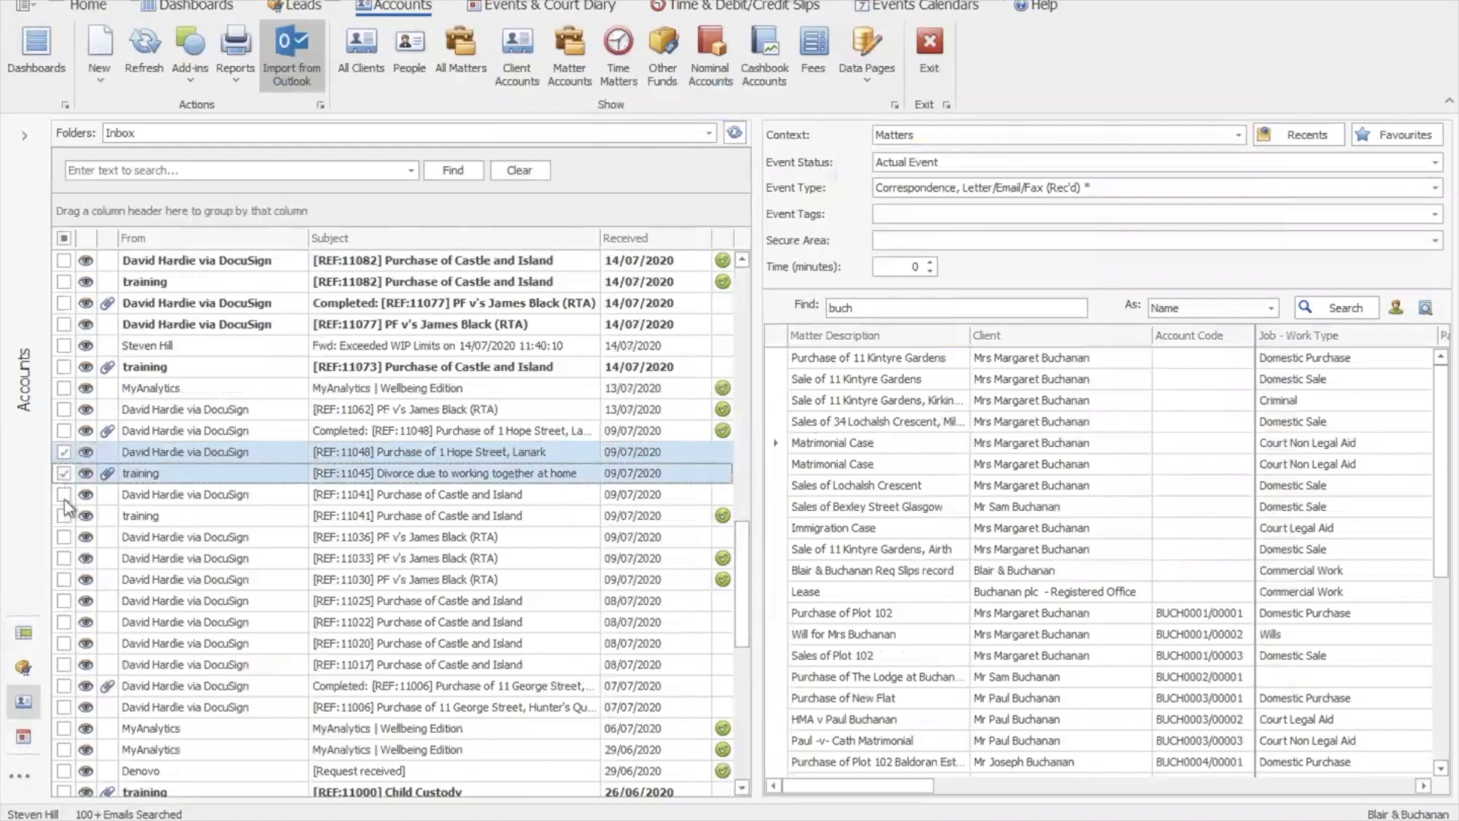
click(64, 494)
drag(636, 453, 880, 449)
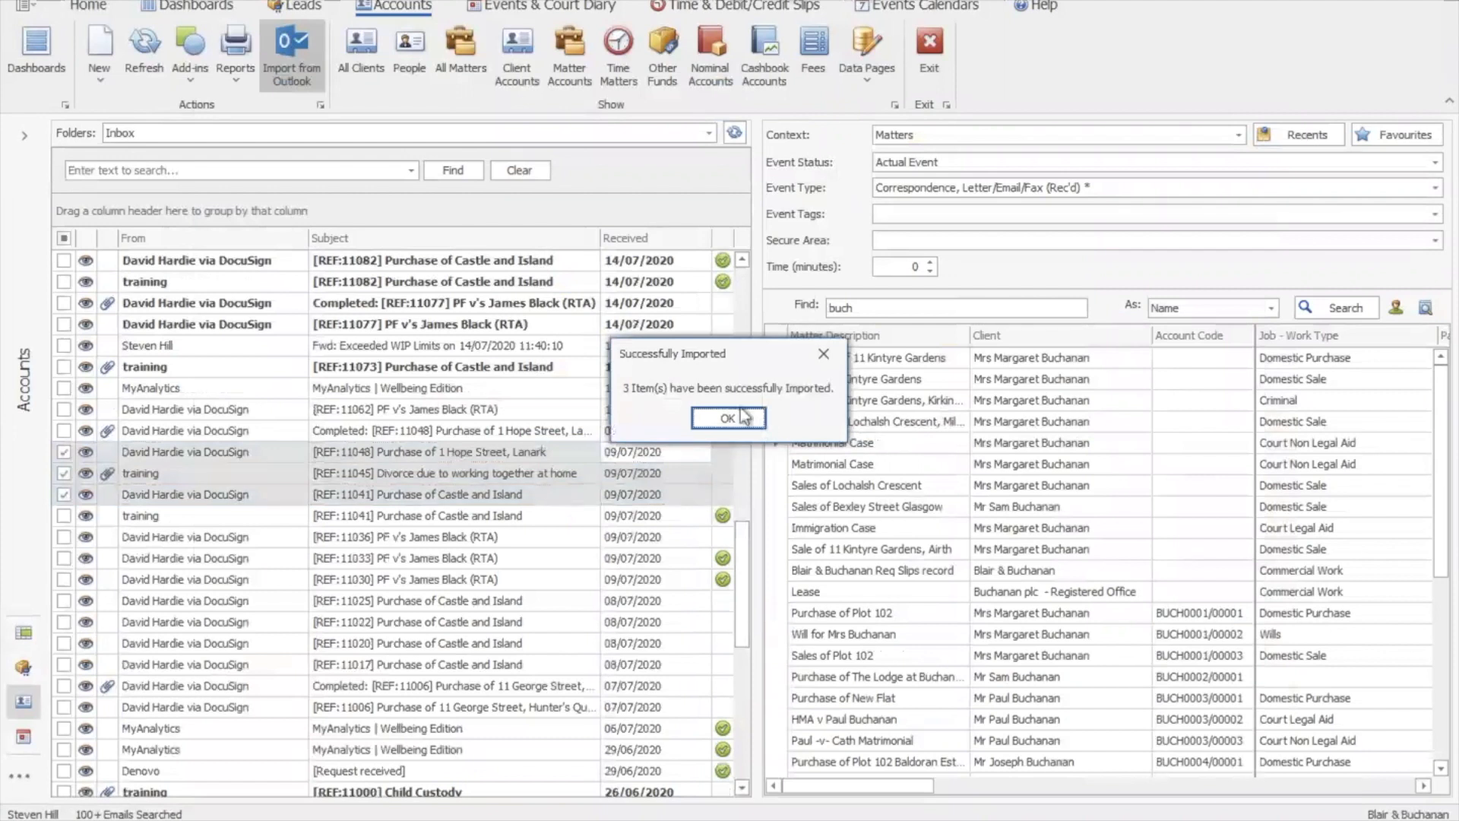
click(741, 417)
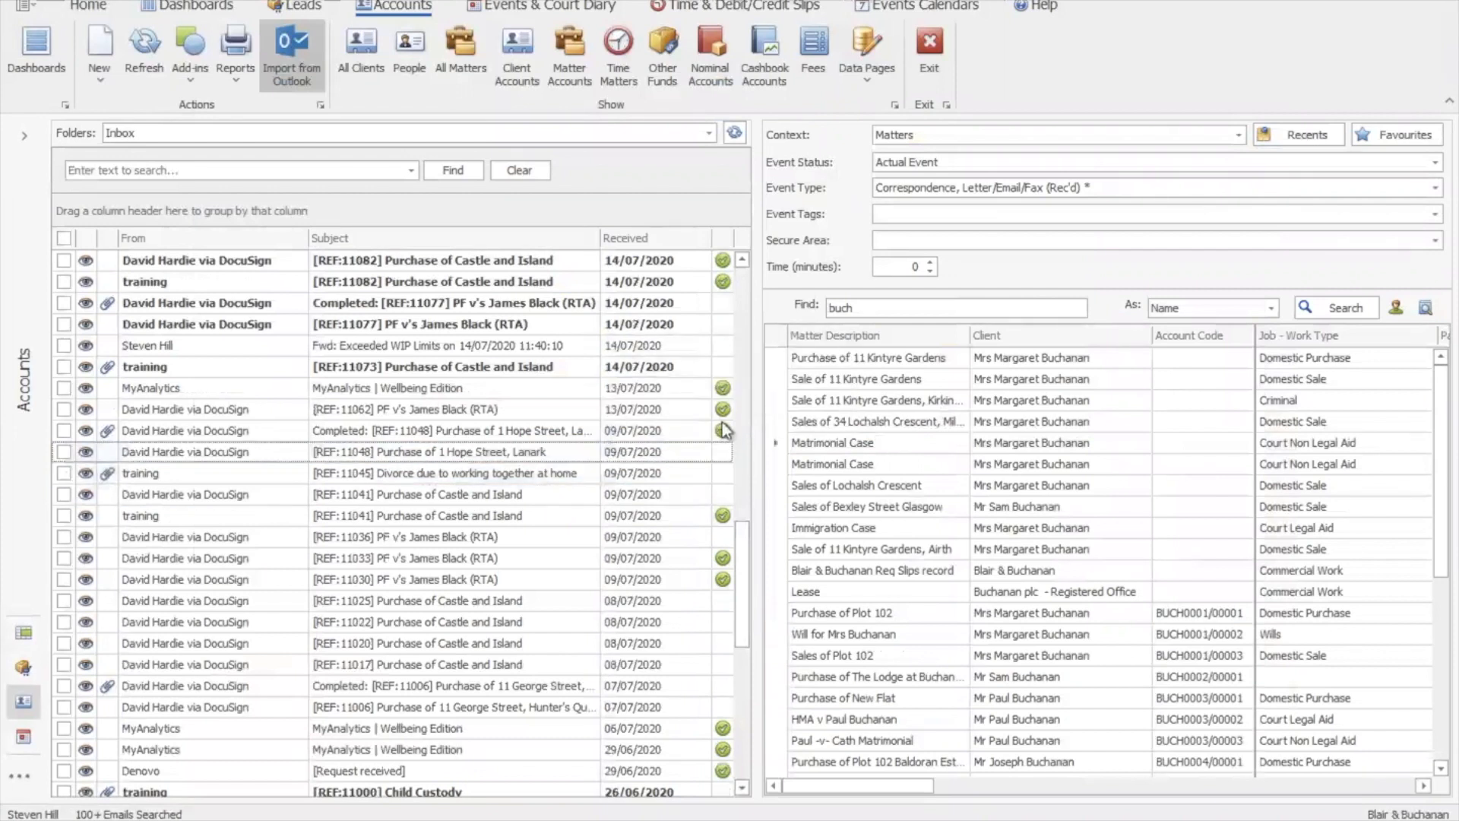
Refresh the inbox, clear the matter search and show only favourite matters
click(140, 62)
click(744, 582)
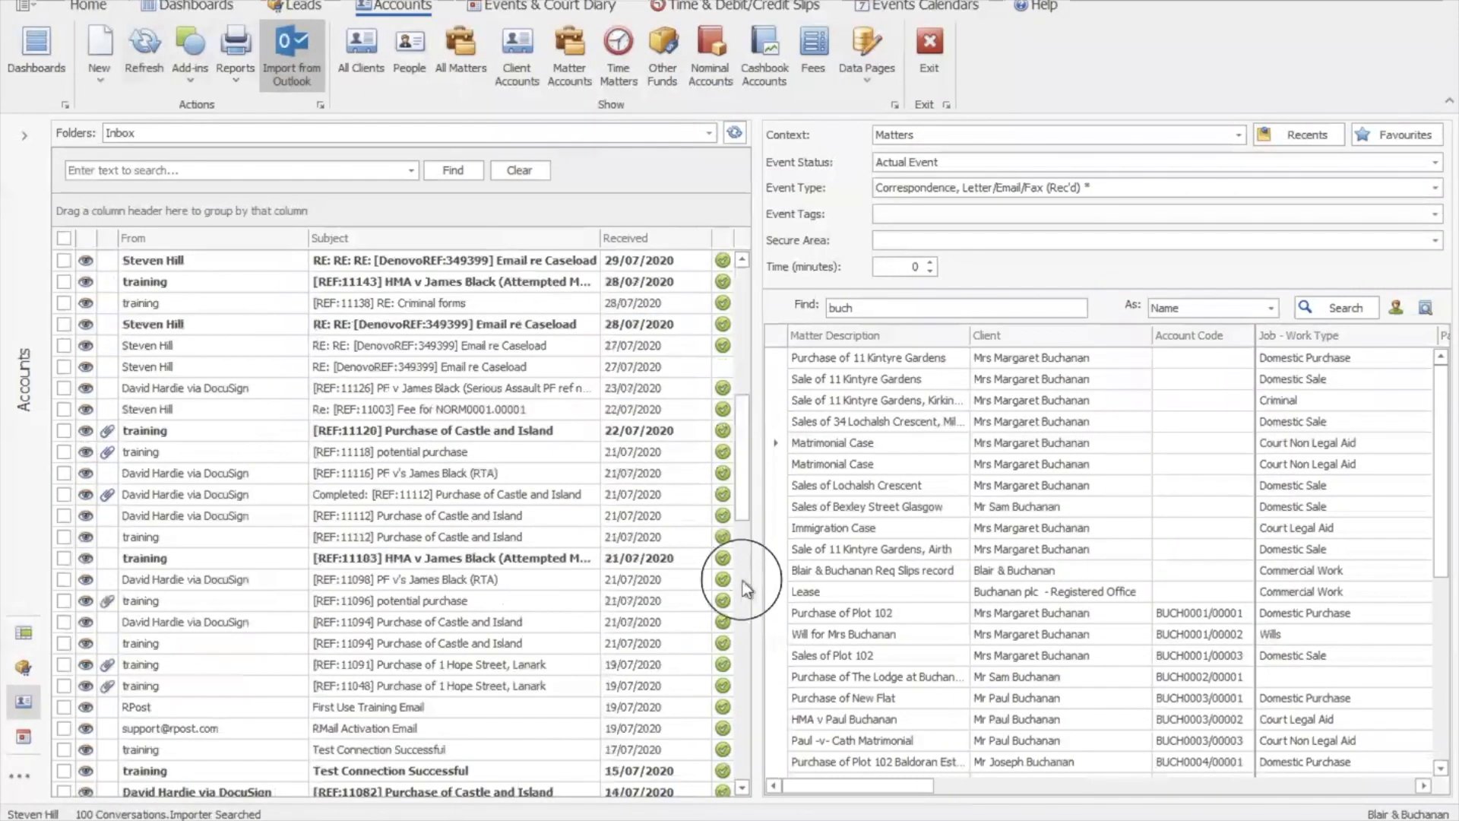
click(744, 584)
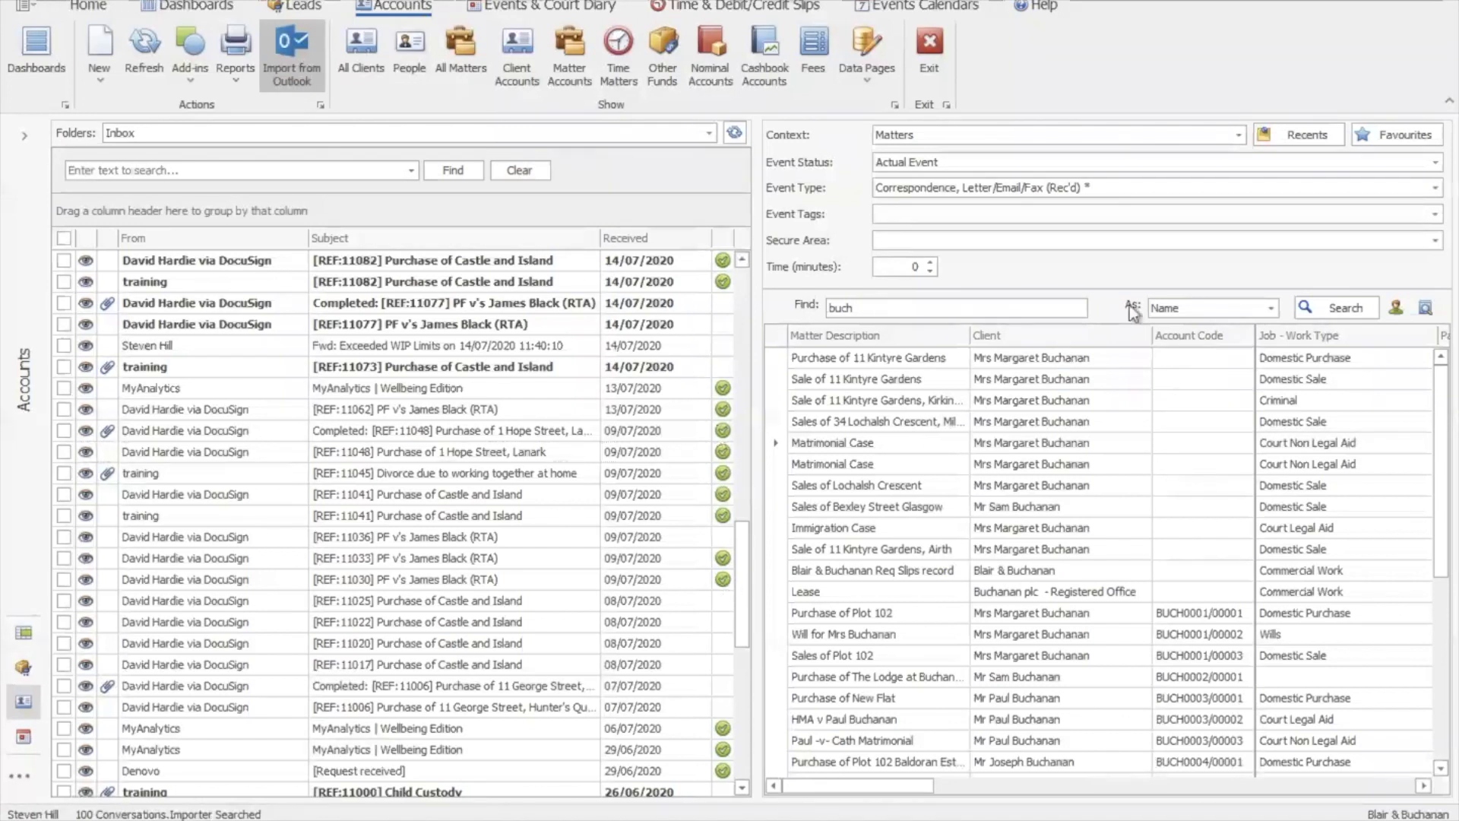
double_click(832, 308)
key(BackSpace)
click(1396, 308)
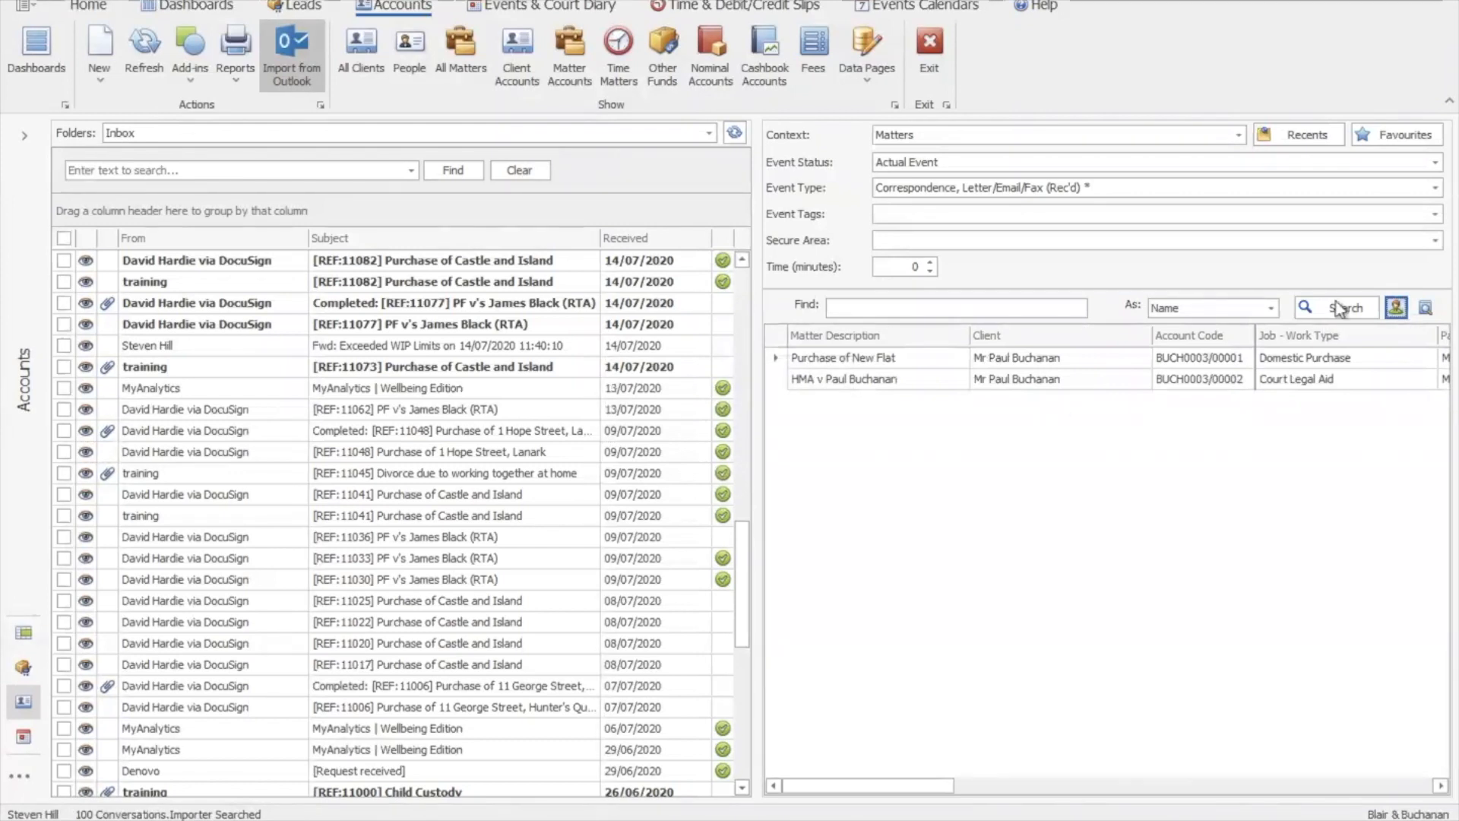
click(1357, 316)
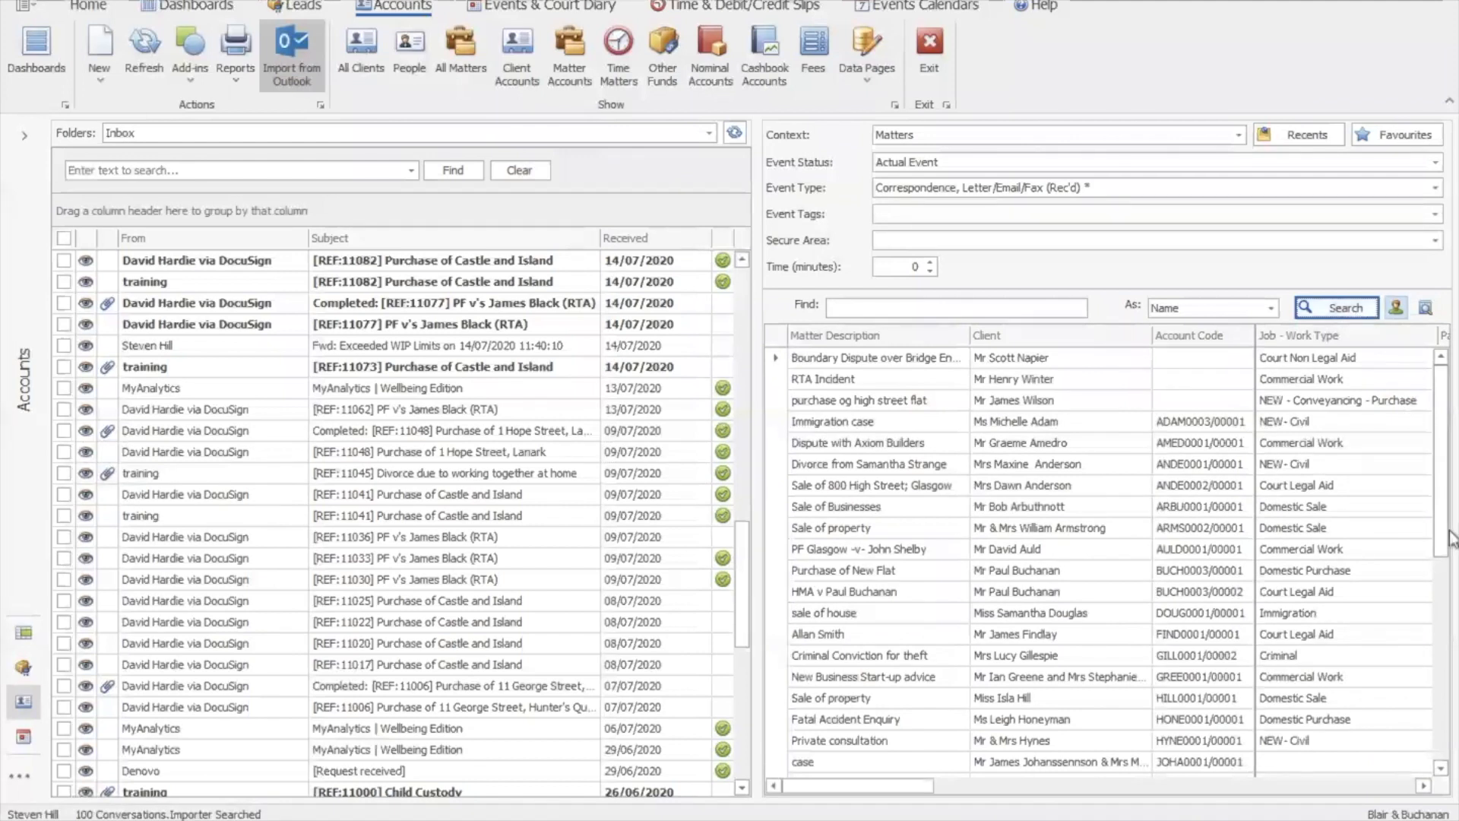
click(1313, 143)
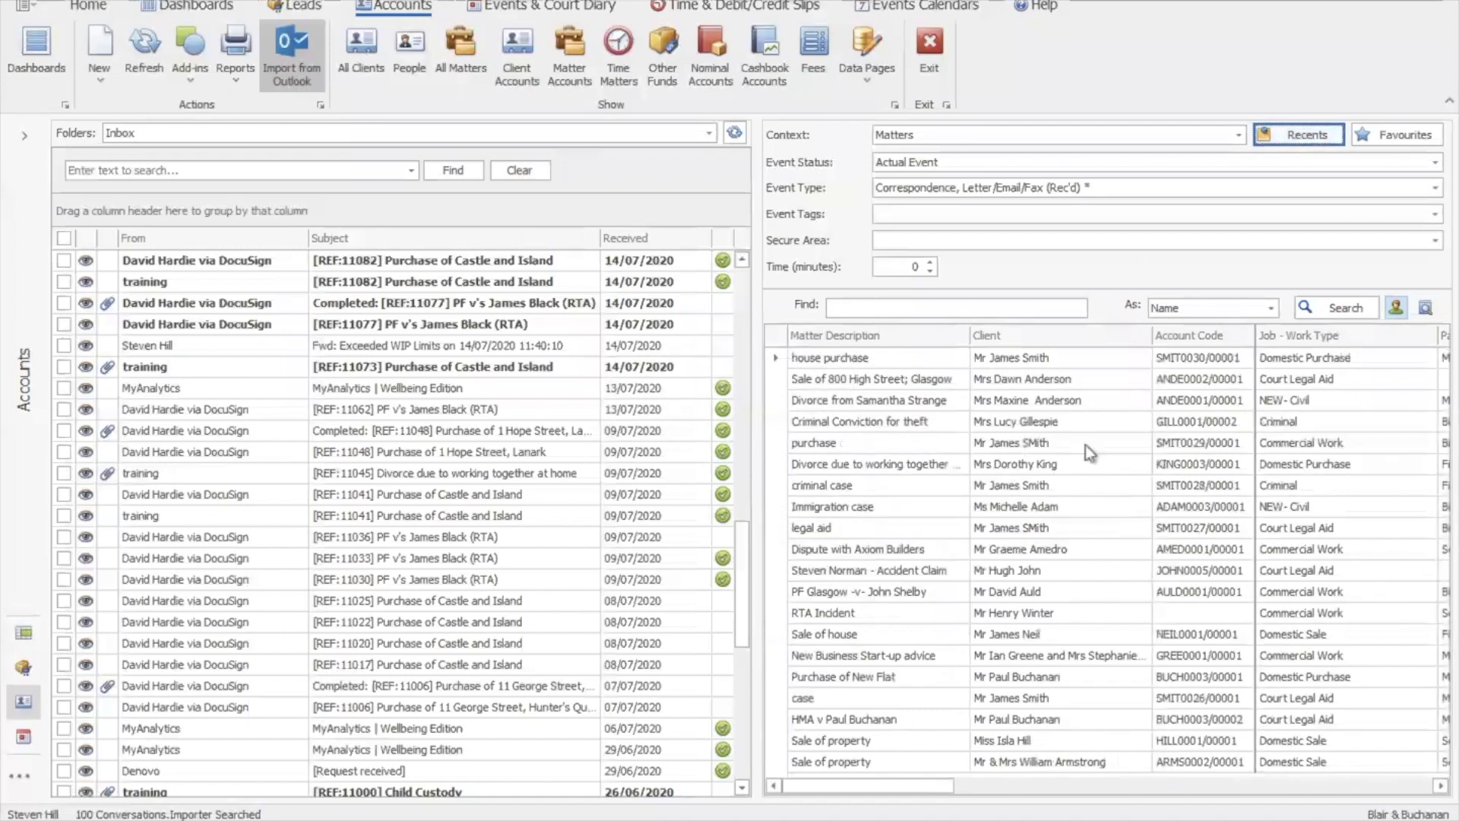
click(1388, 134)
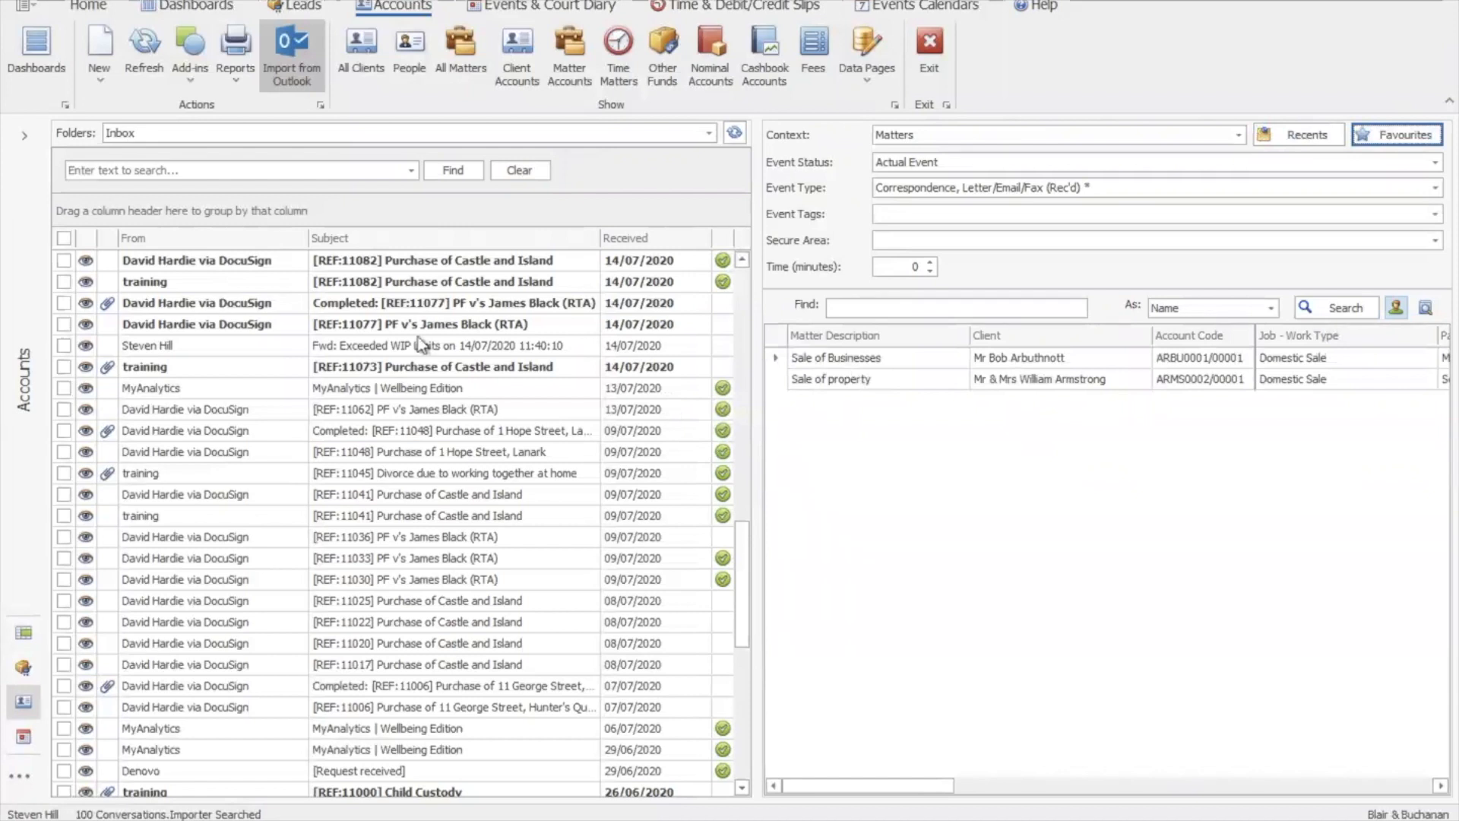
Import the [REF:11073] Castle and Island email into the favourite Castle and Island matter
click(69, 346)
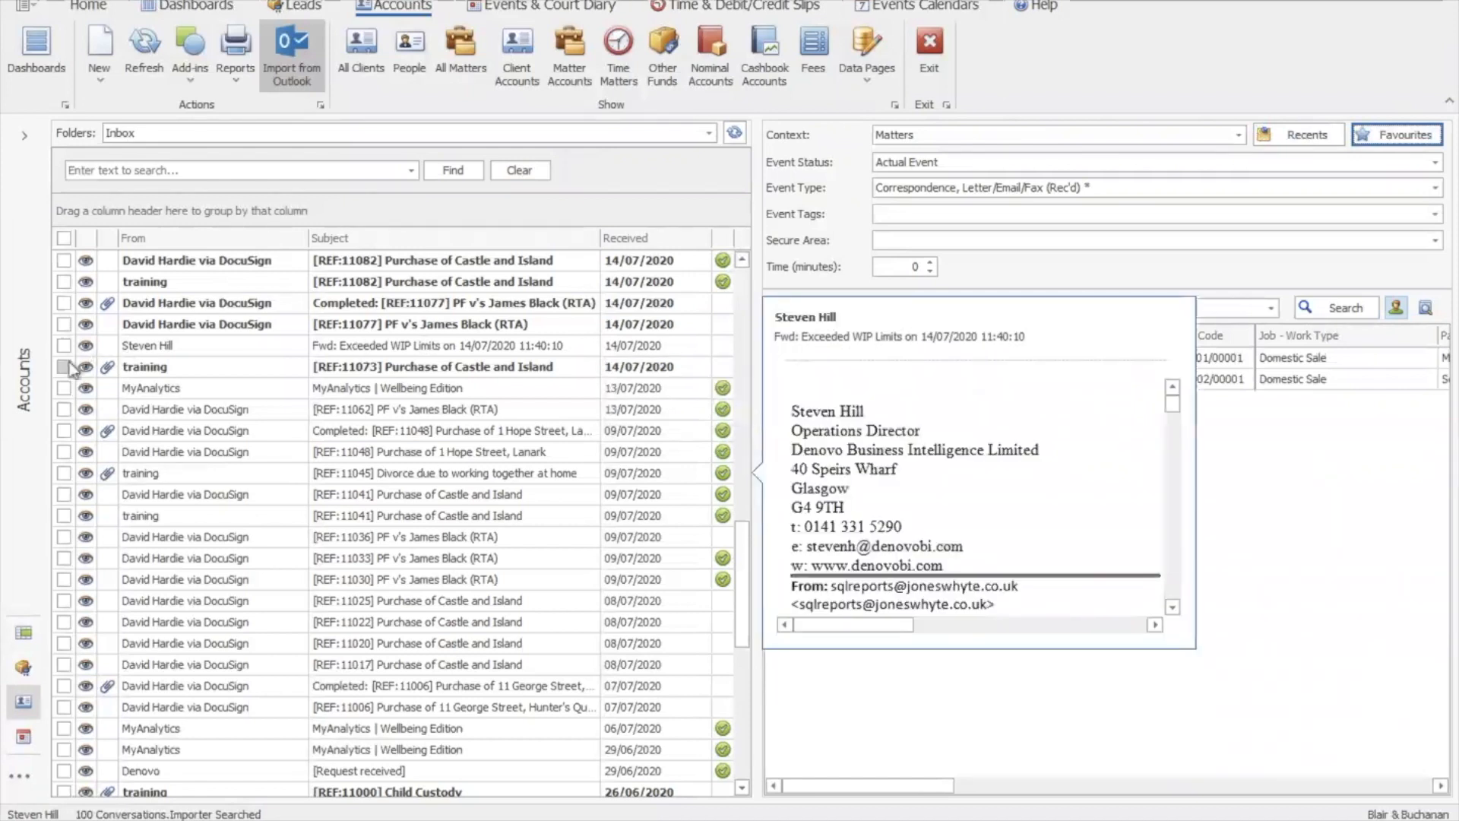
click(66, 367)
click(563, 373)
drag(563, 380, 877, 392)
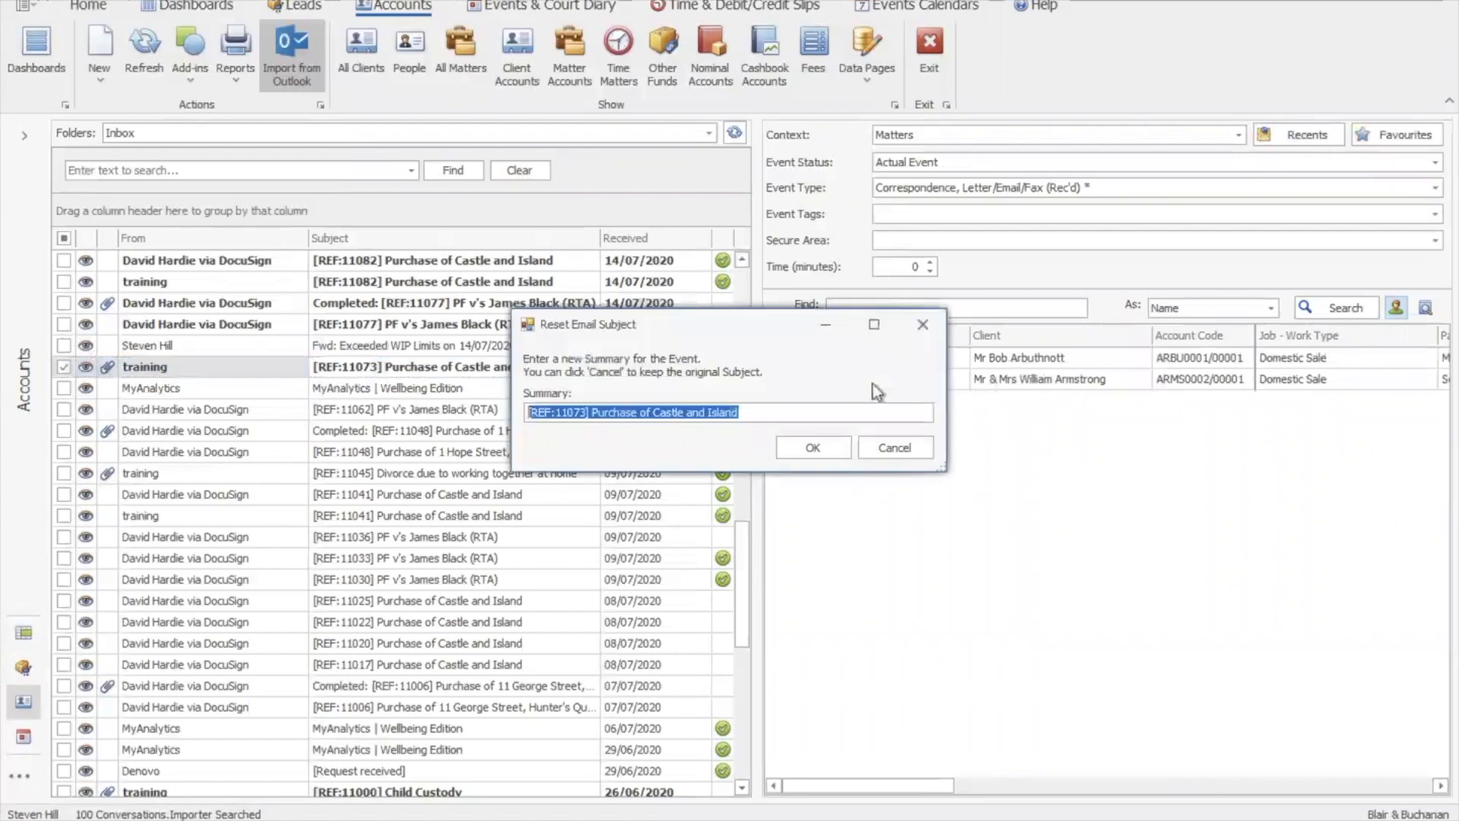
click(809, 446)
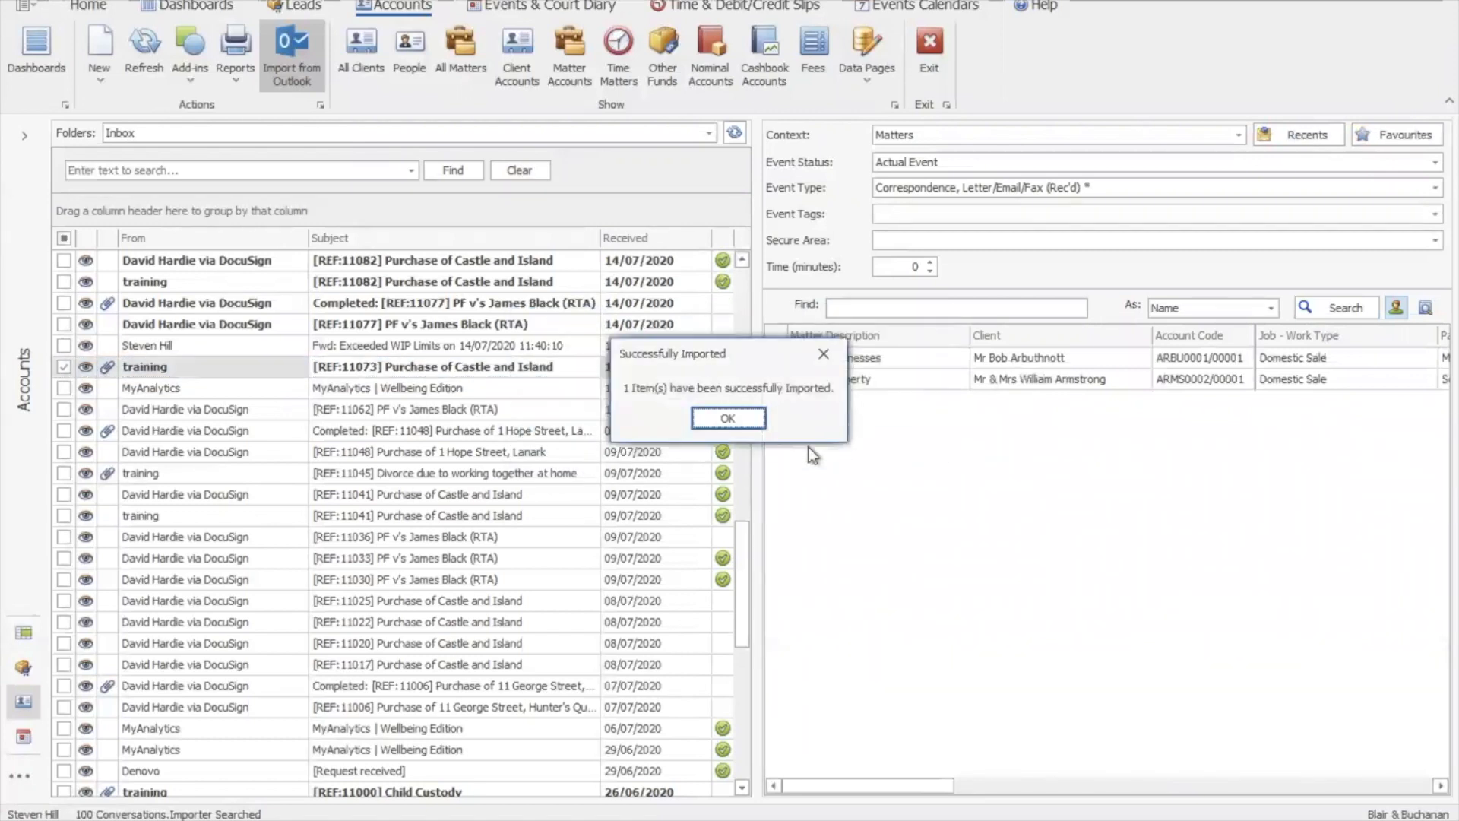
click(728, 415)
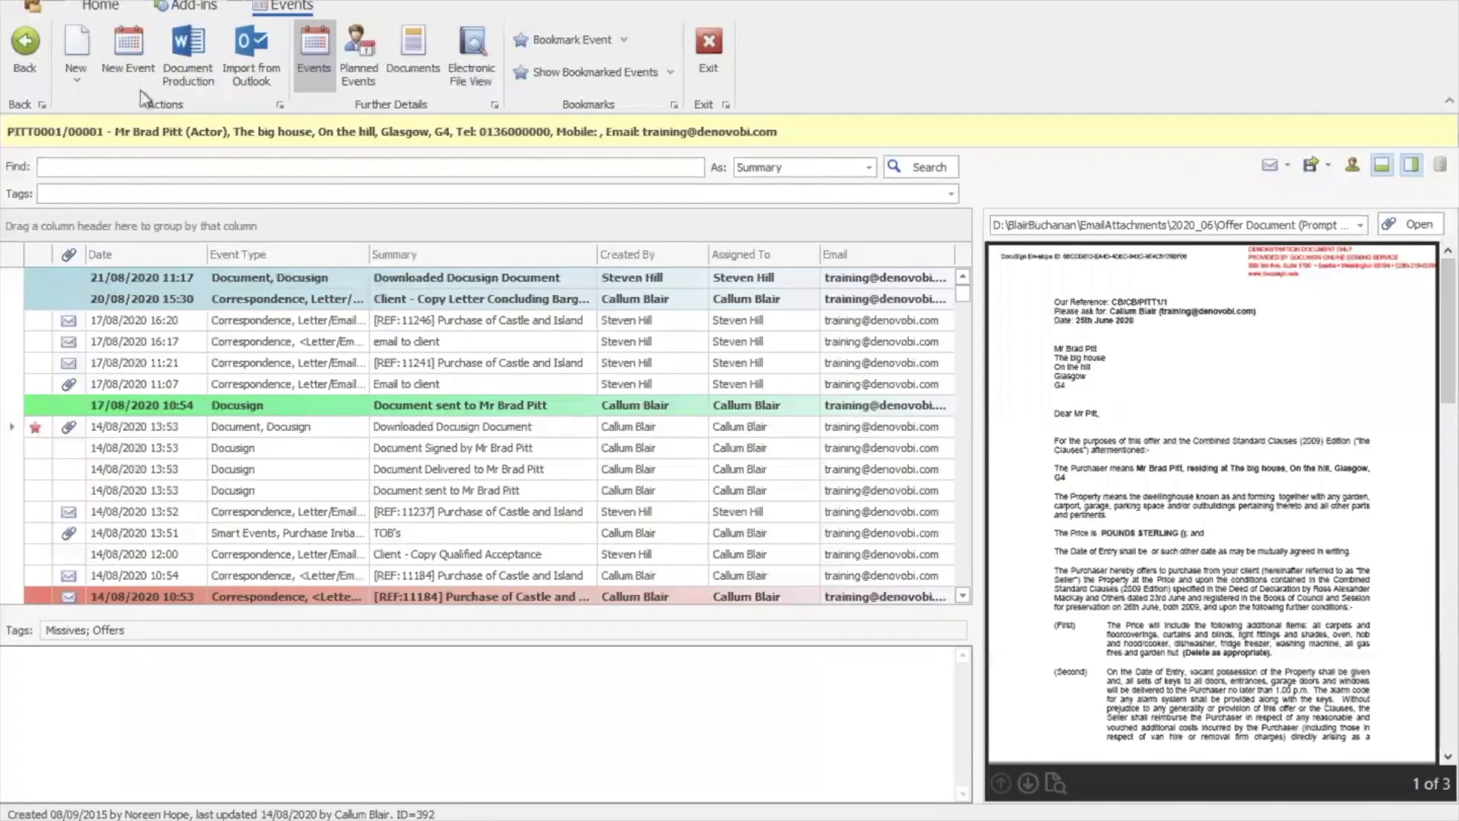
Create a Smart Events, Purchase Initial Docs event summarised 'intitial docs' and send its generated email
click(135, 60)
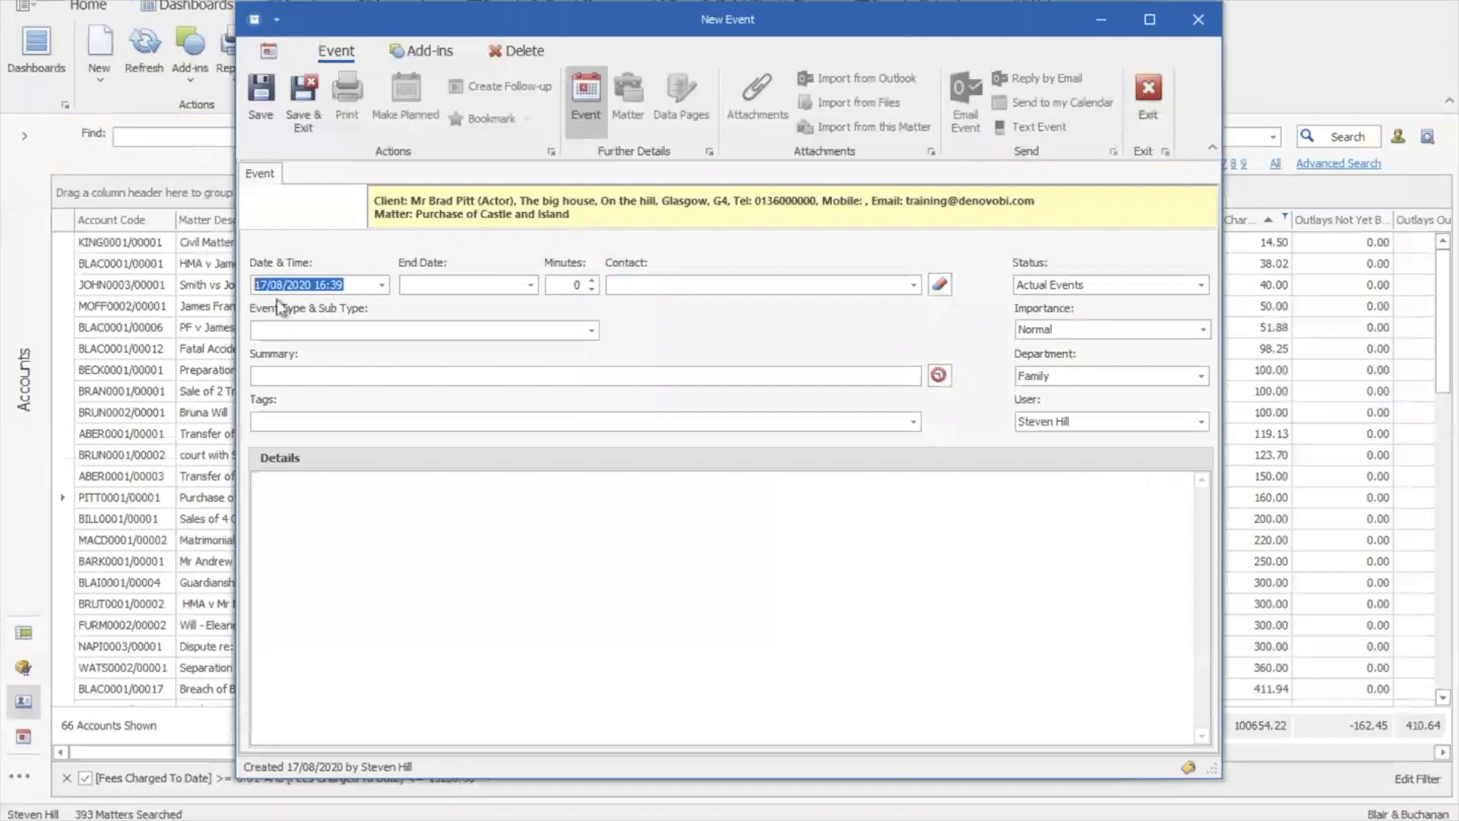
click(409, 330)
text(sm)
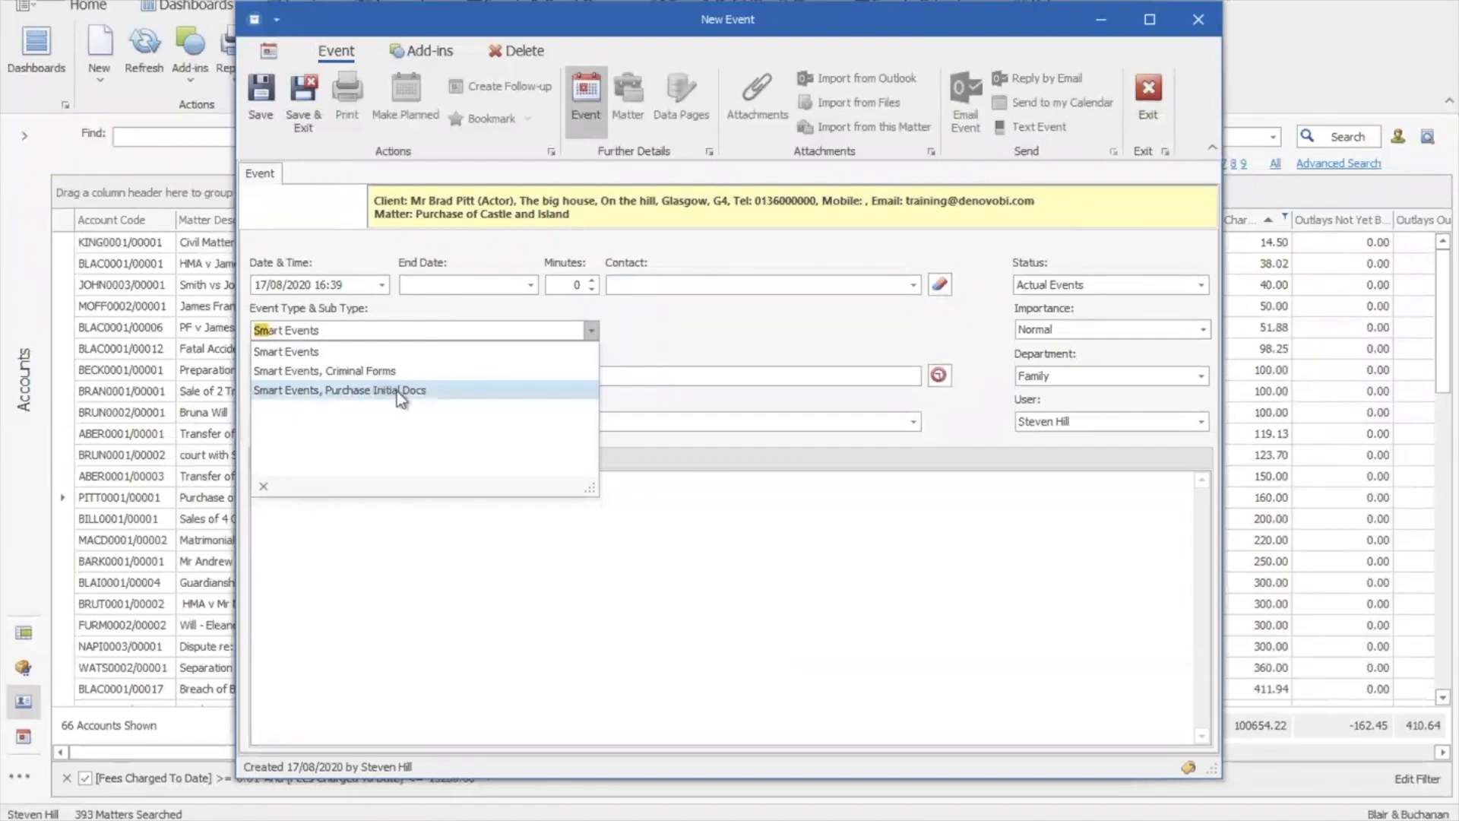
click(416, 391)
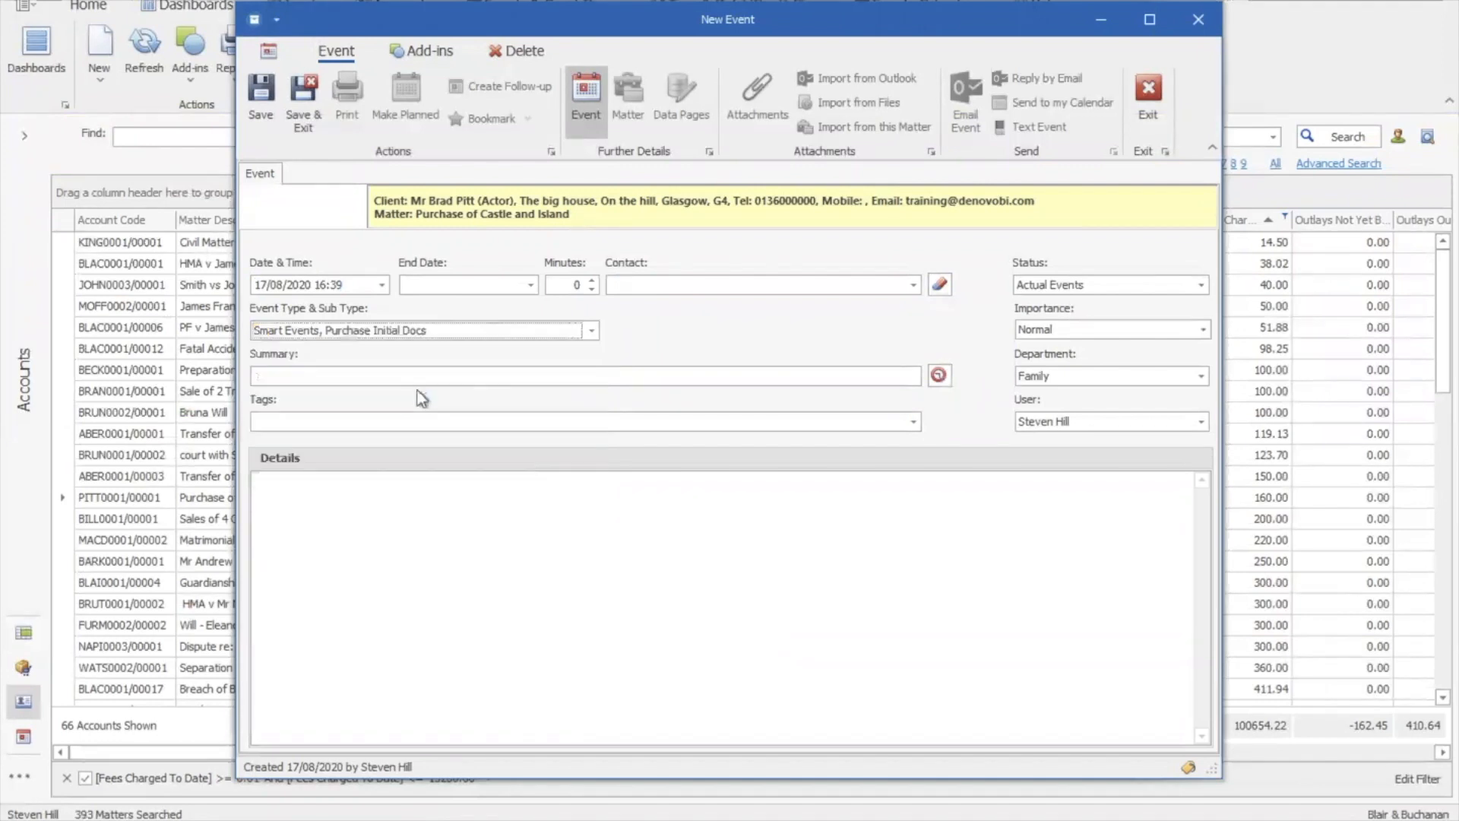
click(371, 378)
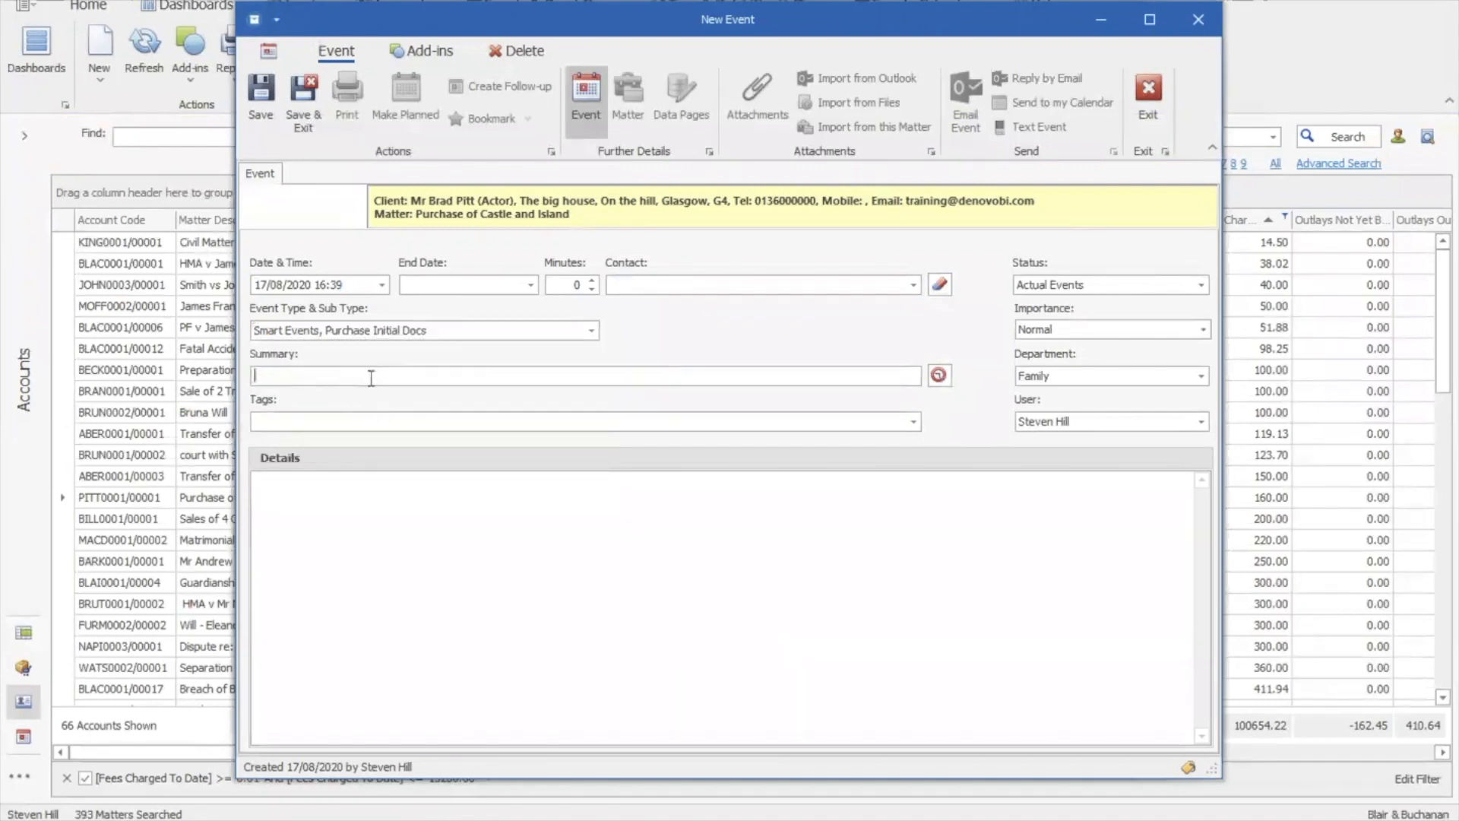
text(intitial docs)
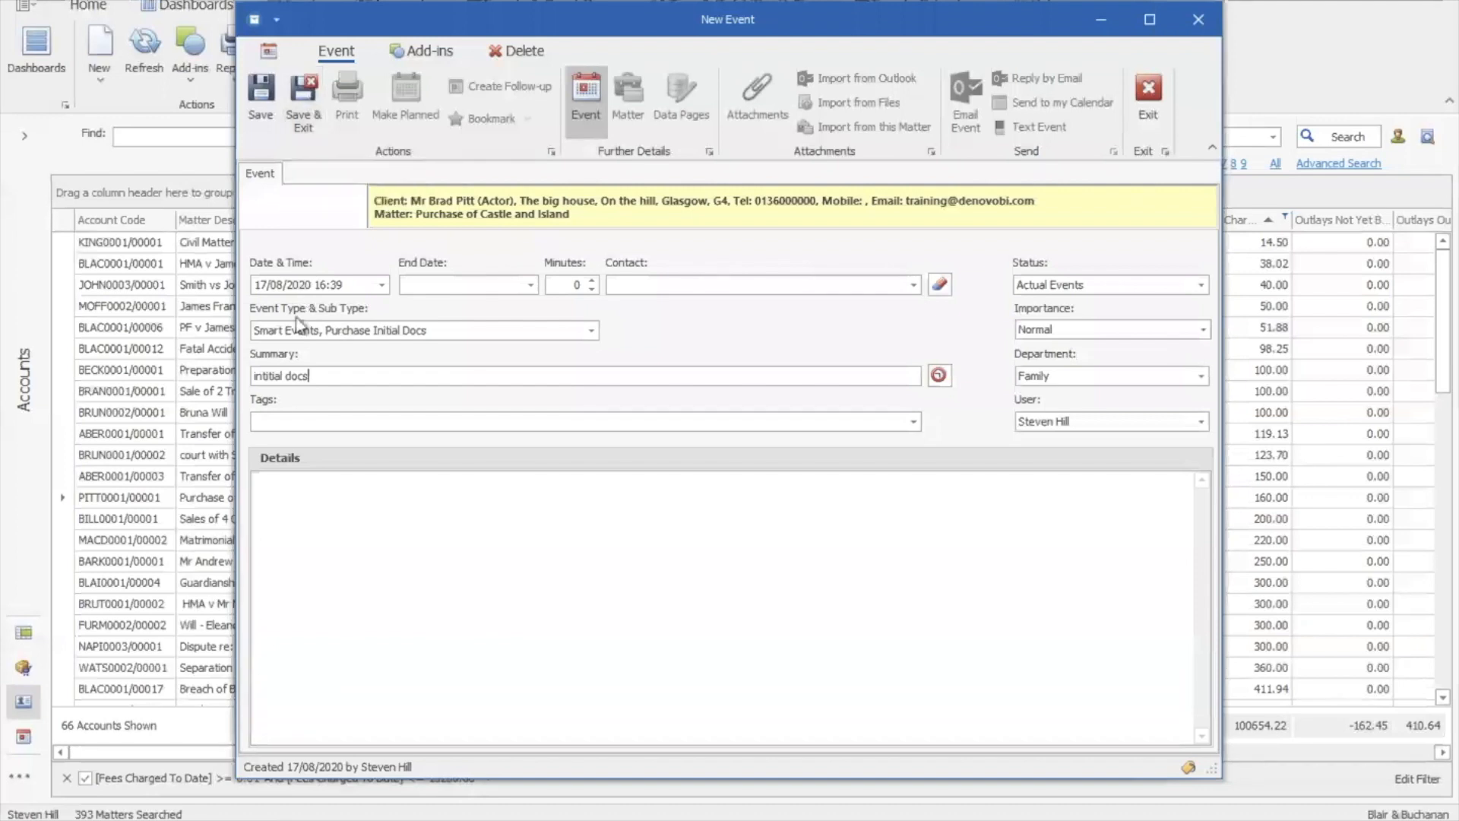
click(305, 114)
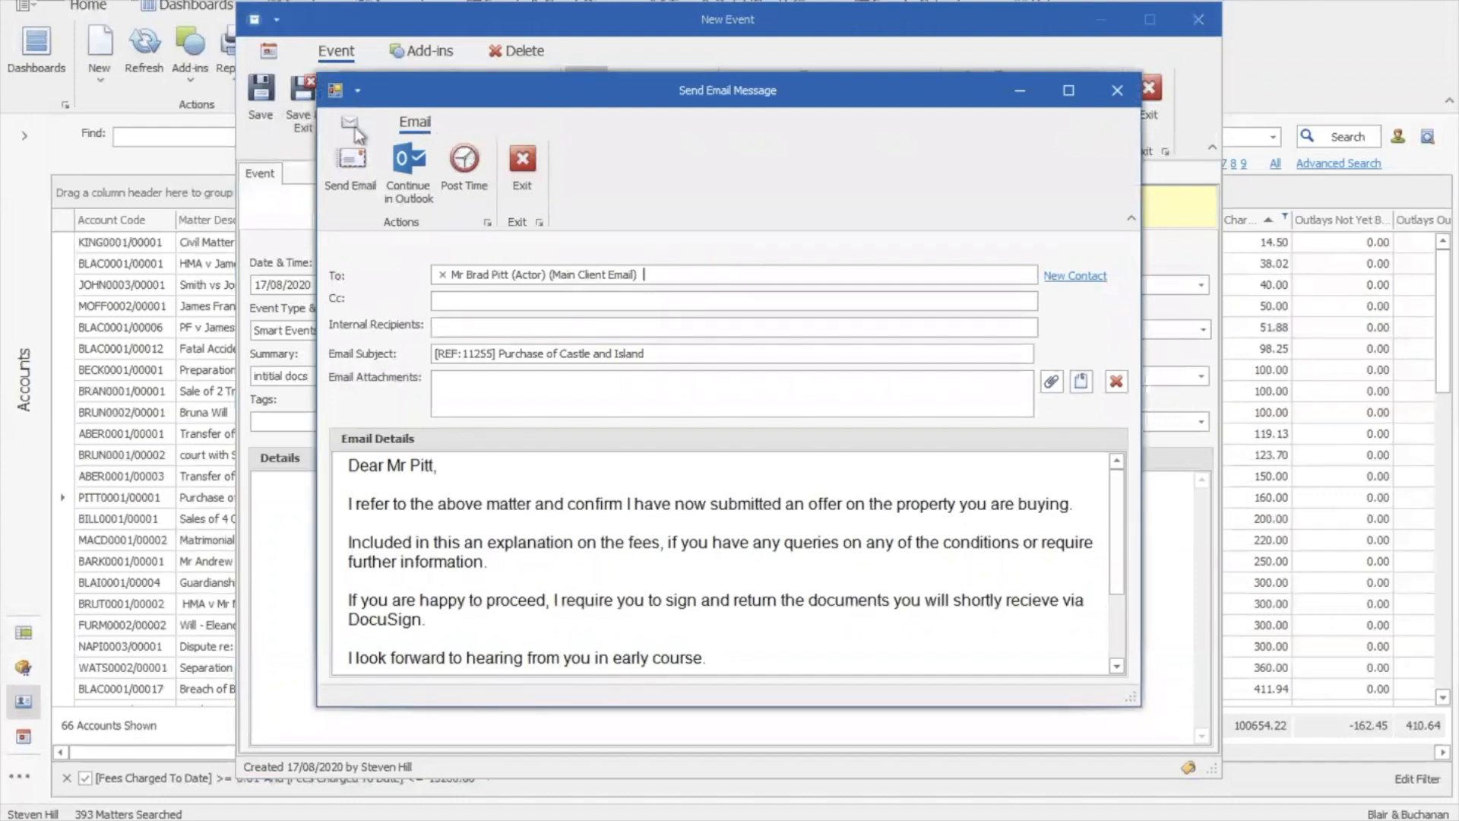
drag(1117, 513, 1120, 603)
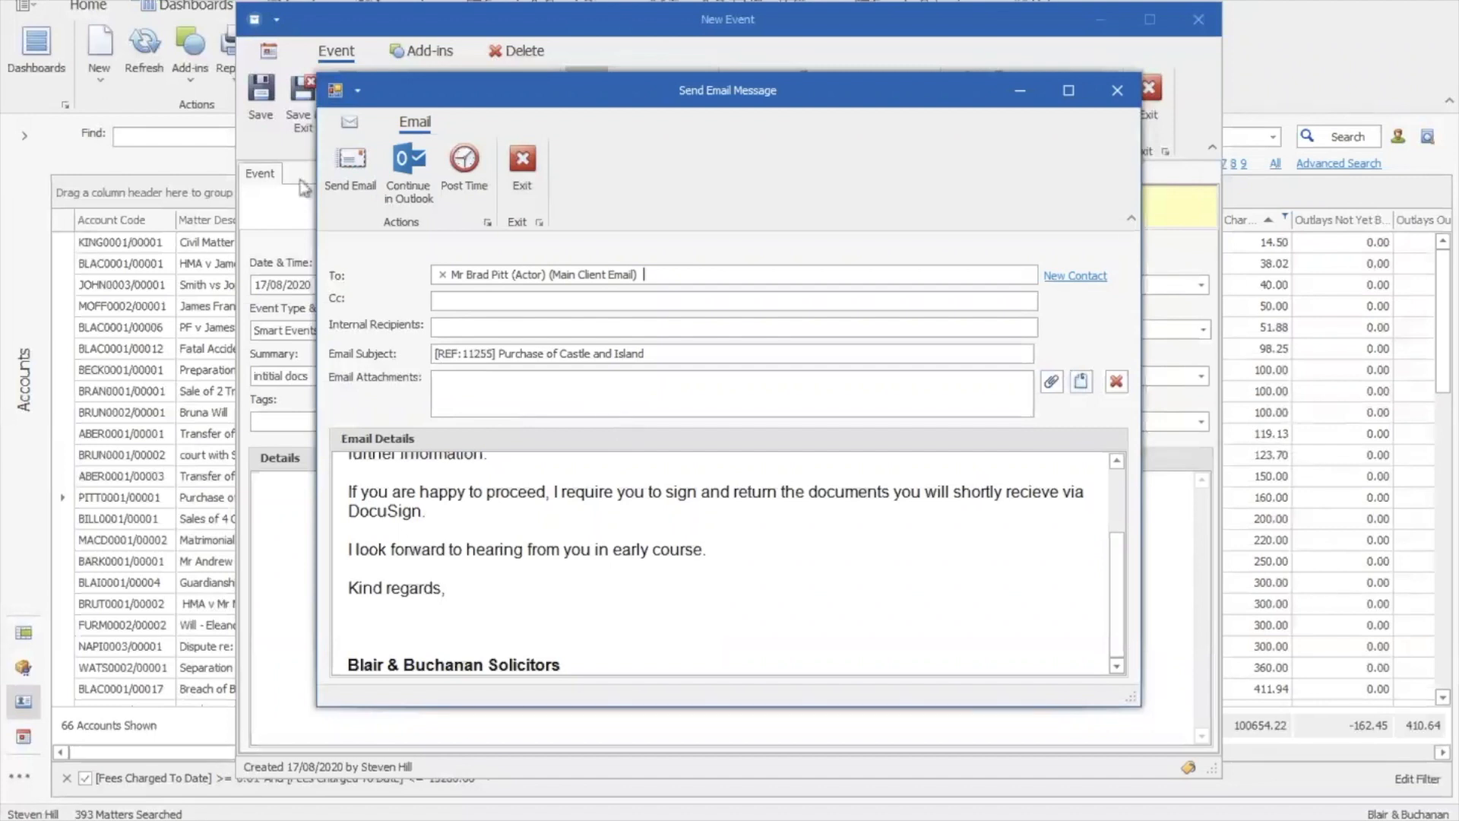
click(351, 169)
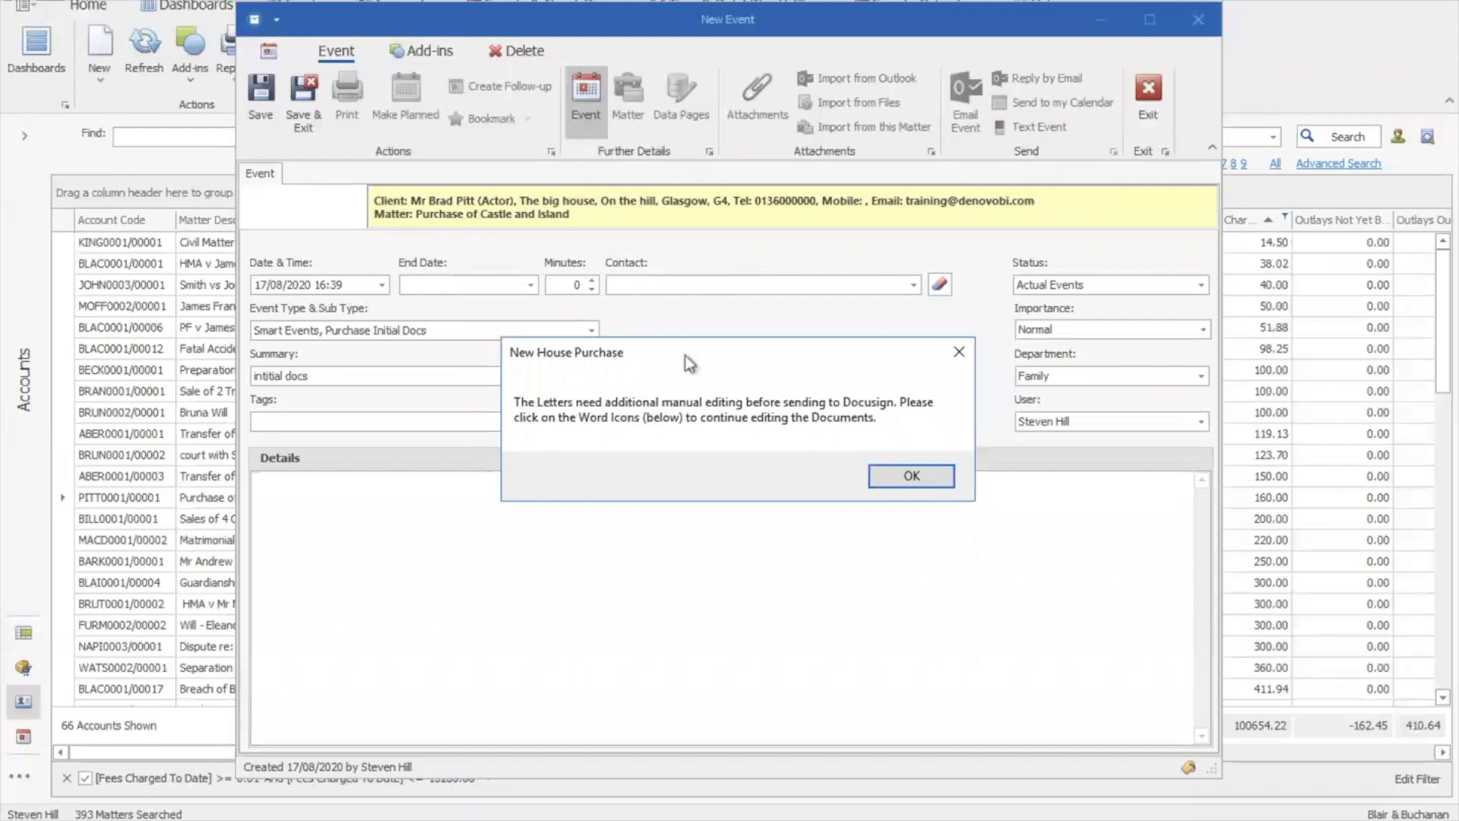
Acknowledge the manual-editing notice to reach the Send to Docusign window
click(893, 478)
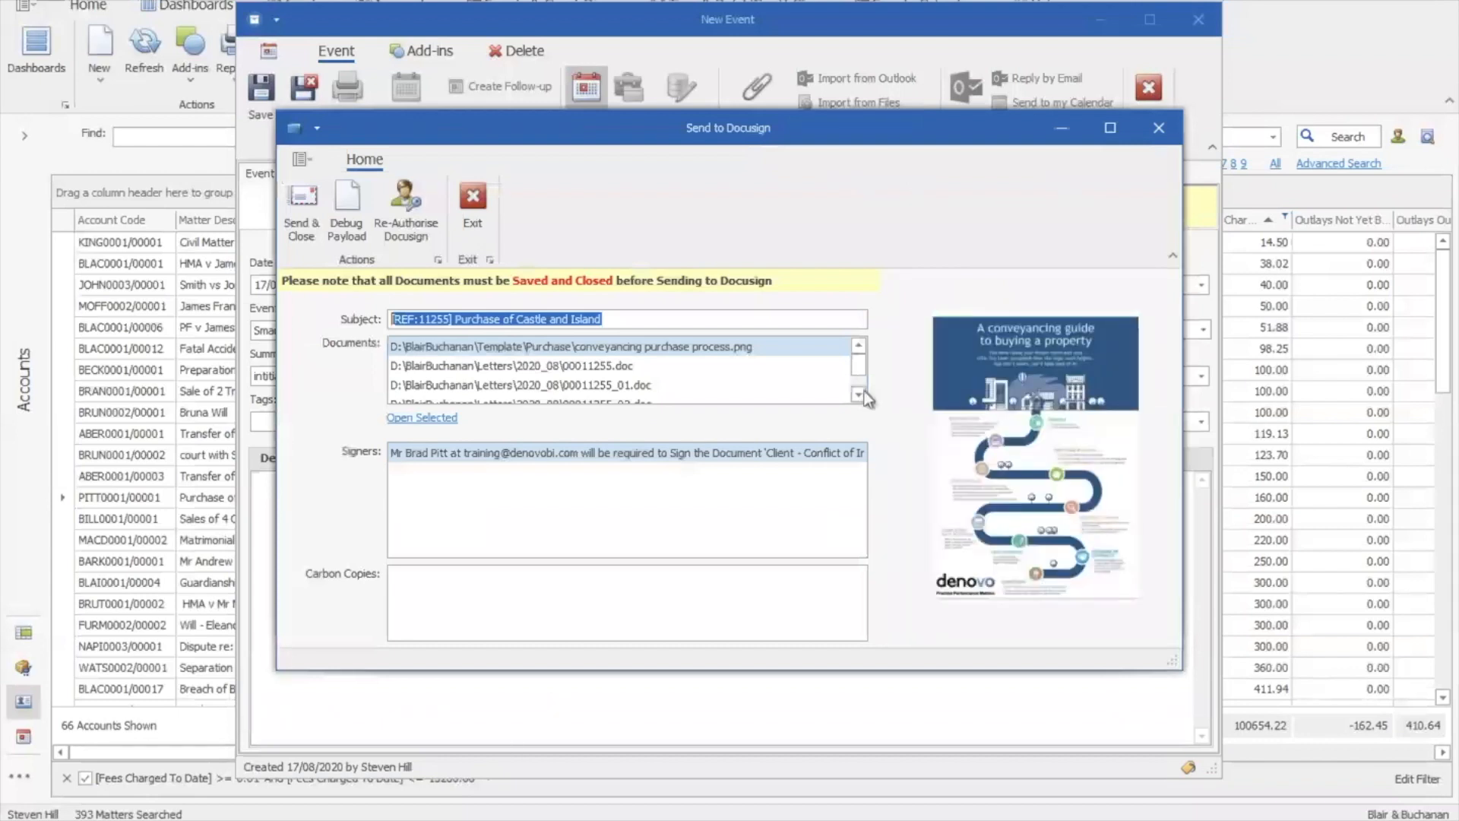
click(859, 370)
Preview the Terms of Business and both client letters in Word, then close every Word window
mouse_move(471, 820)
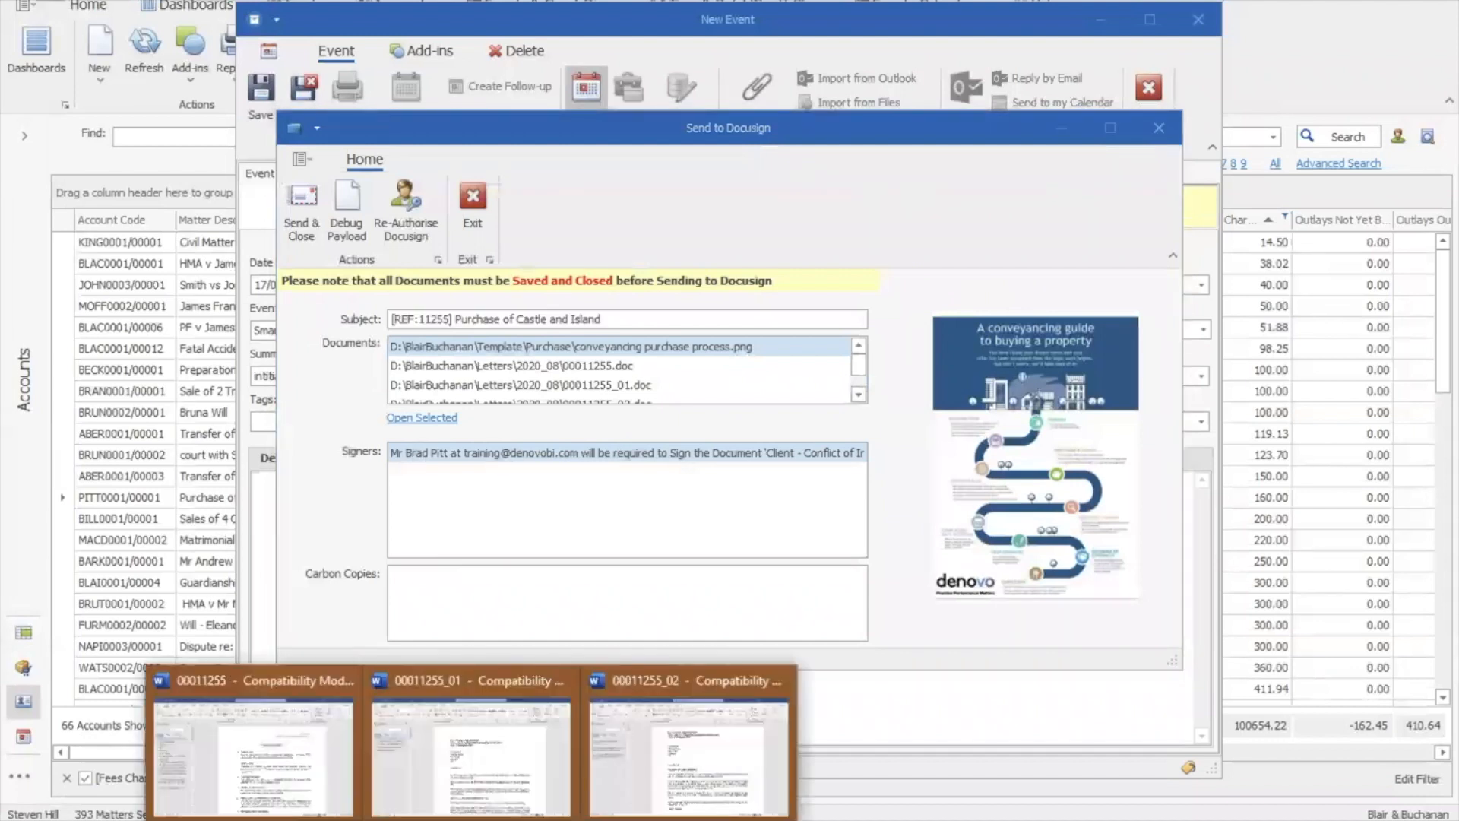
mouse_move(452, 709)
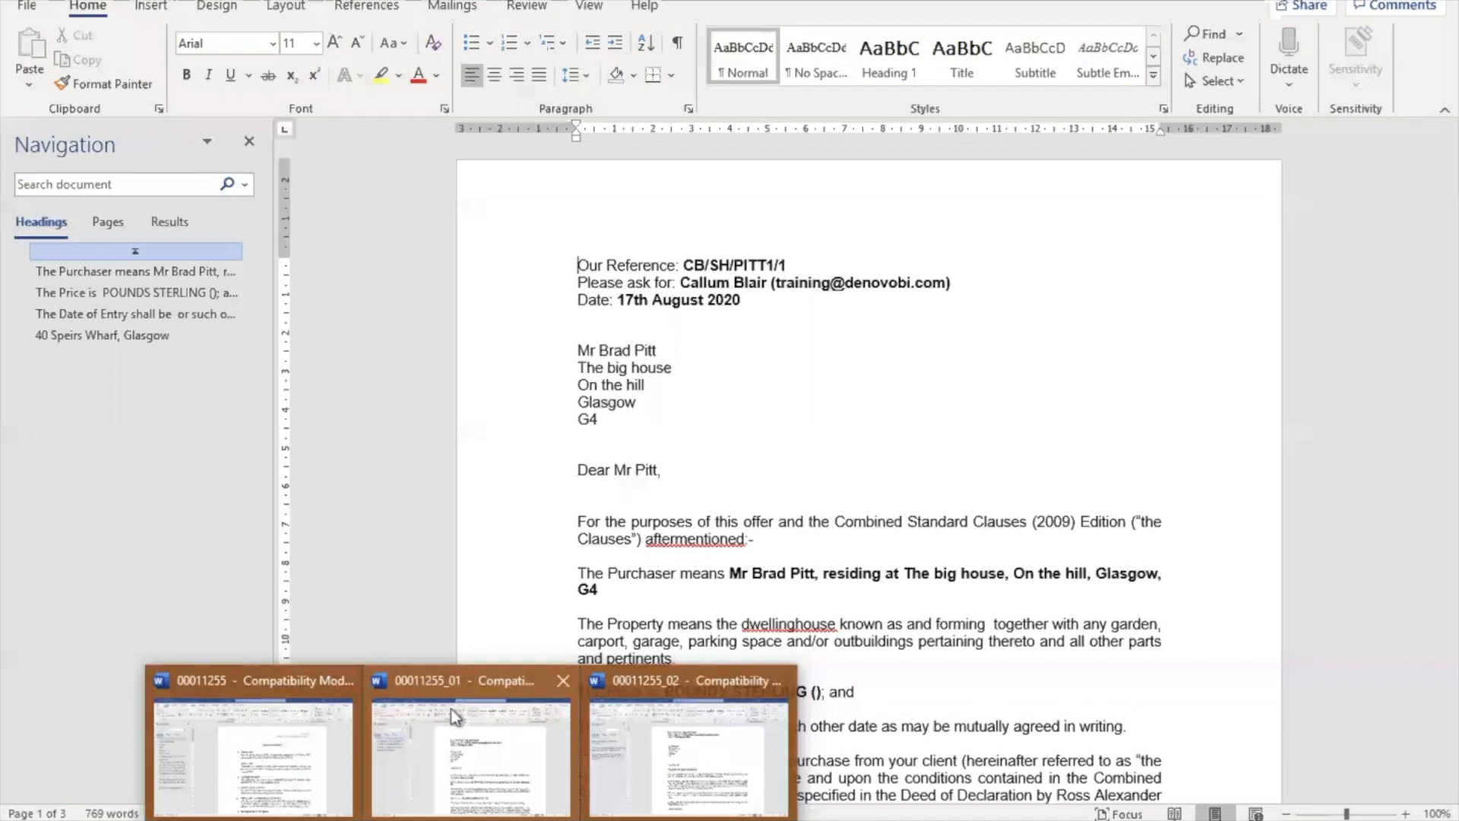
mouse_move(291, 709)
mouse_move(674, 741)
mouse_move(300, 676)
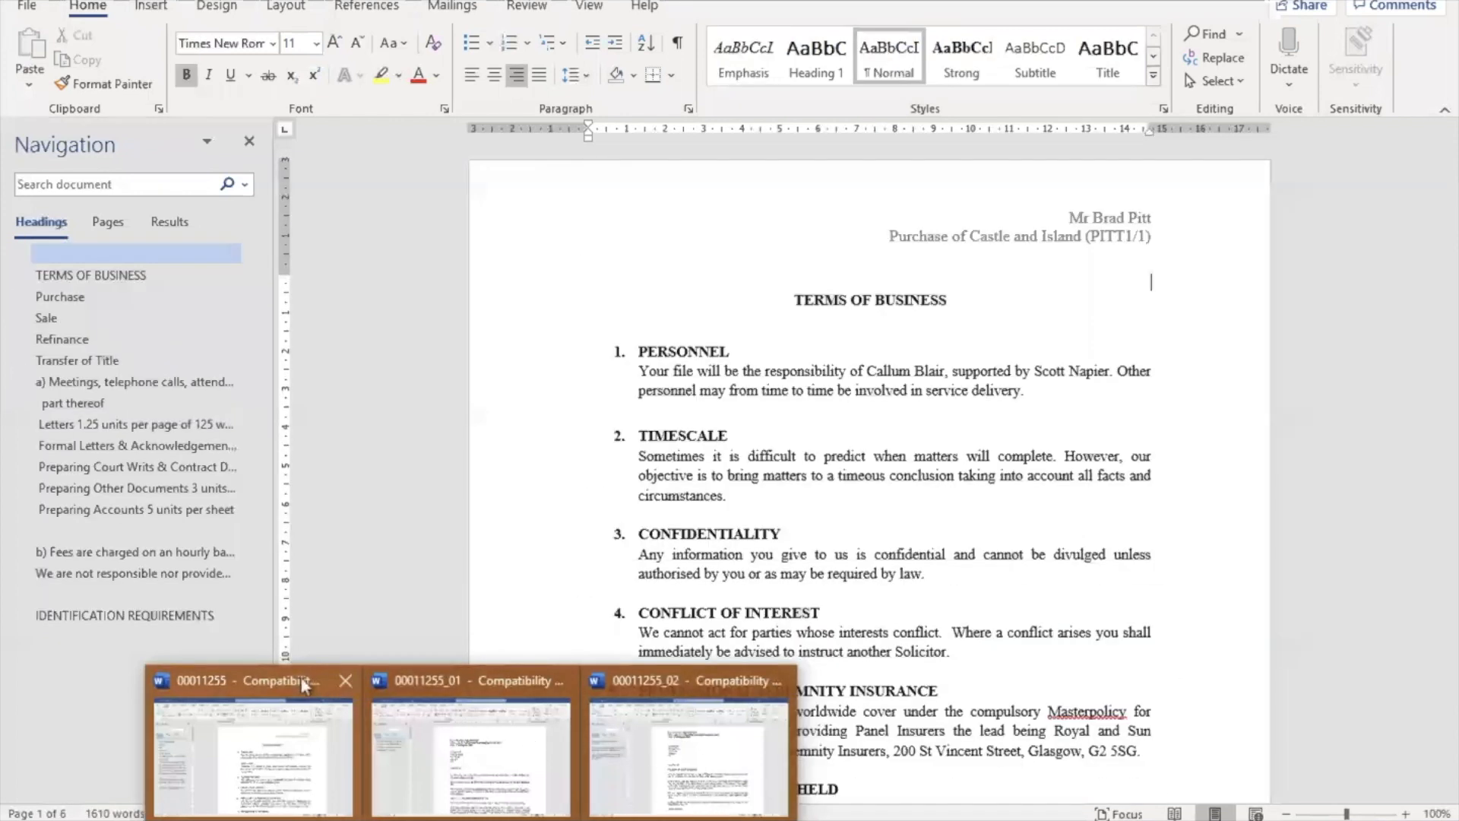
click(347, 683)
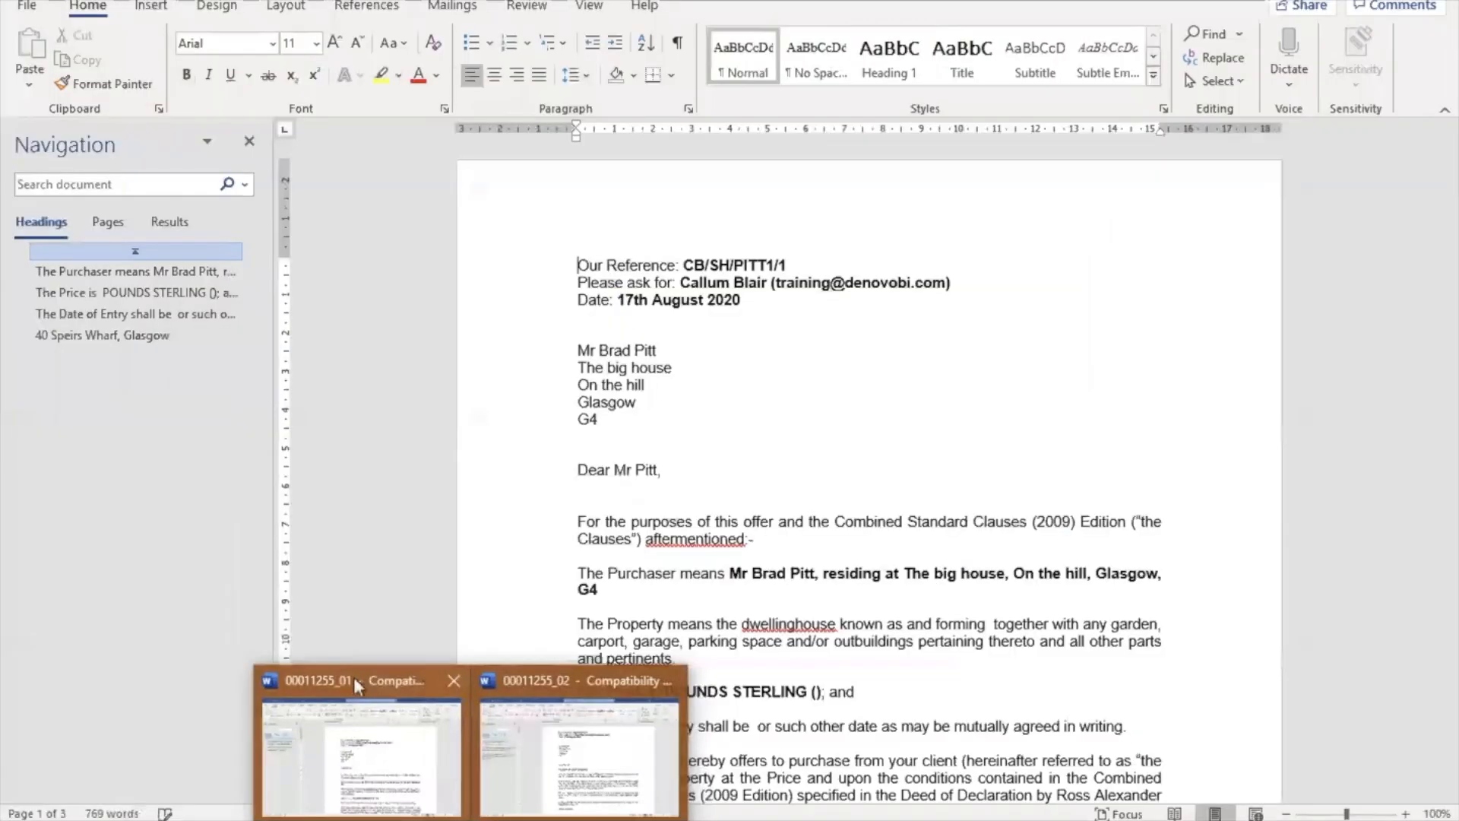
click(455, 682)
click(454, 682)
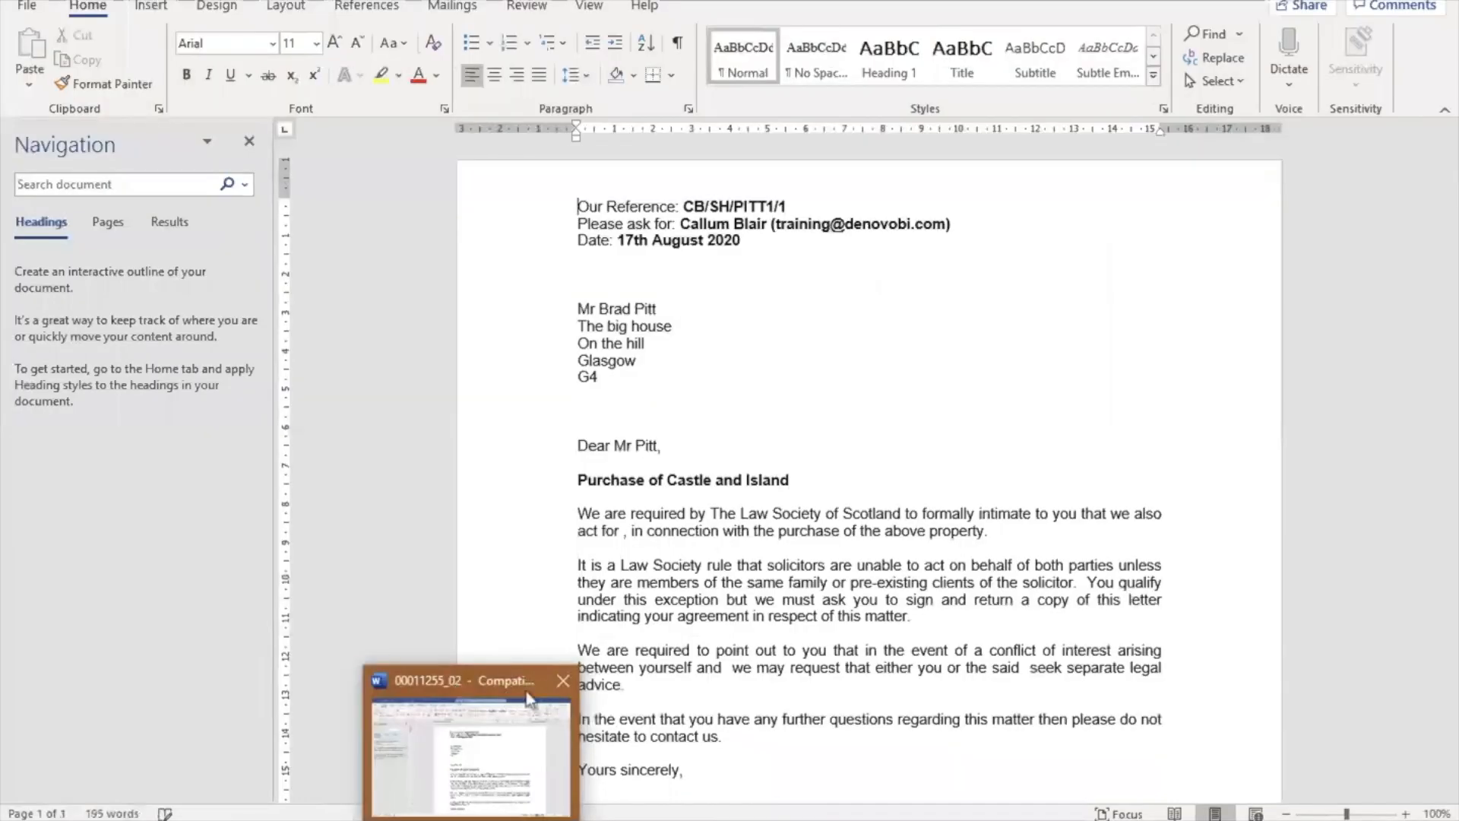
click(564, 684)
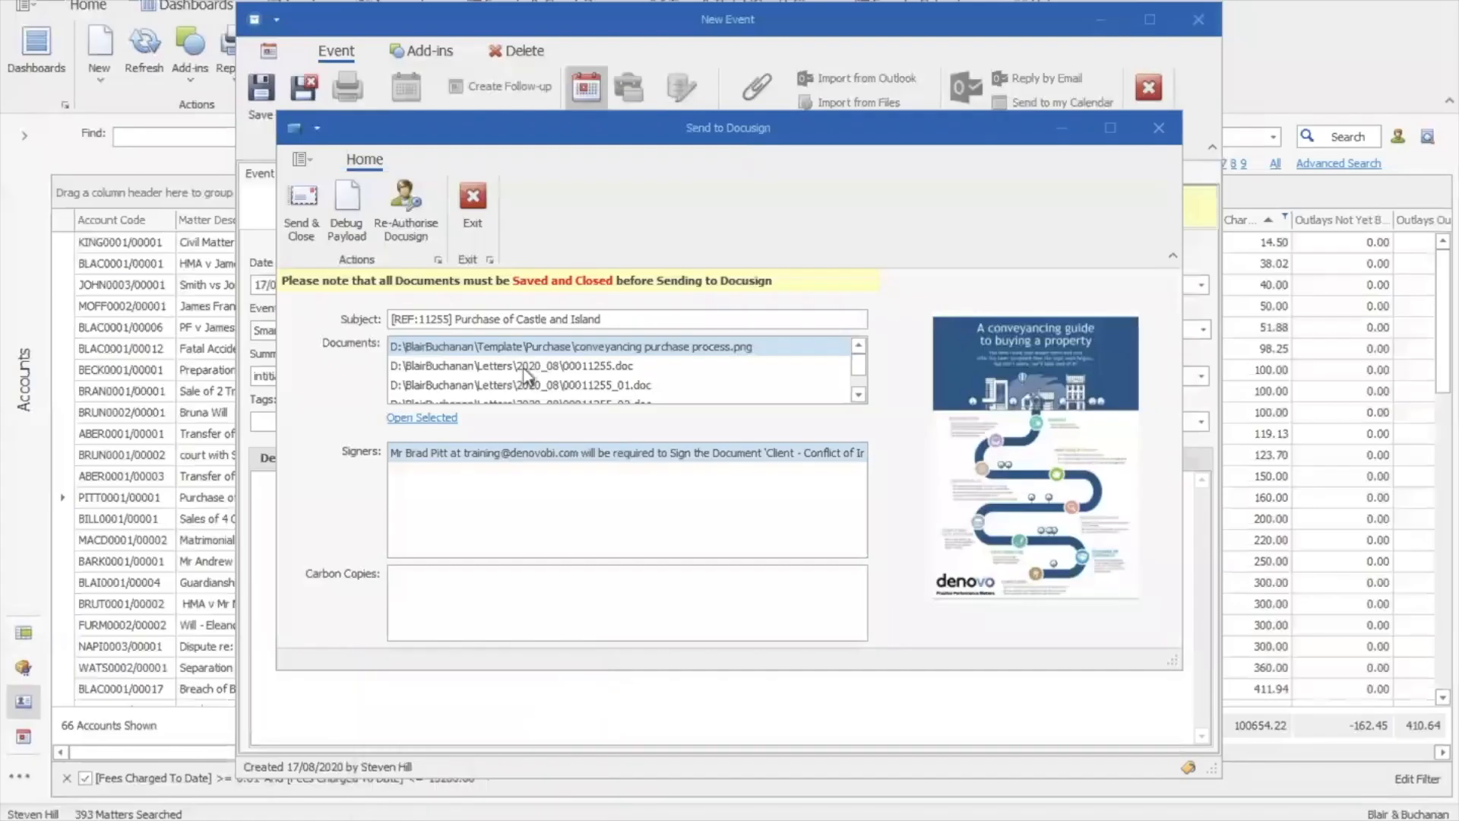
Send the purchase documents to Docusign and close the dialog
click(859, 394)
drag(859, 380, 860, 355)
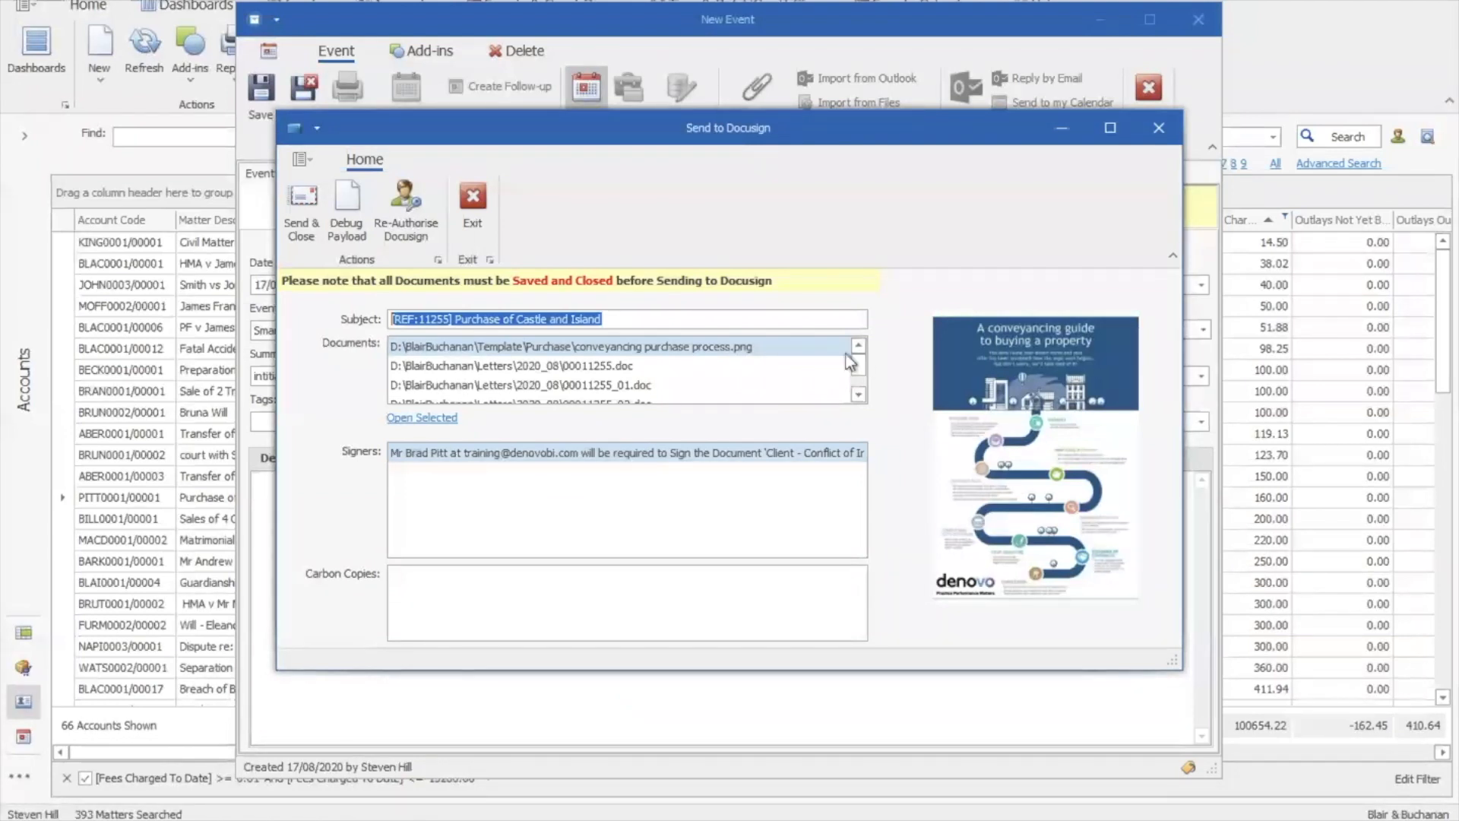
click(308, 226)
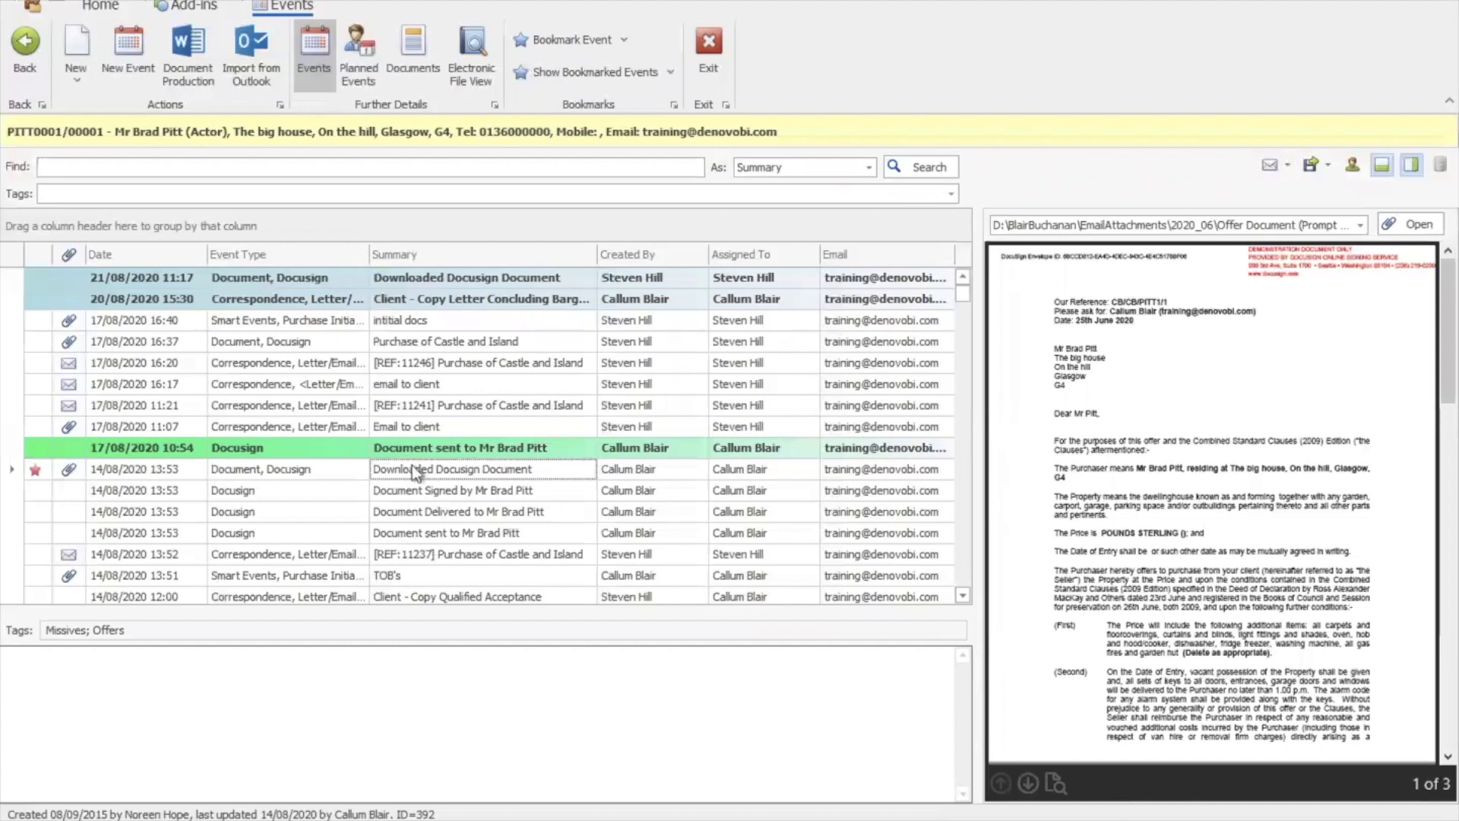
Preview the signed Client - Conflict of Interest attachment, then return to the matter's details
mouse_move(1451, 363)
mouse_down()
mouse_move(1446, 681)
mouse_move(1437, 342)
mouse_up()
click(1361, 225)
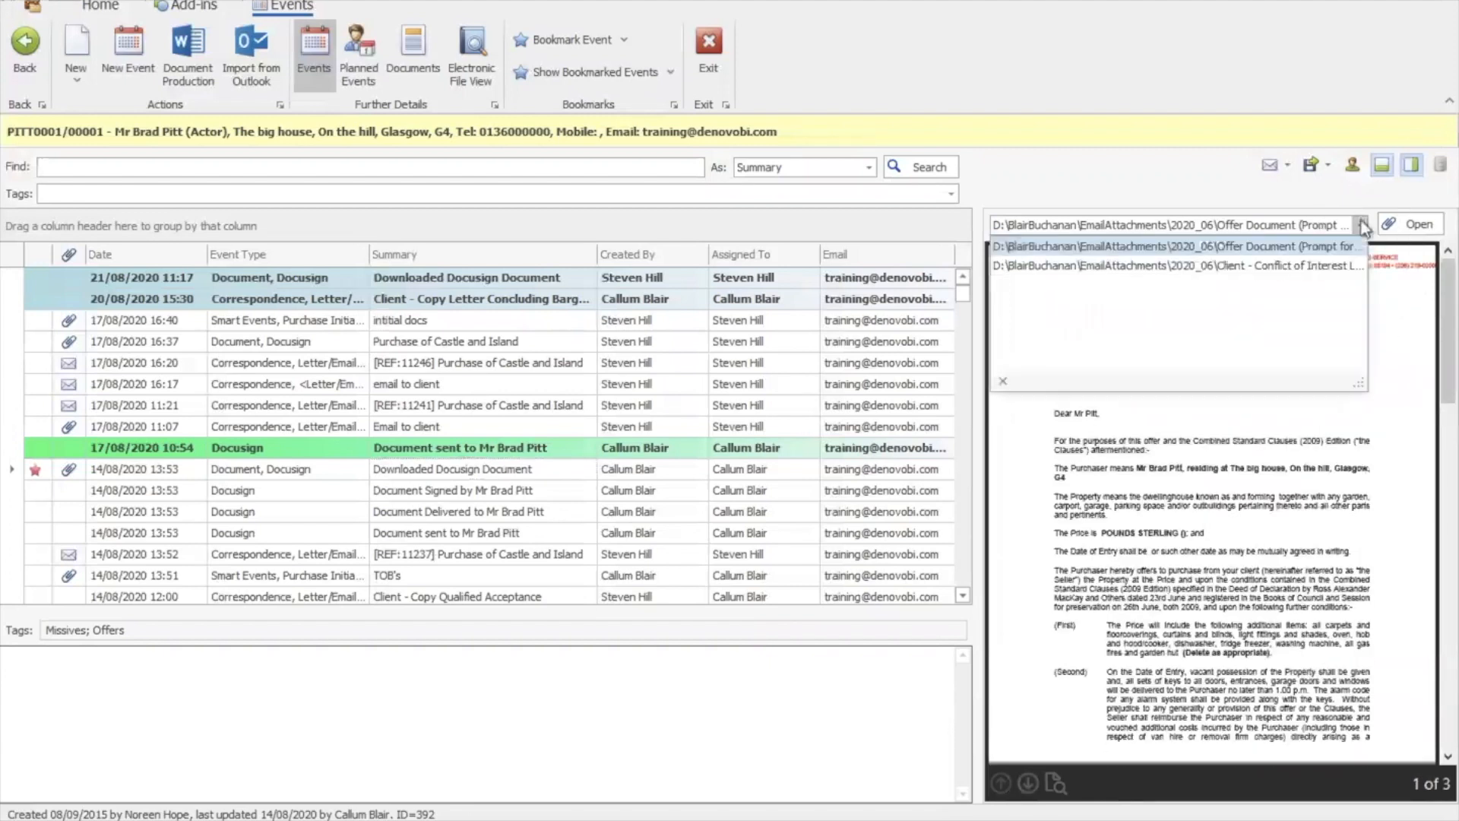
click(1322, 268)
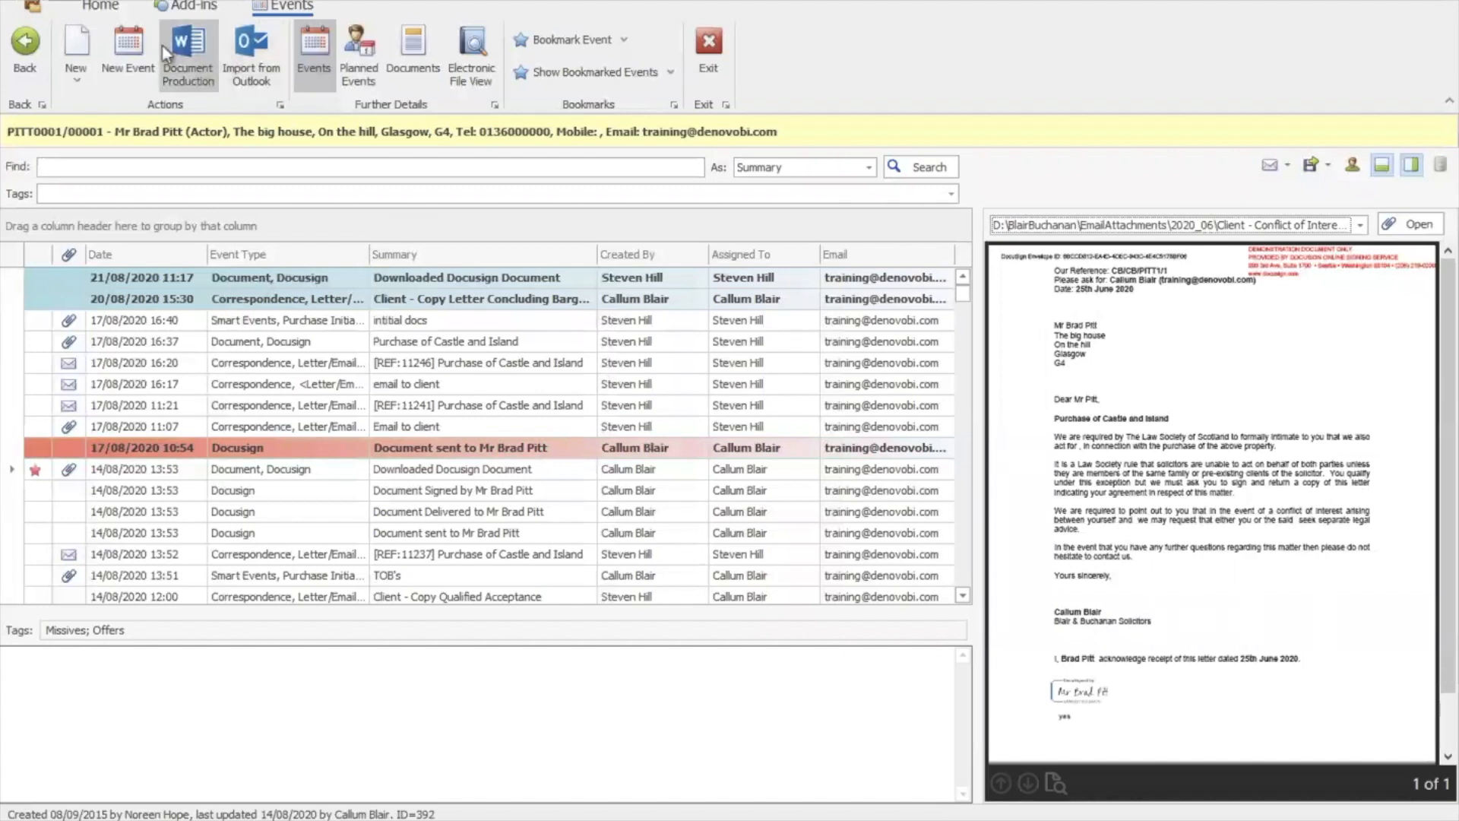
click(30, 51)
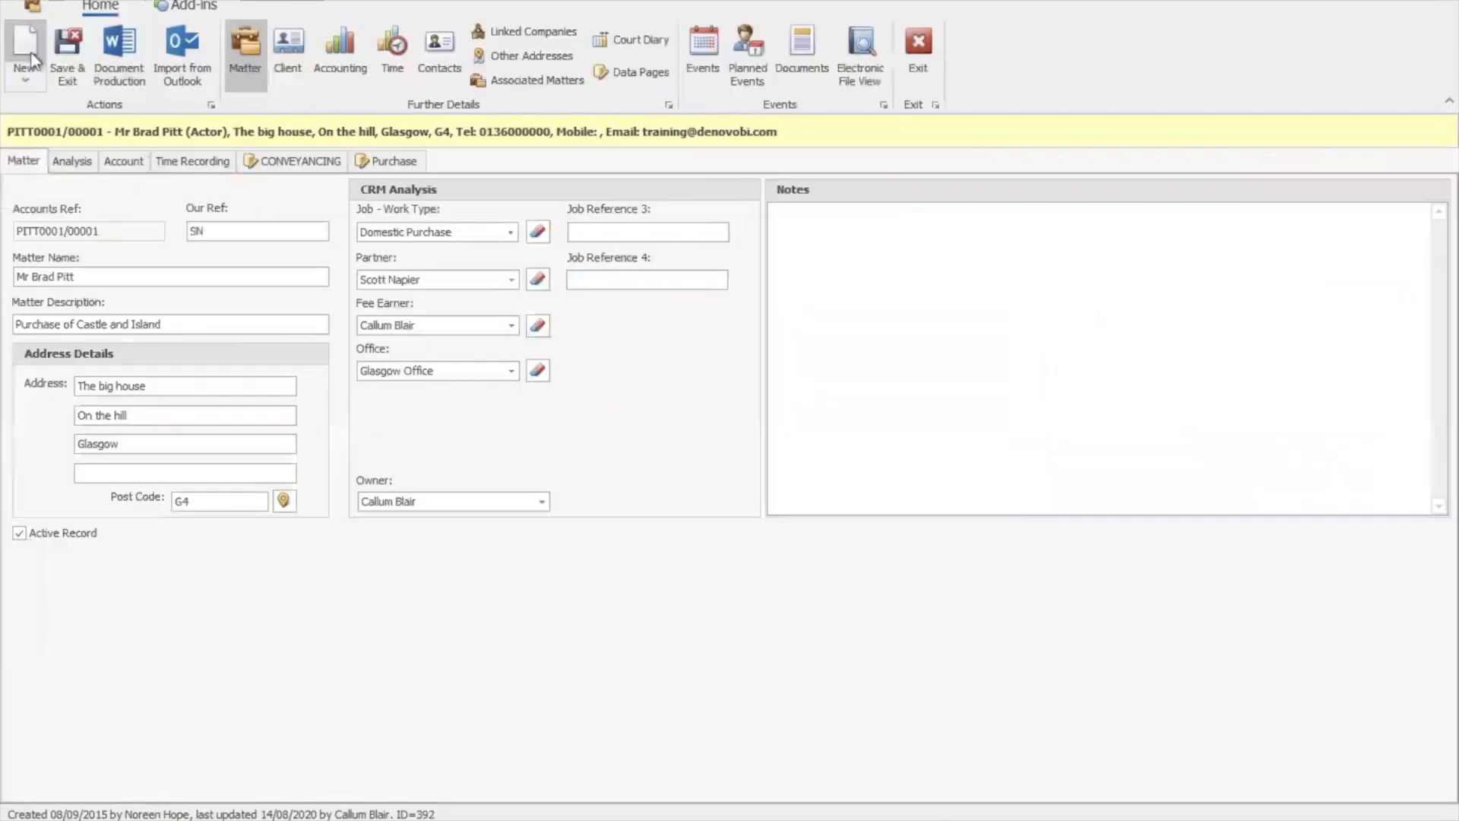
Start Document Production with 'Create a Document for the selected Matter' and continue to template selection
click(124, 73)
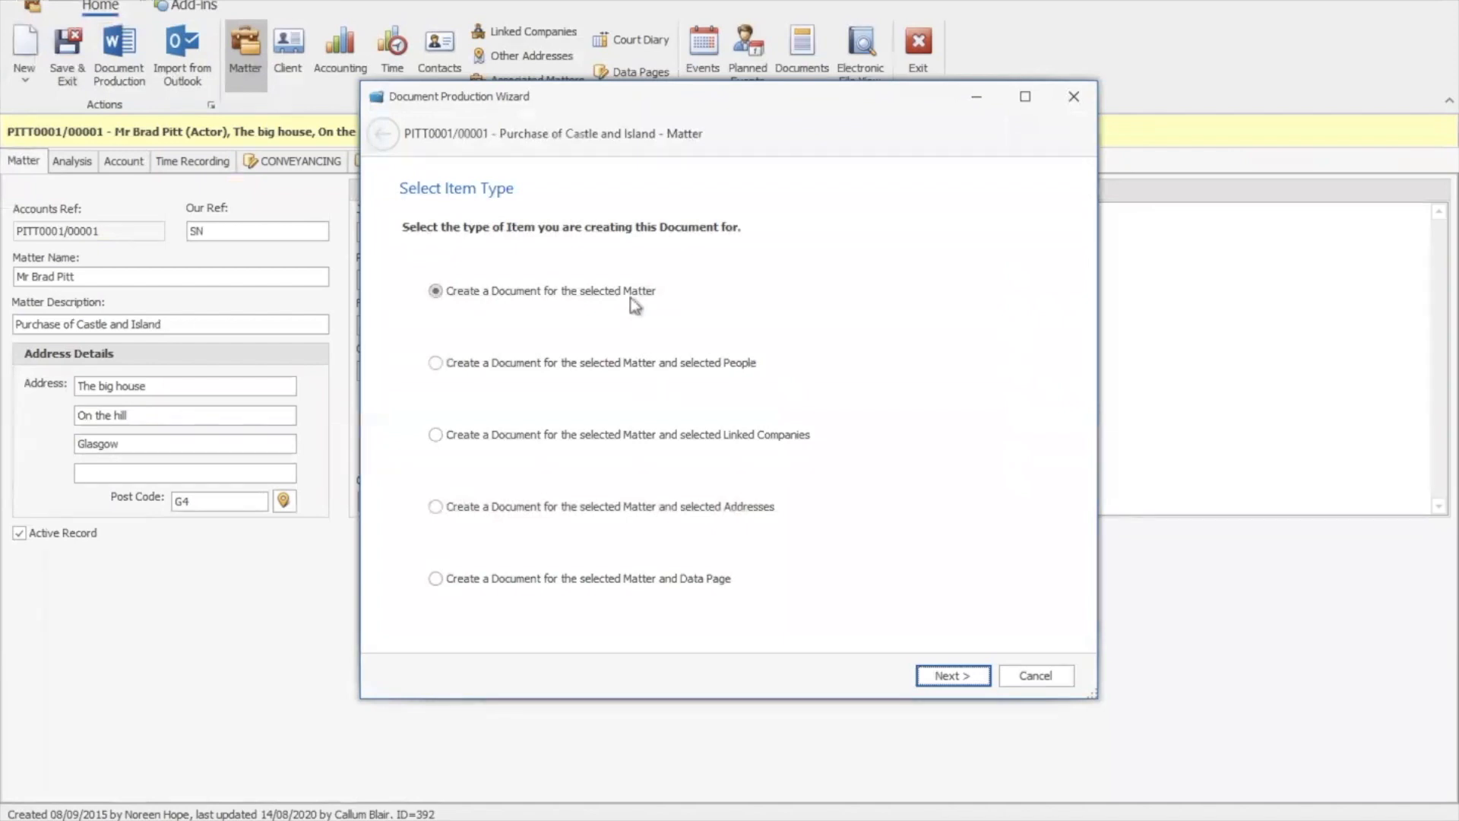
click(953, 676)
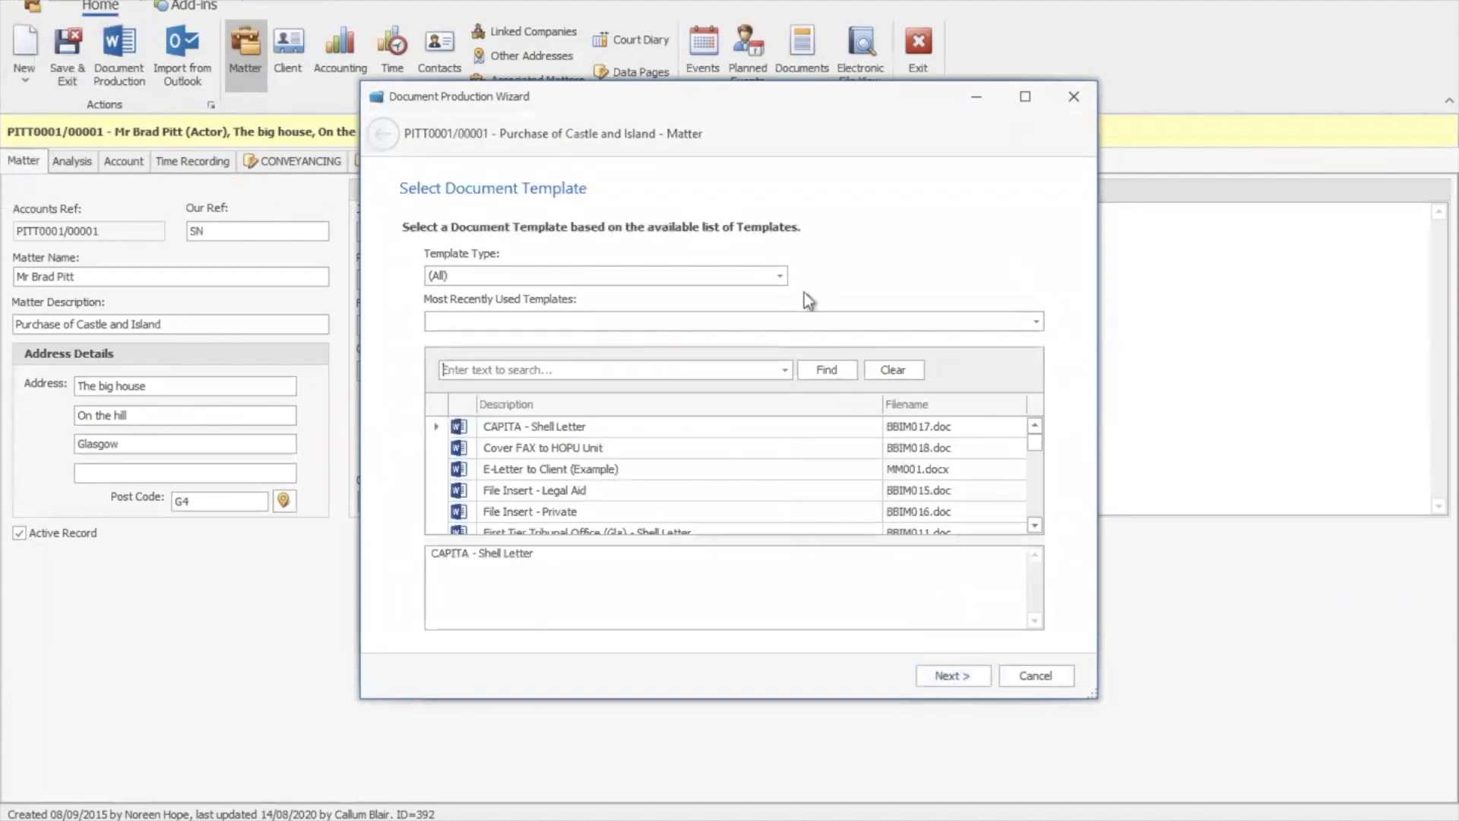
Browse the template type and recently used template lists without changing either
click(781, 276)
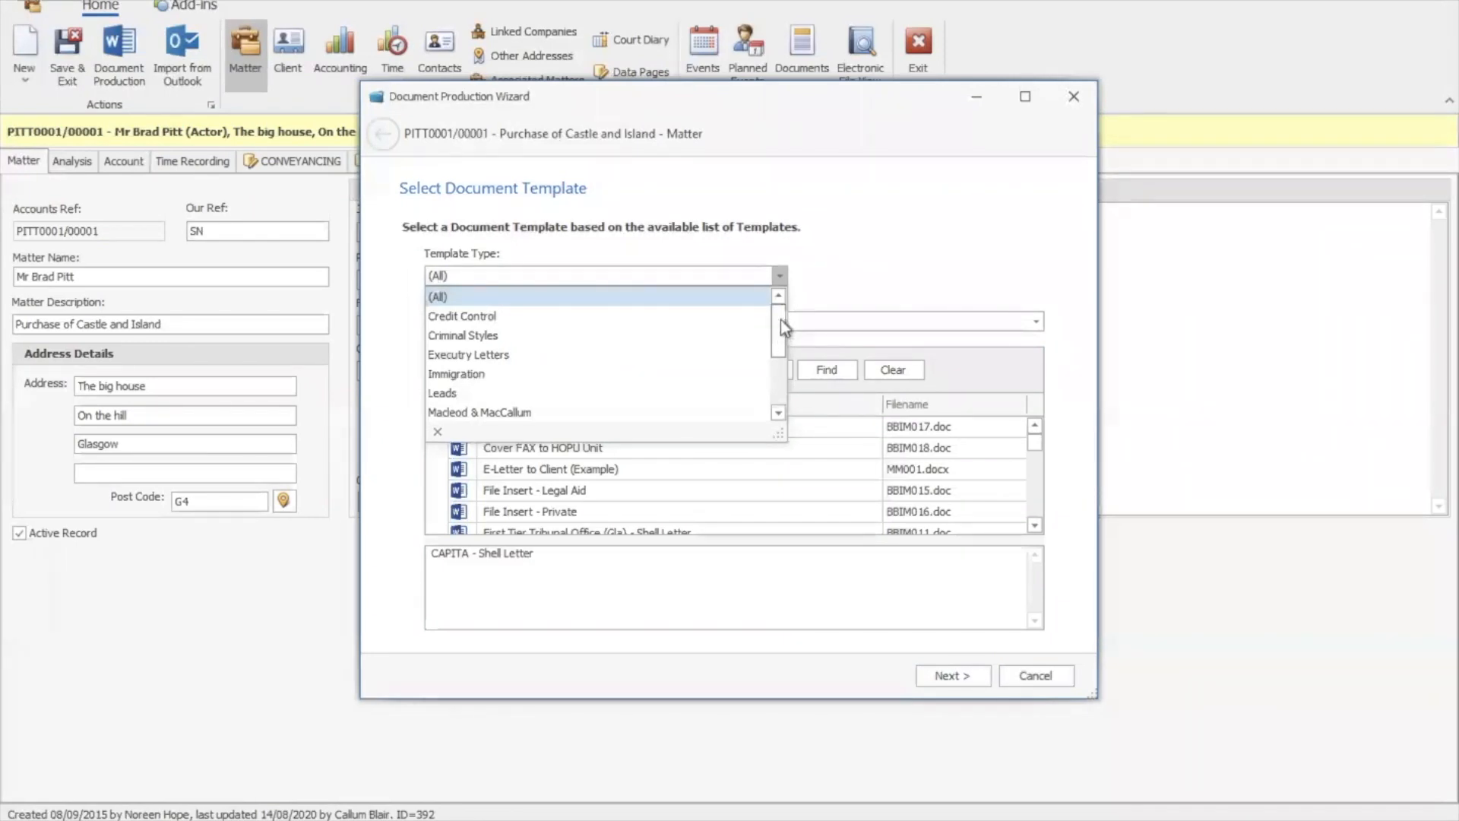
drag(781, 322, 778, 396)
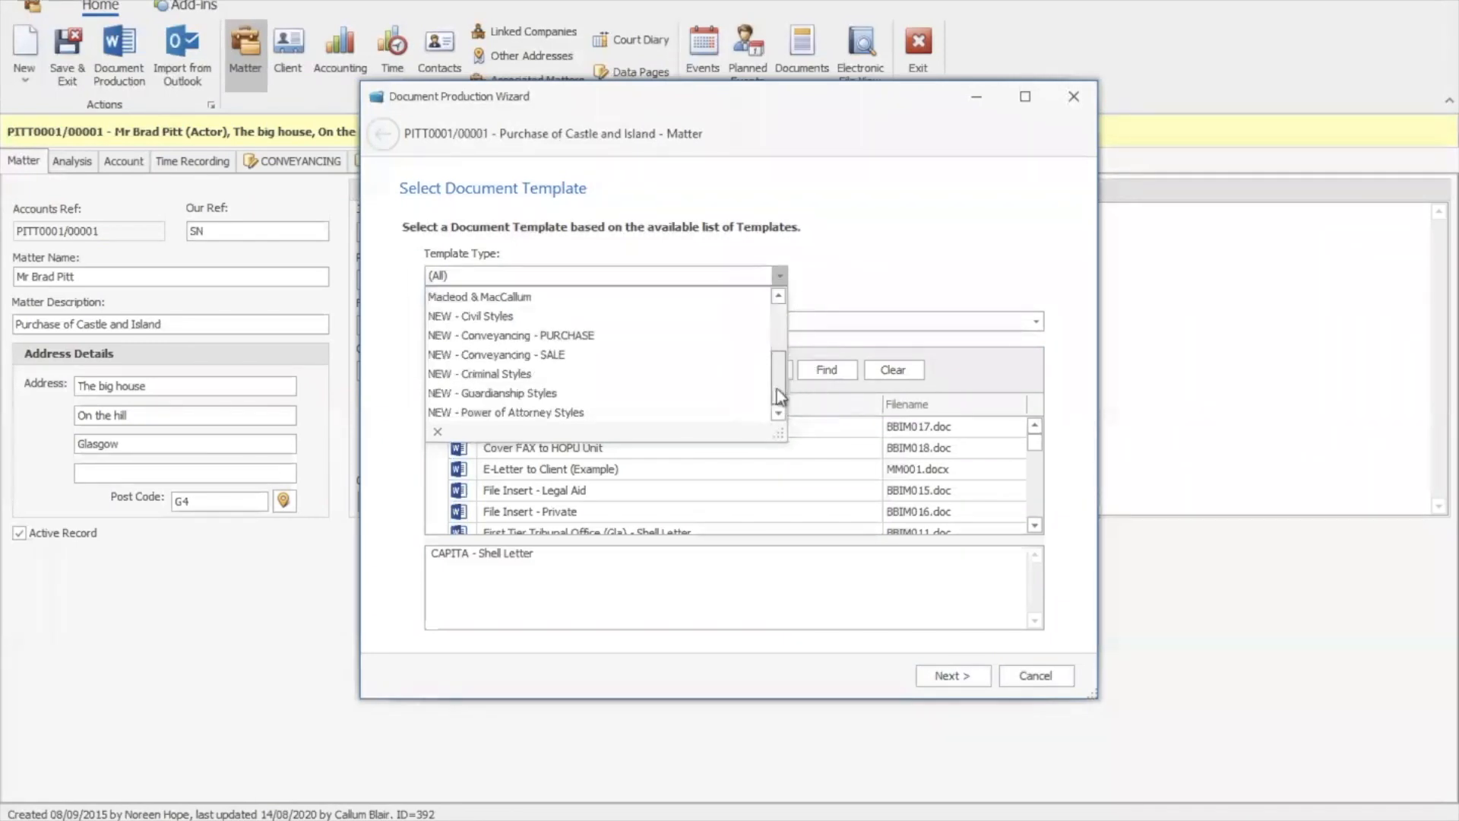
click(783, 272)
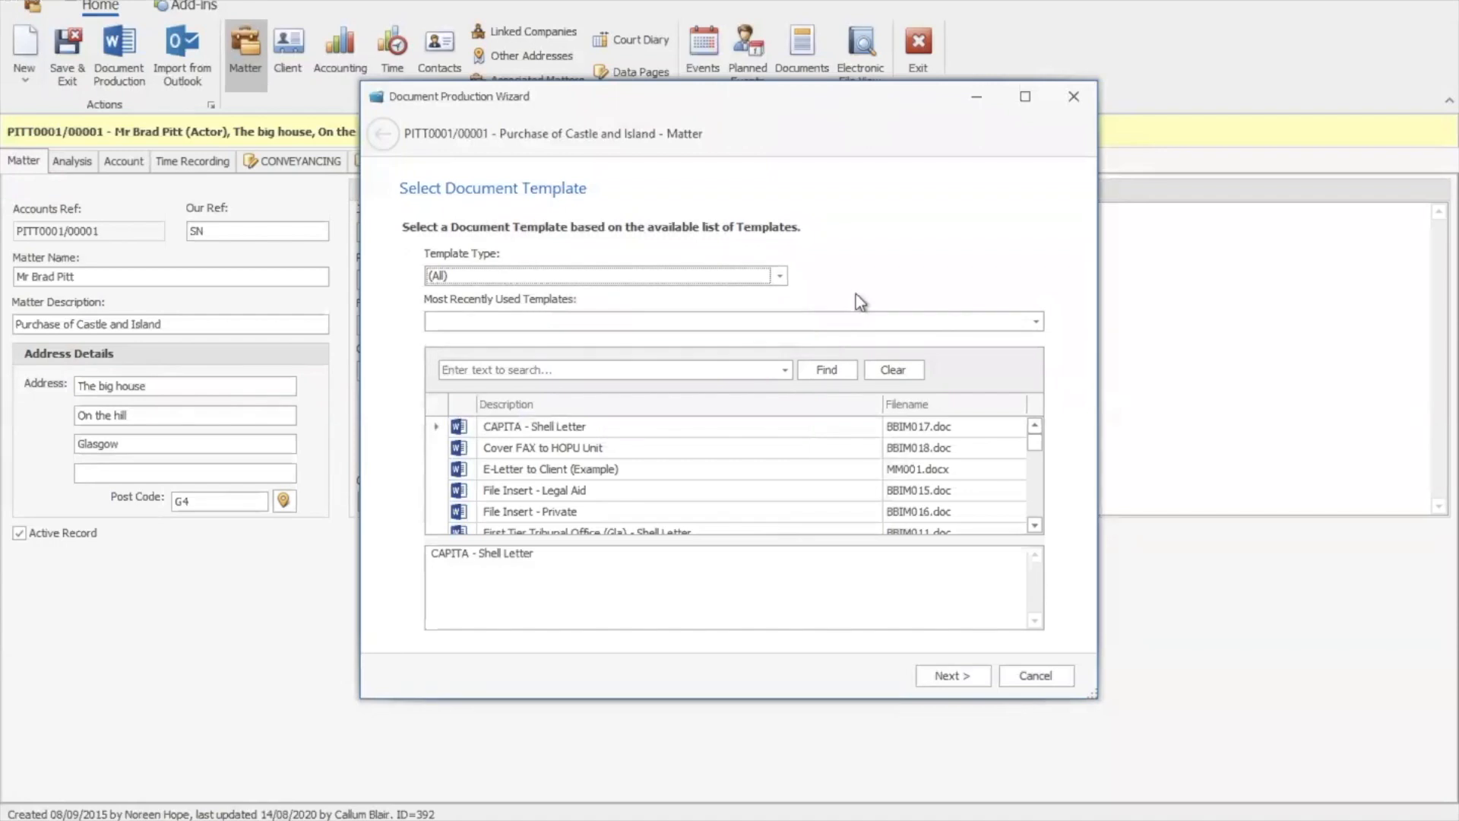
click(1036, 321)
mouse_move(1039, 369)
mouse_down()
mouse_move(1039, 388)
mouse_move(1039, 348)
mouse_up()
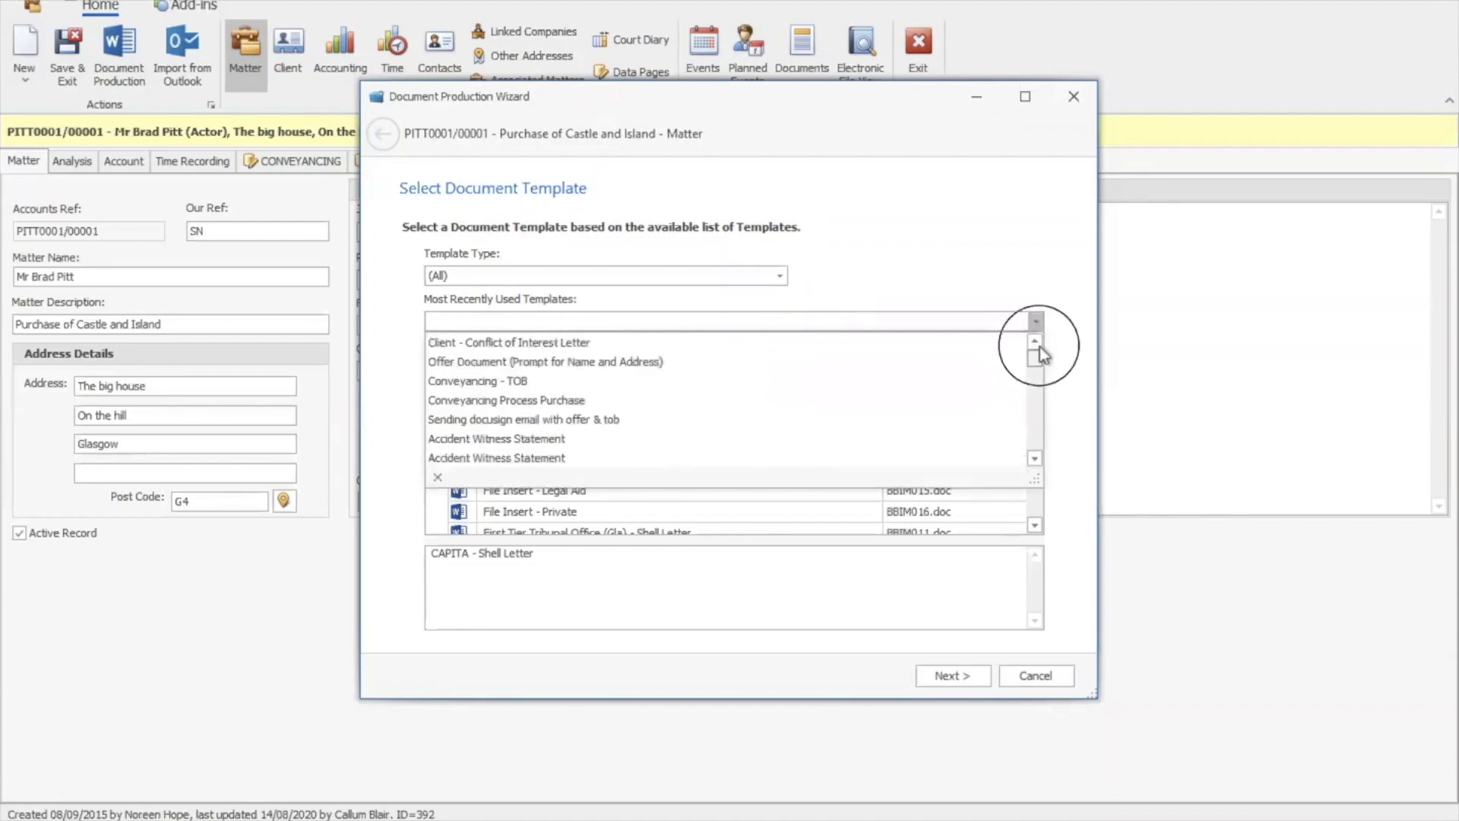
click(1041, 324)
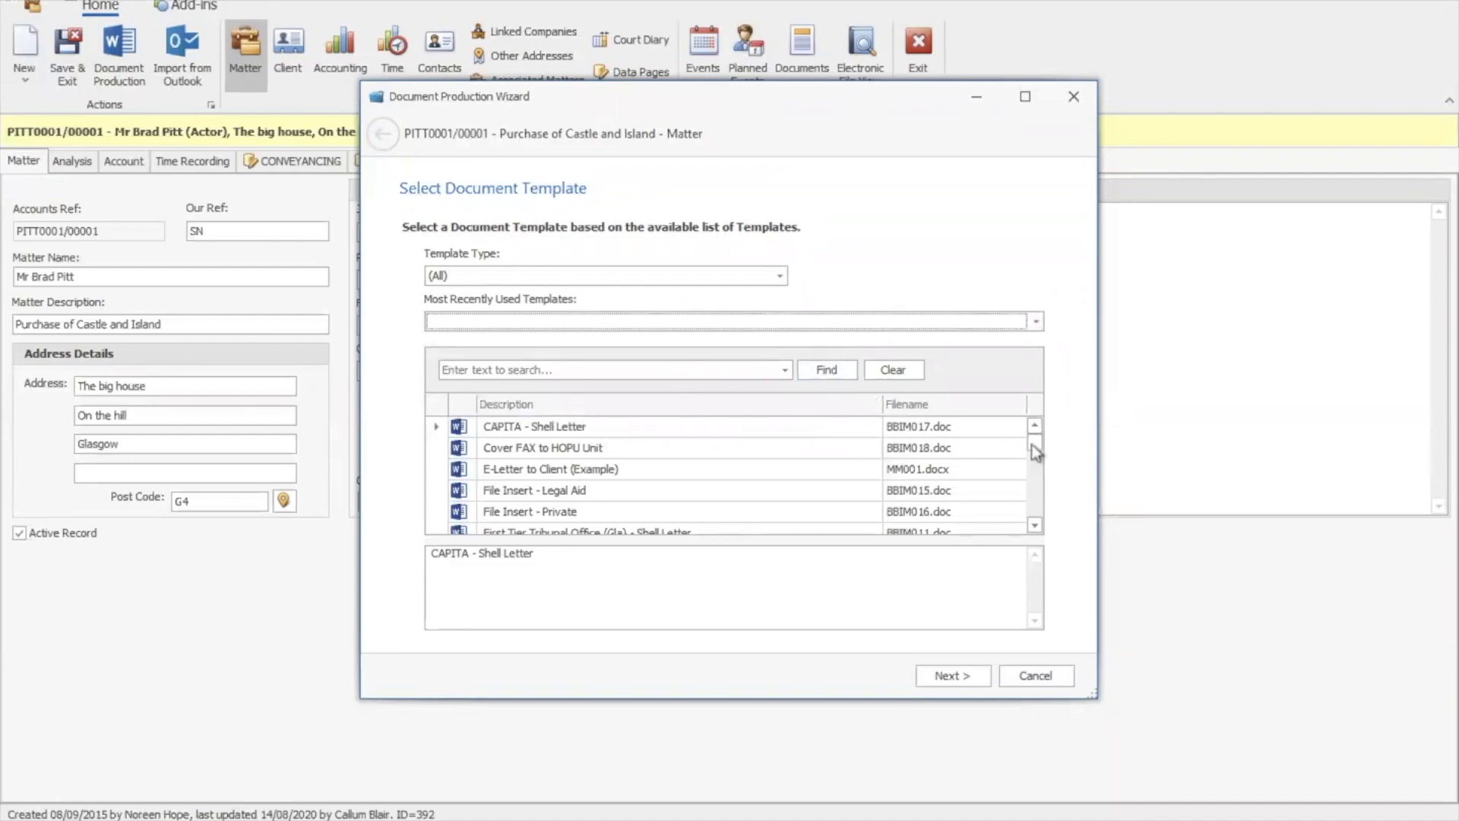
Select the CAPITA - Shell Letter template and advance to the event details
click(675, 376)
mouse_move(1038, 442)
mouse_down()
mouse_move(1044, 466)
mouse_move(1042, 419)
mouse_up()
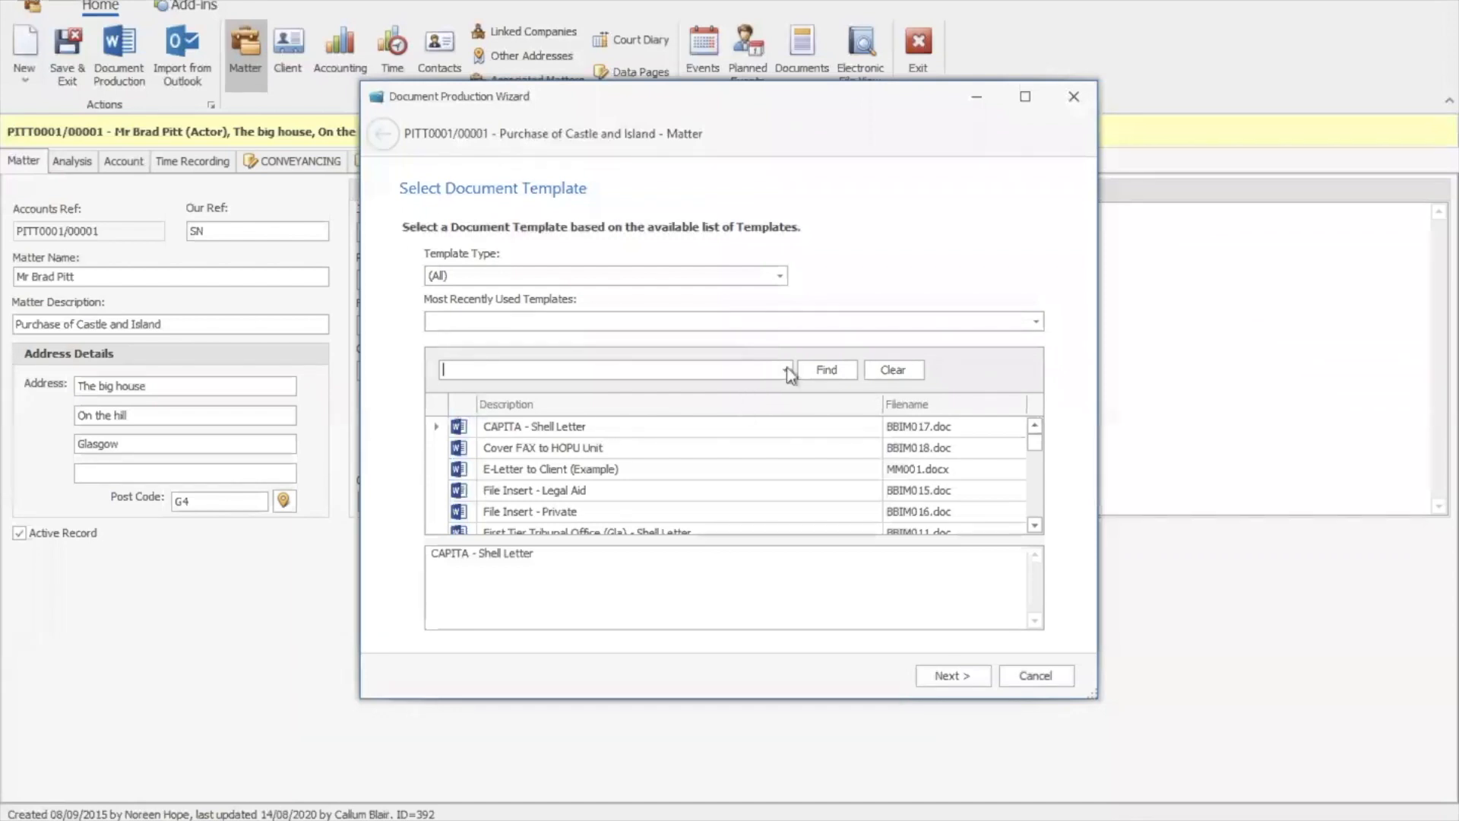
click(738, 429)
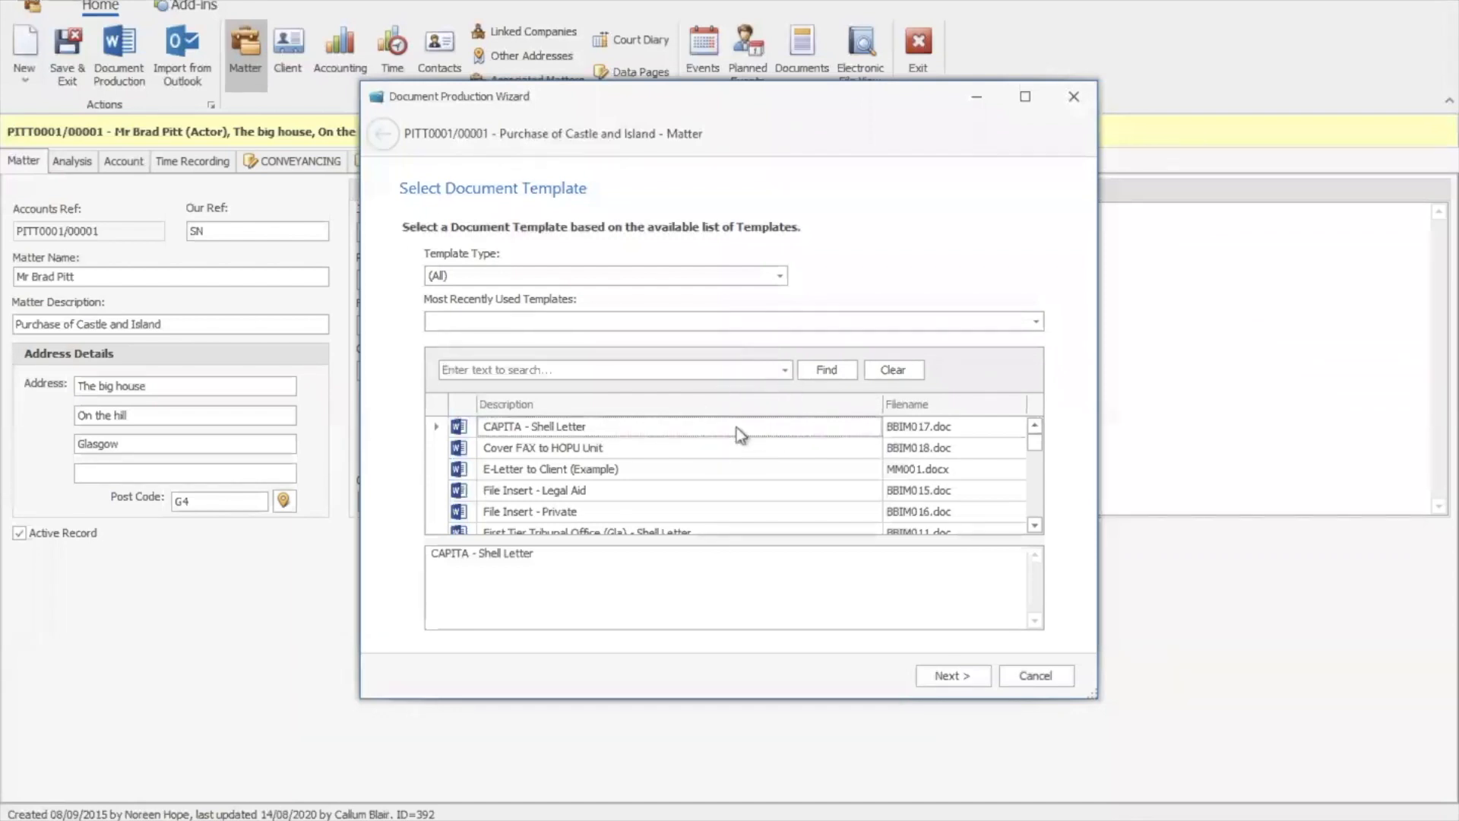
click(953, 675)
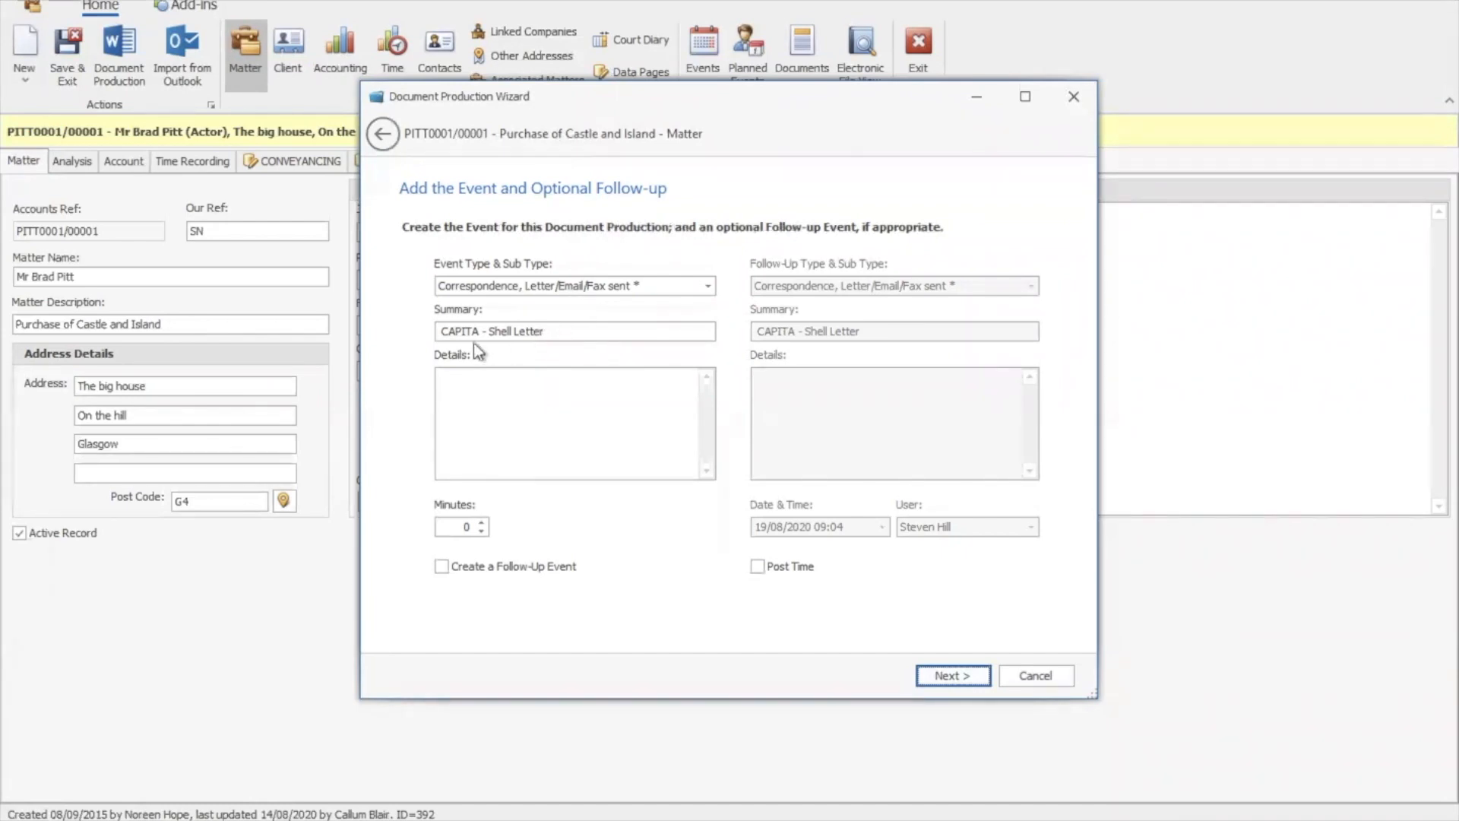
Add a follow-up event 'CAPITA - Shell Letter f/u' dated the 26th, then continue
click(561, 335)
click(439, 571)
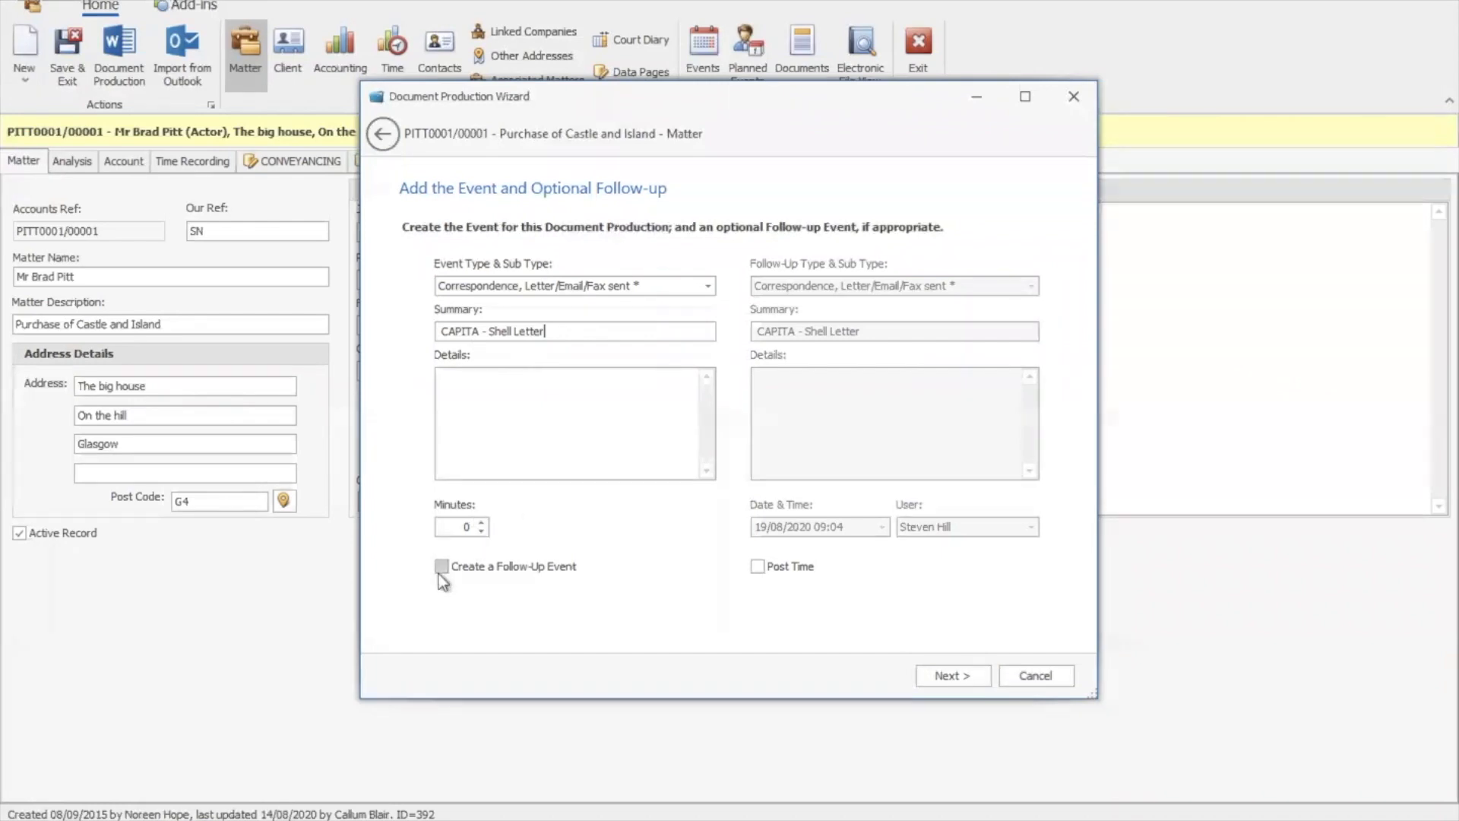
click(442, 567)
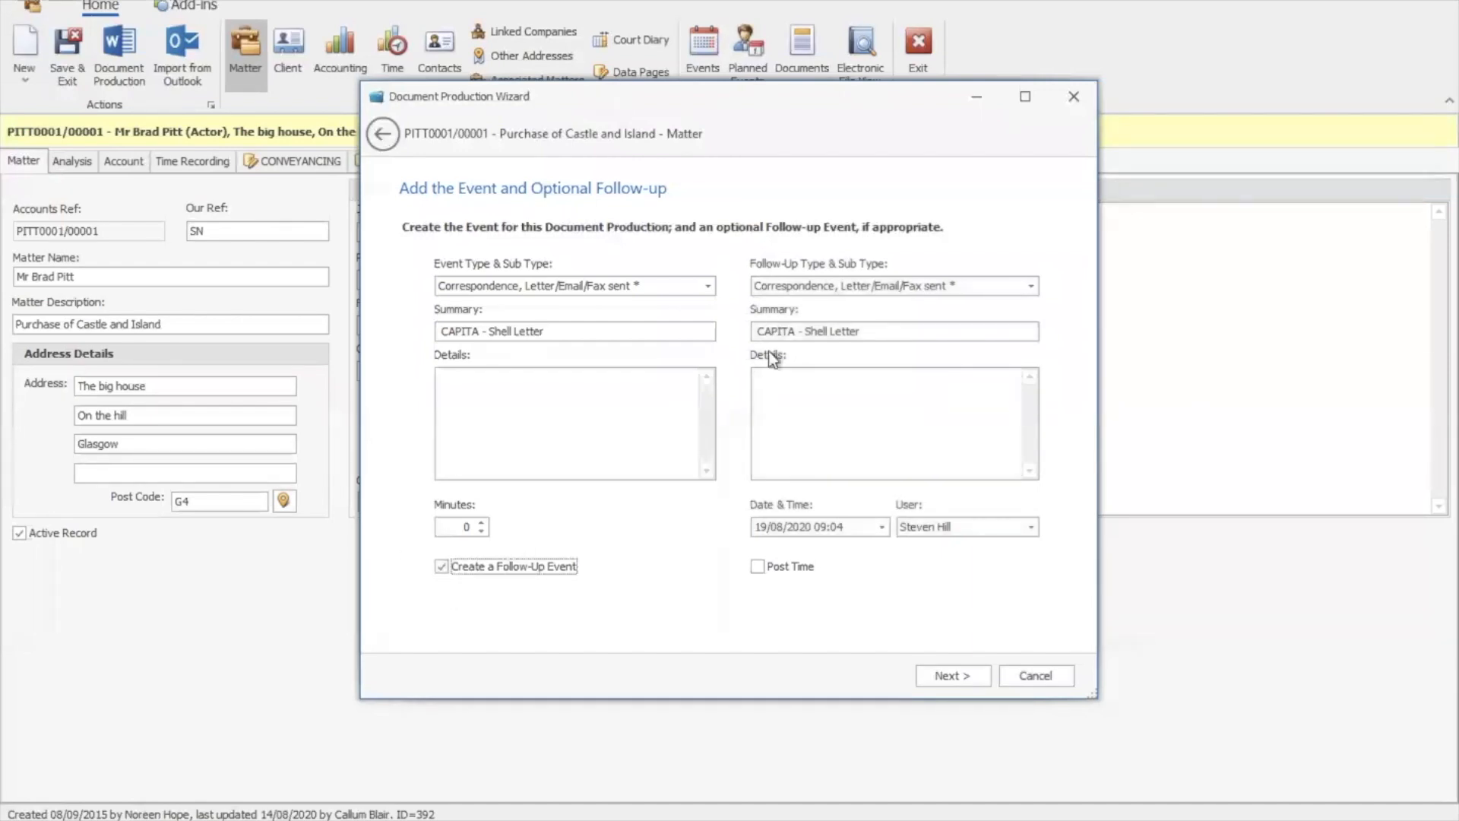
click(908, 331)
text(f)
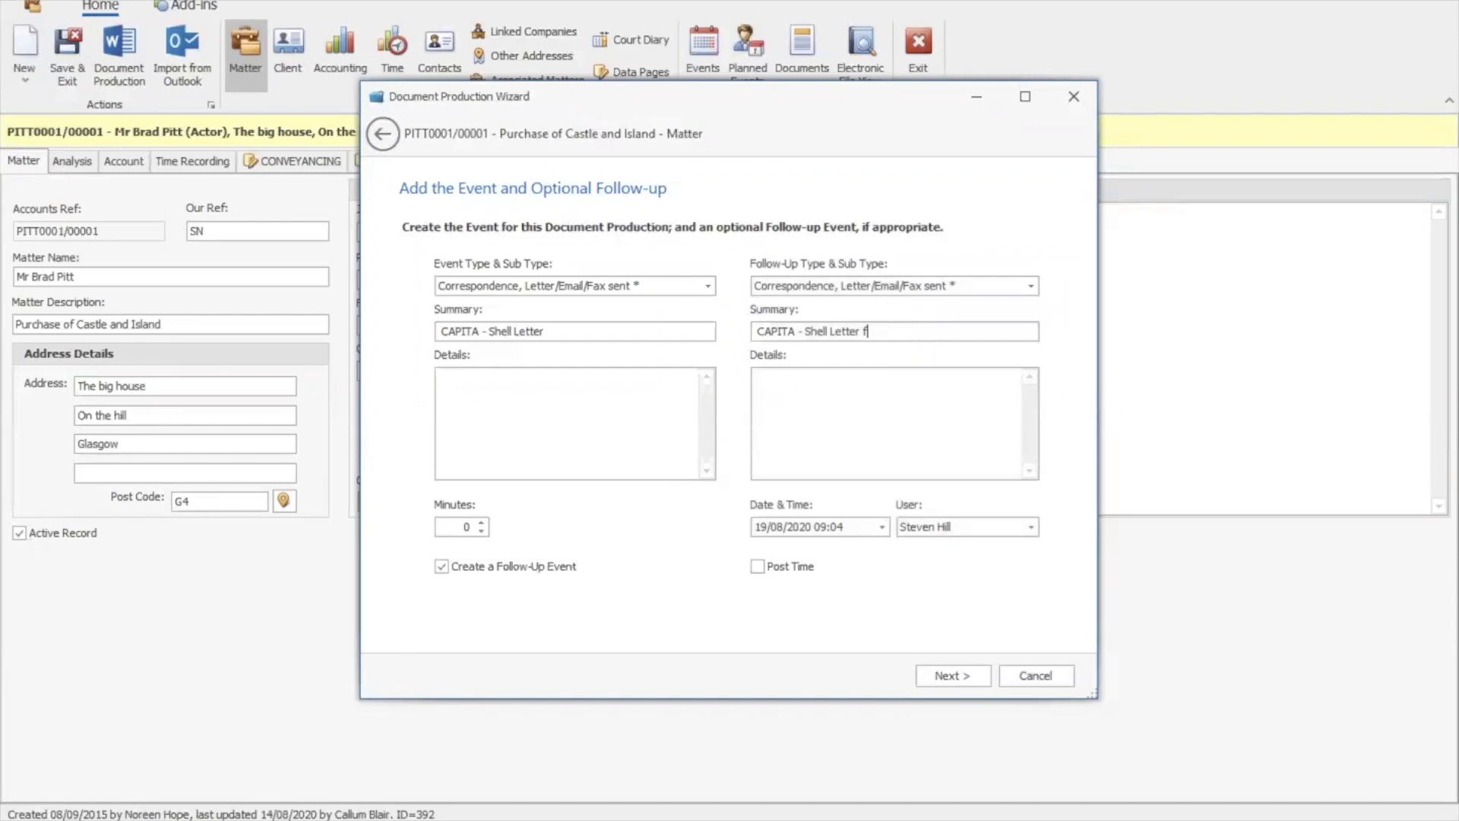
text(/u)
click(761, 528)
text(26)
click(961, 678)
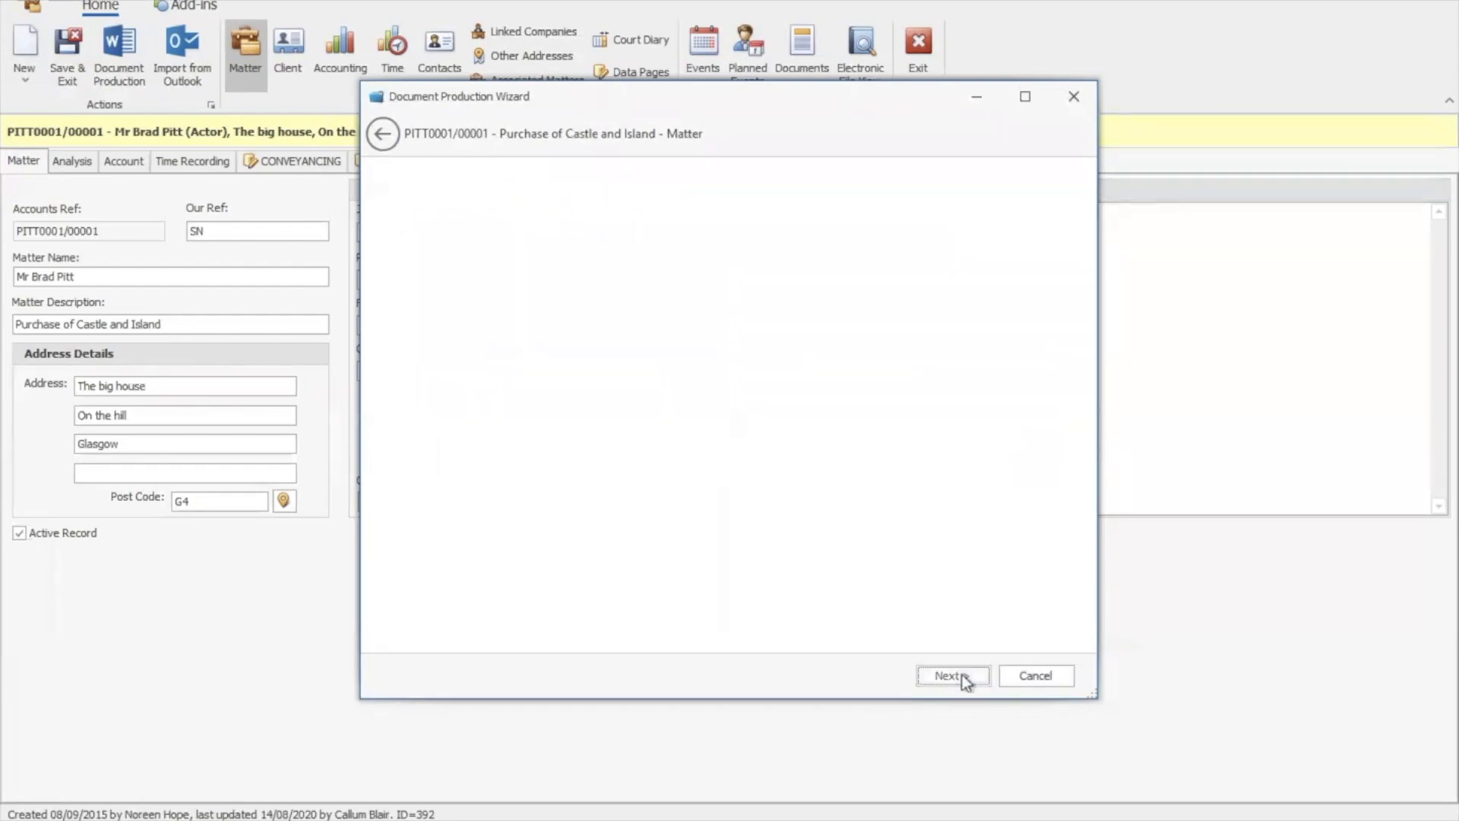
Generate the CAPITA shell letter in Word, scroll through it, and close it
click(949, 679)
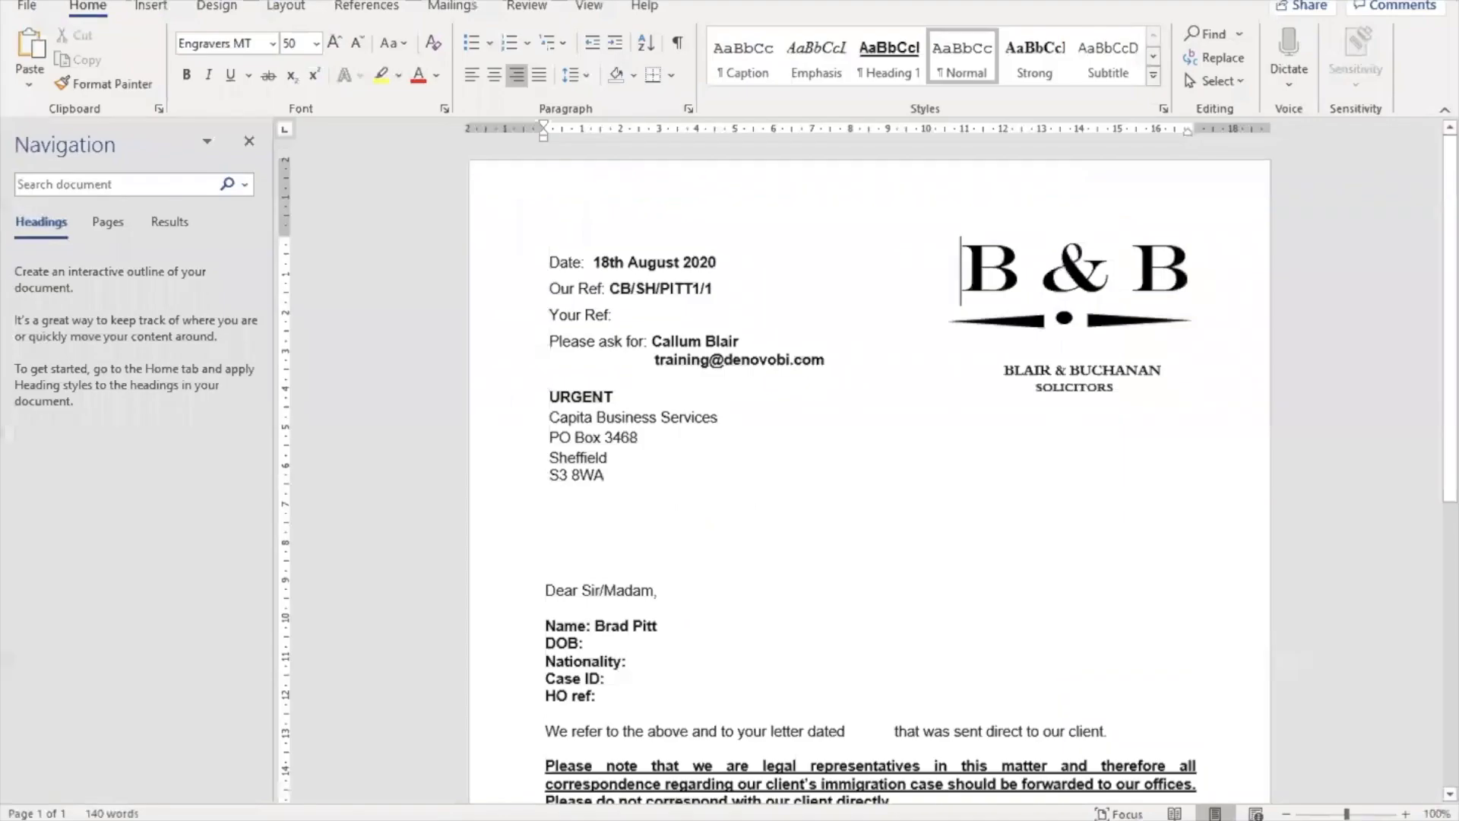
key(ctrl)
drag(1453, 310, 1452, 411)
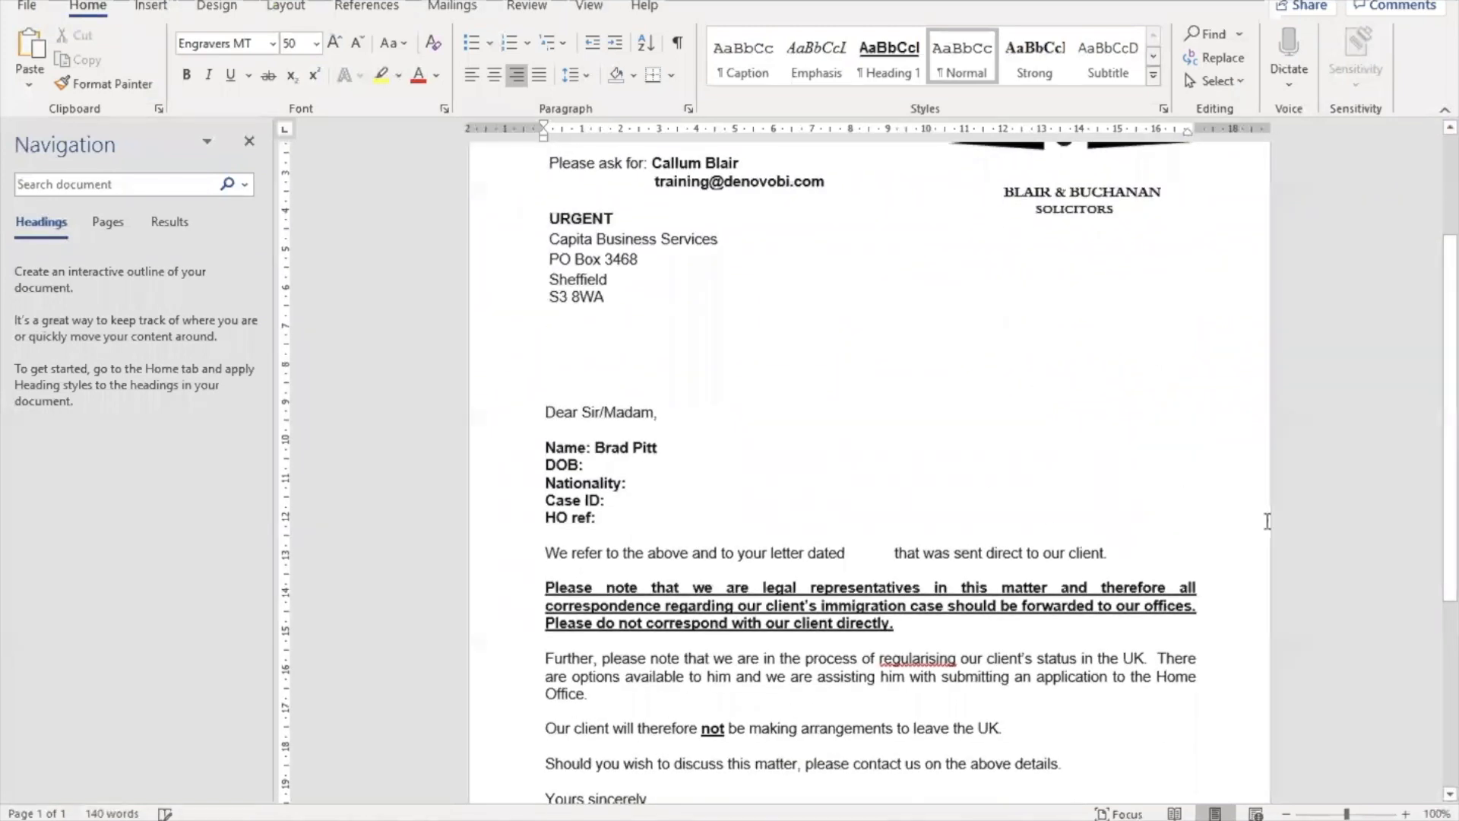
mouse_move(1453, 489)
mouse_down()
mouse_move(1454, 623)
mouse_move(1424, 391)
mouse_up()
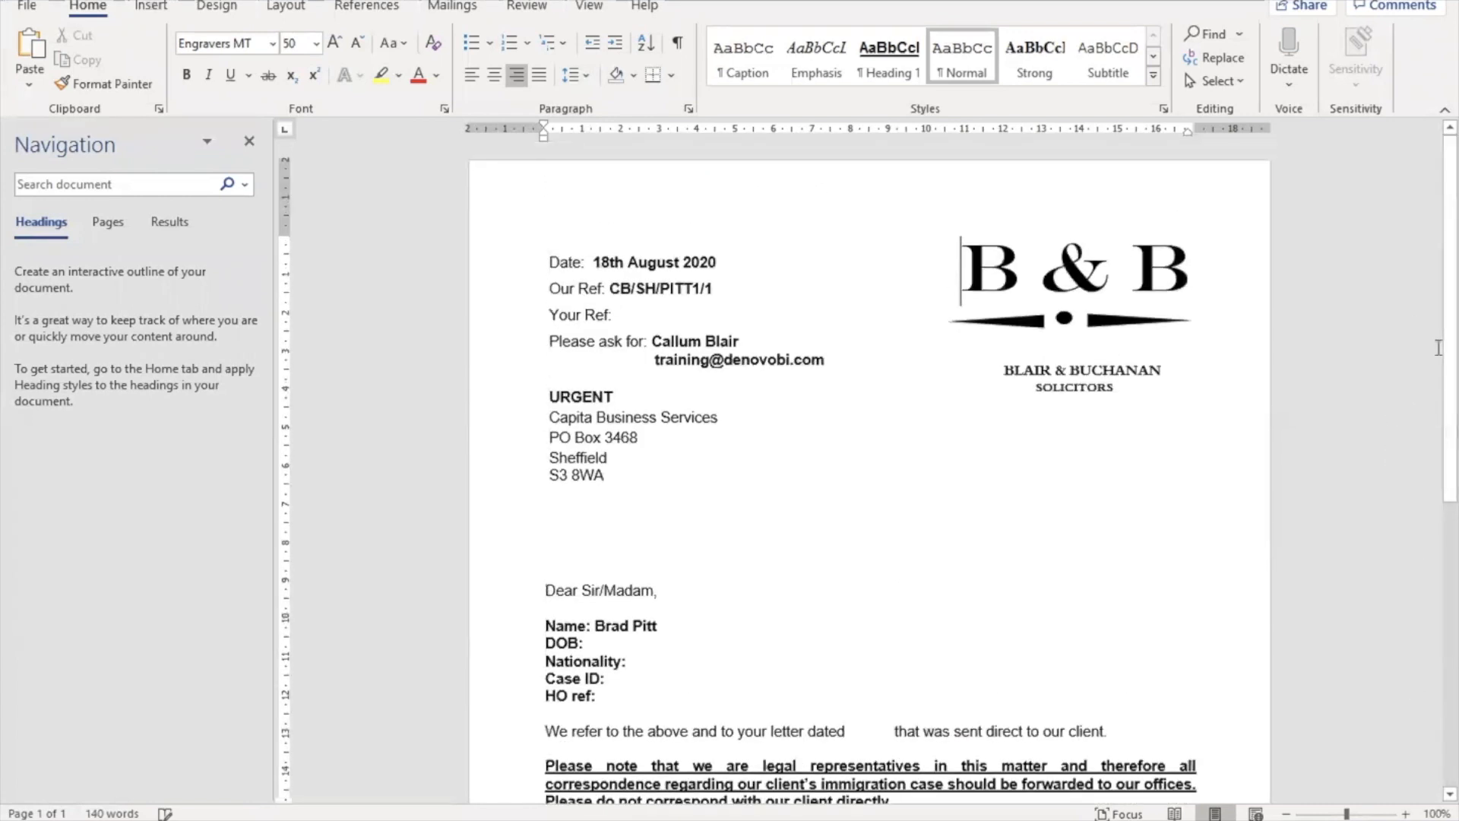
click(1448, 313)
drag(1448, 313, 1449, 358)
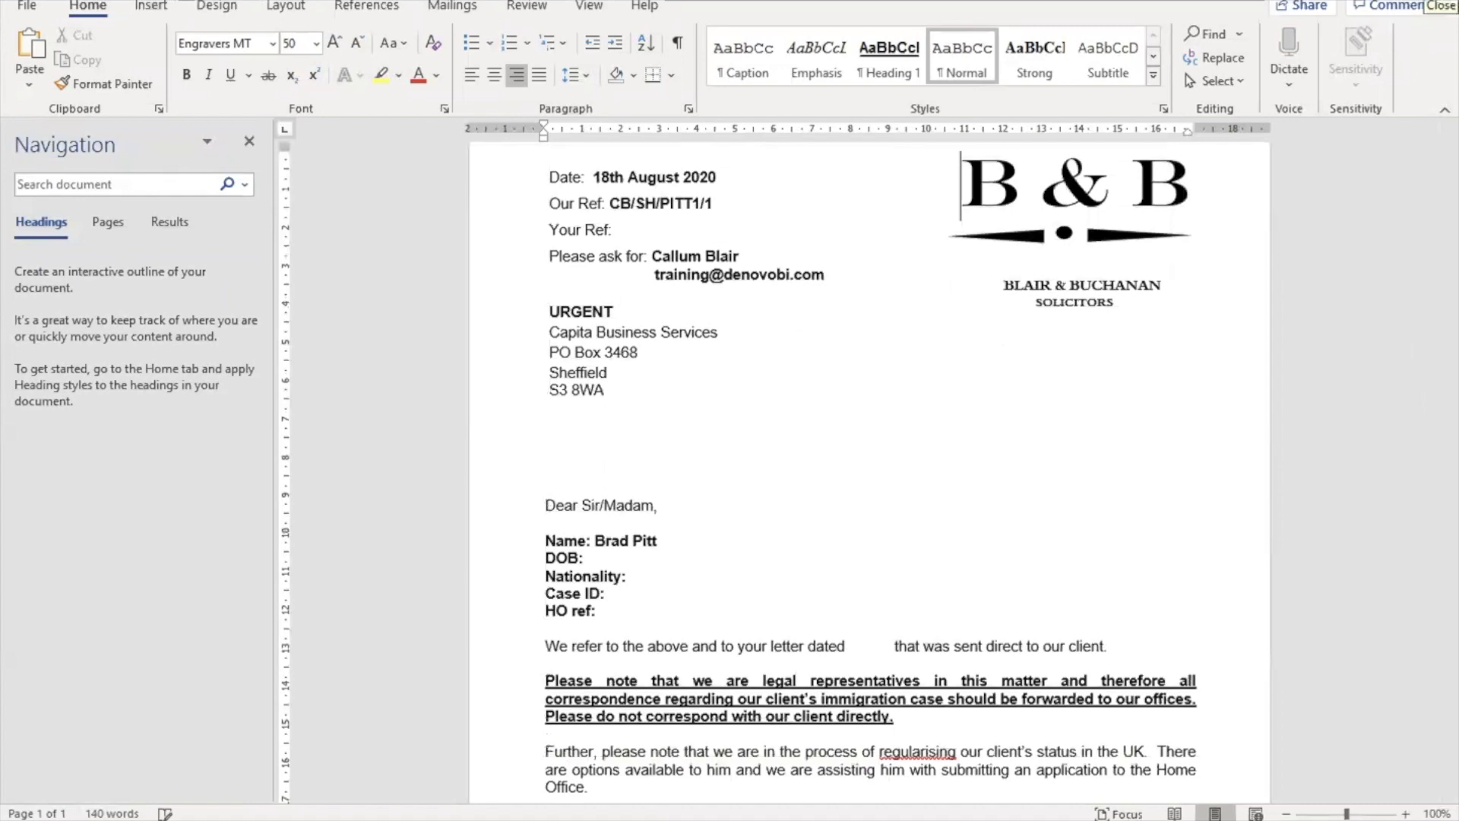
click(1444, 2)
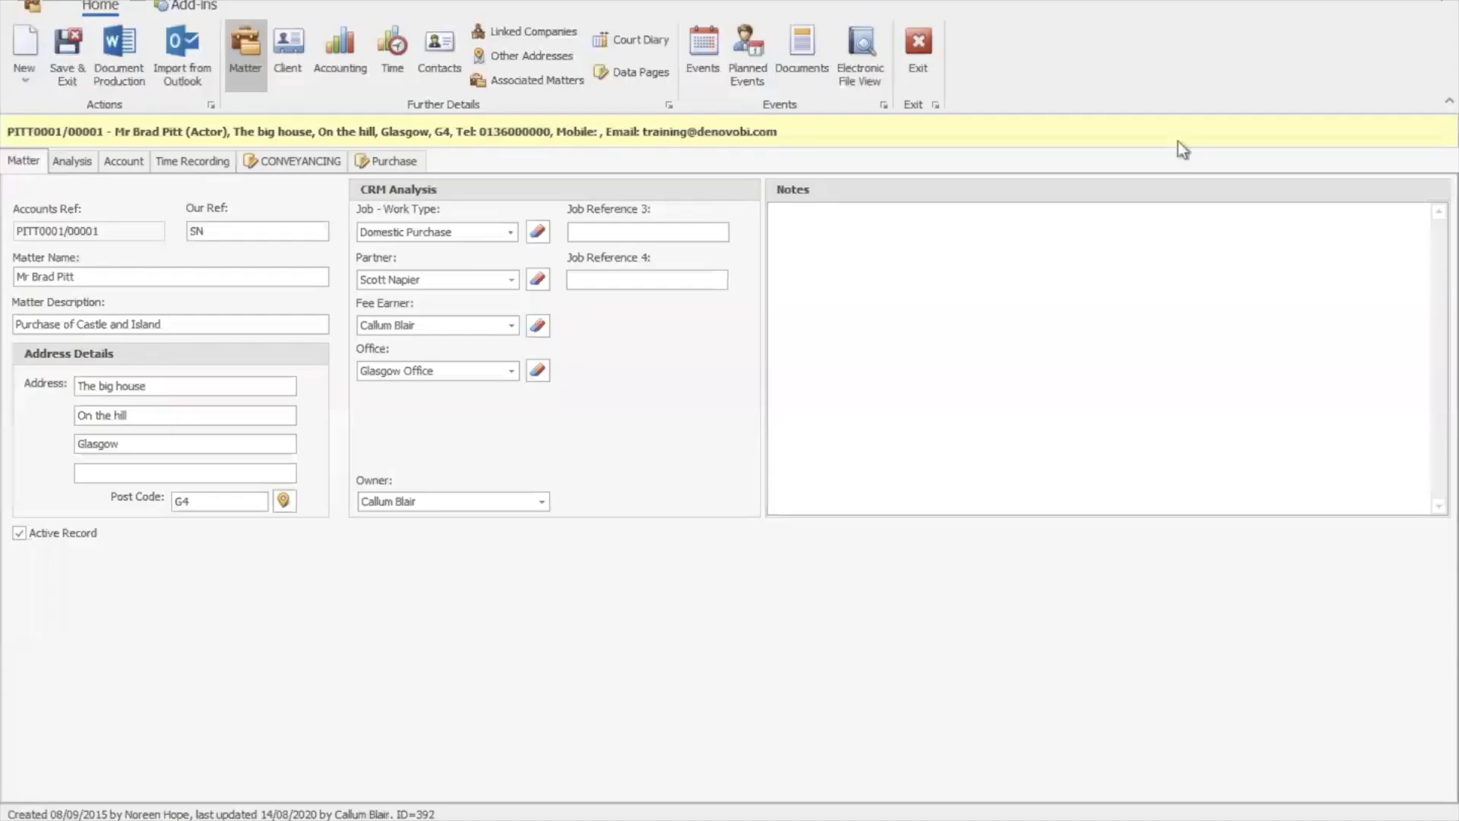
Review the 18/08 letter and 26/08 follow-up events, then exit to the Matter Accounts list
click(698, 71)
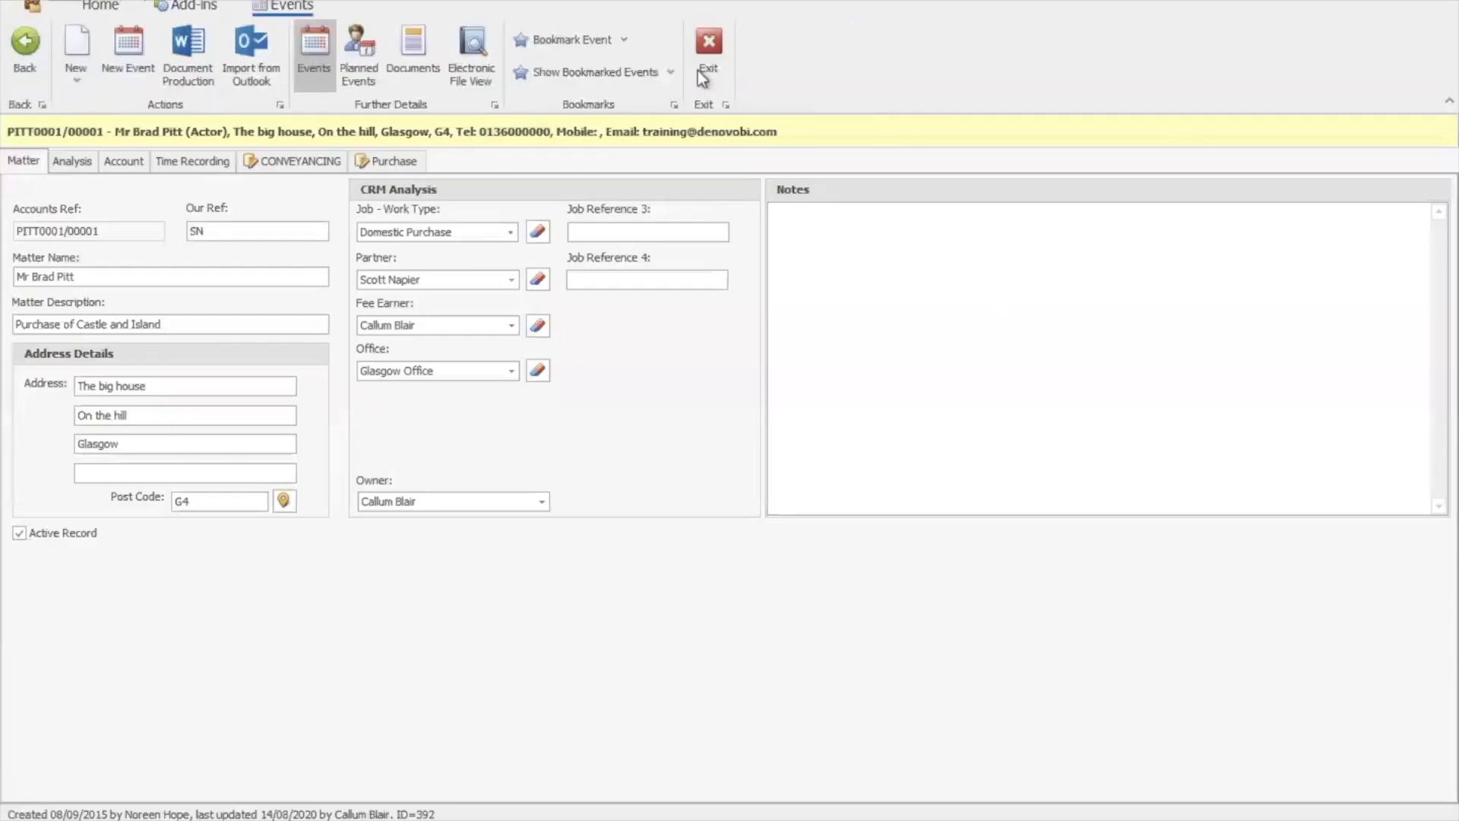
click(454, 343)
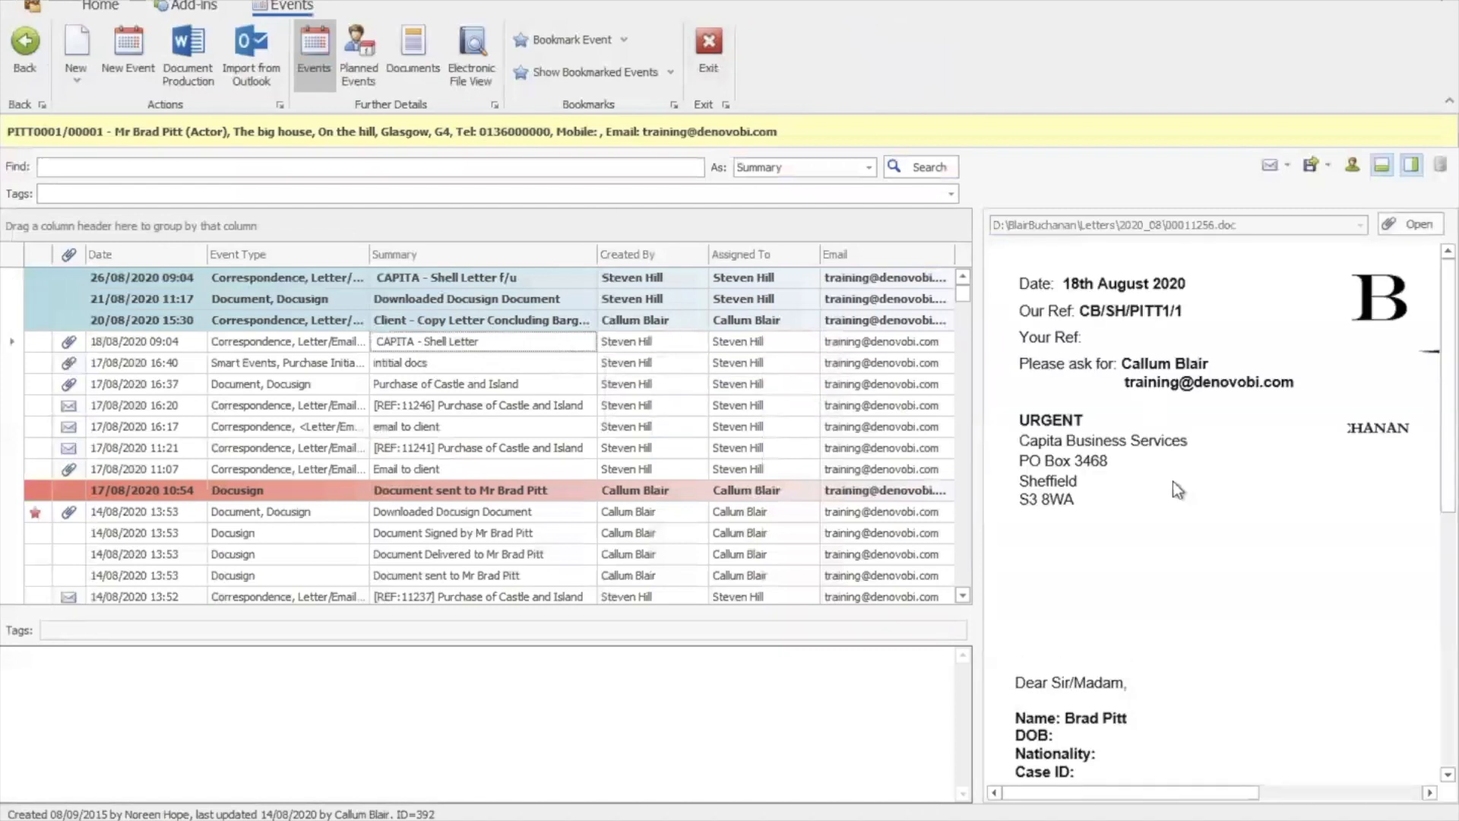
scroll(1192, 579, down, 3)
scroll(1192, 579, down, 5)
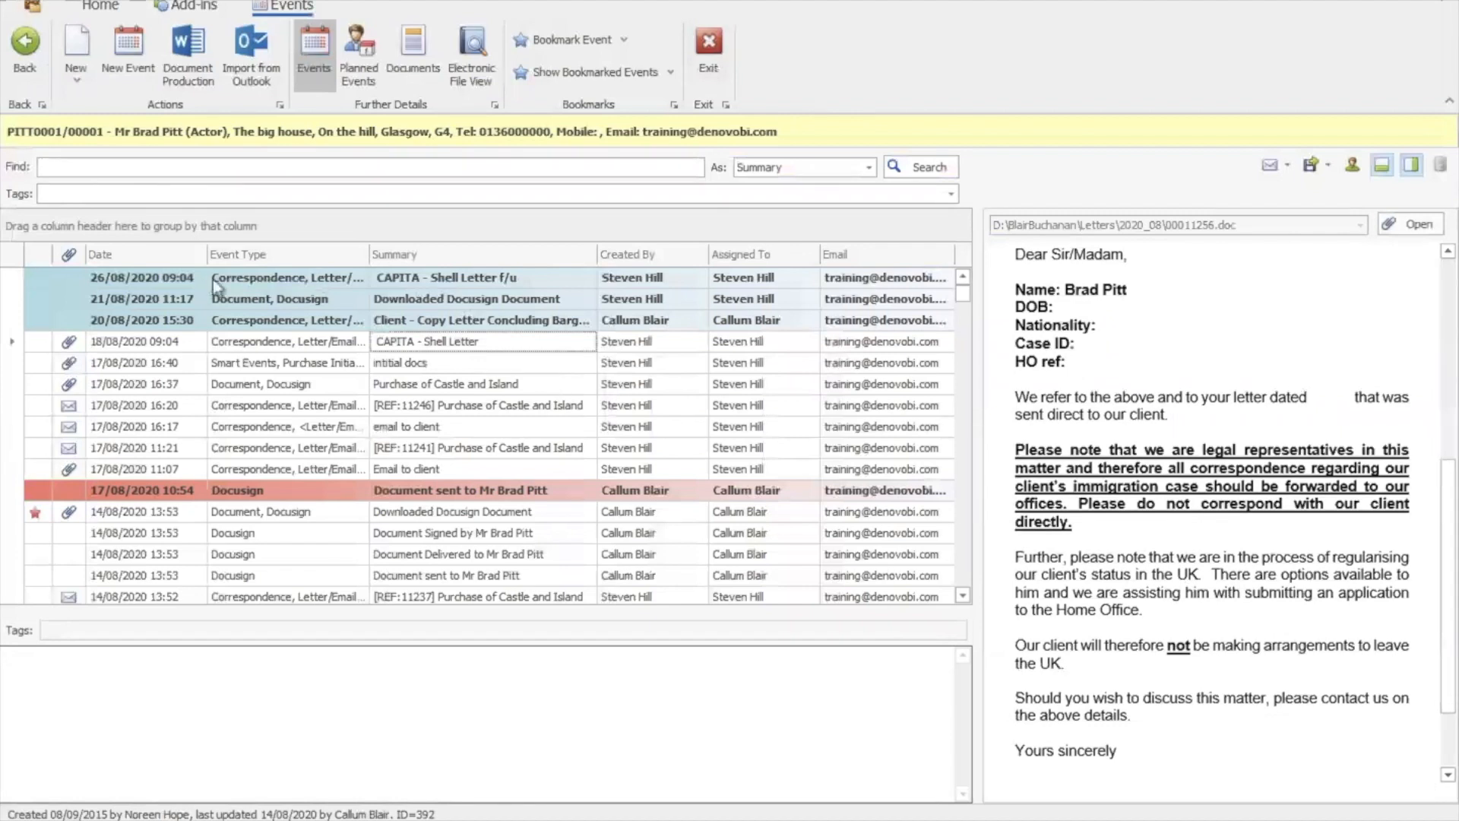
click(449, 278)
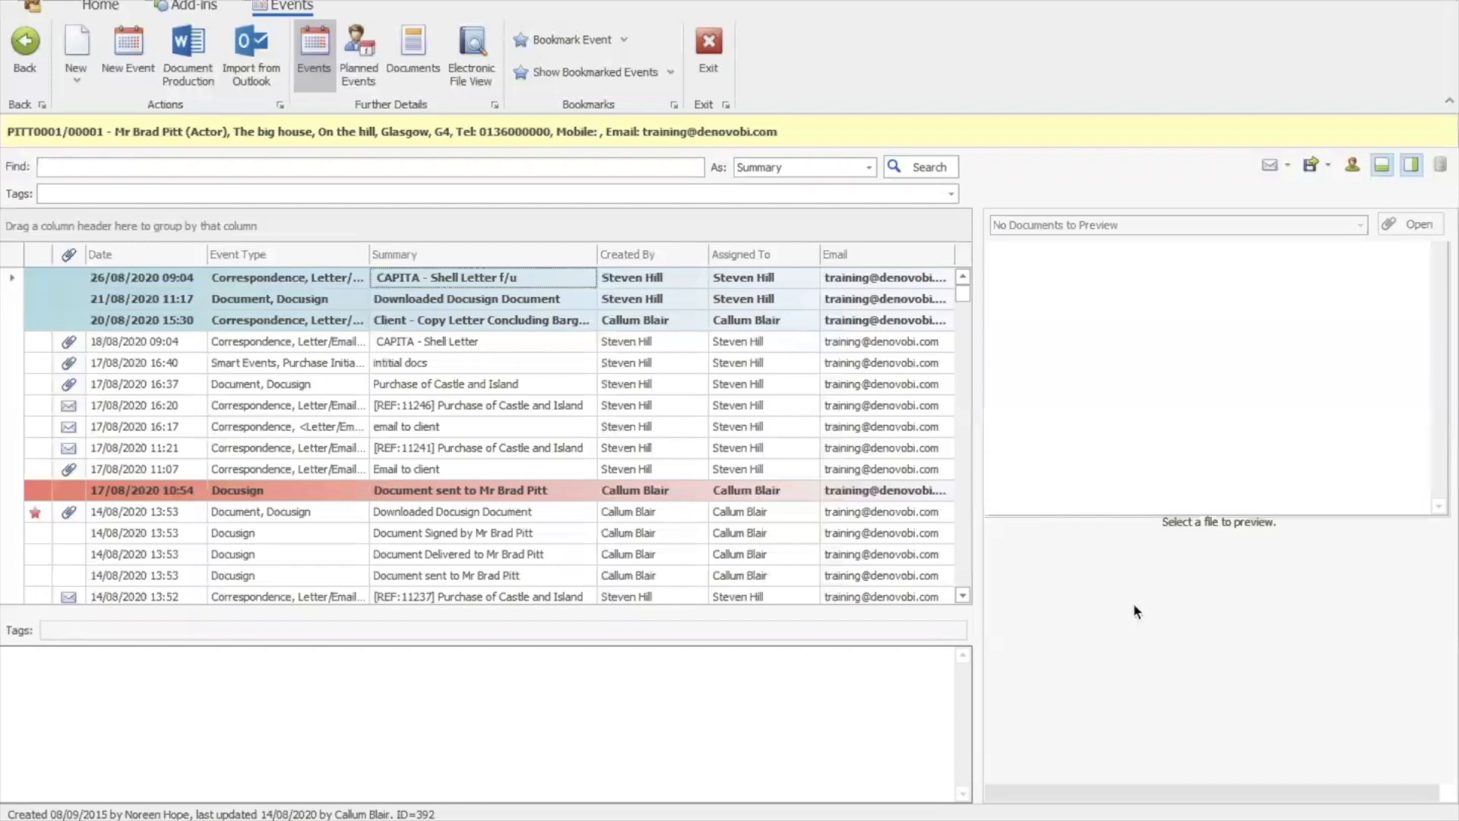
click(717, 62)
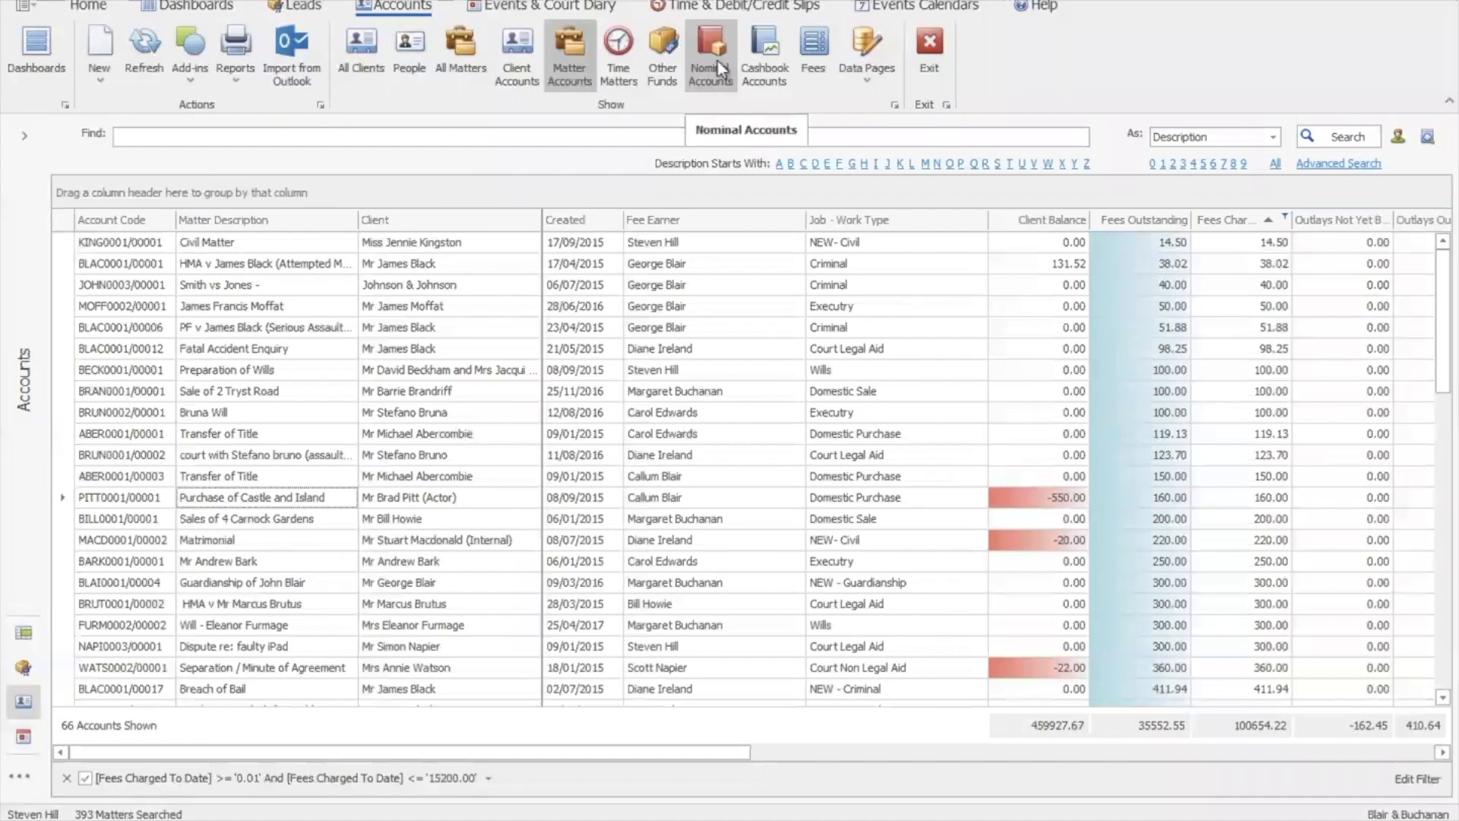
Switch to the Leads list showing 310 leads
click(304, 8)
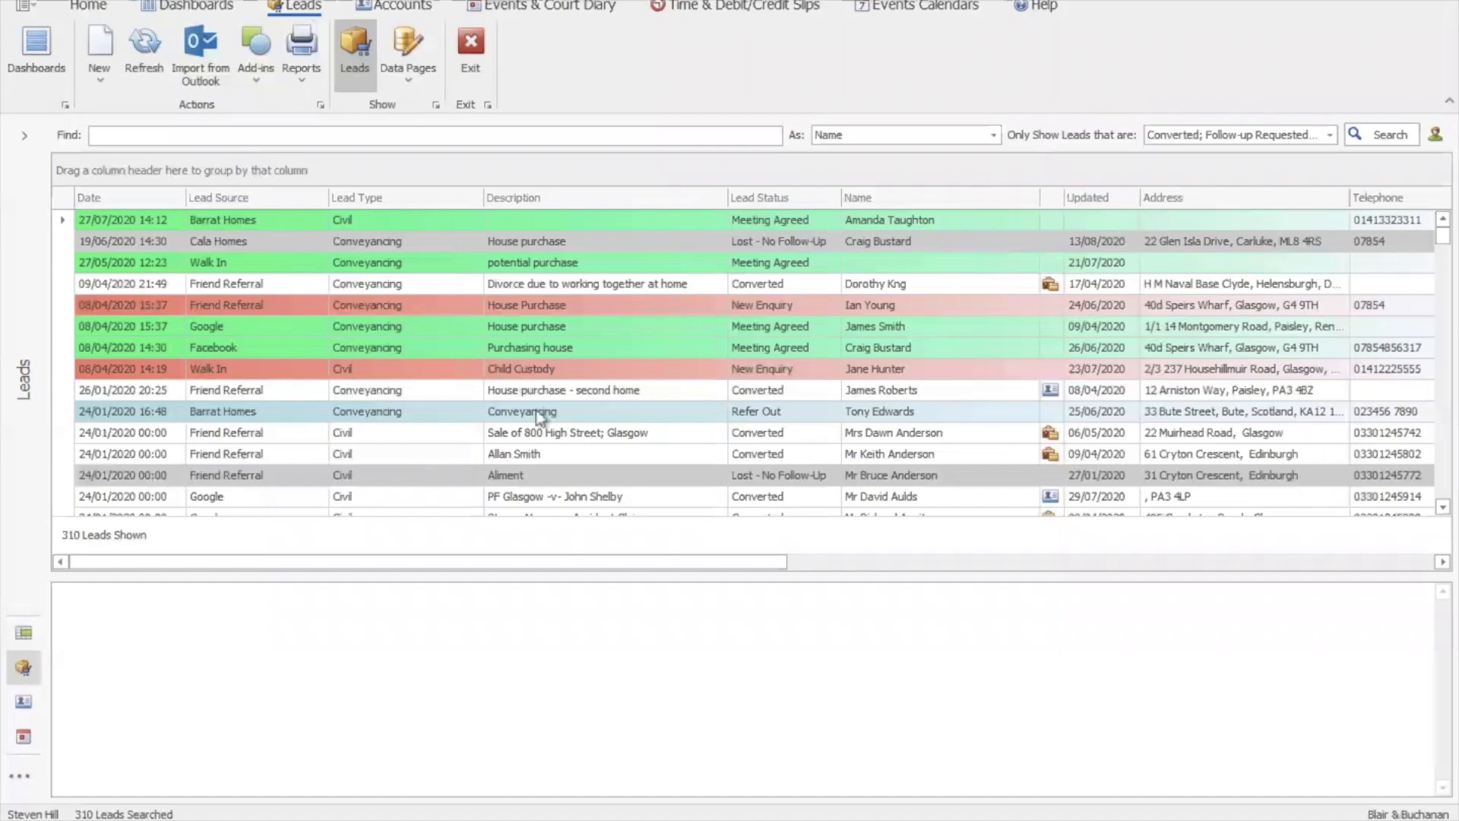
Open the Walk In 'potential purchase' lead and check its Lead Source options, keeping Walk In
double_click(391, 262)
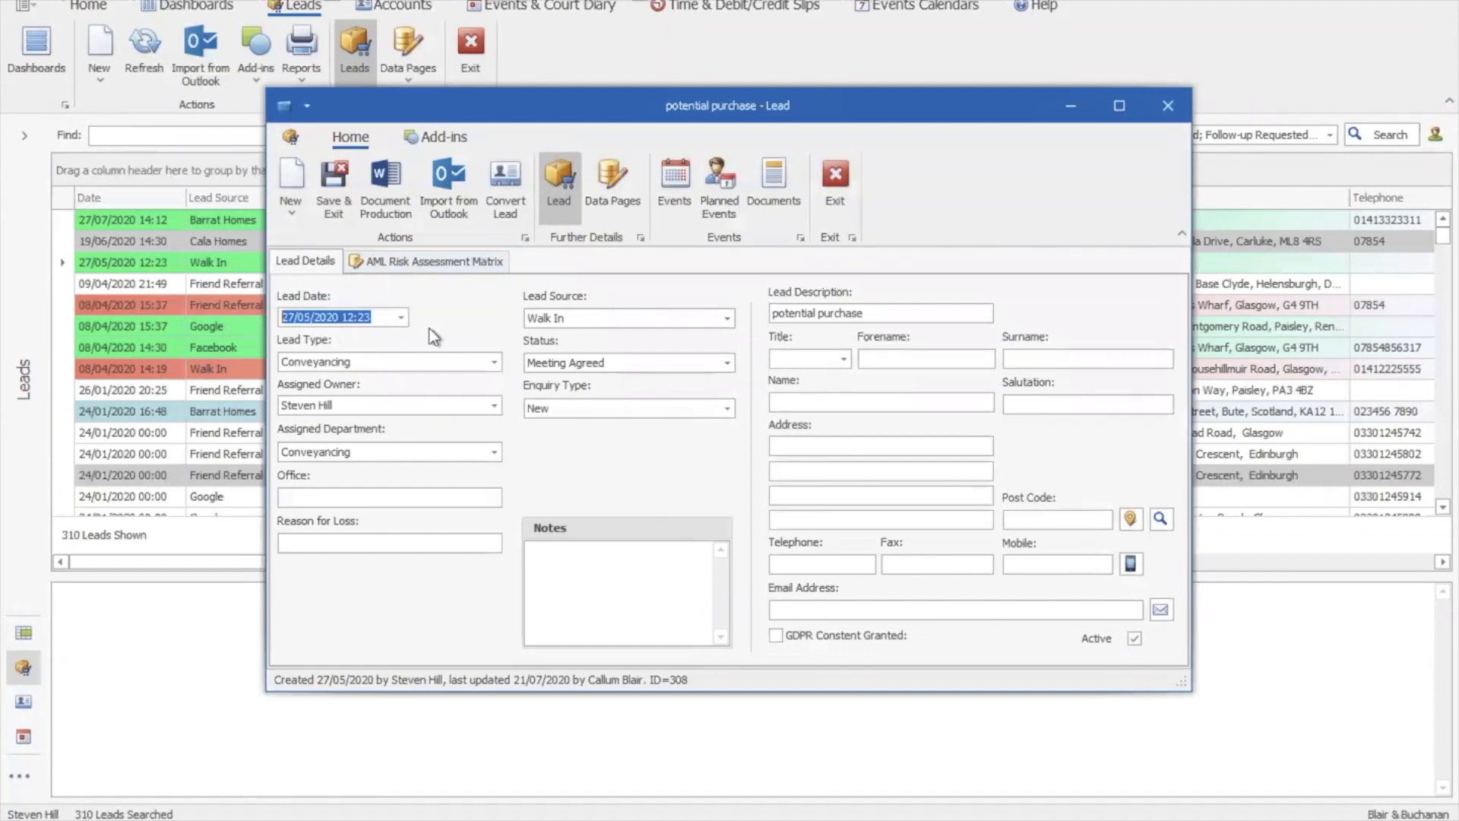
click(728, 318)
click(730, 320)
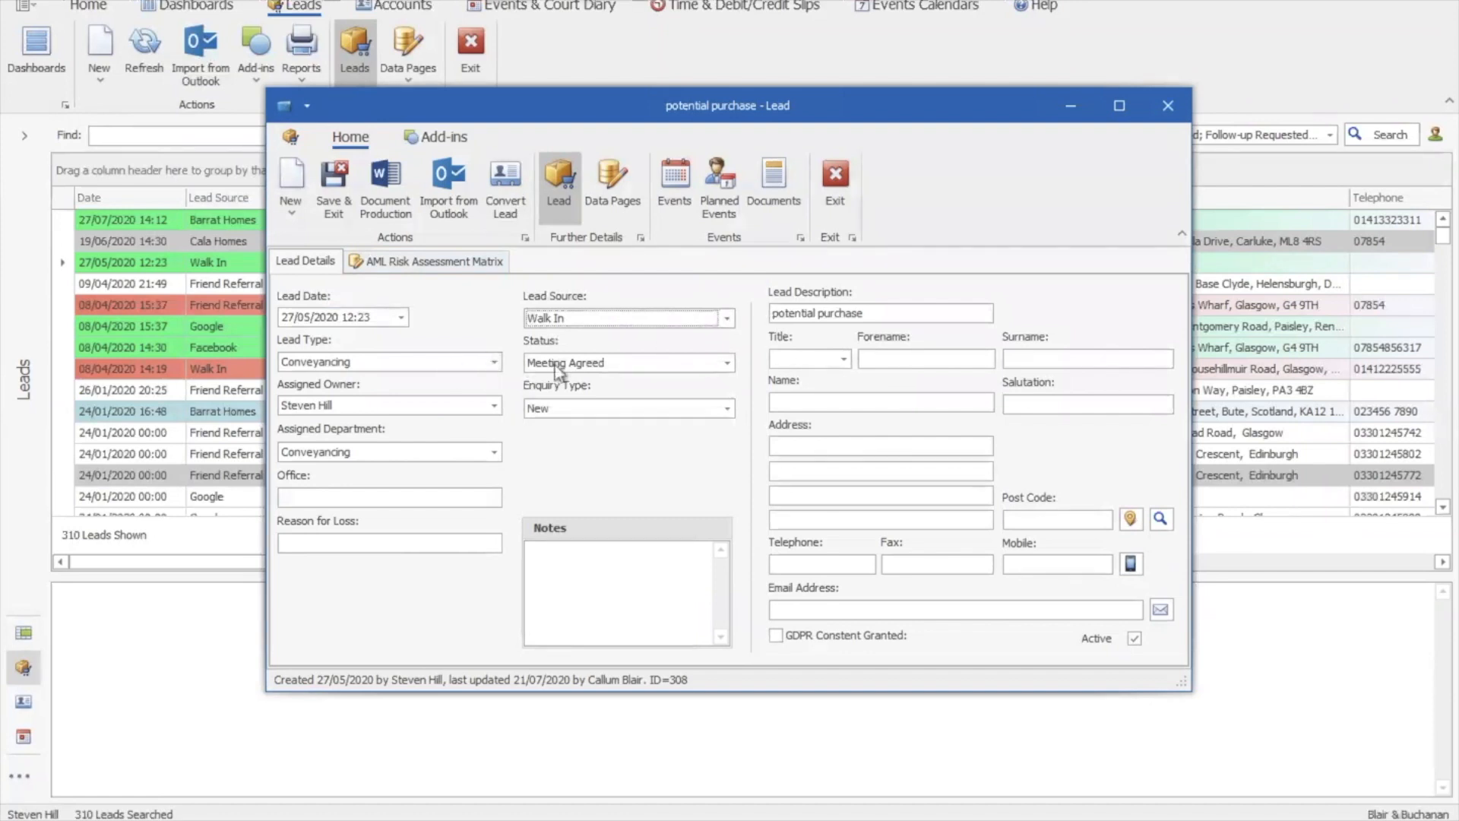
click(728, 363)
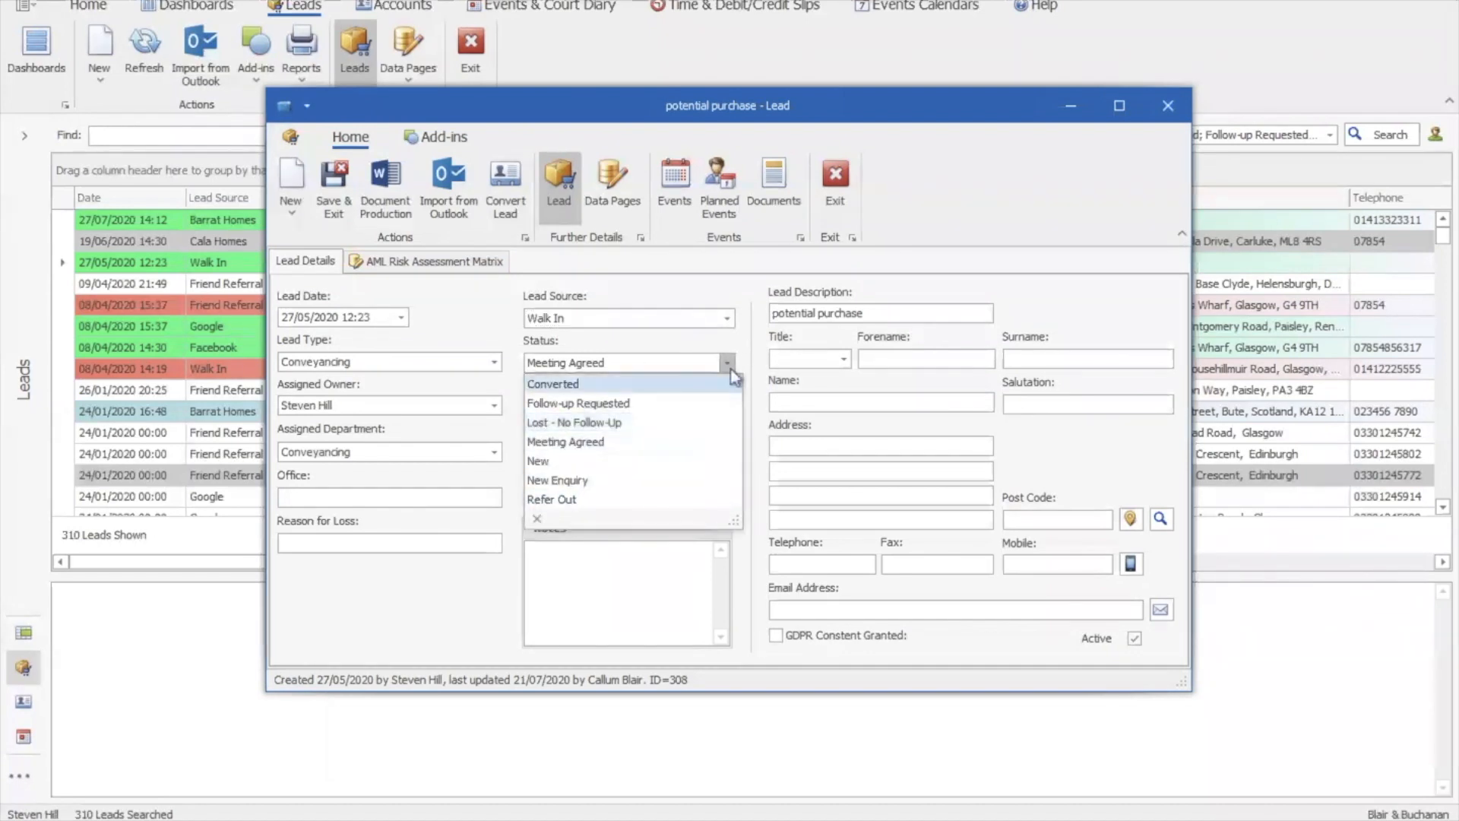
click(729, 365)
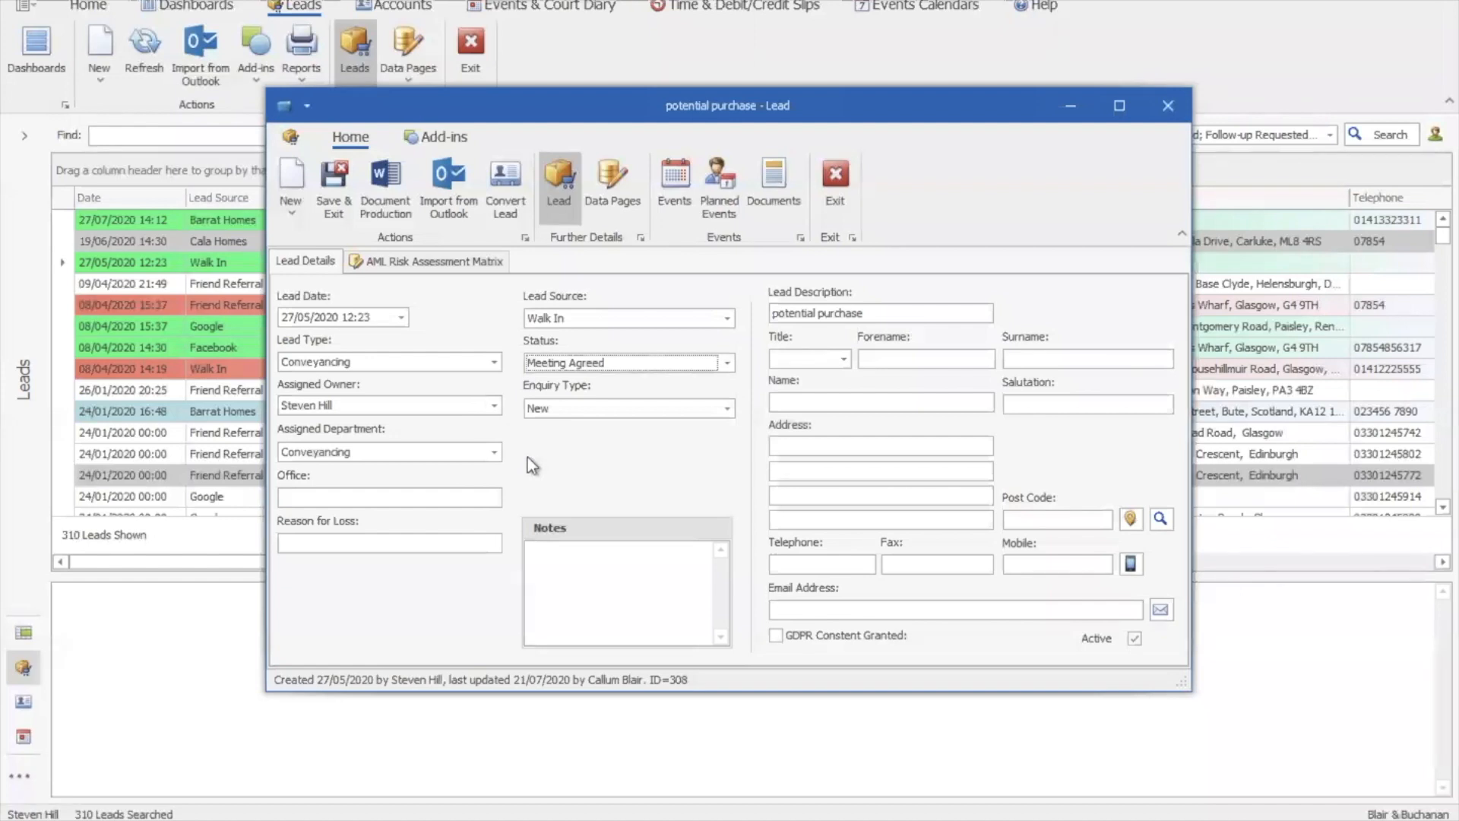
Set the lead's title to Mr and enter the lead's forename and surname
click(844, 358)
click(819, 382)
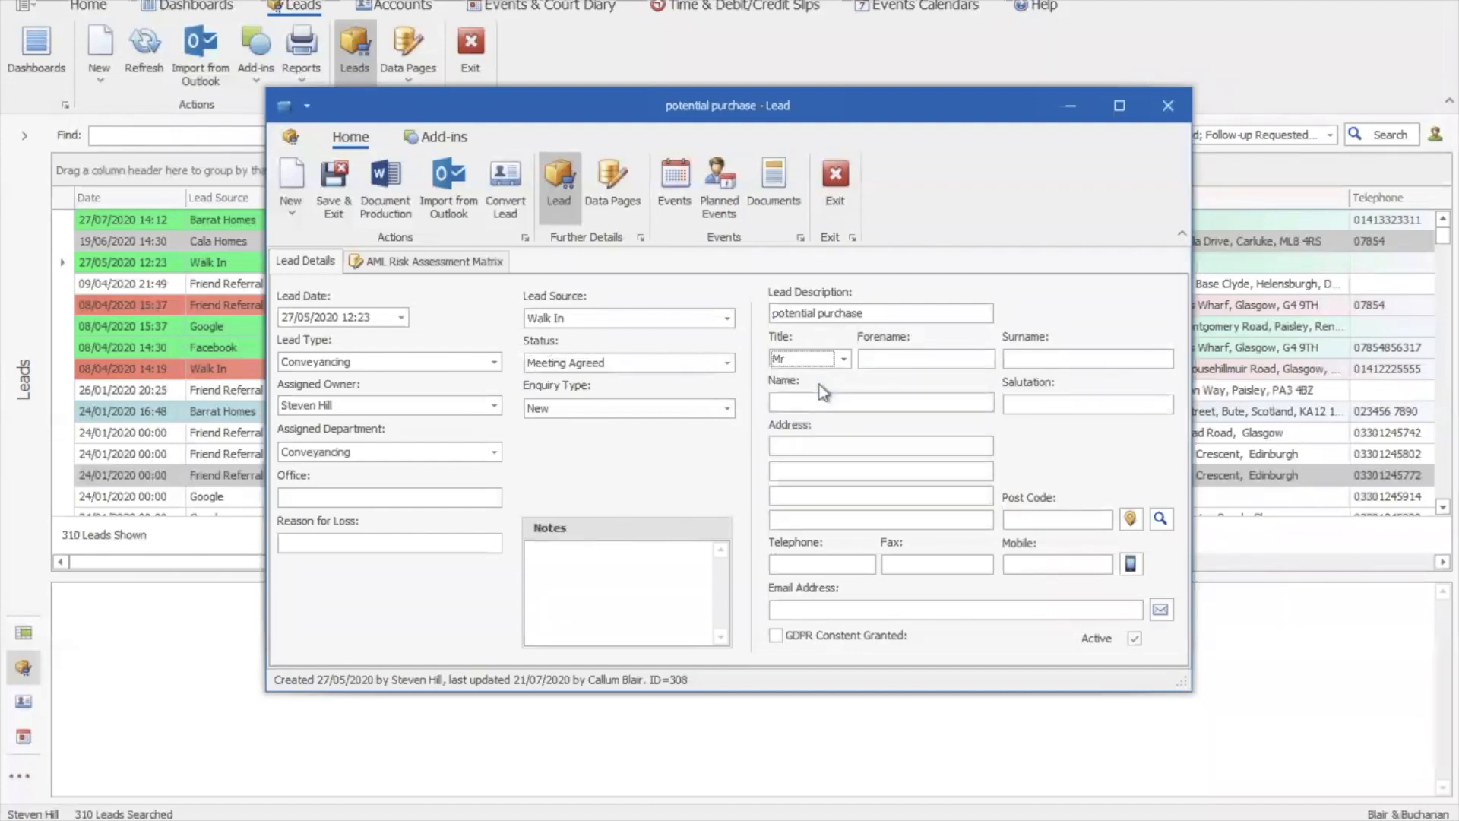
click(893, 361)
text(James)
key(Tab)
text(Smith)
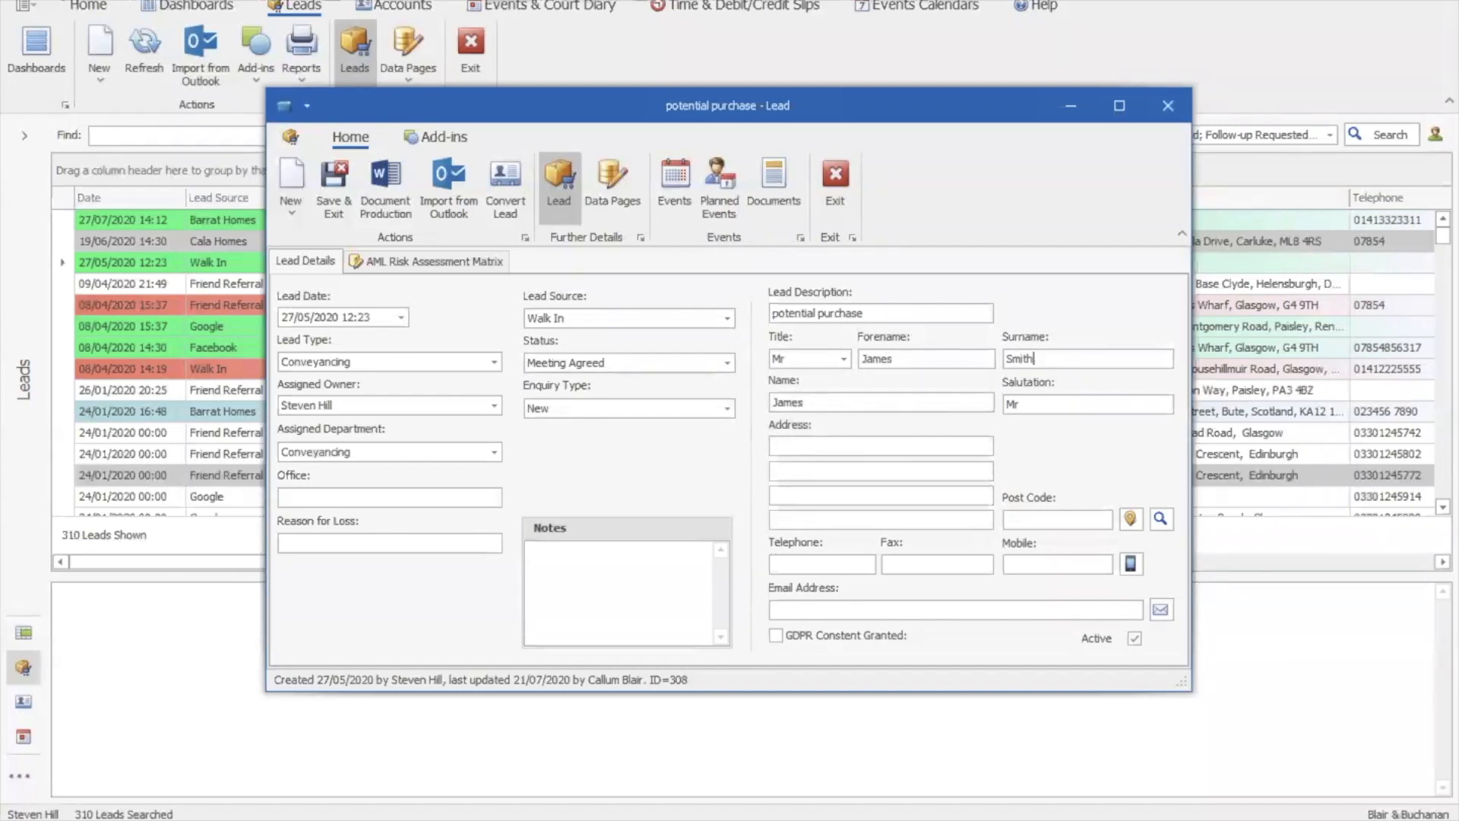
key(Tab)
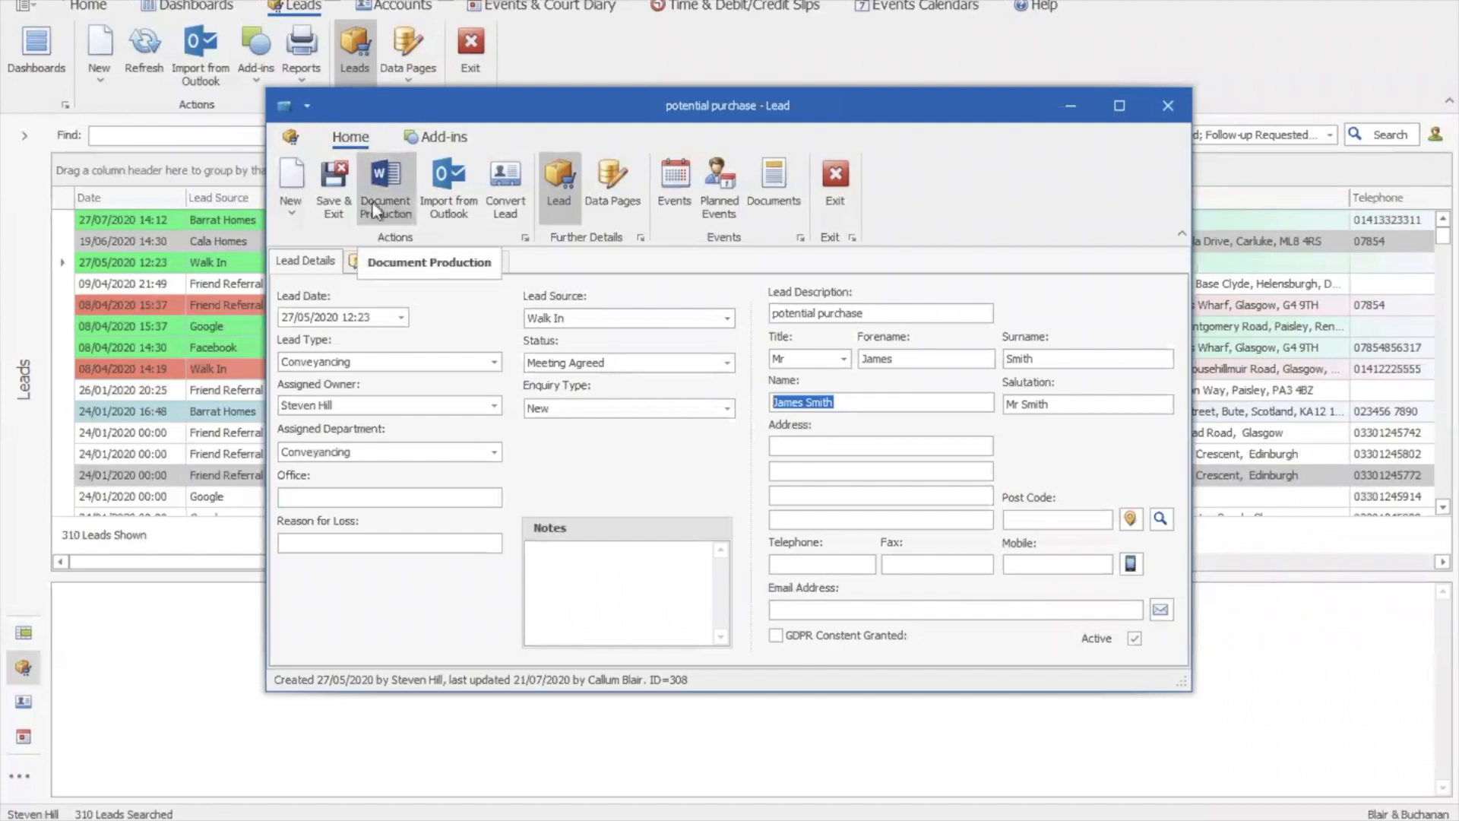
Start Document Production for the lead, then cancel and confirm abandoning the wizard
click(390, 211)
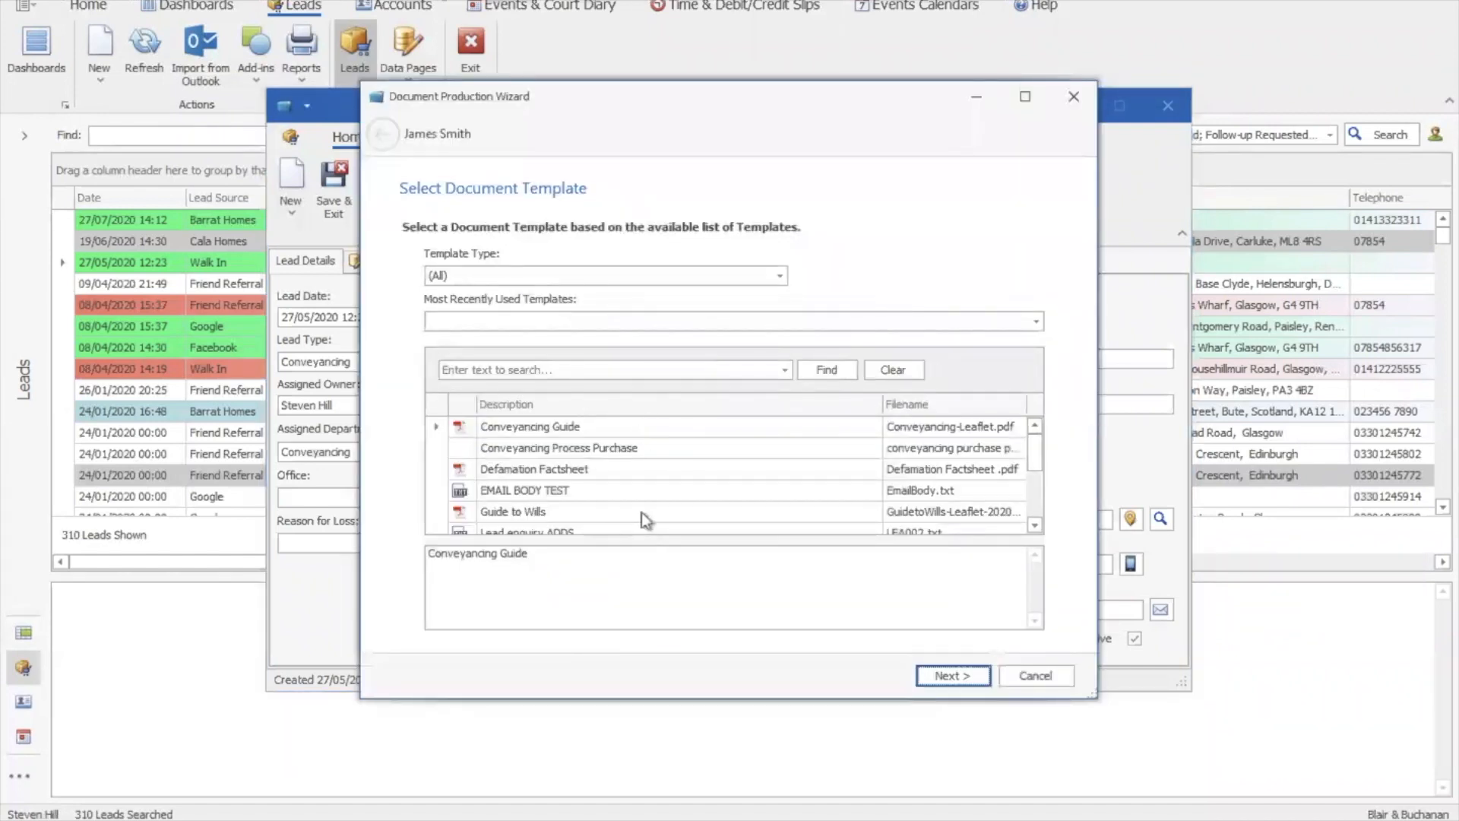
click(1035, 676)
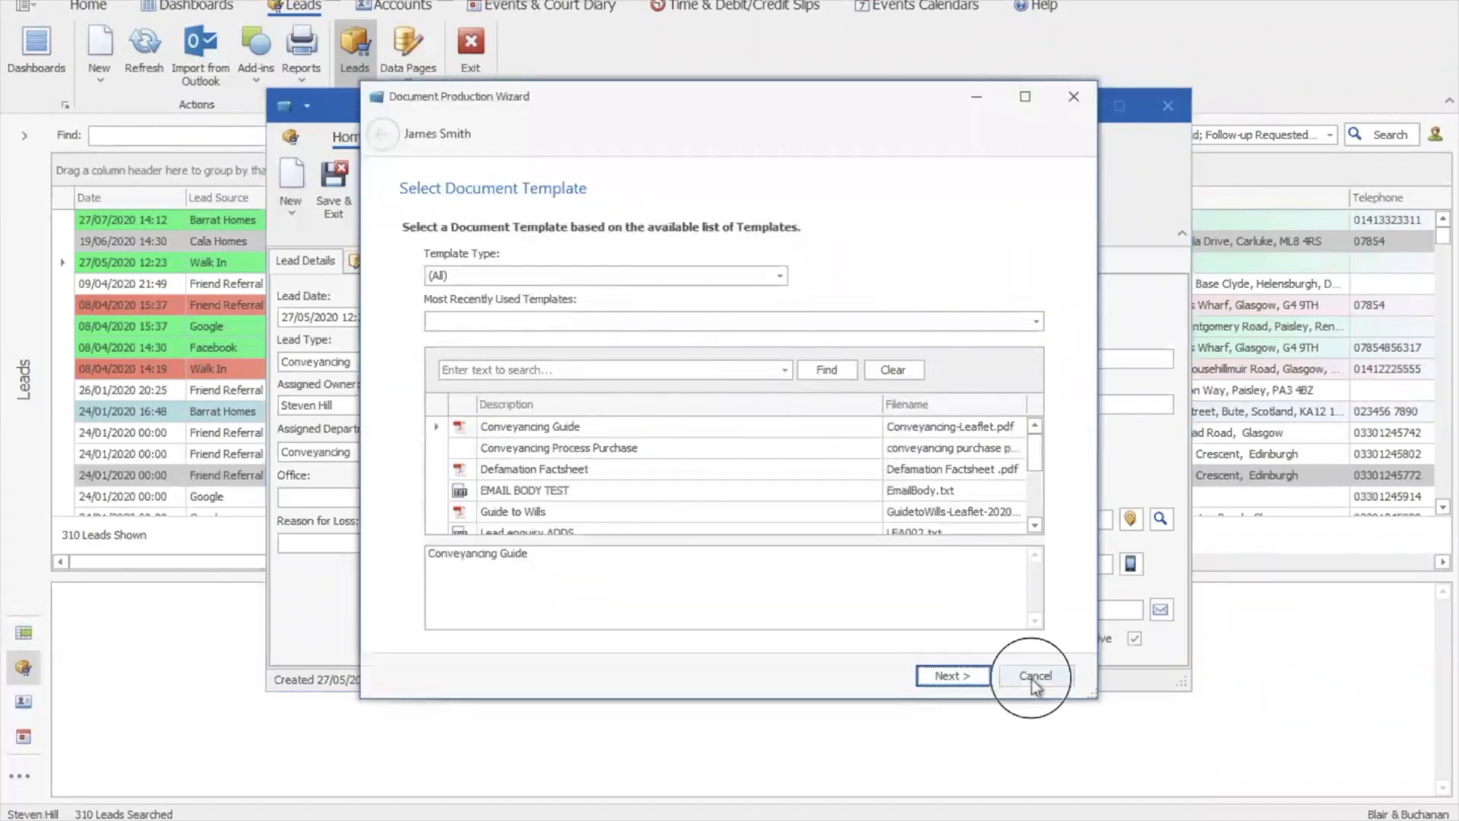
click(684, 438)
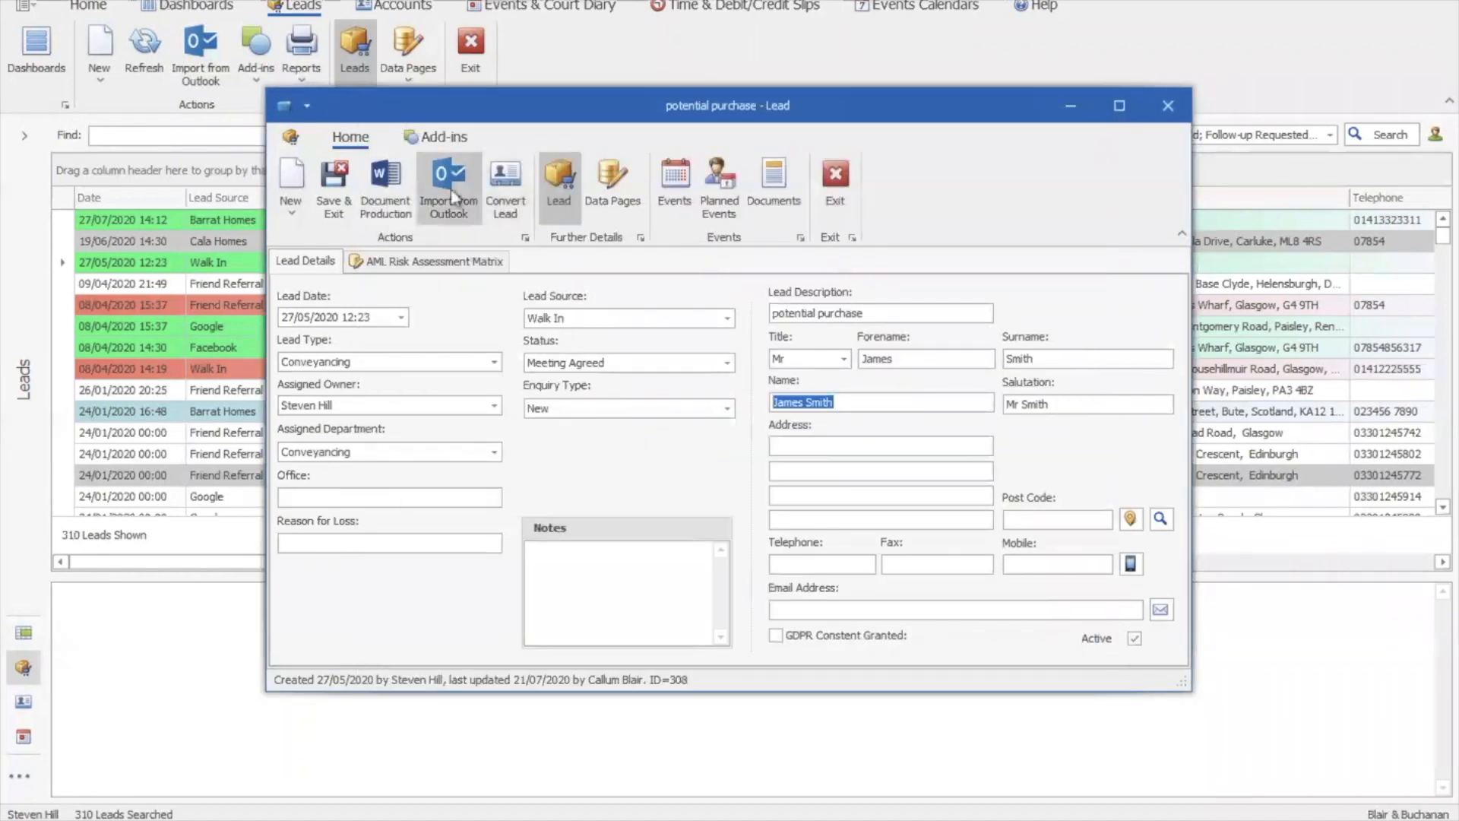
Import the first inbox email from Outlook into the lead
click(451, 191)
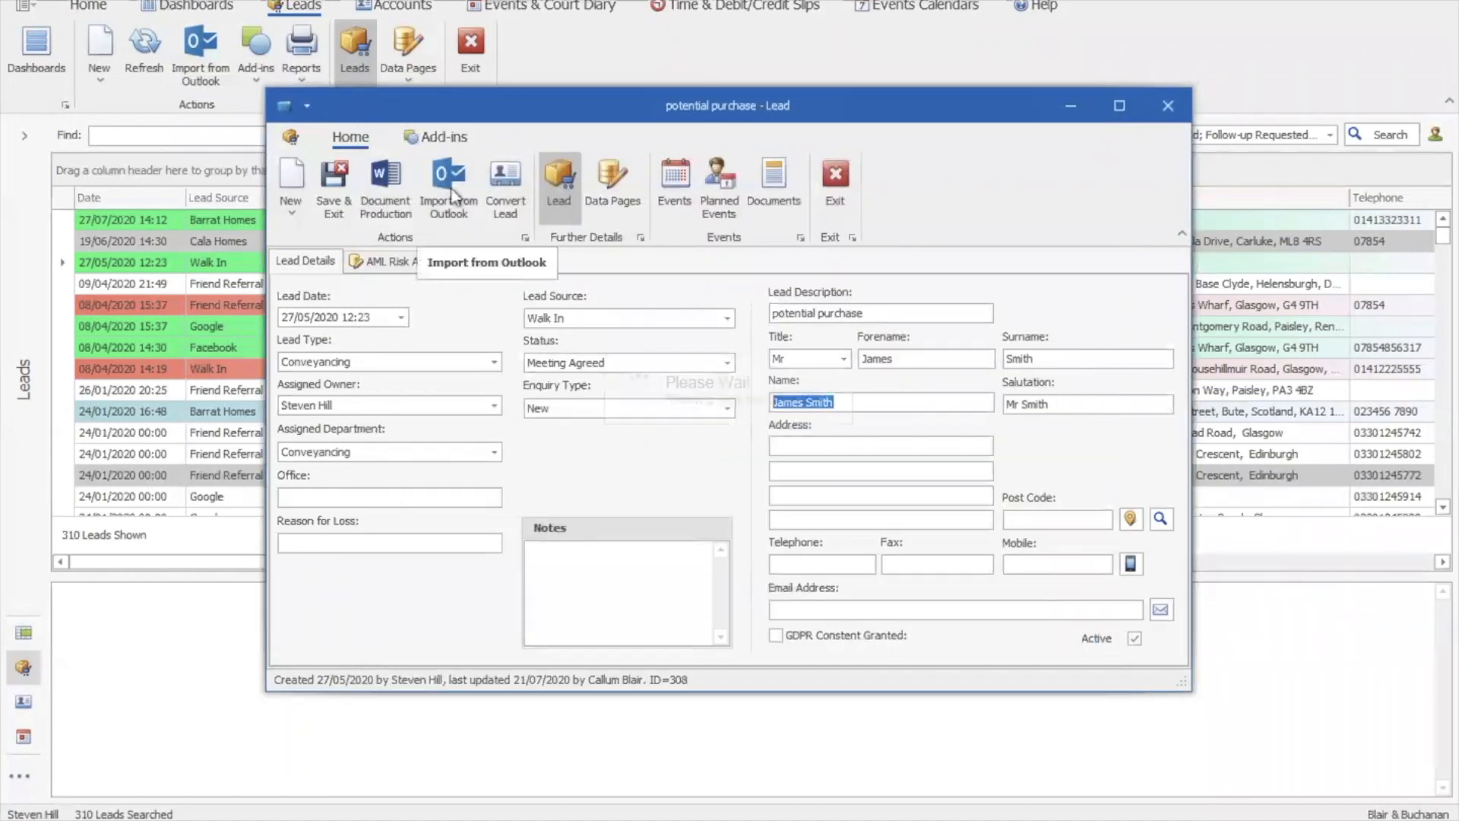
click(439, 299)
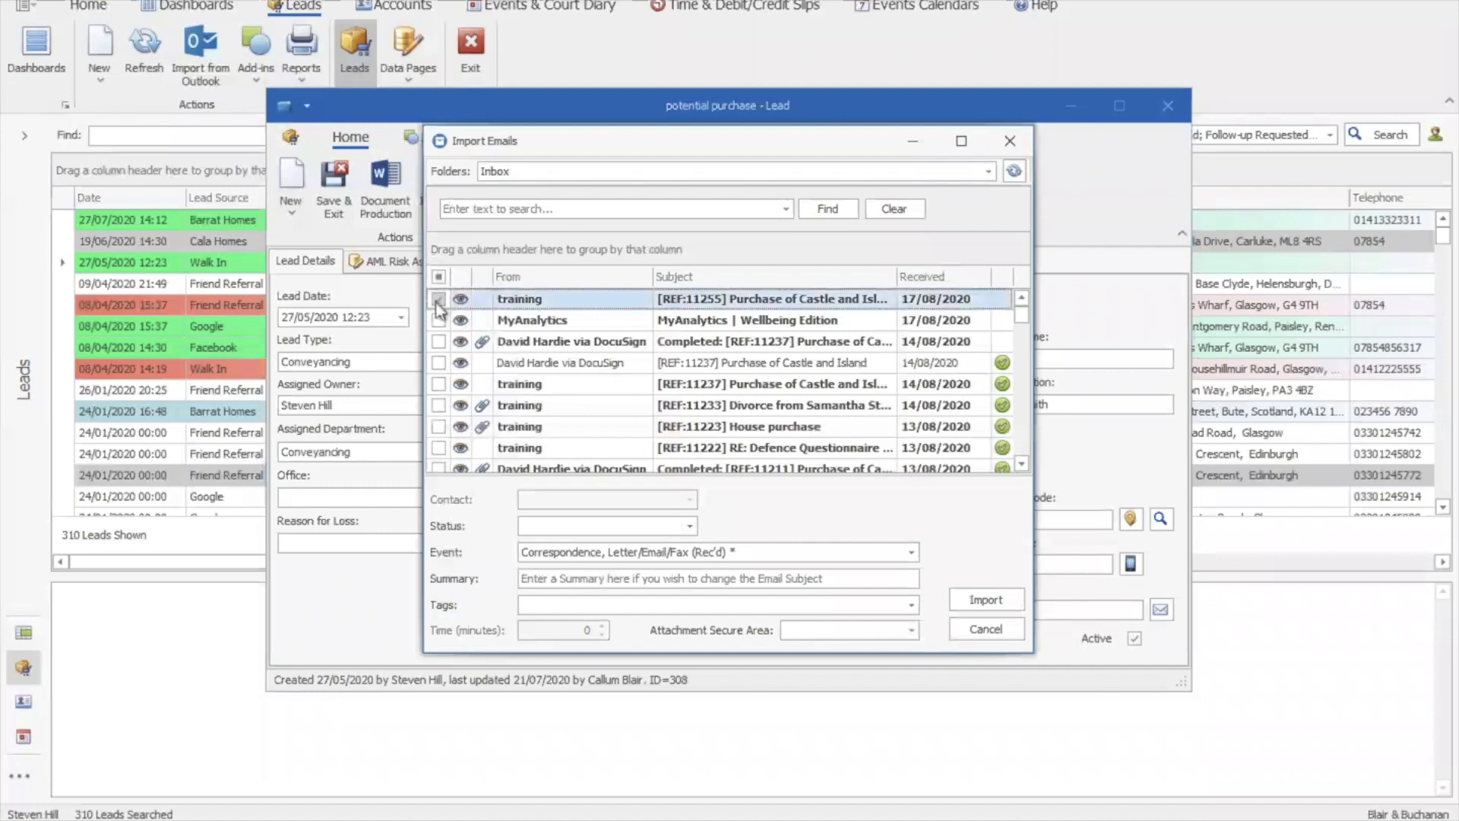
click(984, 599)
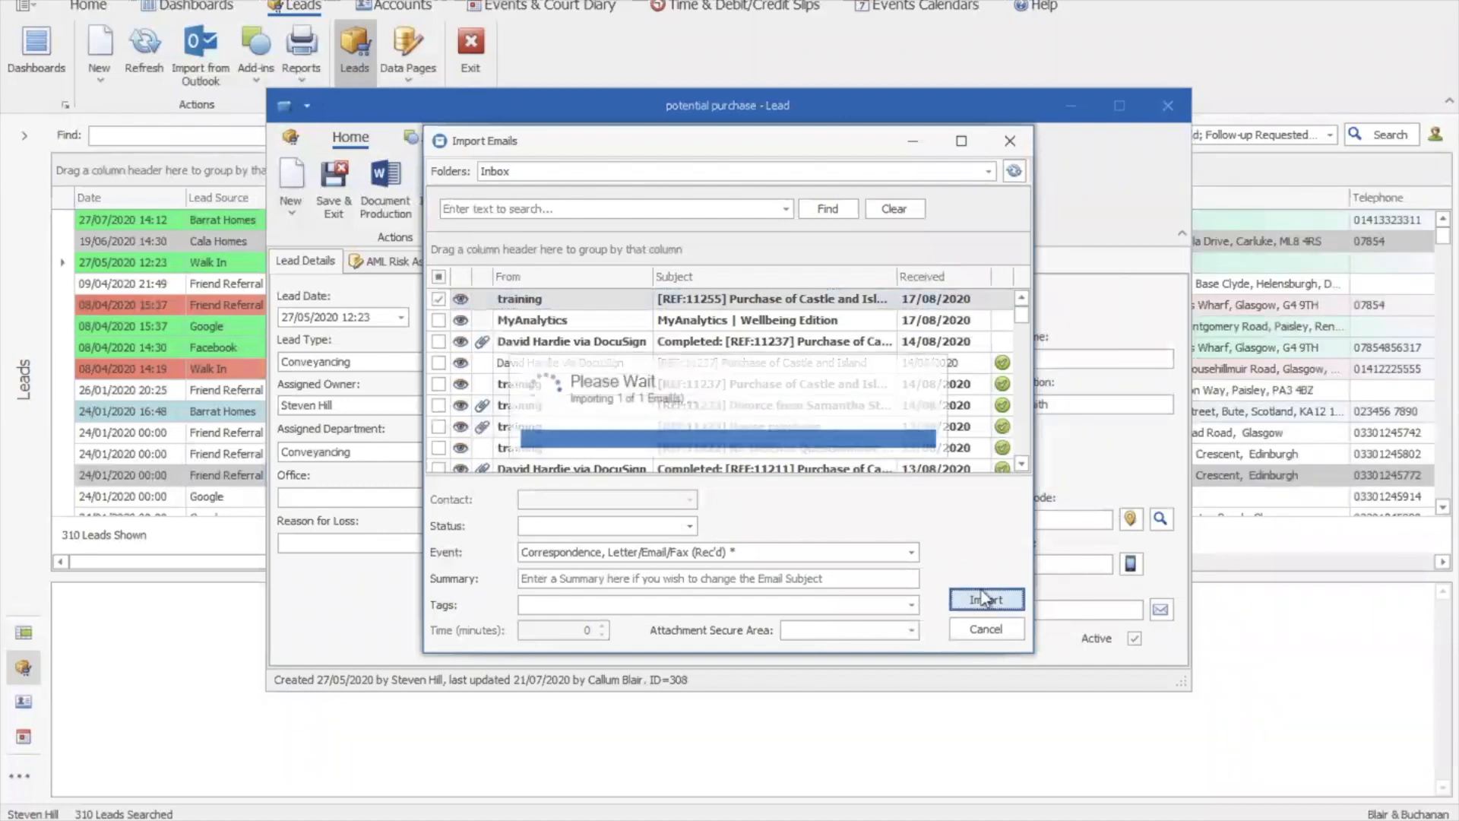
Preview the 21/07/2020 guide event's attachment to page 2 of 6, then return to the lead
click(659, 193)
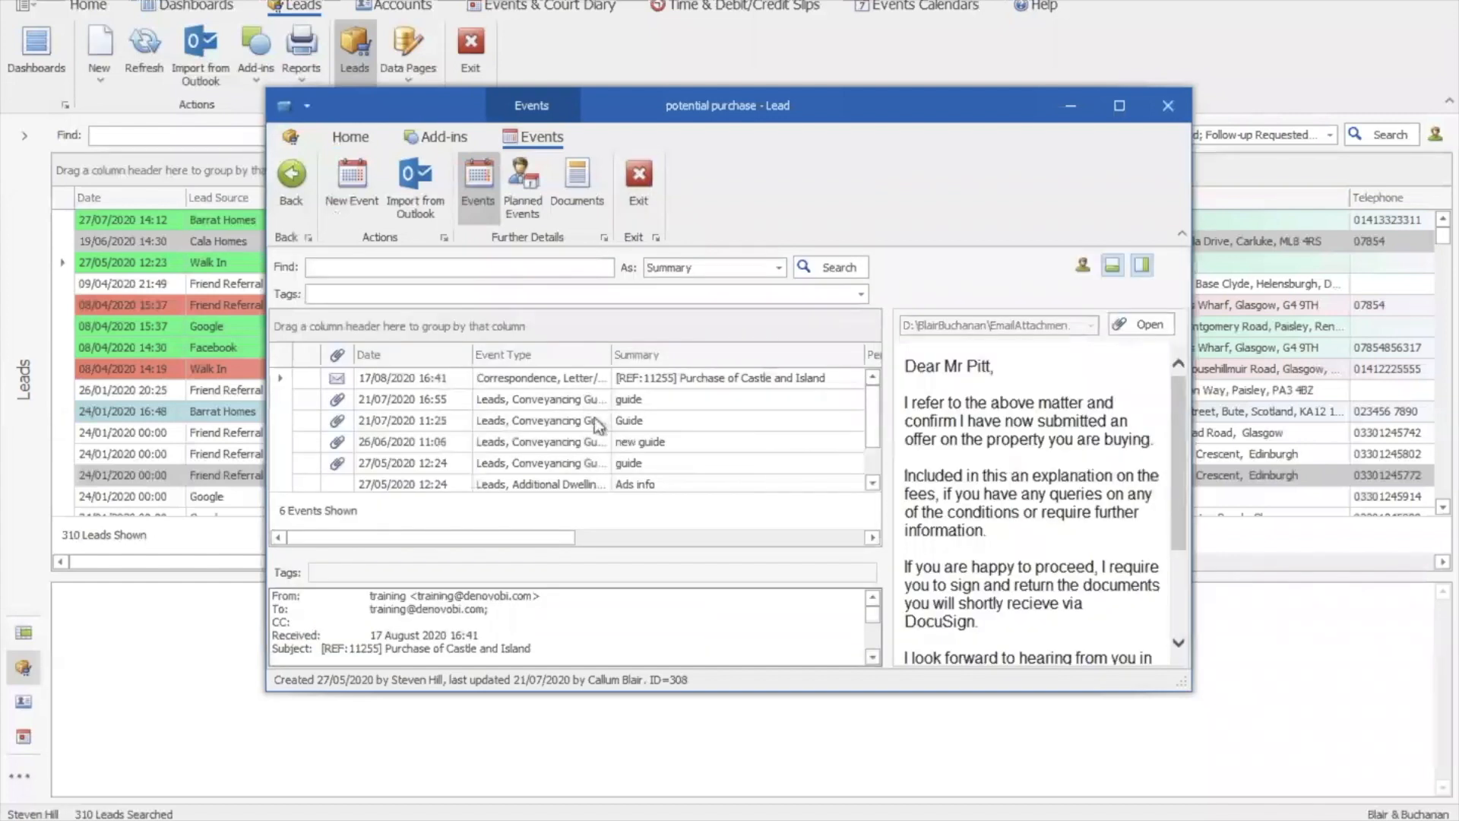
click(873, 464)
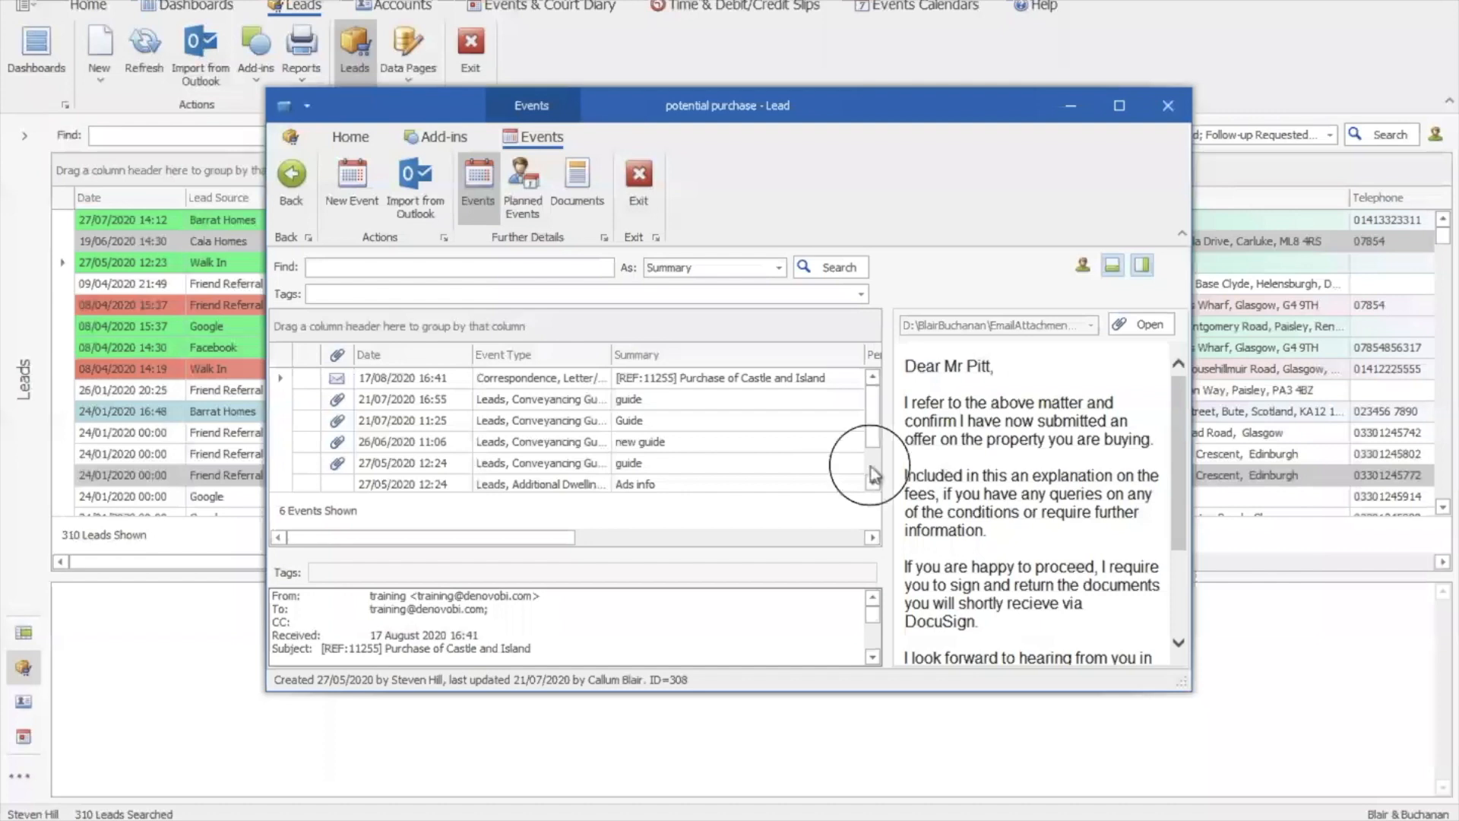
drag(874, 461, 878, 410)
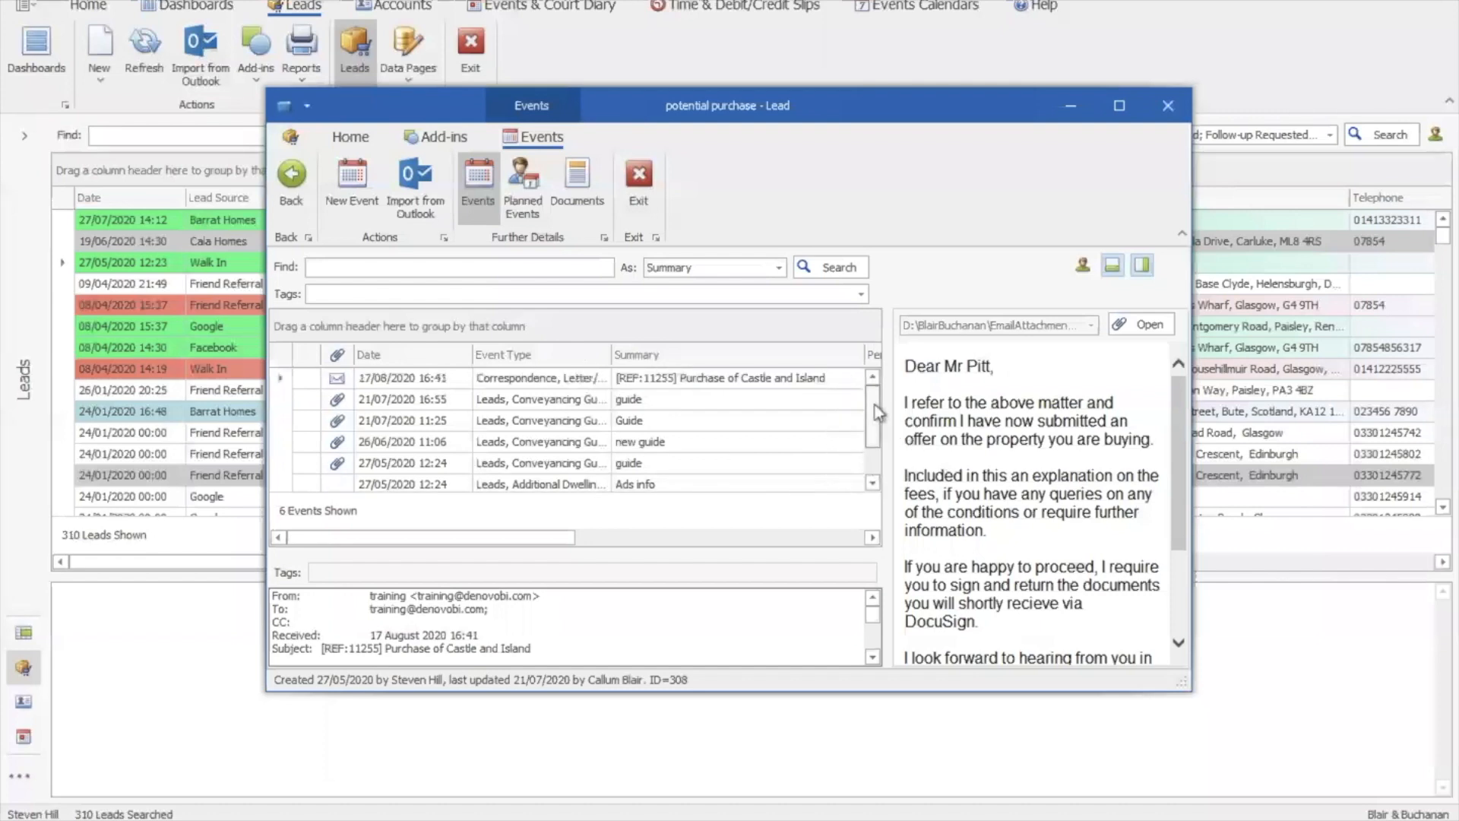
click(755, 400)
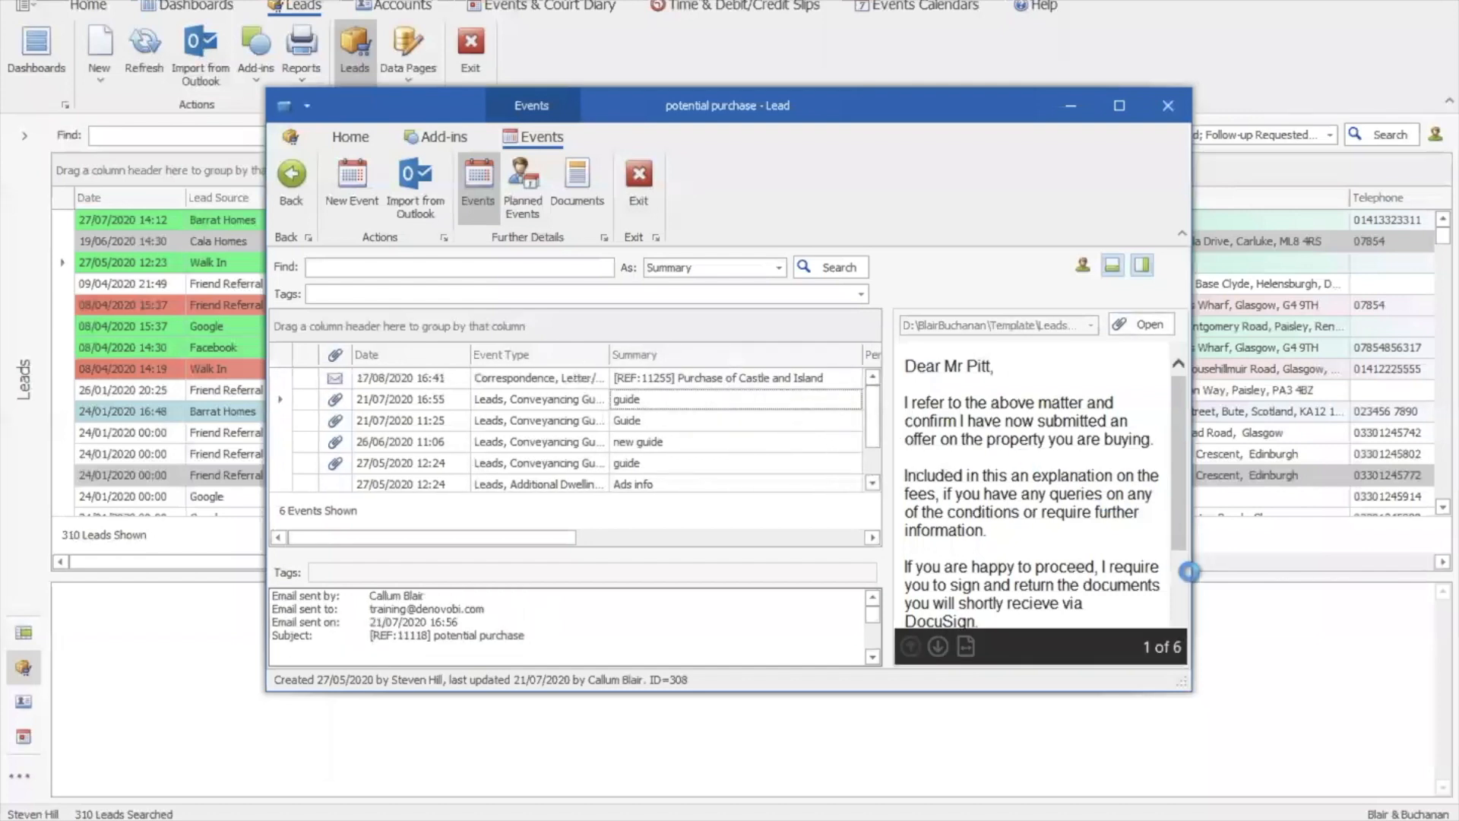
click(940, 652)
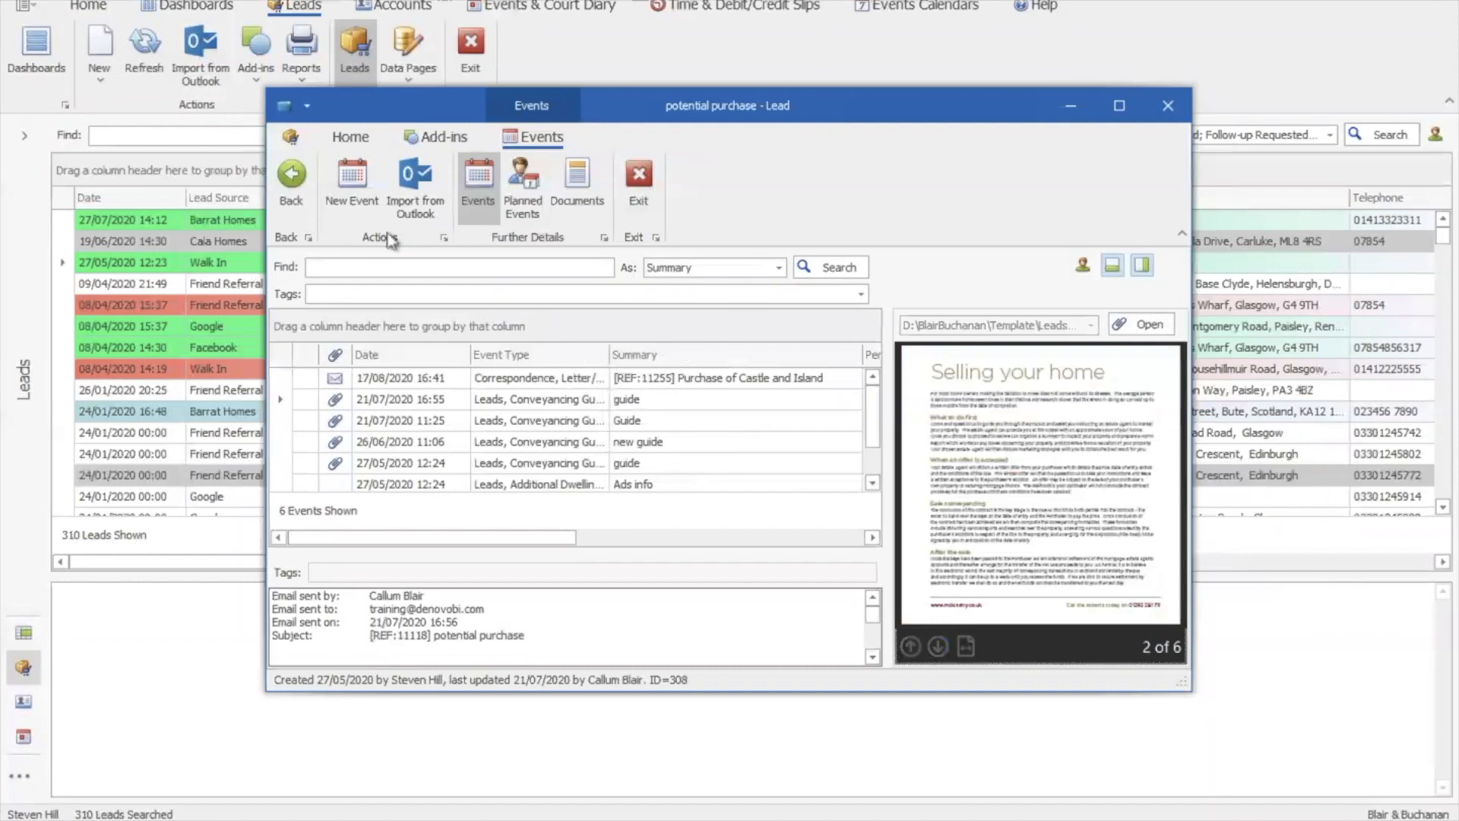
click(292, 182)
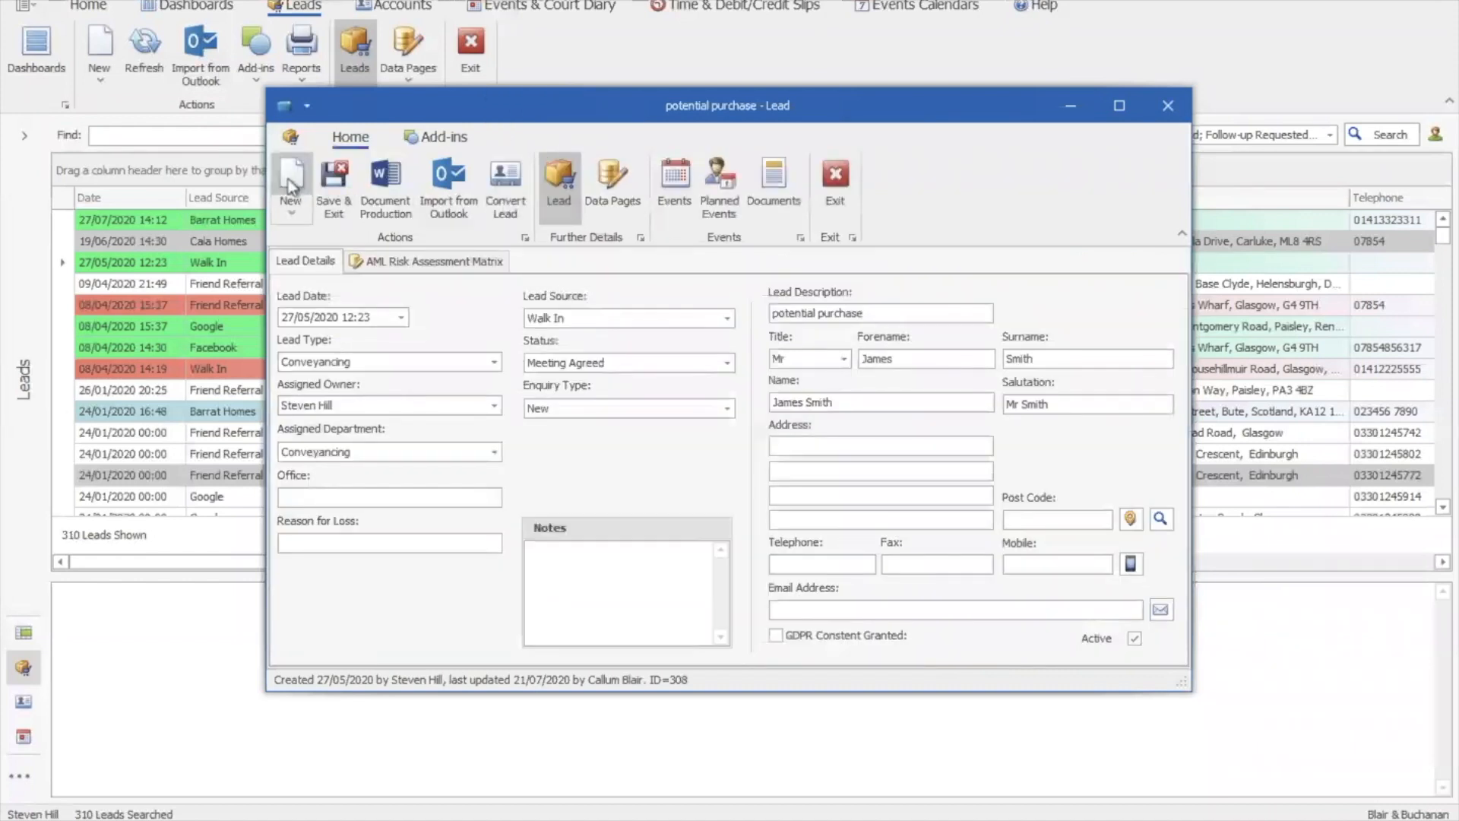
Start Convert Lead, cancel the Creation Wizard with Yes, and close the lead window
click(506, 206)
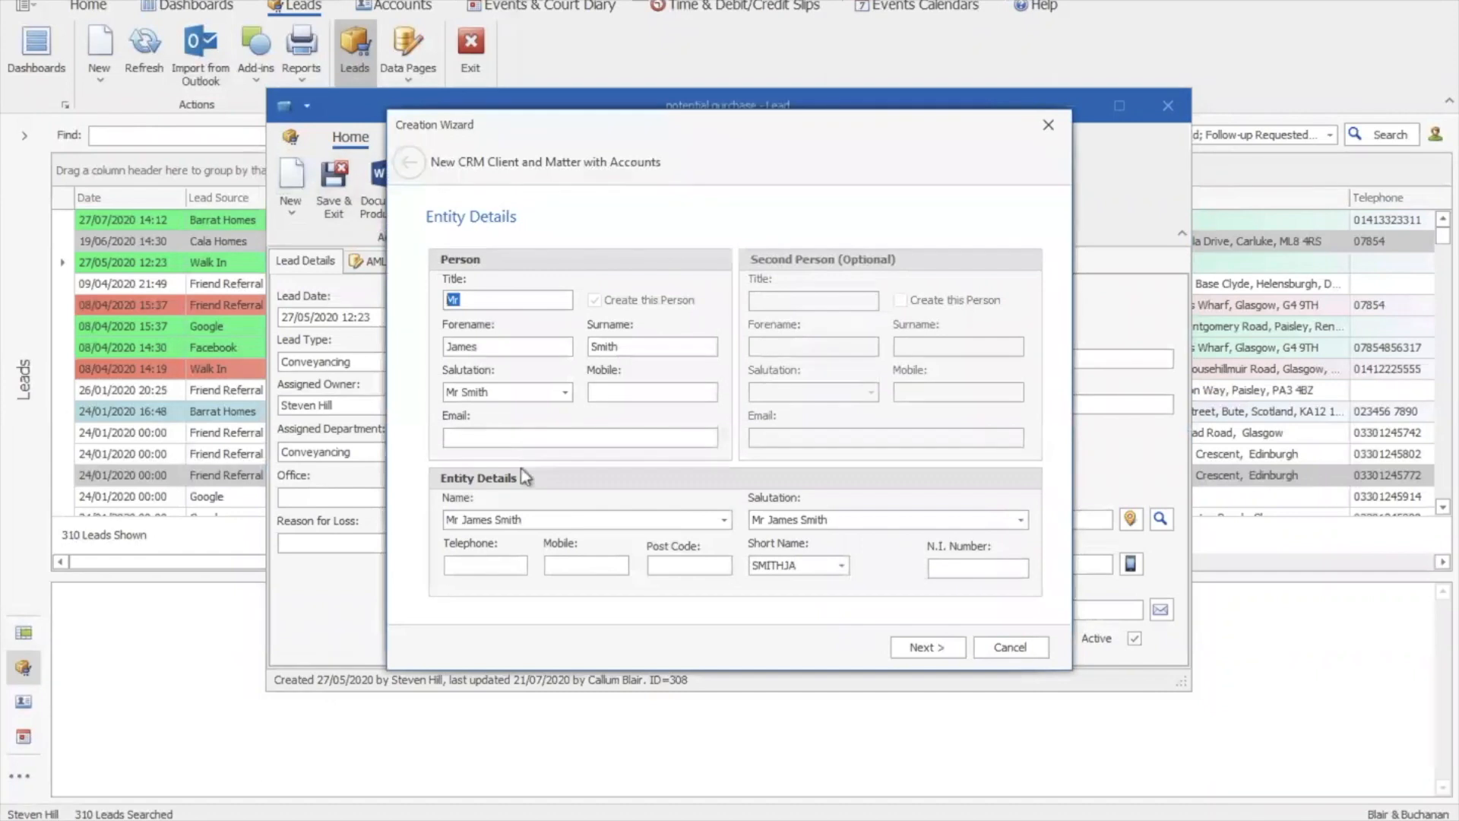
click(1030, 653)
click(686, 432)
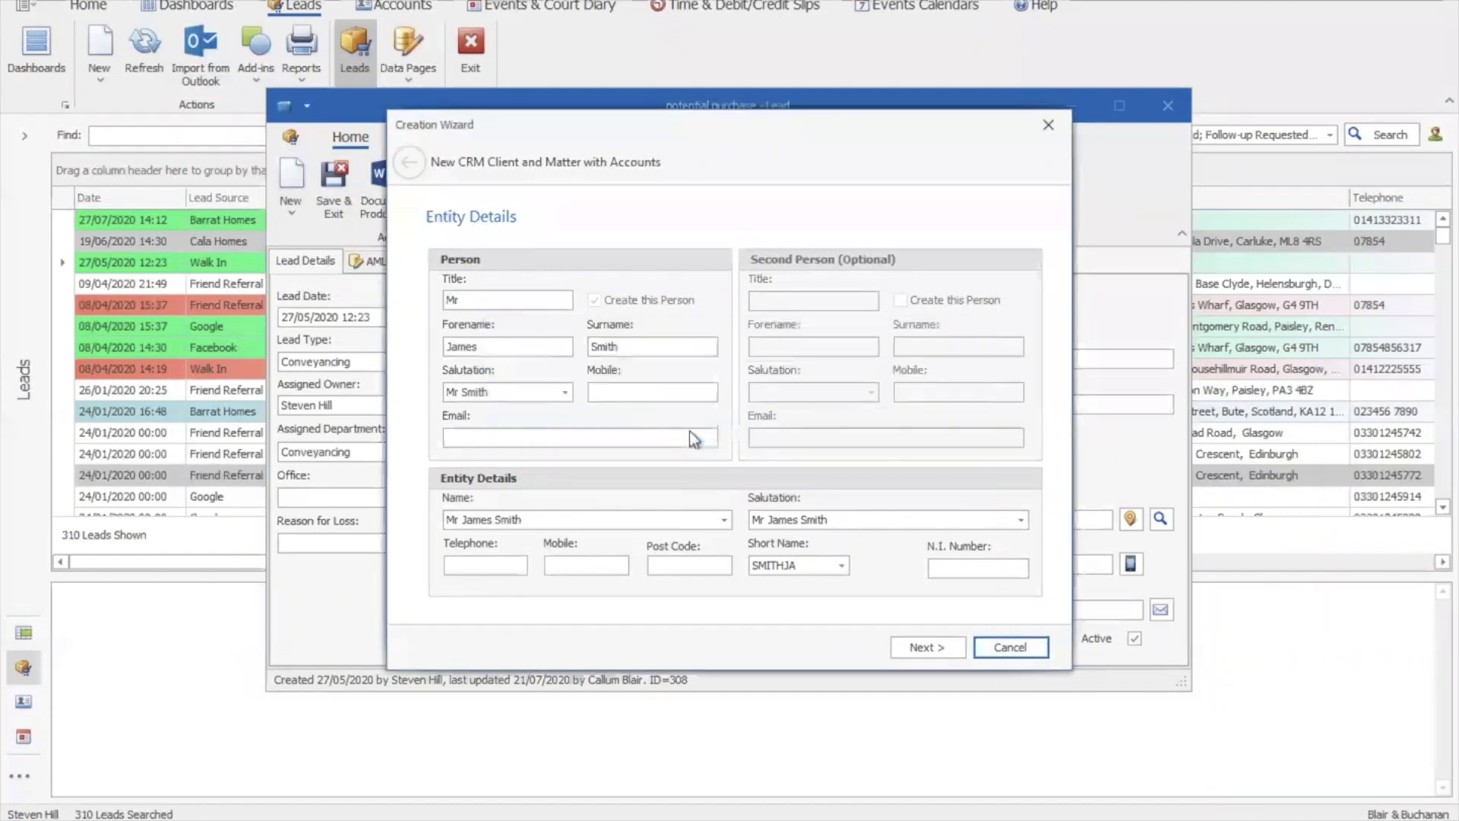
click(1169, 106)
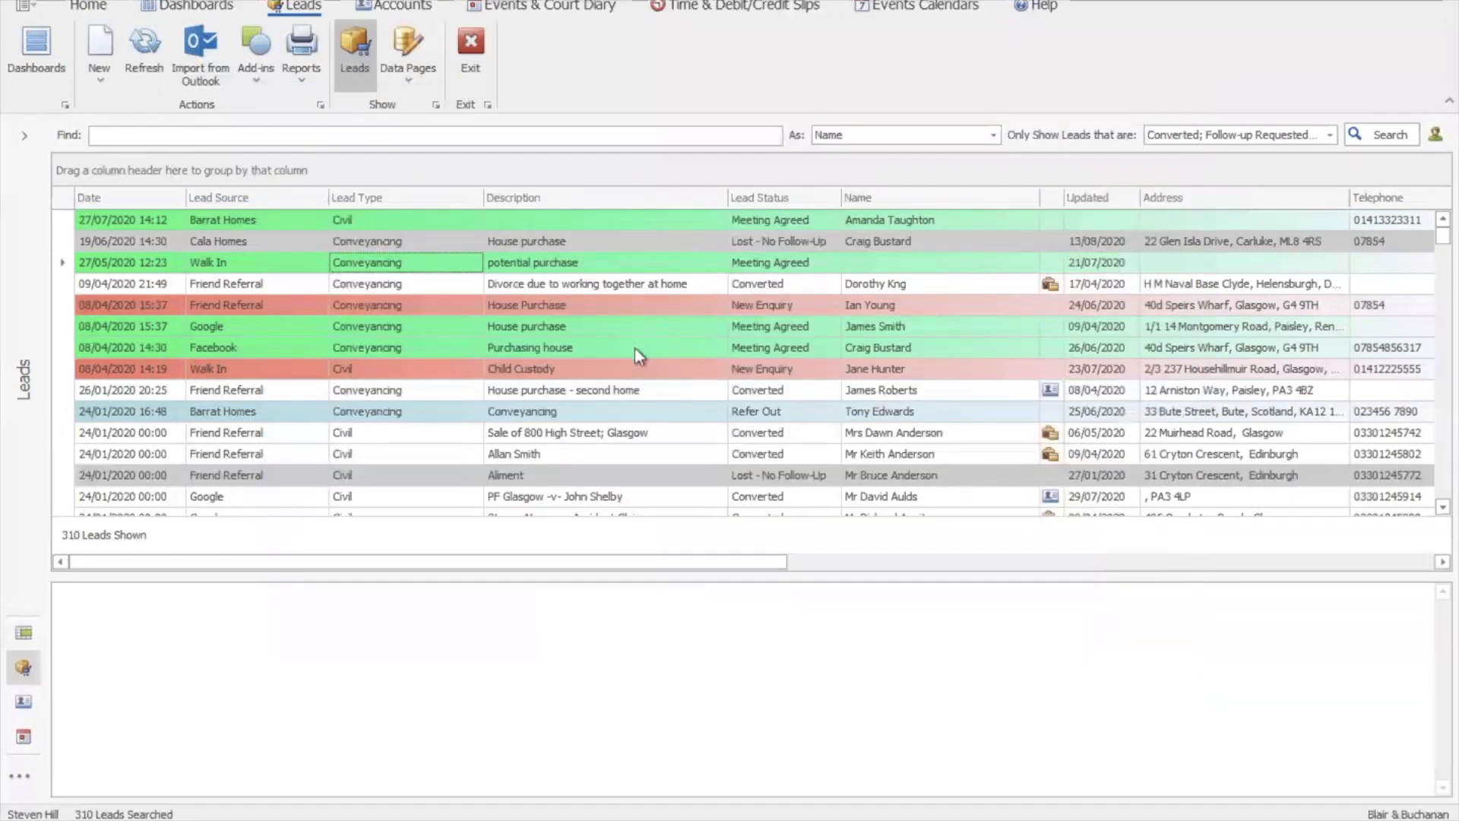
click(608, 560)
drag(608, 560, 756, 564)
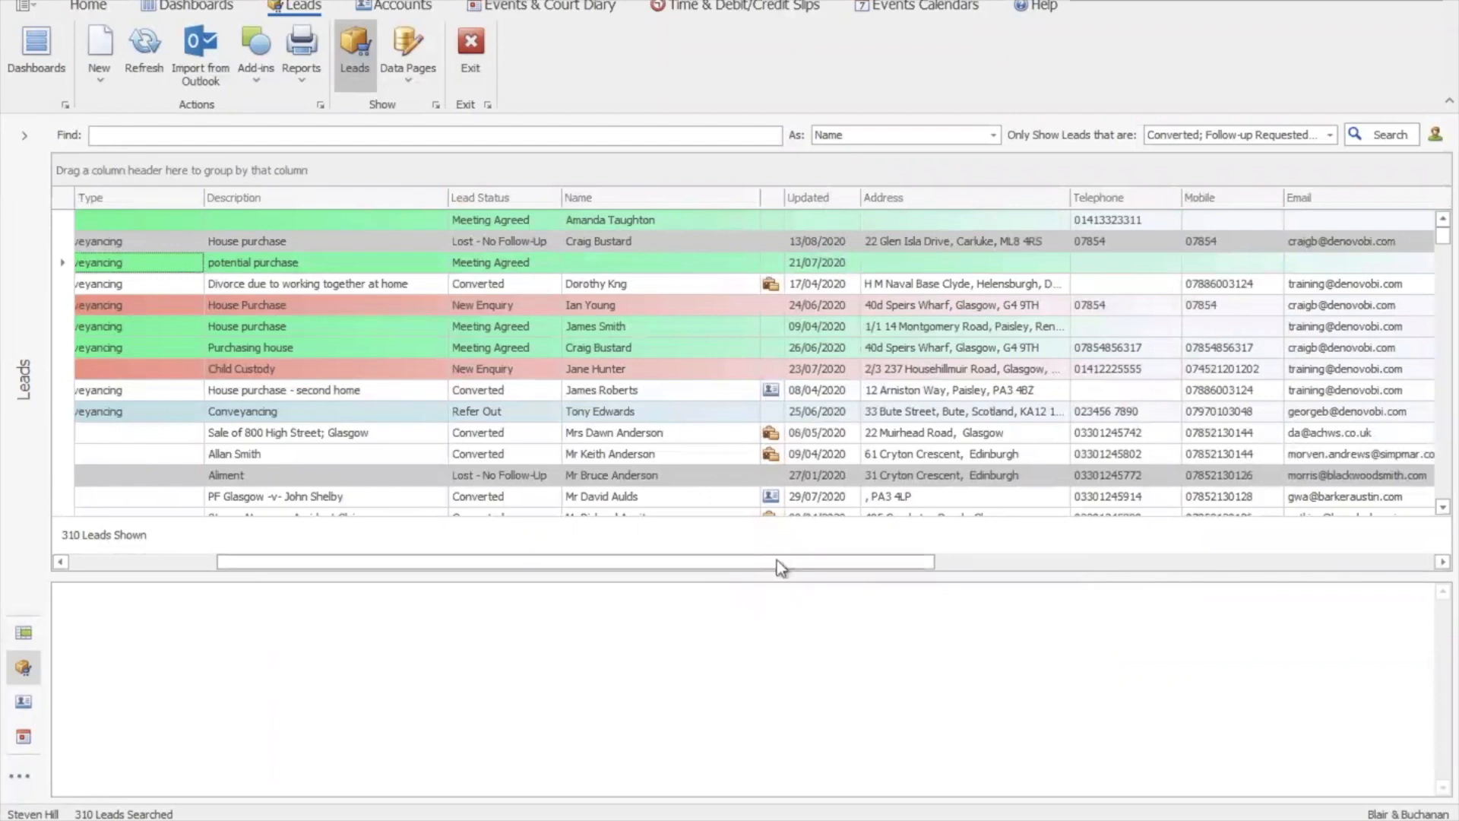
double_click(736, 435)
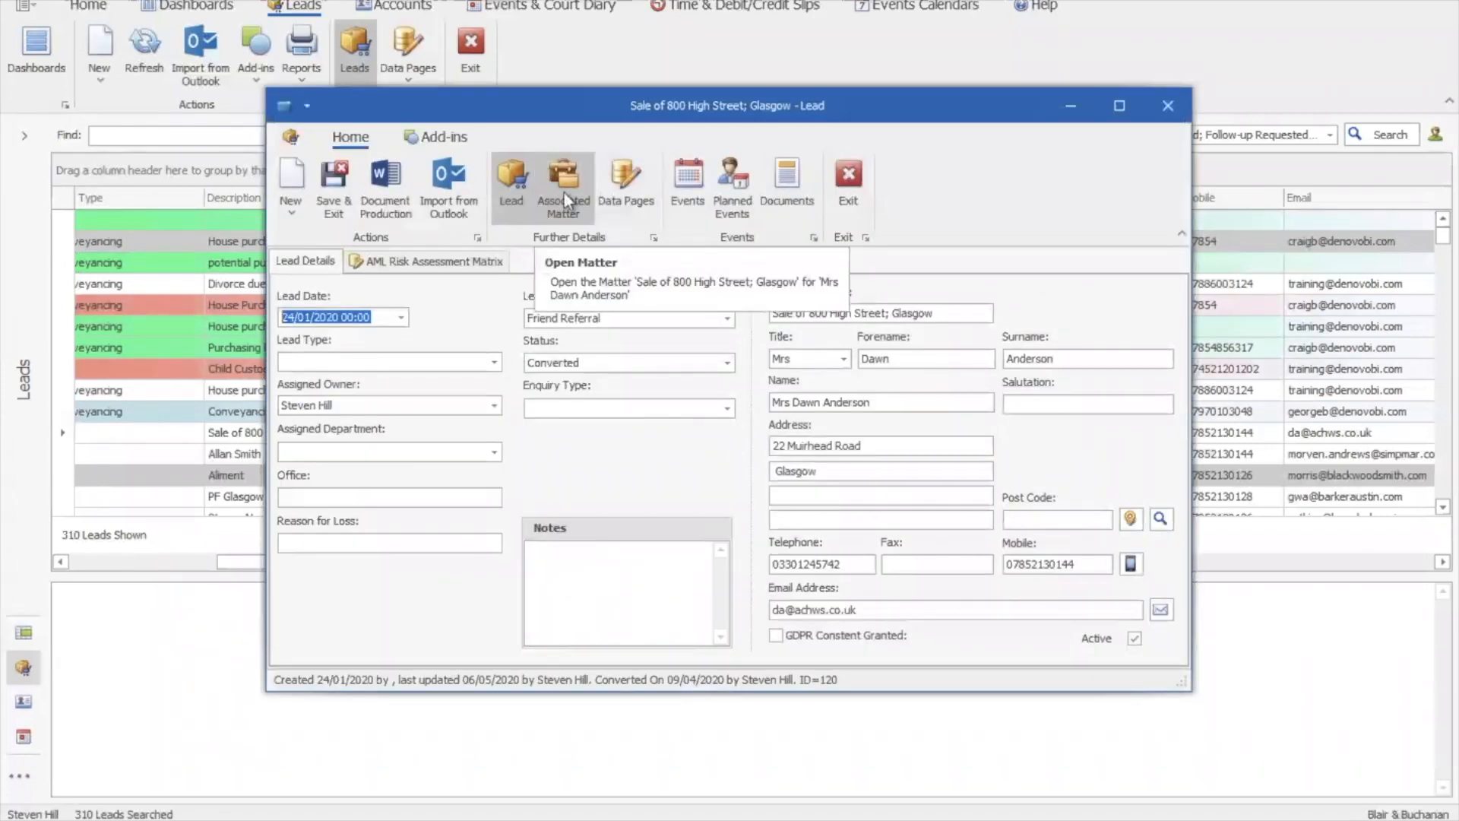
click(572, 225)
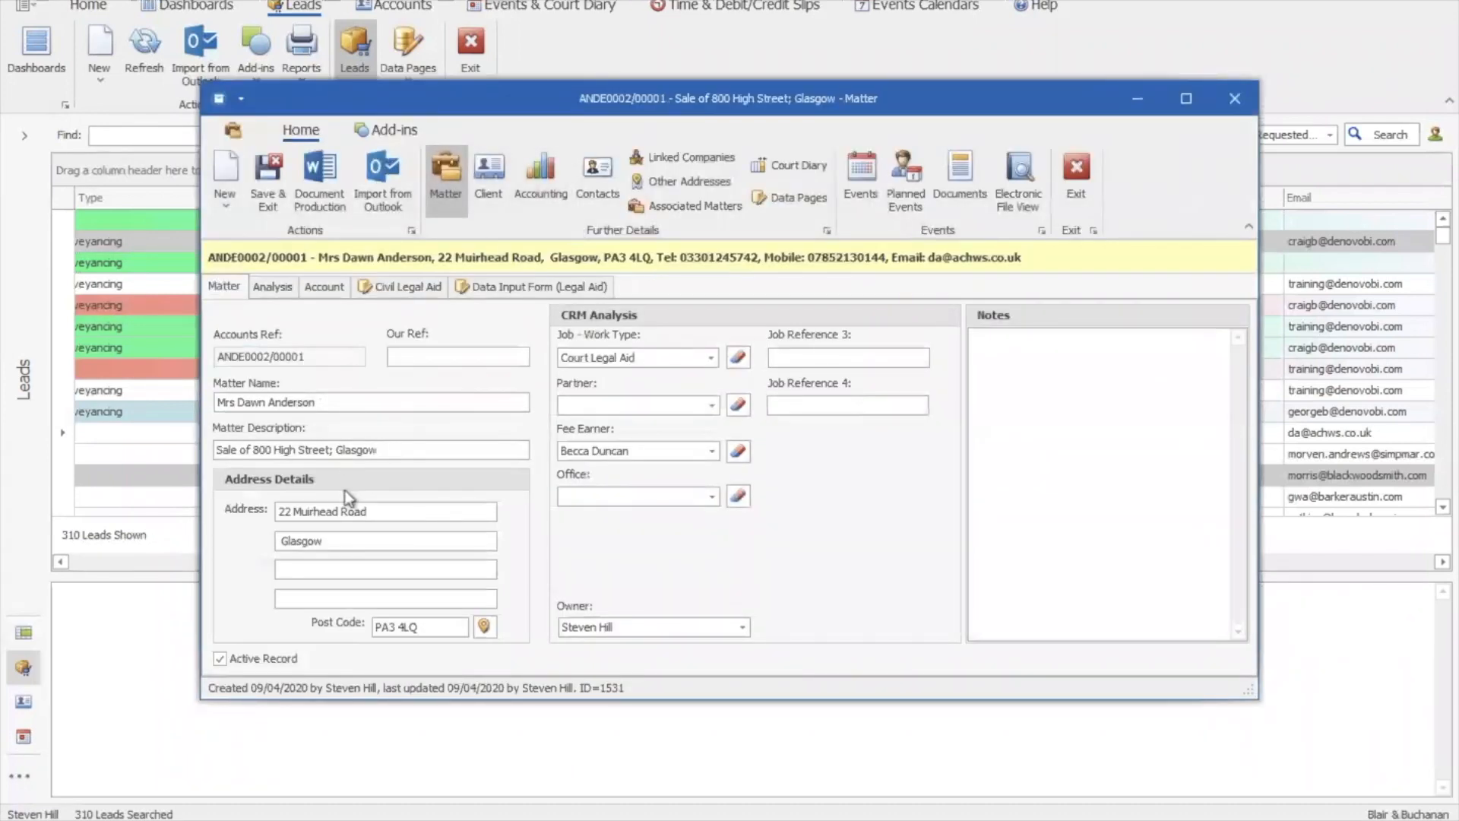
click(1083, 182)
click(849, 183)
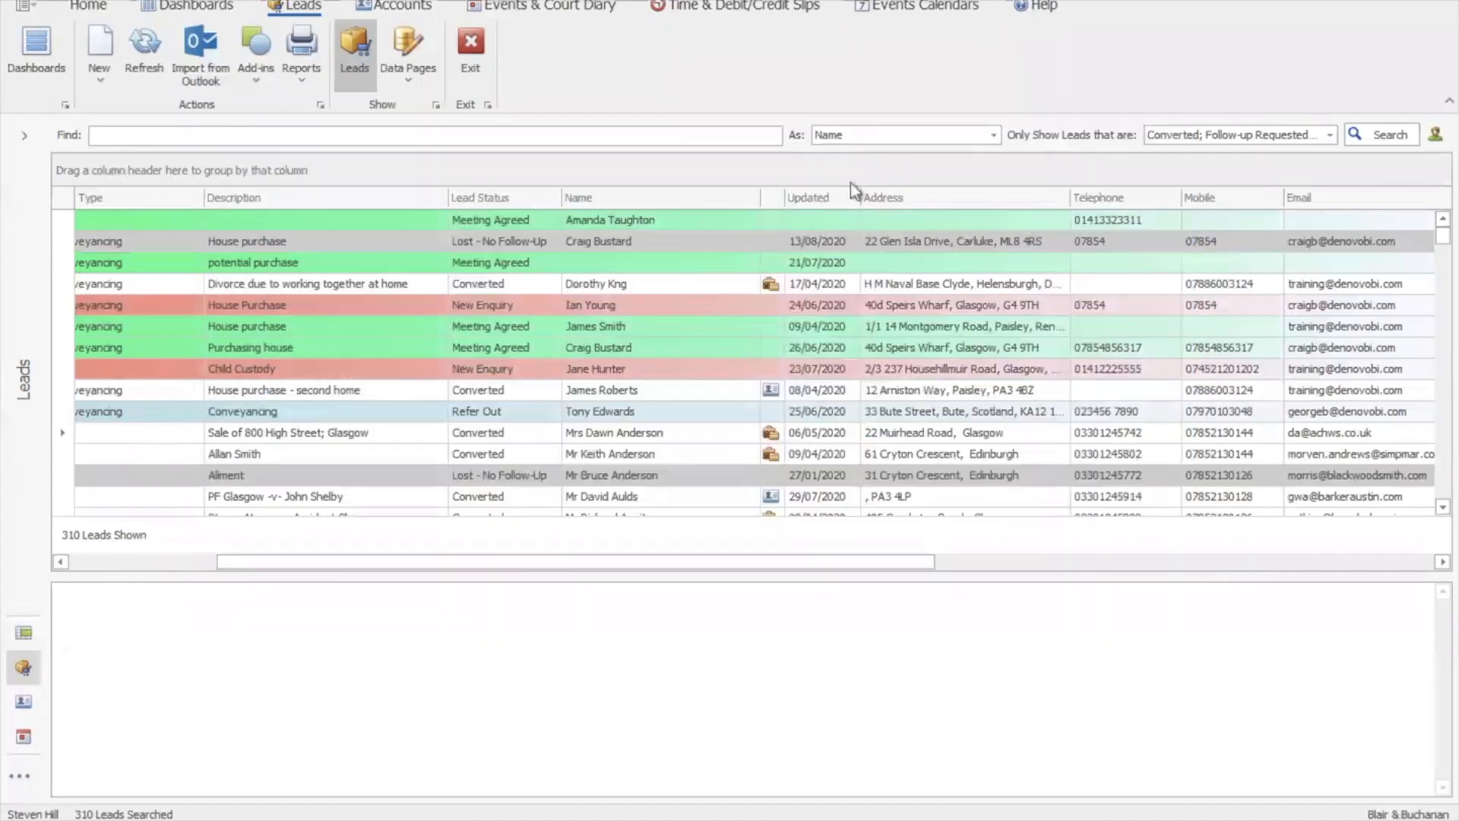
Group the leads by Owner and expand the second and third owners' groups
drag(847, 564, 1203, 568)
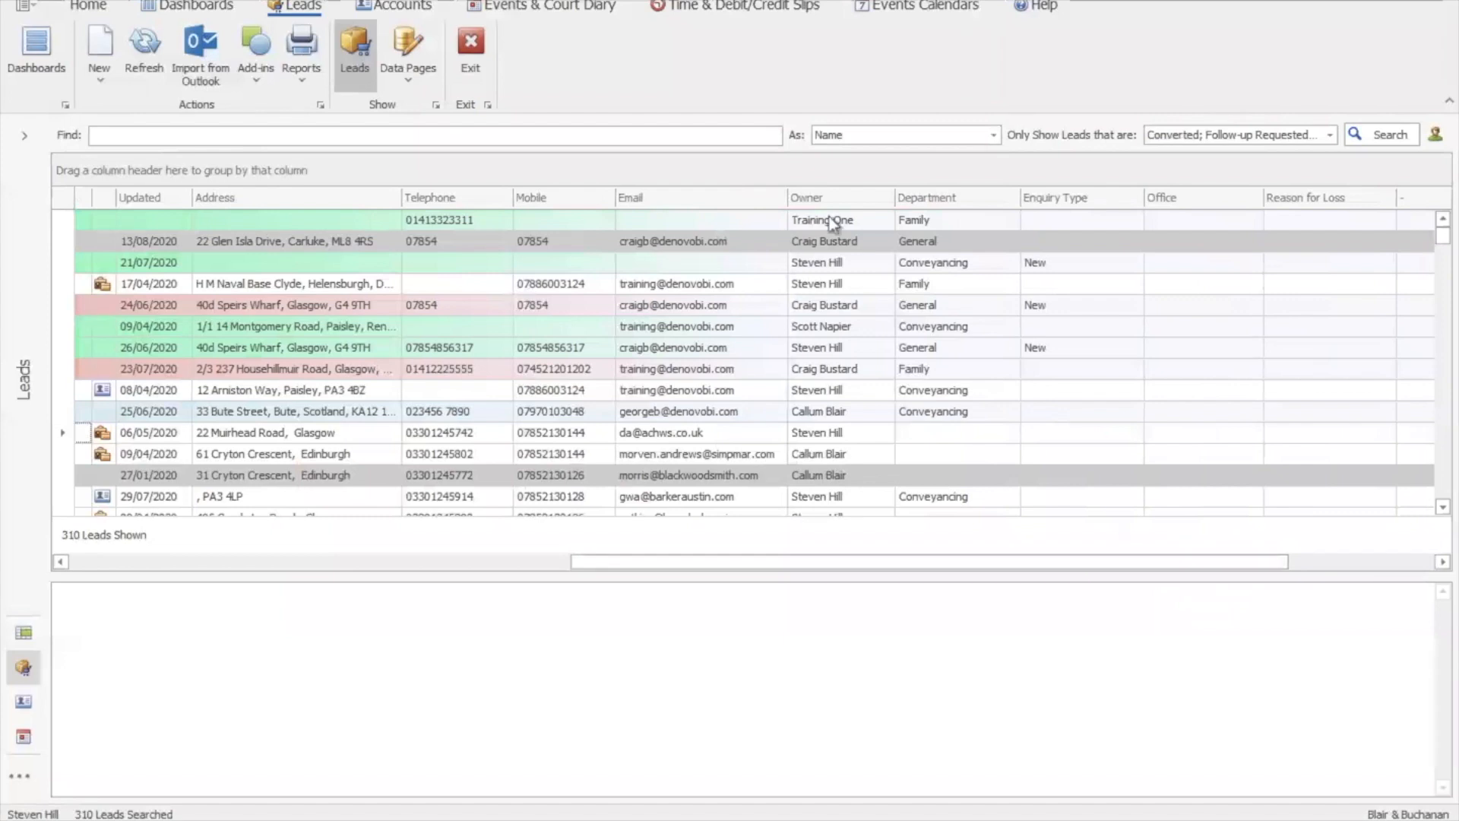
drag(821, 197, 777, 172)
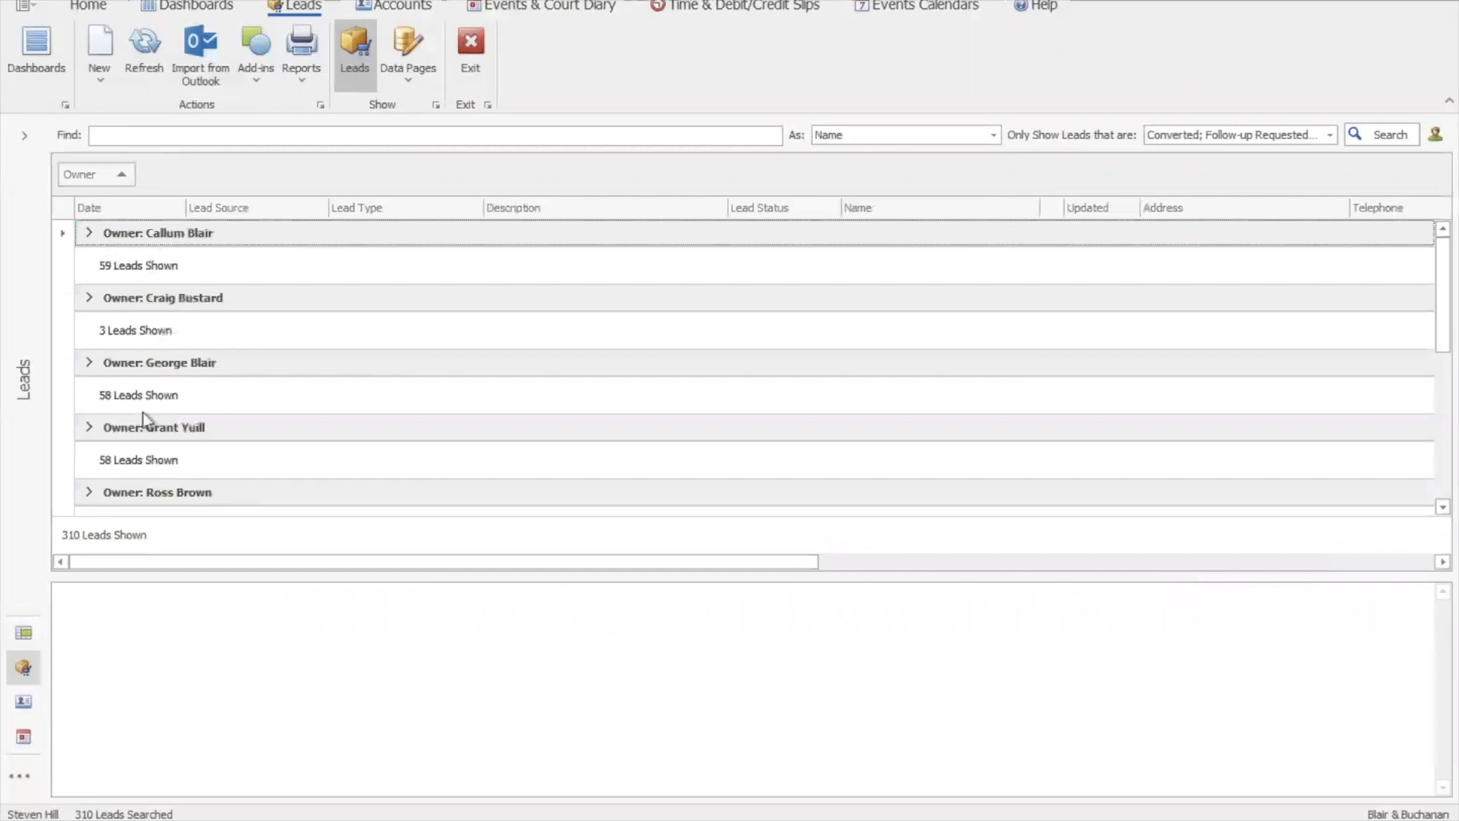
click(89, 298)
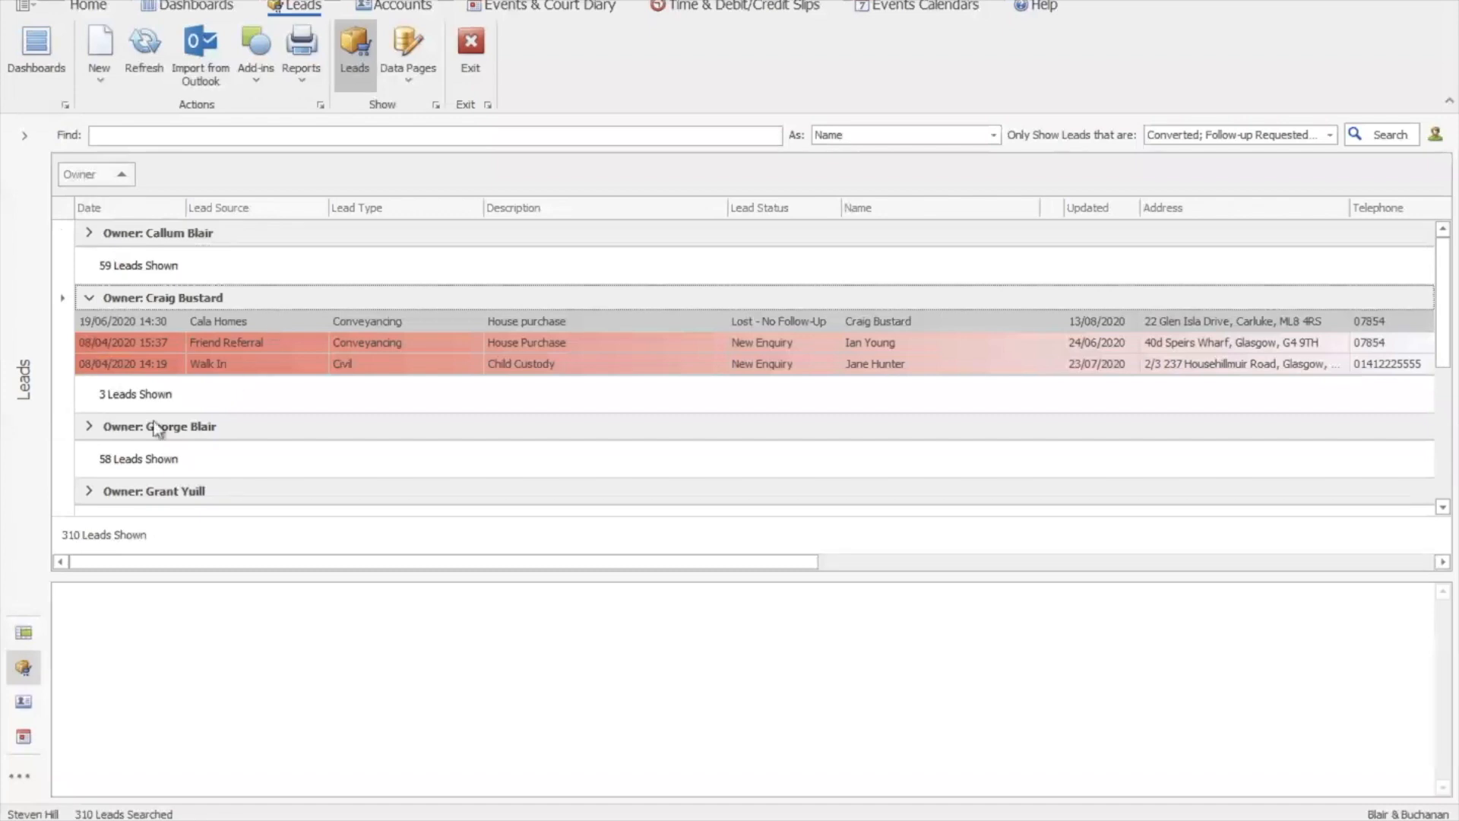
click(89, 427)
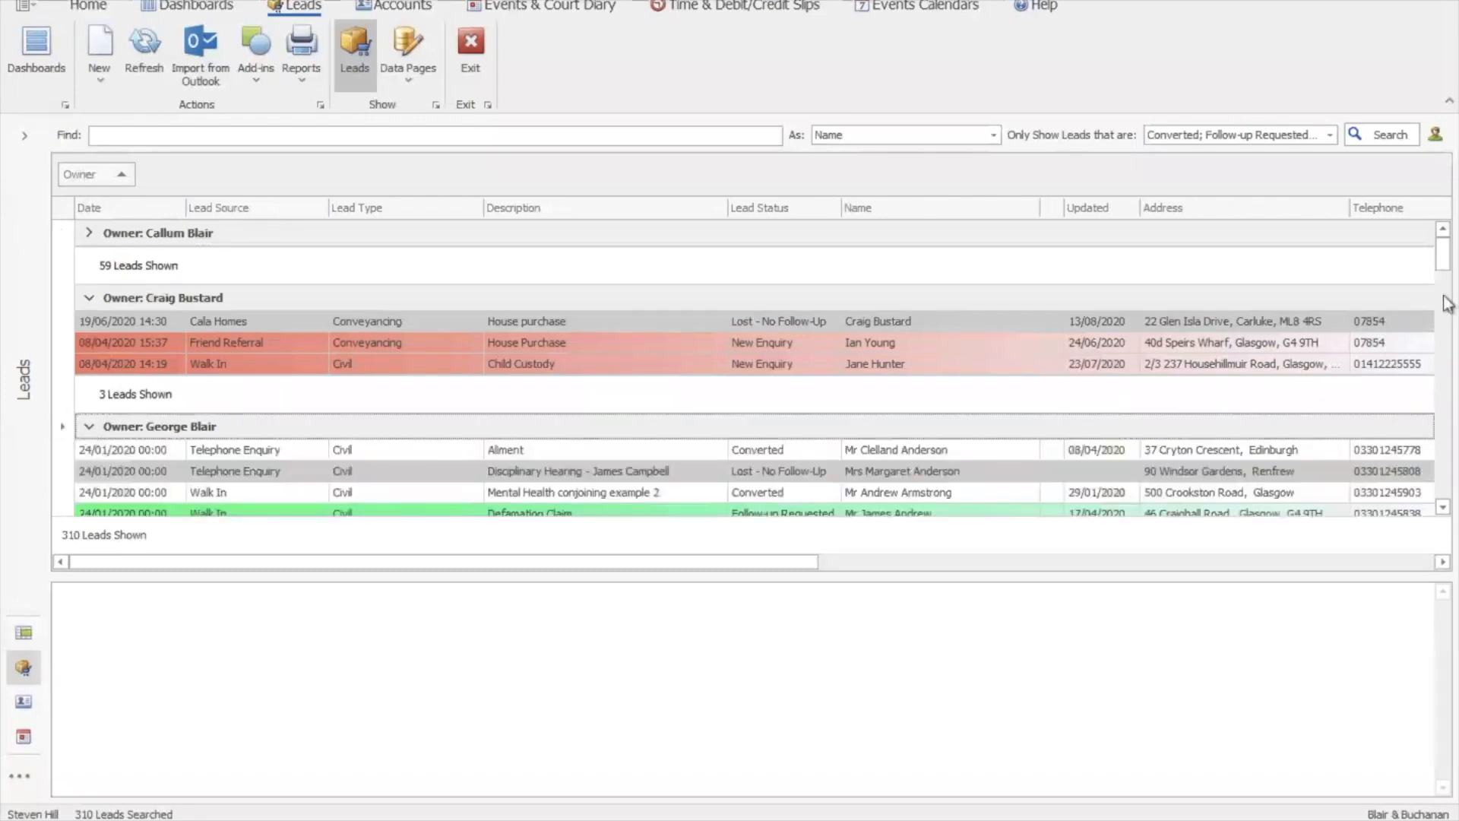
drag(1442, 261, 1440, 277)
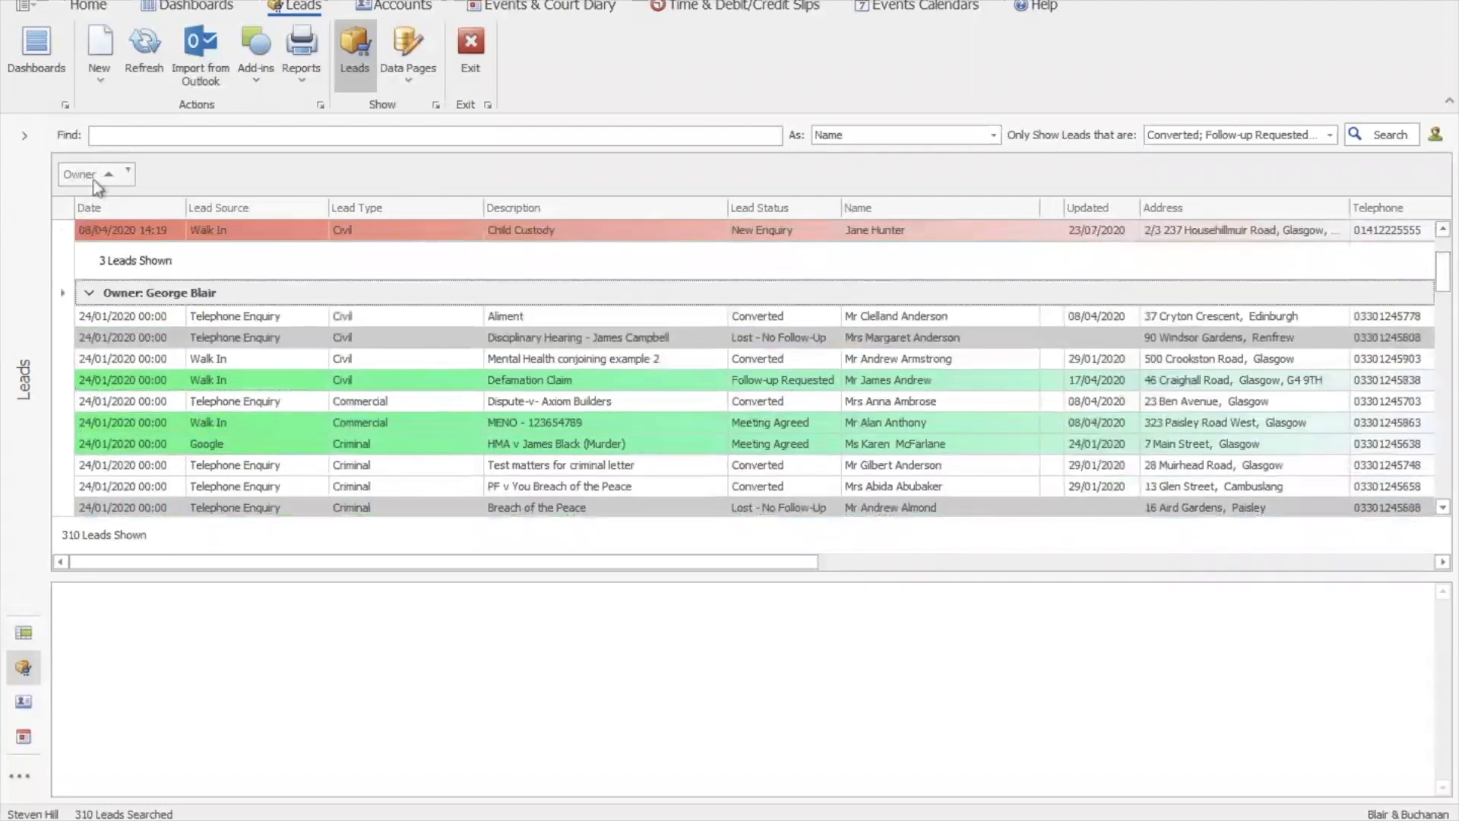
Add Lead Type as a second grouping under Owner and expand the Criminal group
drag(369, 210, 162, 189)
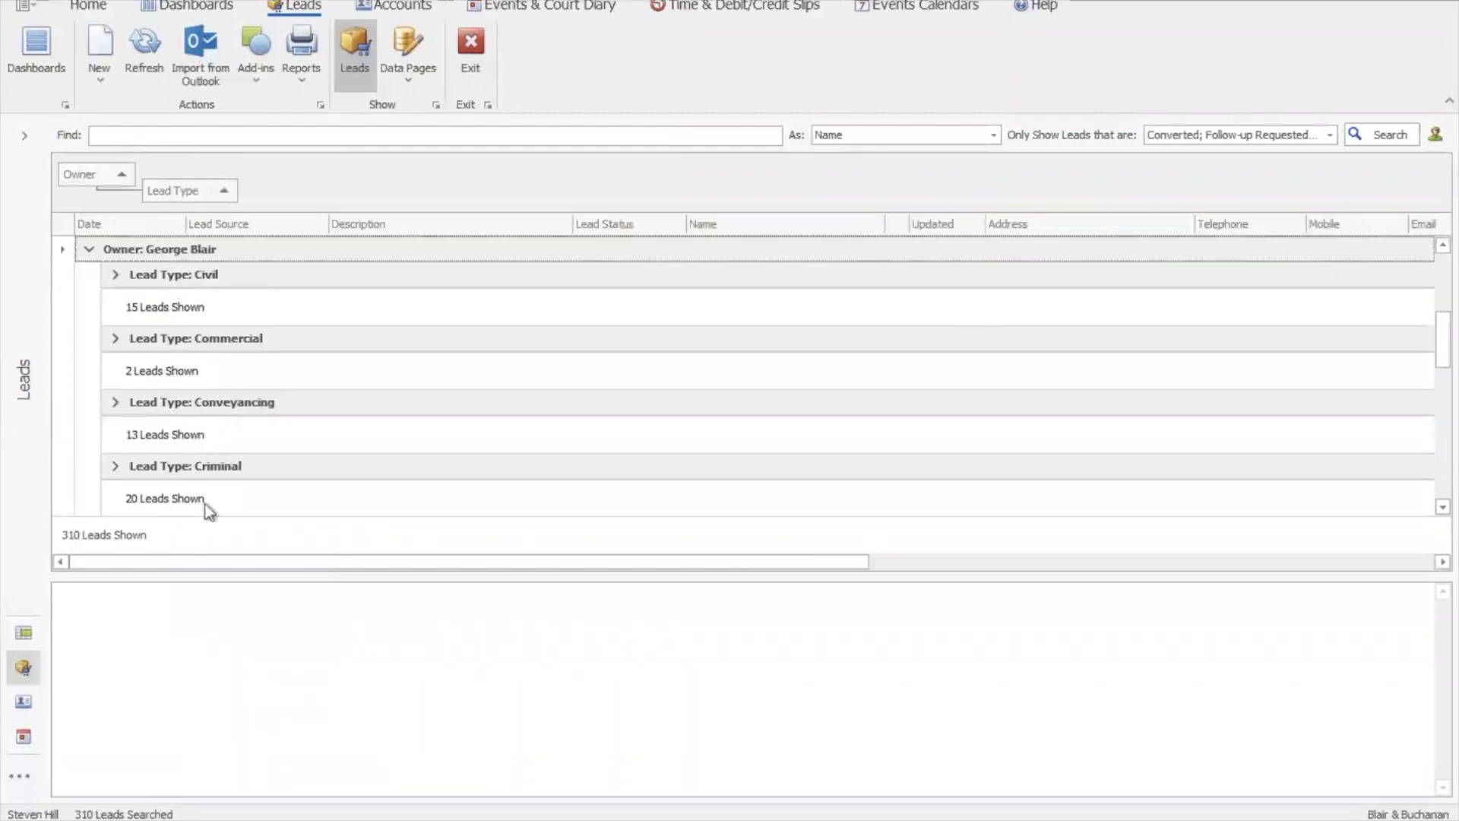
click(115, 466)
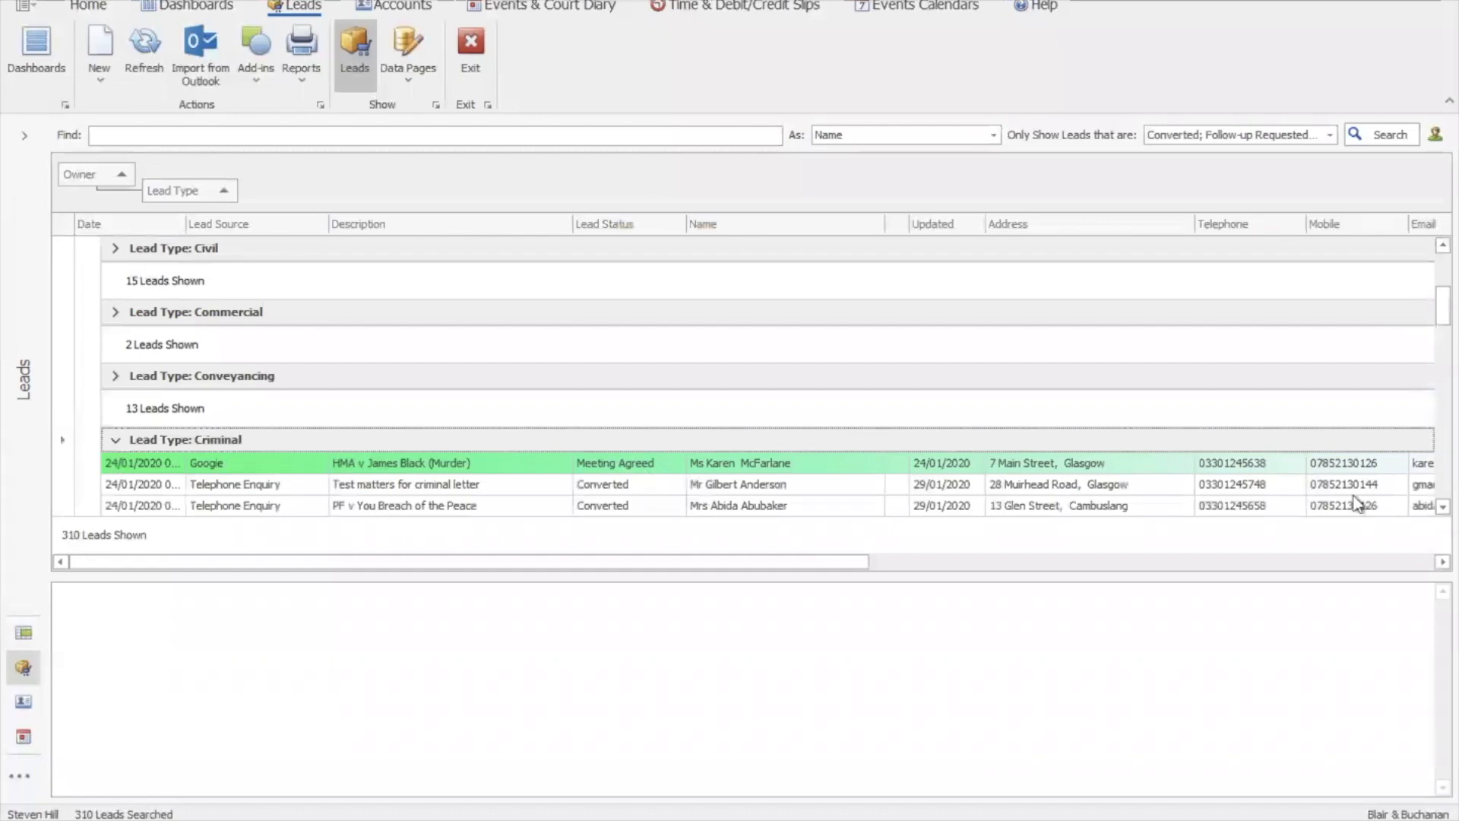
click(1443, 506)
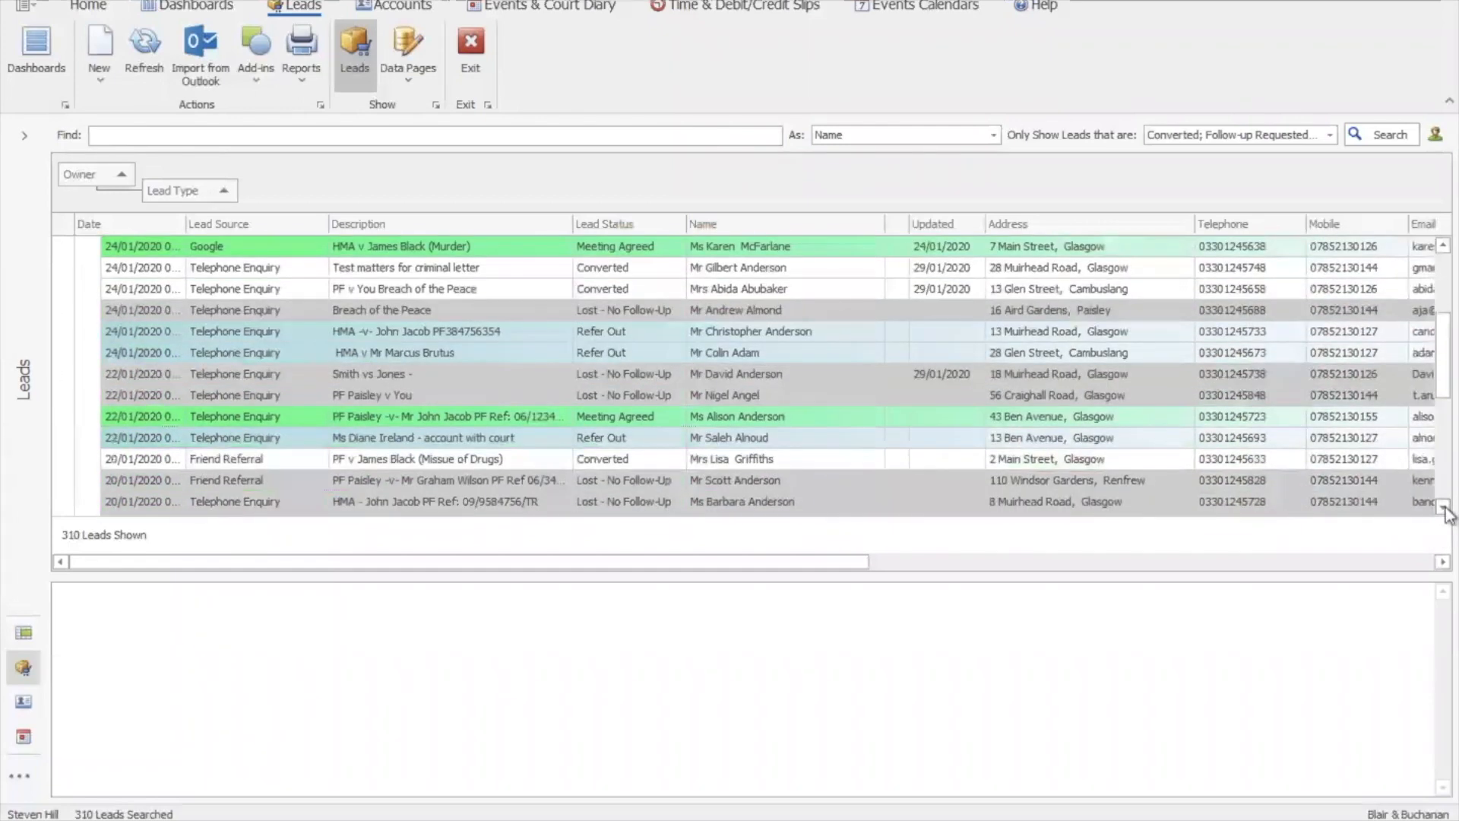
click(1443, 506)
click(1443, 506)
click(1443, 506)
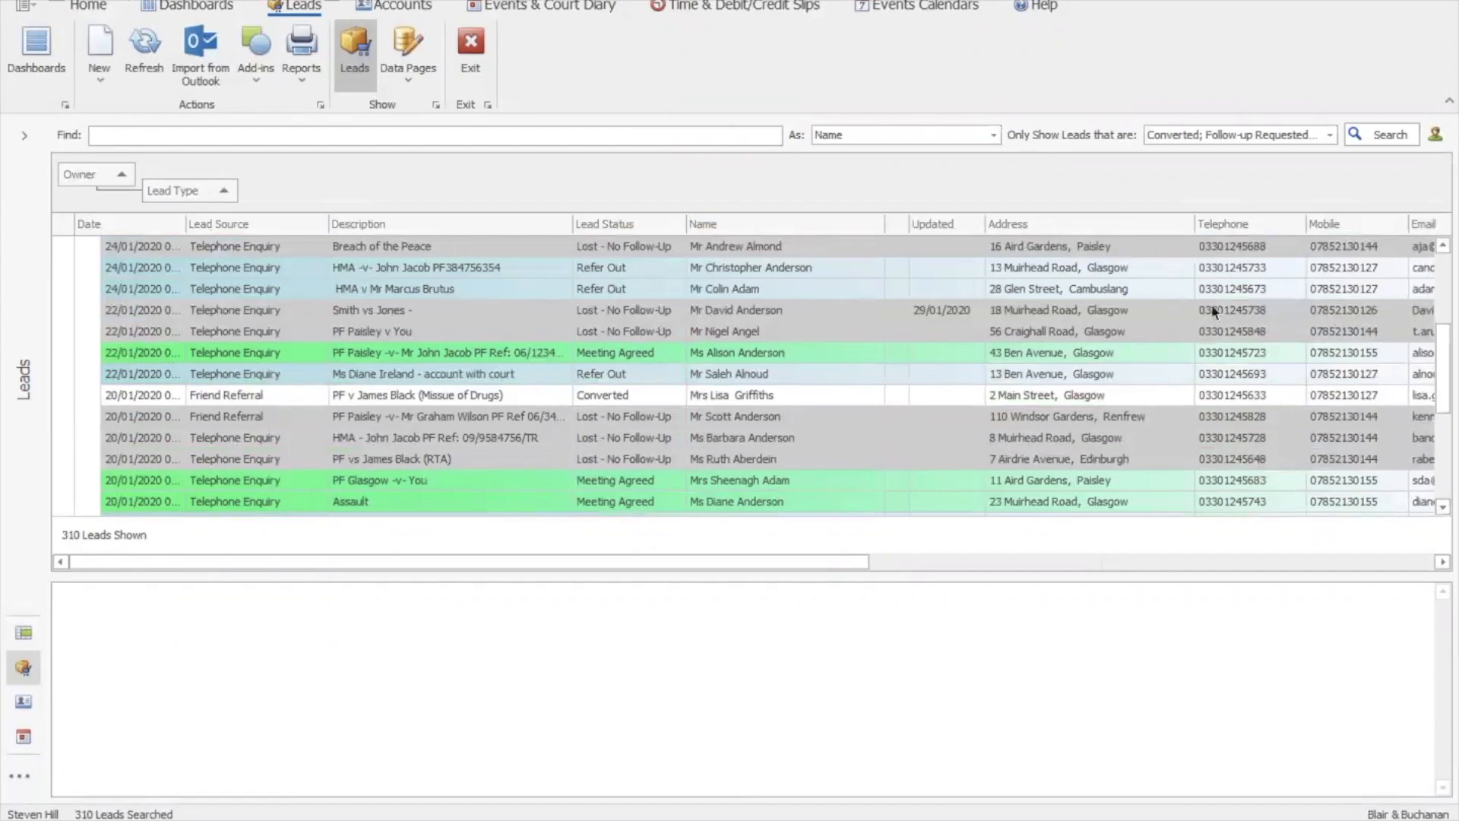
click(1331, 135)
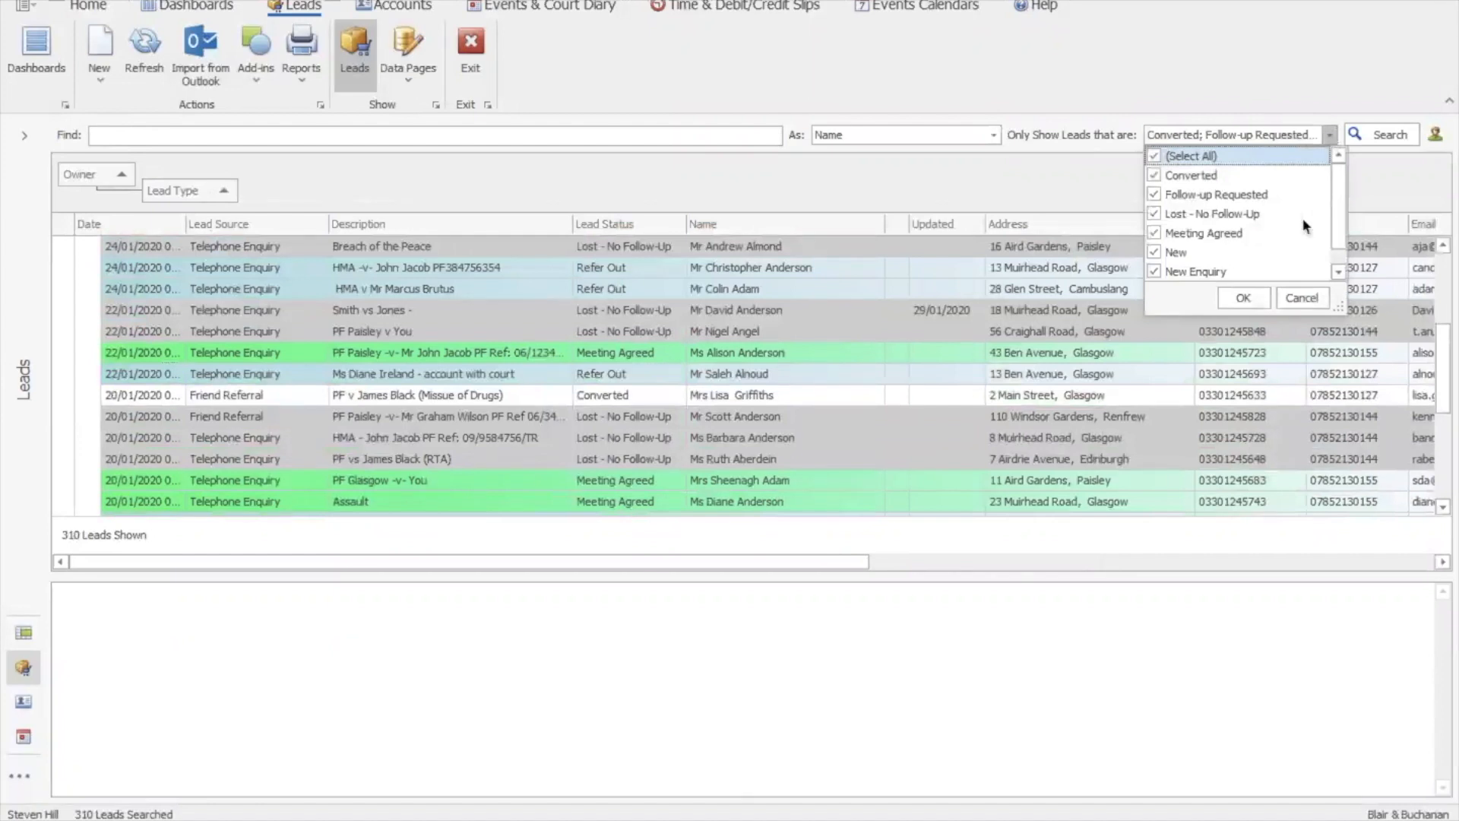
Exclude Lost - No Follow-Up and Refer Out from the lead status filter, leaving 149 leads
click(1155, 213)
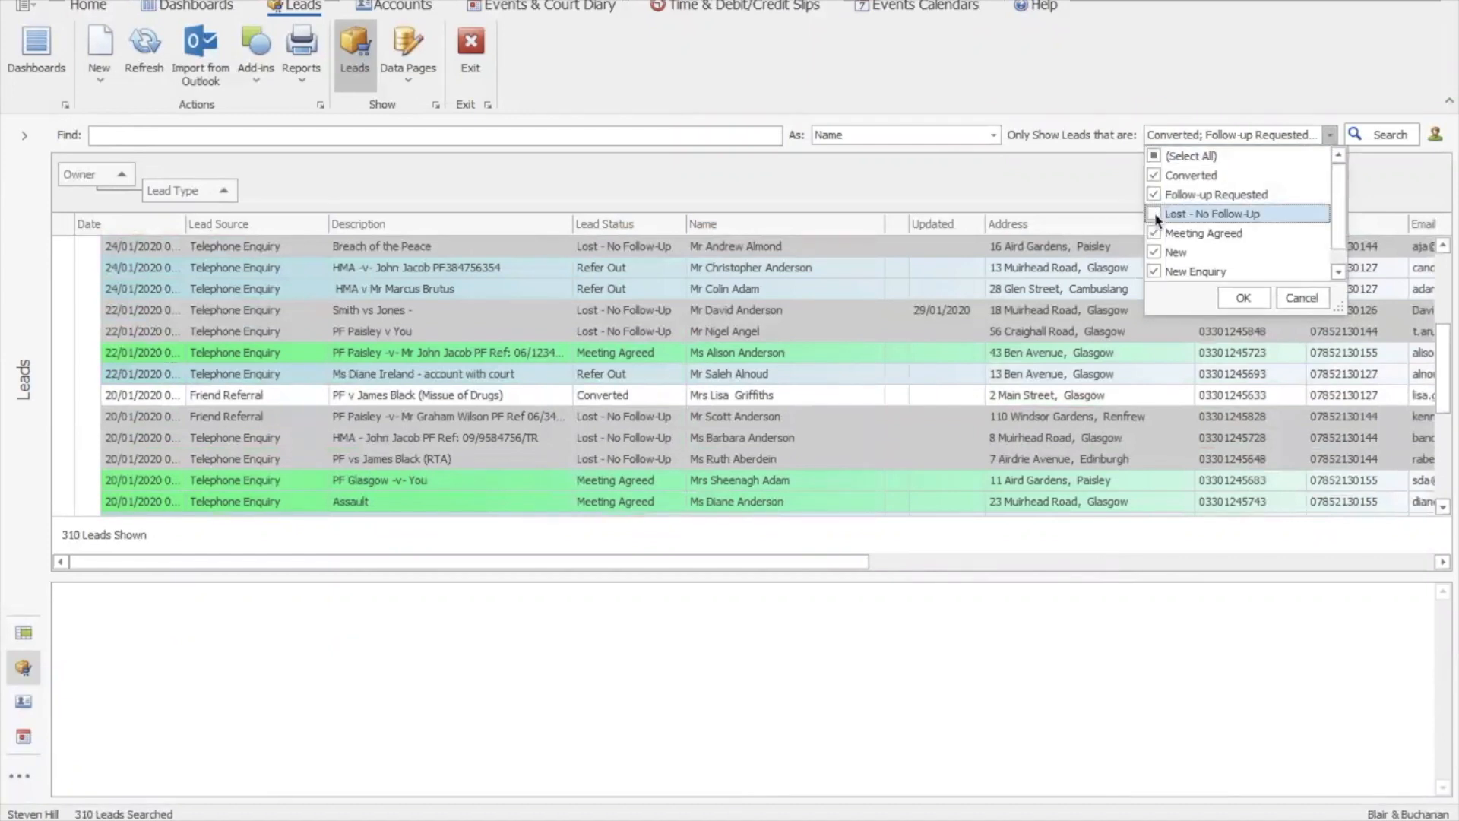
scroll(1329, 260, down, 1)
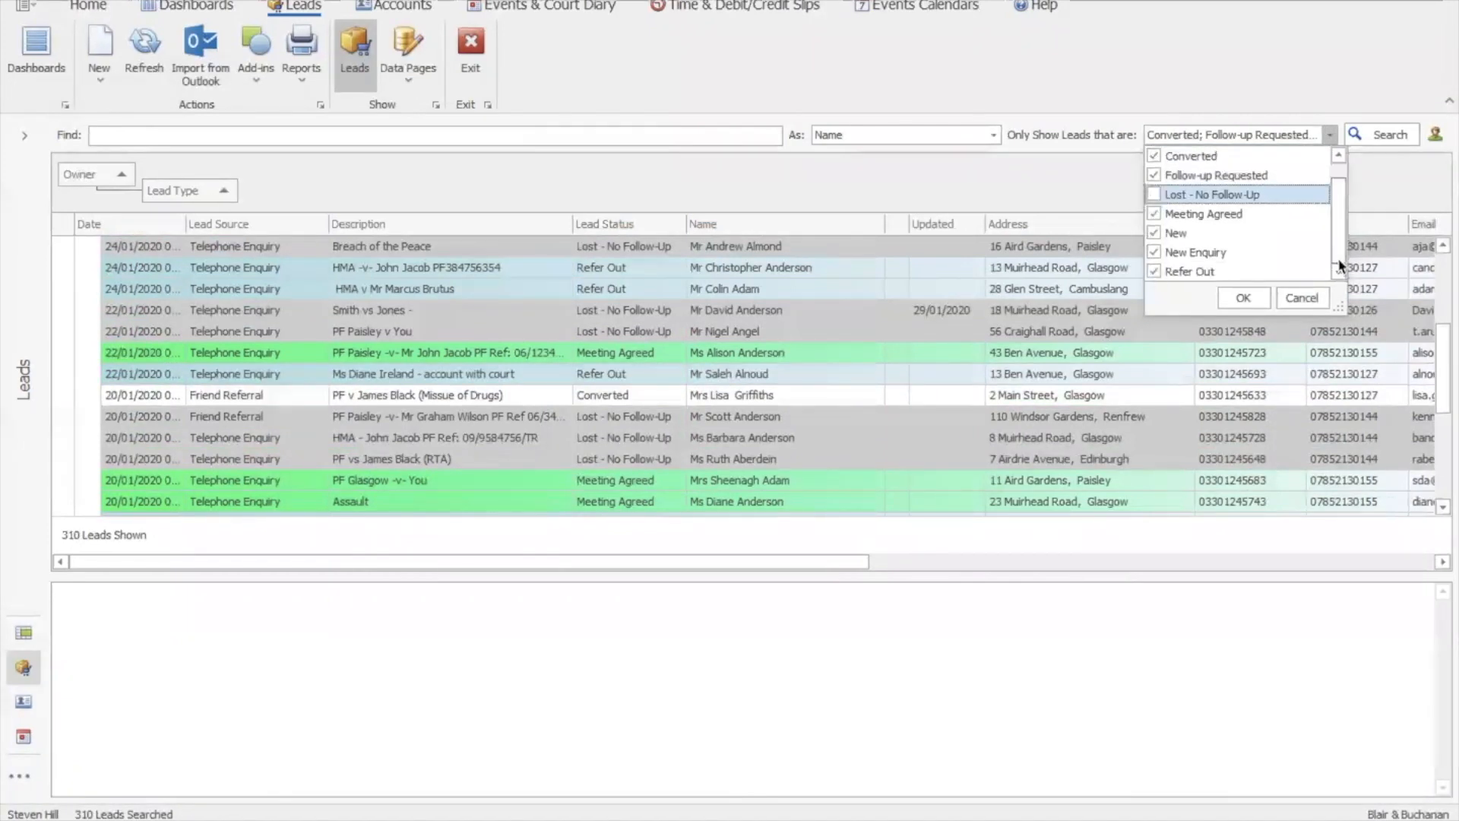
click(1153, 271)
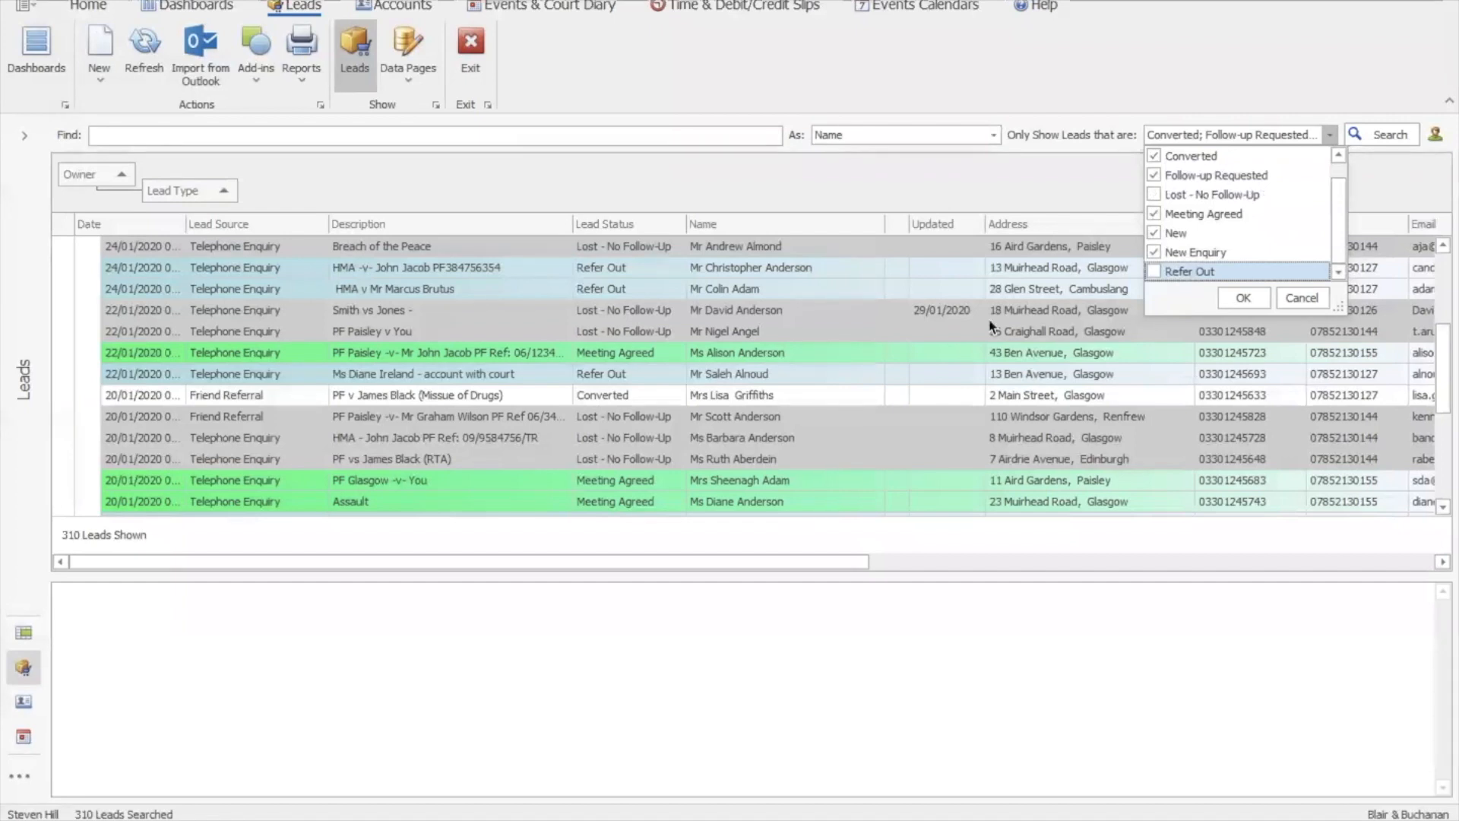
click(1251, 299)
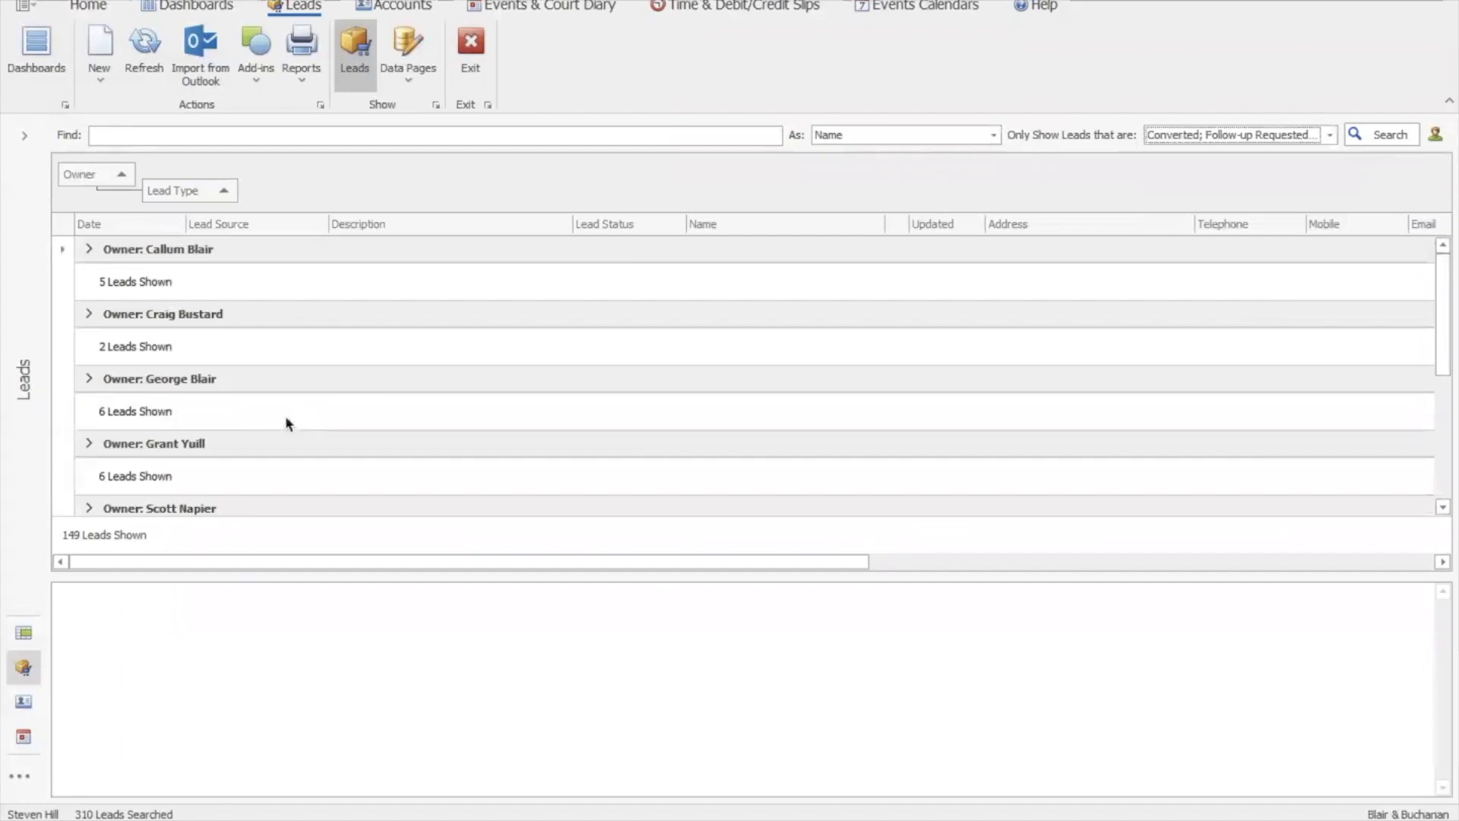
Expand the third owner's leads group and the Criminal lead type group of 9 leads
click(89, 378)
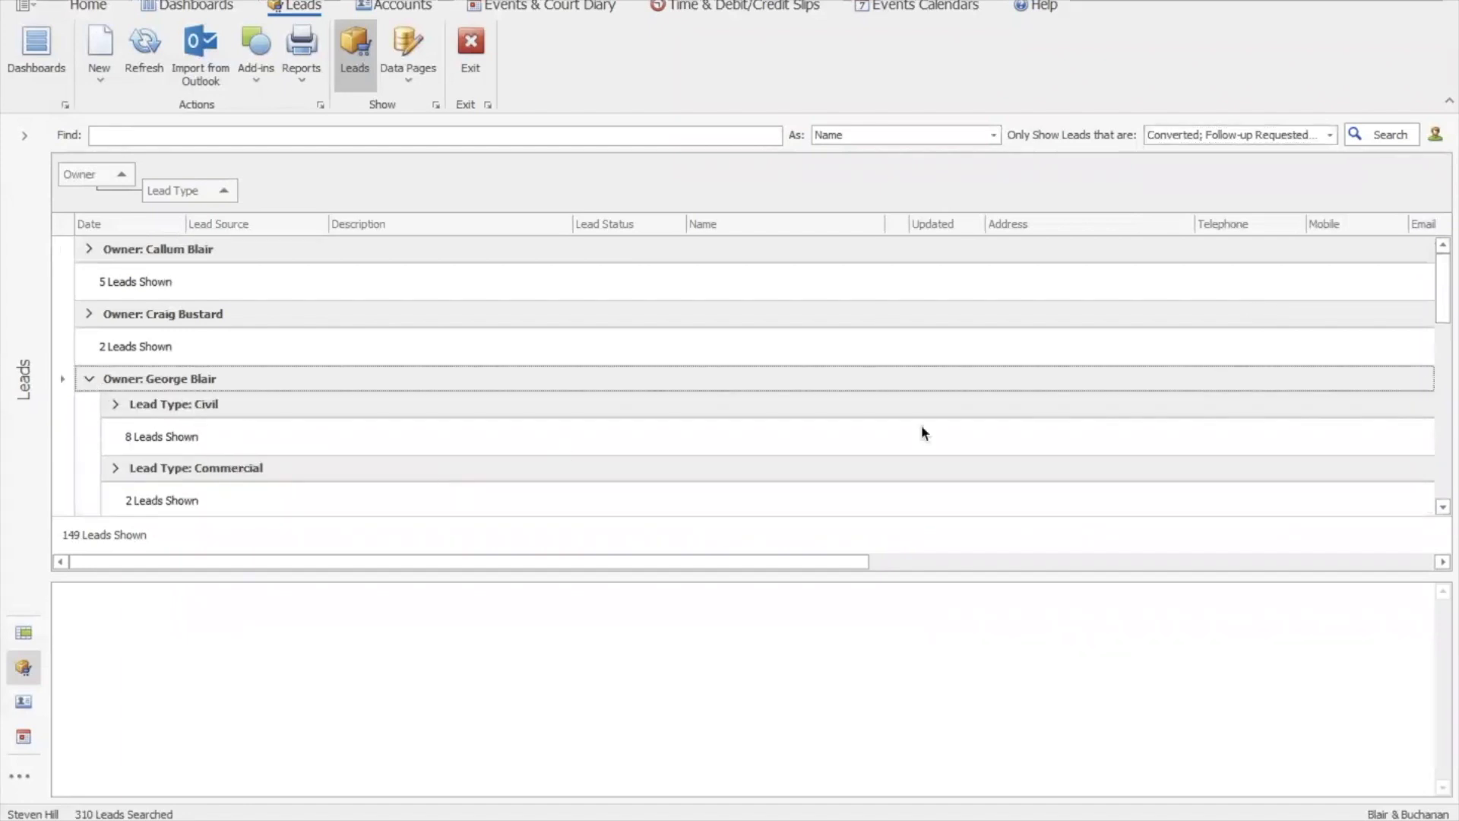
click(1442, 456)
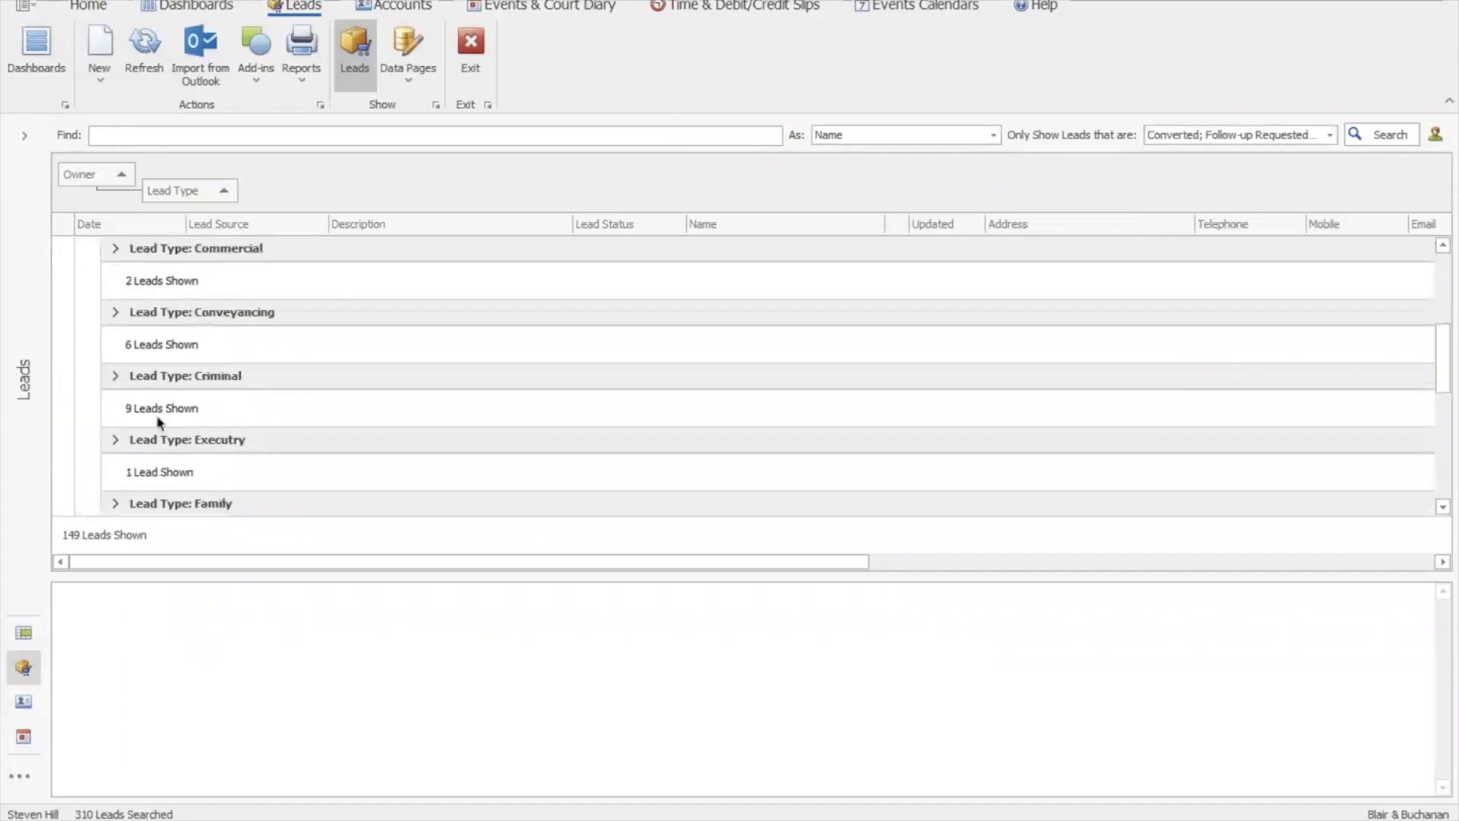
click(114, 375)
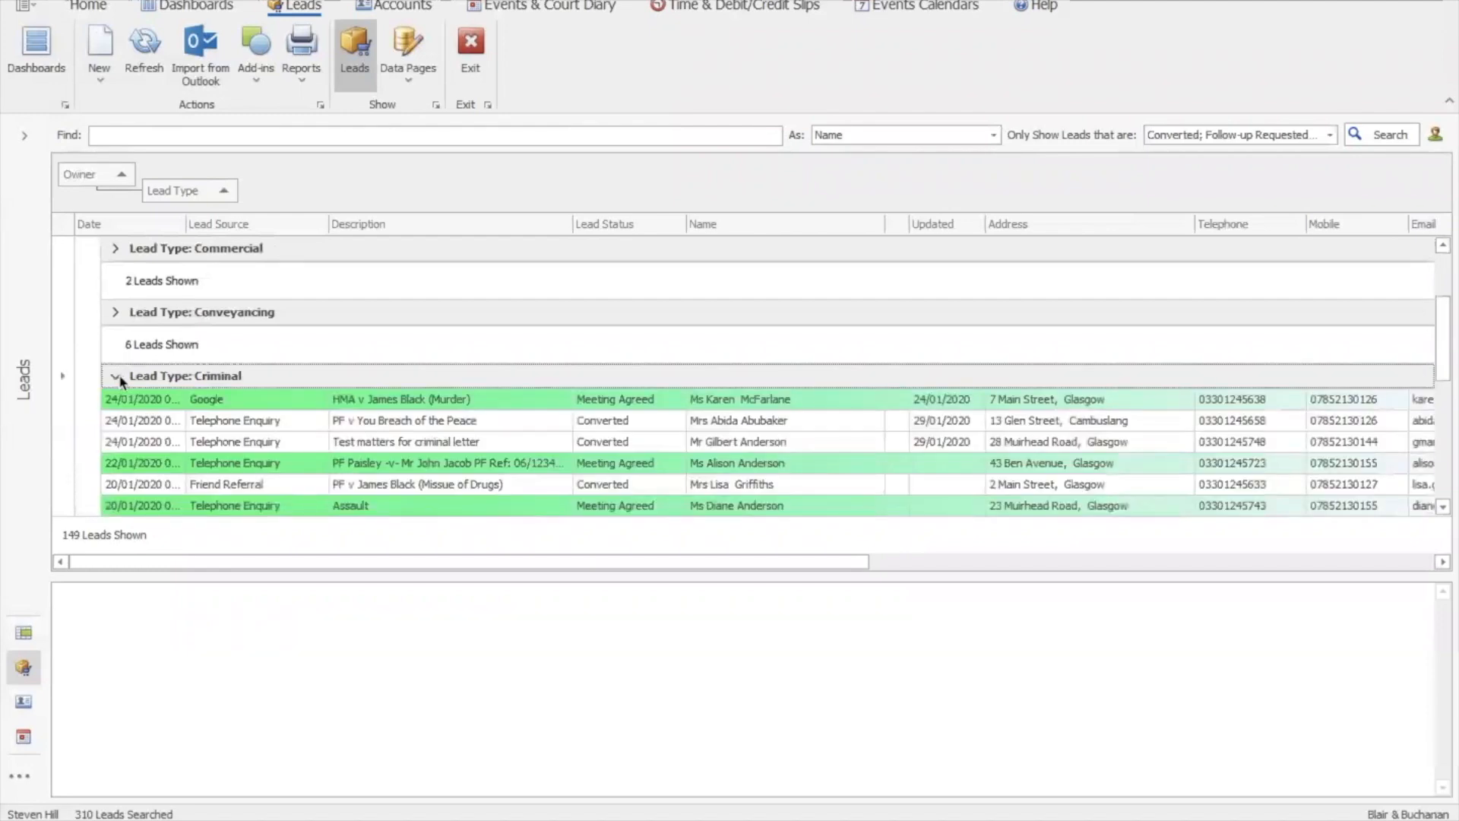
click(1443, 506)
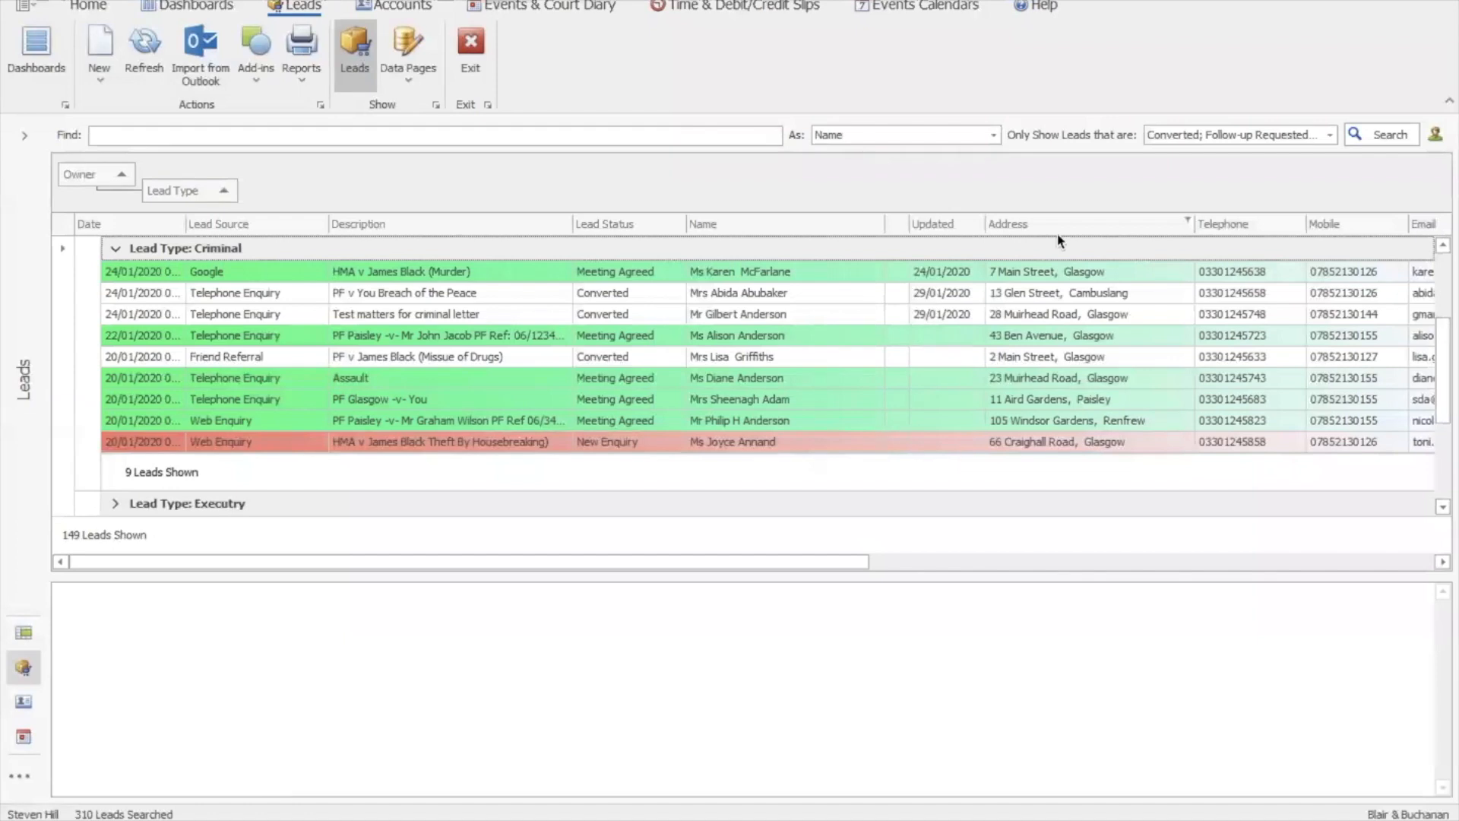
Check the lead status filter without changing it, then bring up the lead reports list
click(1330, 135)
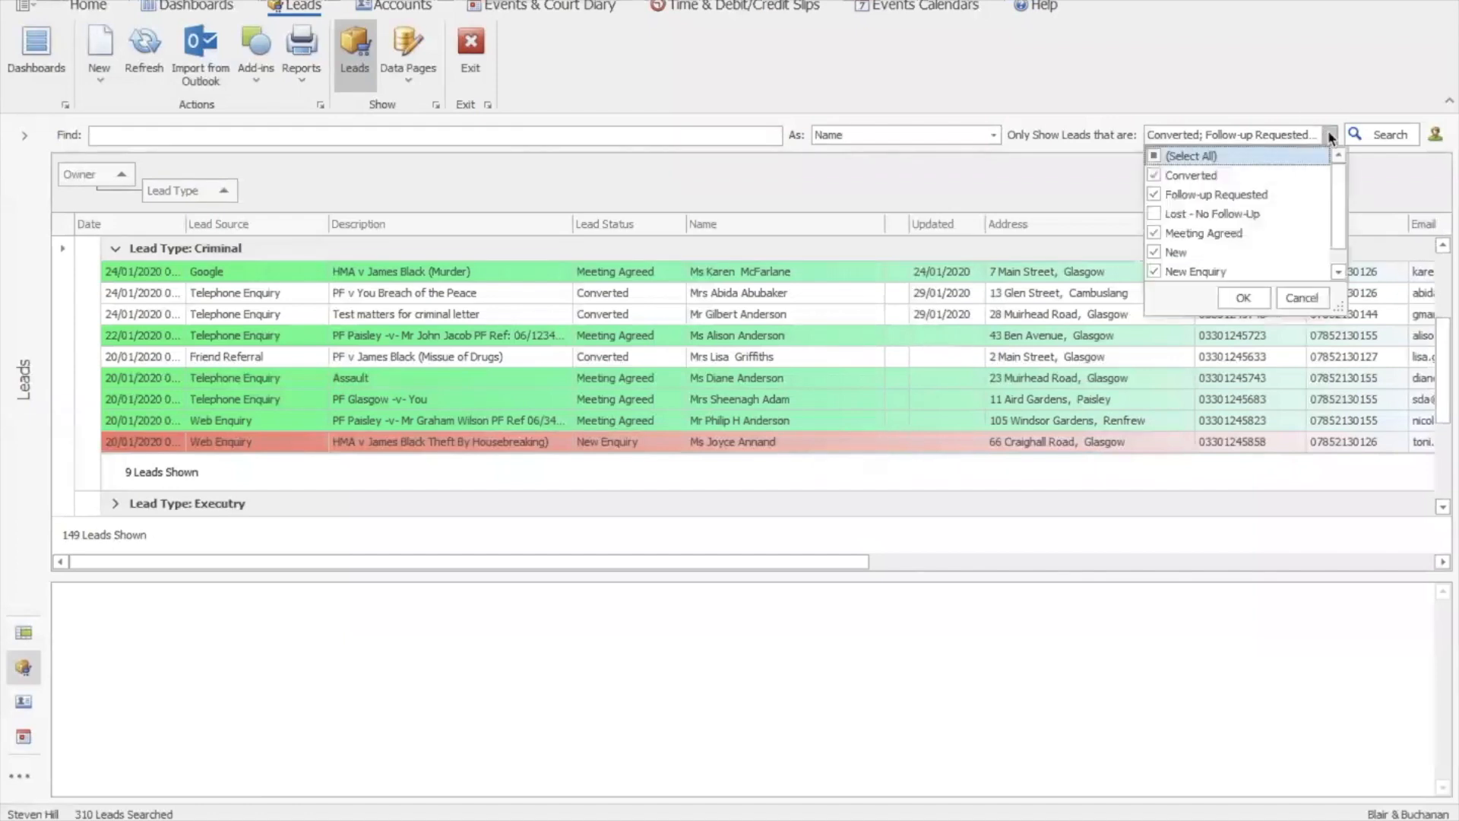
click(1332, 137)
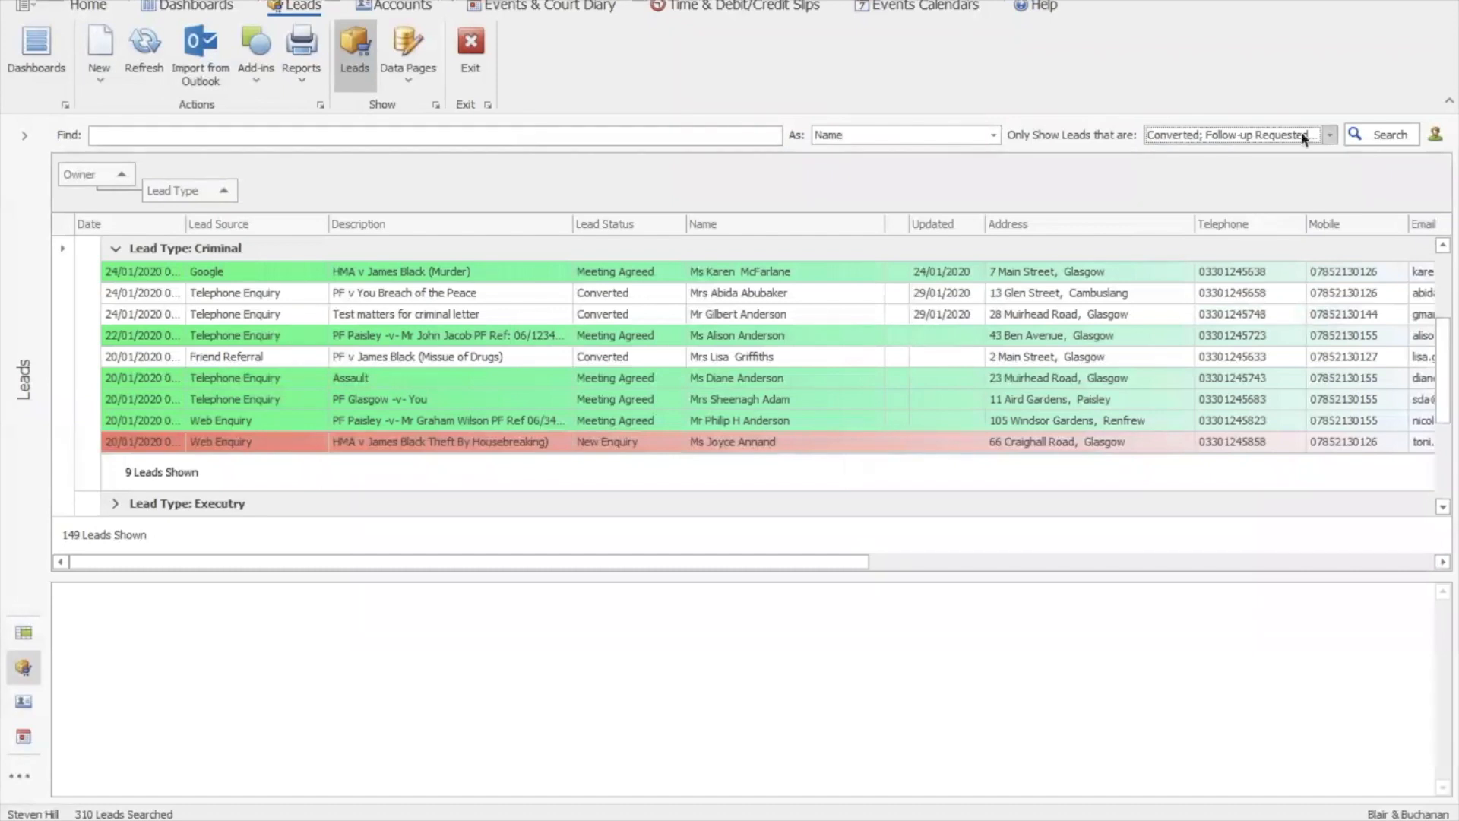
click(306, 84)
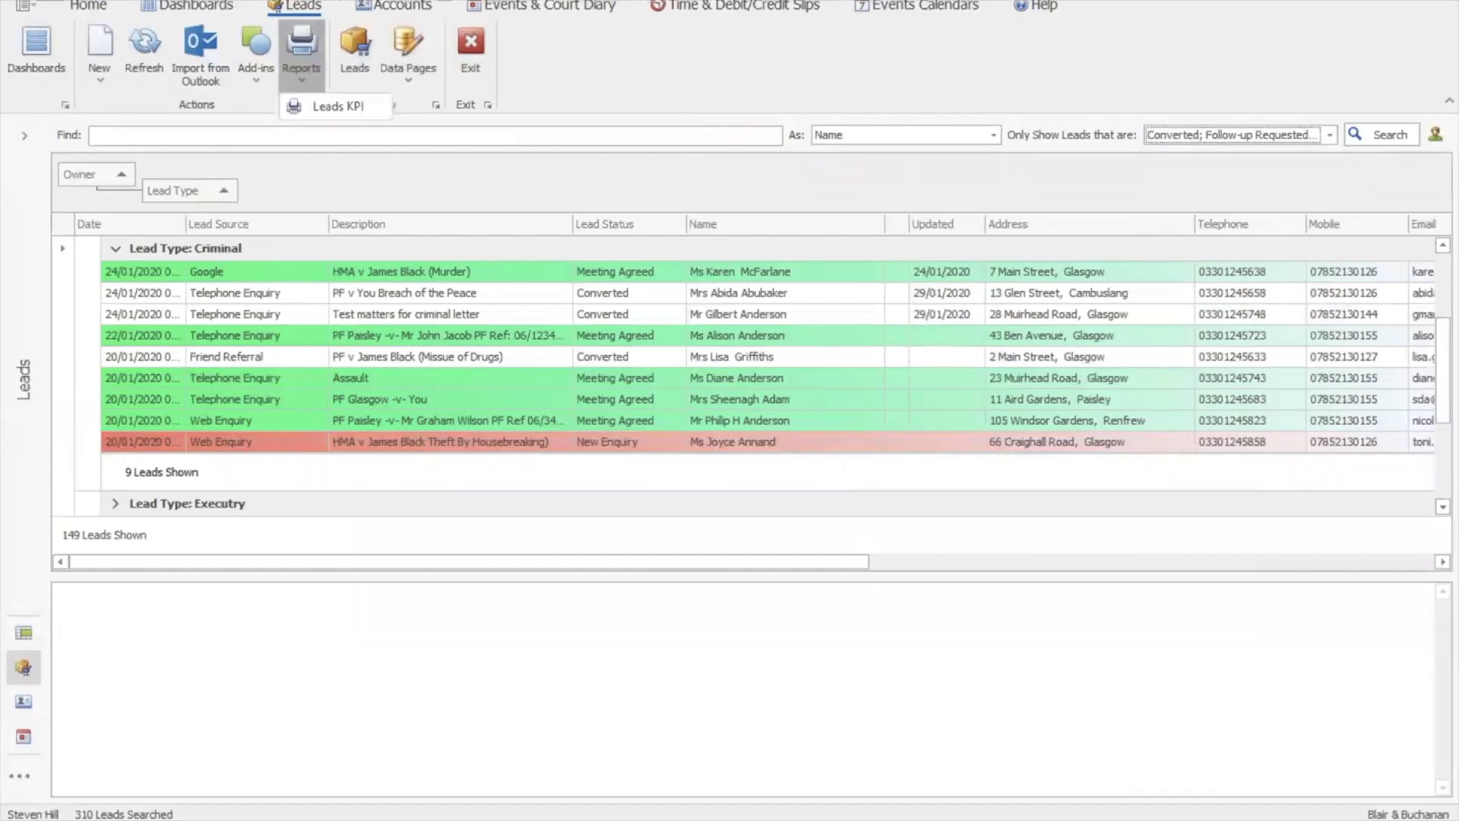
Run the Leads KPI report and expand Converted, then Conveyancing, down to one fee earner's four leads
click(312, 190)
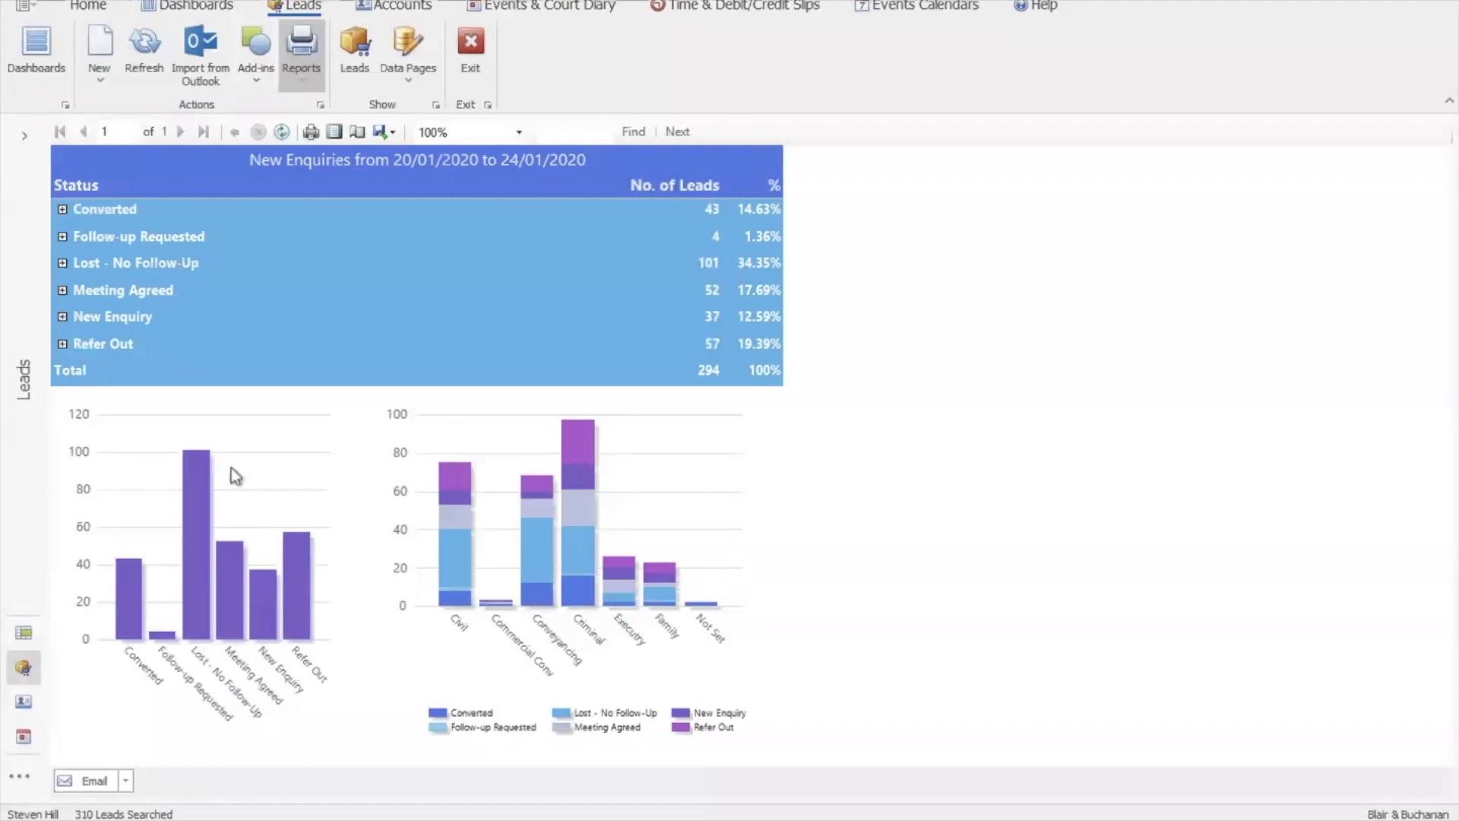
click(63, 210)
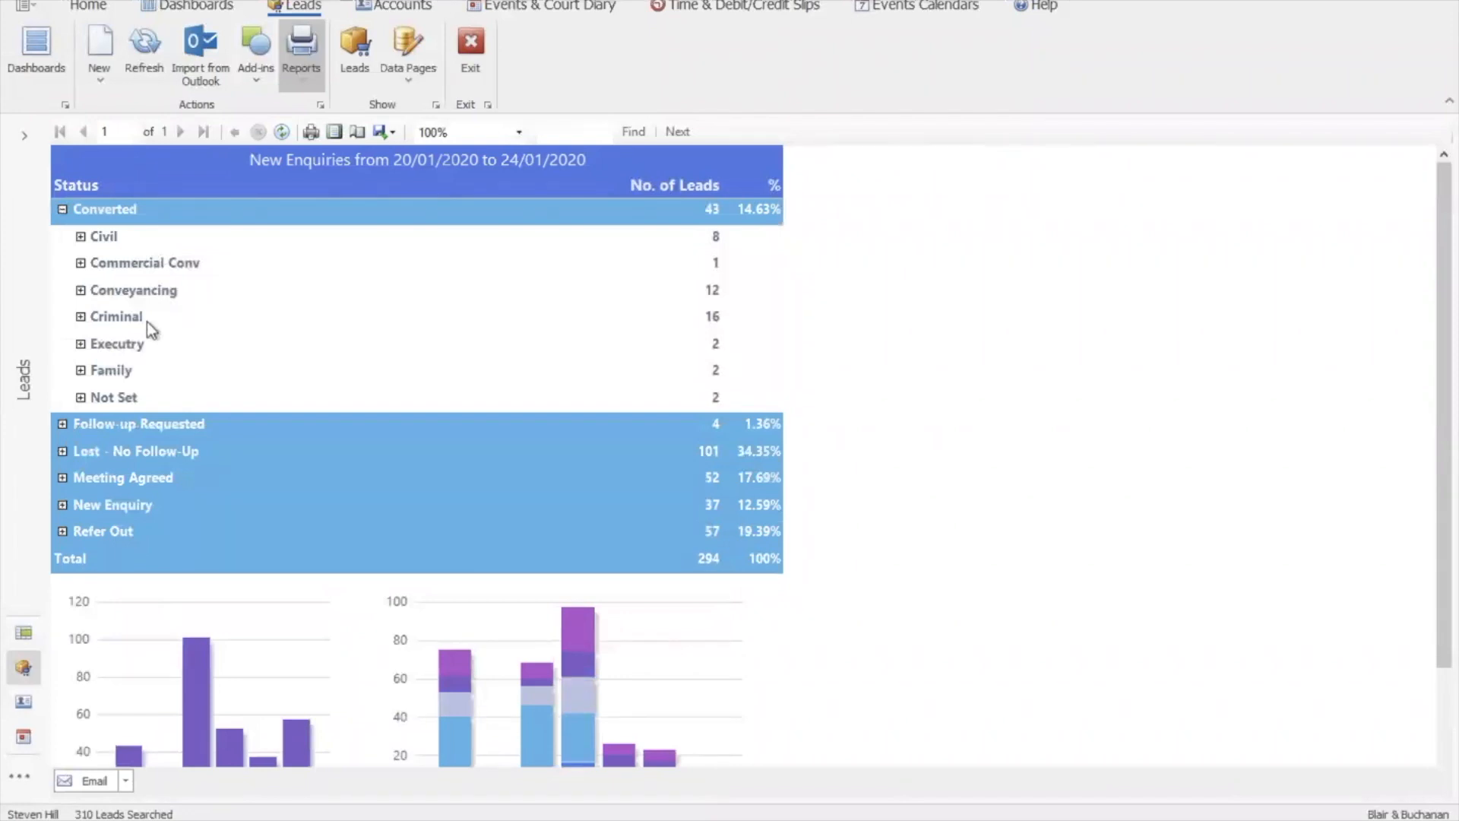
click(80, 292)
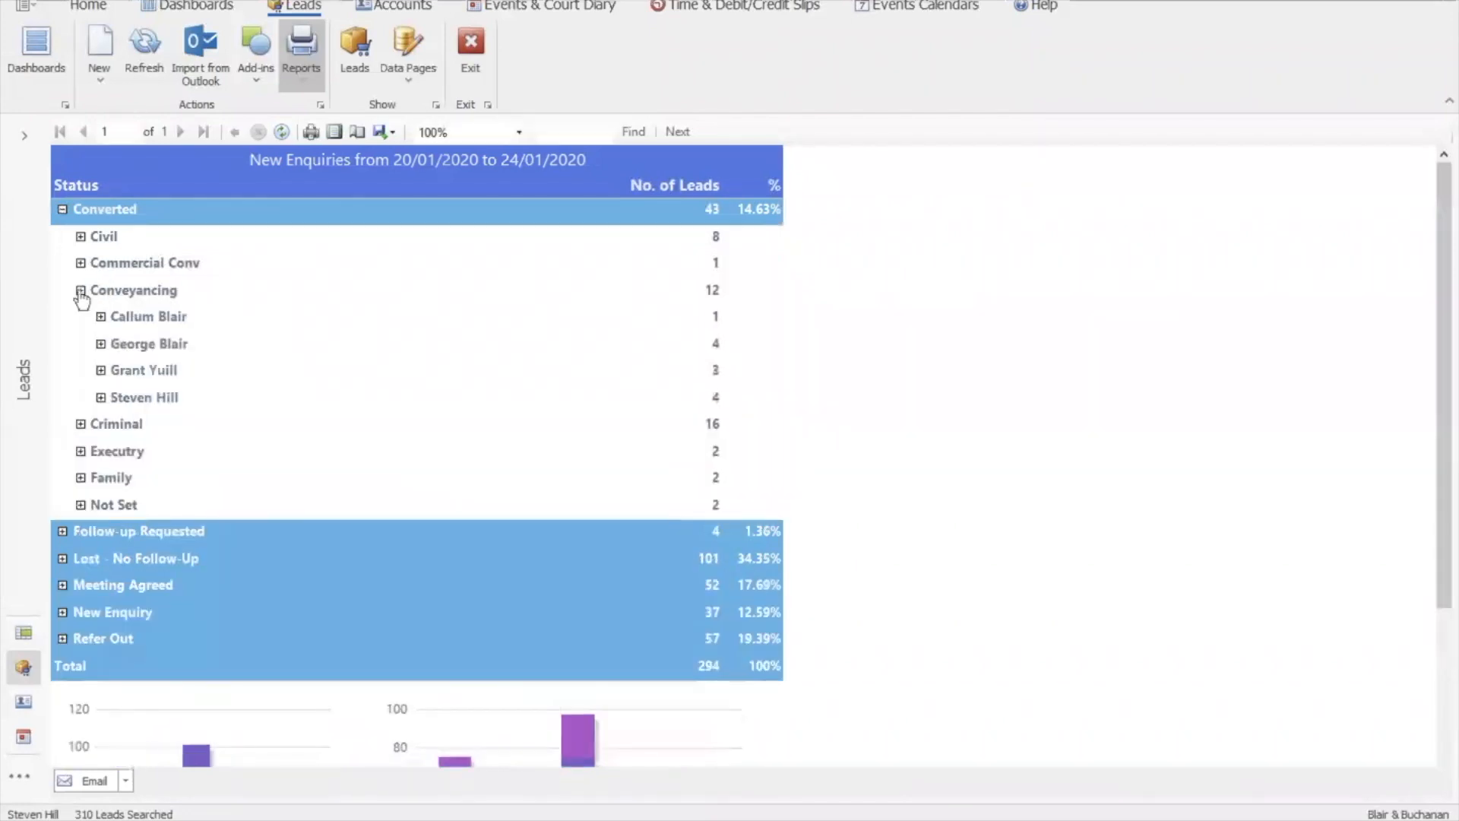
click(101, 343)
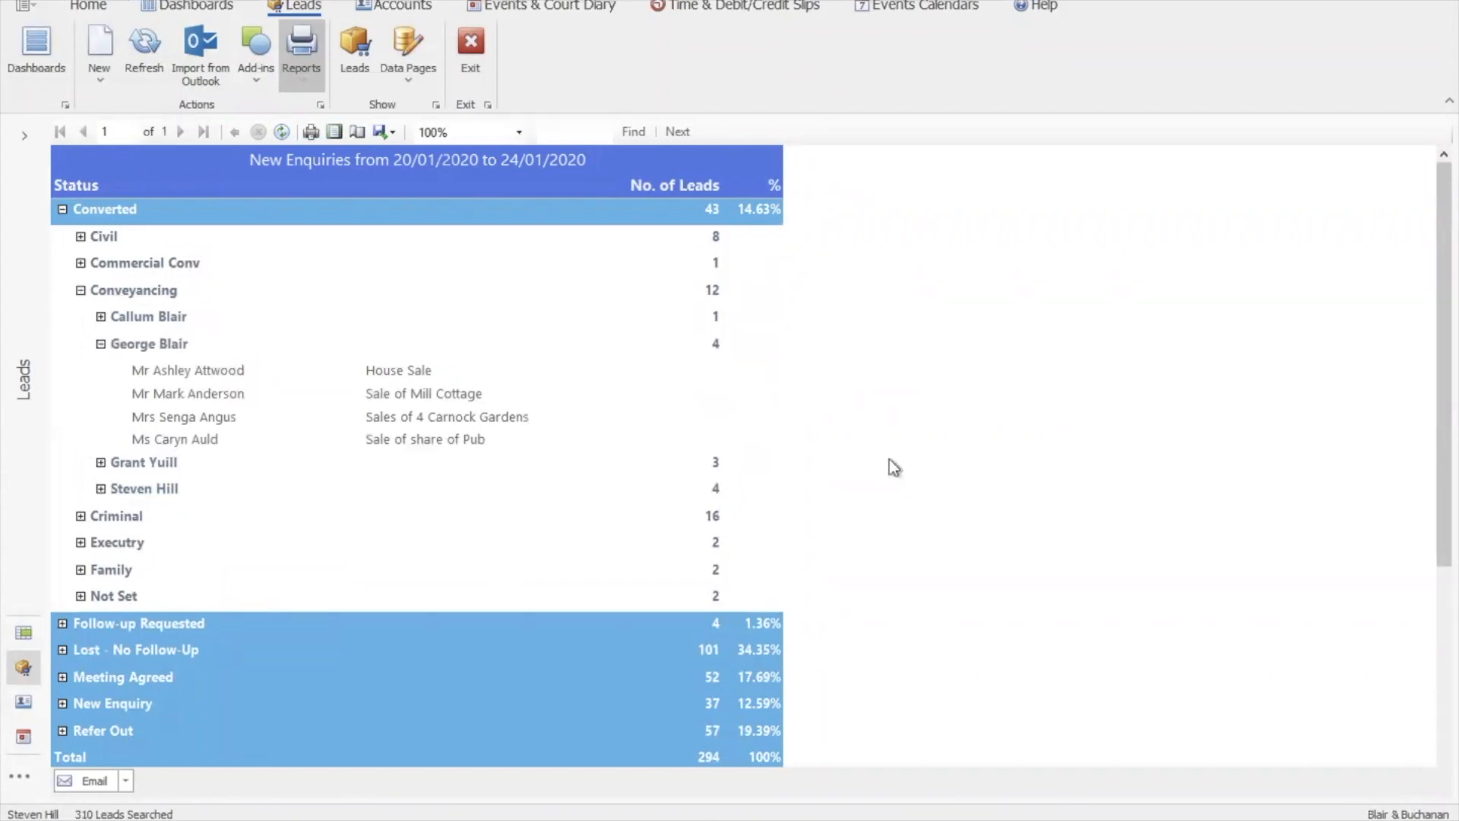
Open the New Matter Report dashboard, page back twice, then show WIP by Department (£13,572 total)
click(195, 6)
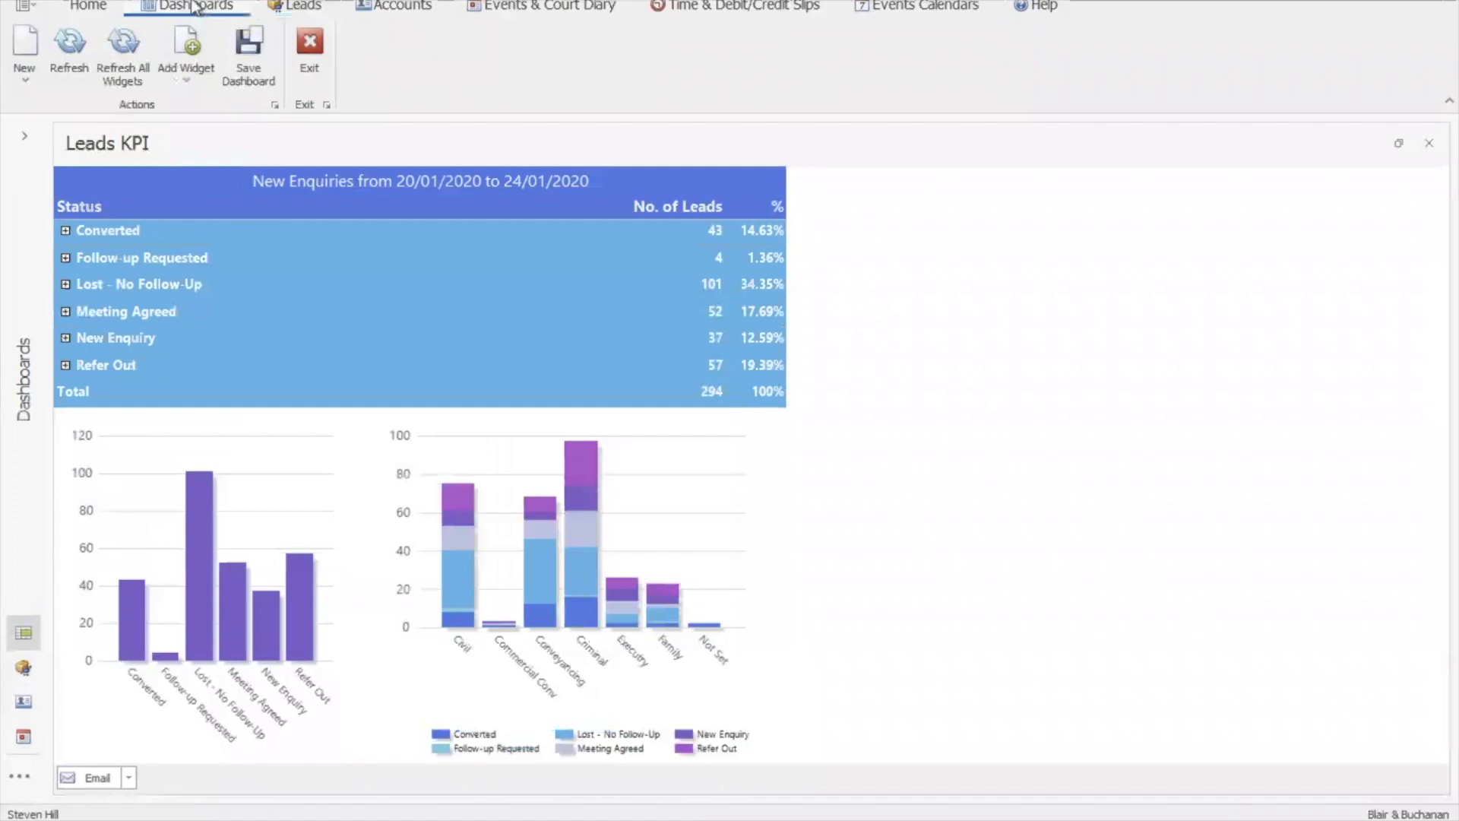
click(25, 136)
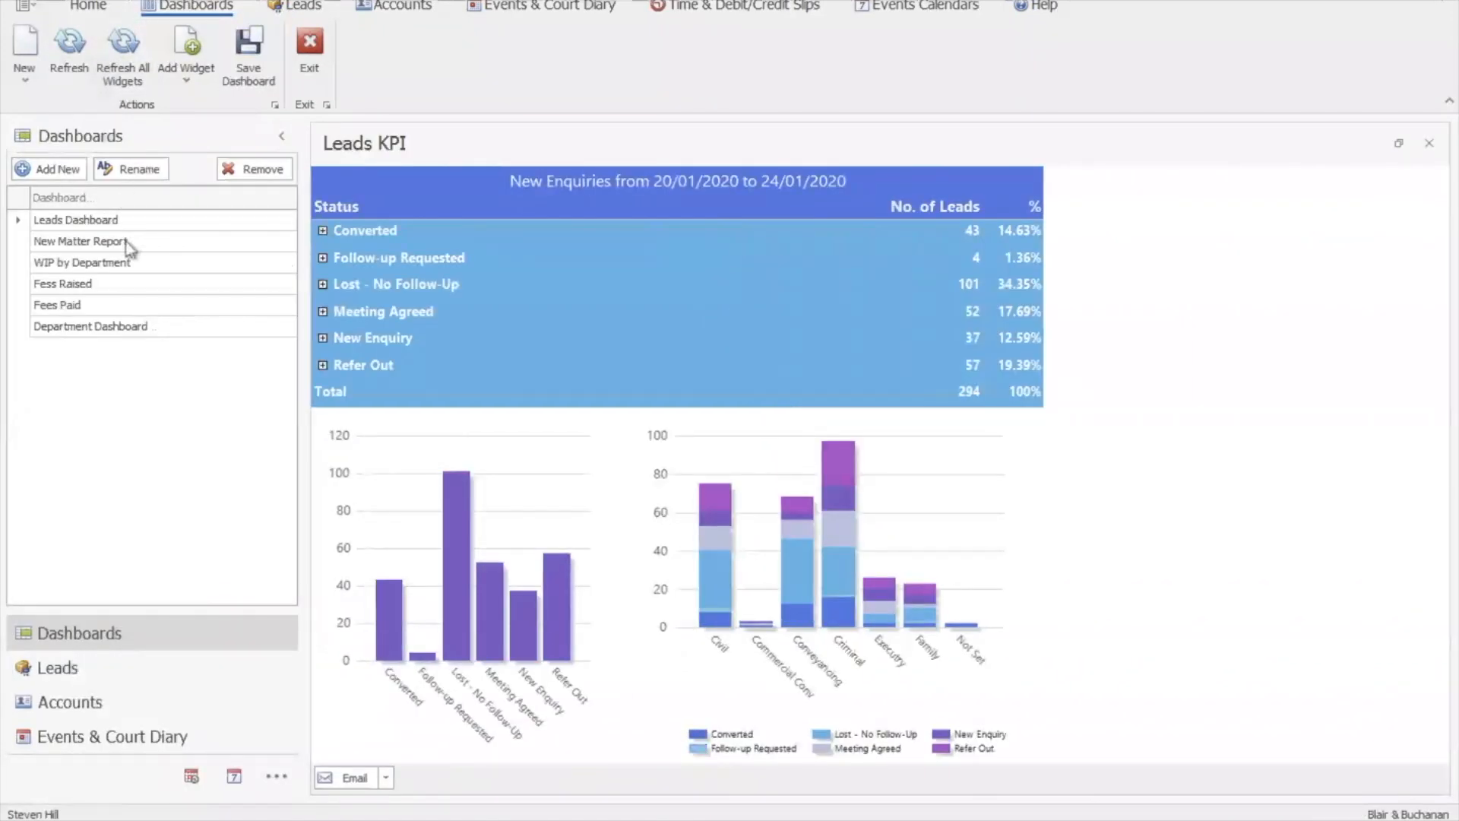
click(106, 241)
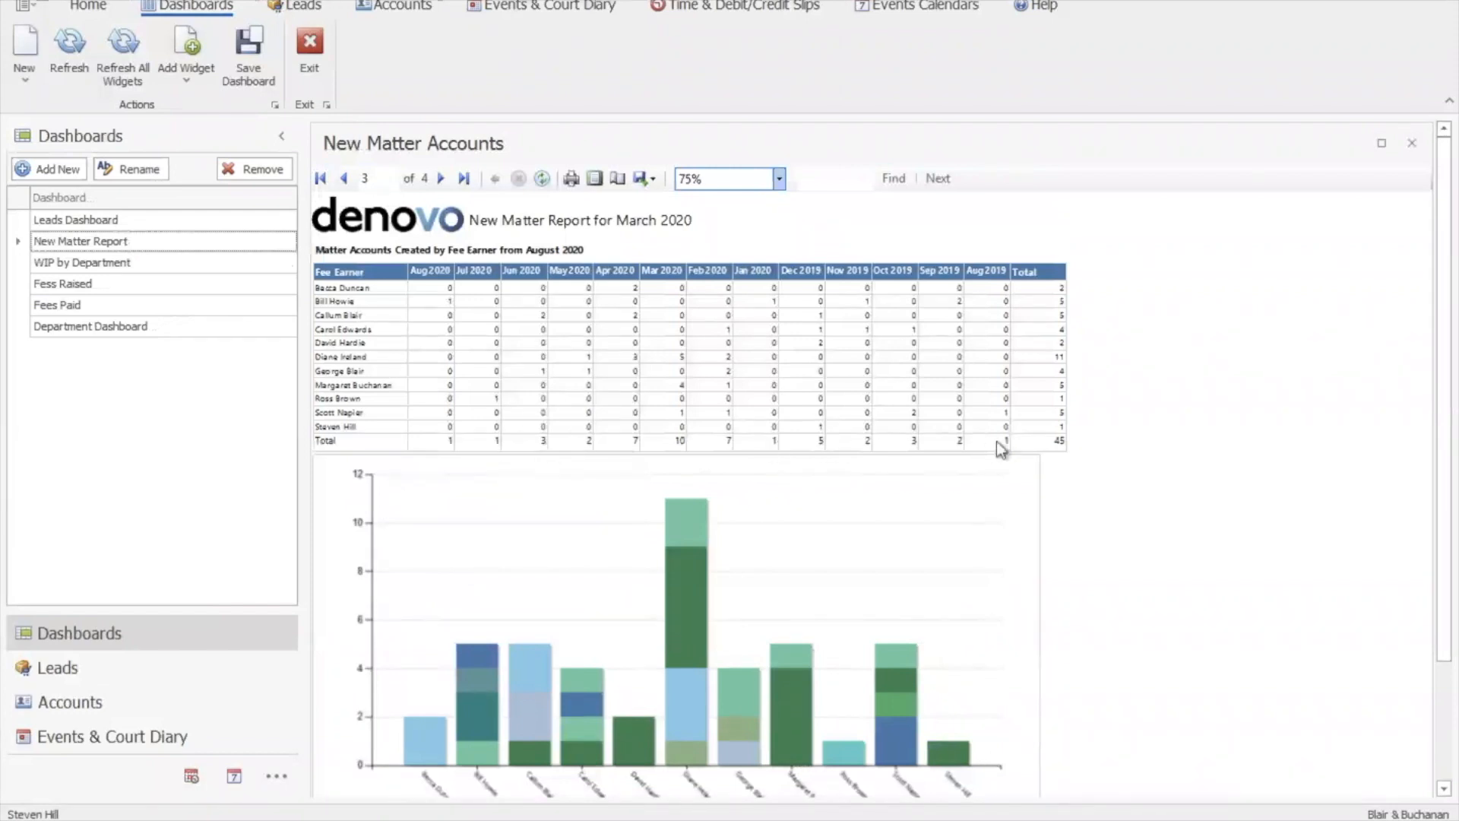
click(347, 181)
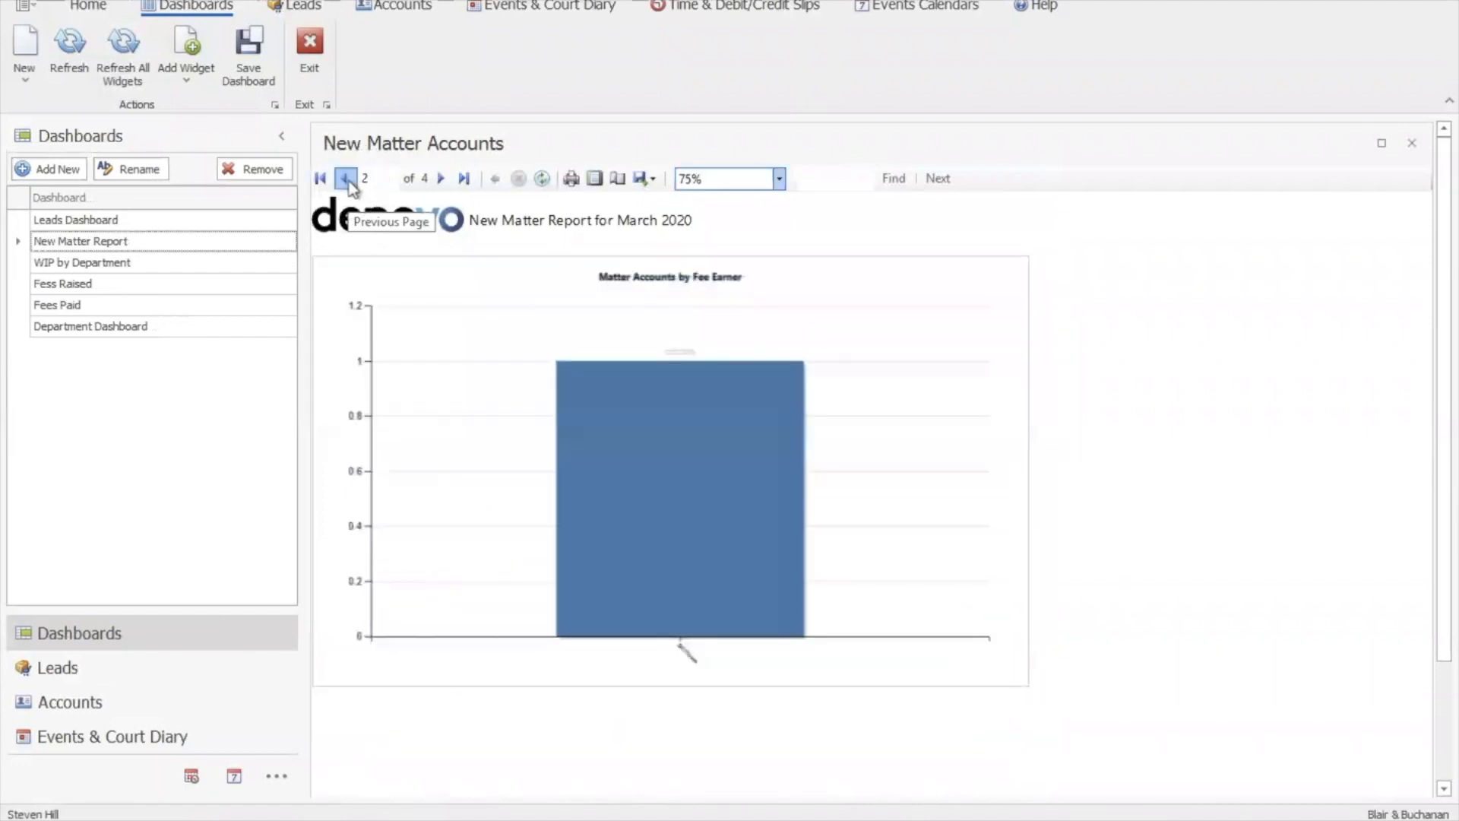
click(347, 181)
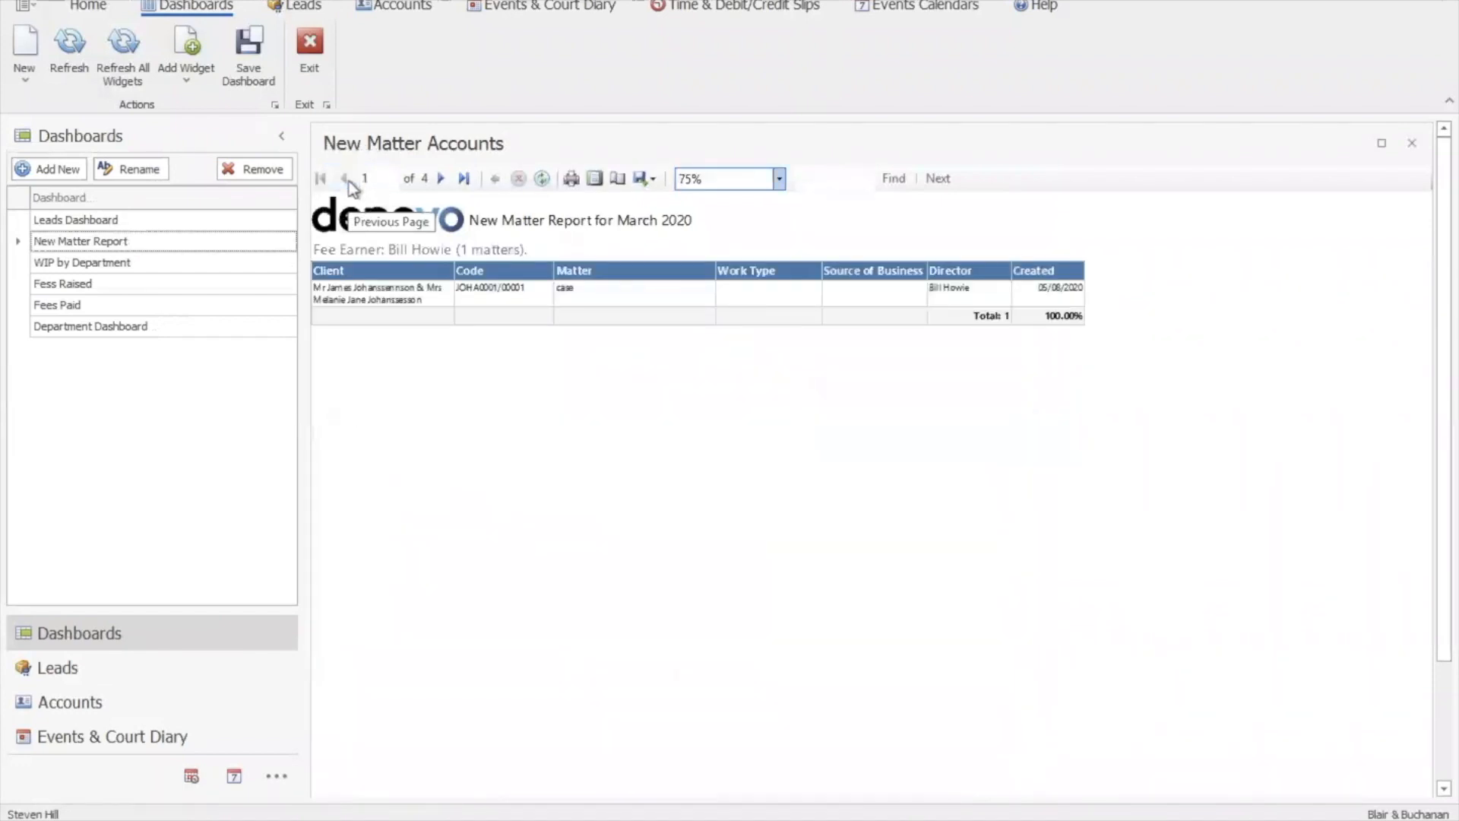
click(105, 265)
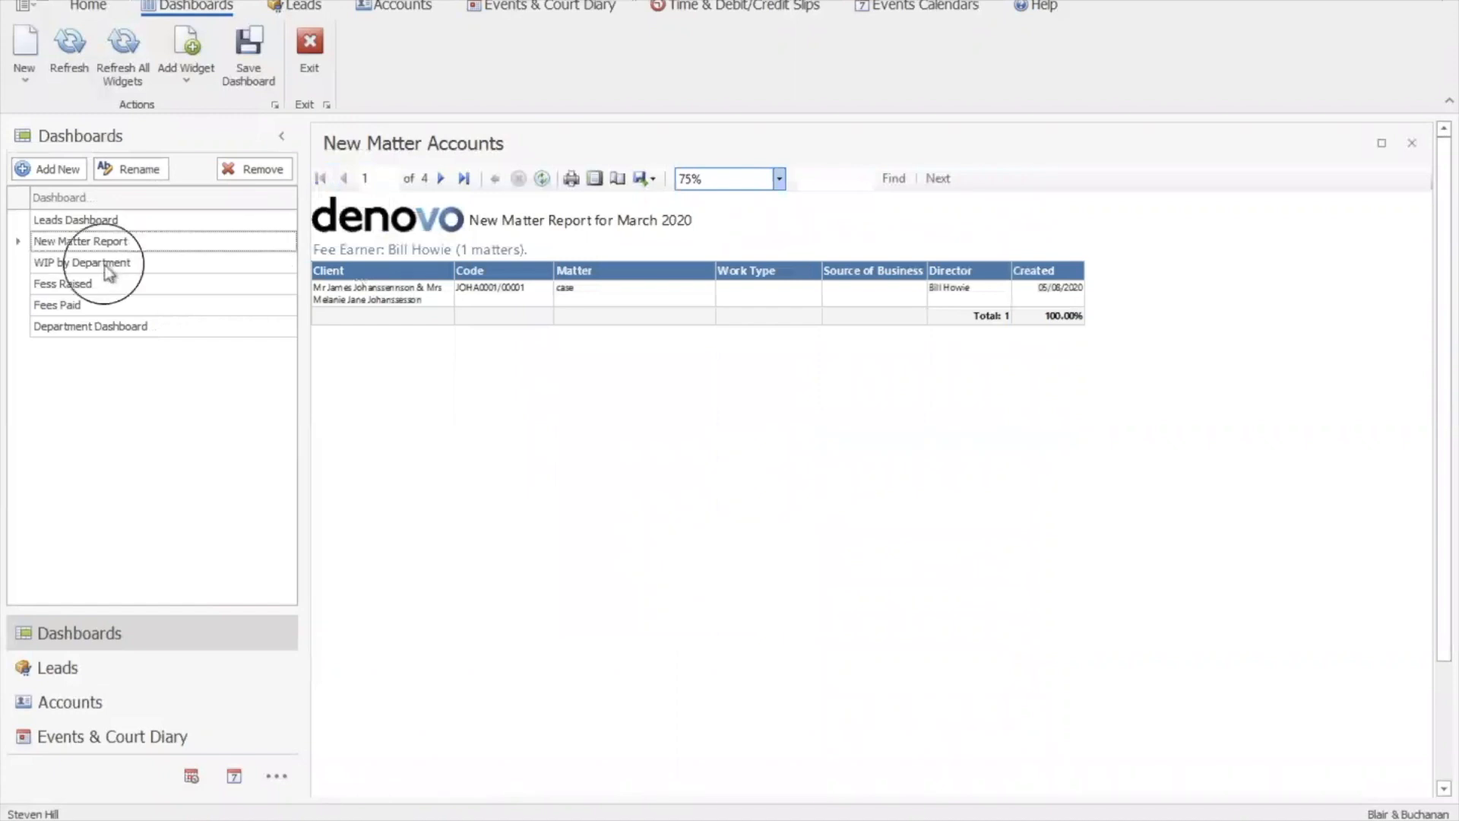
Collapse and re-expand the dashboard list, then show Fees Raised (56,375 raised, £96,642 forecast)
click(281, 135)
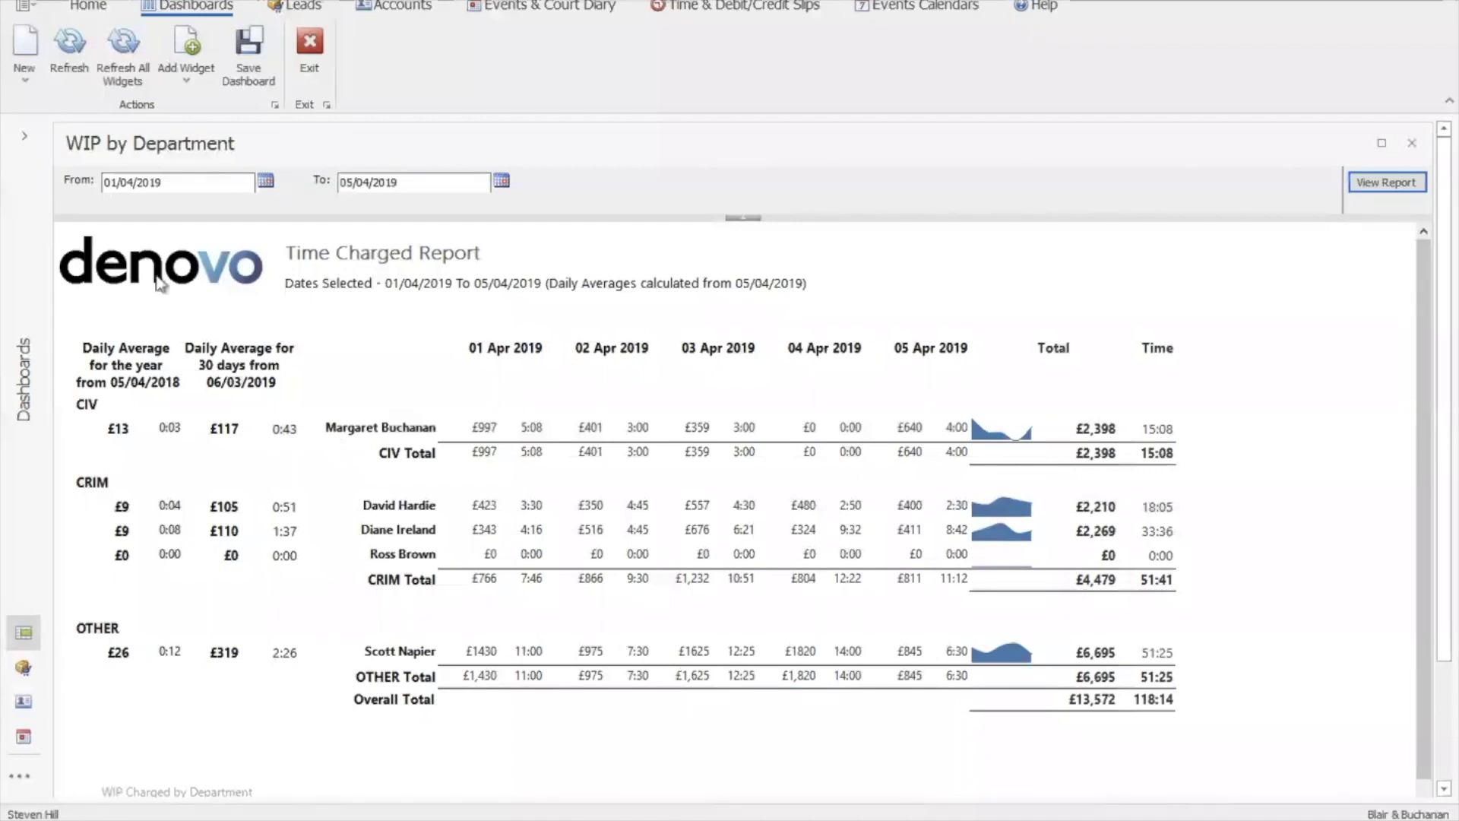
click(24, 137)
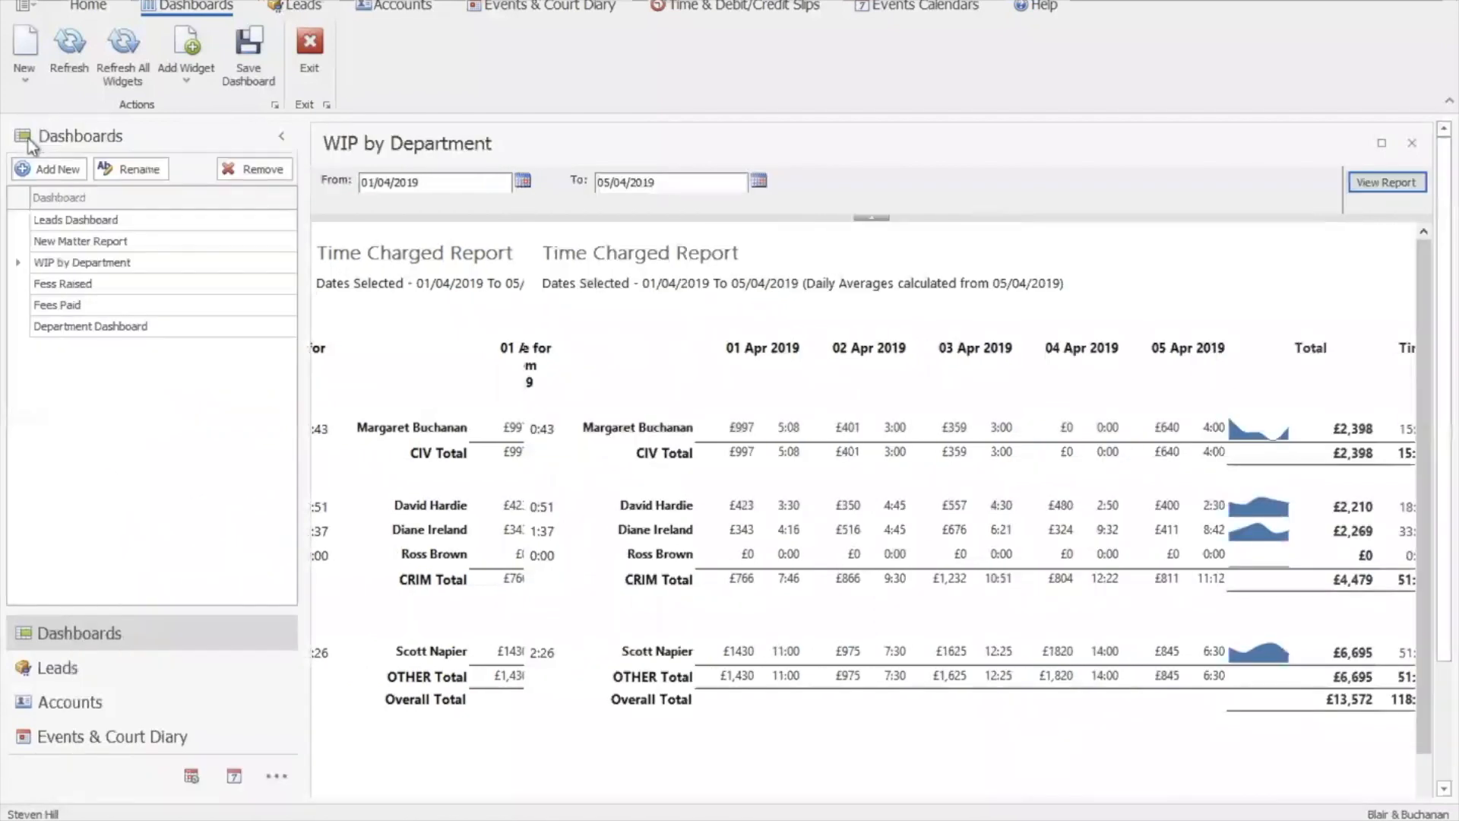
click(76, 284)
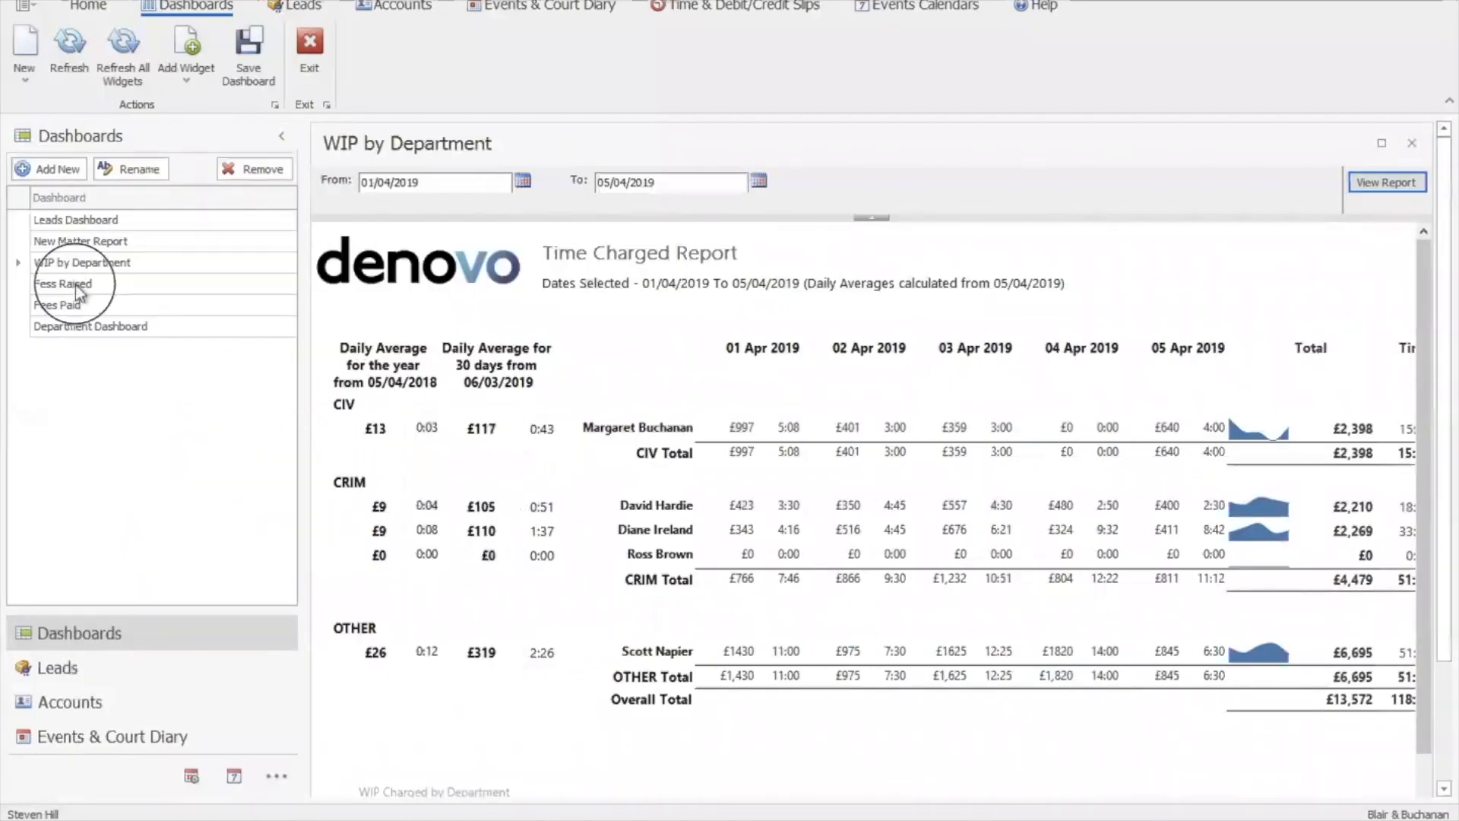
Break down Conveyancing, Criminal, Family, Immigration and Litigation fees raised by fee earner
click(281, 136)
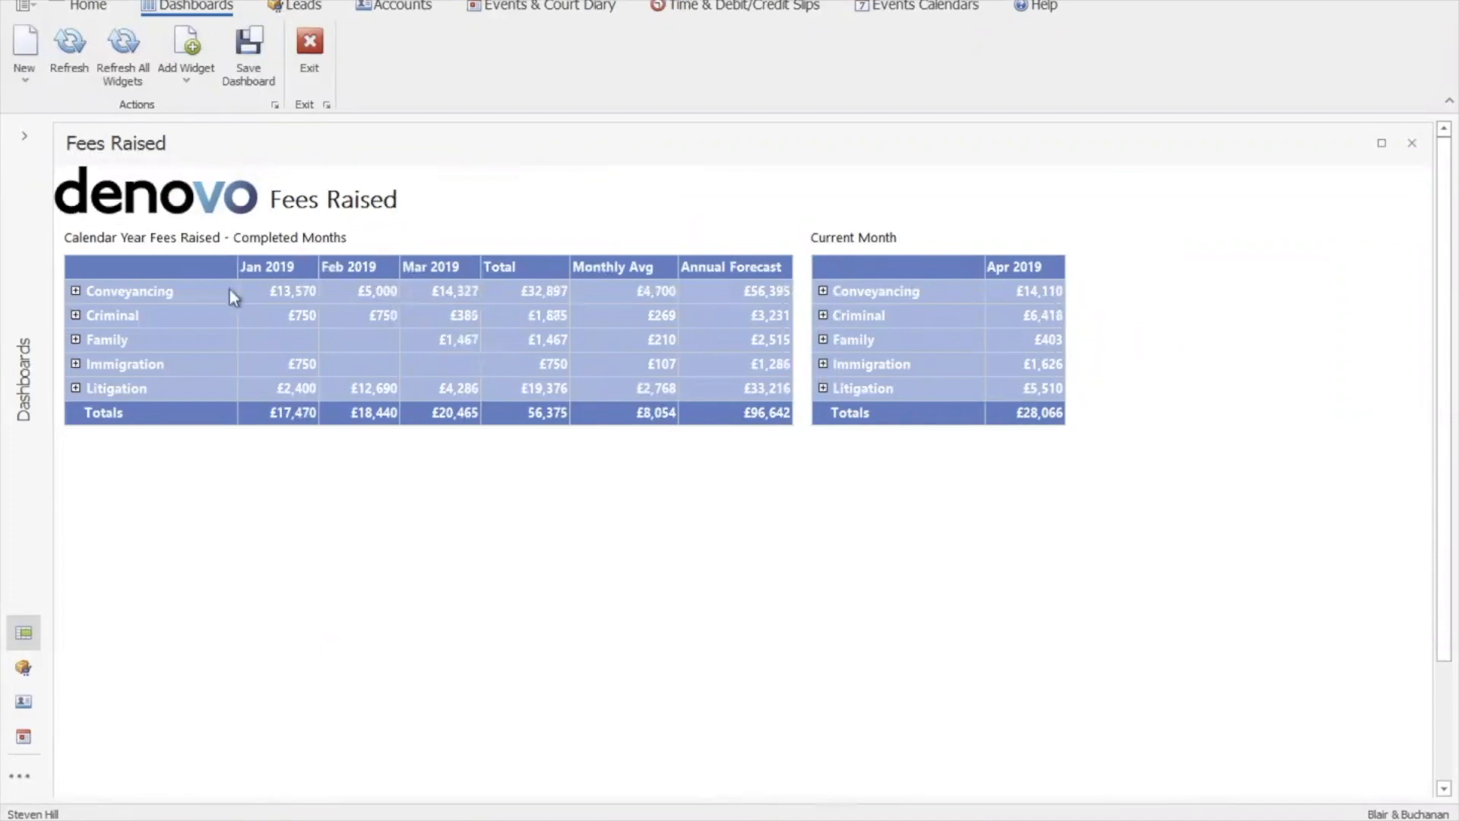
click(75, 291)
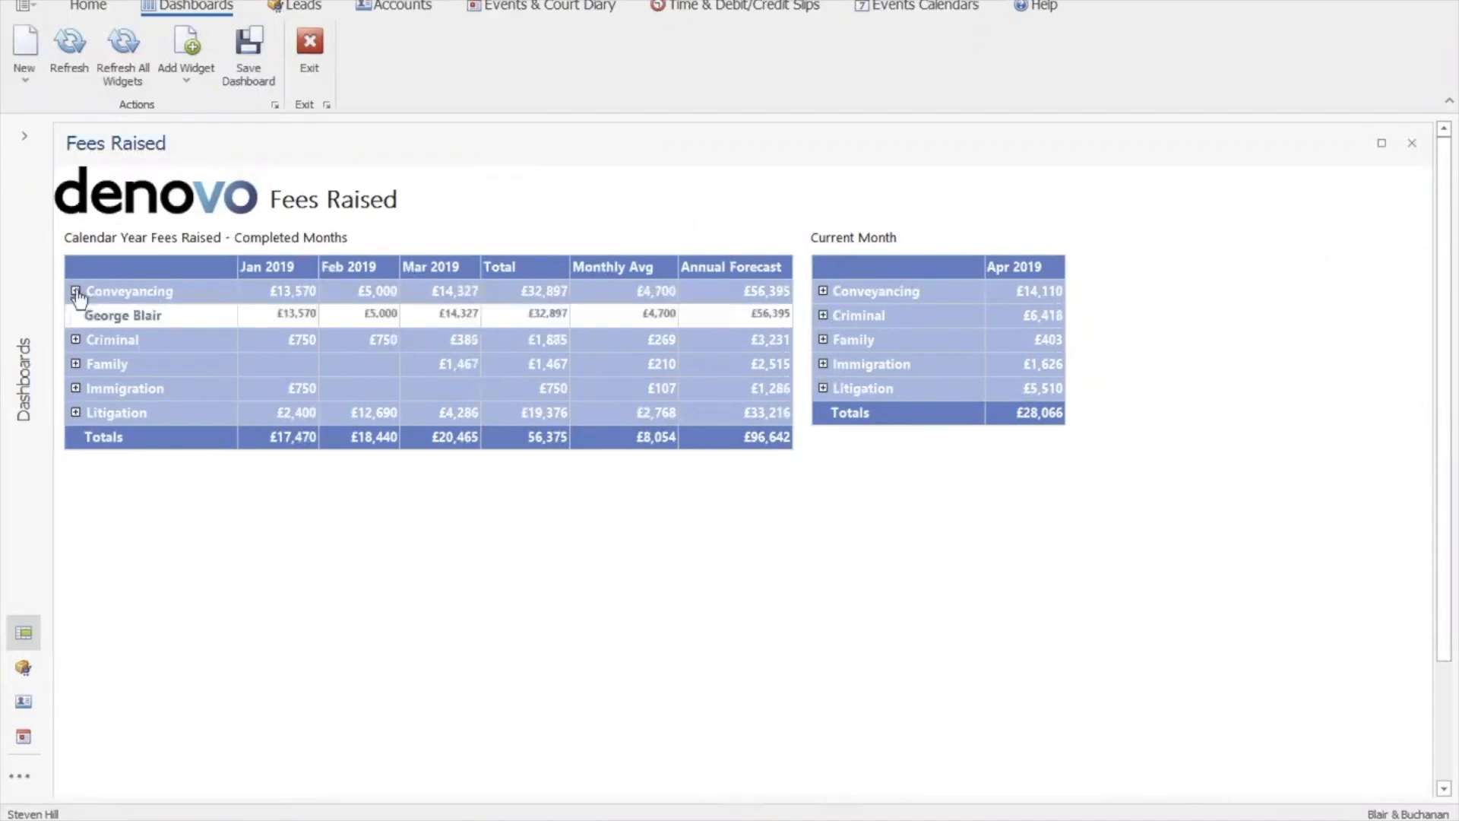
click(75, 340)
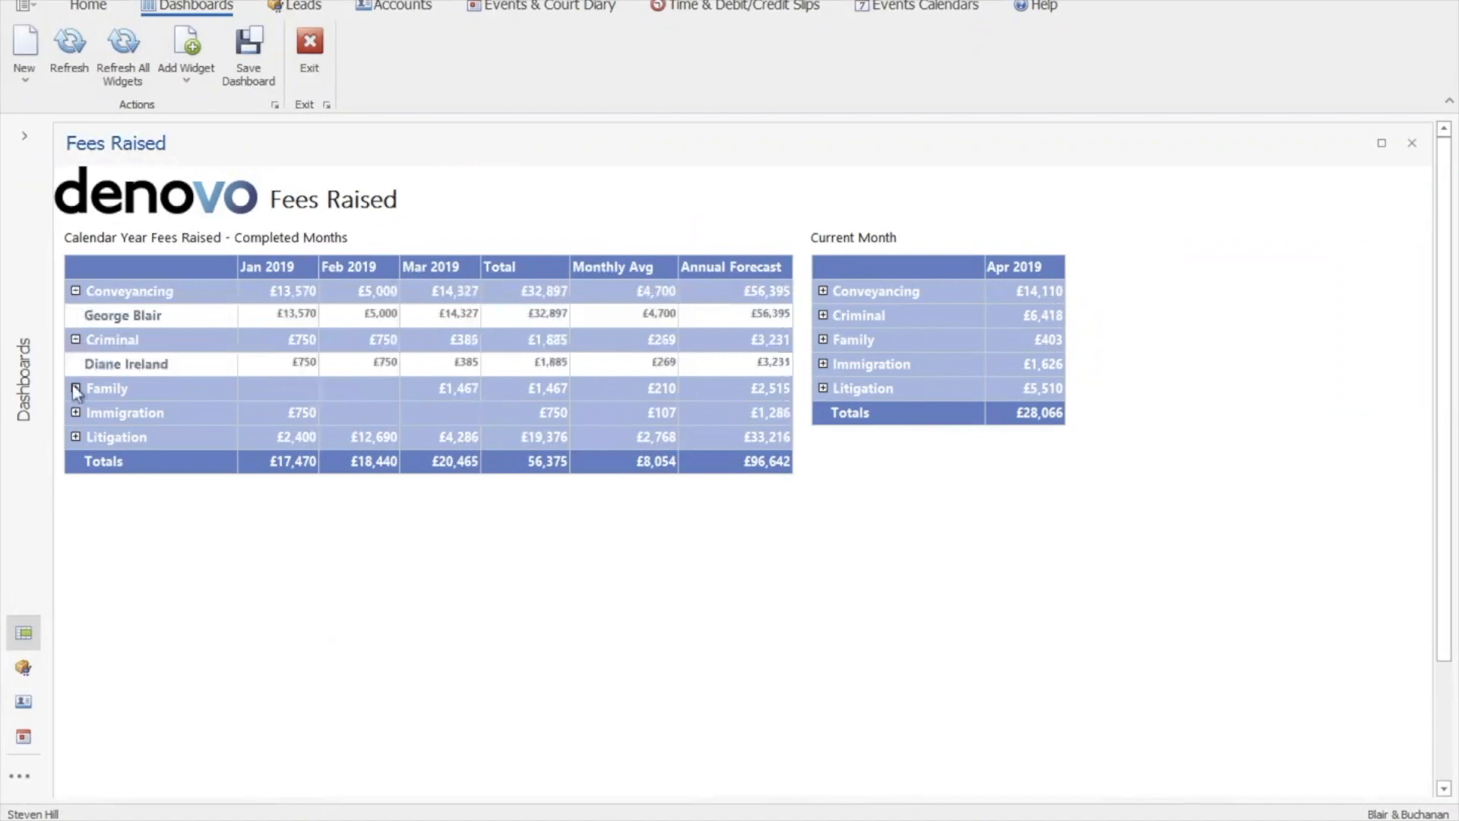
click(76, 388)
click(75, 438)
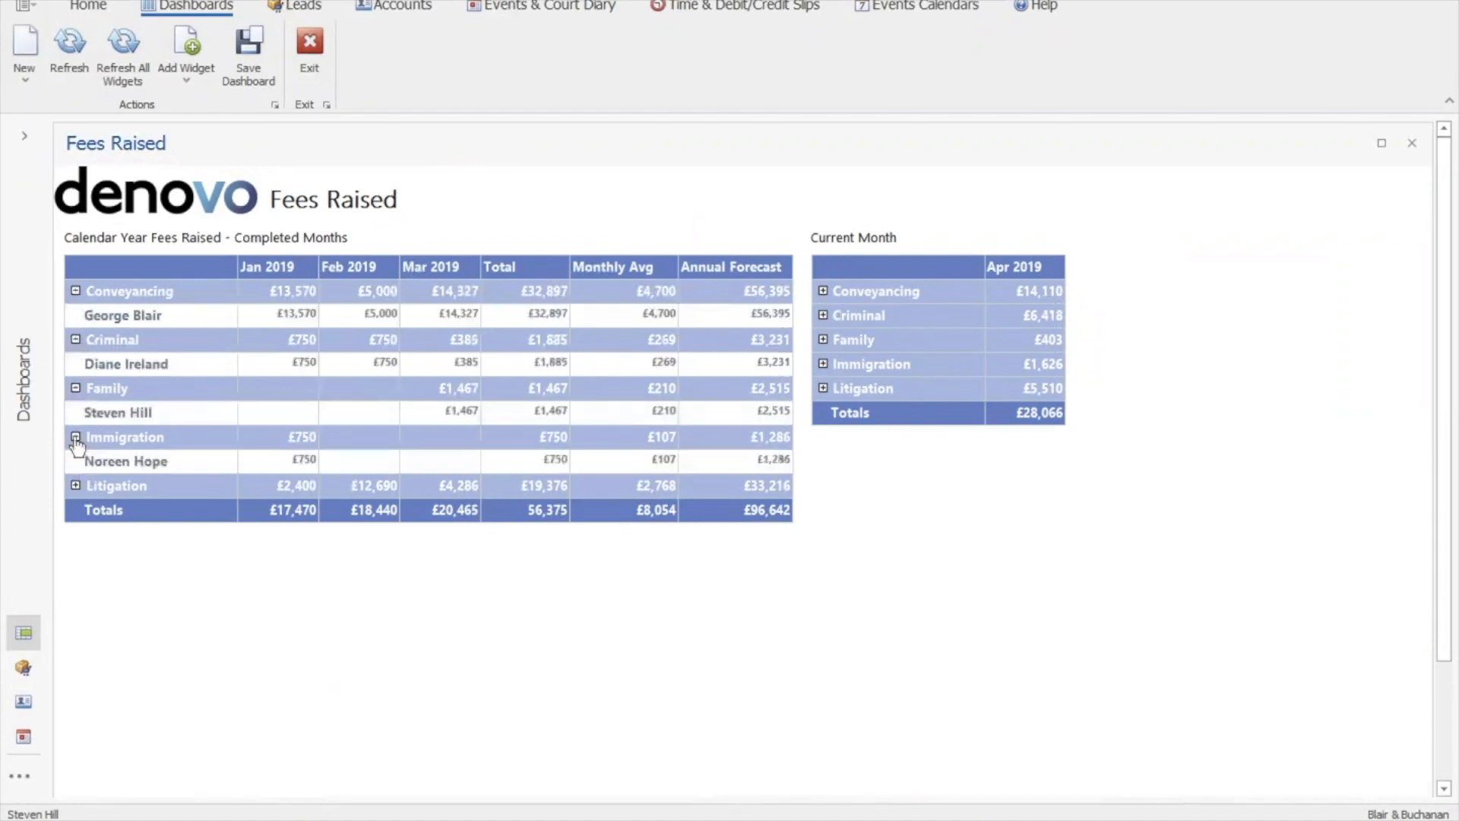
click(75, 485)
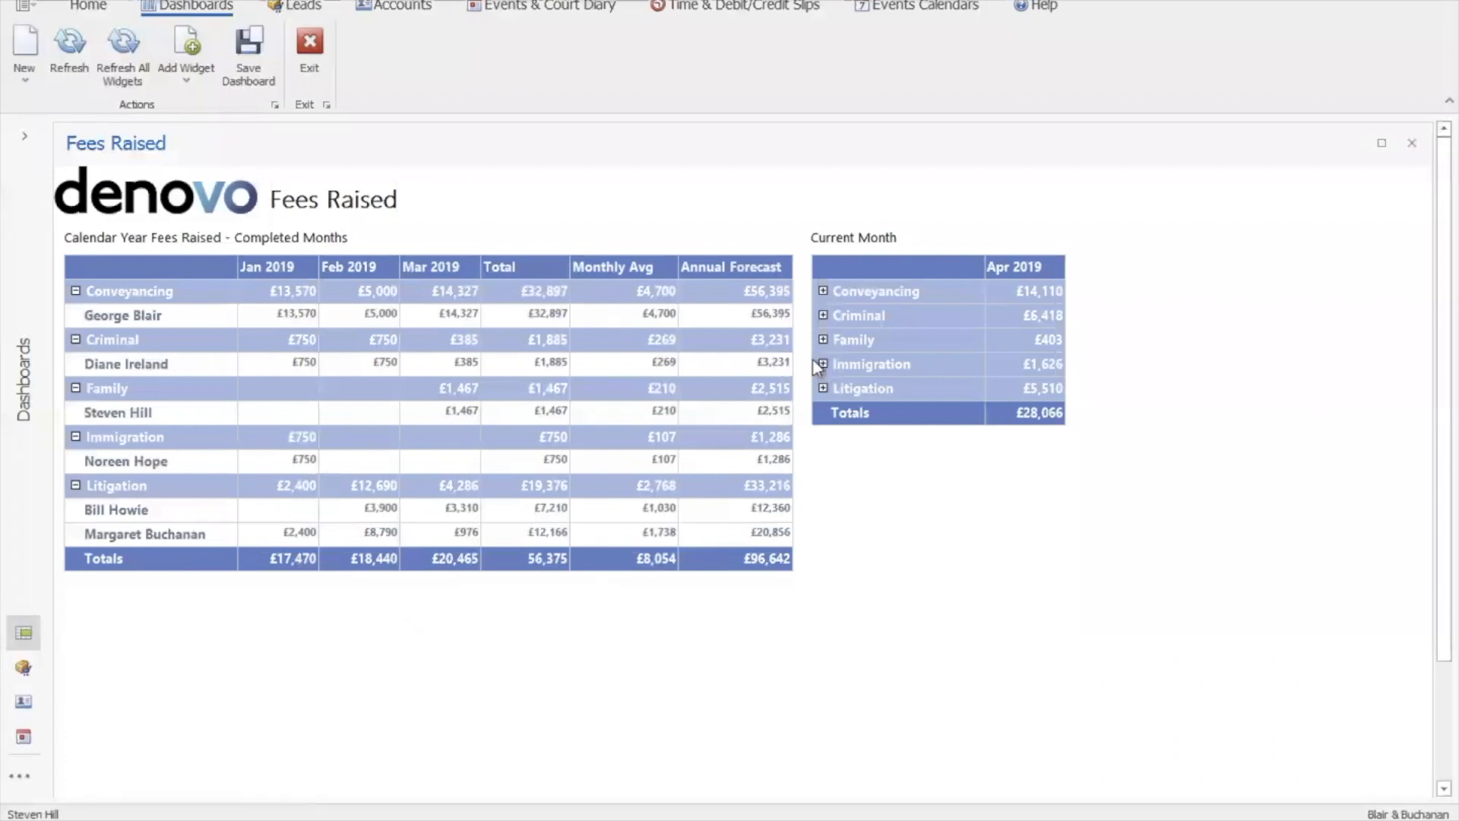
View the Fees Paid dashboard (£80,045 forecast), then return to the 66-account Matter Accounts list
click(24, 136)
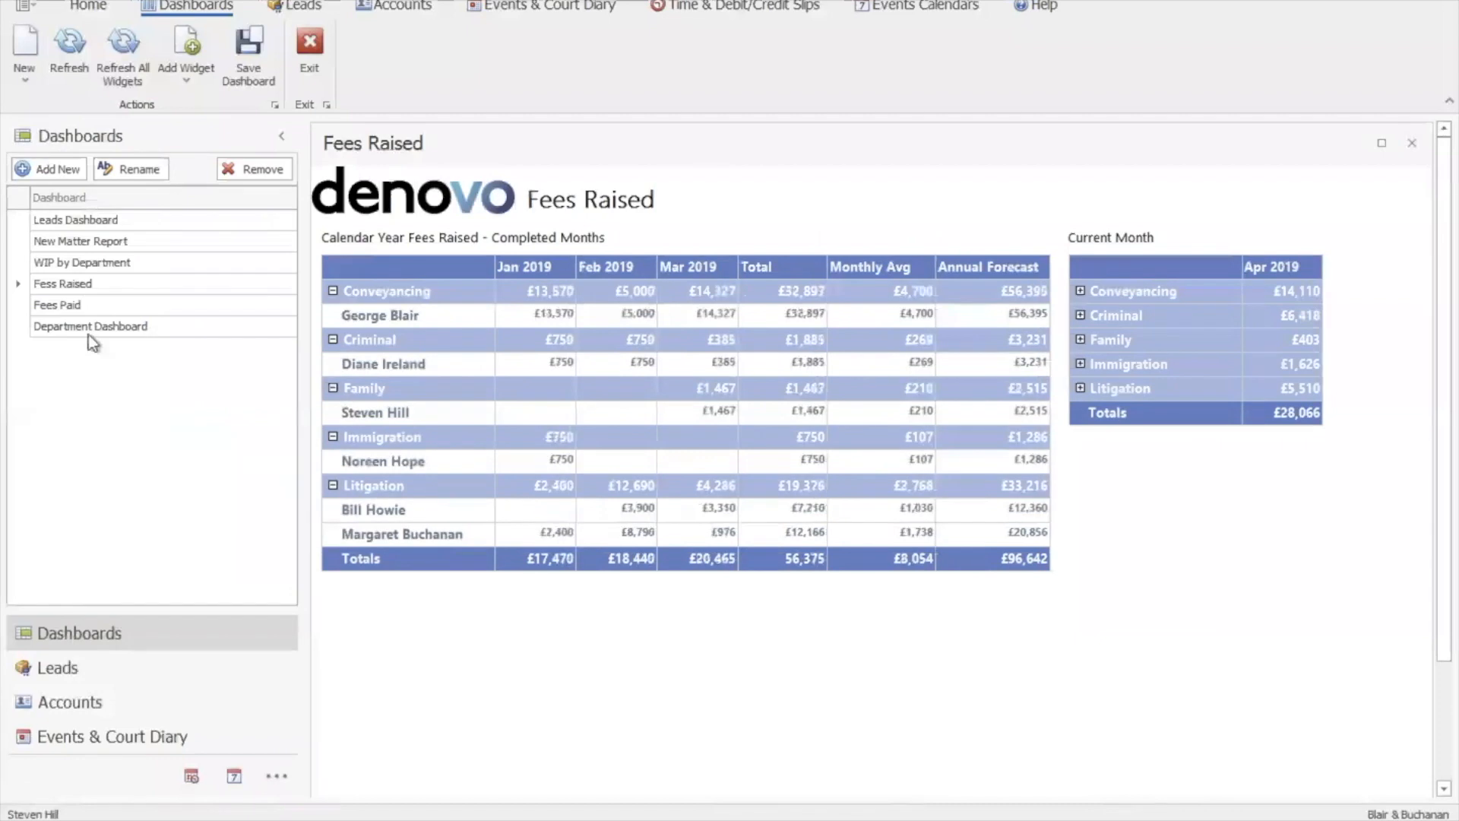
click(108, 303)
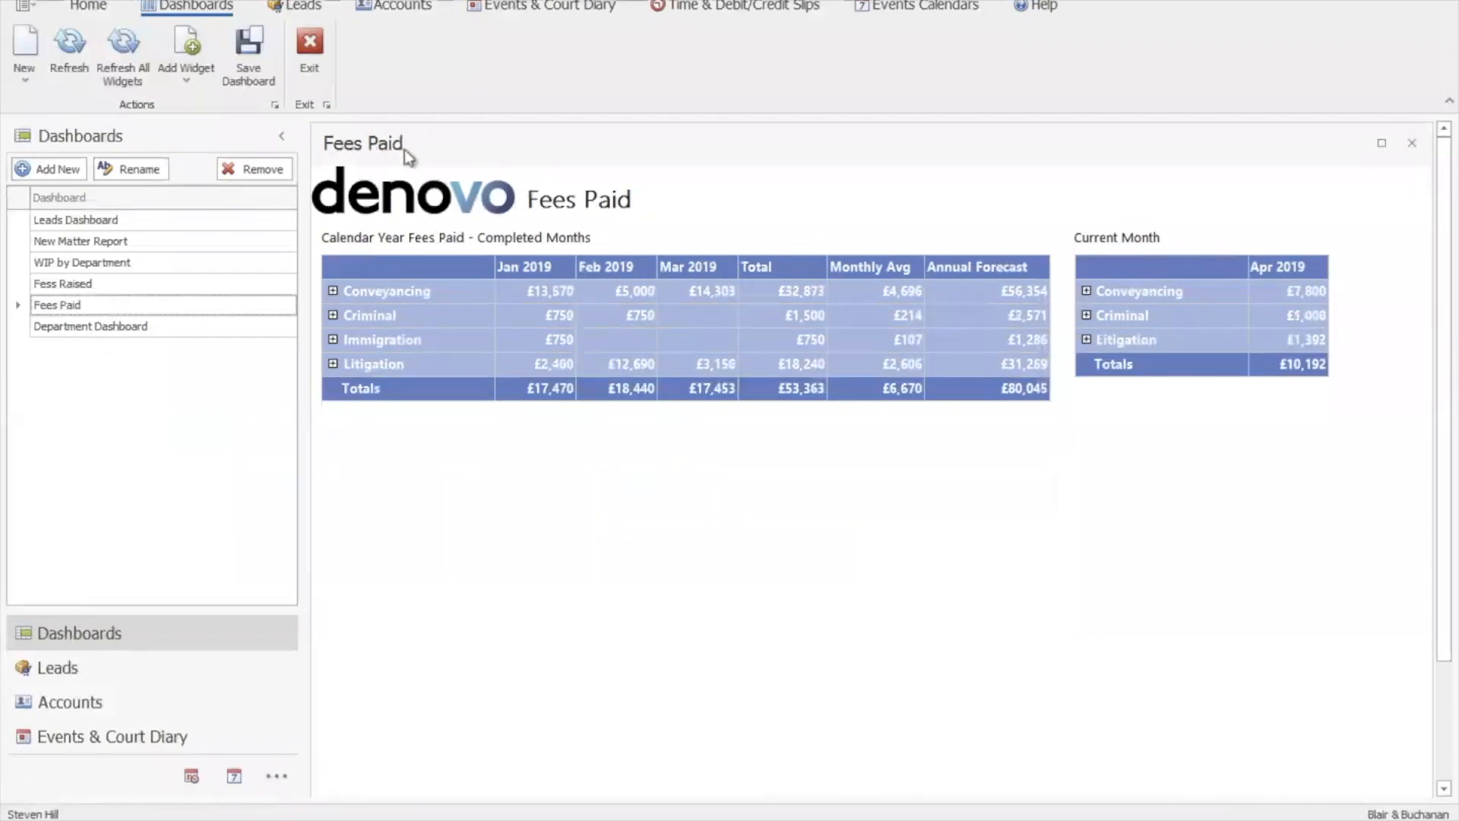
click(386, 9)
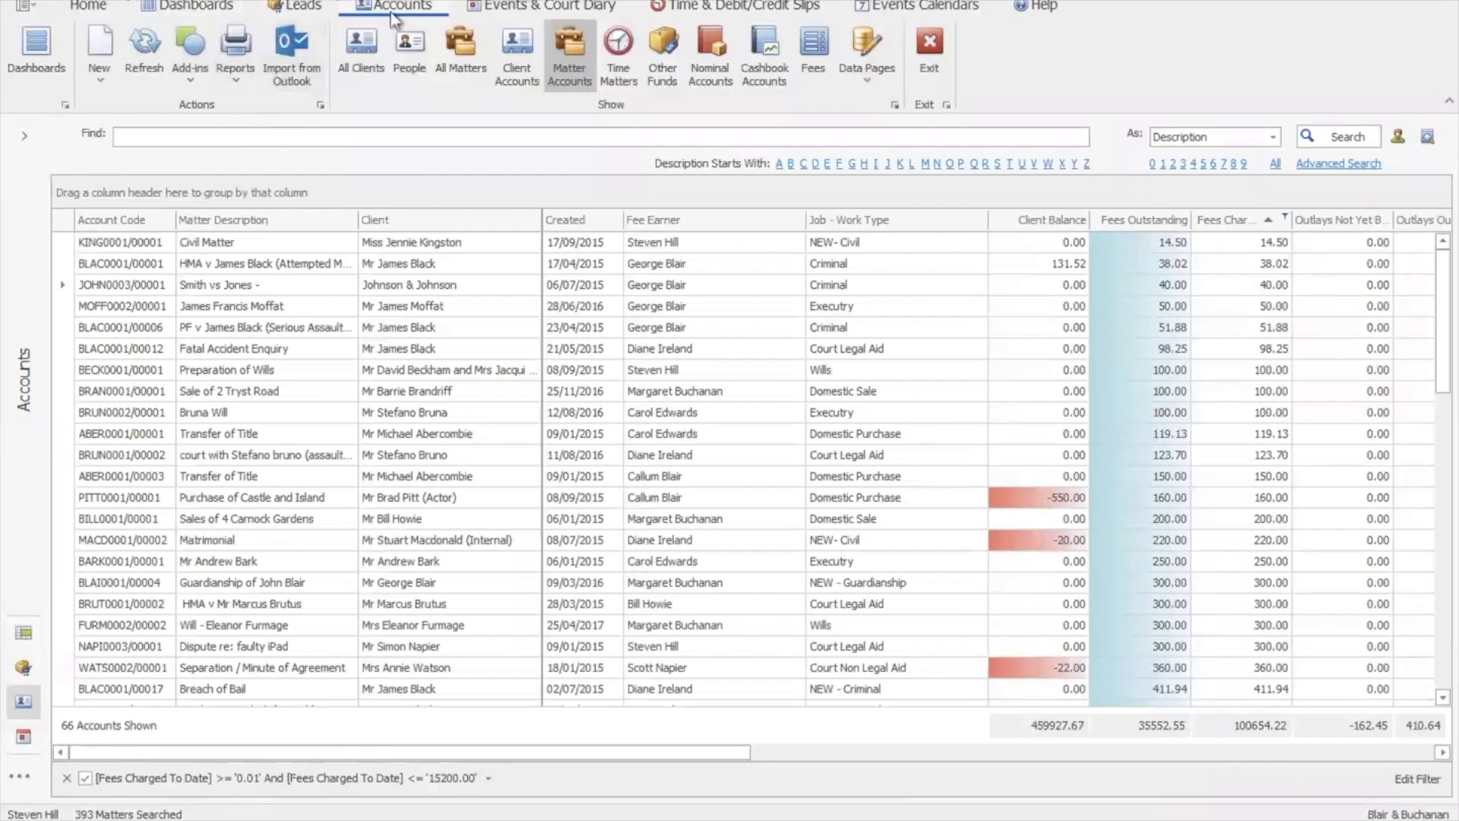
Run the Fees Overdue report (£38,773) and drill Litigation's over-180-day fees to one fee earner's accounts
click(236, 79)
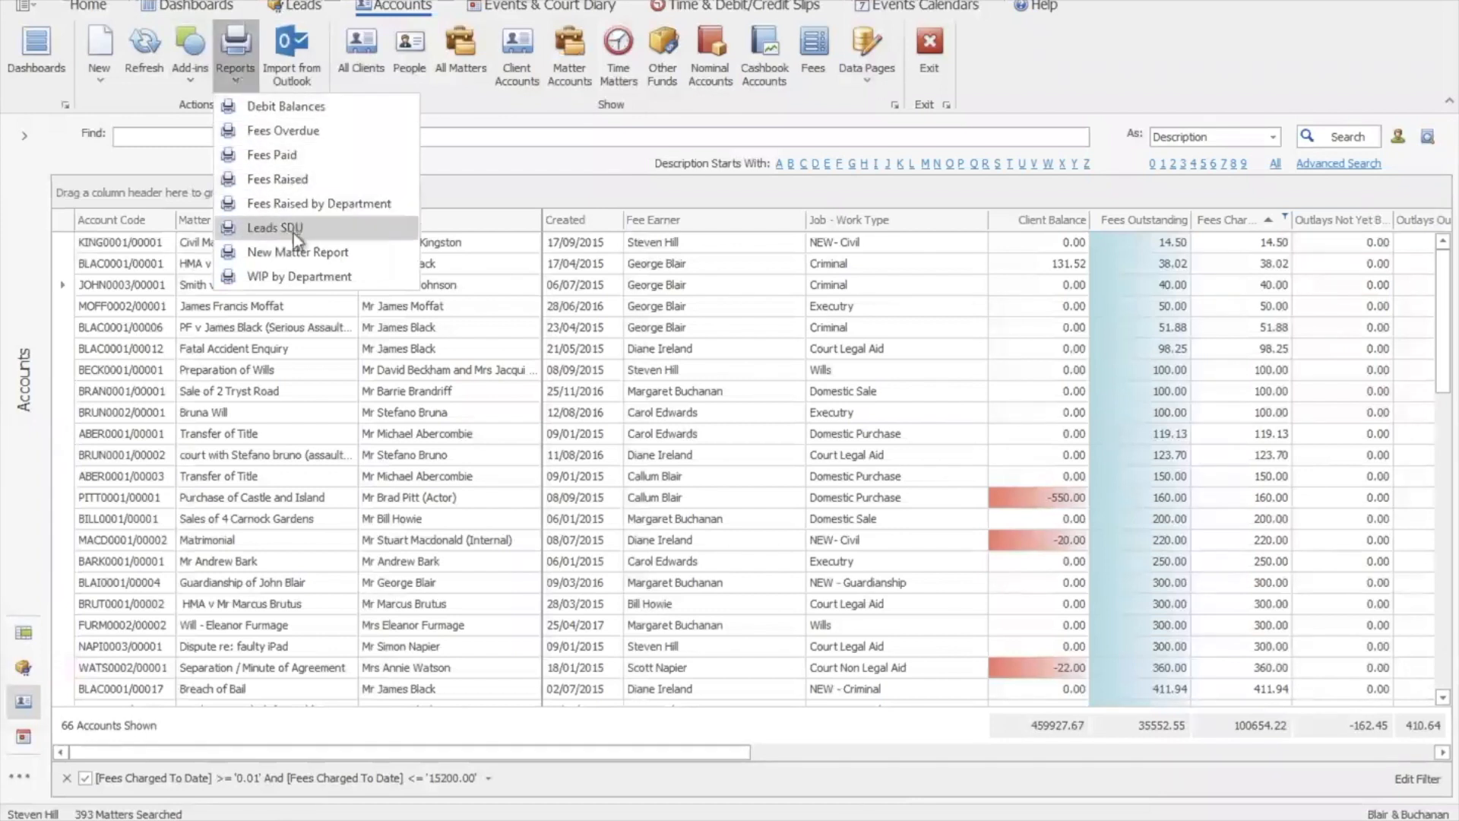
click(289, 132)
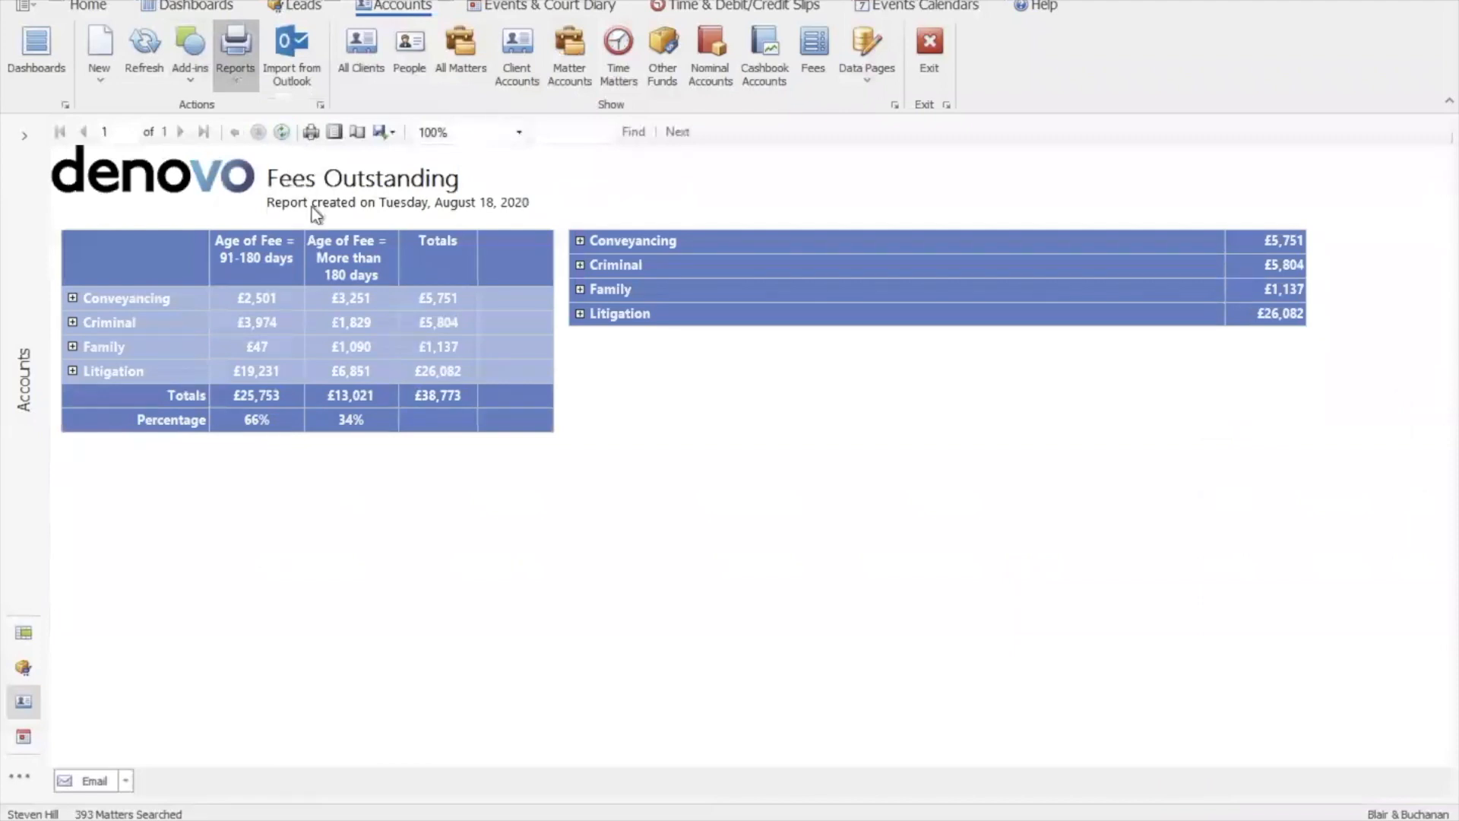
click(581, 314)
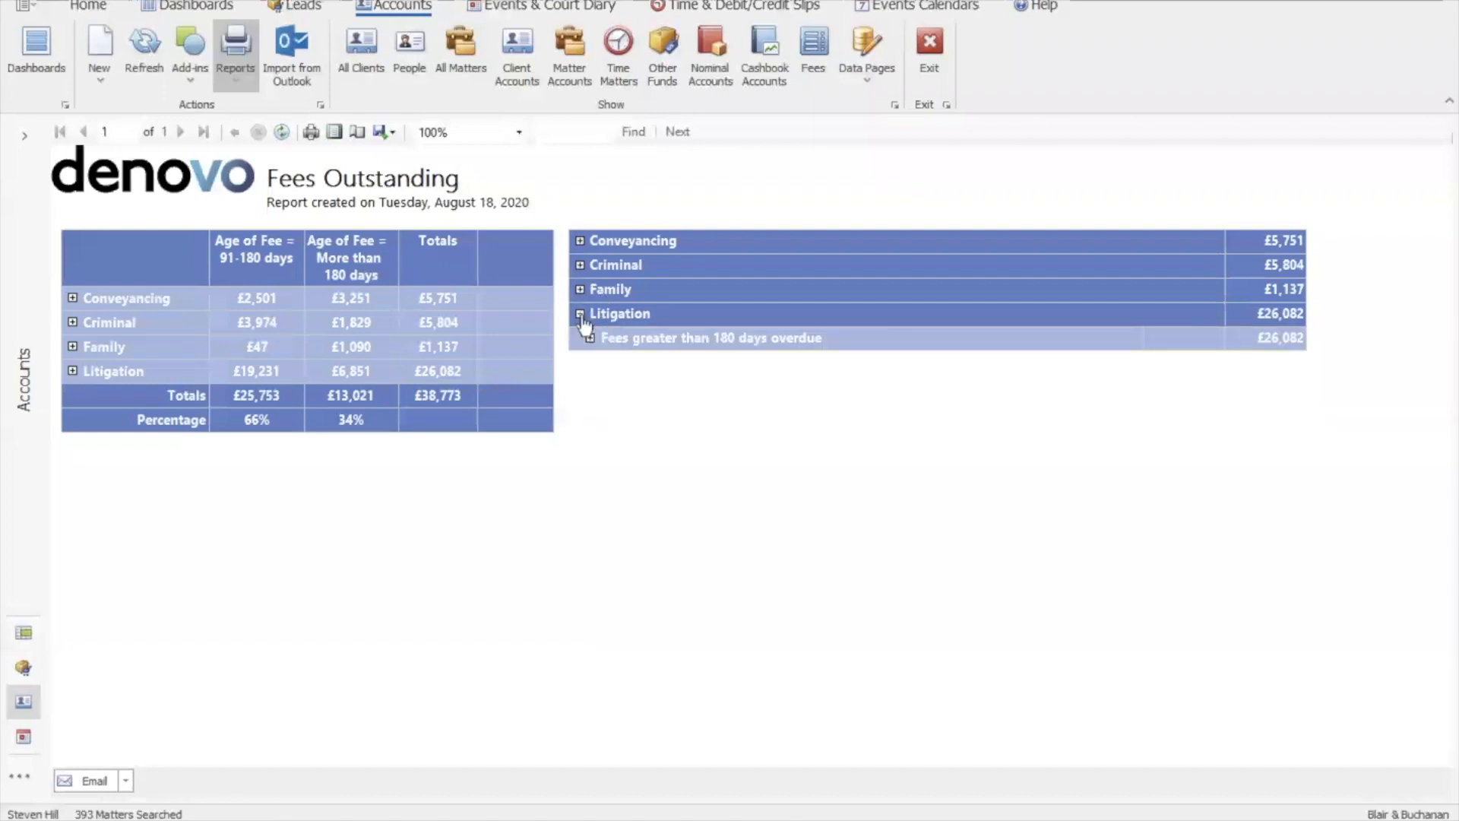
click(591, 339)
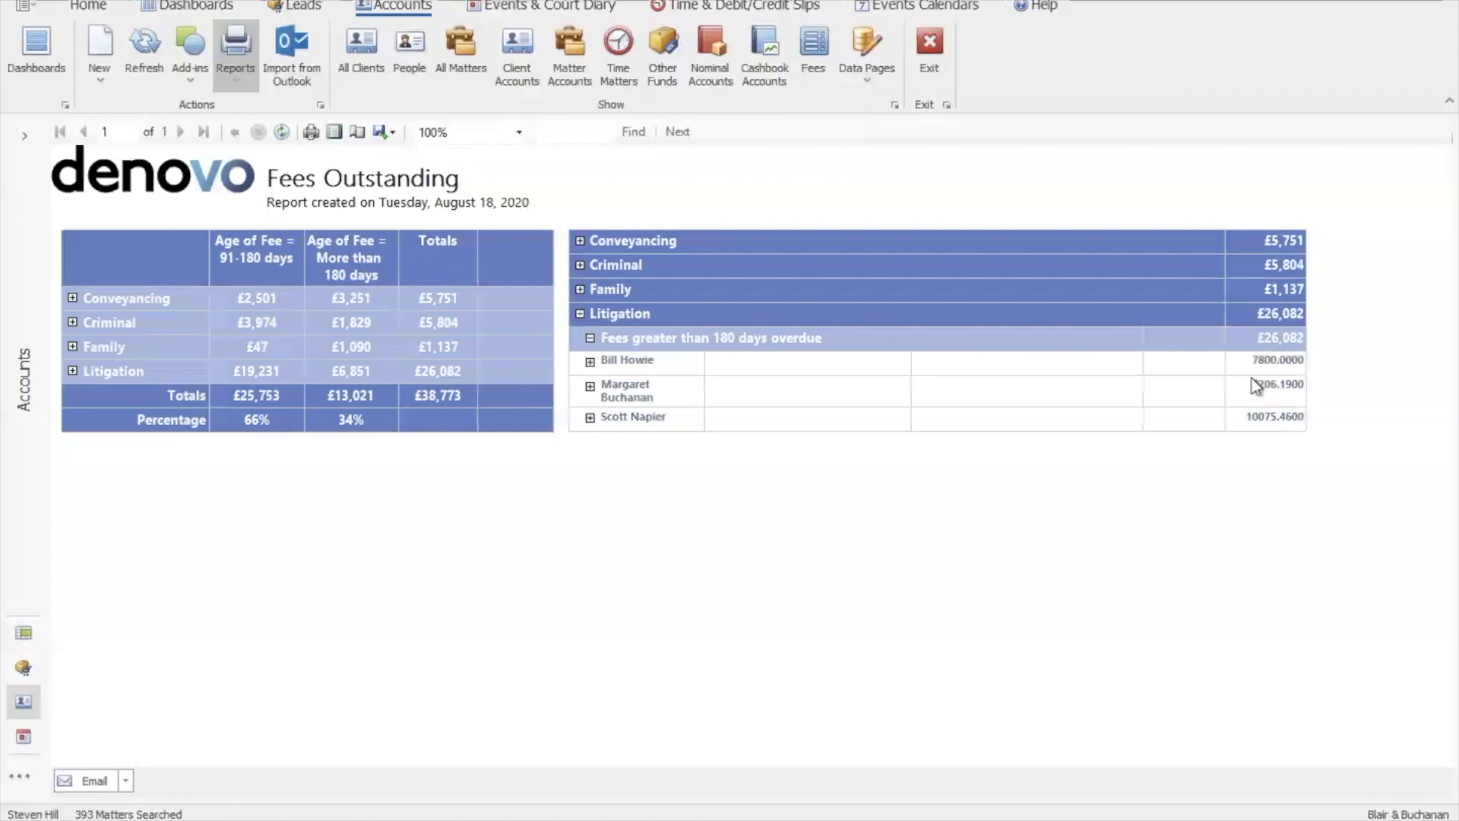
click(589, 419)
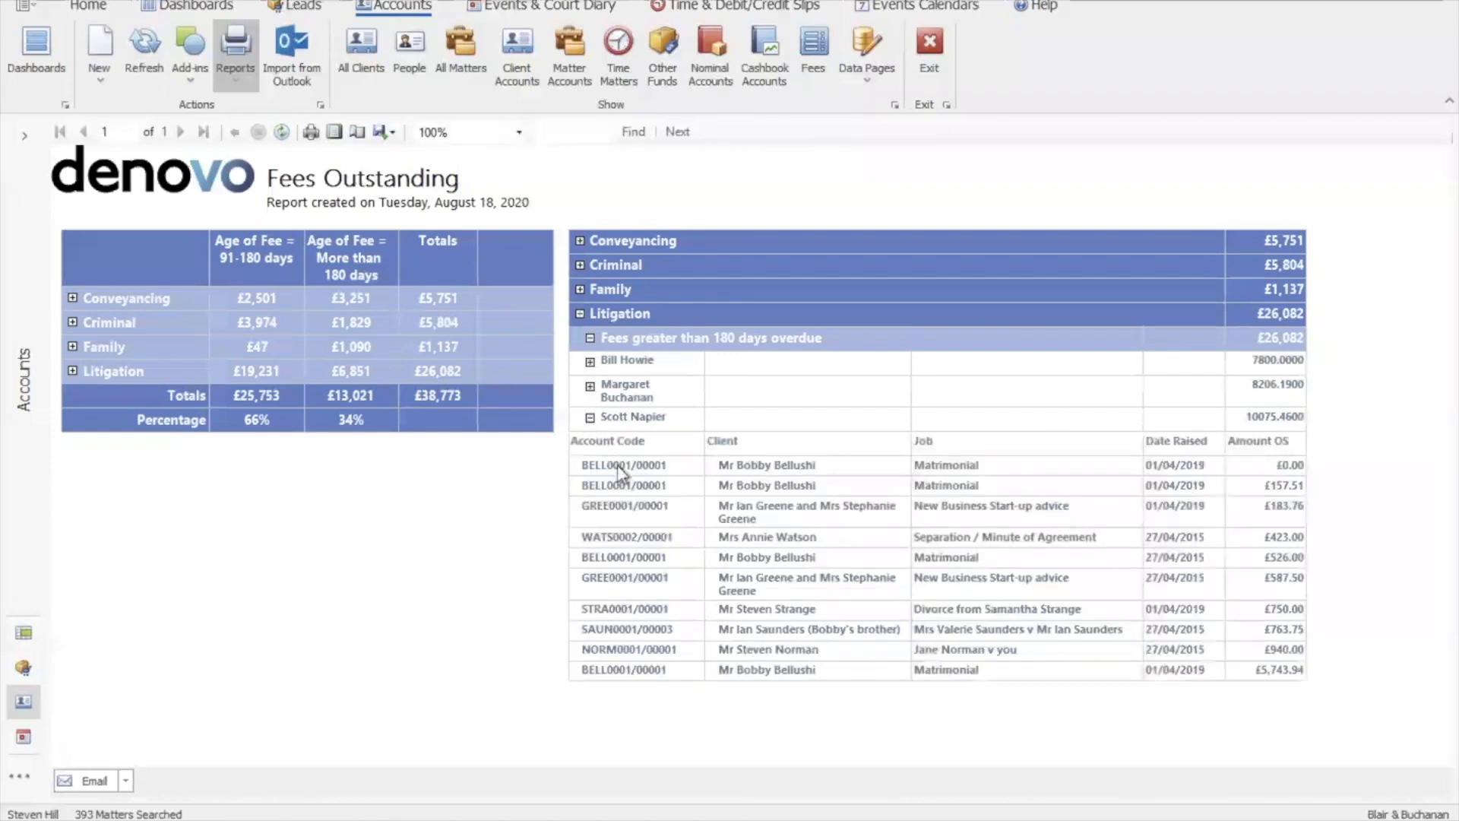